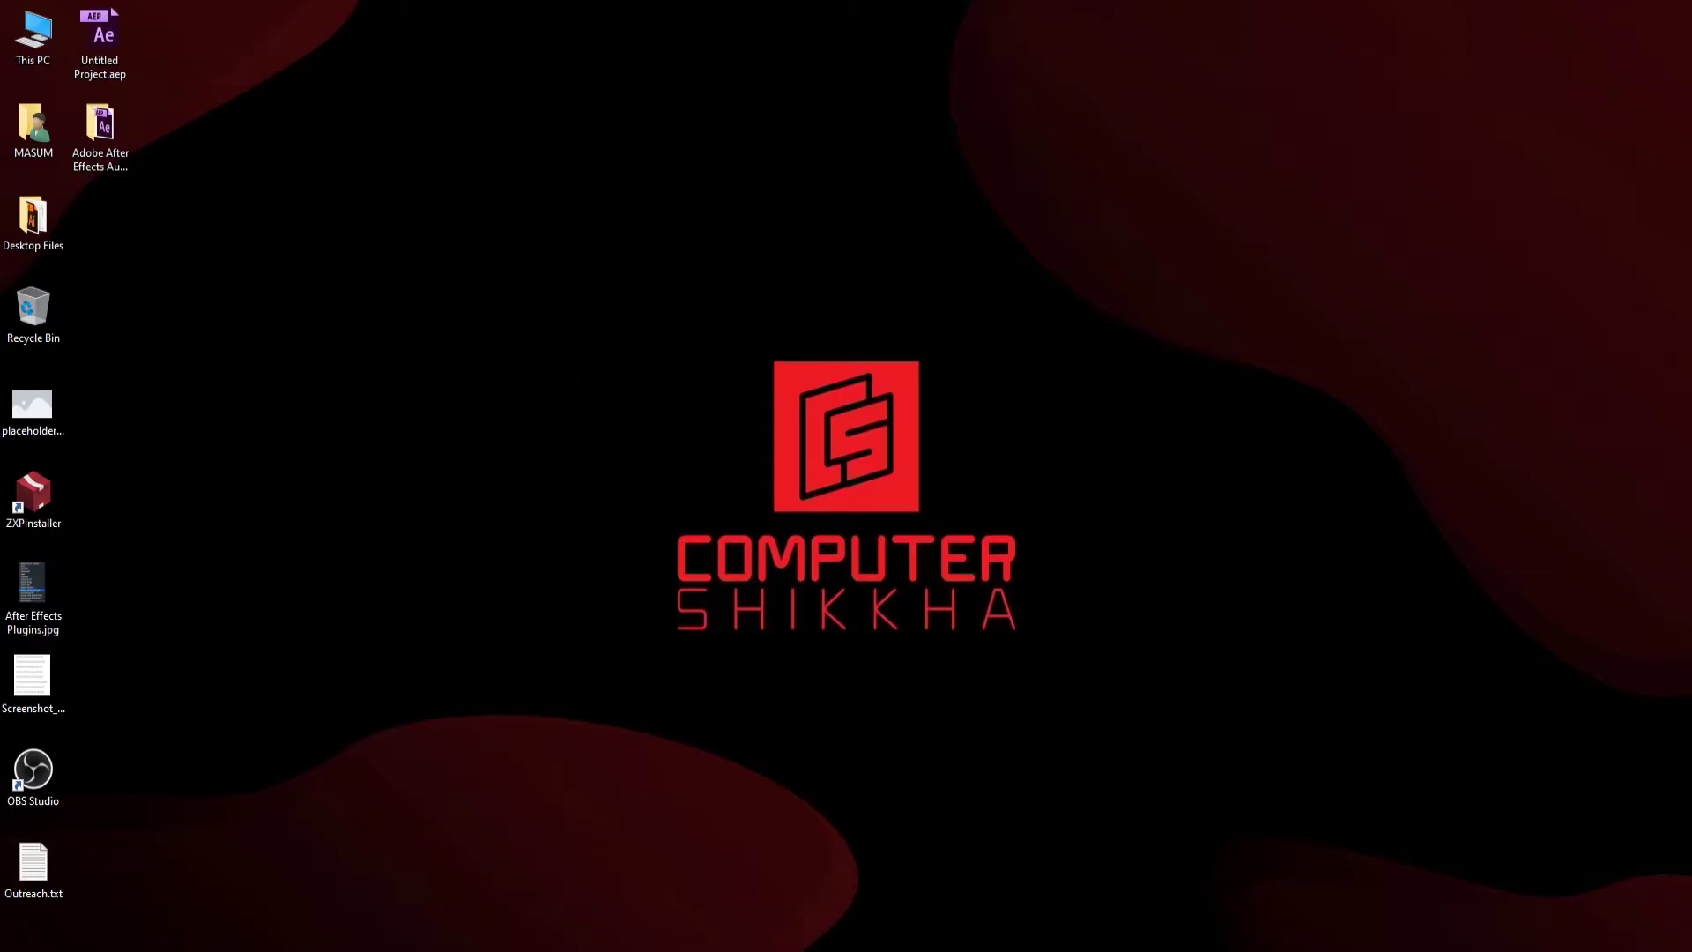
Launch Adobe Photoshop CC 2017 from the Windows Start menu's app list
key("super")
type("photo")
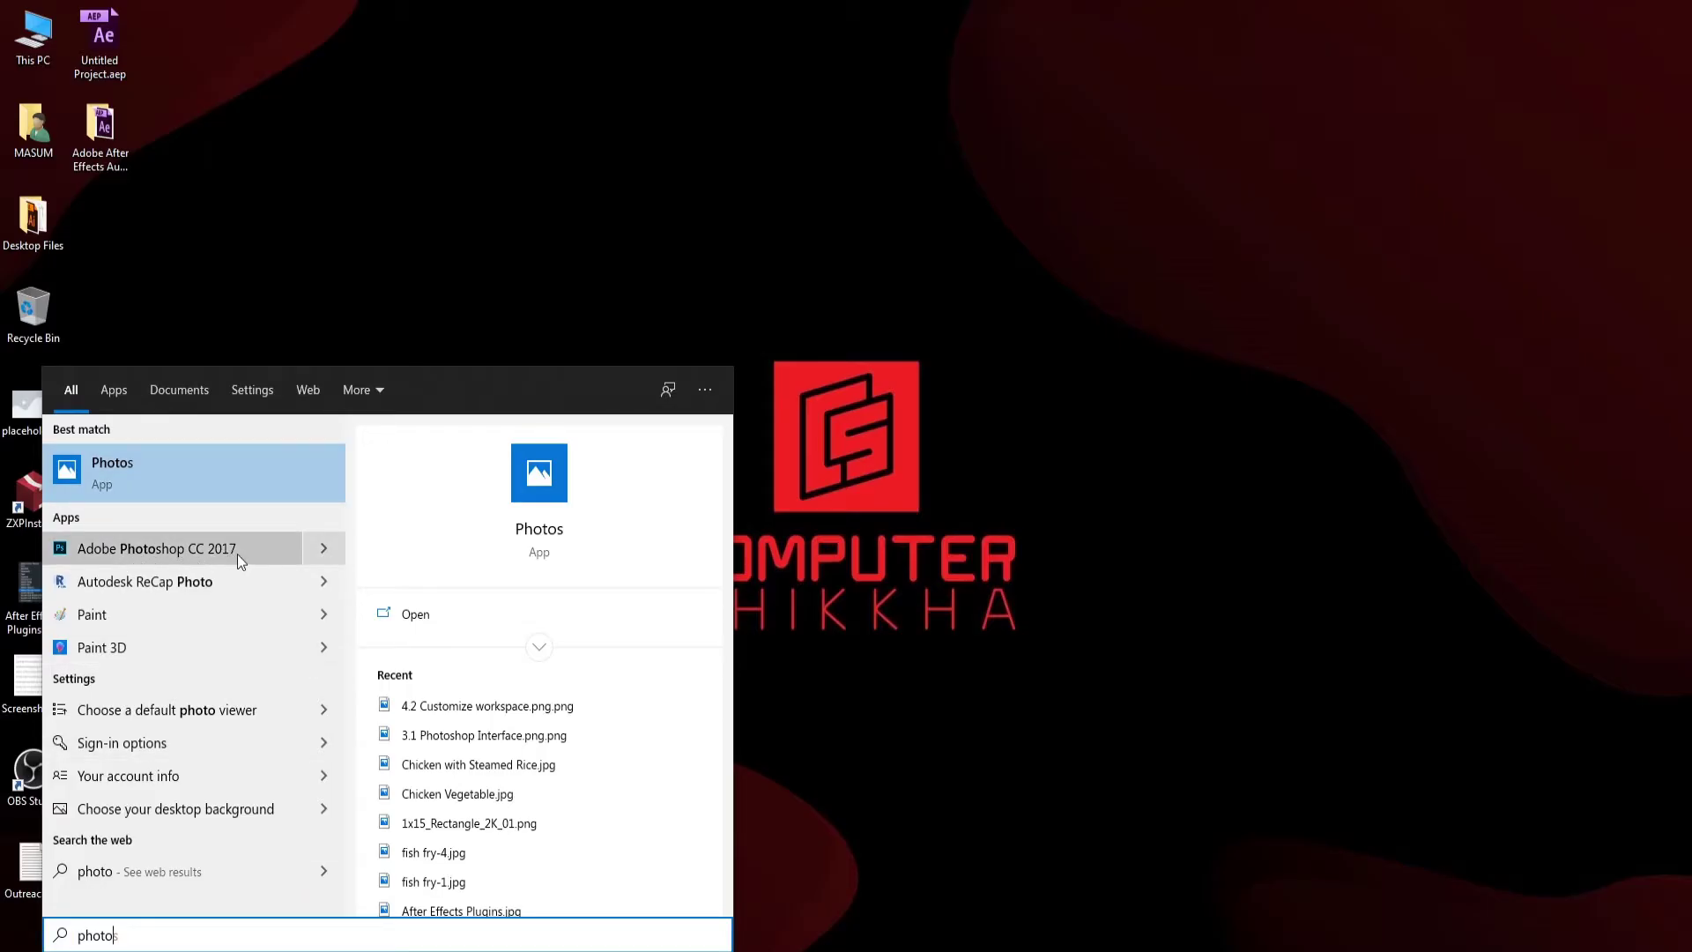
key("BackSpace")
key("BackSpace")
key("BackSpace")
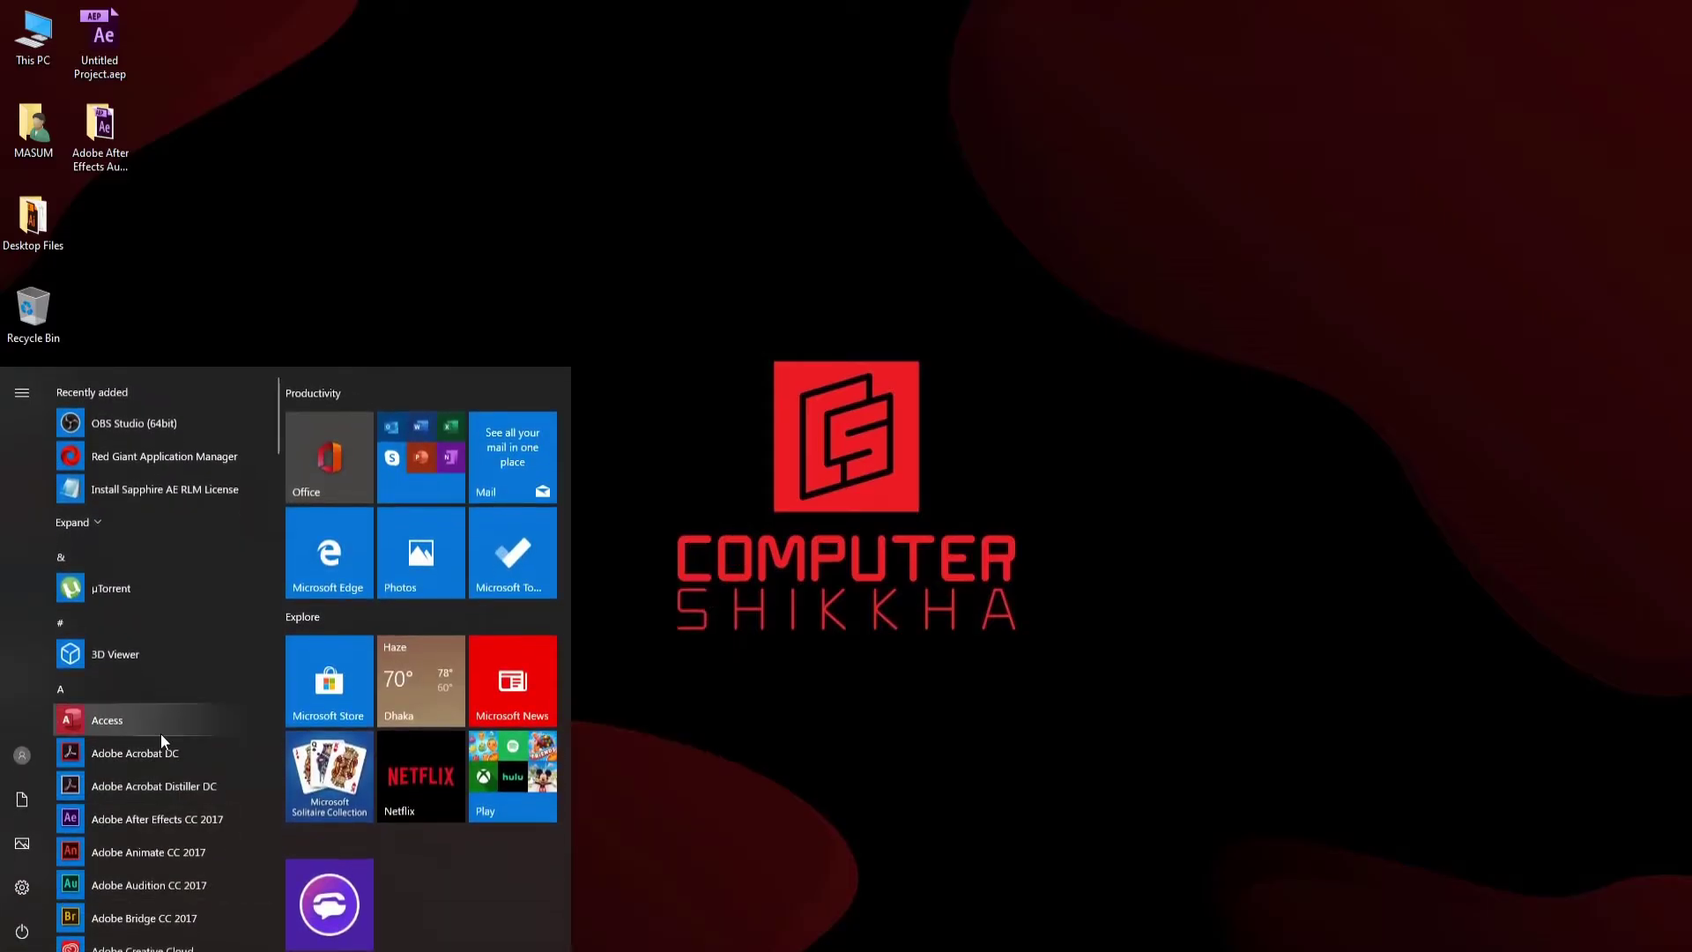
scroll(160, 737, "down", 5)
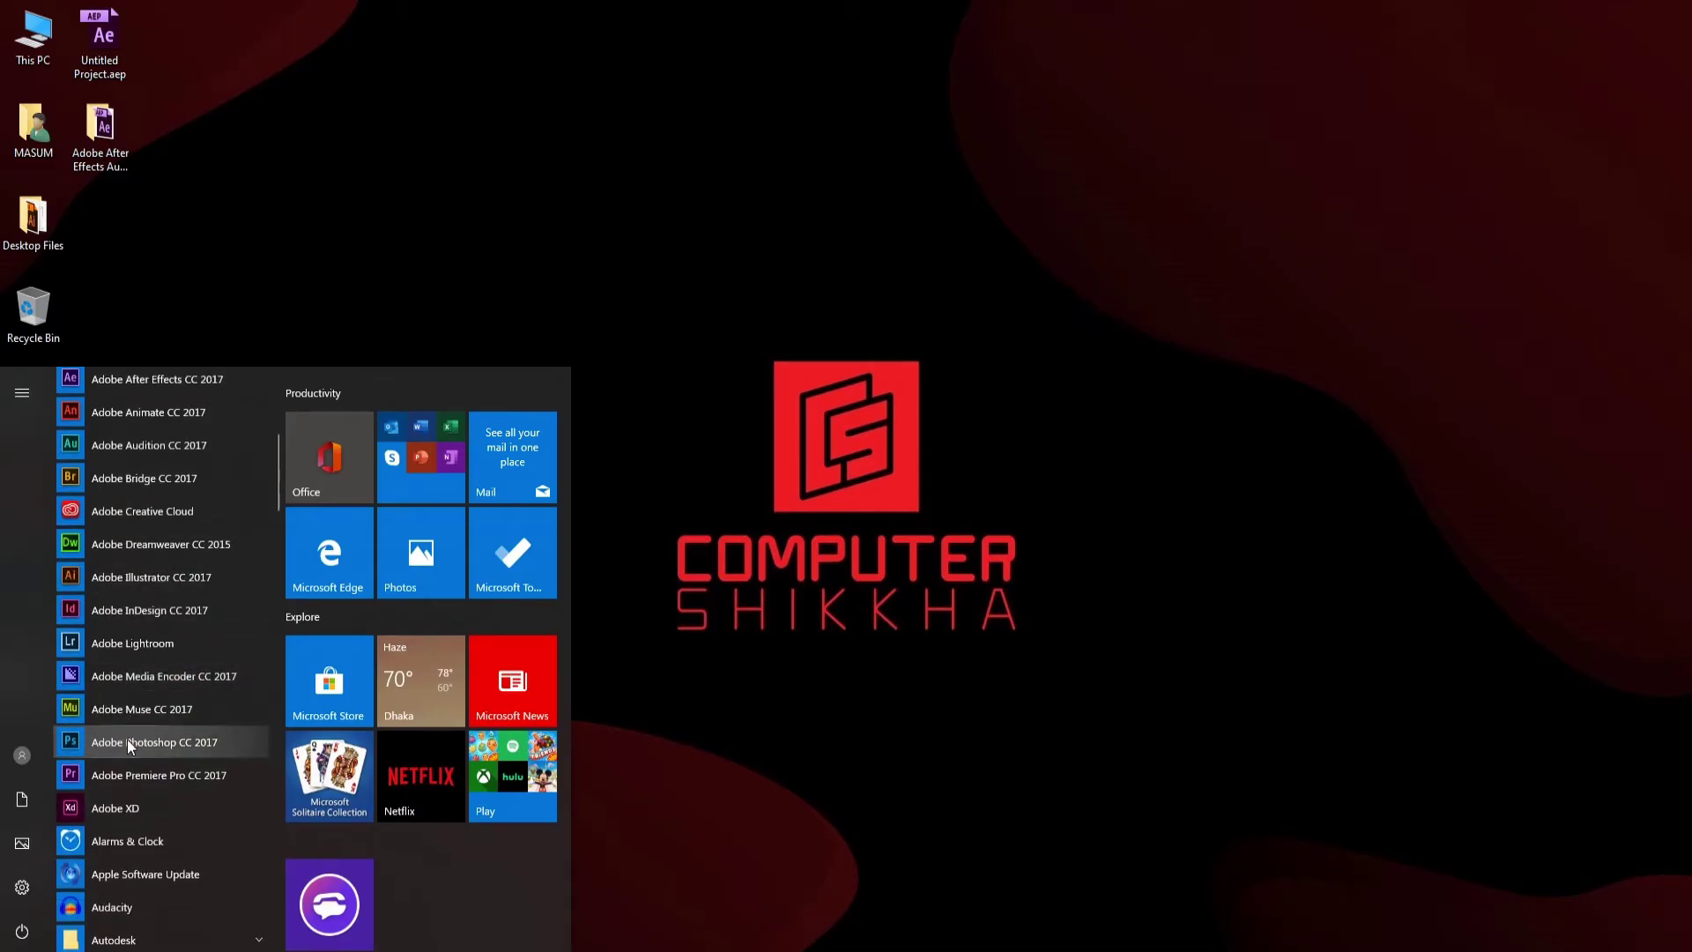
left_click(160, 744)
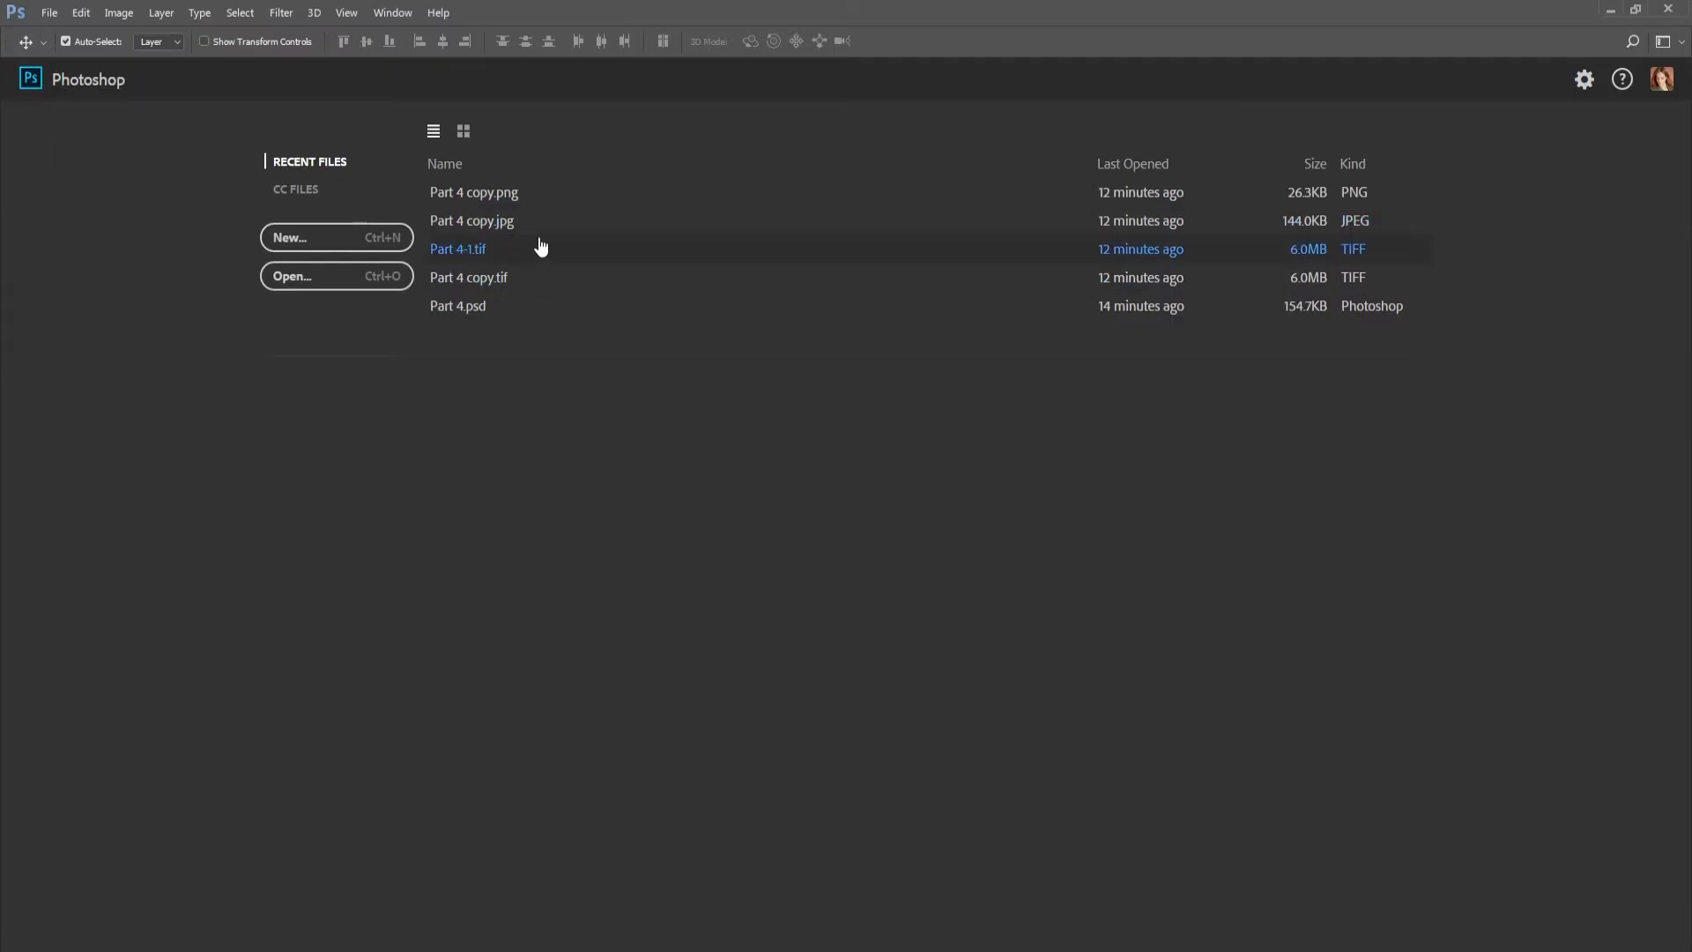
Switch the Start workspace's recent files to thumbnail view
left_click(464, 132)
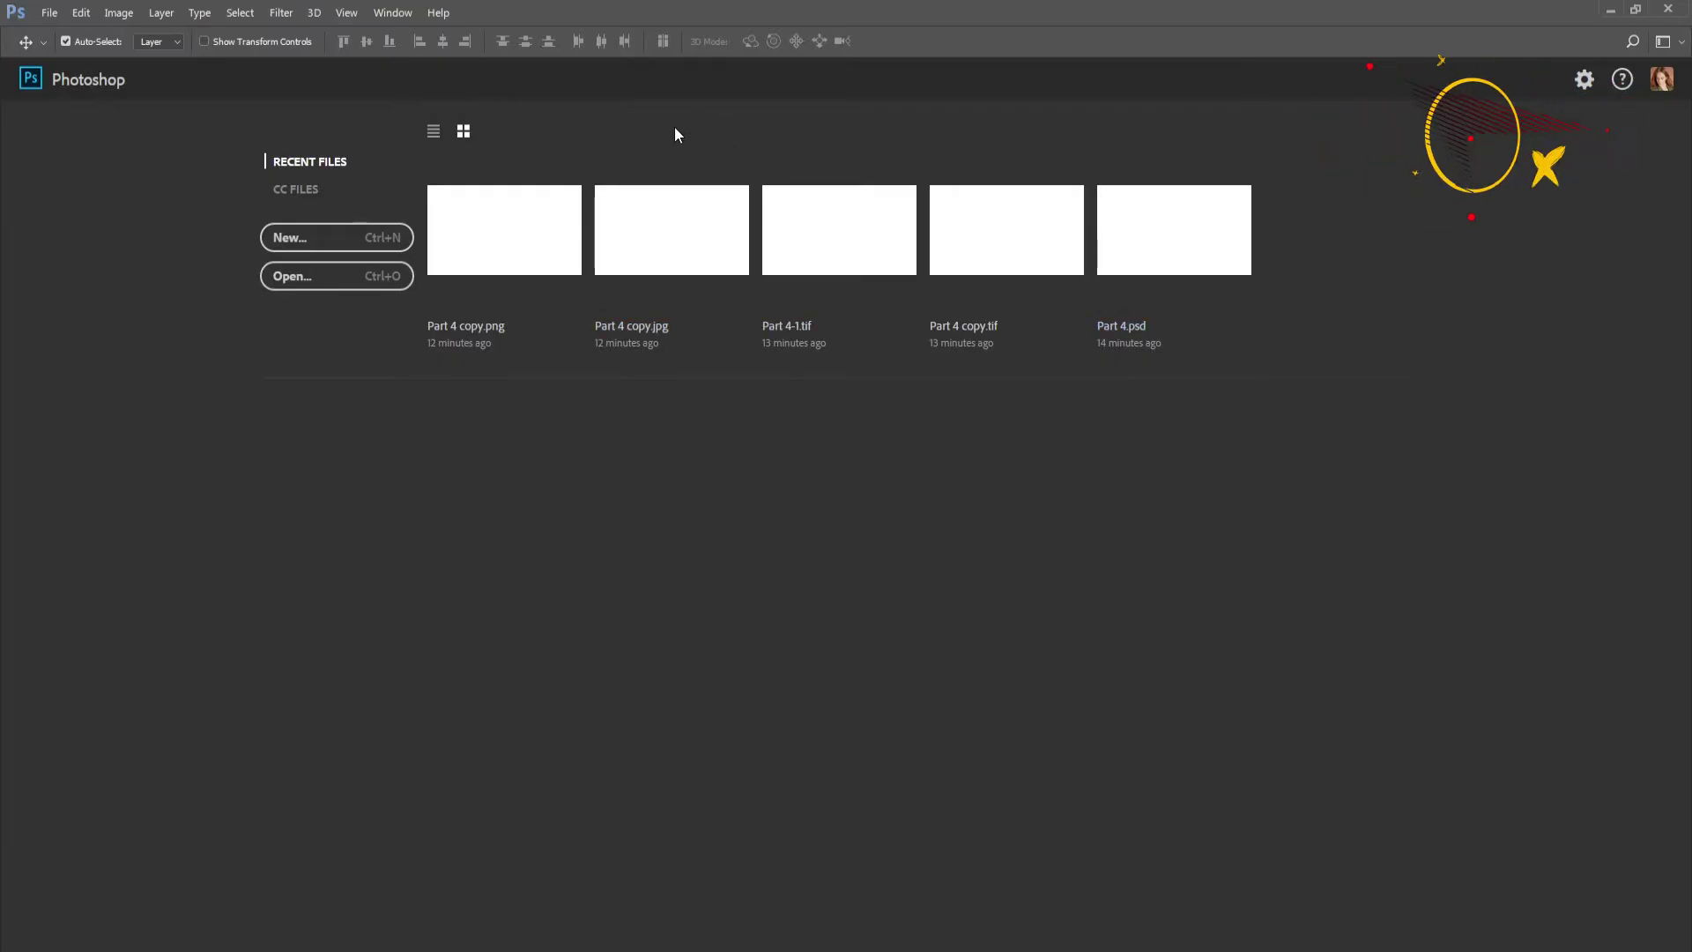
Toggle the recent files to list view, then back to the thumbnail grid
left_click(432, 131)
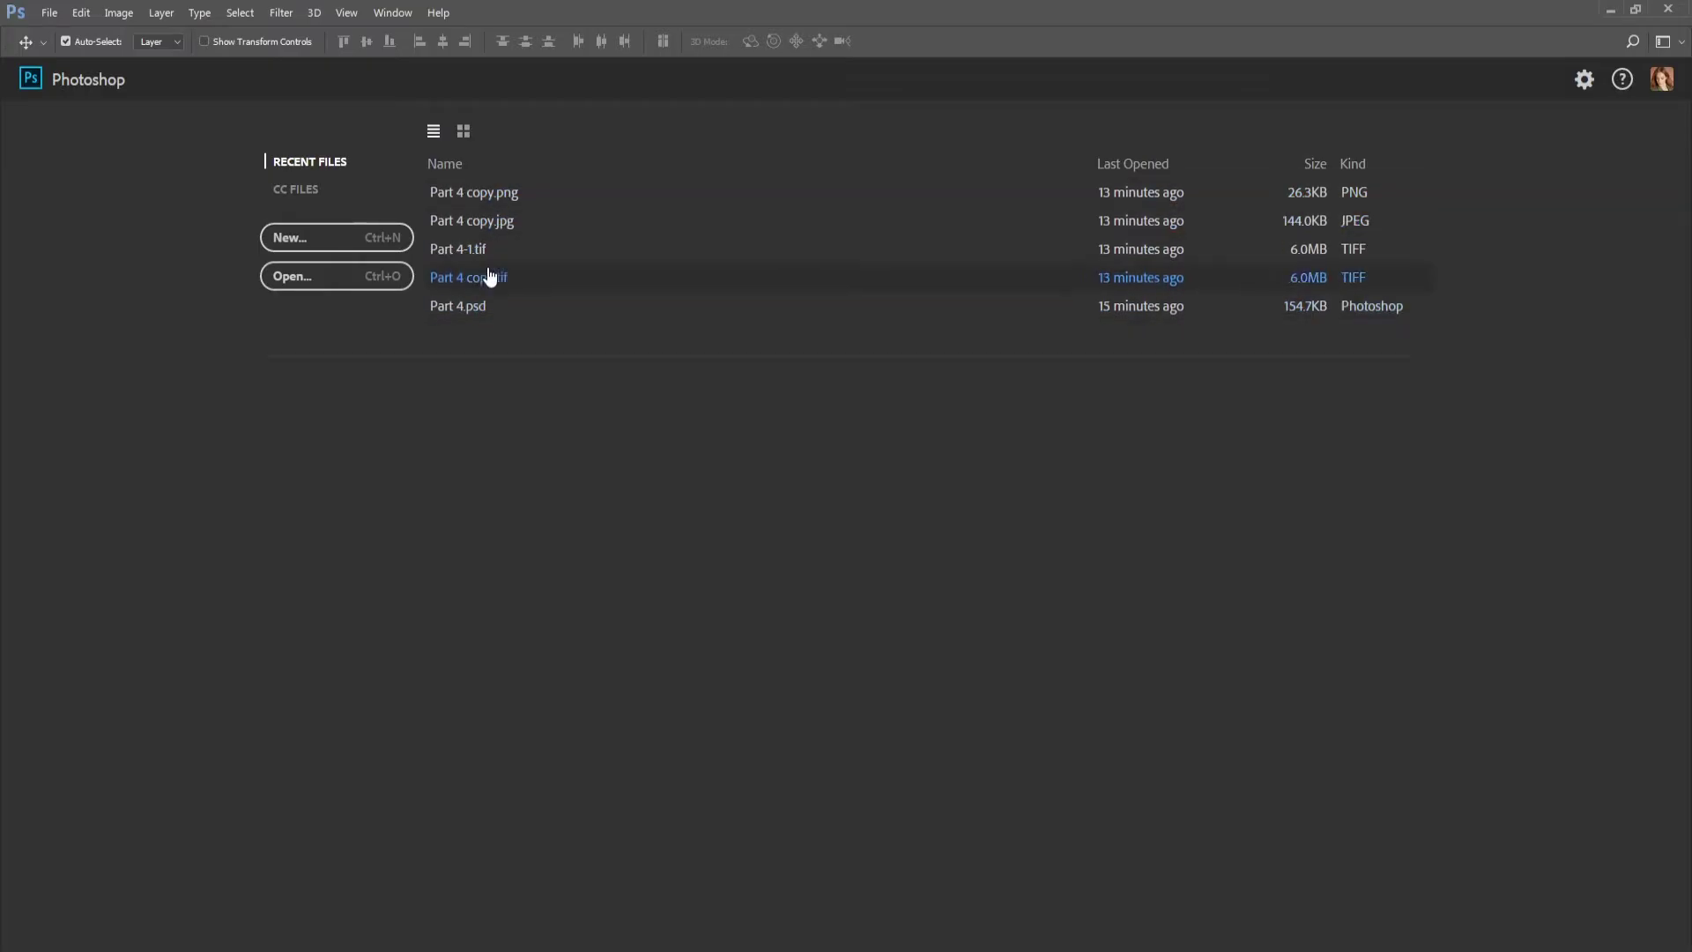
left_click(463, 134)
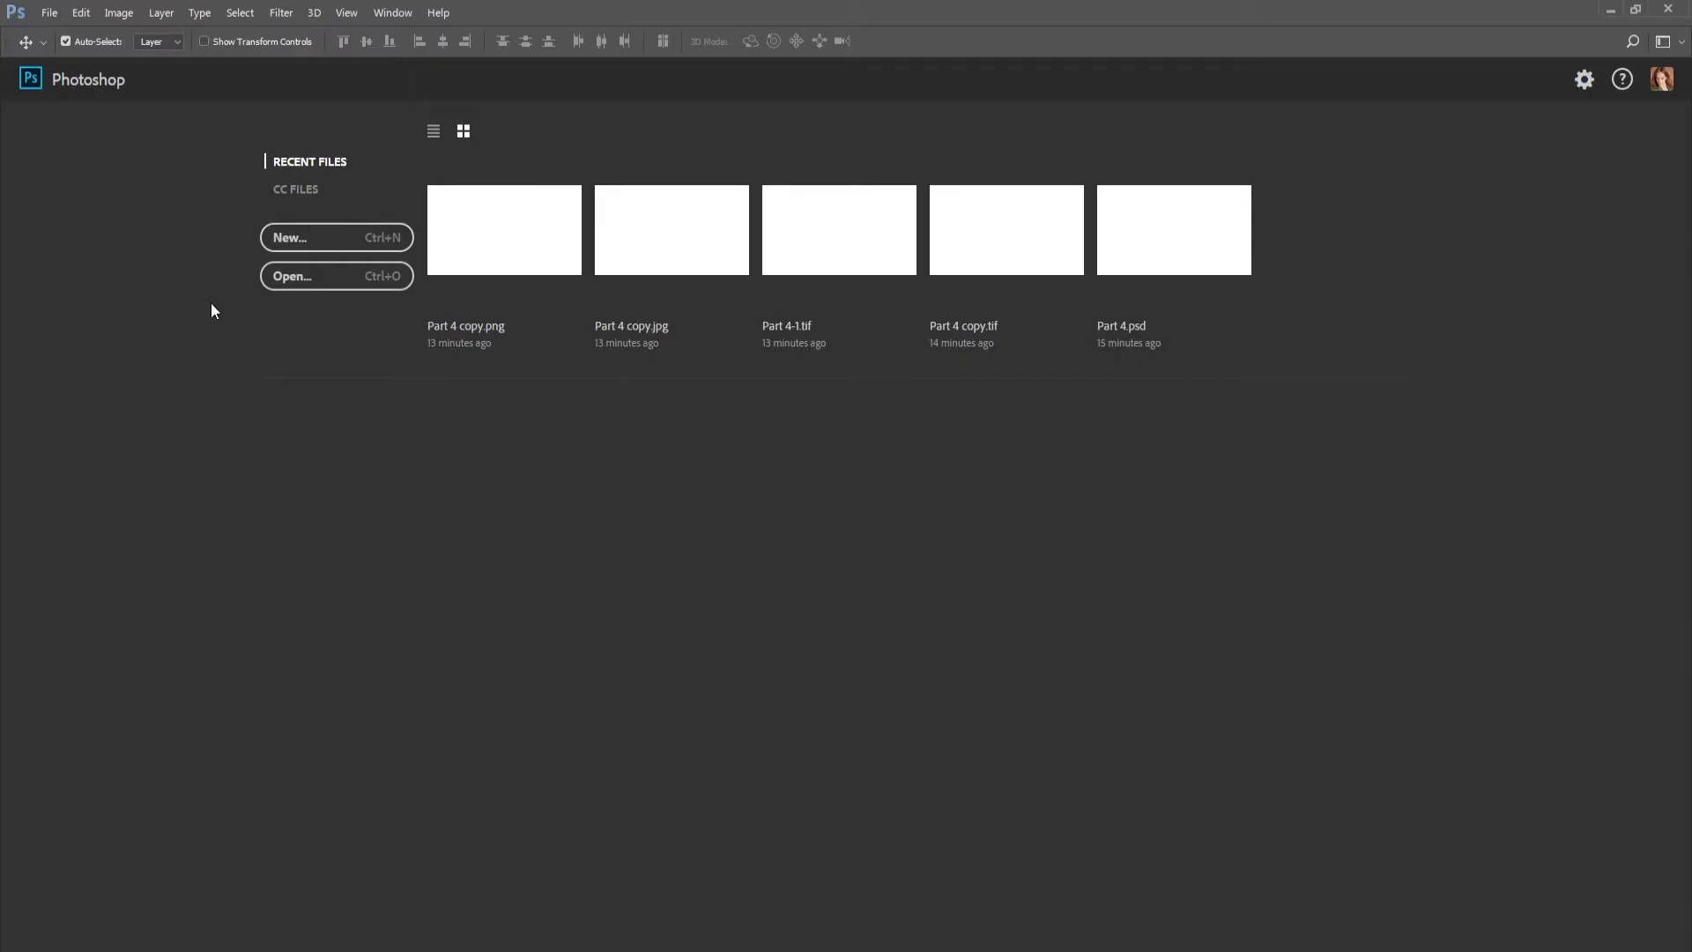
left_click(283, 237)
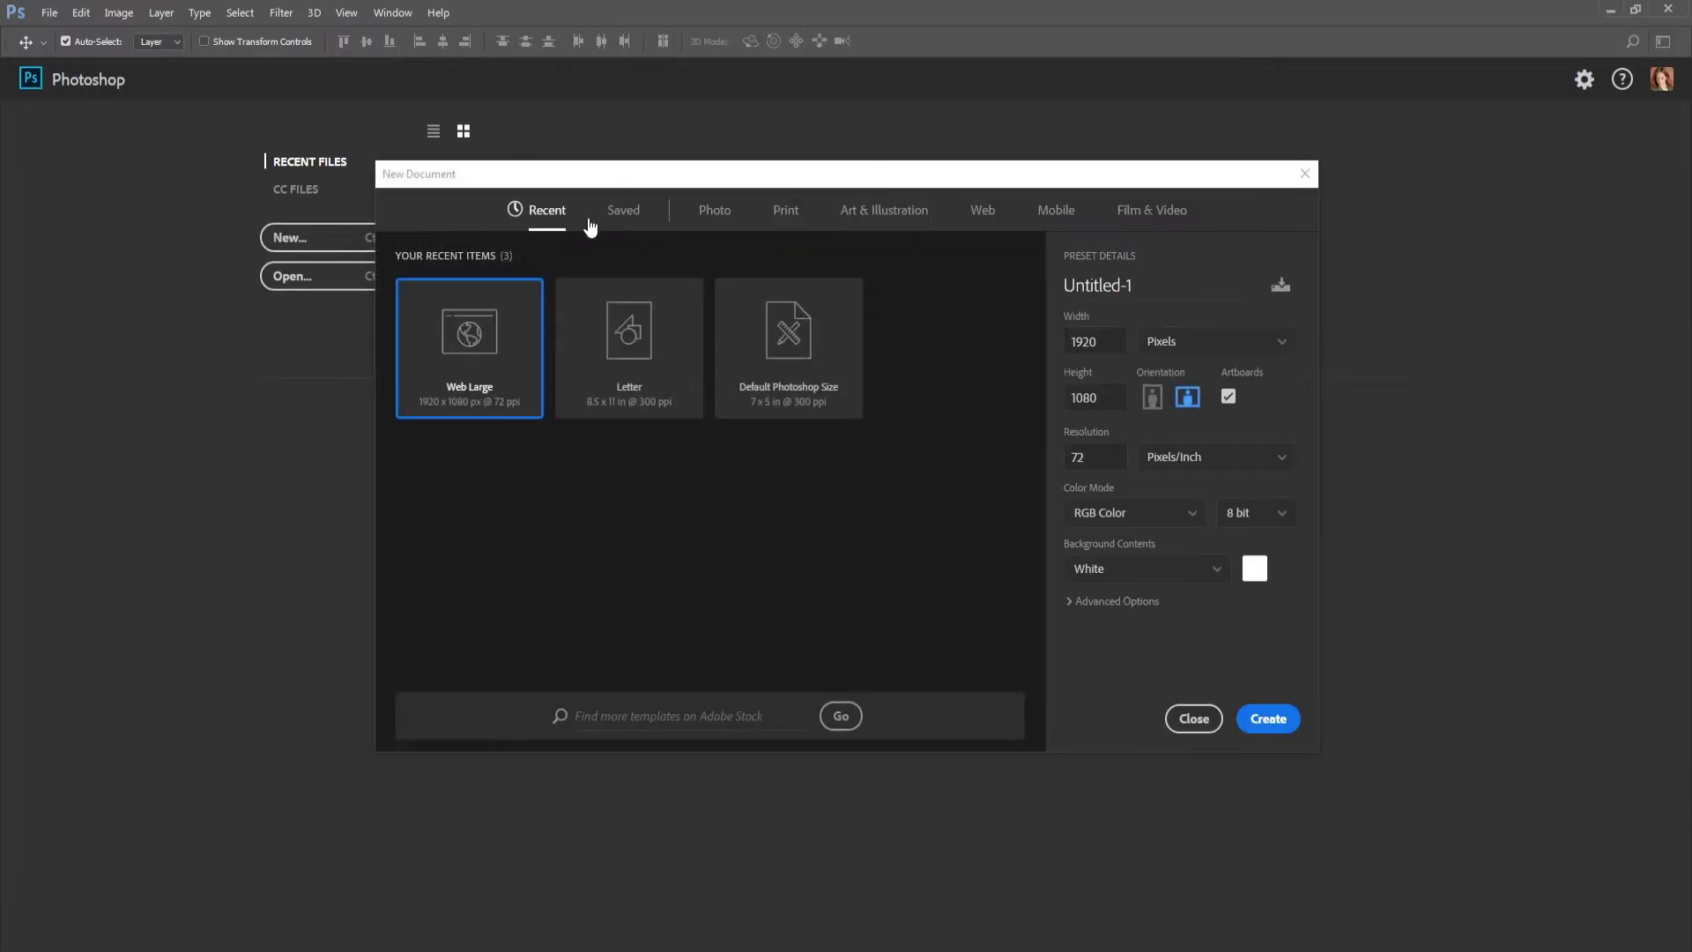
left_click(1309, 176)
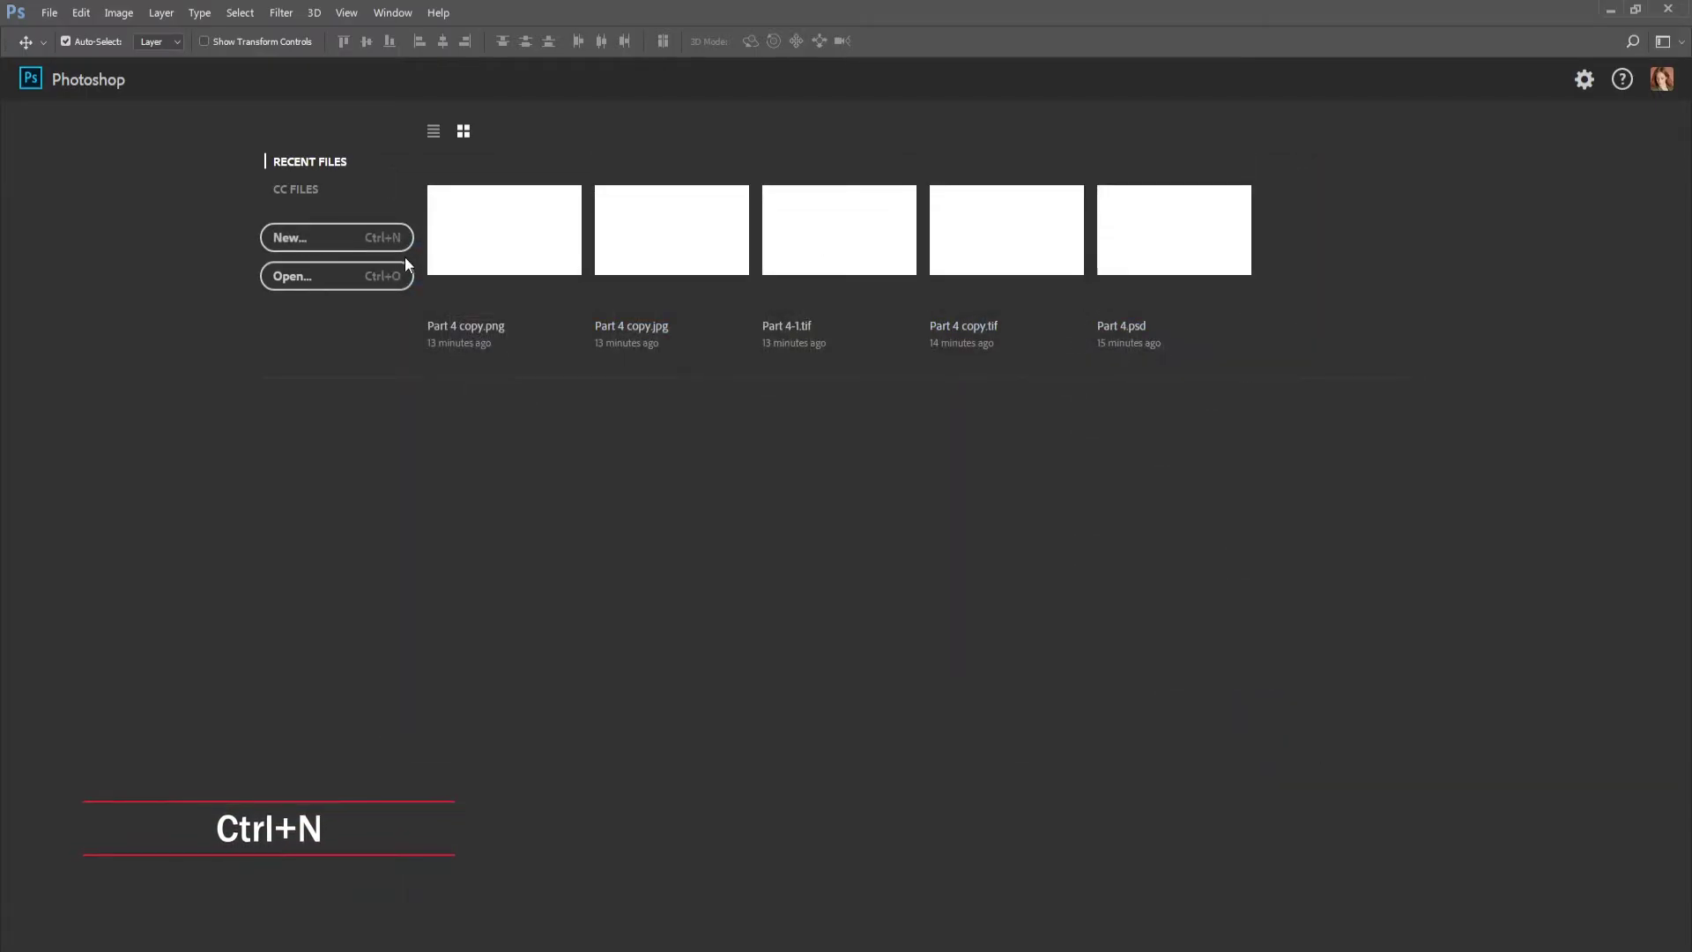
key("ctrl+n")
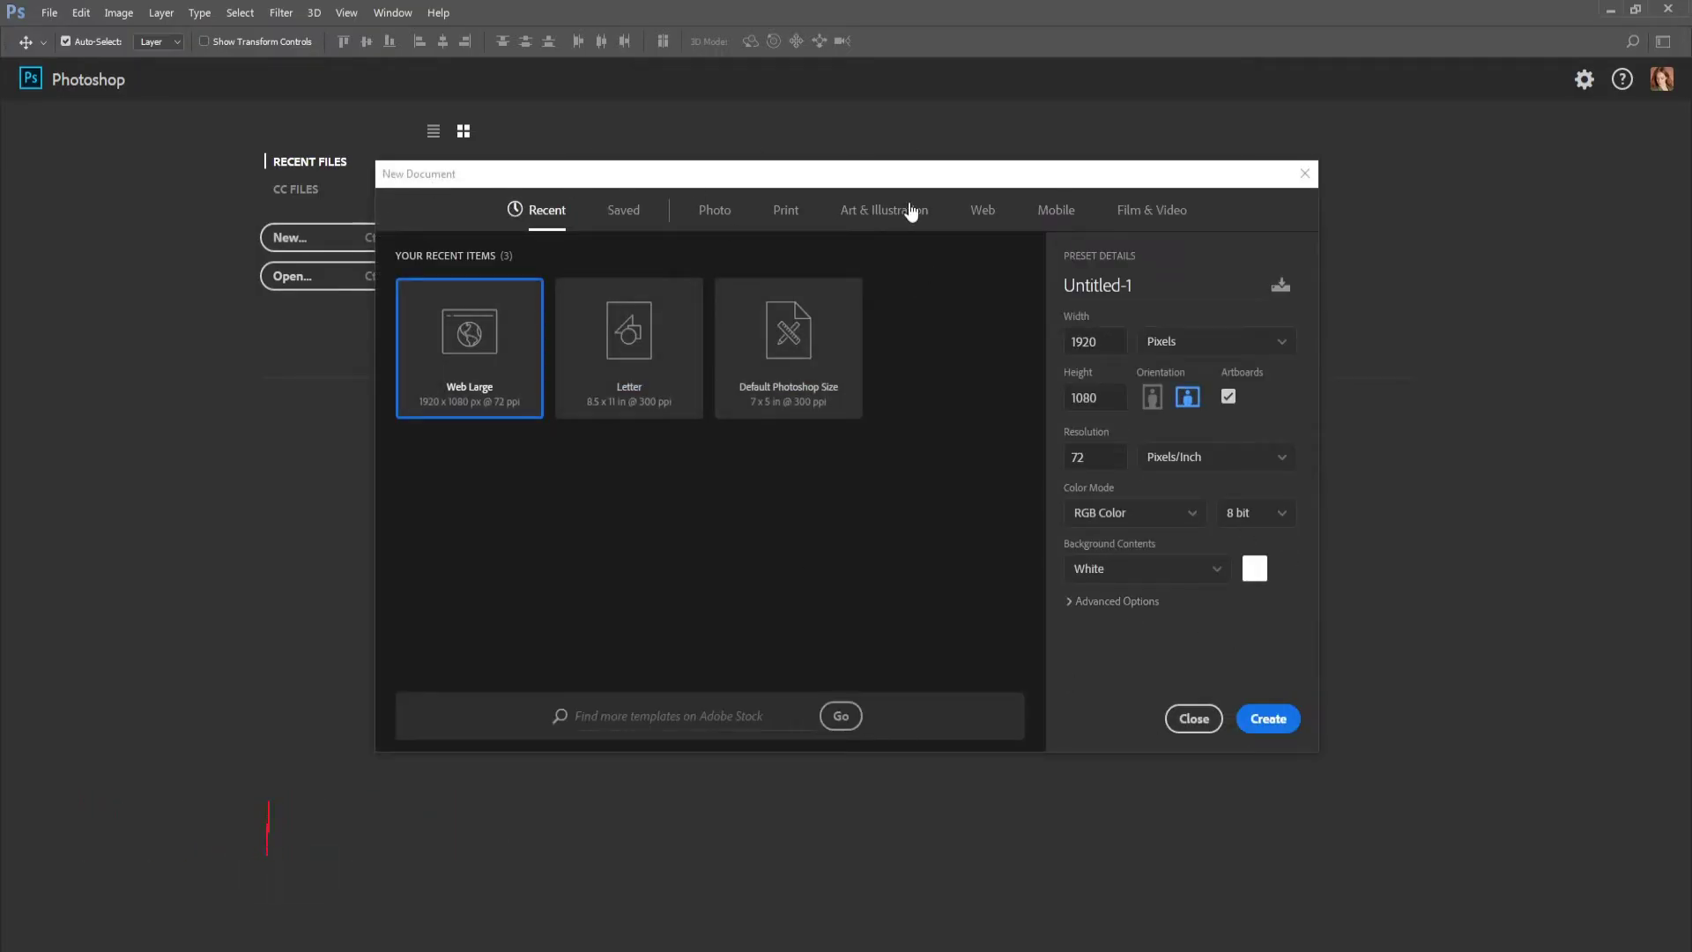
left_click(1304, 175)
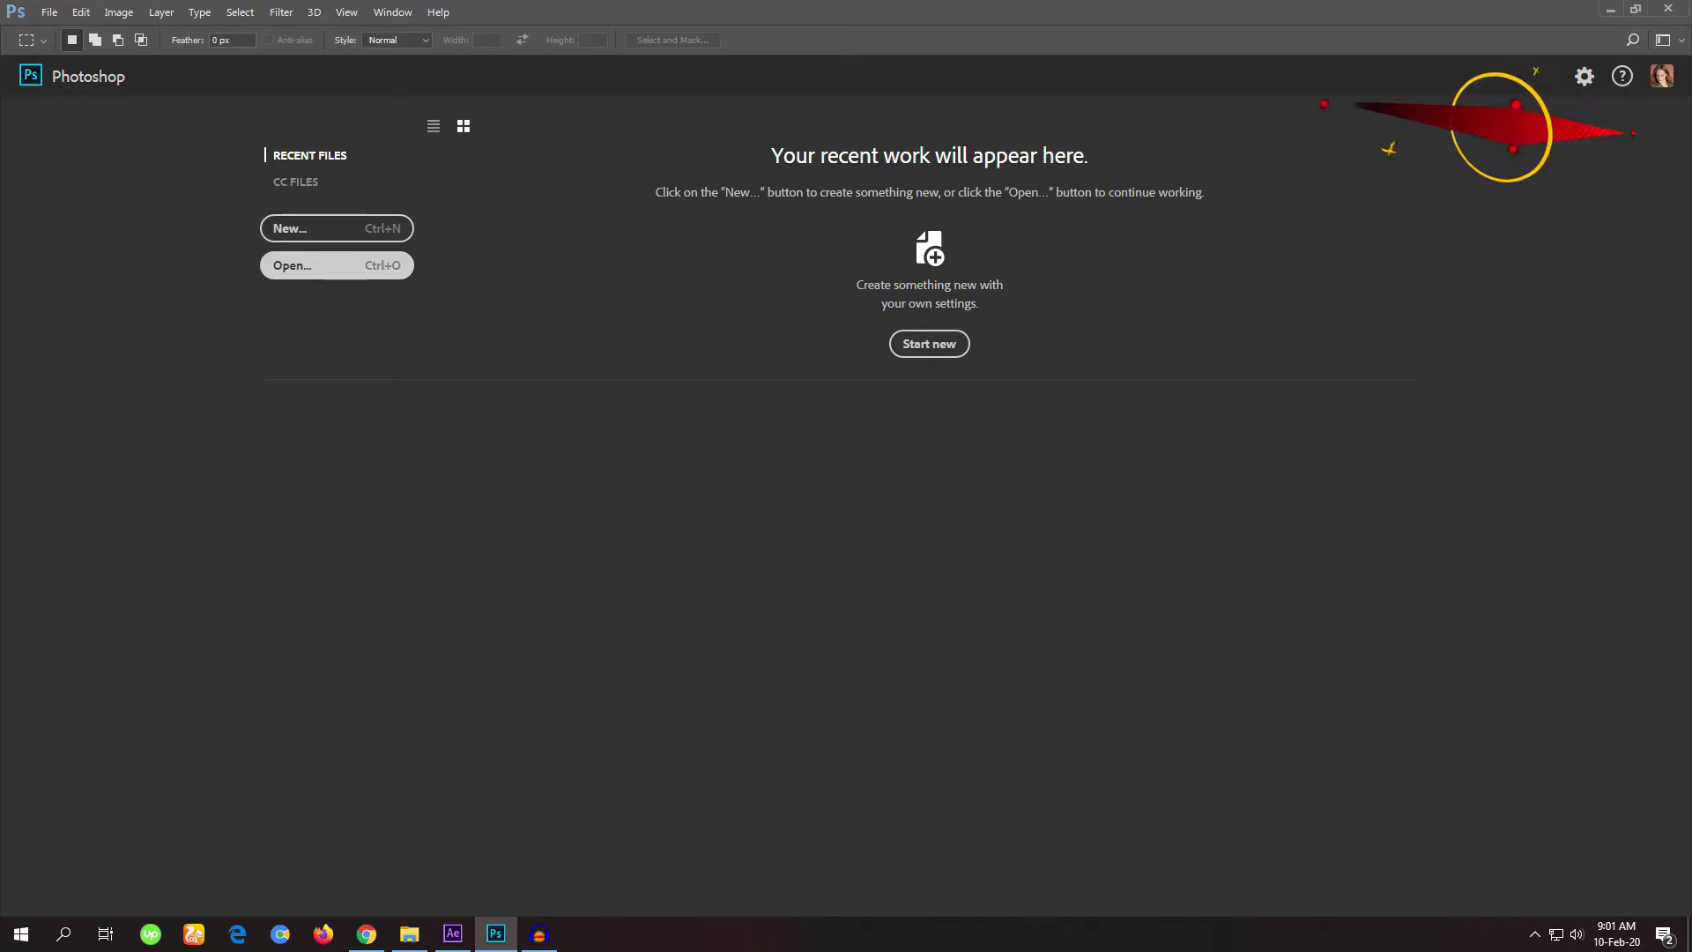
left_click(321, 273)
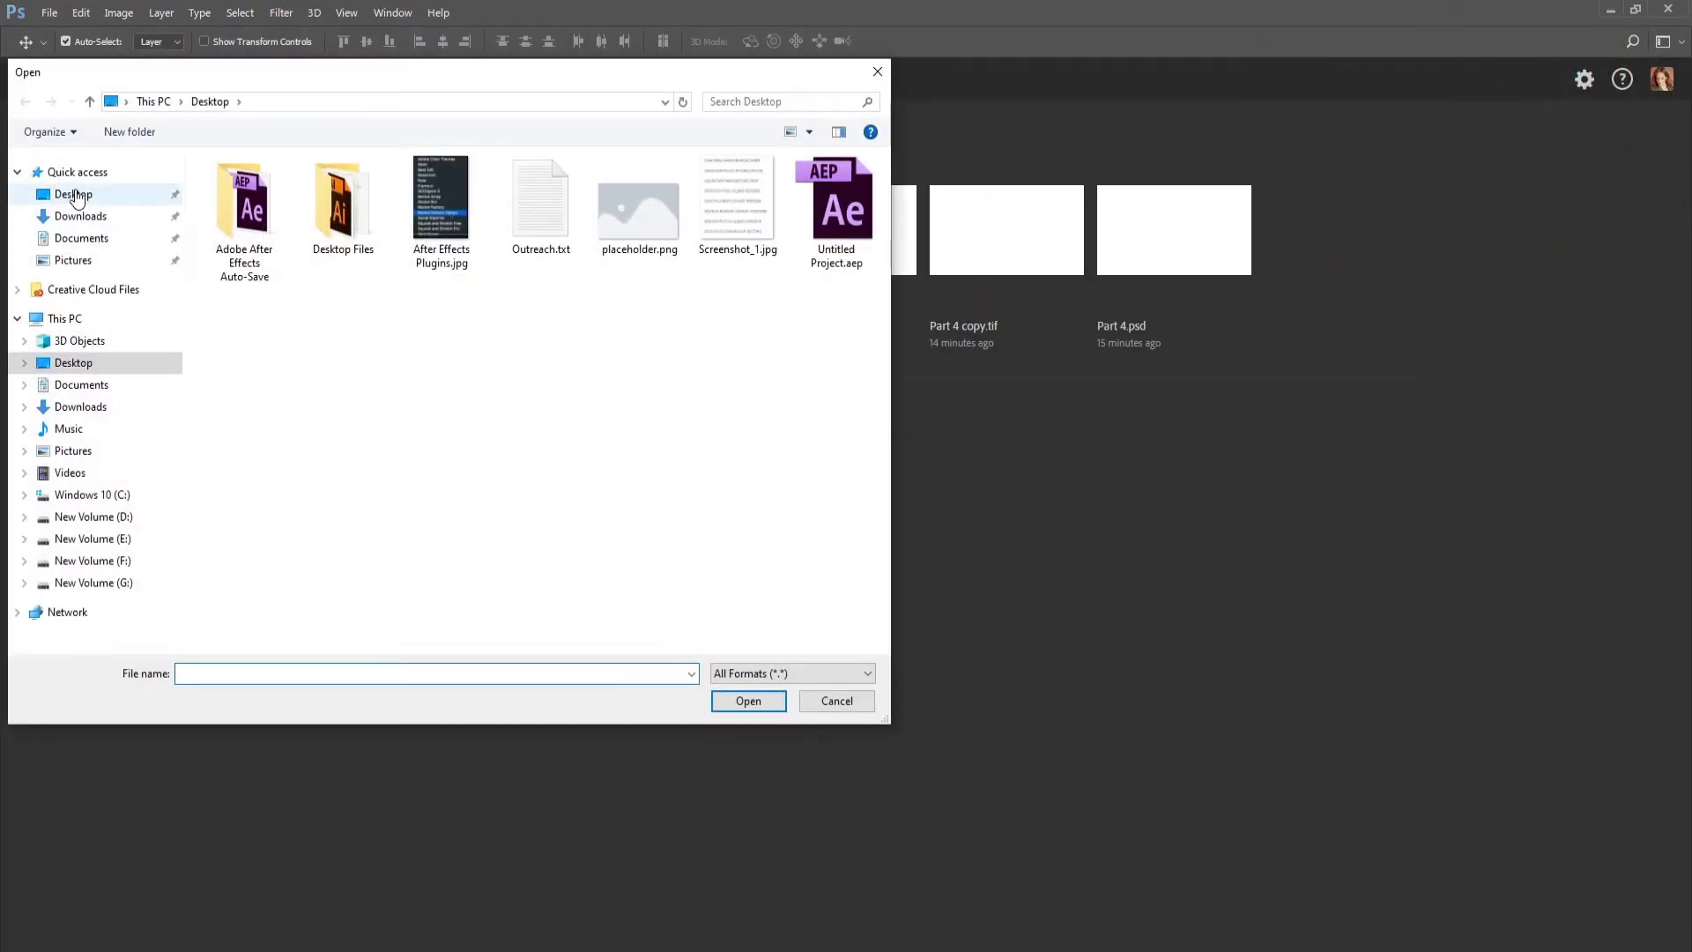
left_click(74, 194)
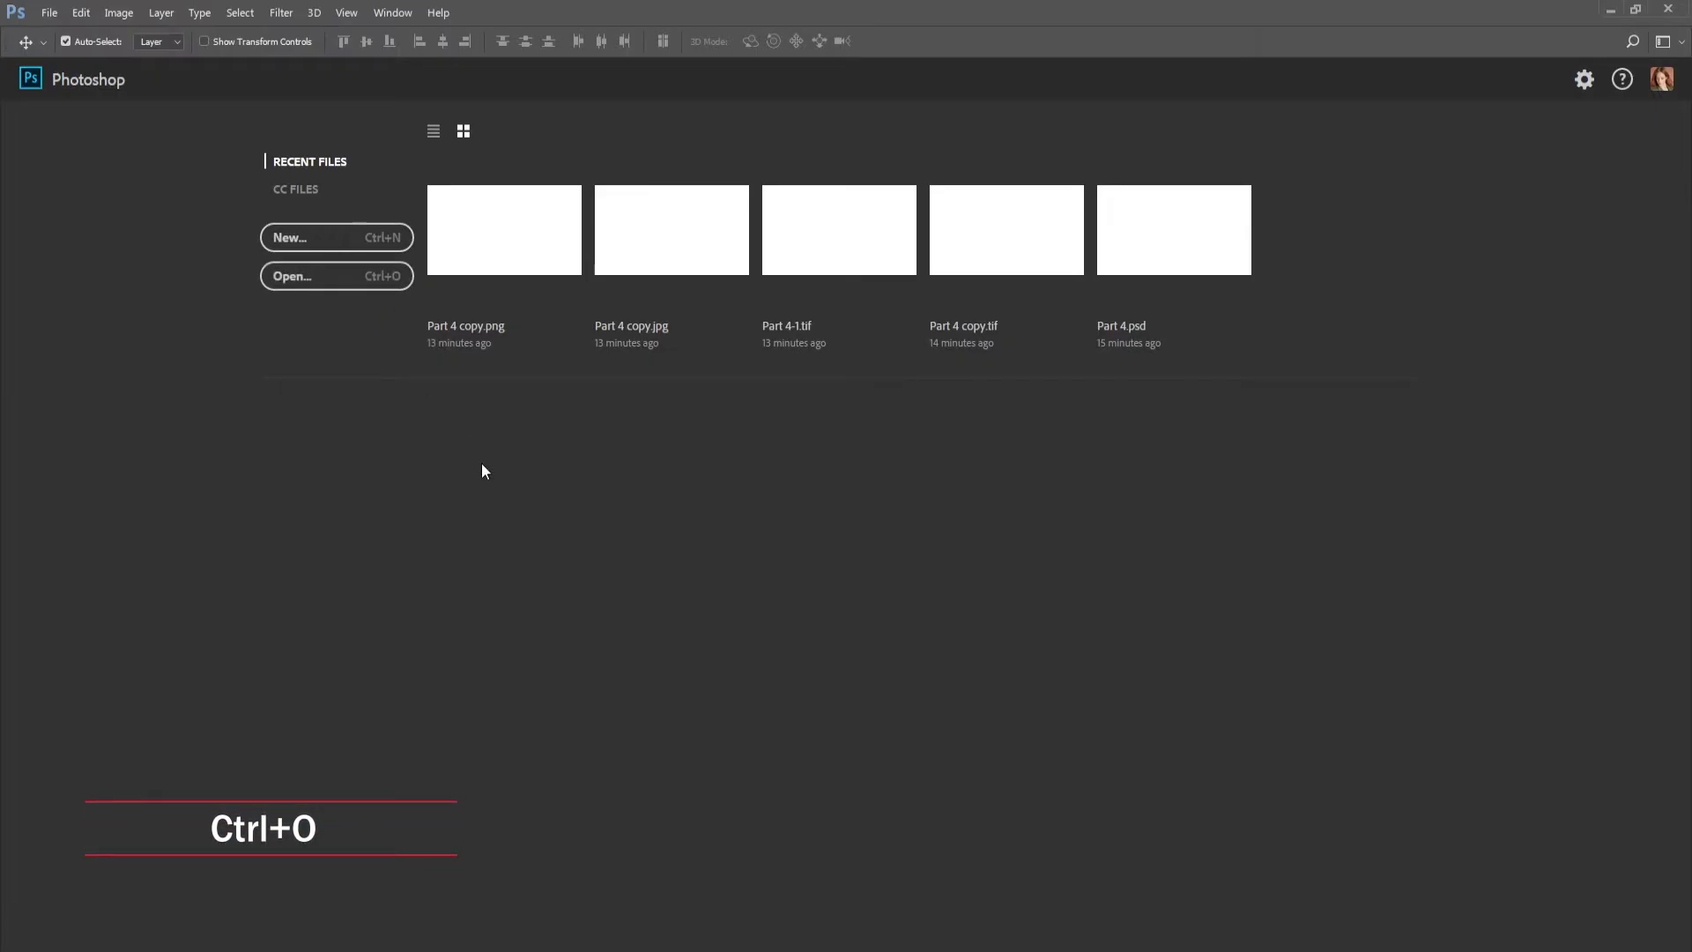
key("ctrl+o")
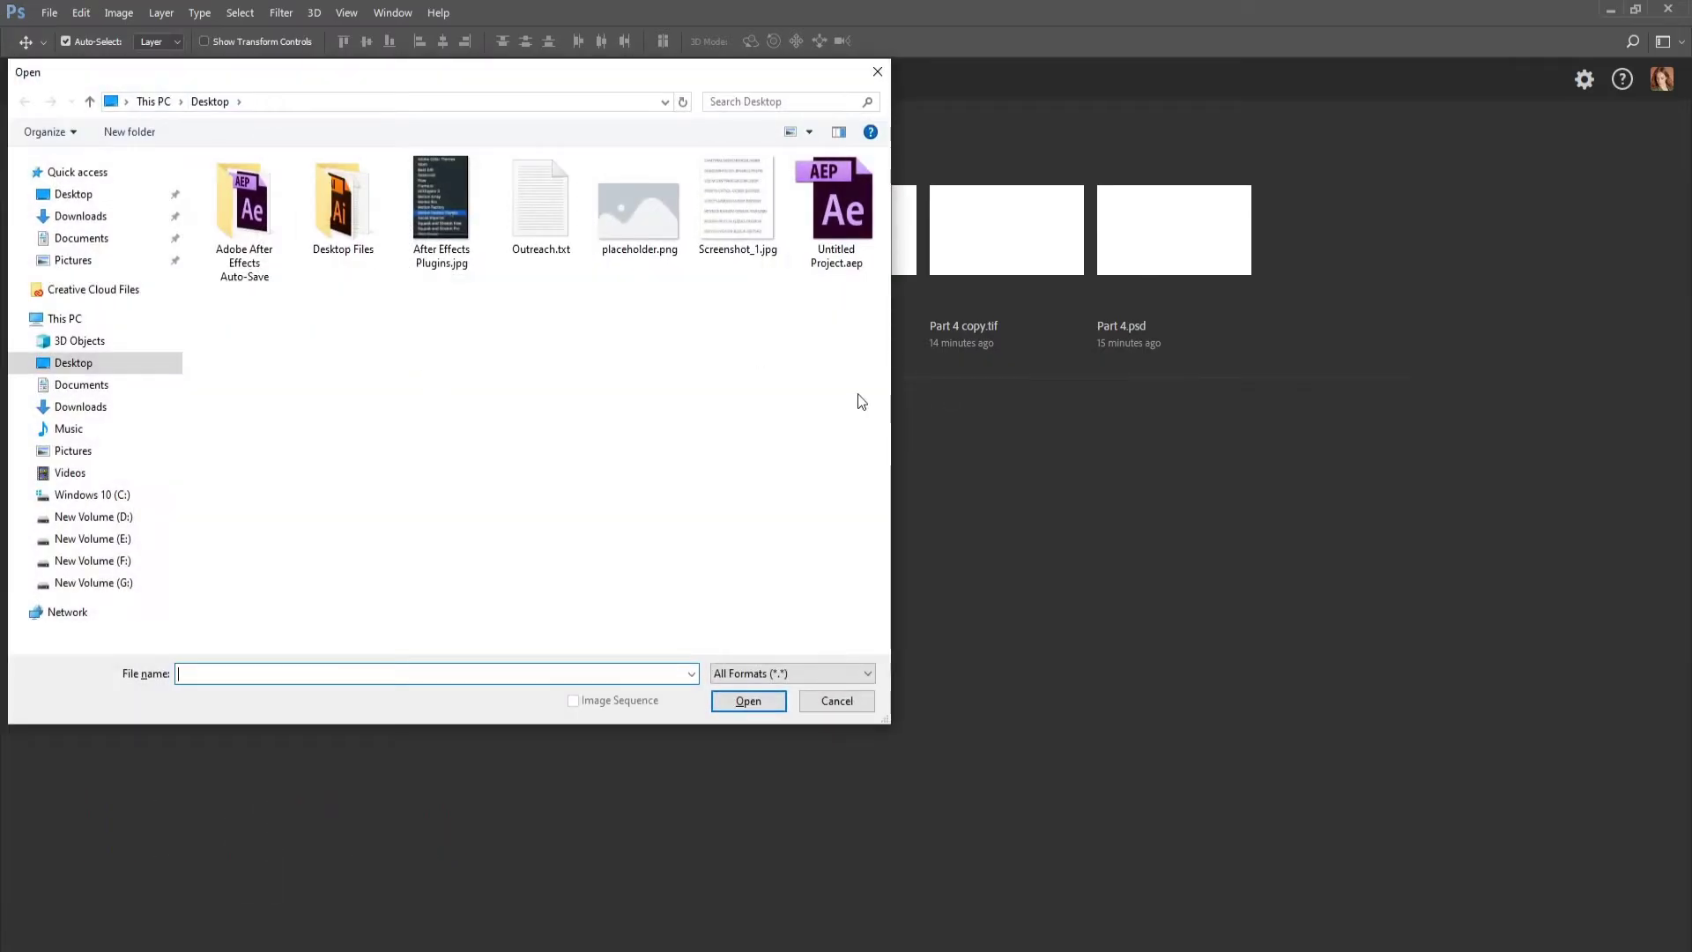
Open placeholder.png from the Desktop, then close it again
left_click_drag(536, 75, 857, 132)
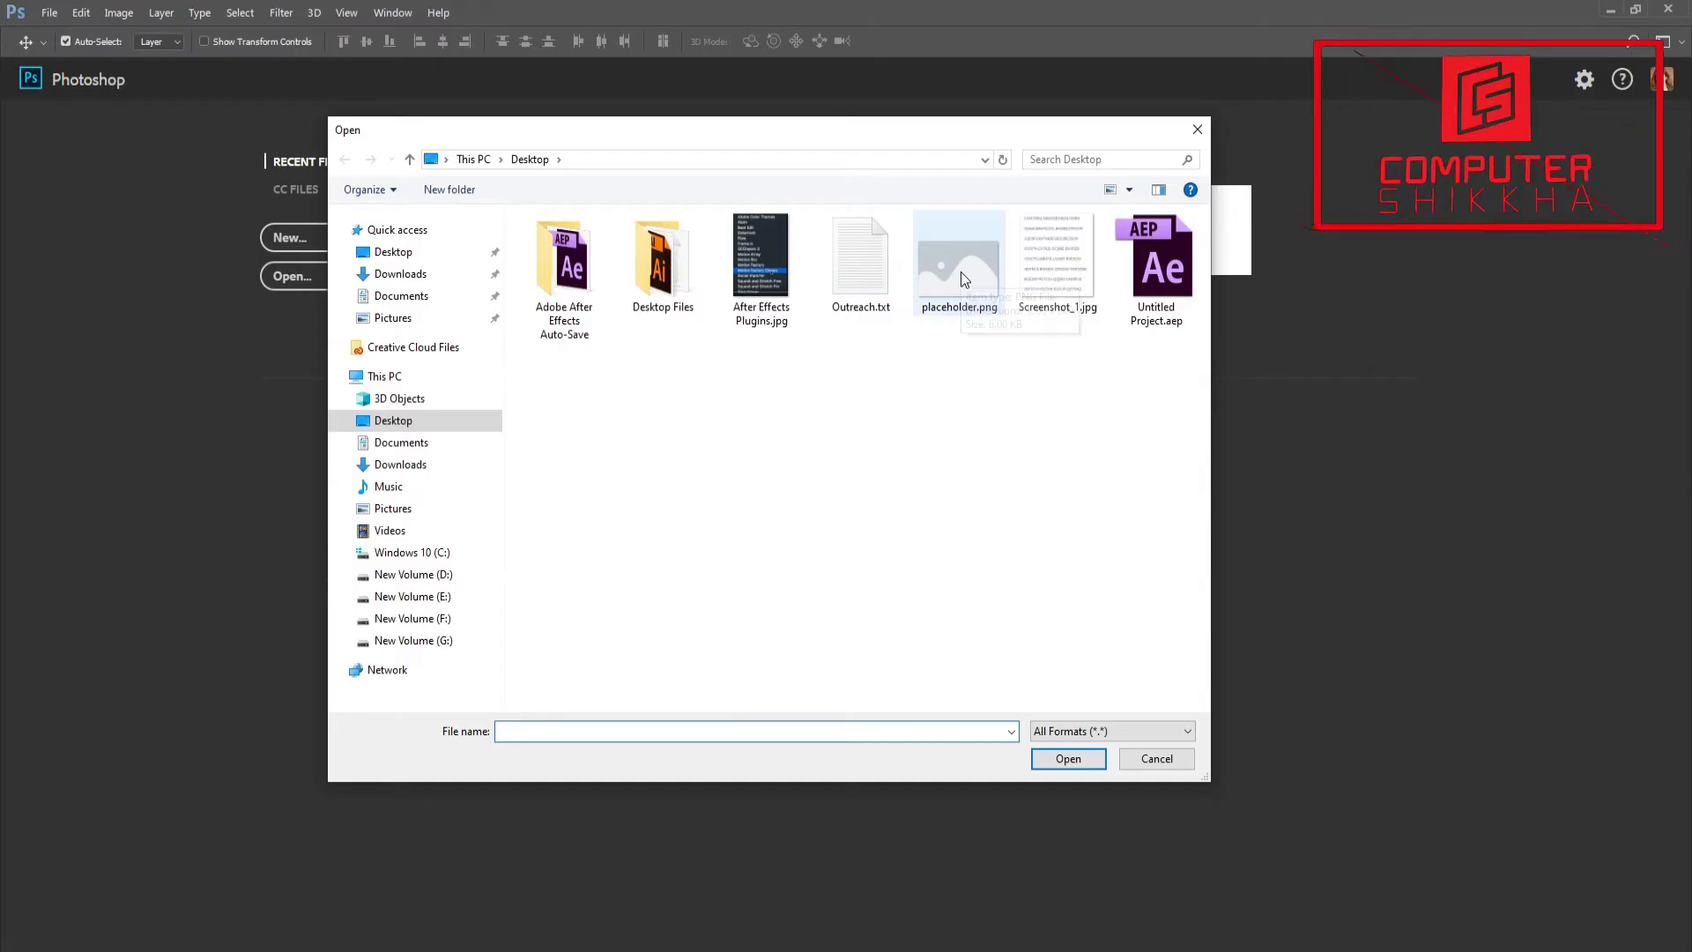
left_click(961, 271)
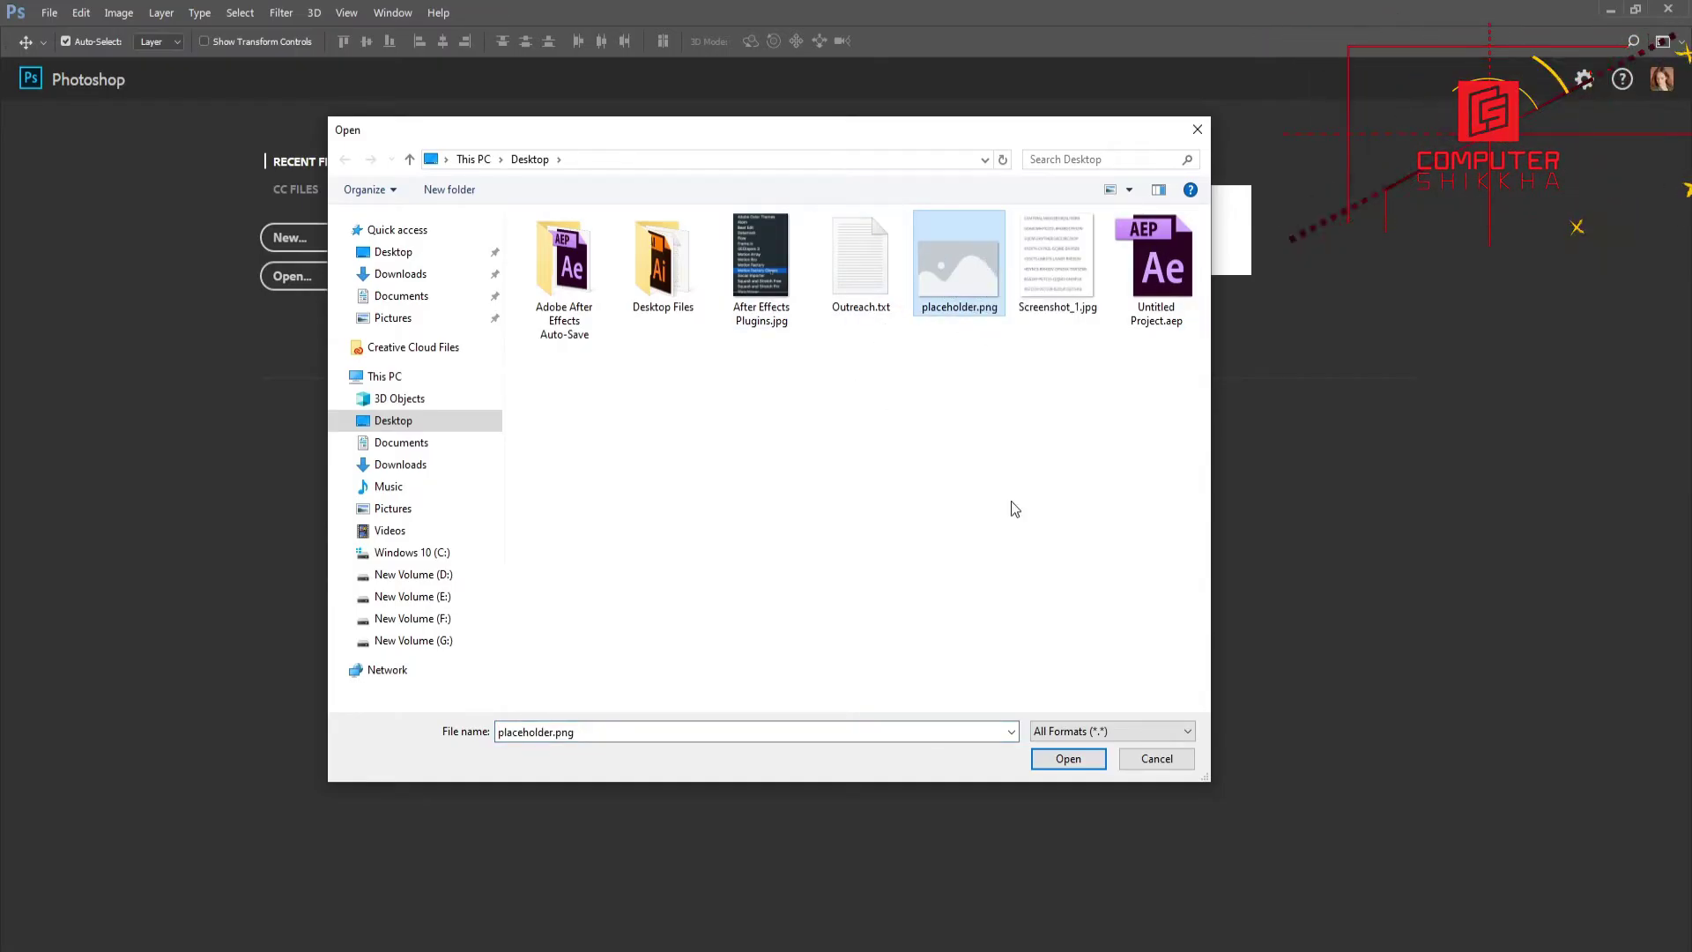
left_click(1068, 759)
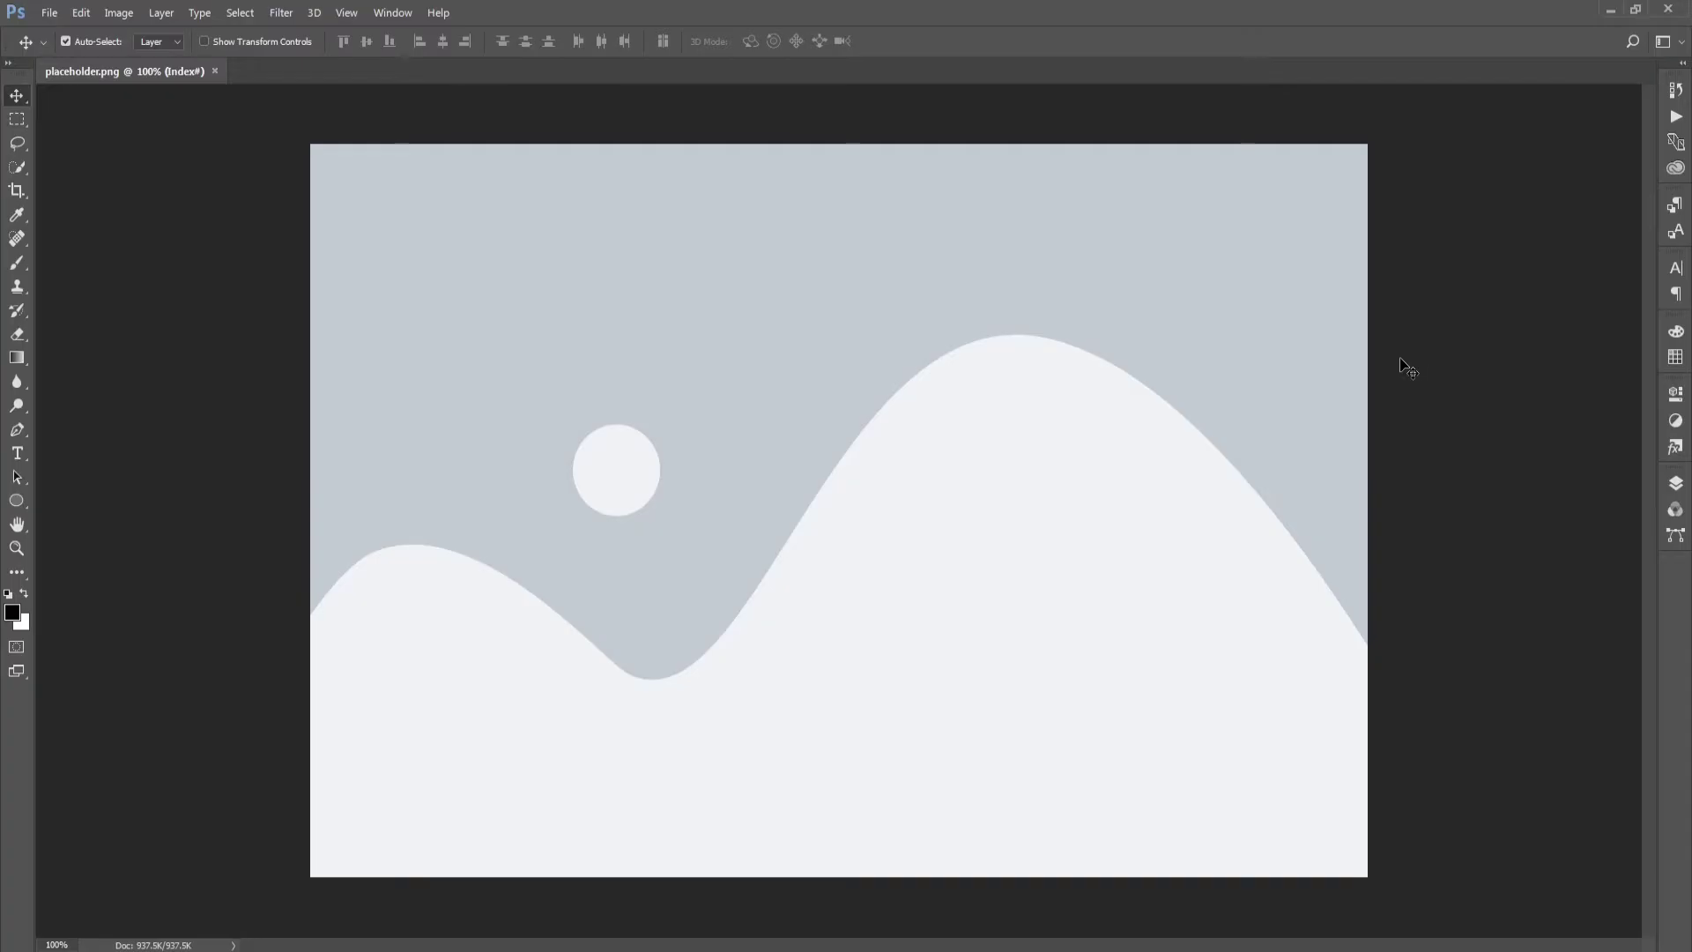
key("ctrl+w")
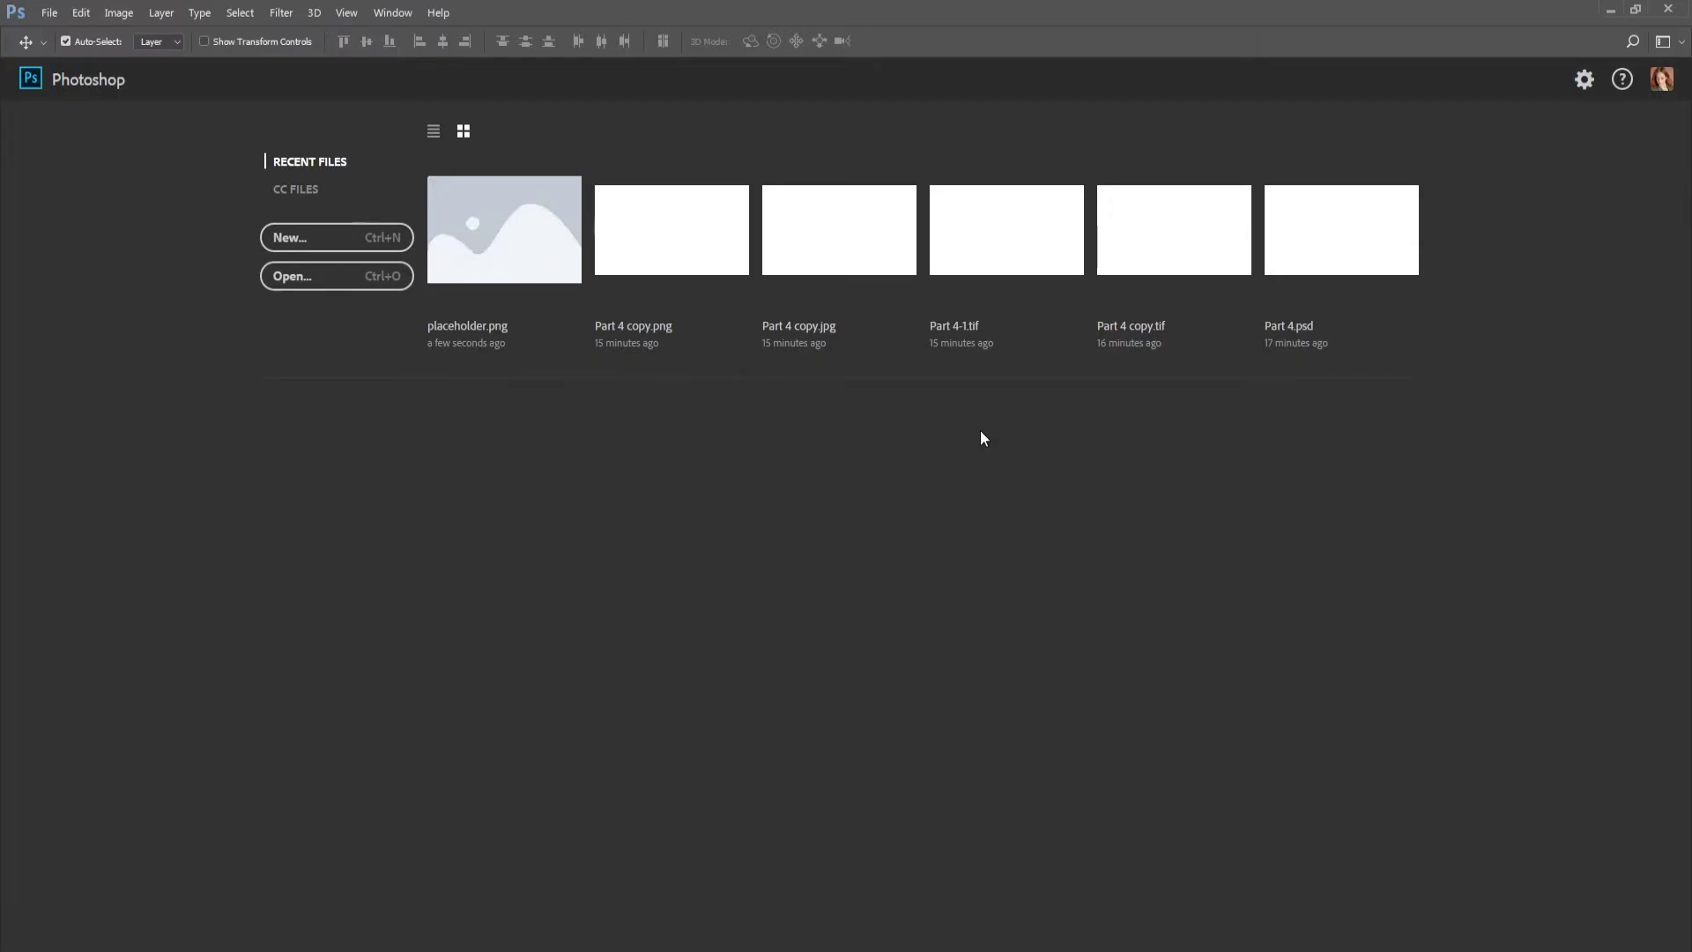
Open the New Document dialog, move it lower, and show the Web presets
left_click(373, 235)
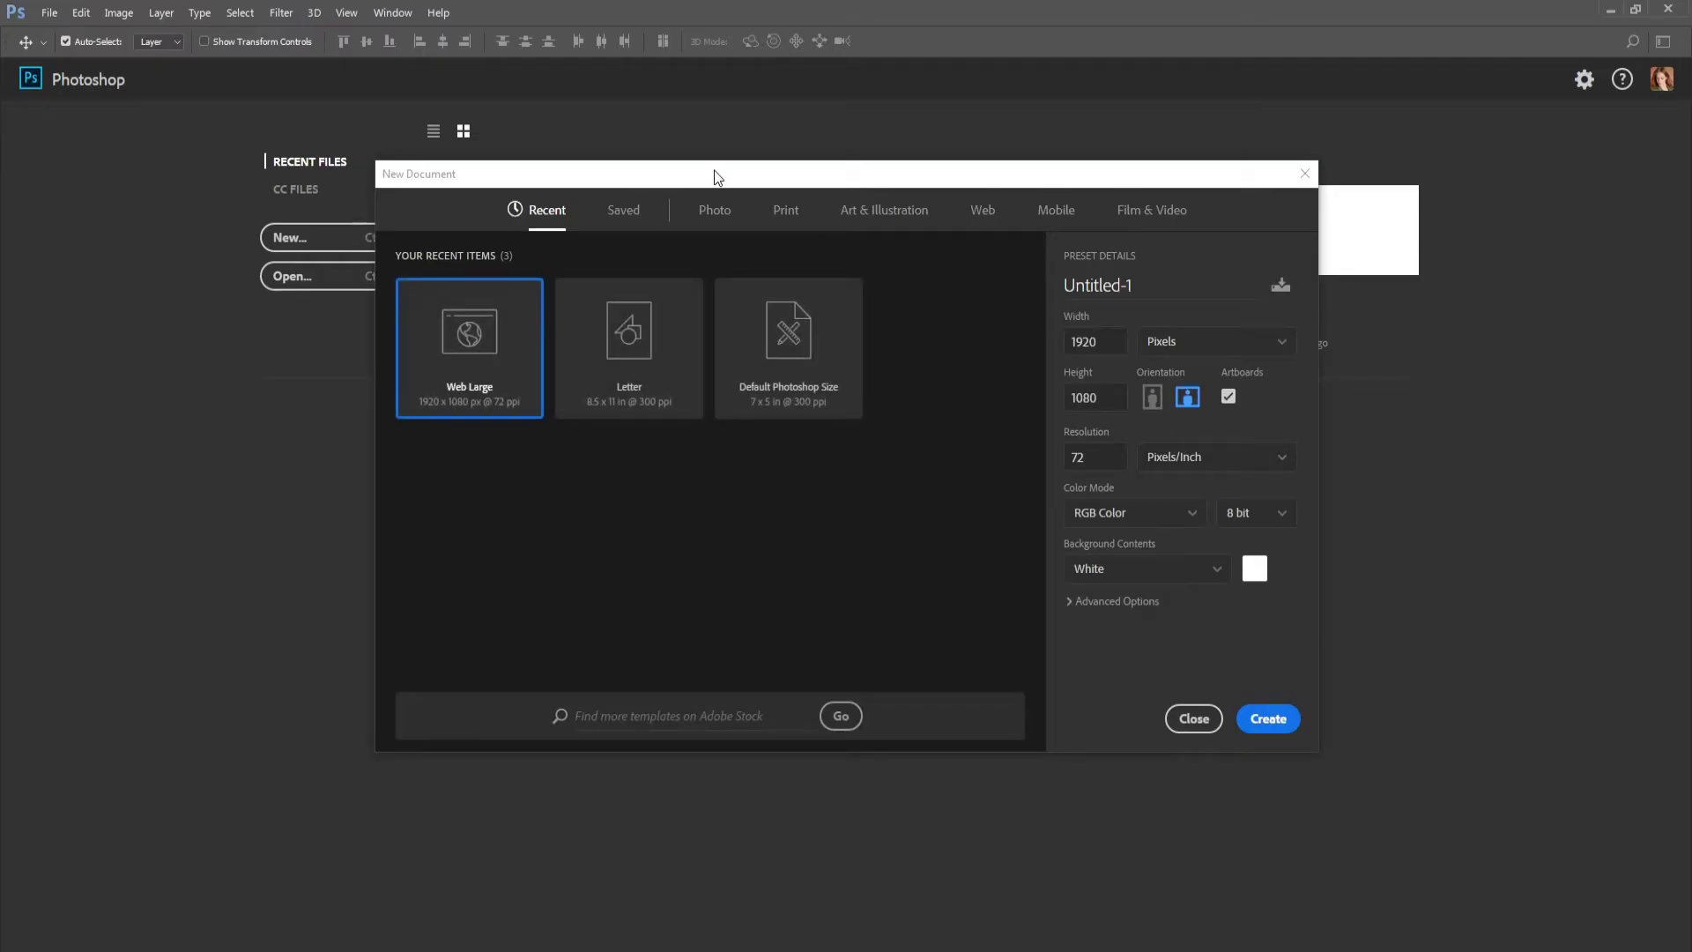
left_click_drag(712, 176, 709, 145)
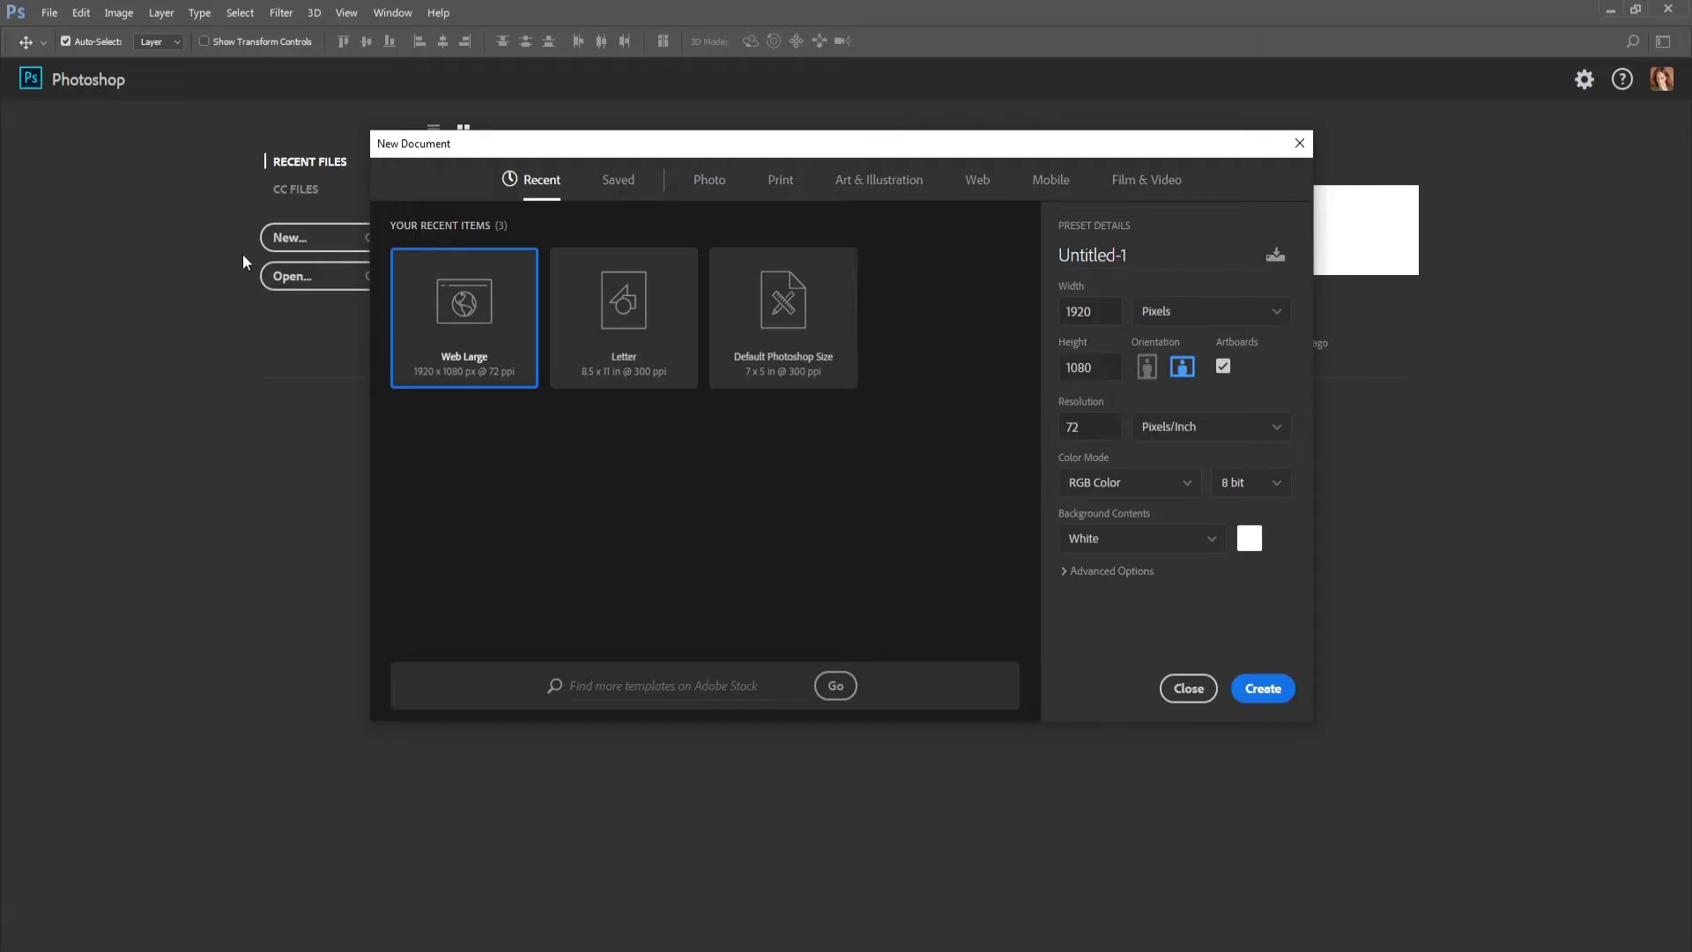
left_click_drag(572, 139, 552, 331)
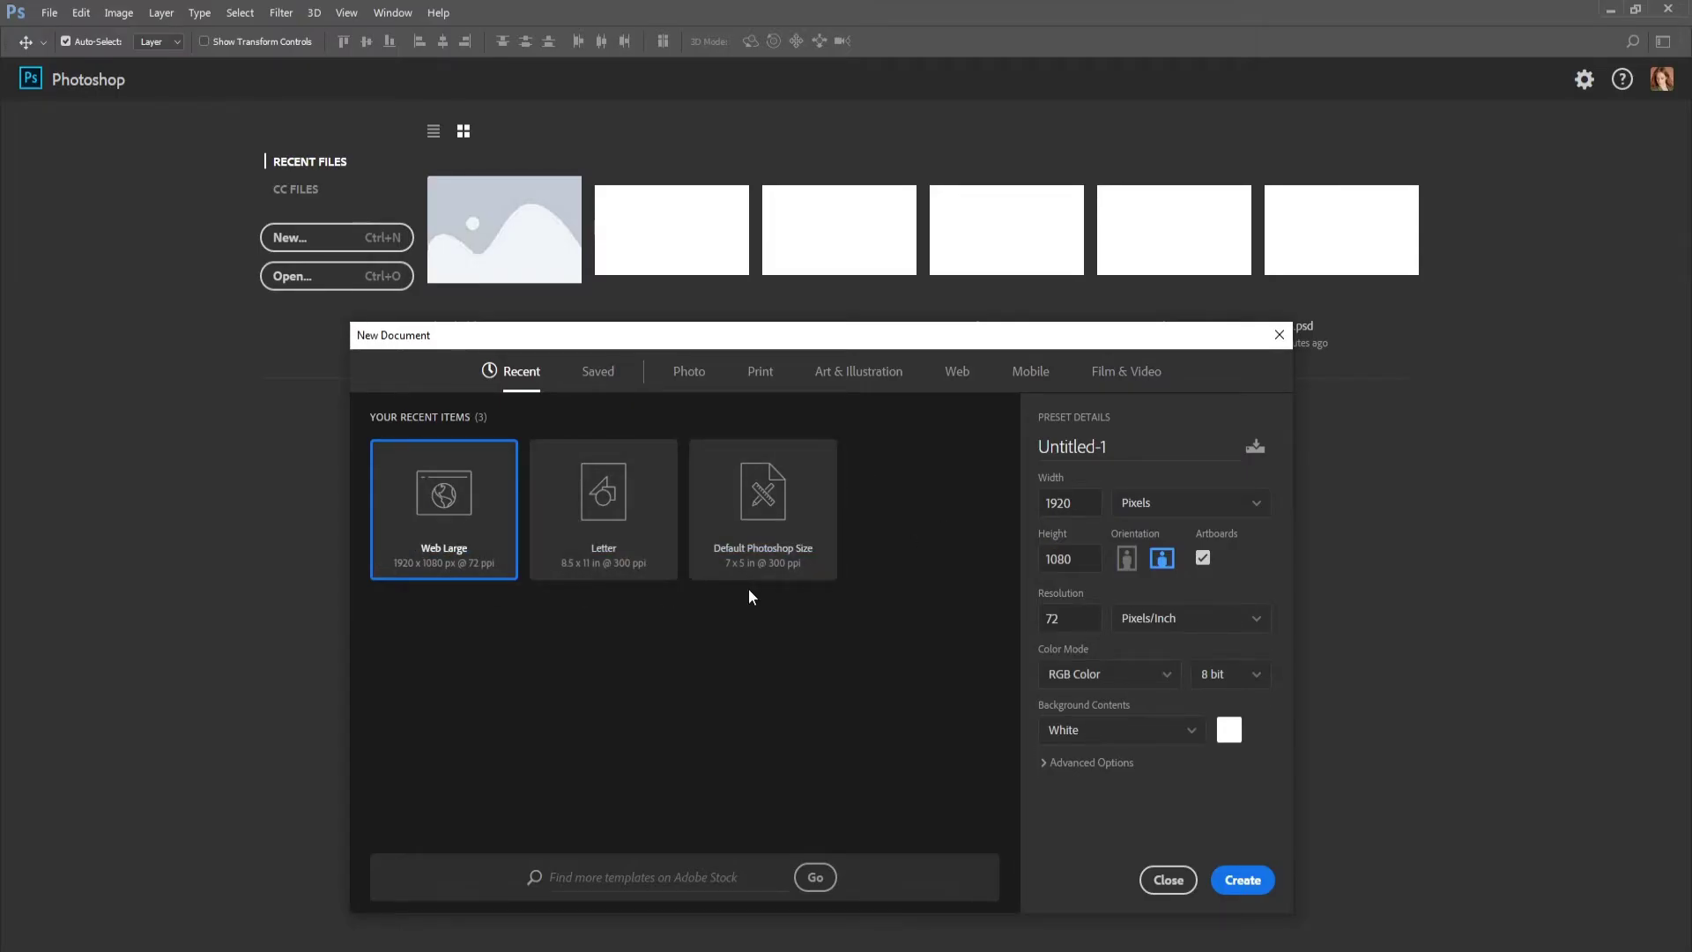
left_click(958, 374)
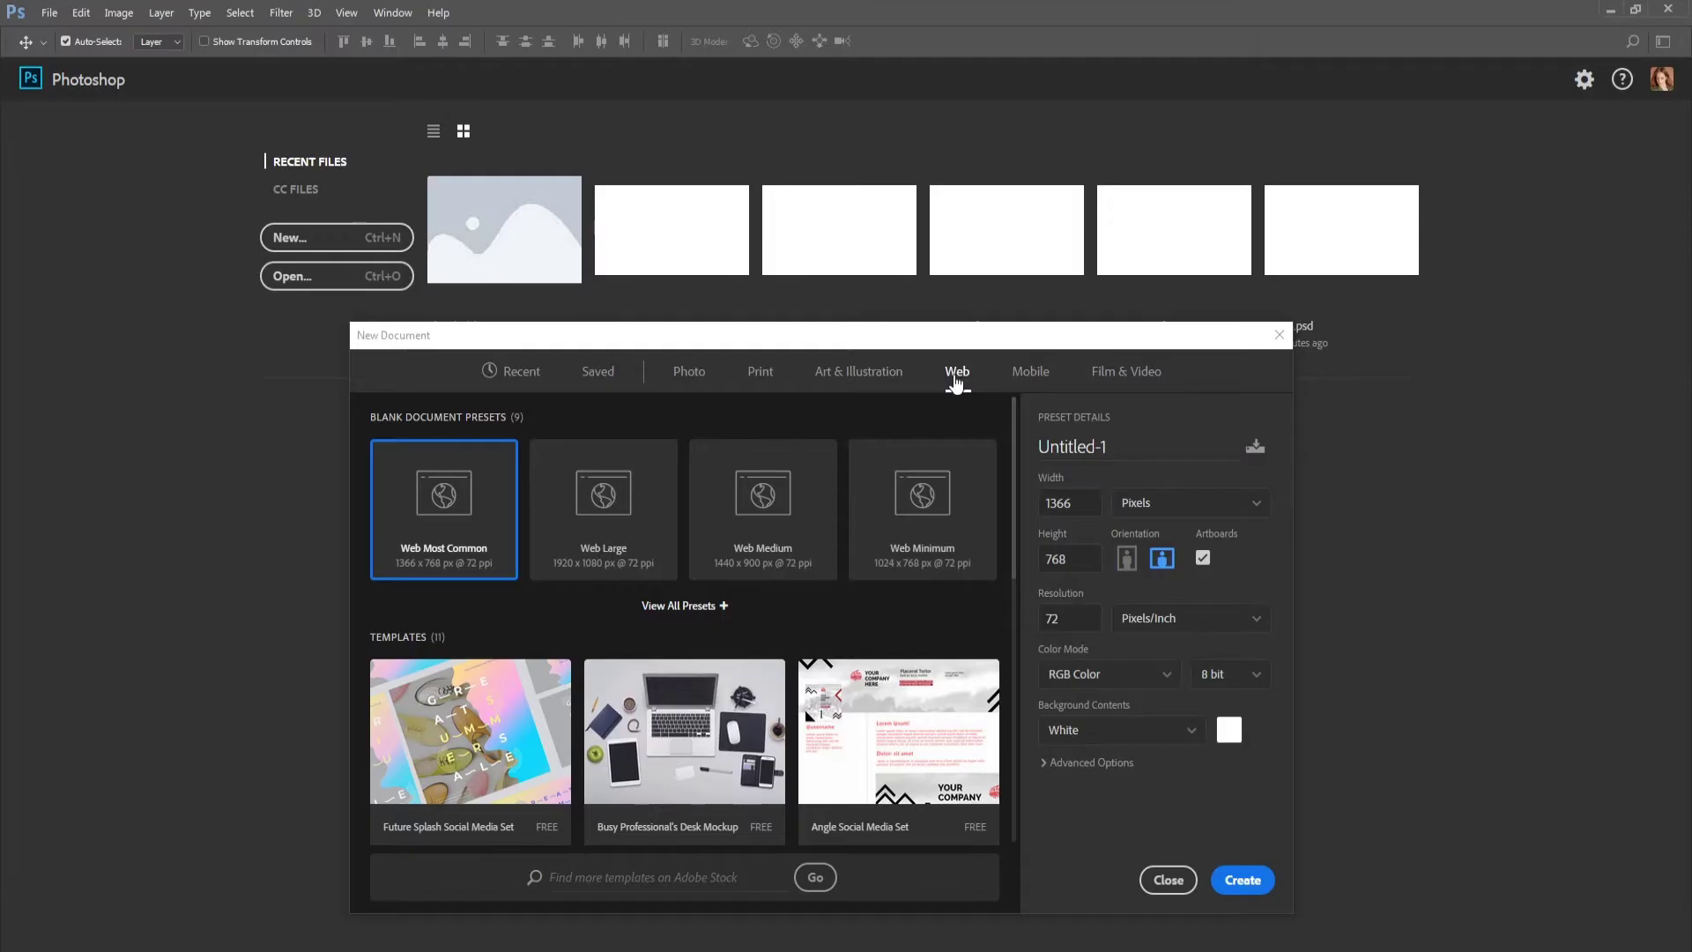
Expand all nine Web blank presets and choose Web Large, 1920 × 1080 px
left_click(680, 608)
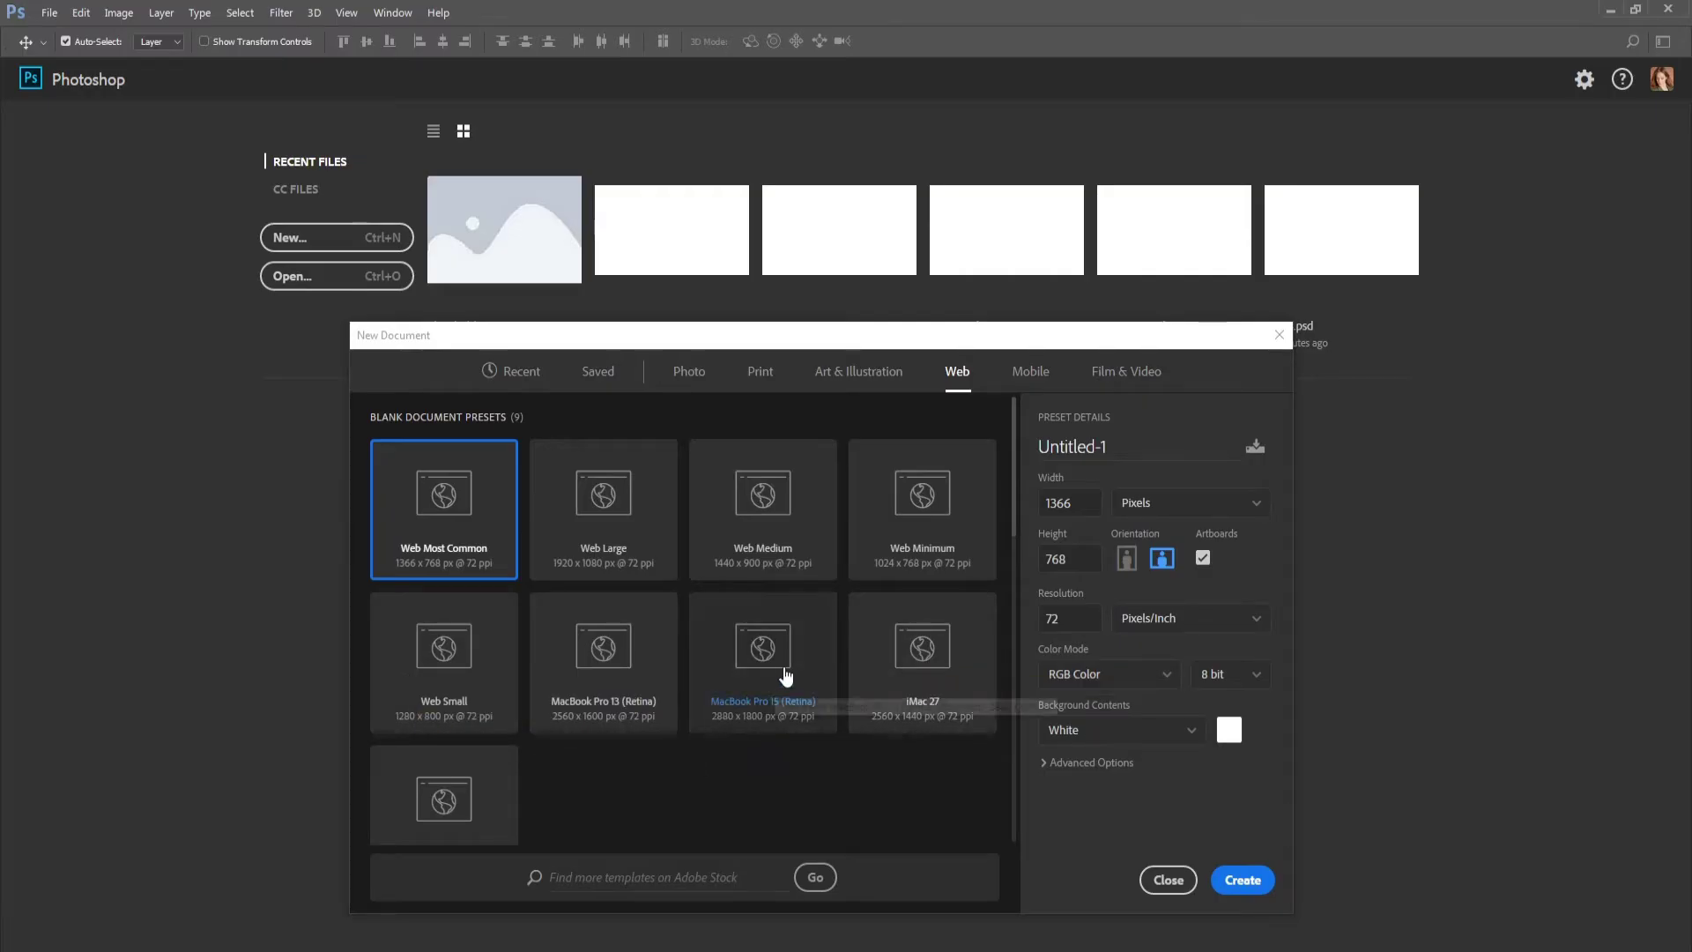
scroll(705, 696, "down", 5)
scroll(650, 719, "up", 5)
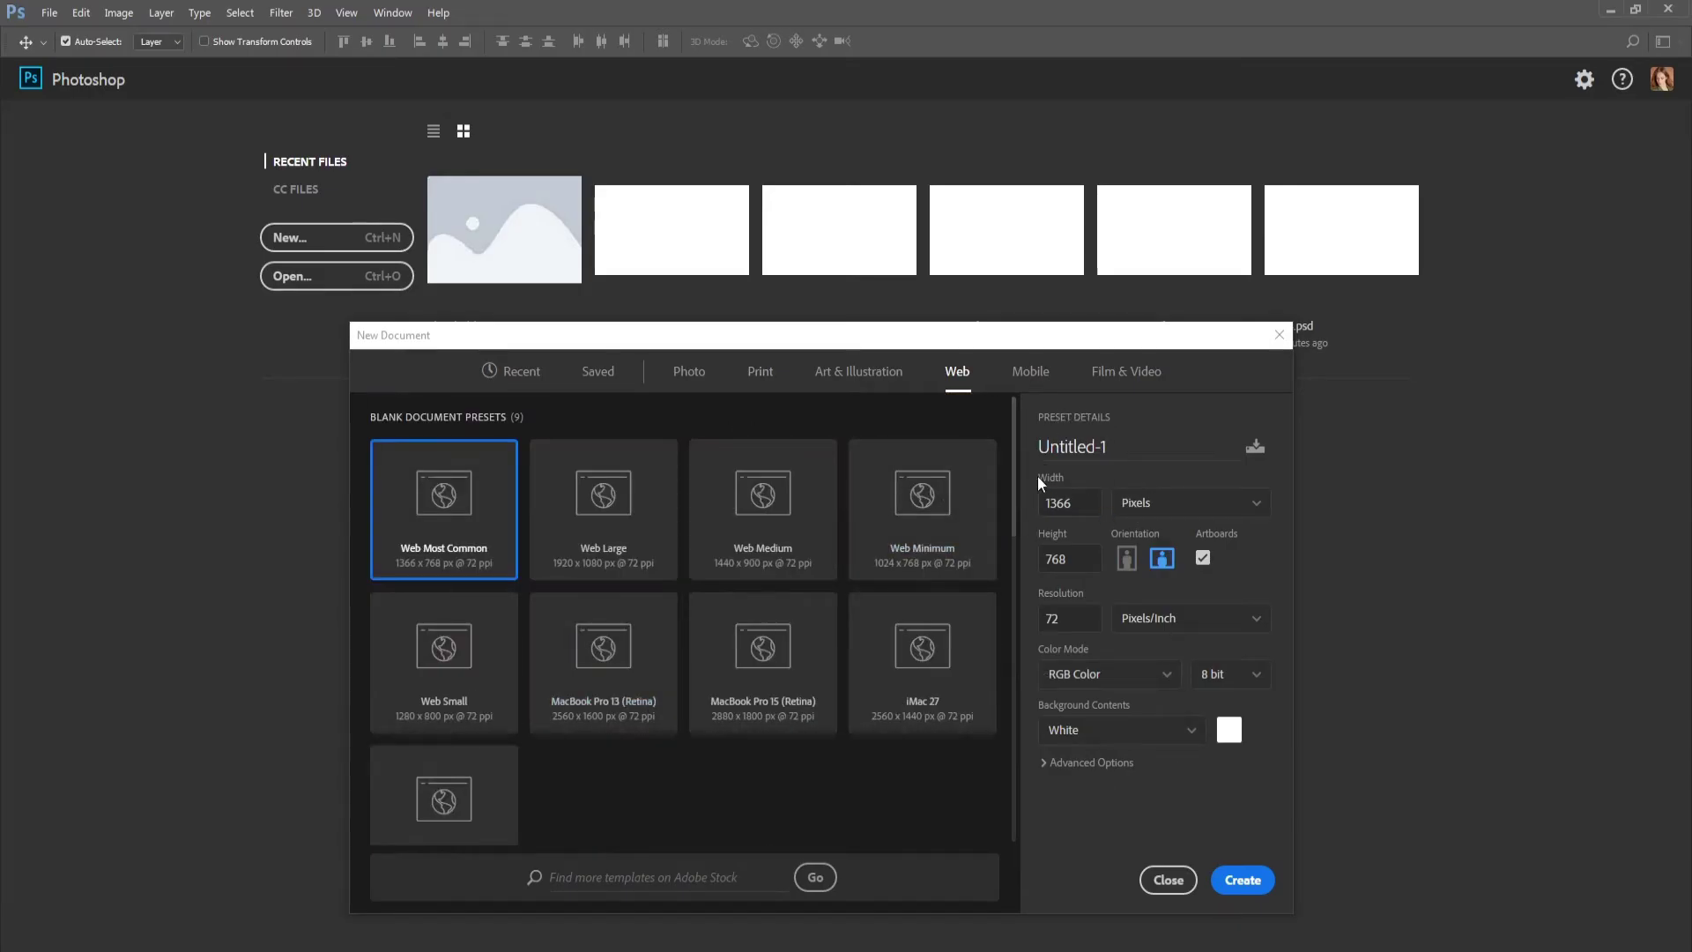
left_click_drag(1086, 500, 1027, 505)
left_click(604, 504)
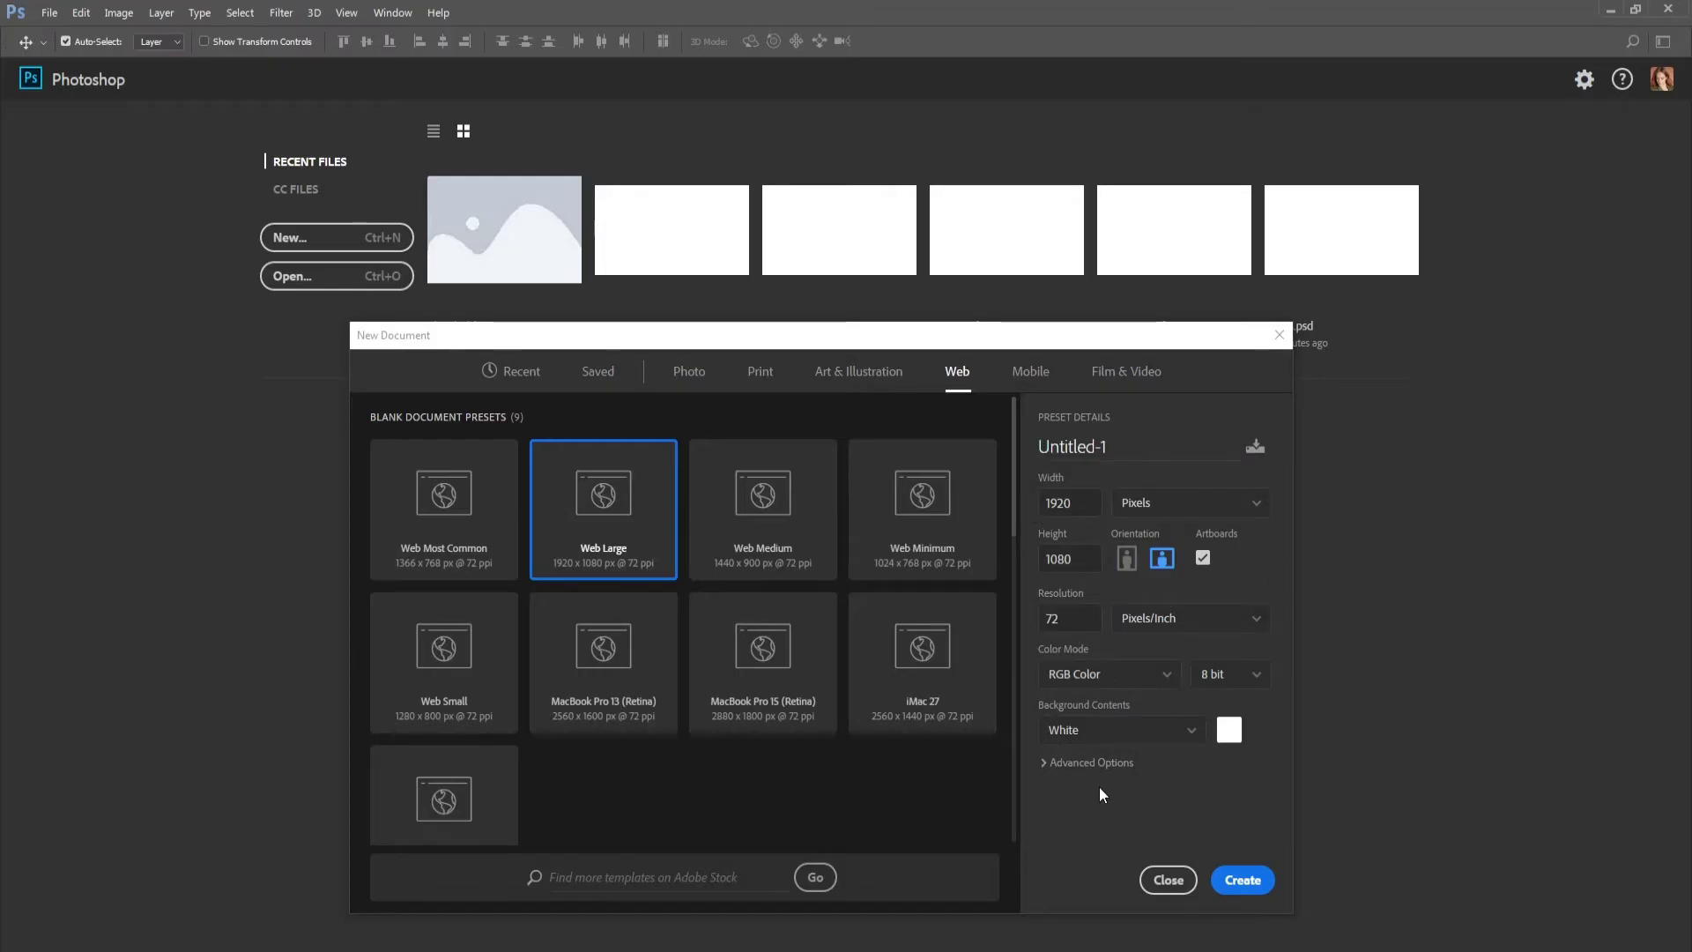
Browse the Print, Art & Illustration and Film & Video preset categories
left_click(758, 374)
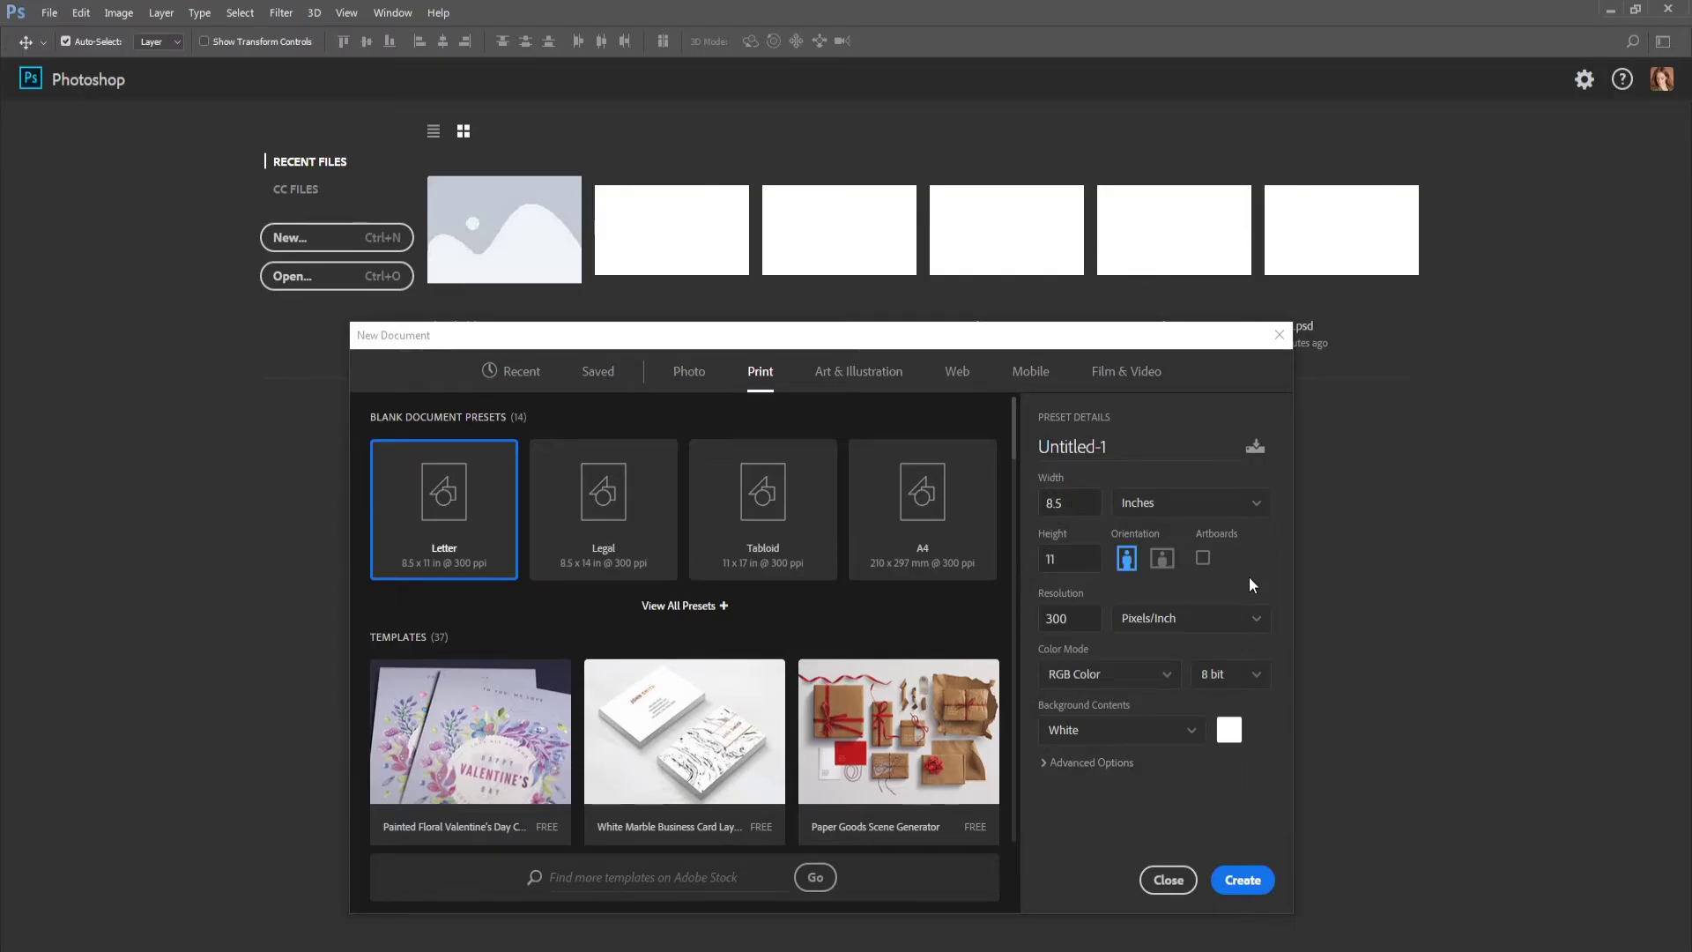
left_click(844, 371)
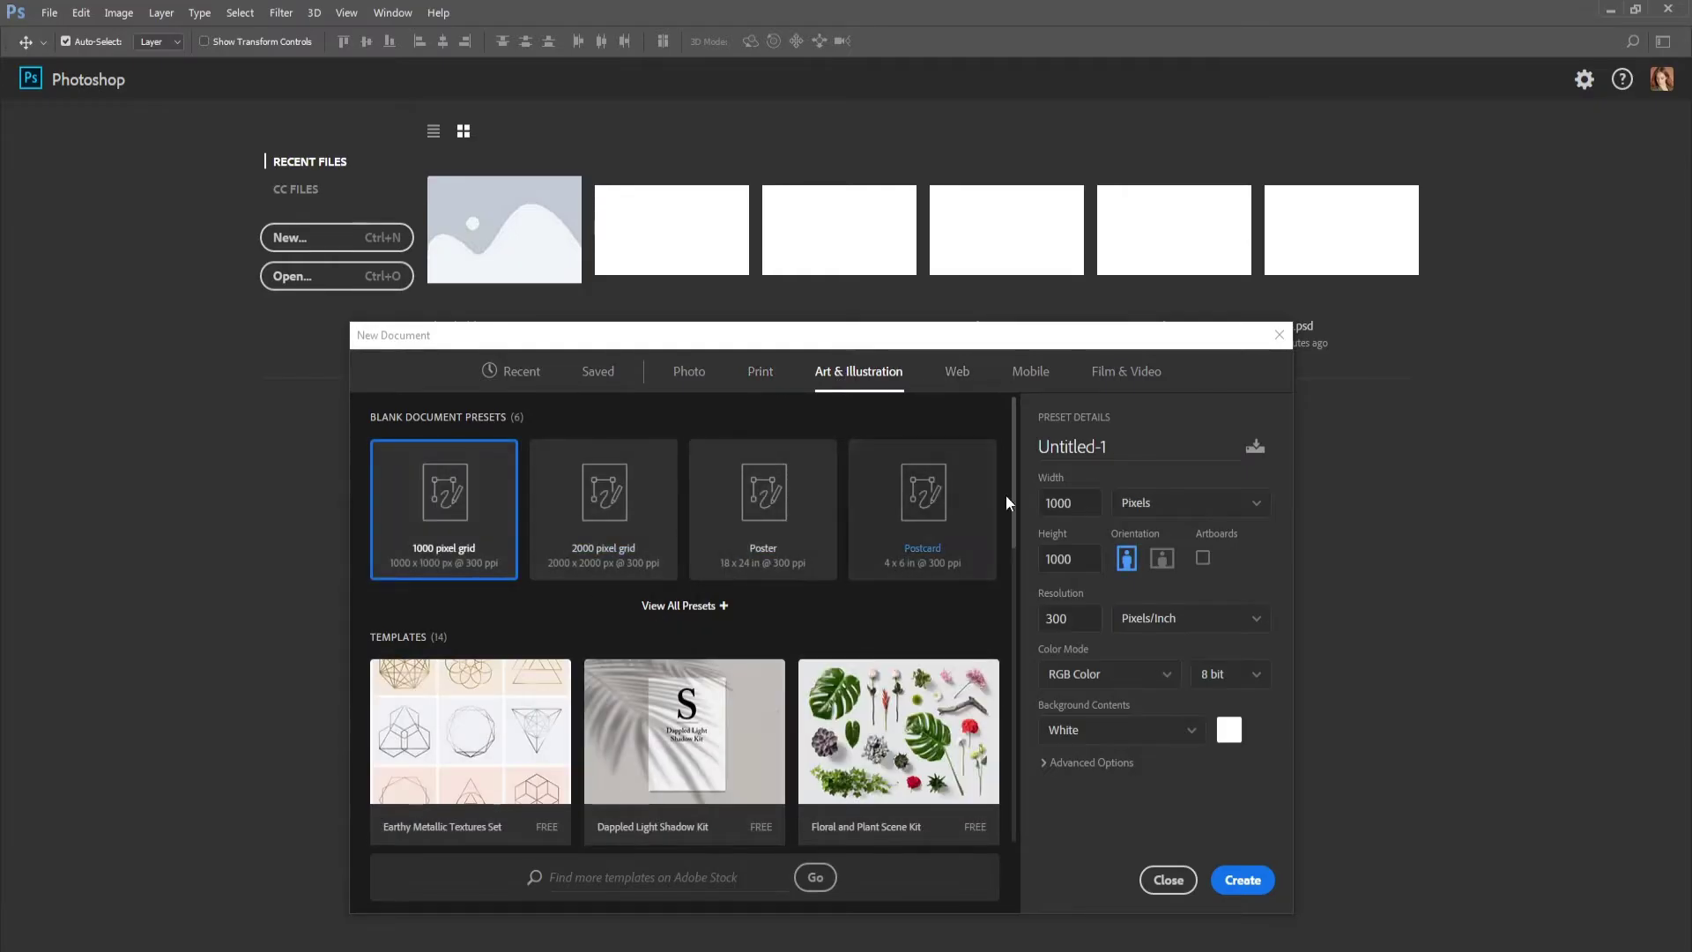
left_click(1114, 392)
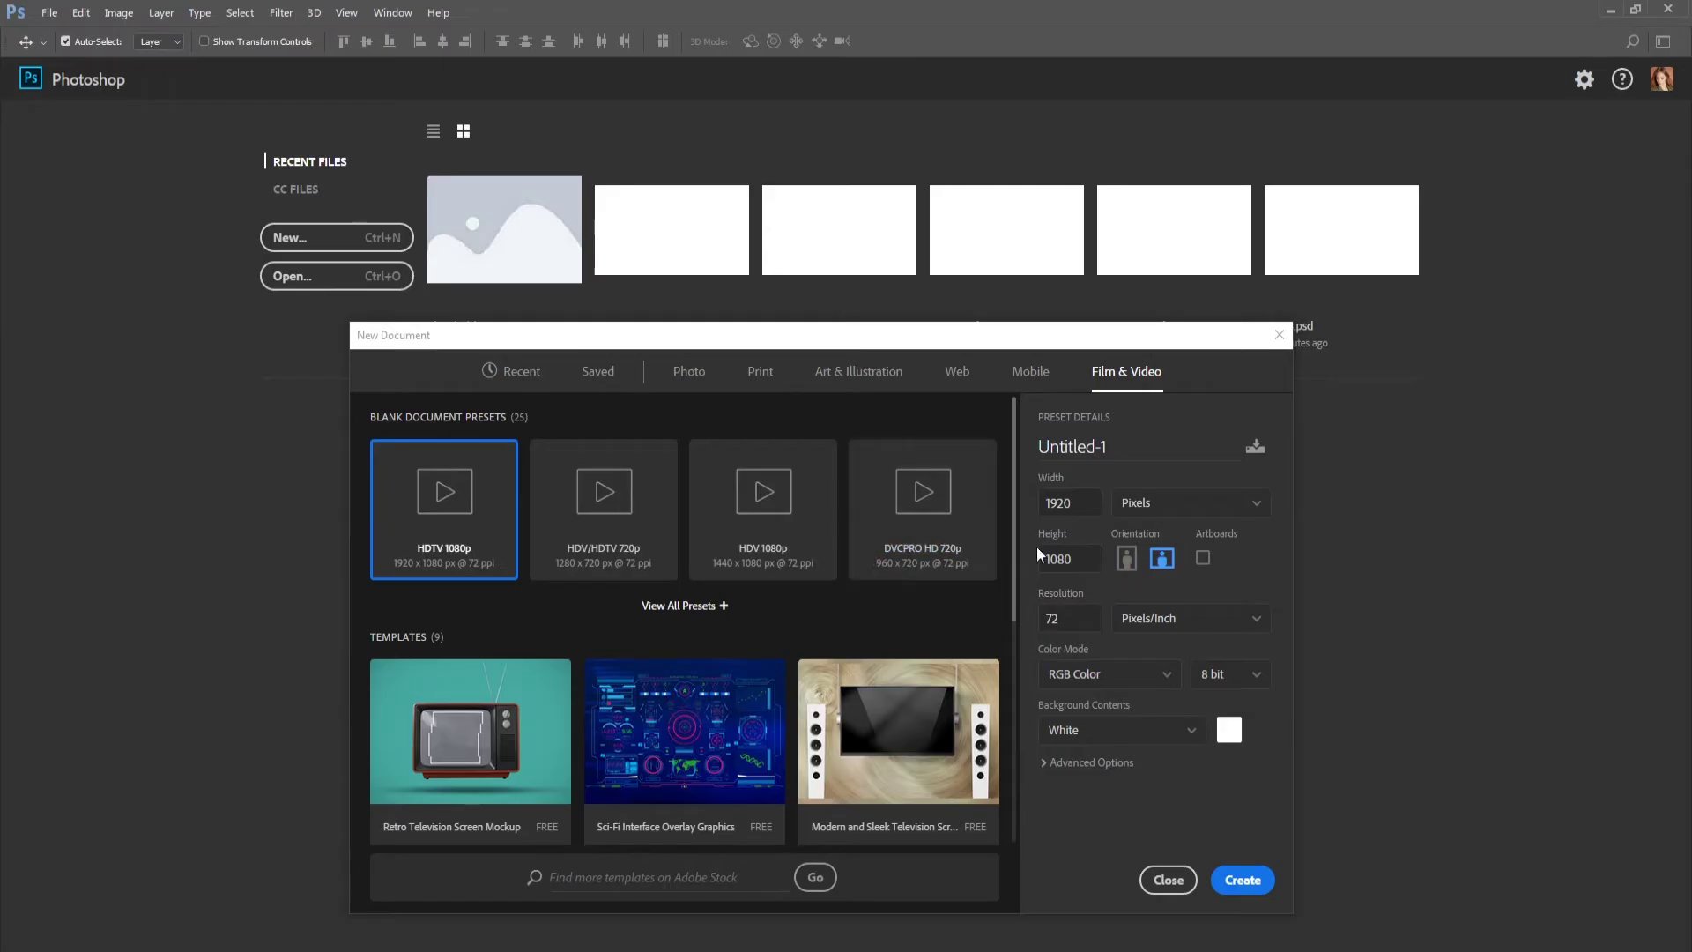
Leave width in Pixels and resolution units unchanged, then reselect the Web Large preset
left_click(1096, 501)
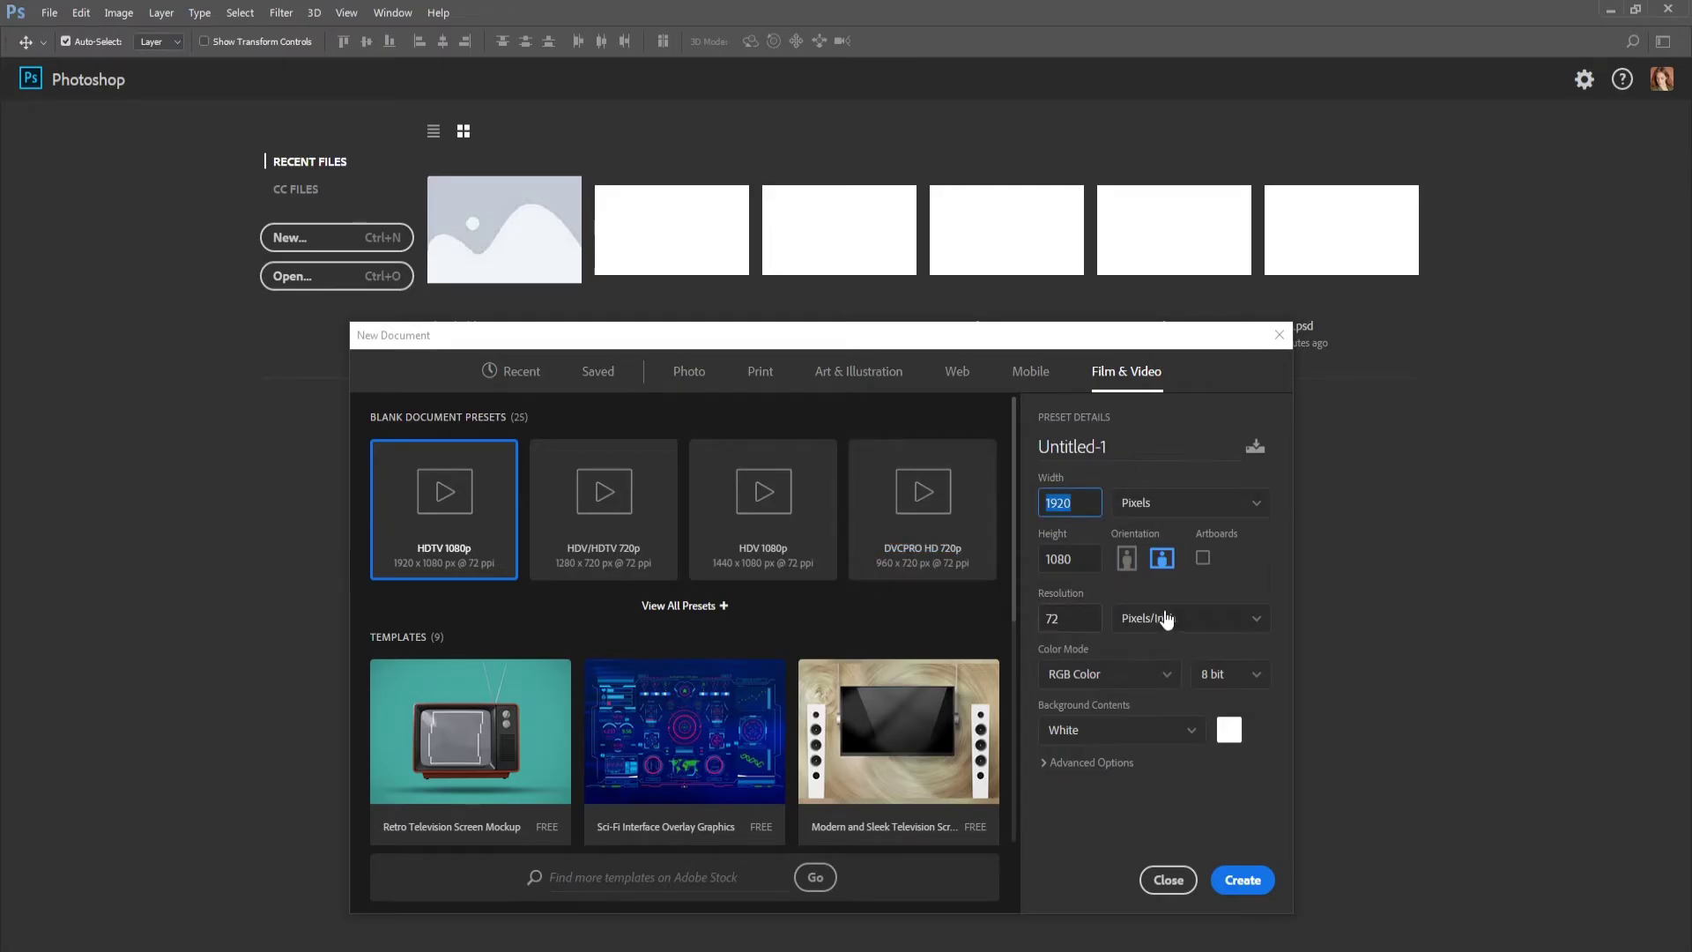
left_click(1158, 501)
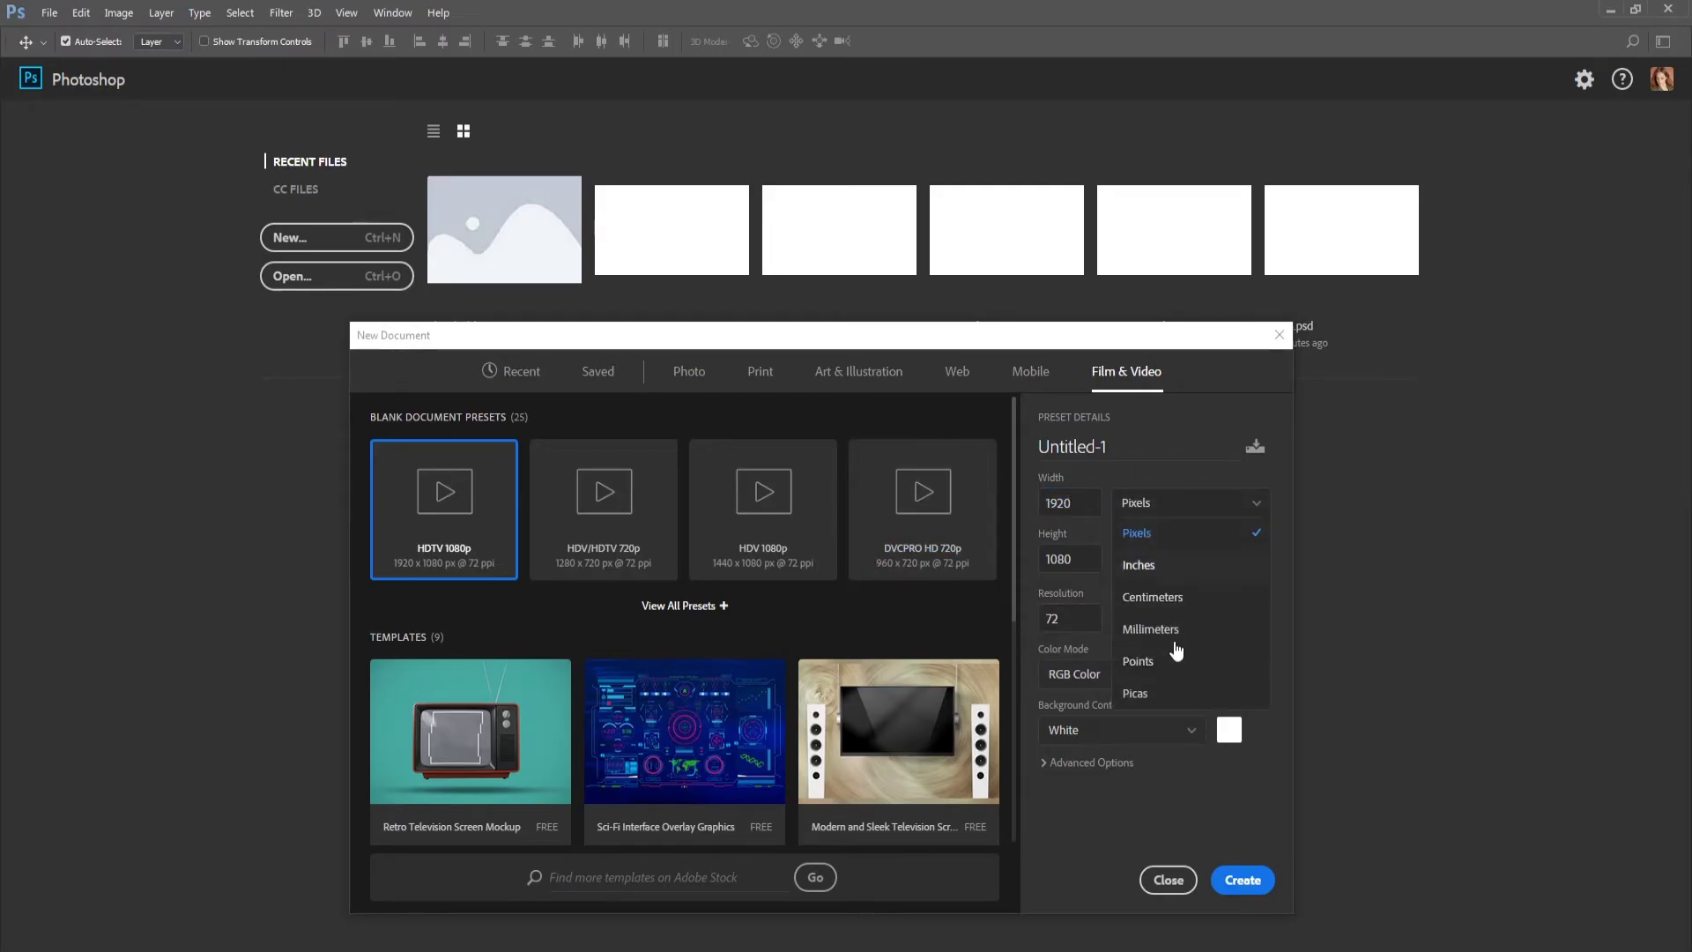
left_click(1167, 493)
left_click(1181, 619)
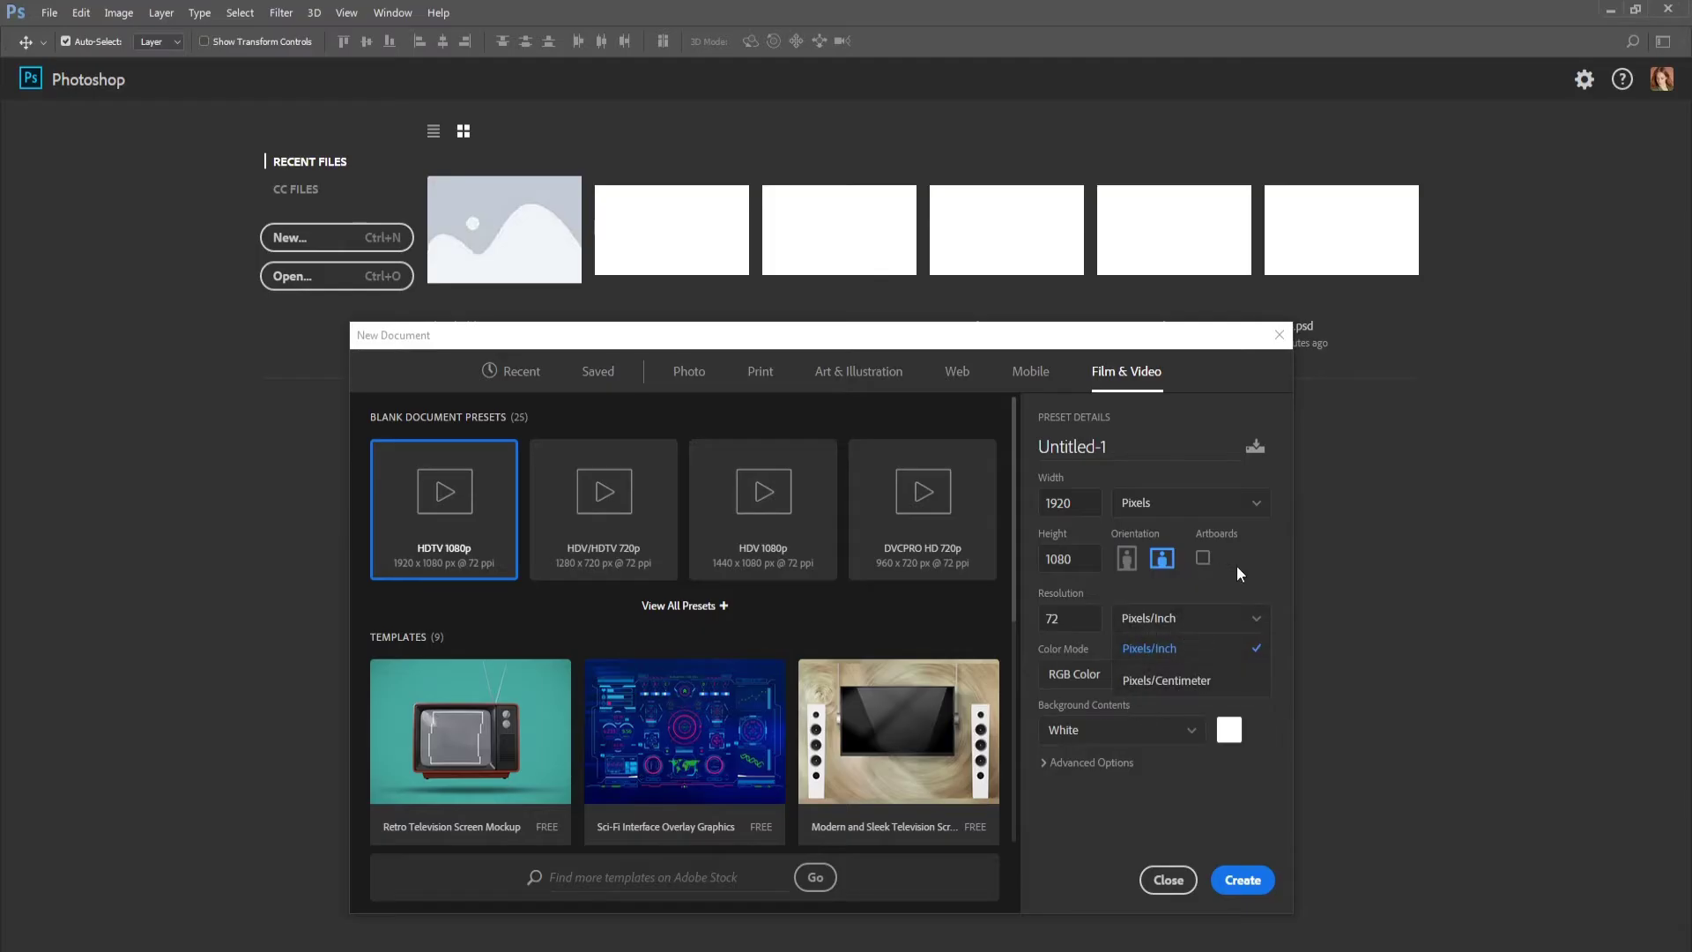
left_click(1165, 435)
left_click(956, 374)
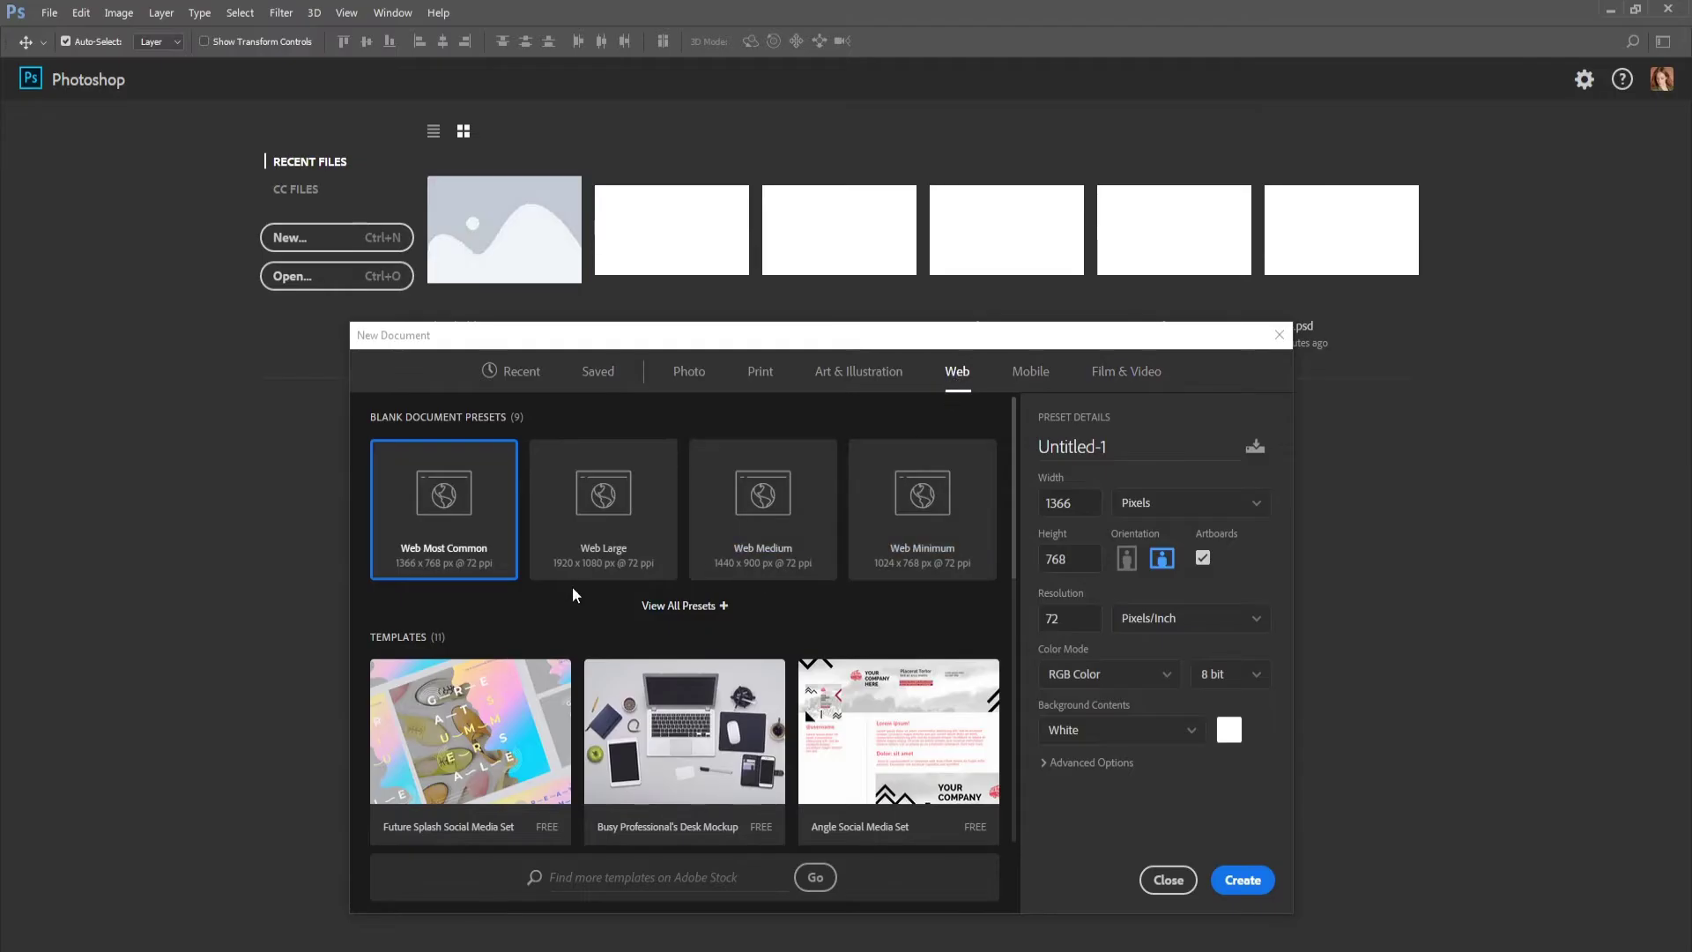
left_click(601, 497)
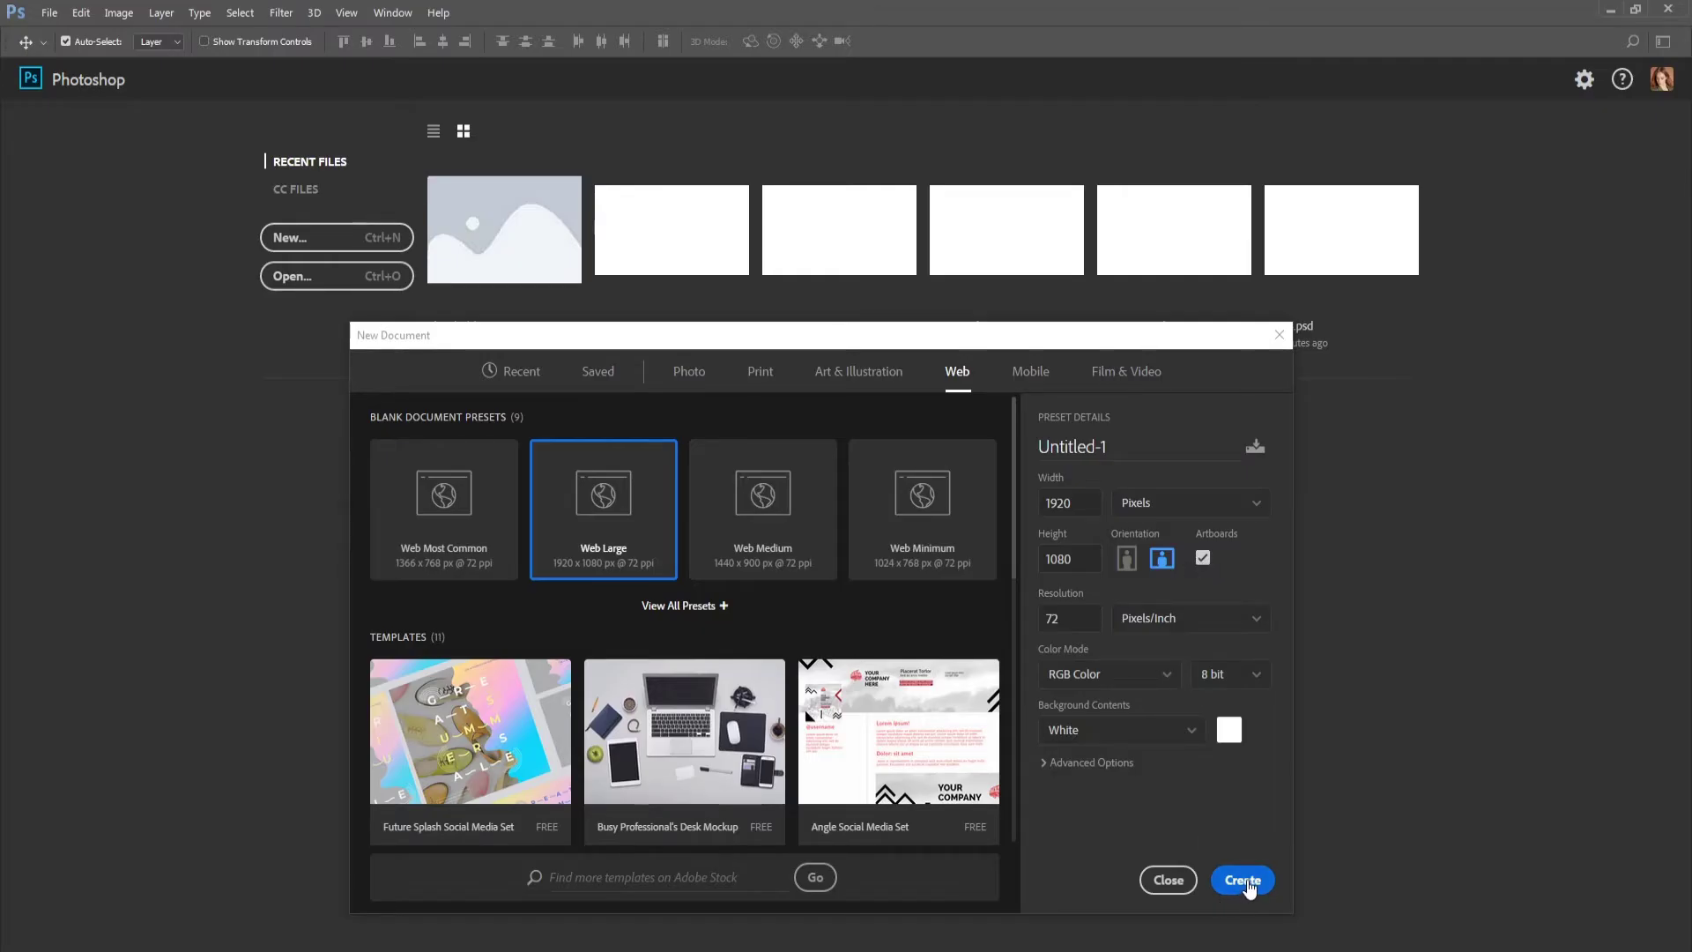
Browse the Web templates, then create the 1920 × 1080 Web Large document
scroll(524, 686, "down", 1)
scroll(525, 686, "down", 6)
scroll(525, 686, "up", 10)
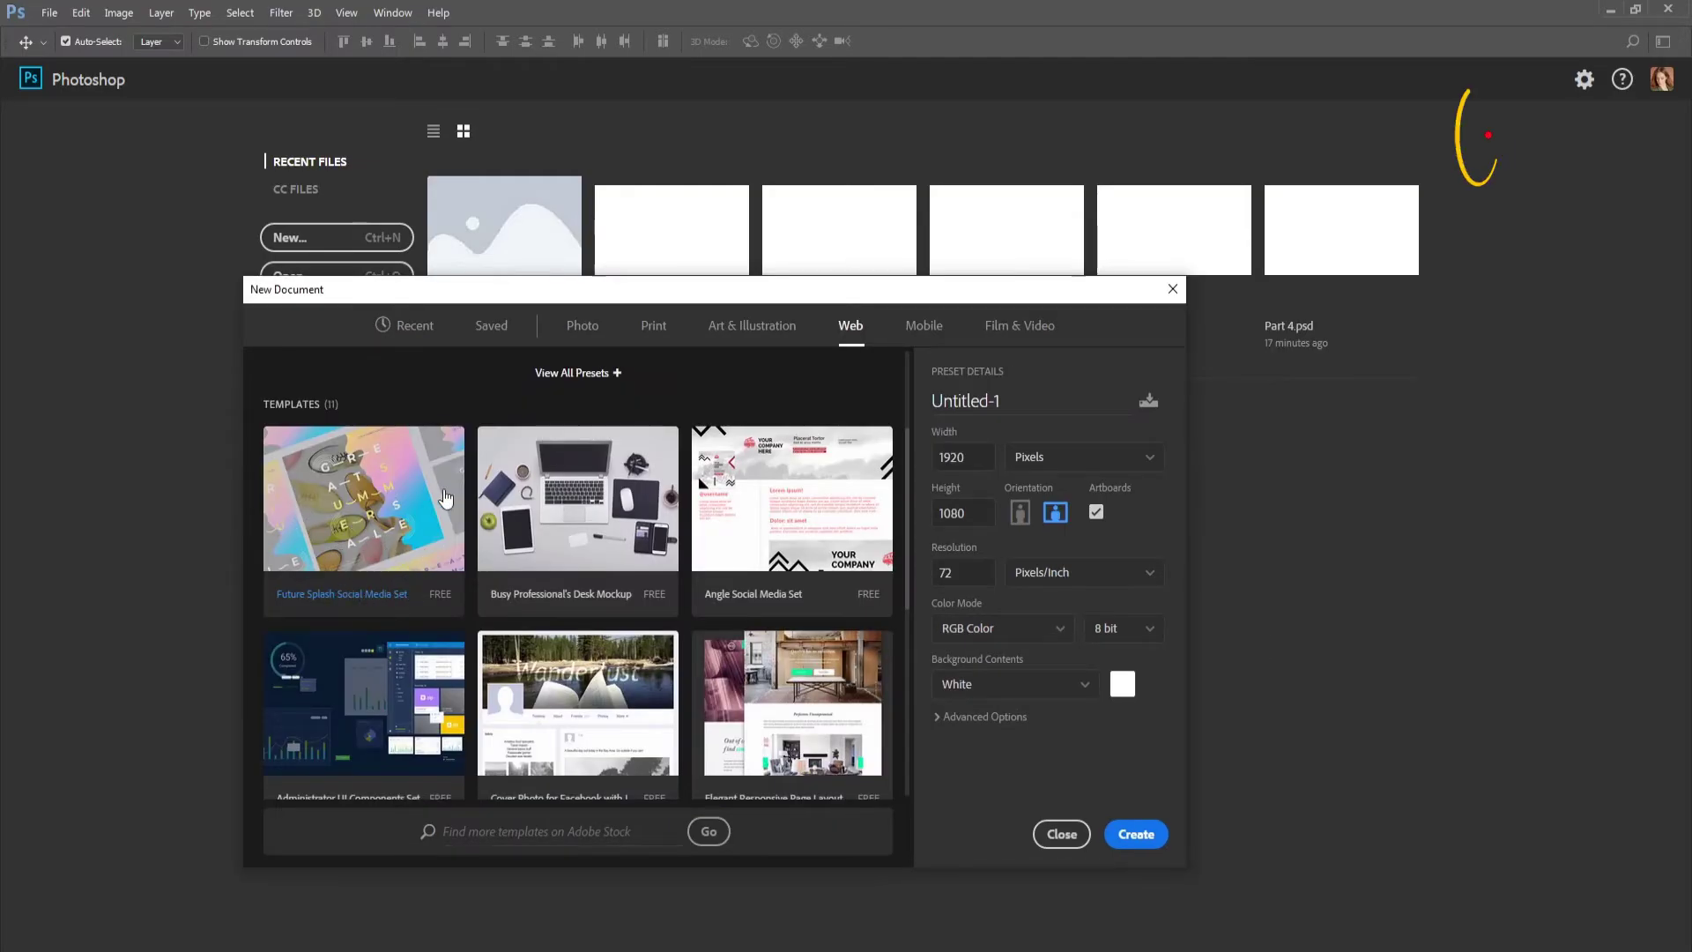
scroll(644, 674, "down", 5)
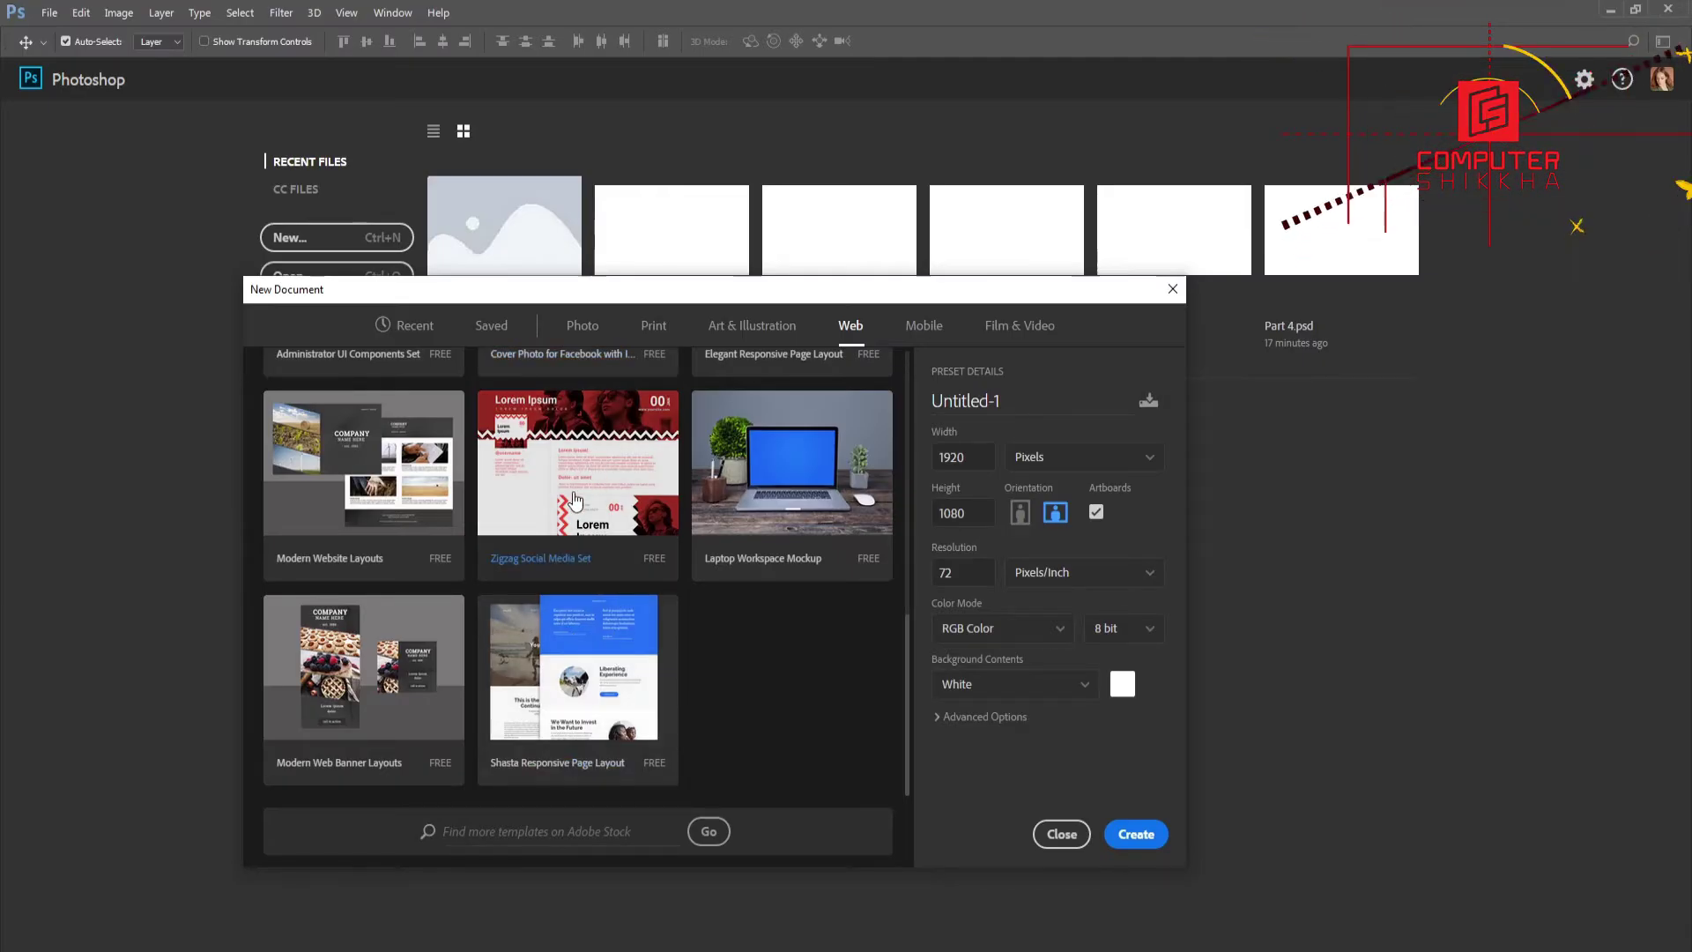
scroll(676, 604, "up", 5)
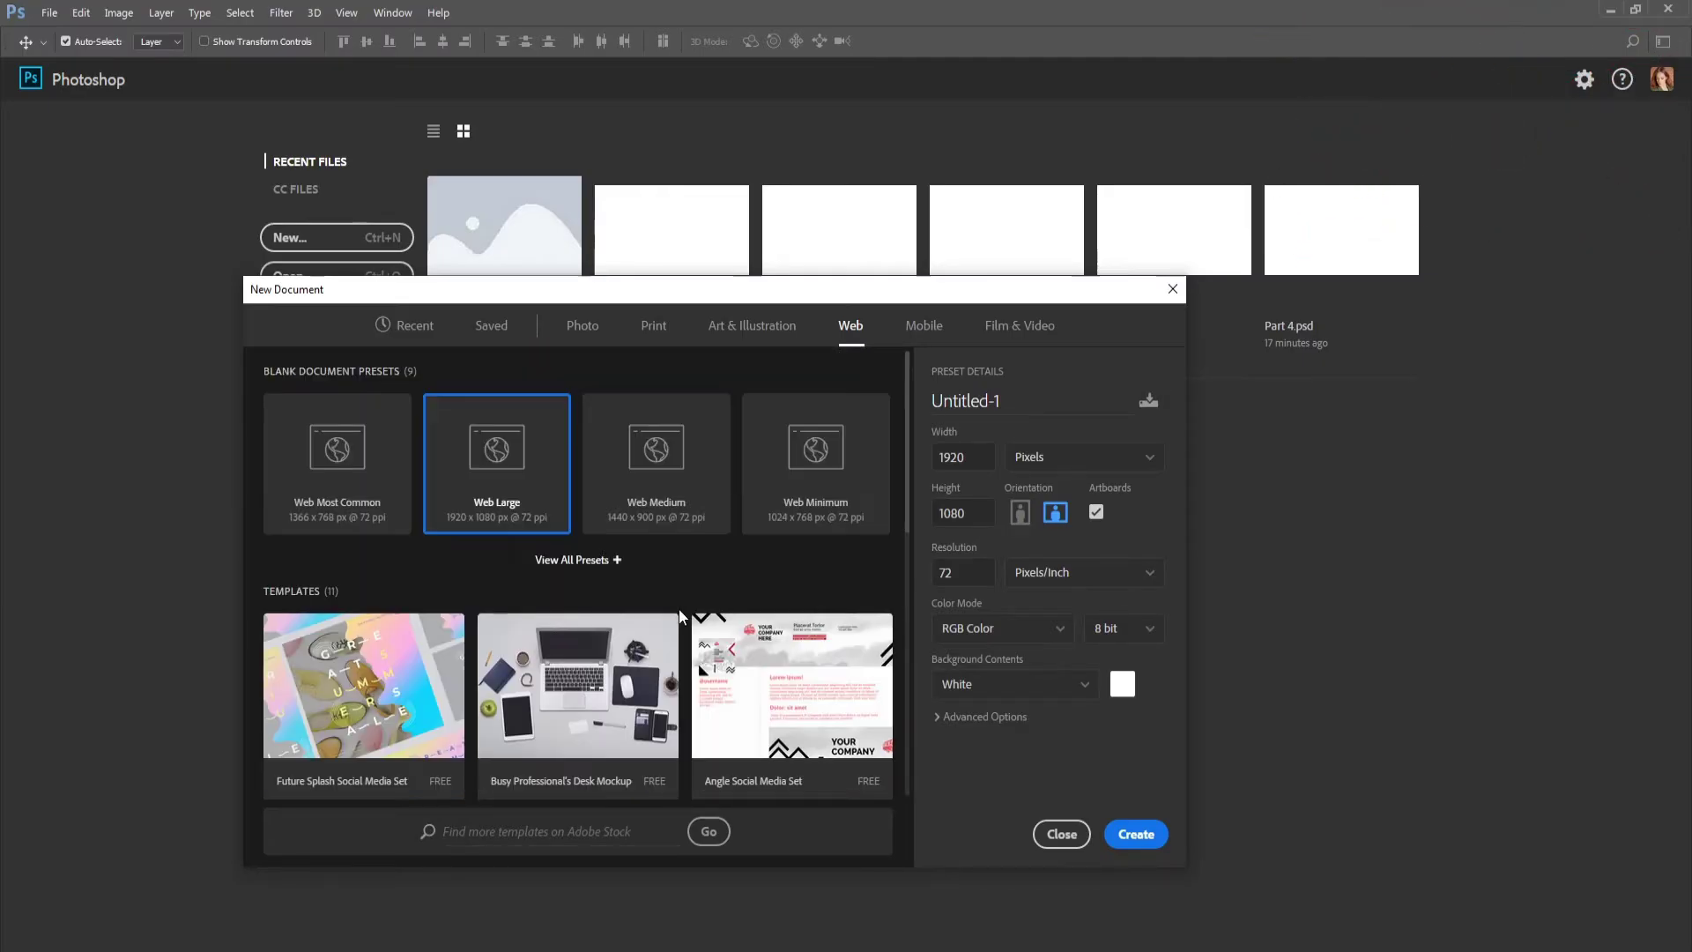
scroll(680, 614, "down", 1)
scroll(652, 600, "down", 4)
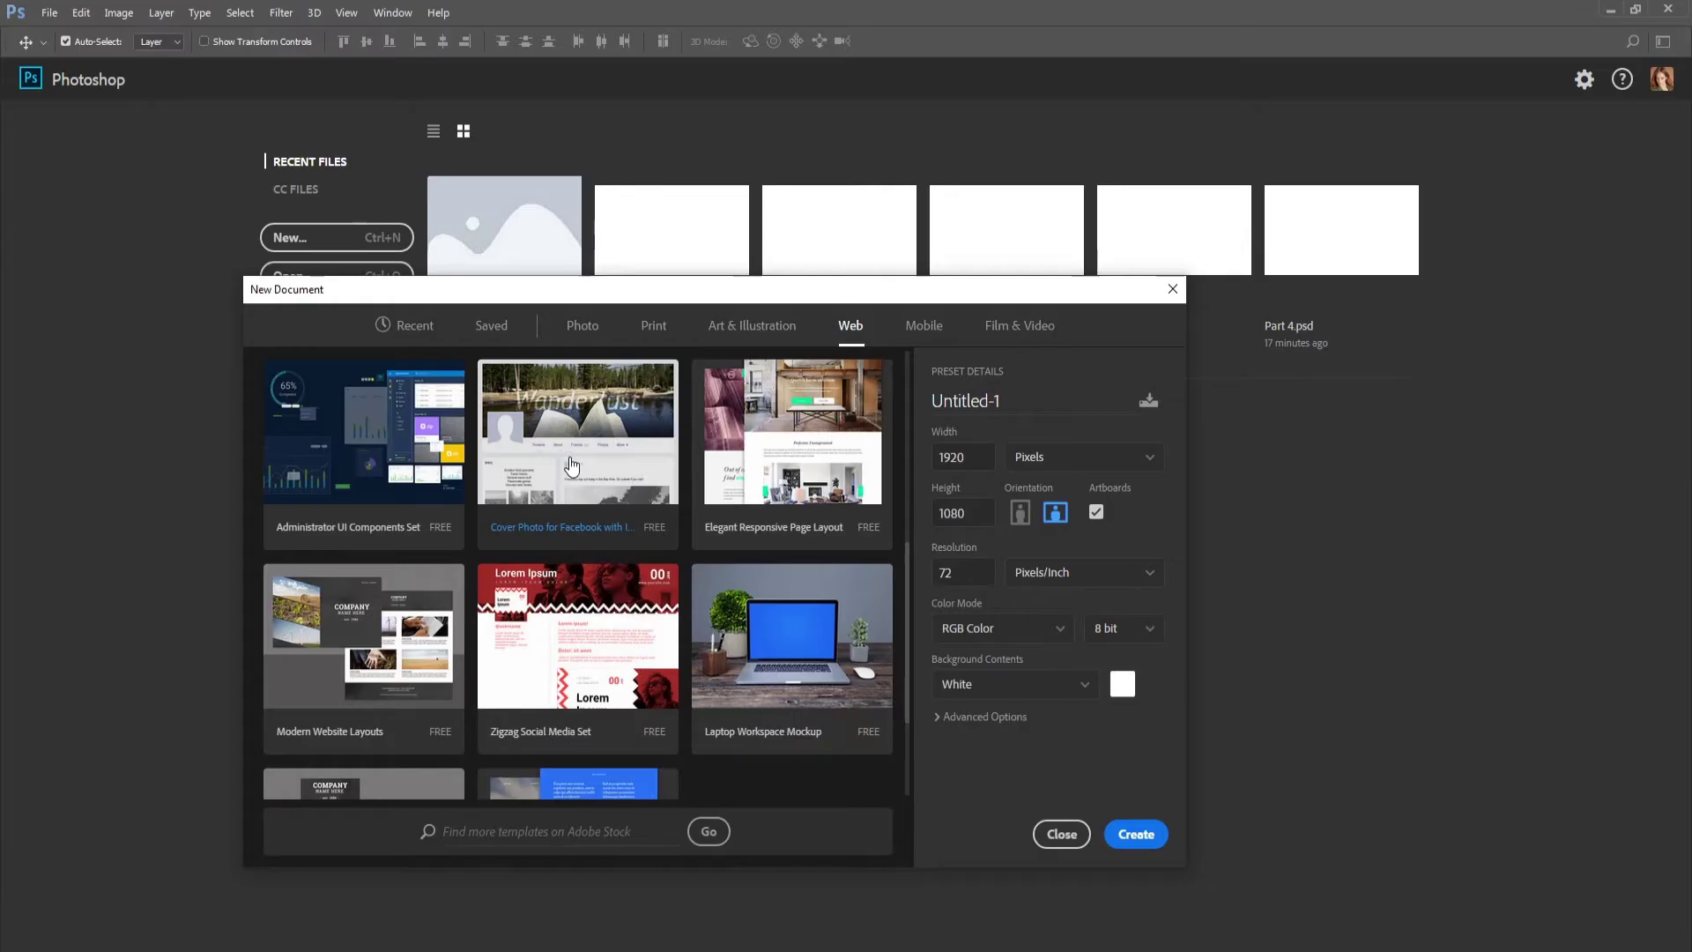
scroll(690, 590, "up", 5)
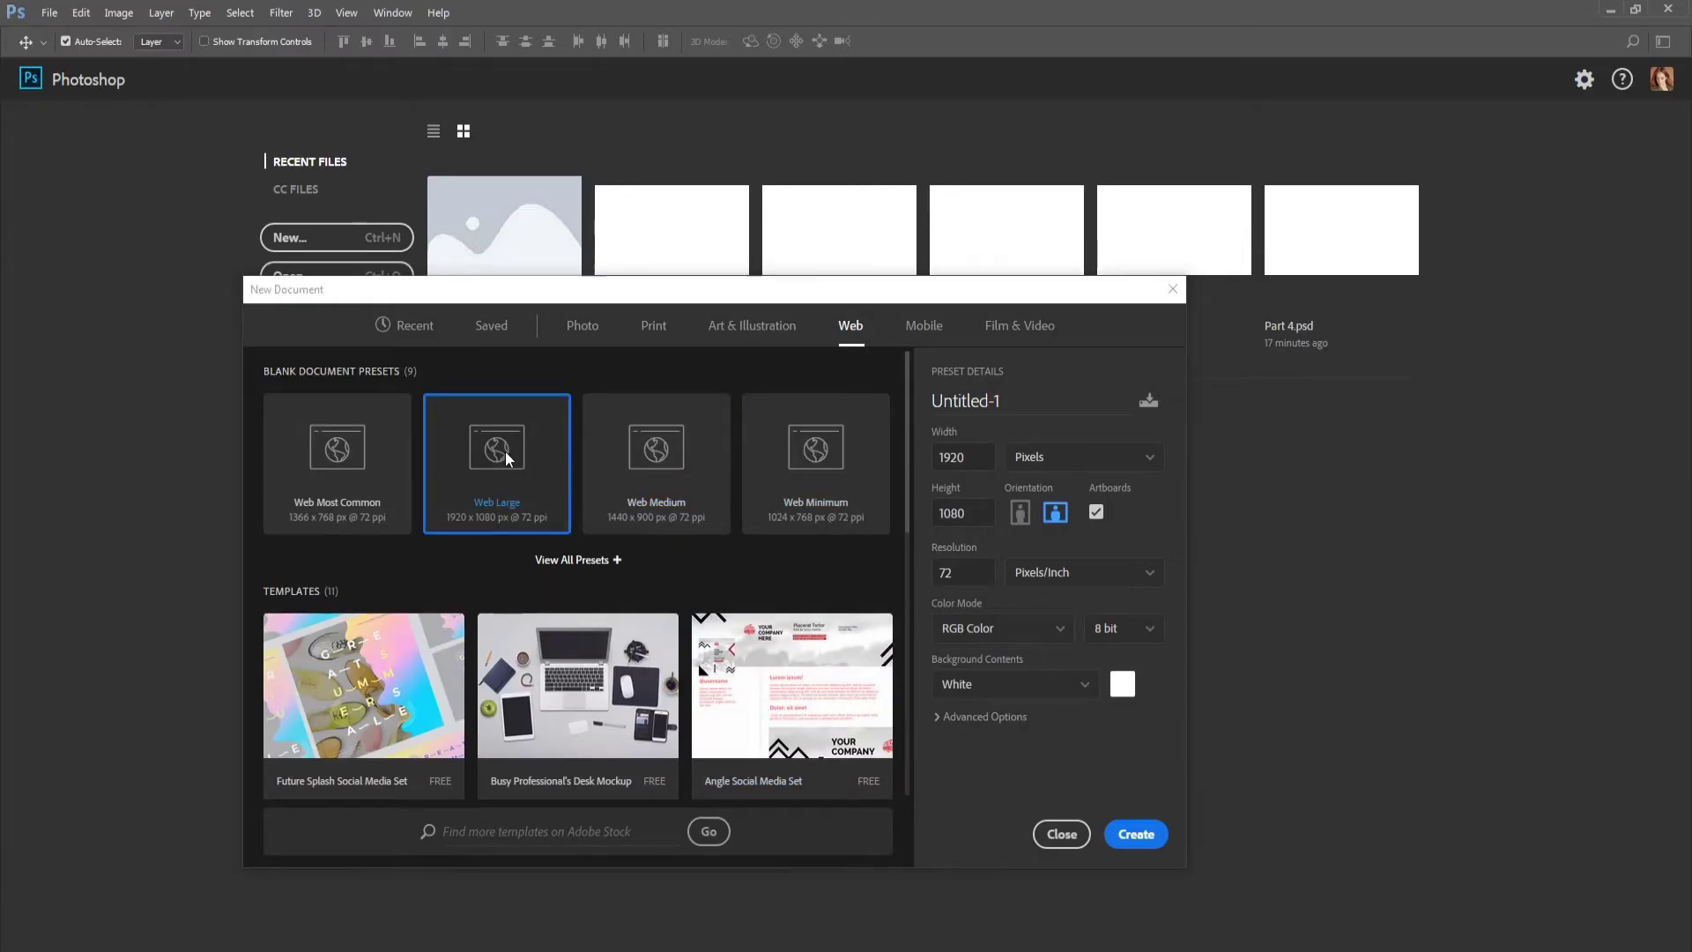
left_click(1137, 836)
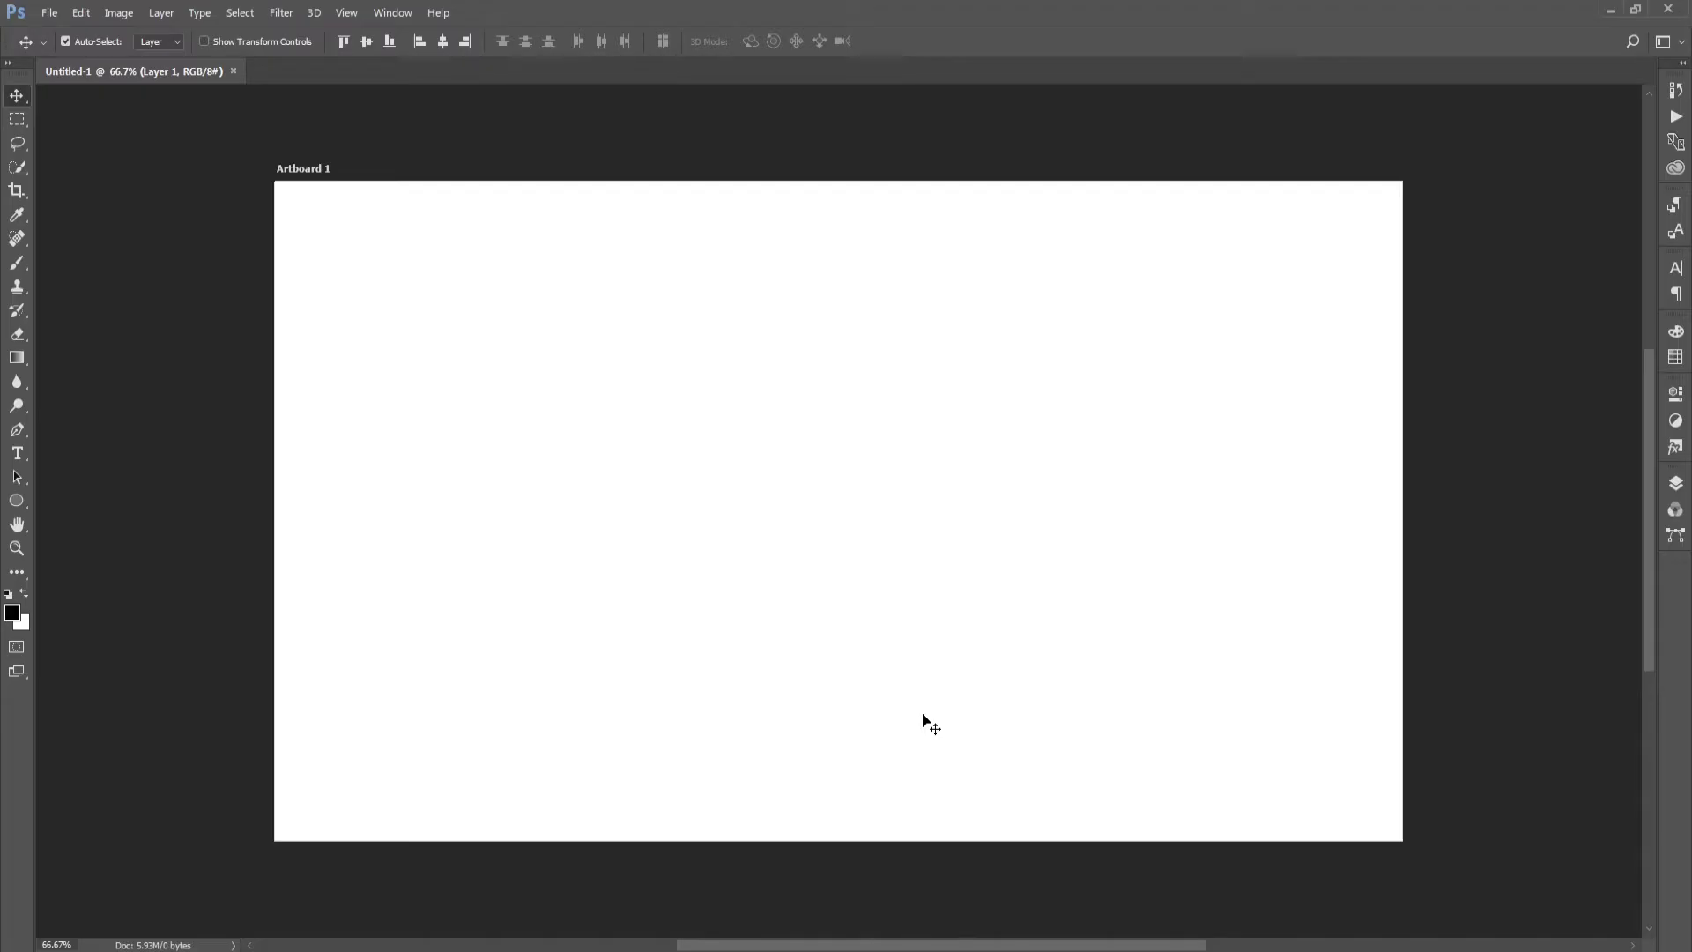
Select Artboard 1 and switch from the Move tool to the Artboard tool
left_click(298, 195)
key("shift+v")
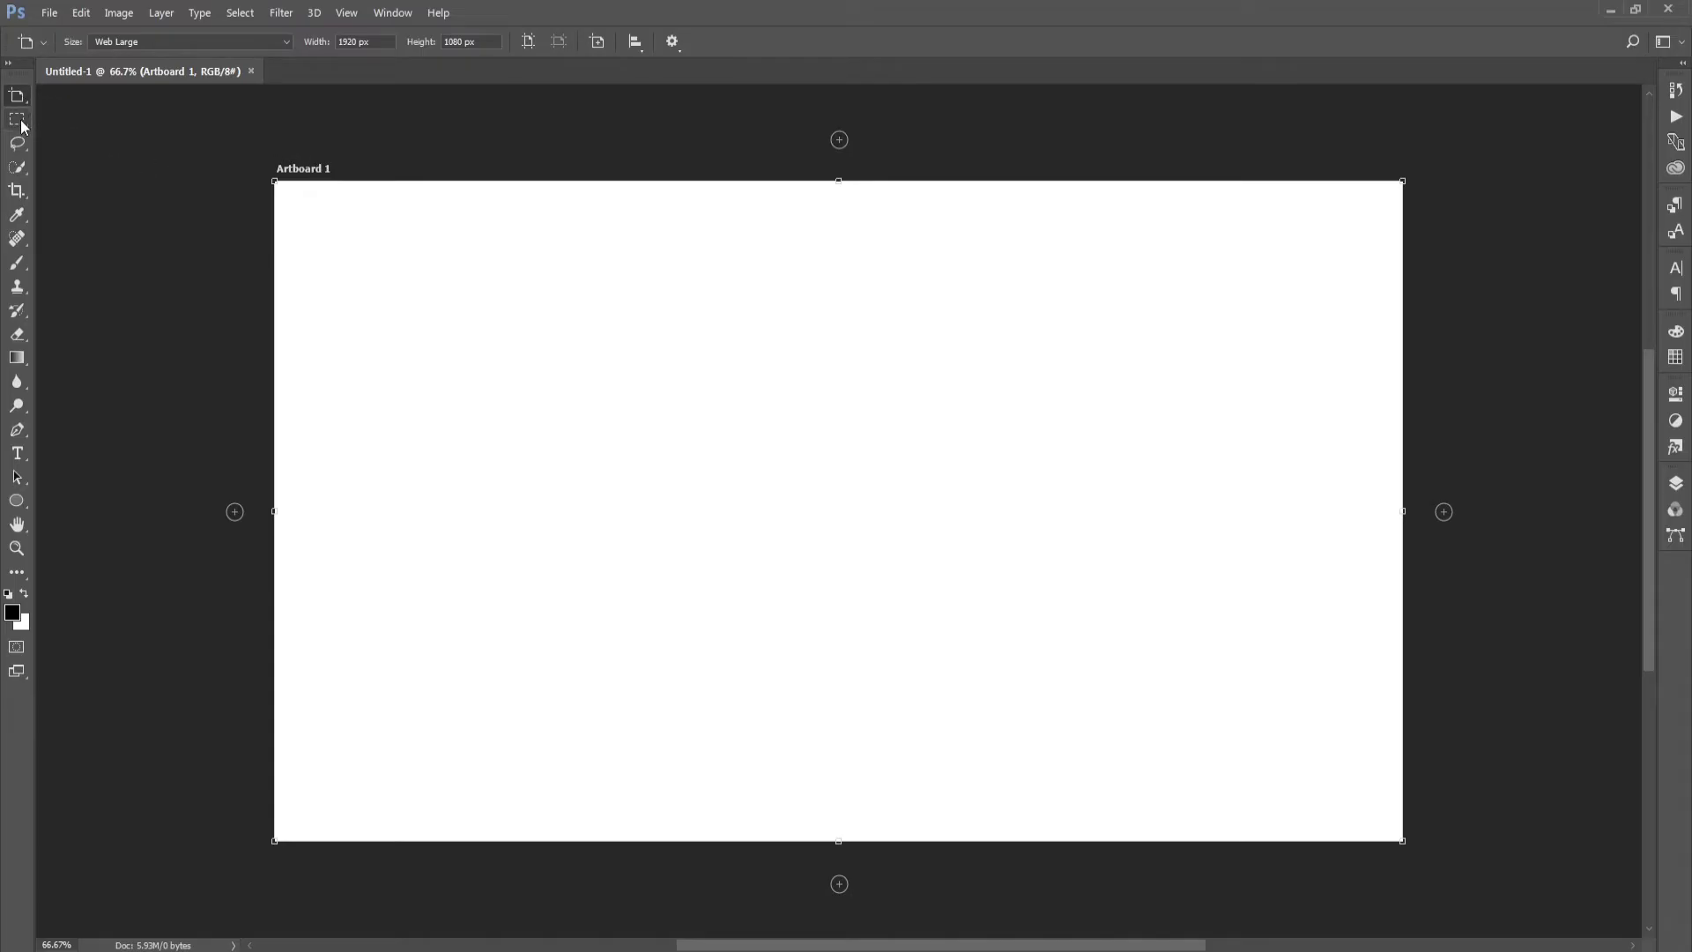
right_click(16, 95)
left_click(74, 95)
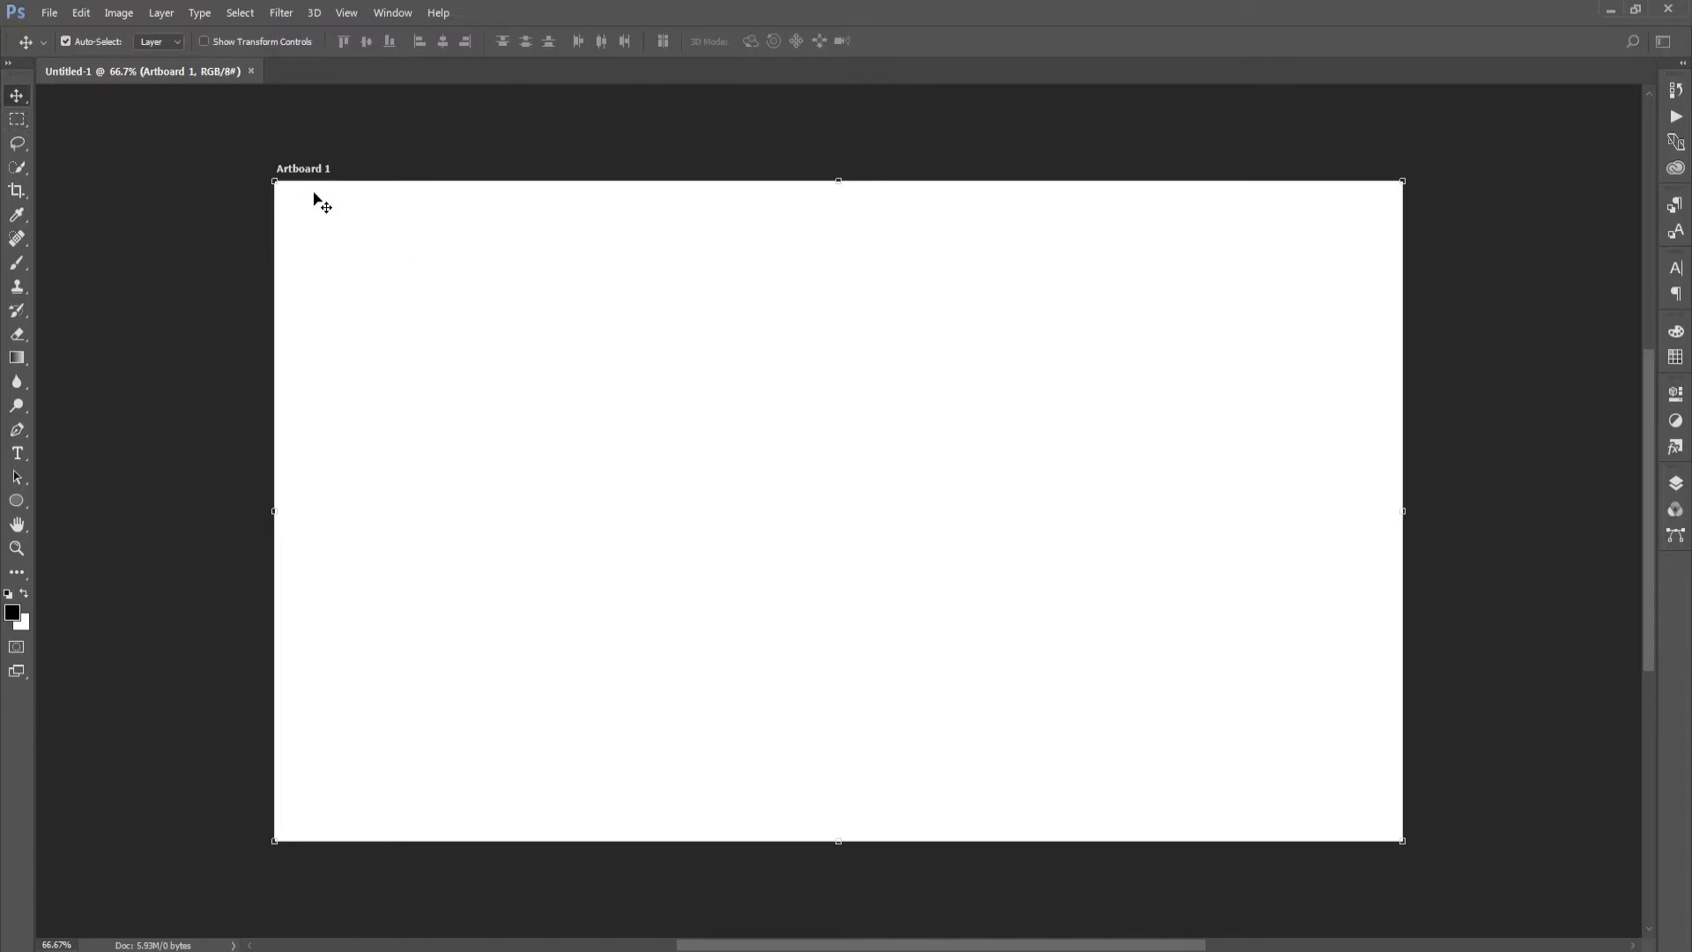
key("shift+v")
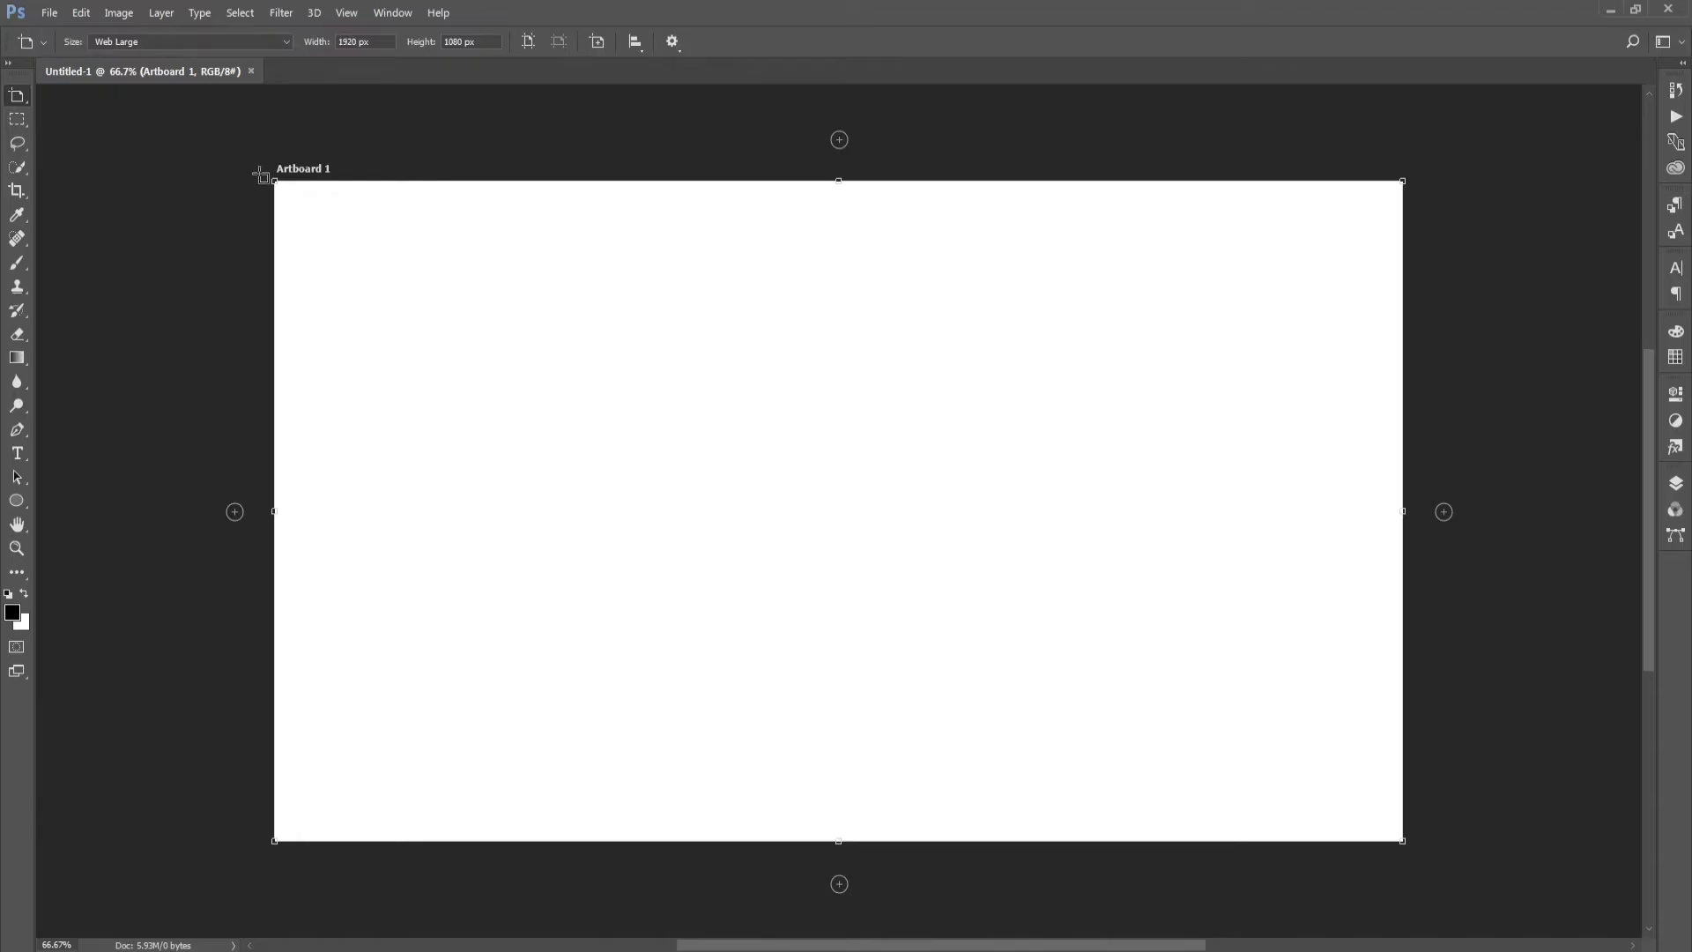
Use Ungroup Artboards on Artboard 1 in the Layers panel, keeping Layer 1 visible
left_click(1677, 485)
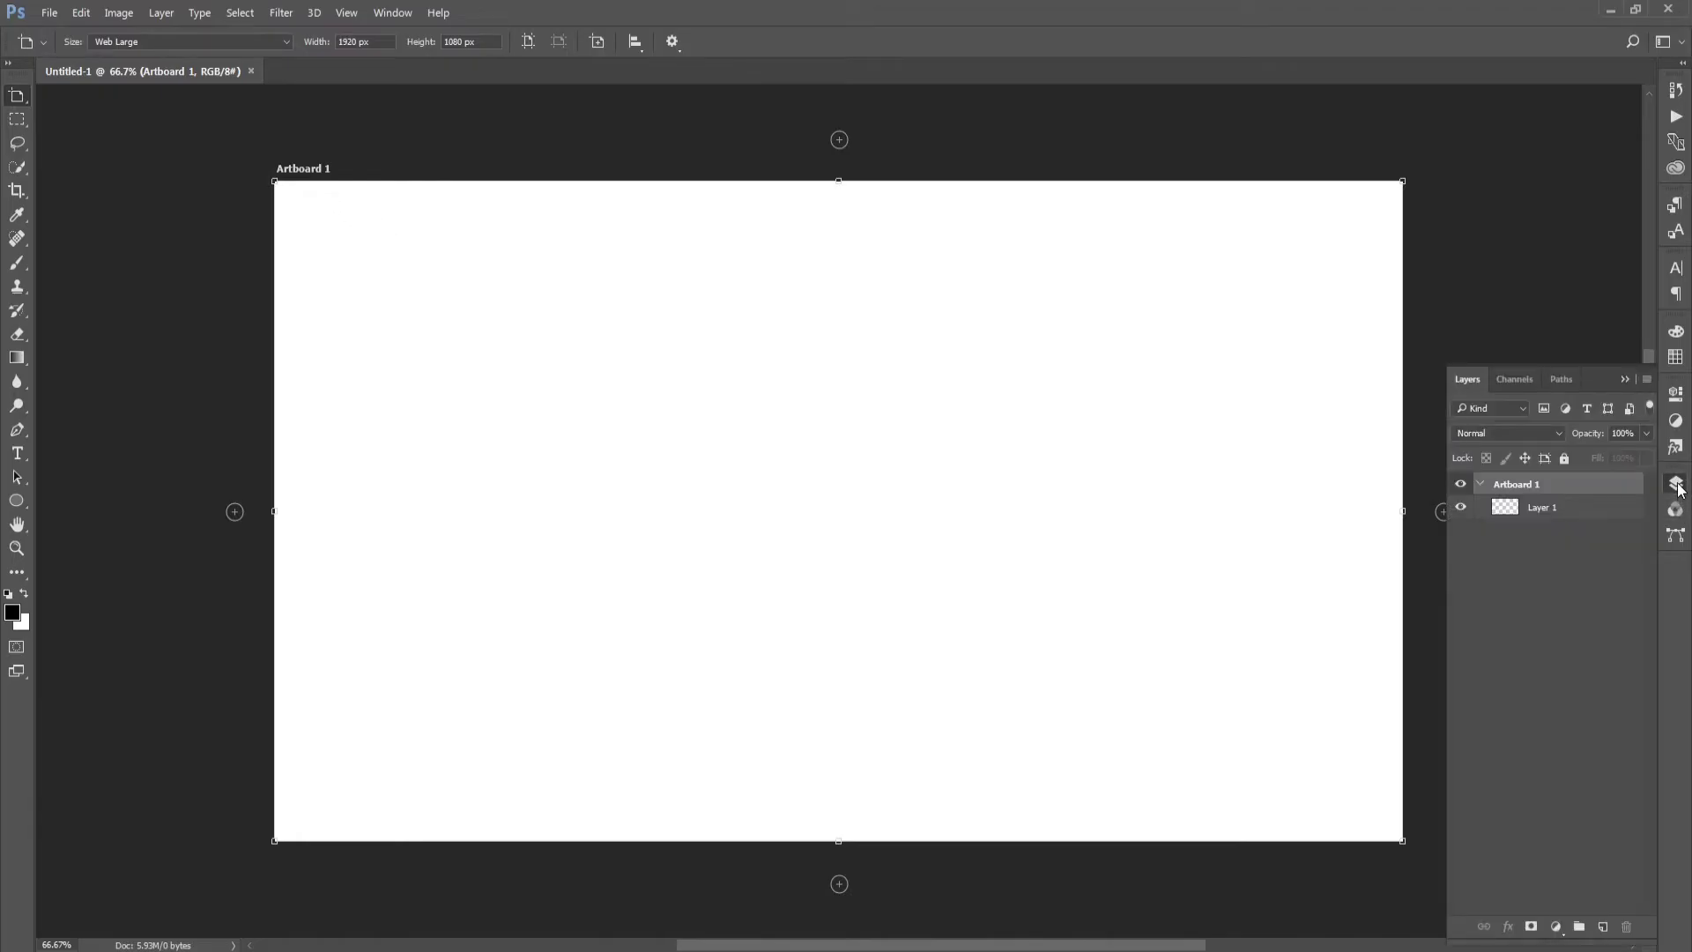
left_click(1480, 486)
left_click(1481, 486)
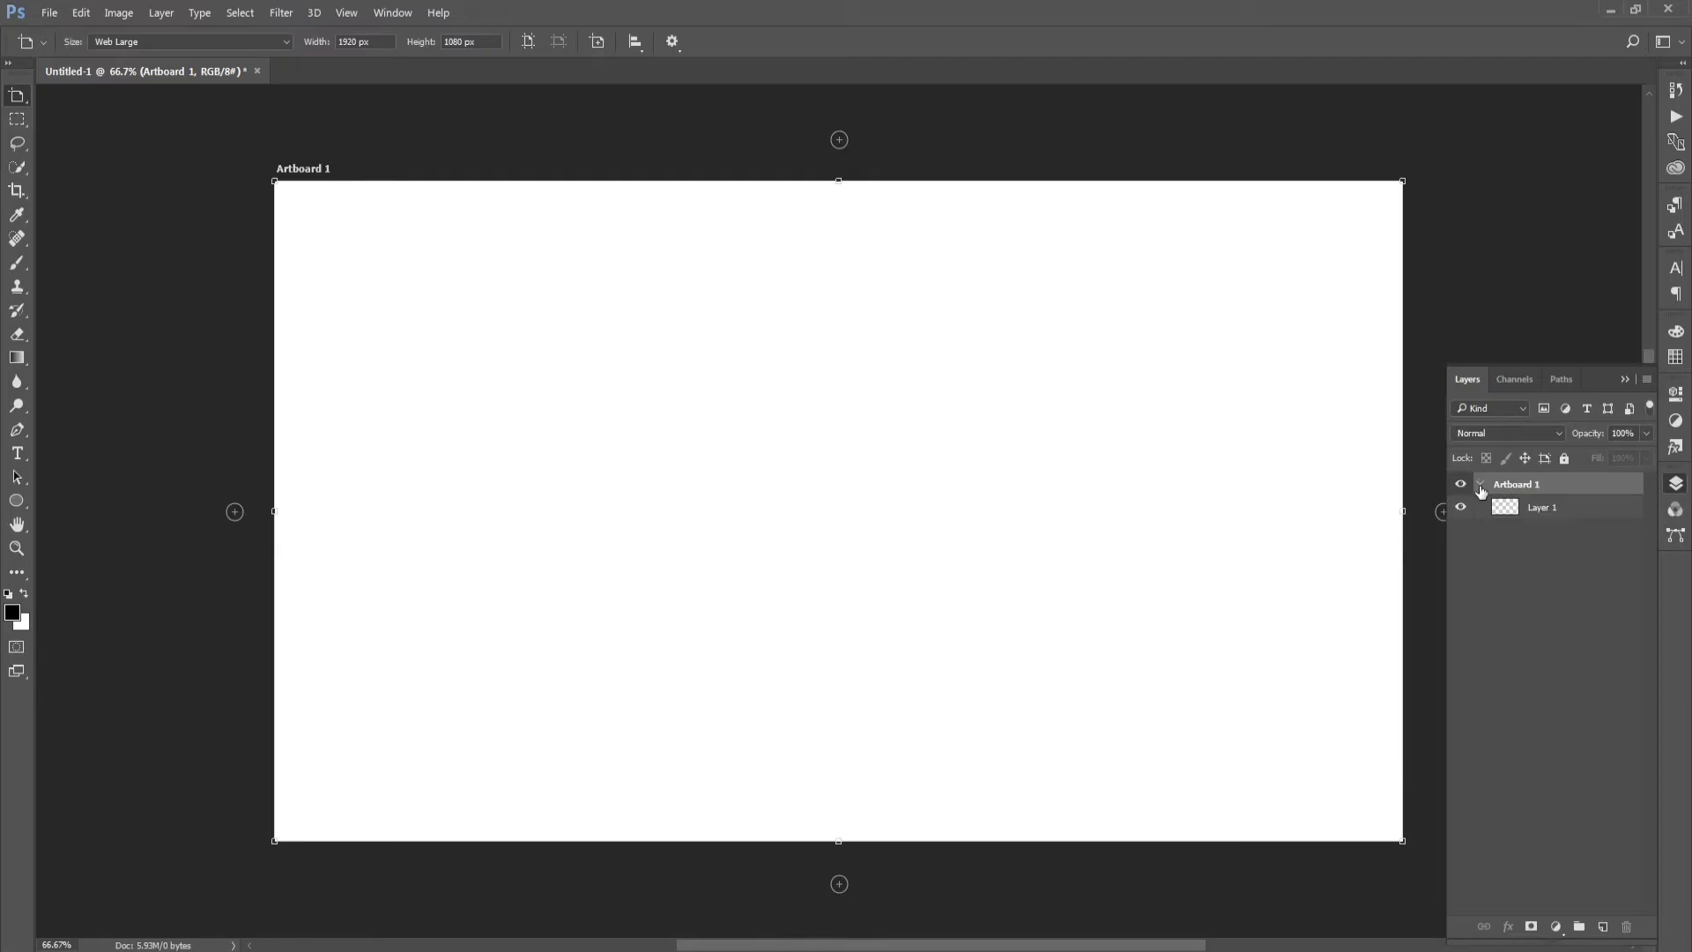
right_click(1556, 486)
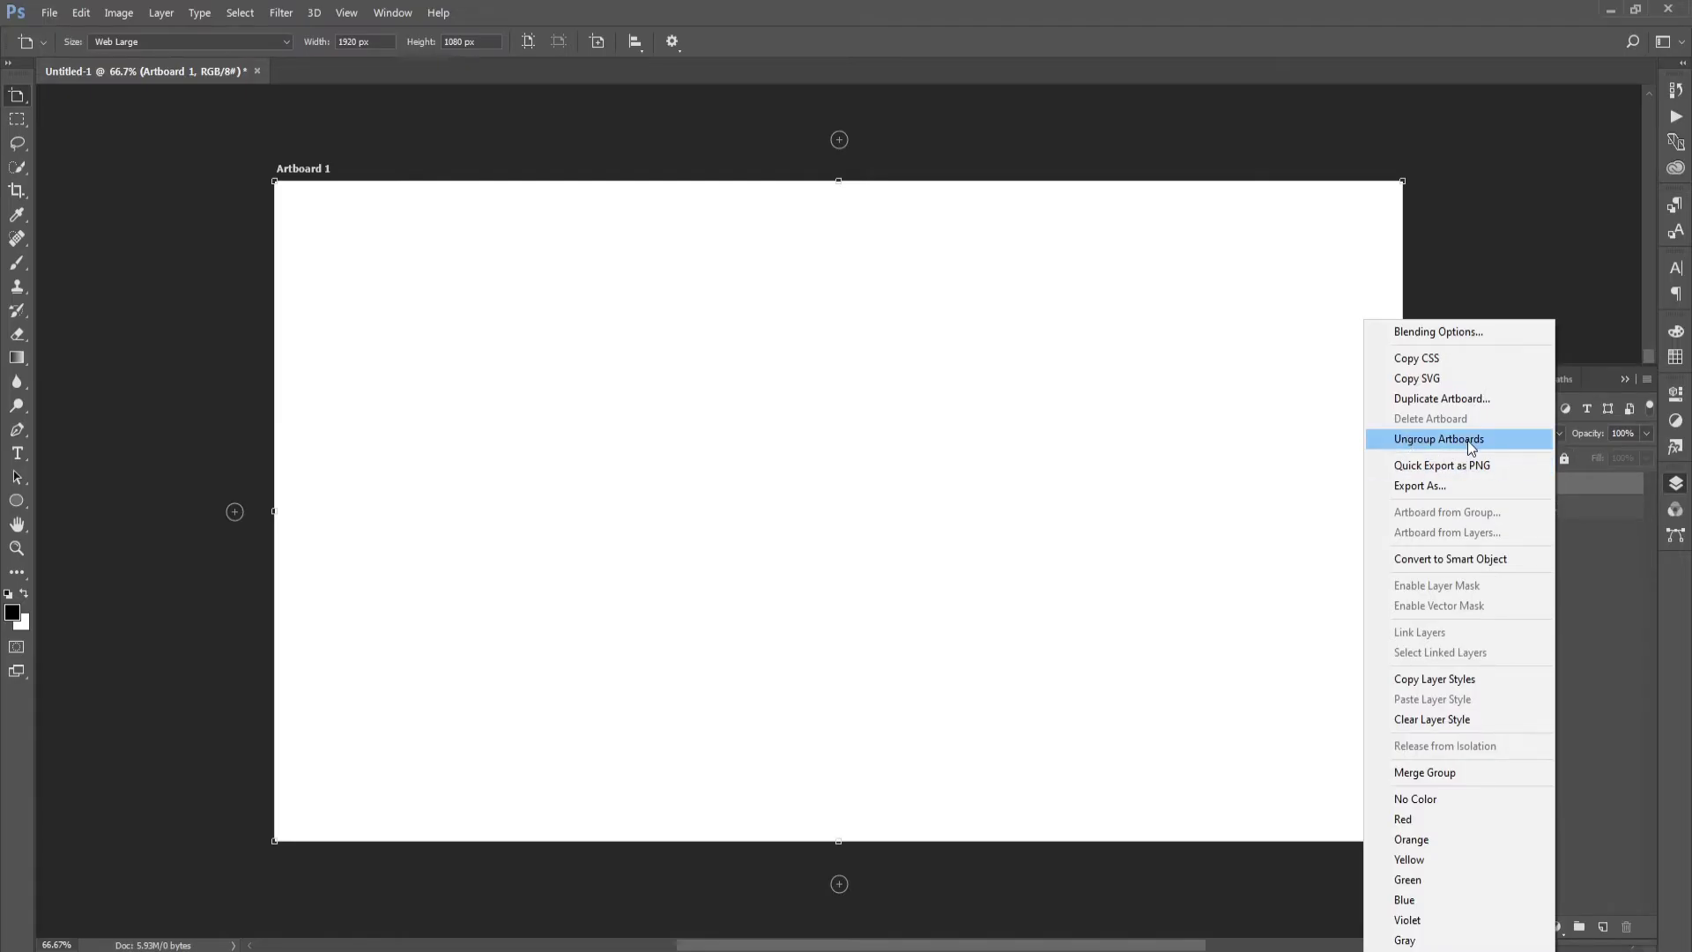
left_click(1470, 439)
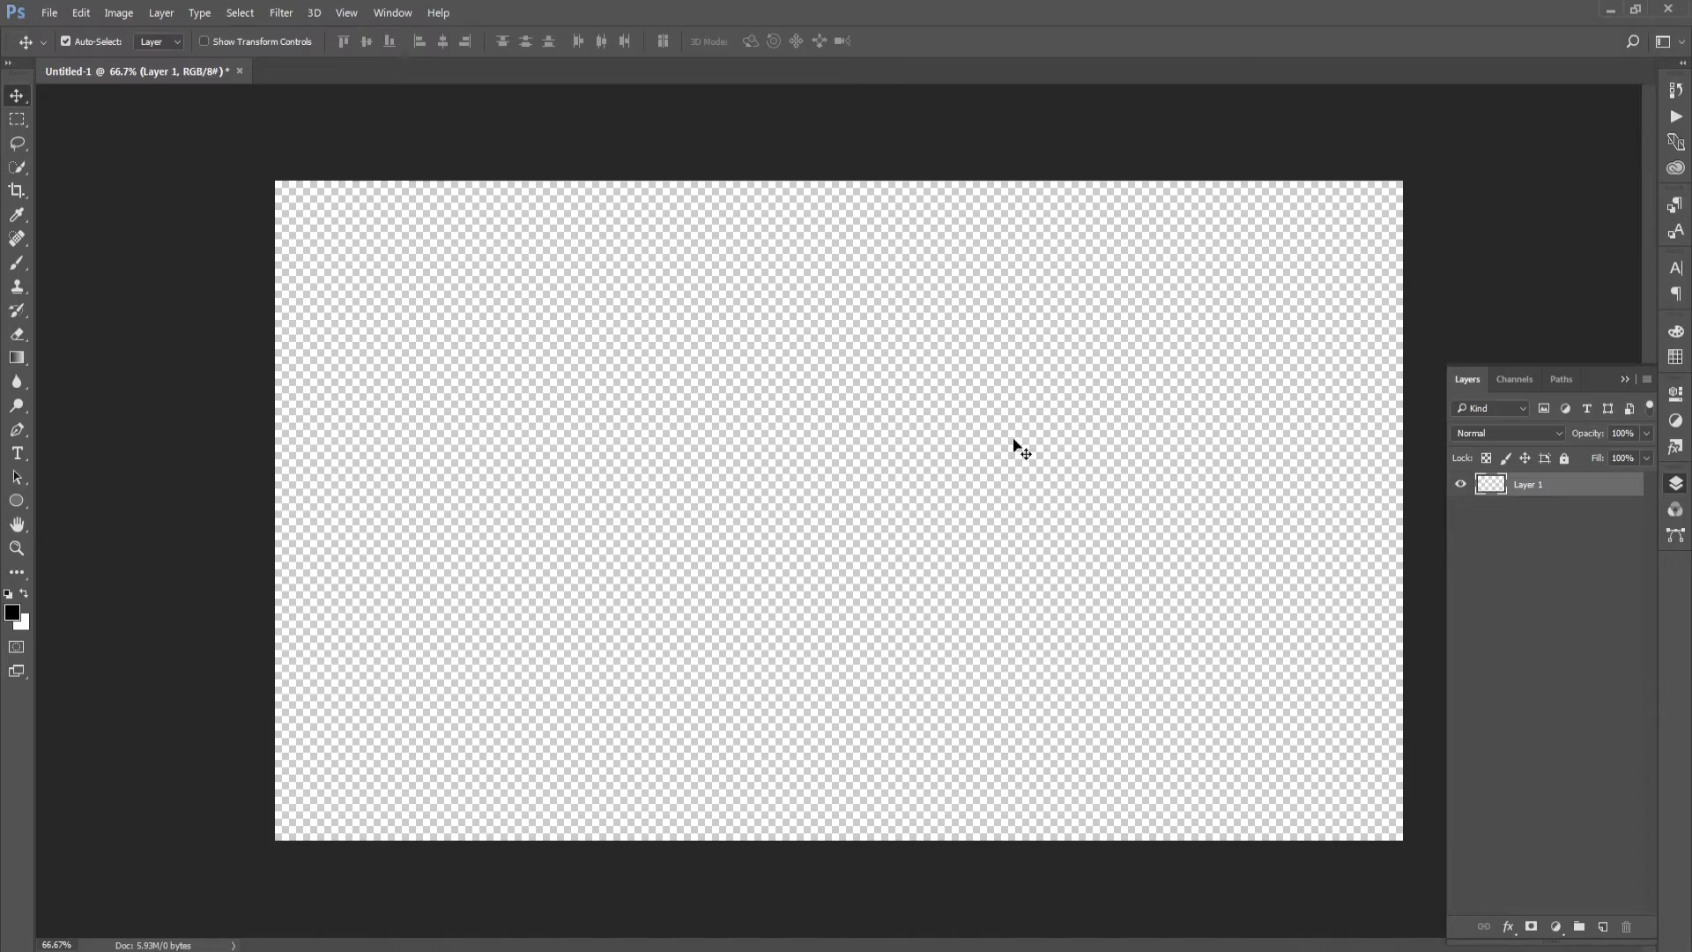
left_click(1461, 485)
left_click(1625, 378)
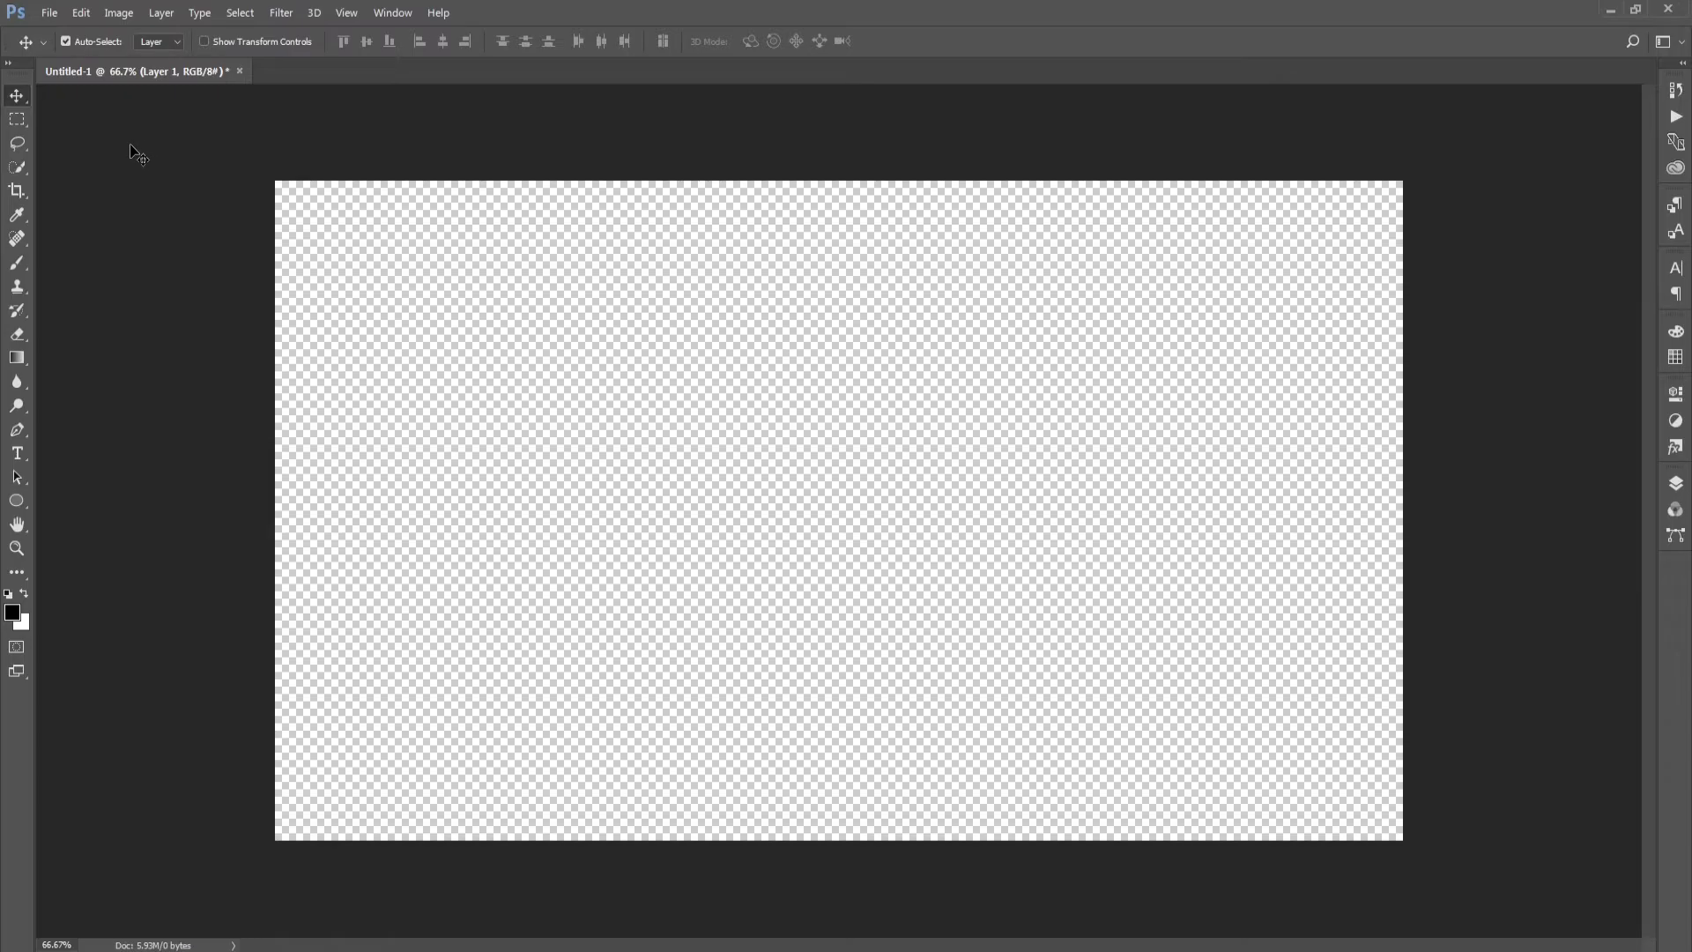
left_click(15, 147)
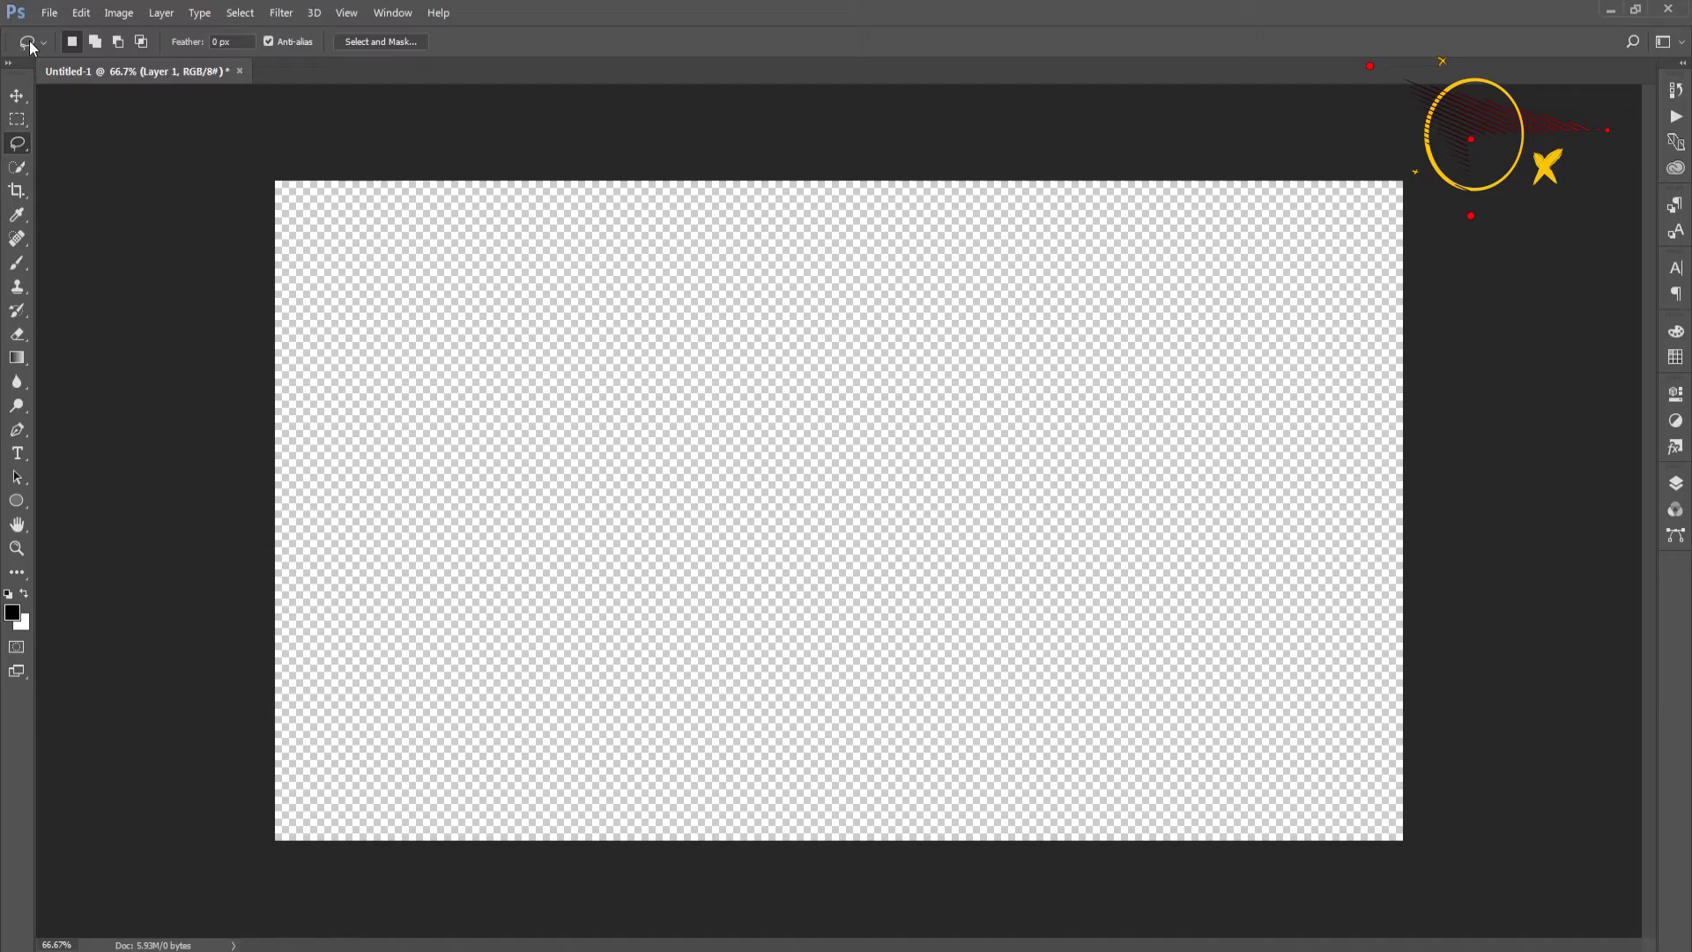
left_click(15, 122)
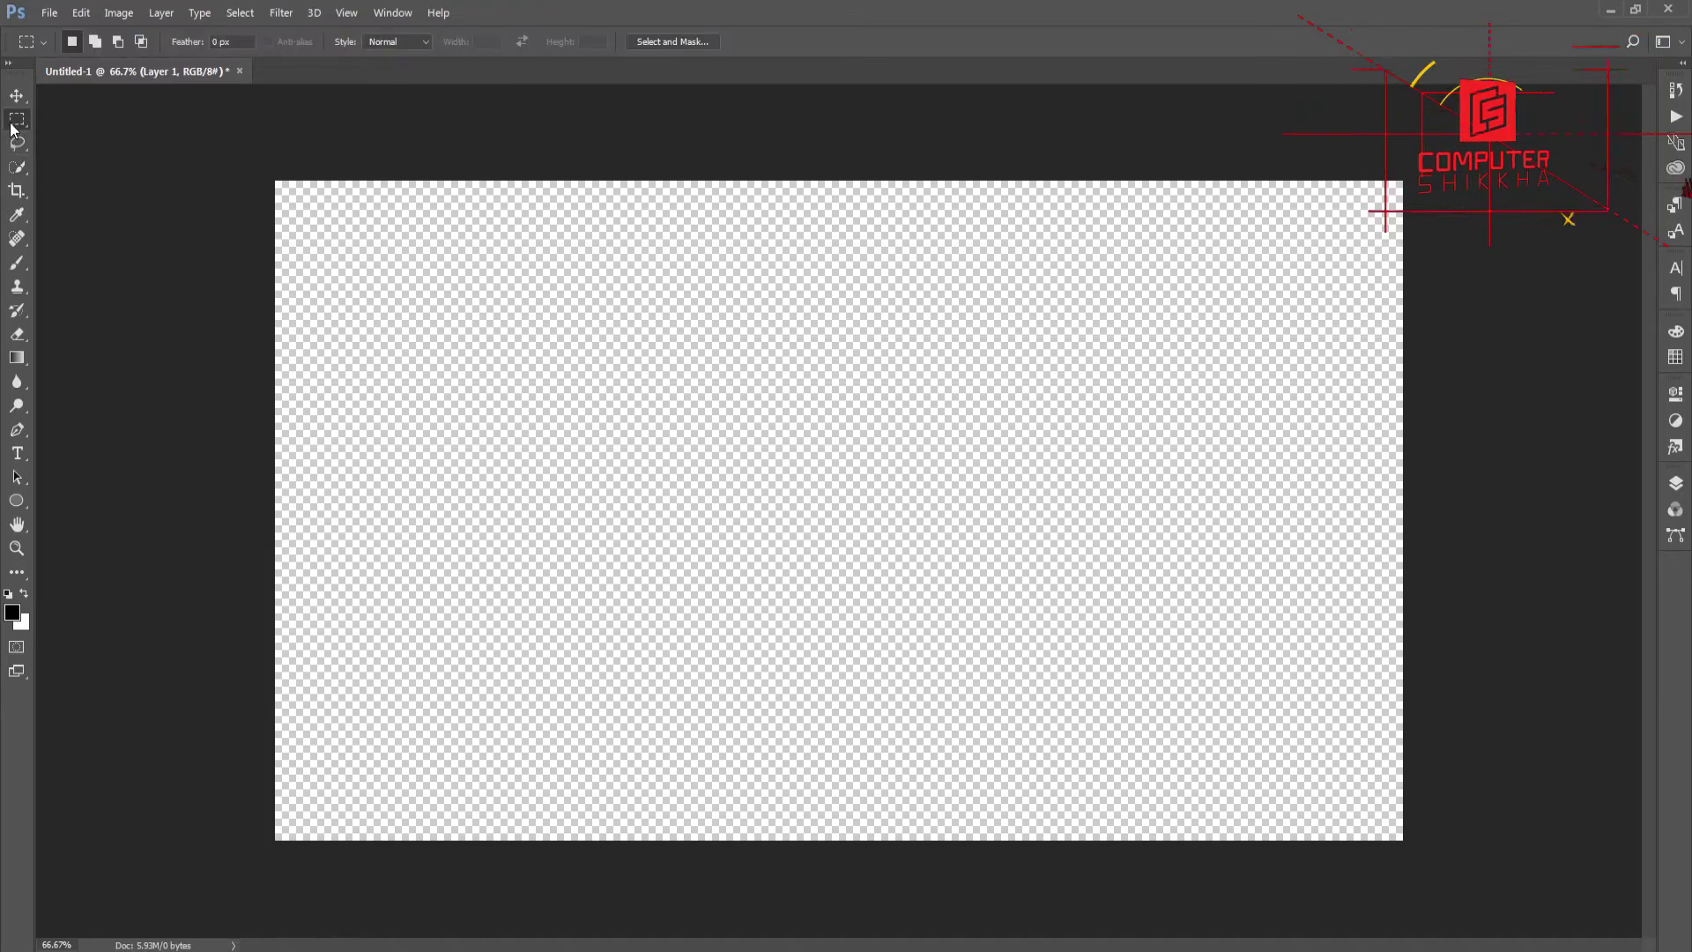
left_click(17, 263)
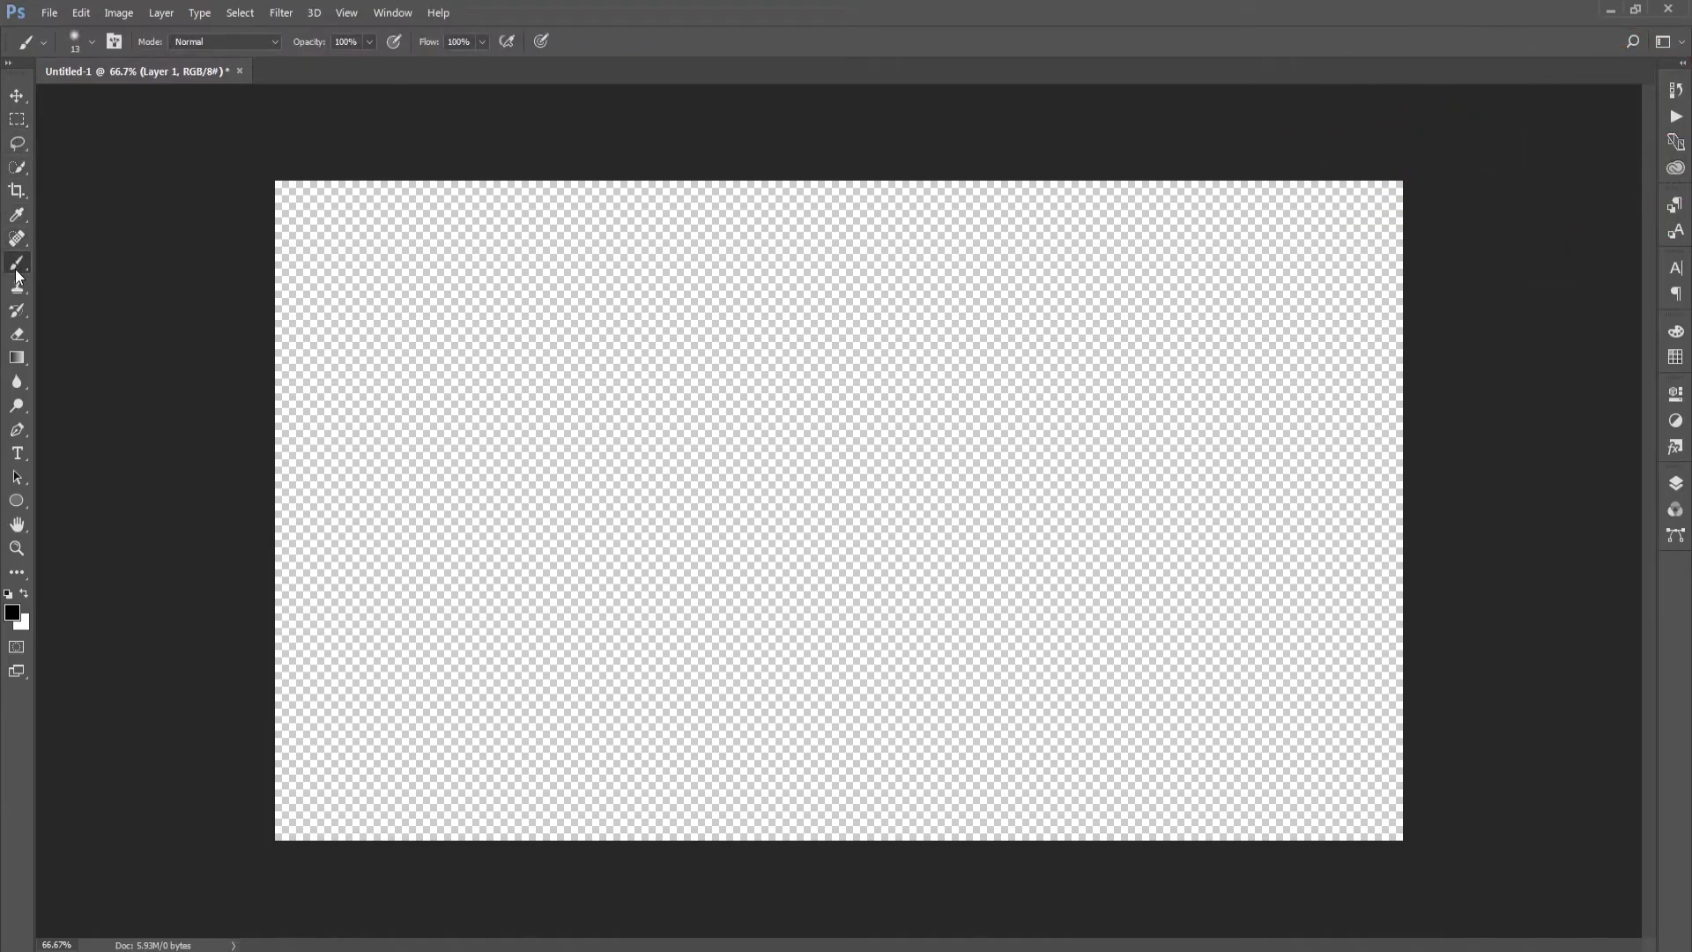
left_click(17, 287)
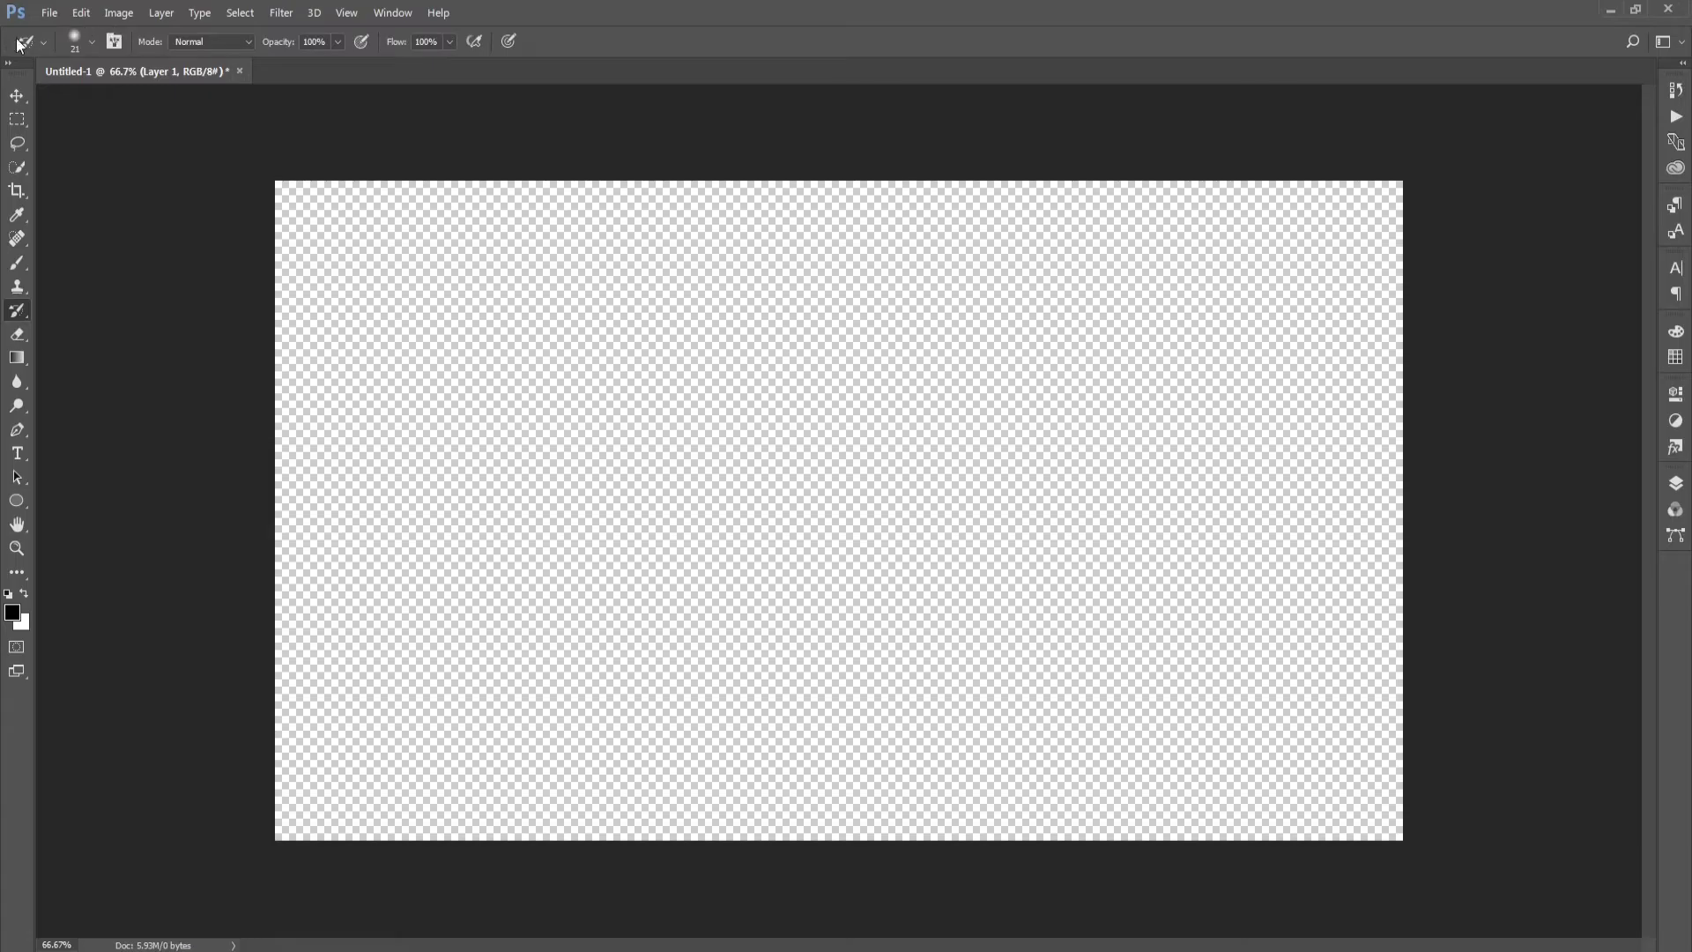
left_click(17, 96)
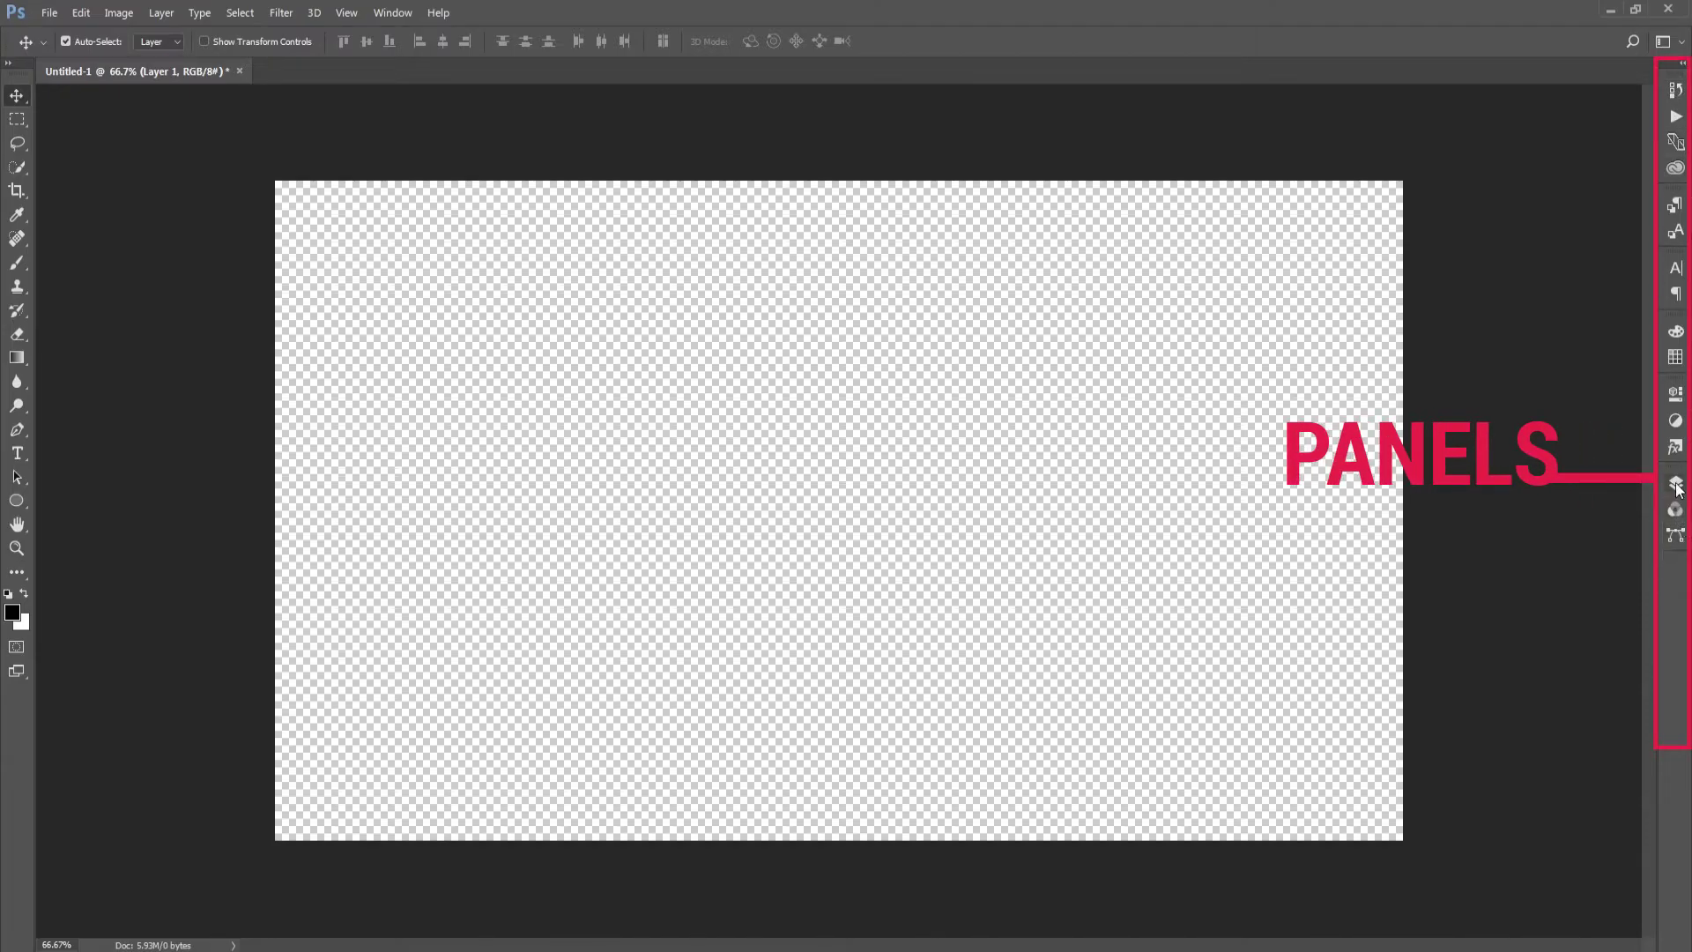
left_click(1678, 90)
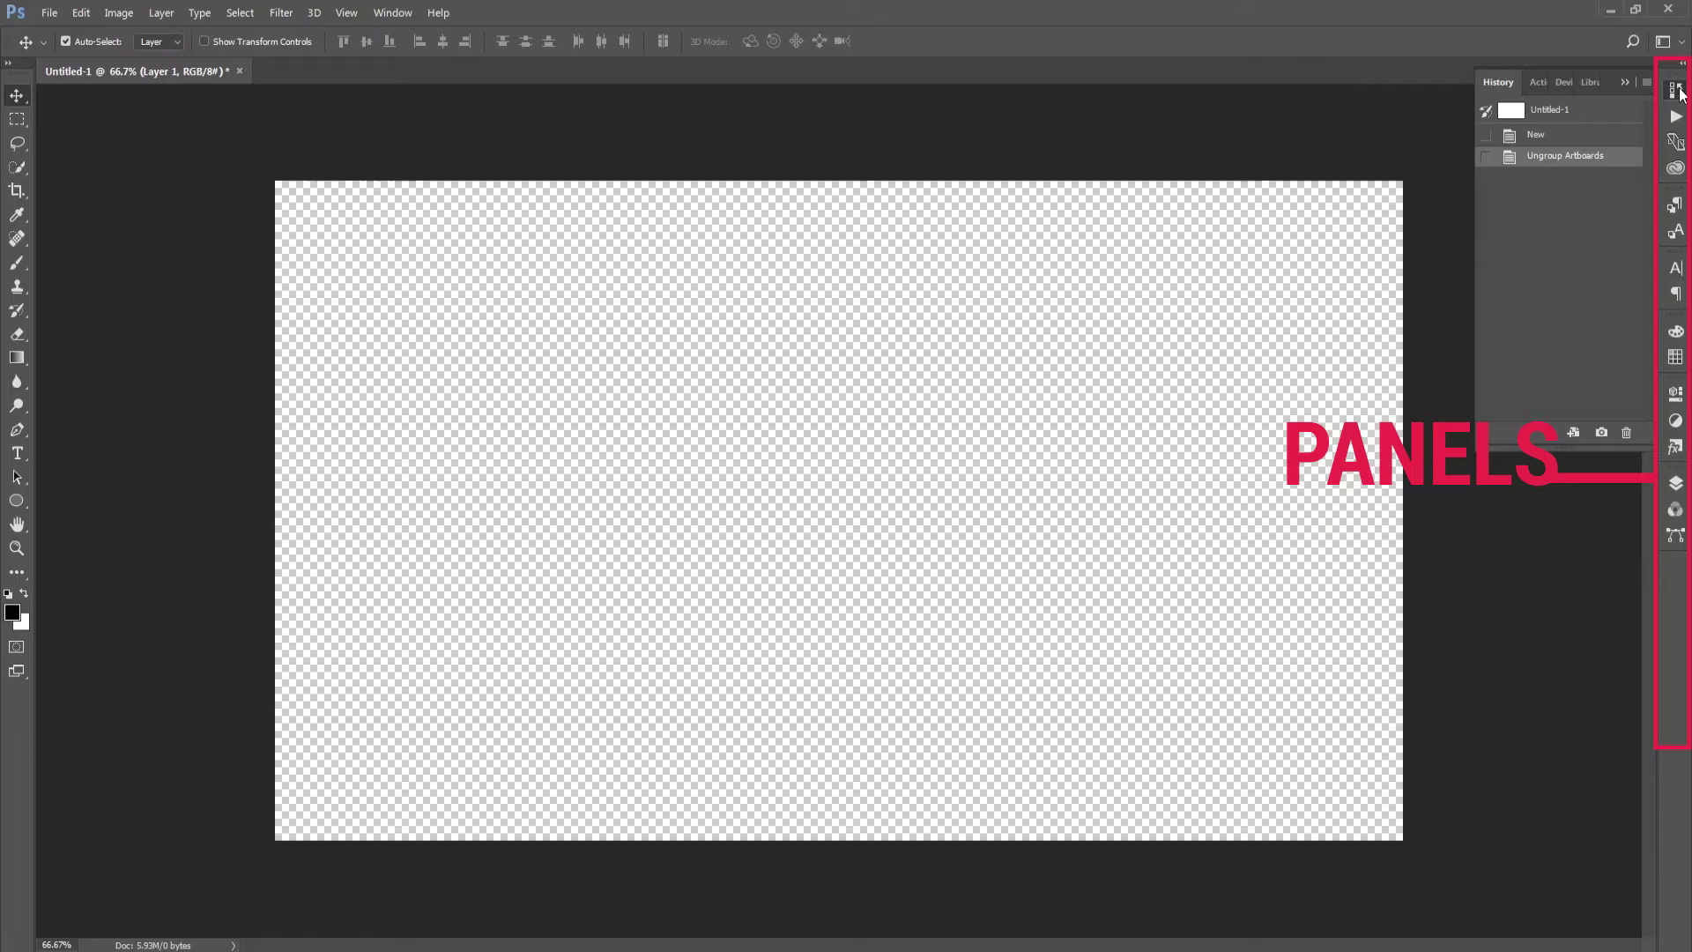
left_click(1676, 116)
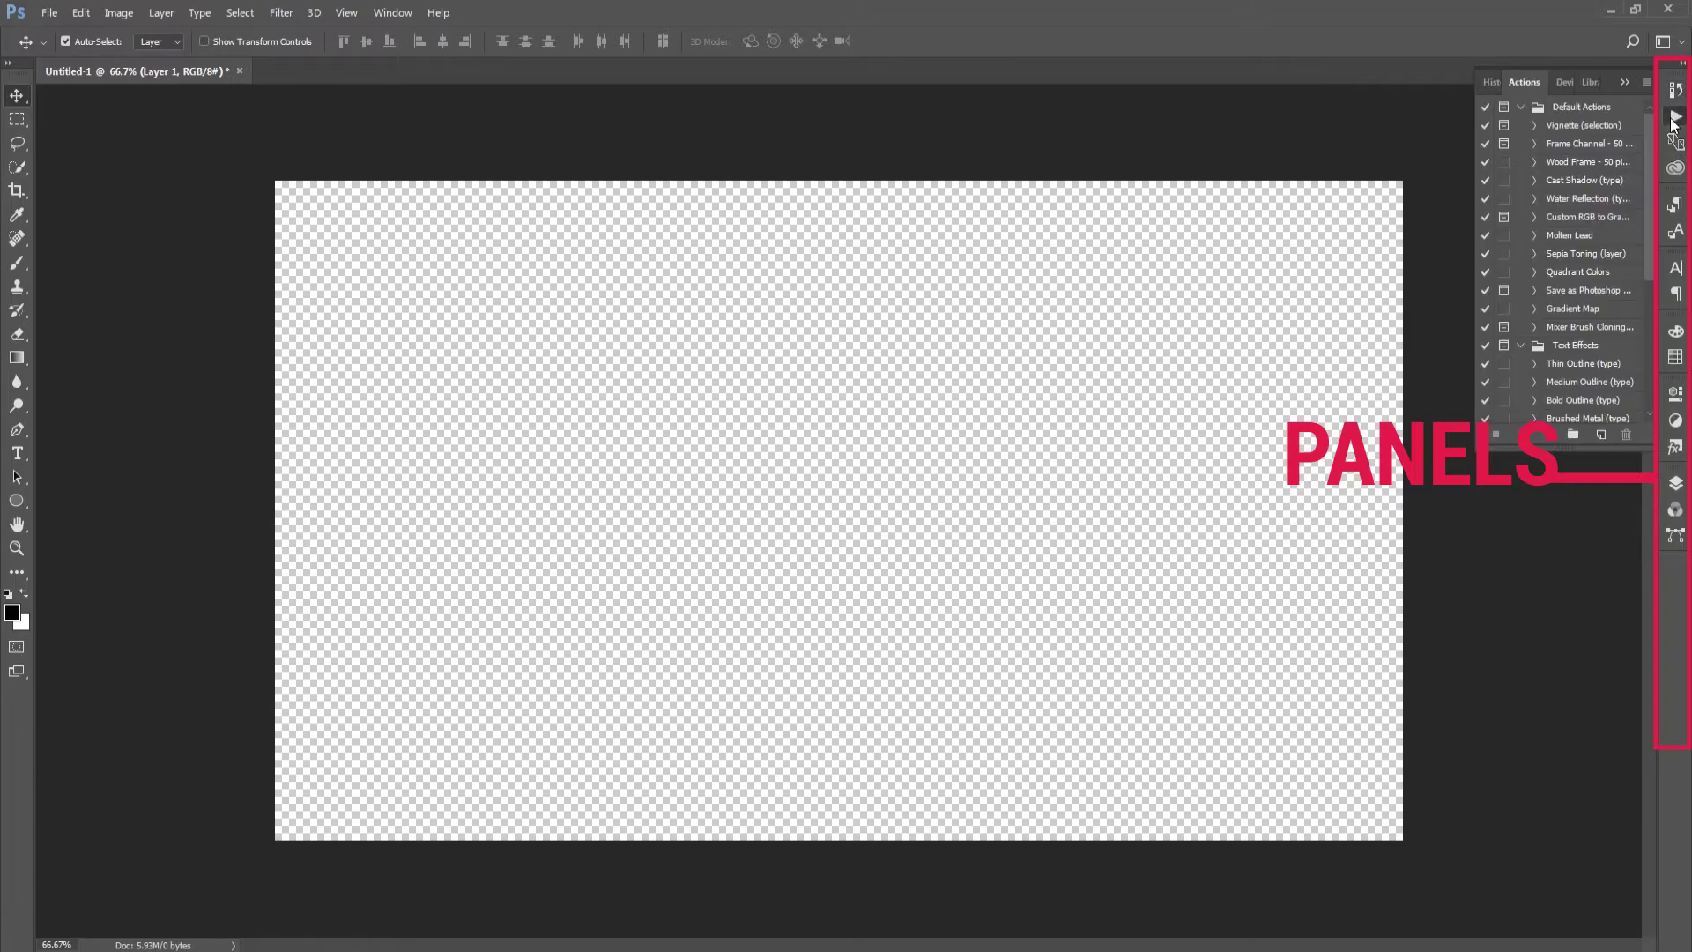
left_click(1678, 143)
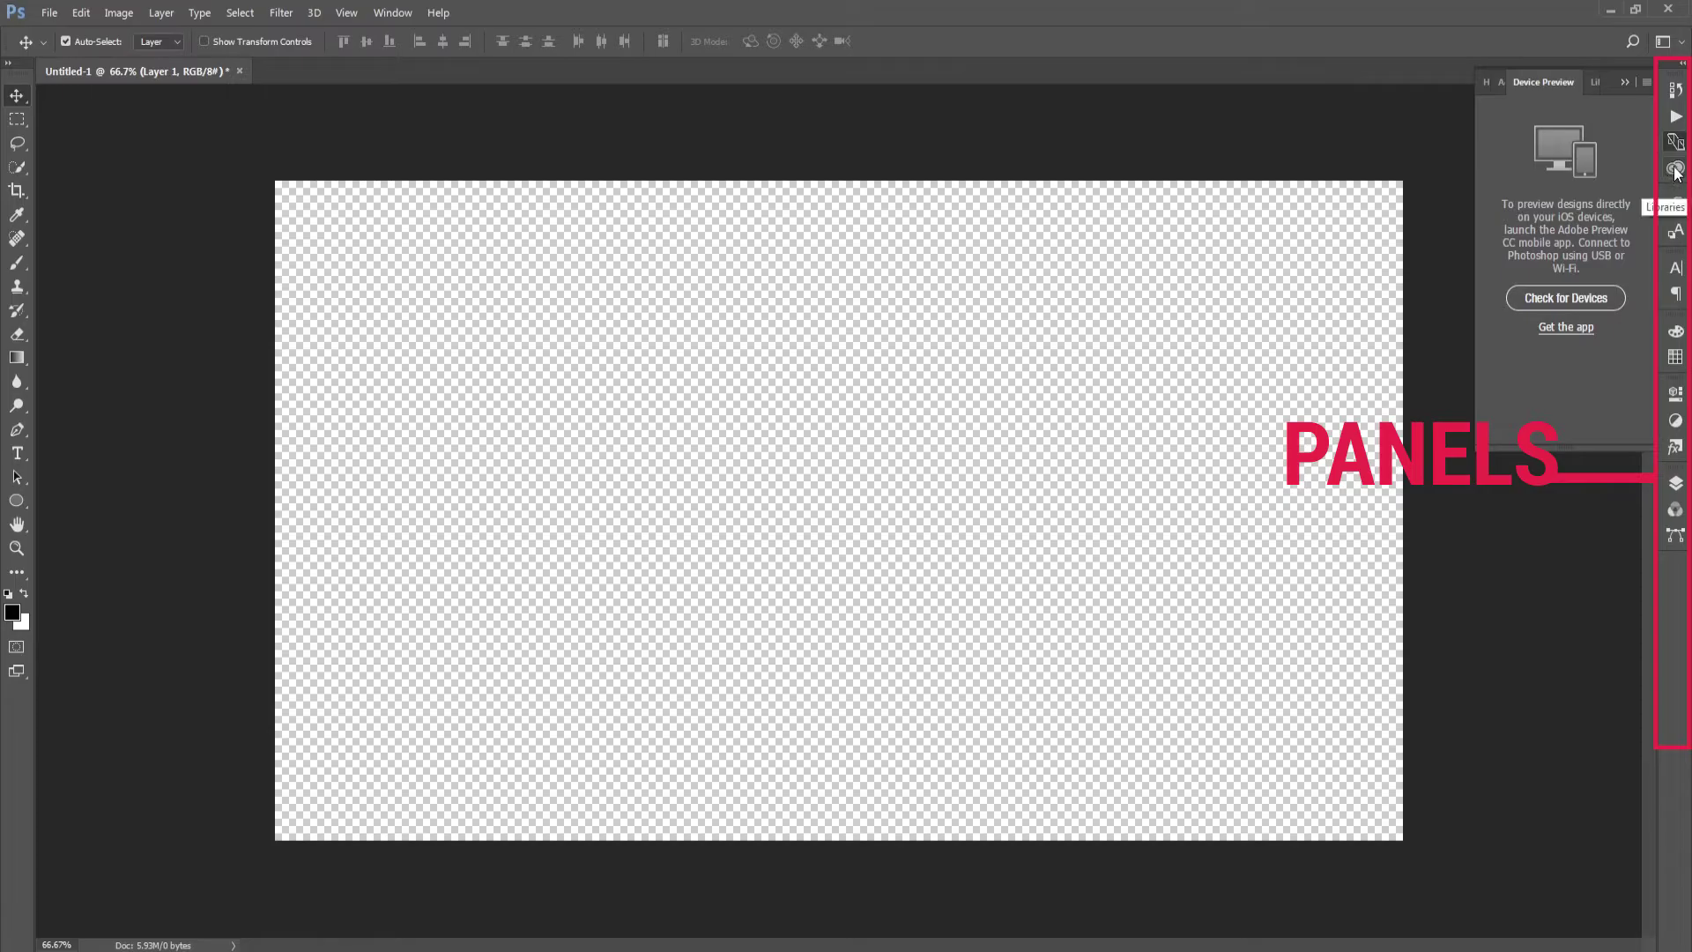
left_click(1677, 209)
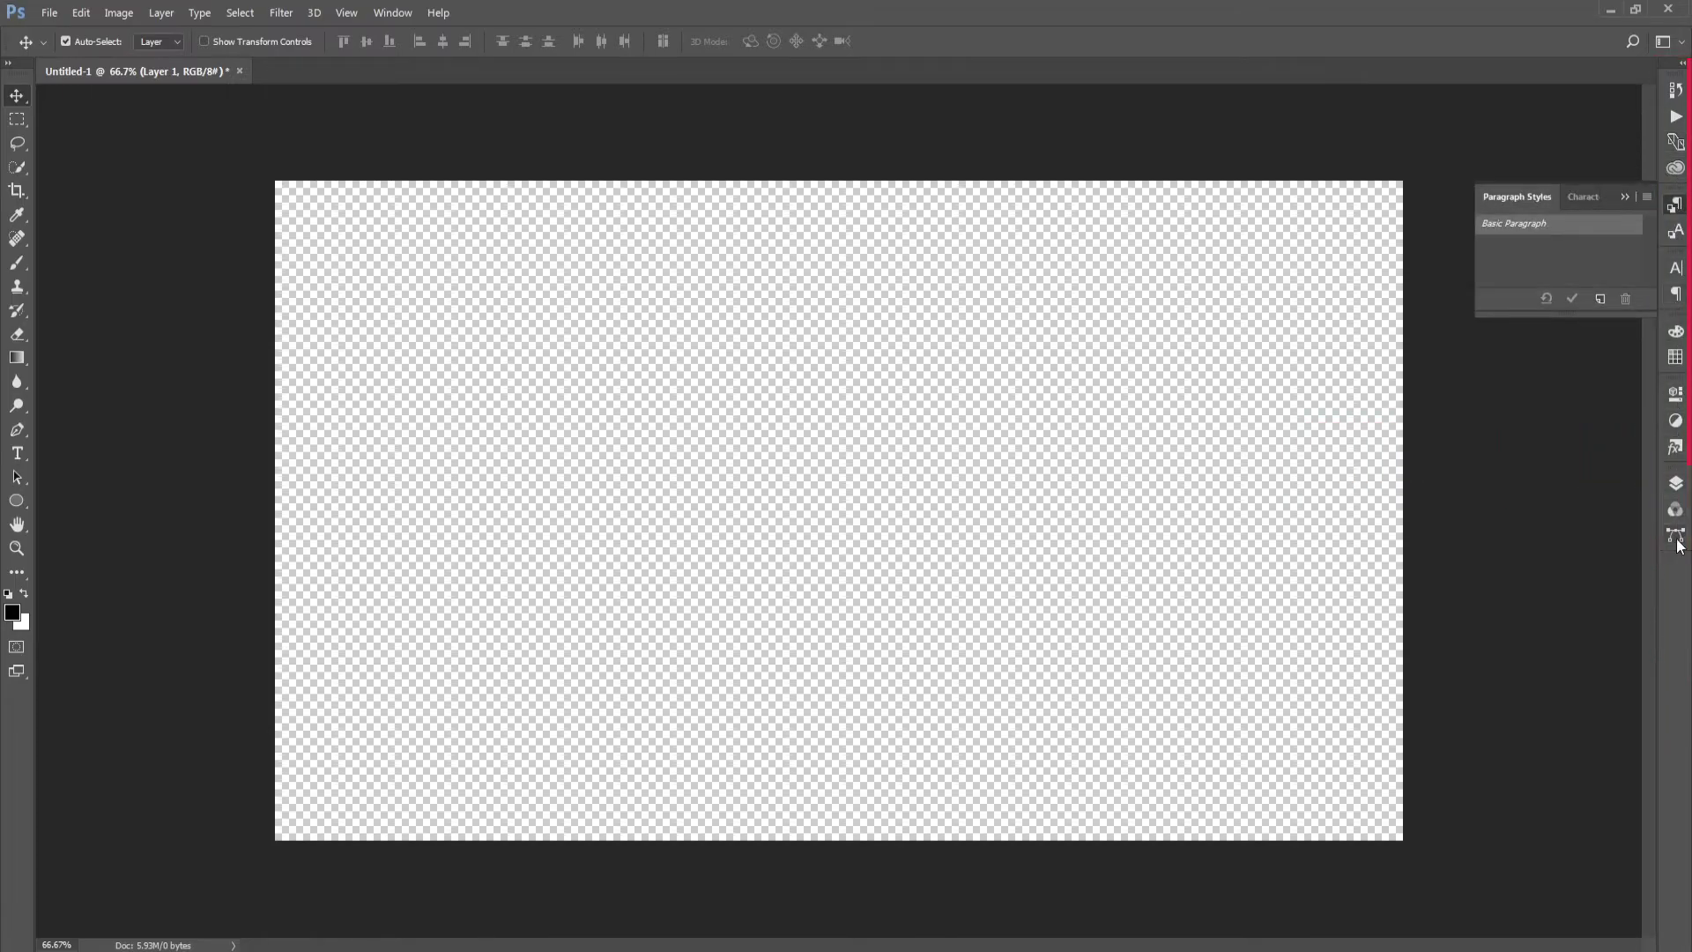
left_click(1678, 210)
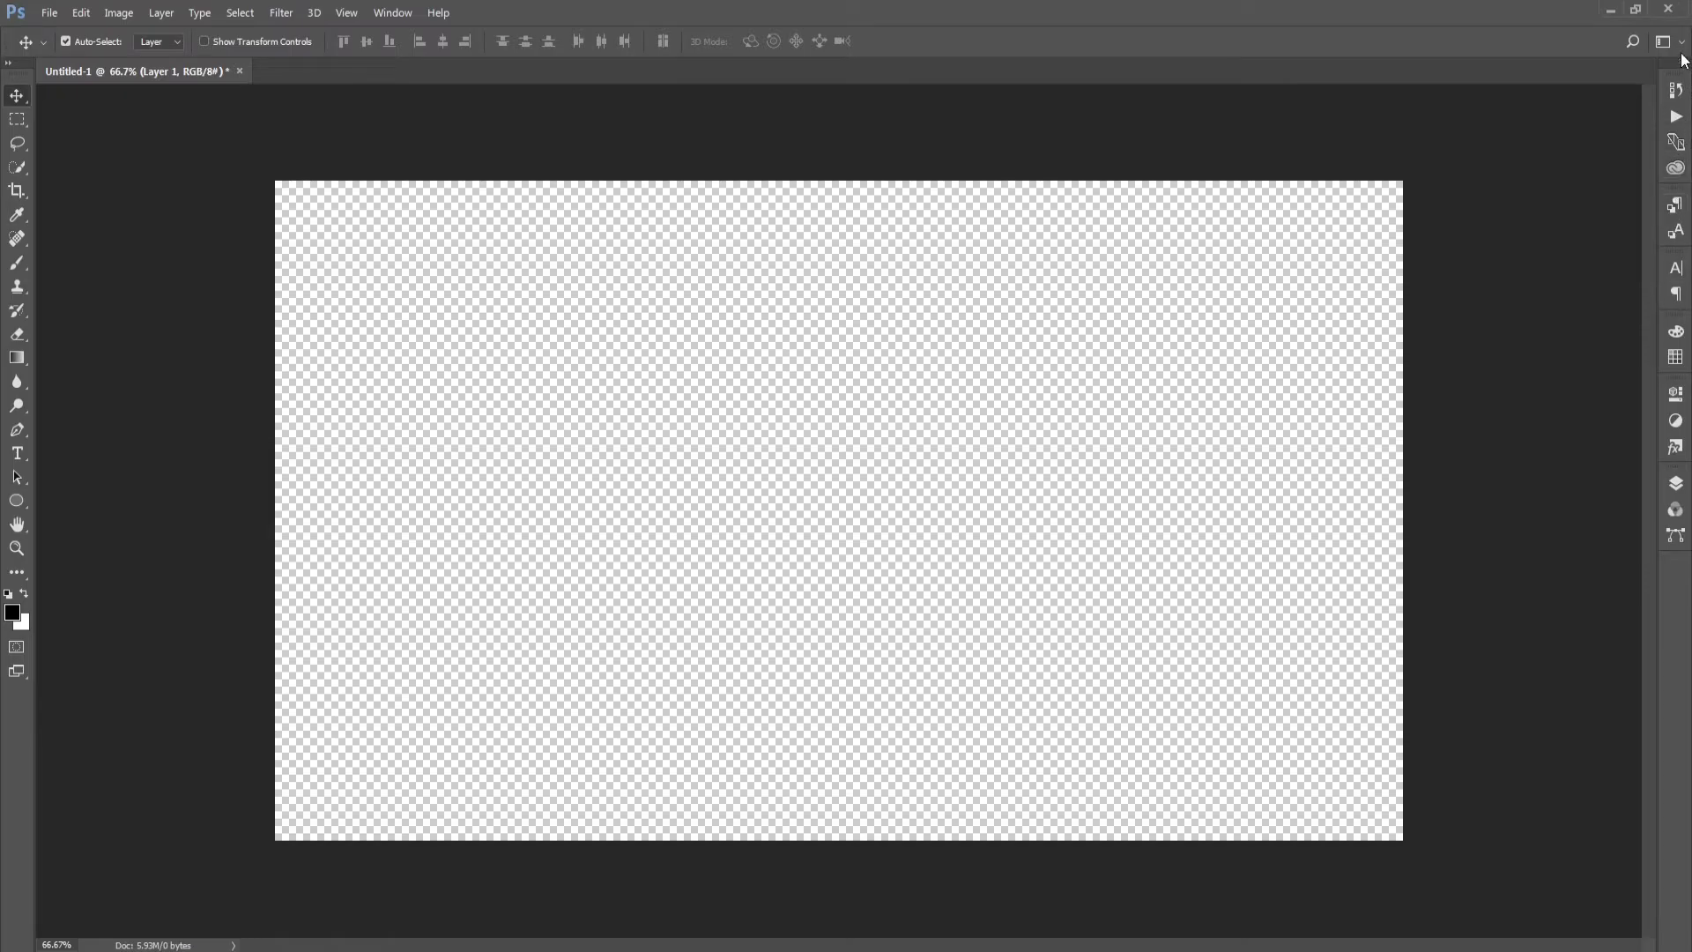
left_click(394, 14)
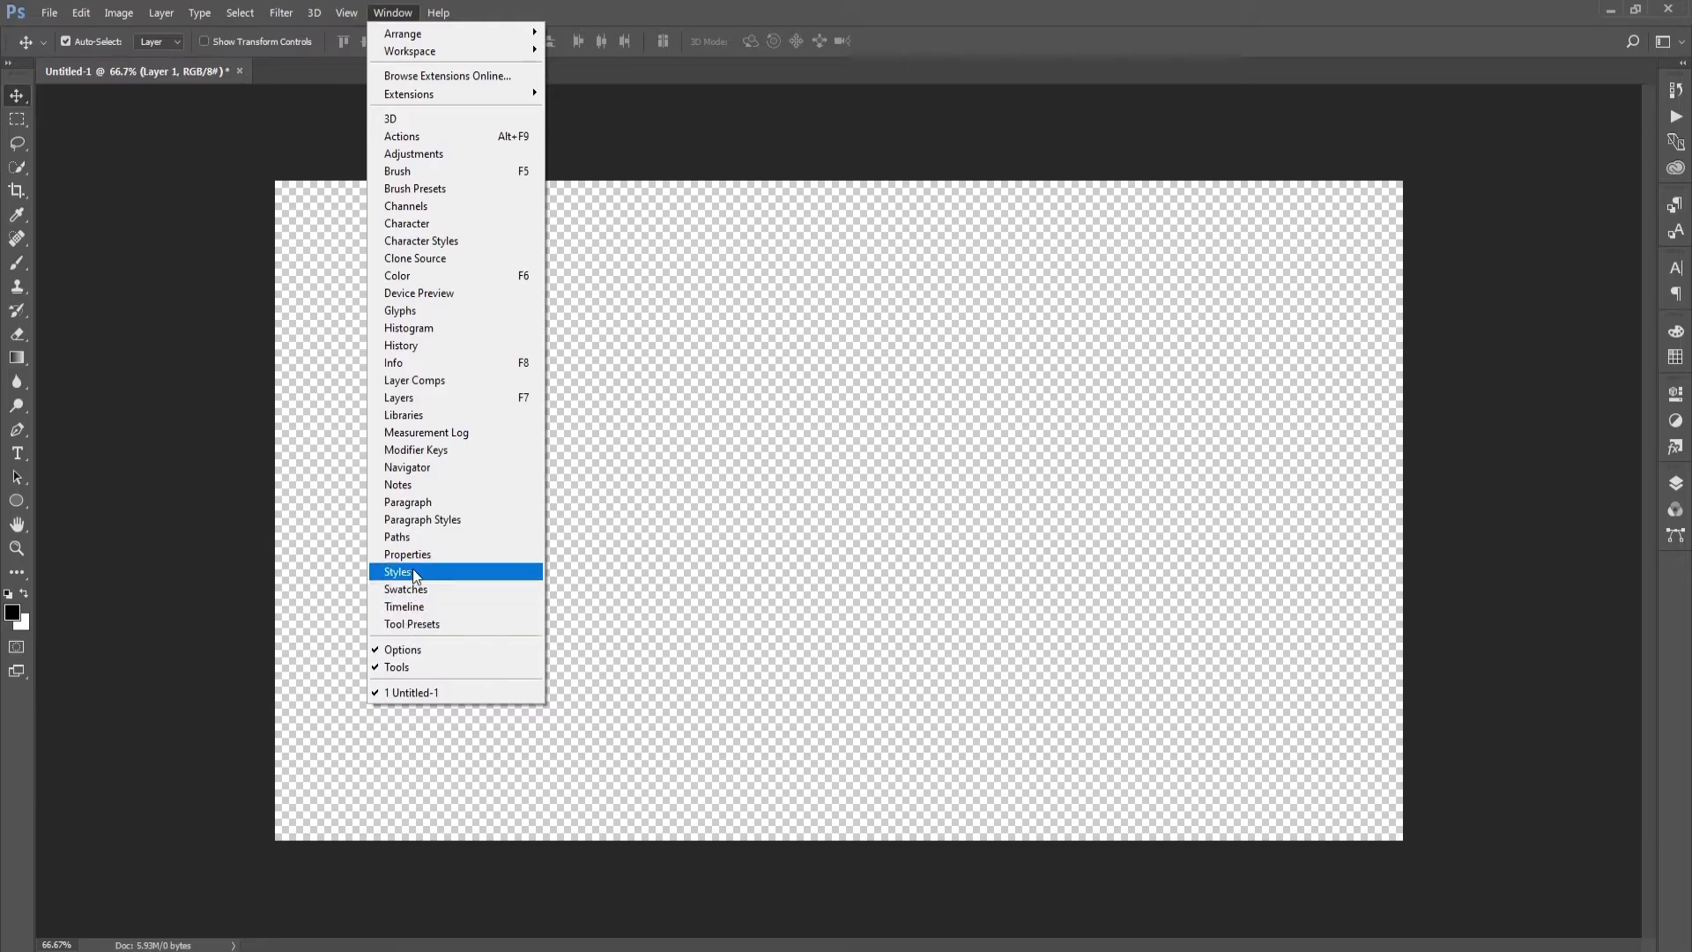
left_click(421, 399)
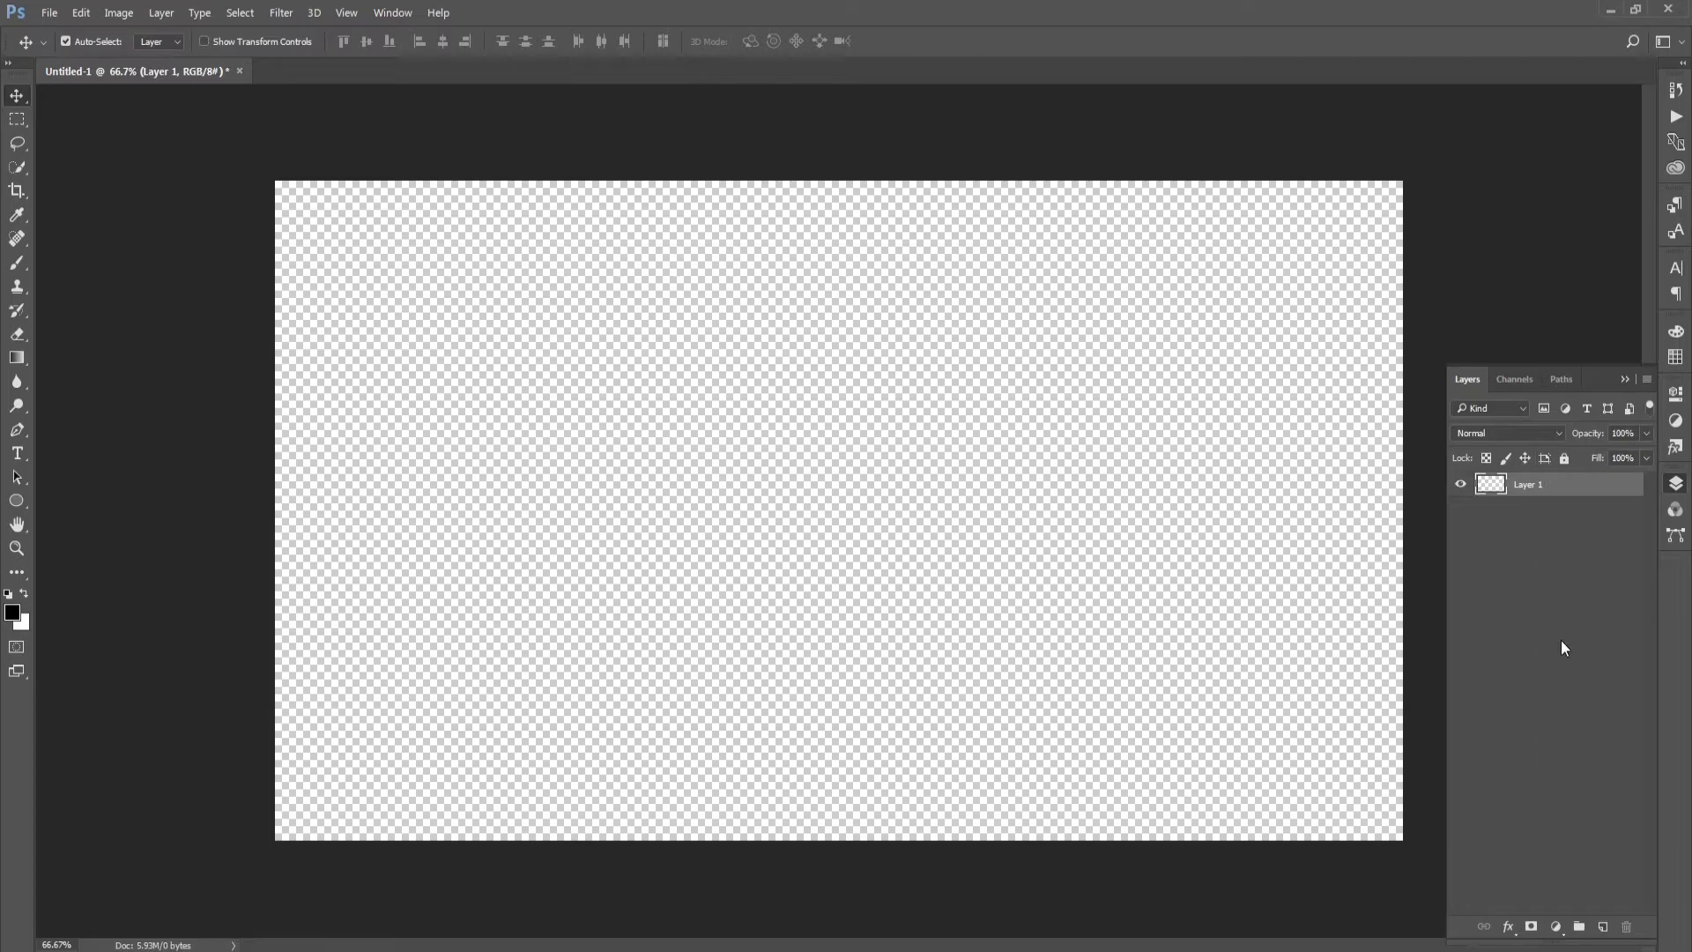
left_click(1520, 379)
left_click(1563, 381)
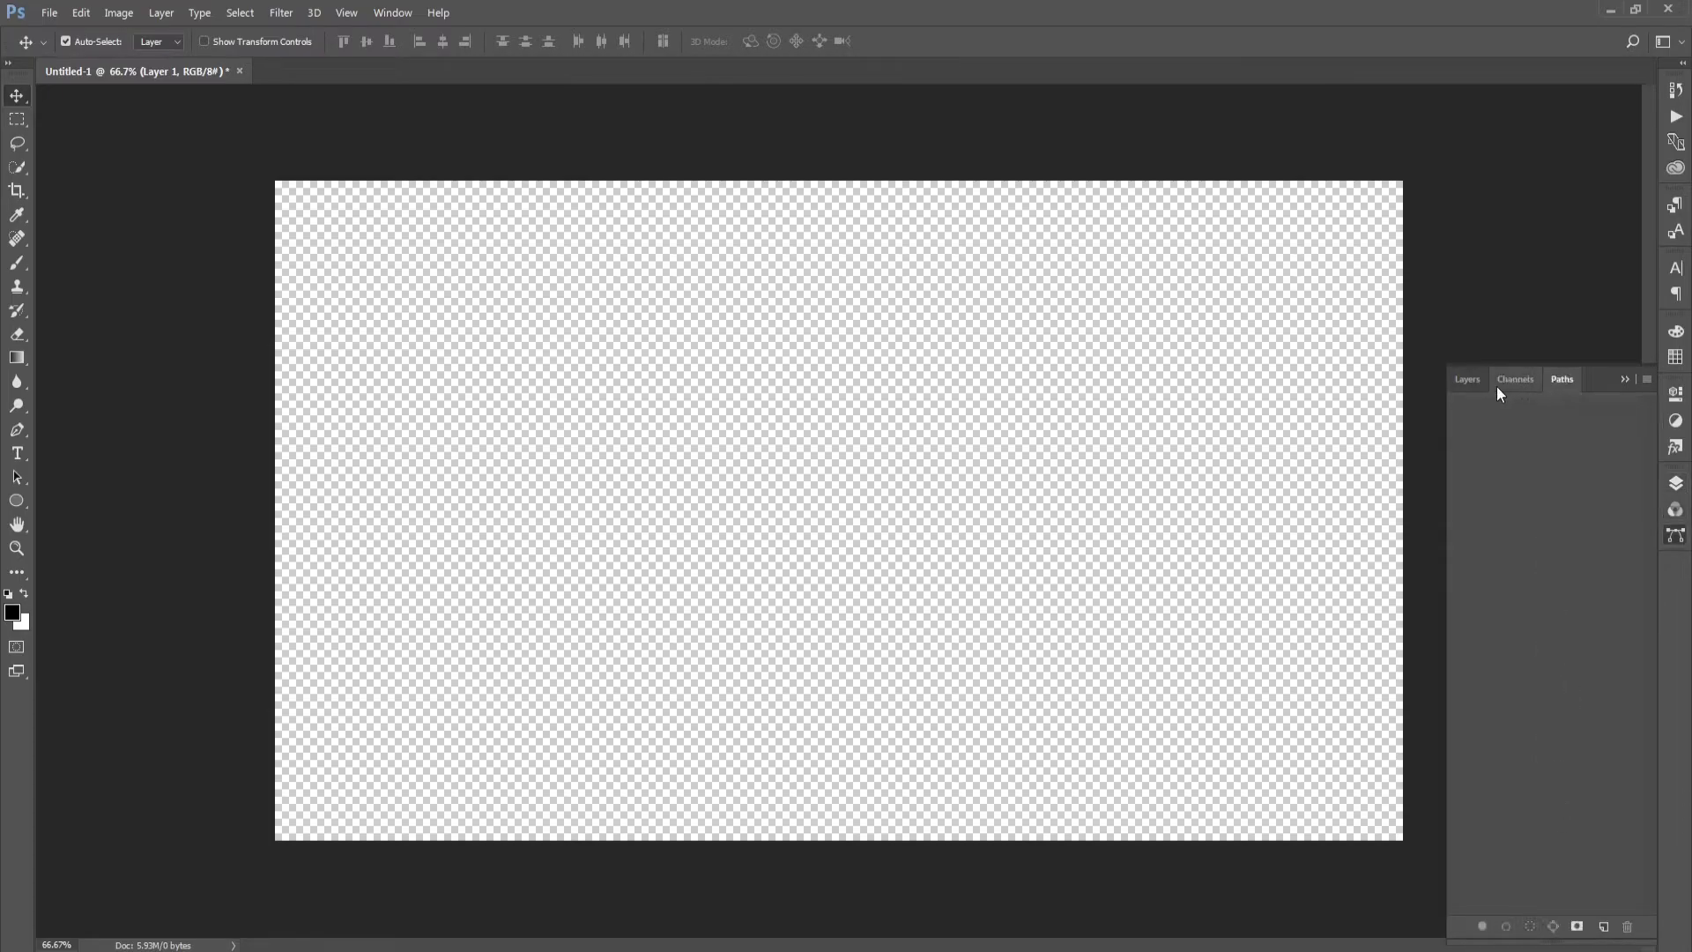
left_click(1467, 381)
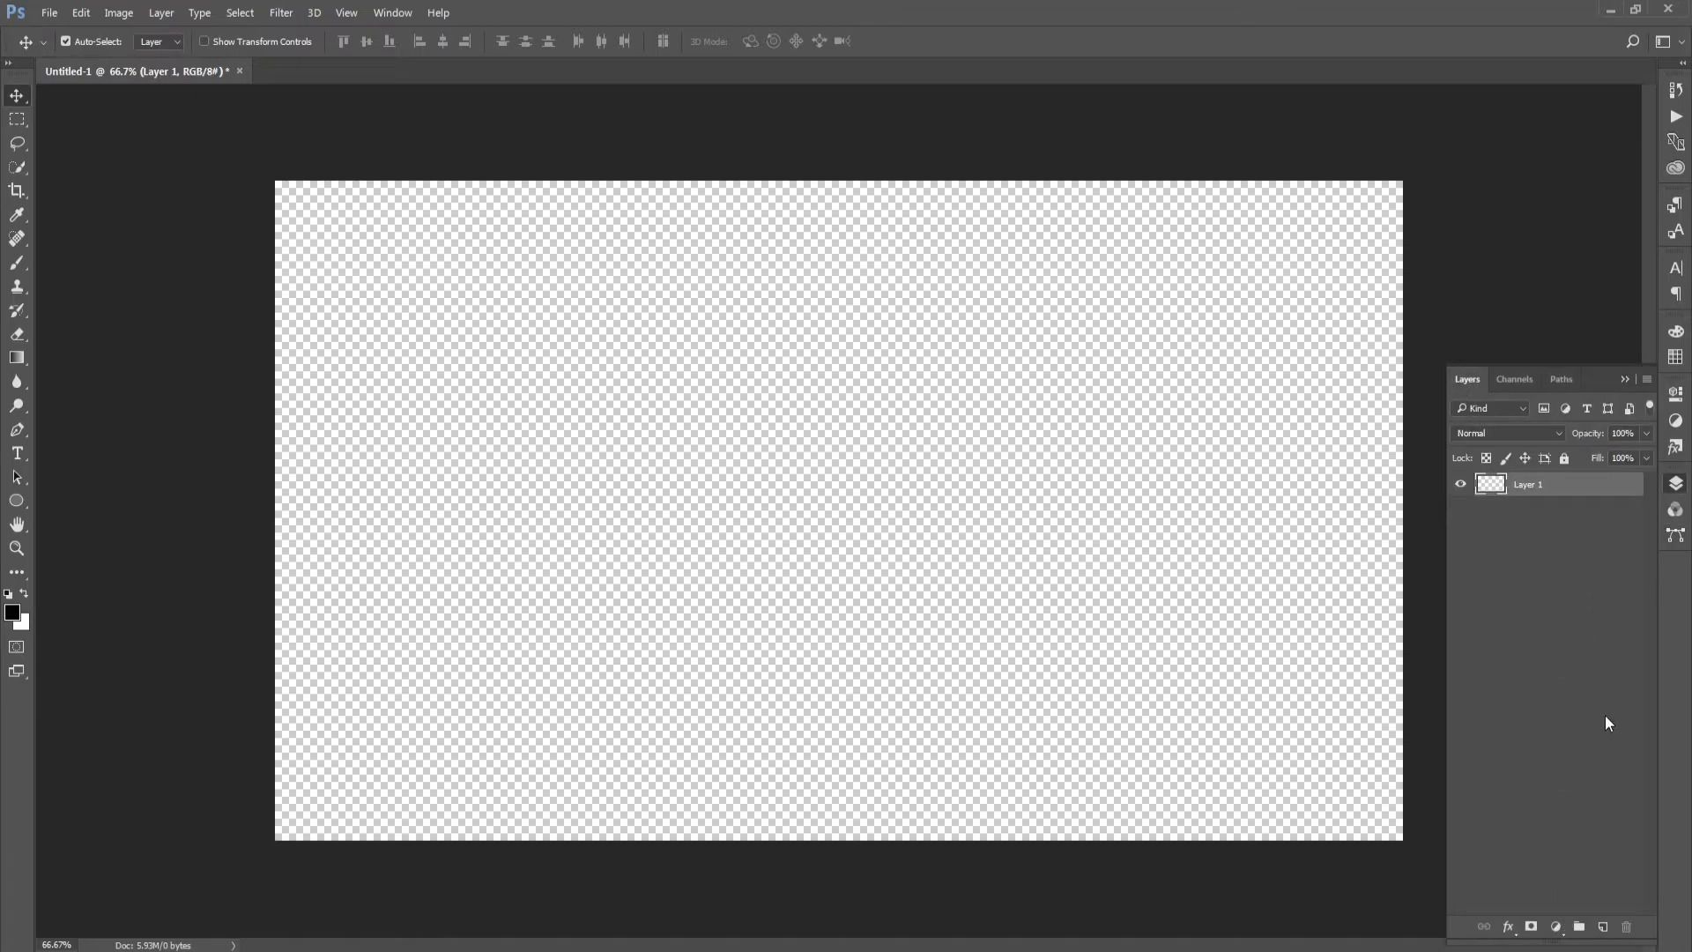
left_click(1625, 378)
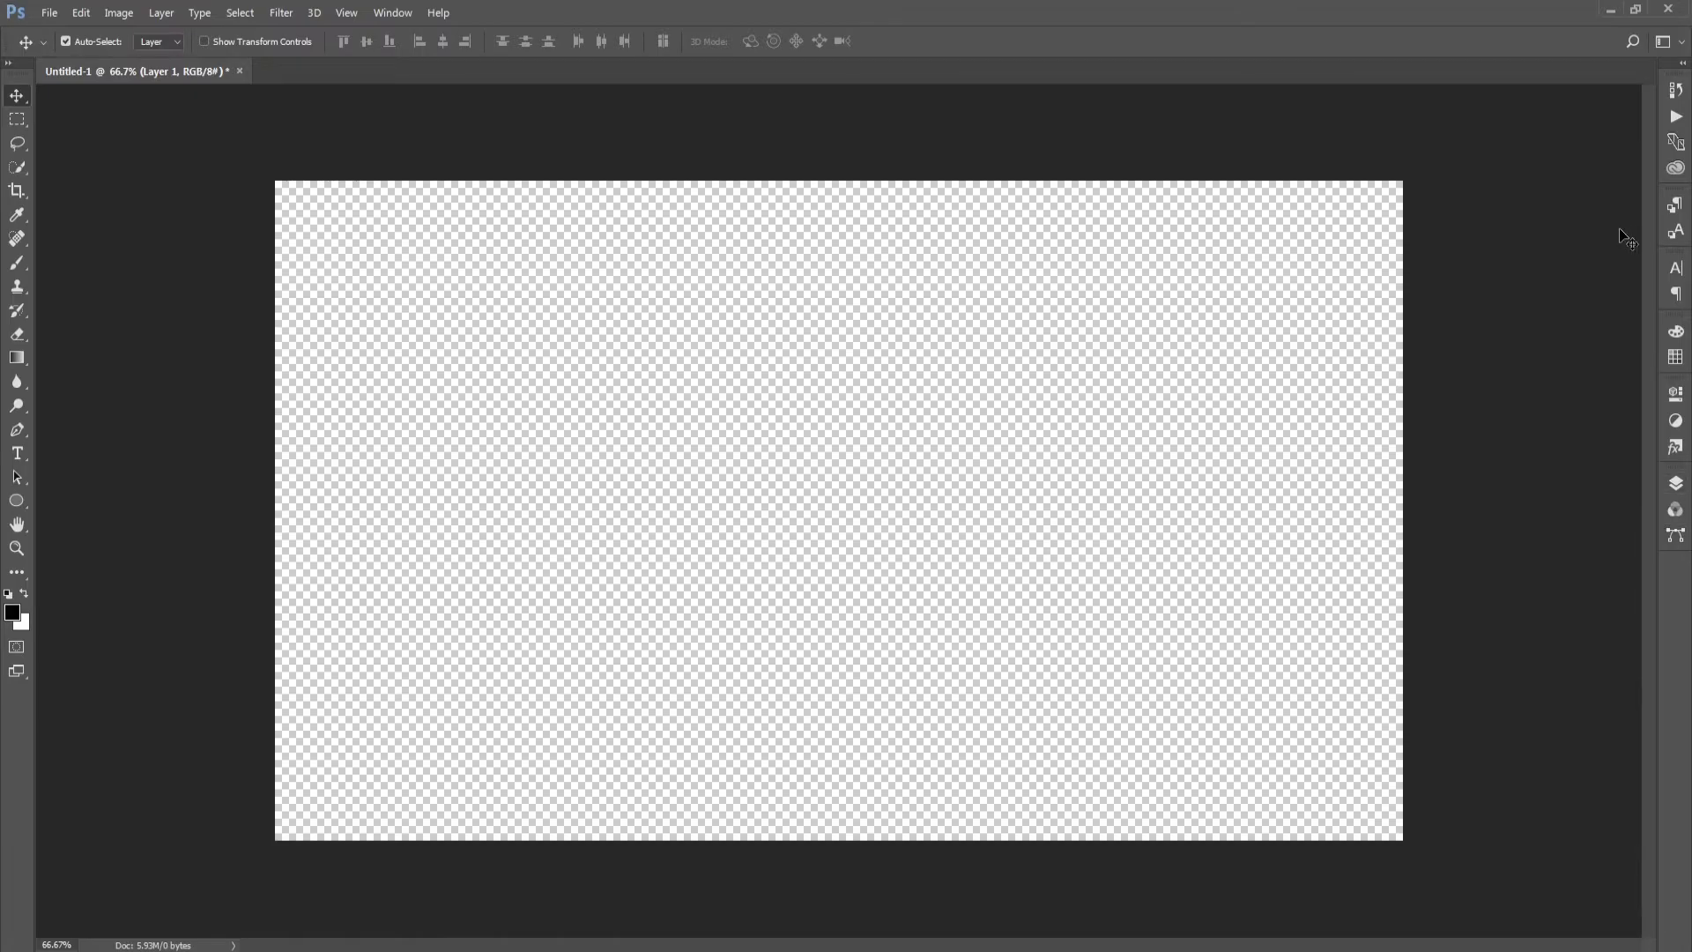
left_click(1684, 67)
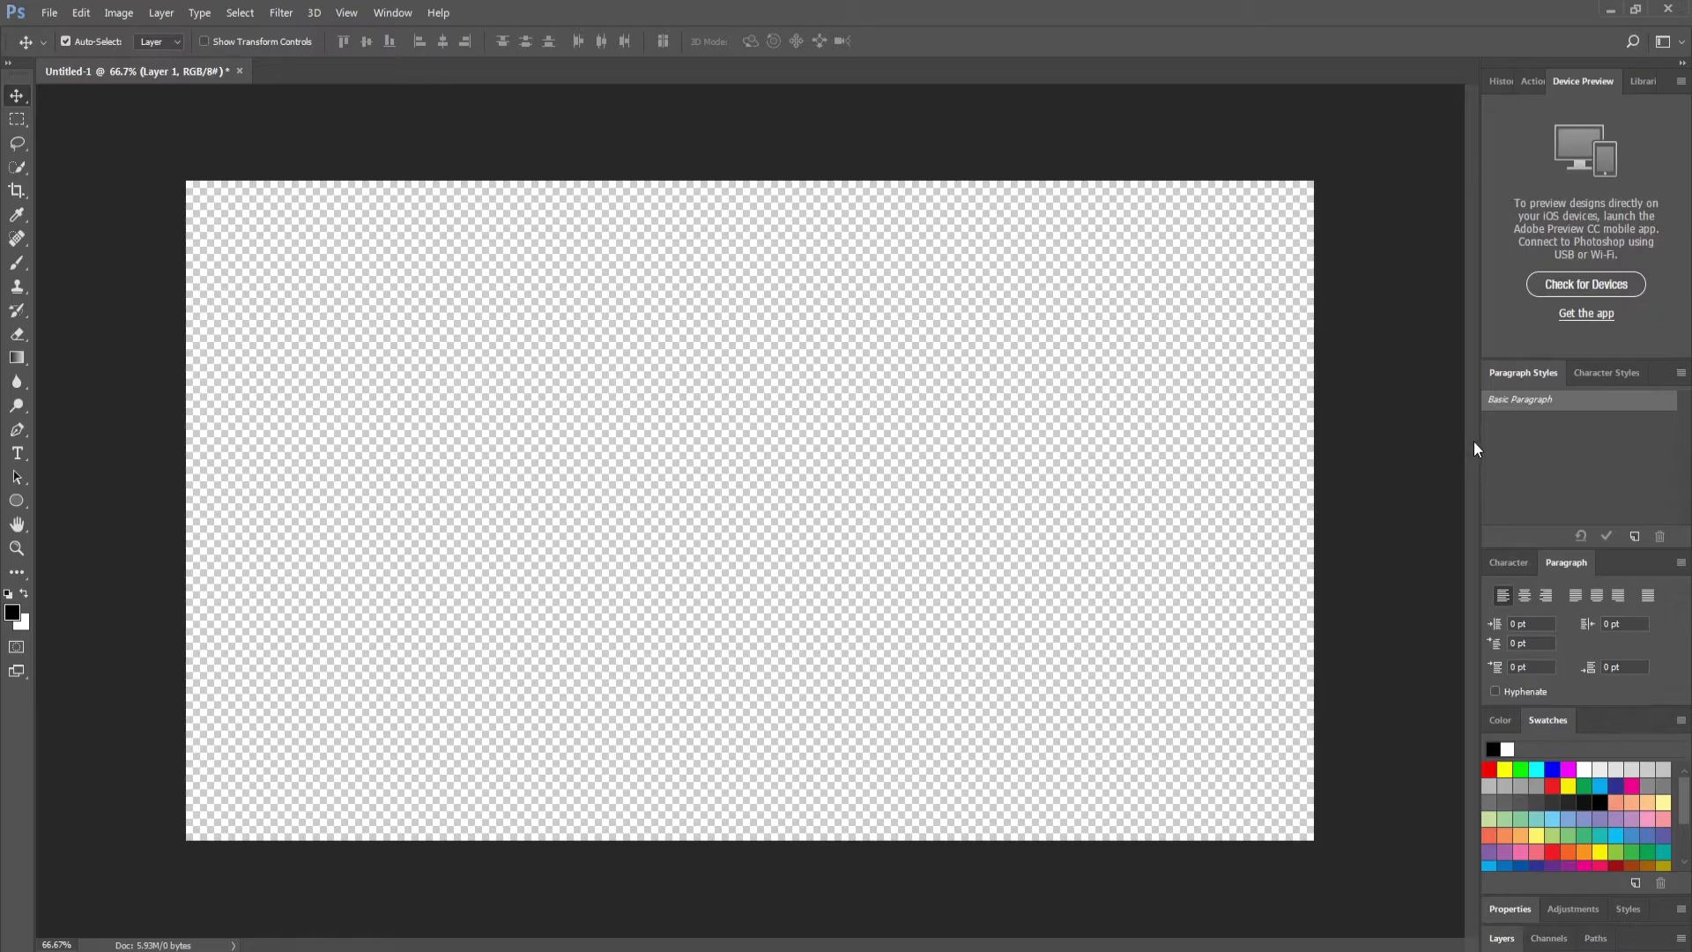
left_click(1683, 64)
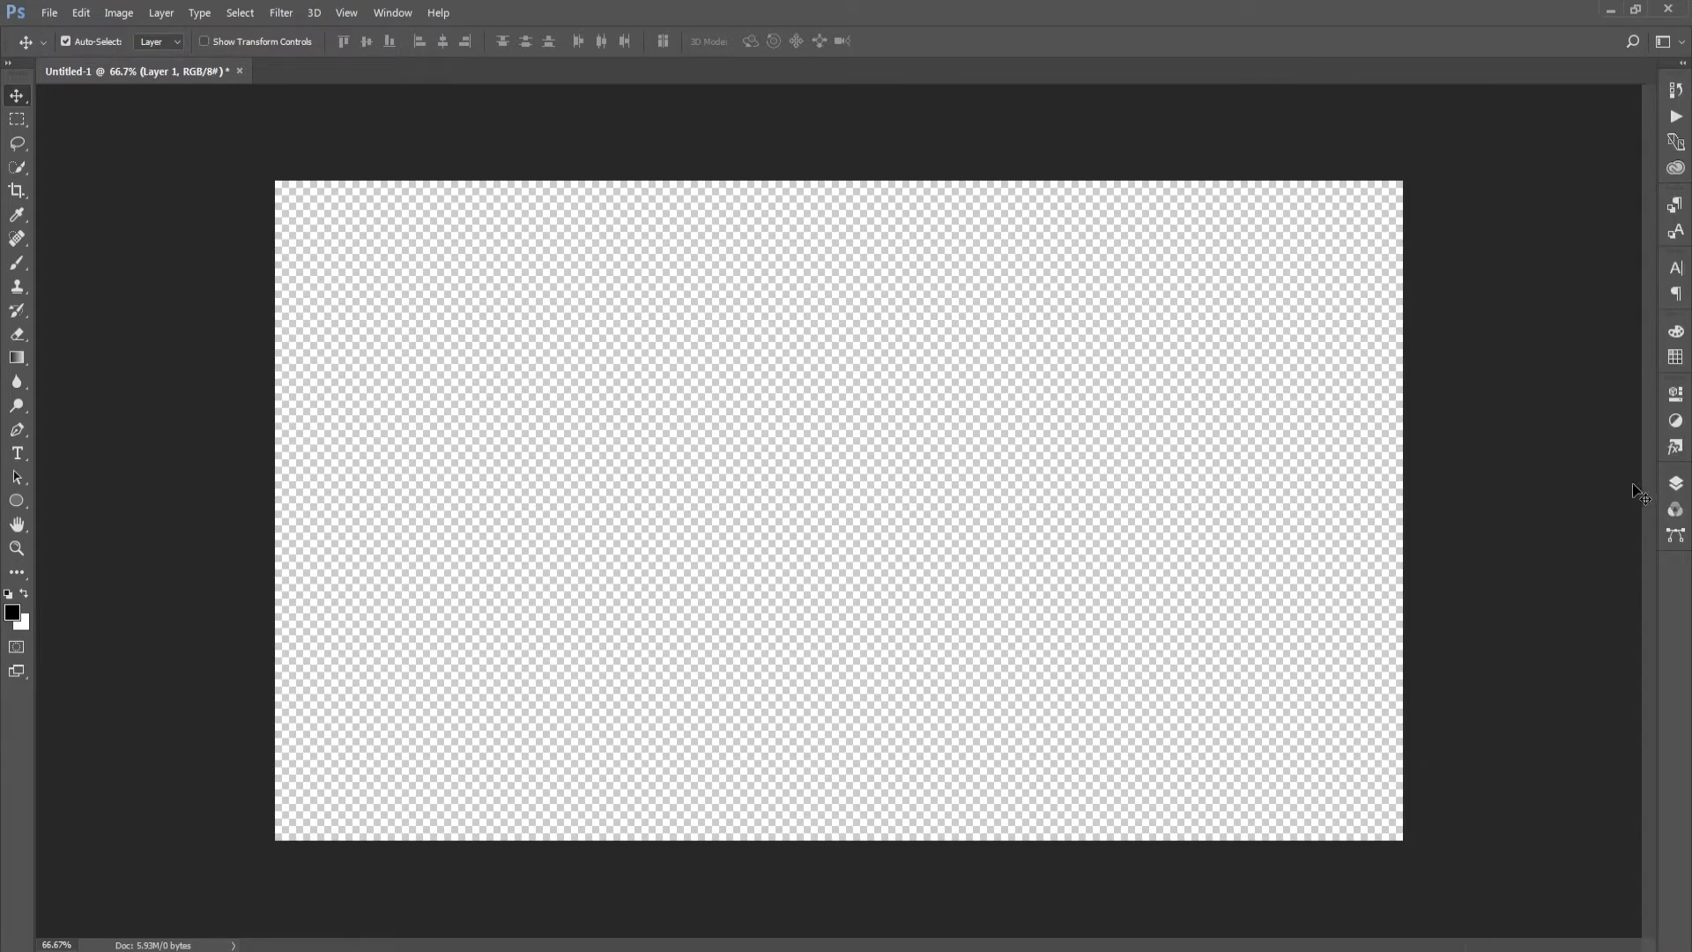
left_click(1676, 485)
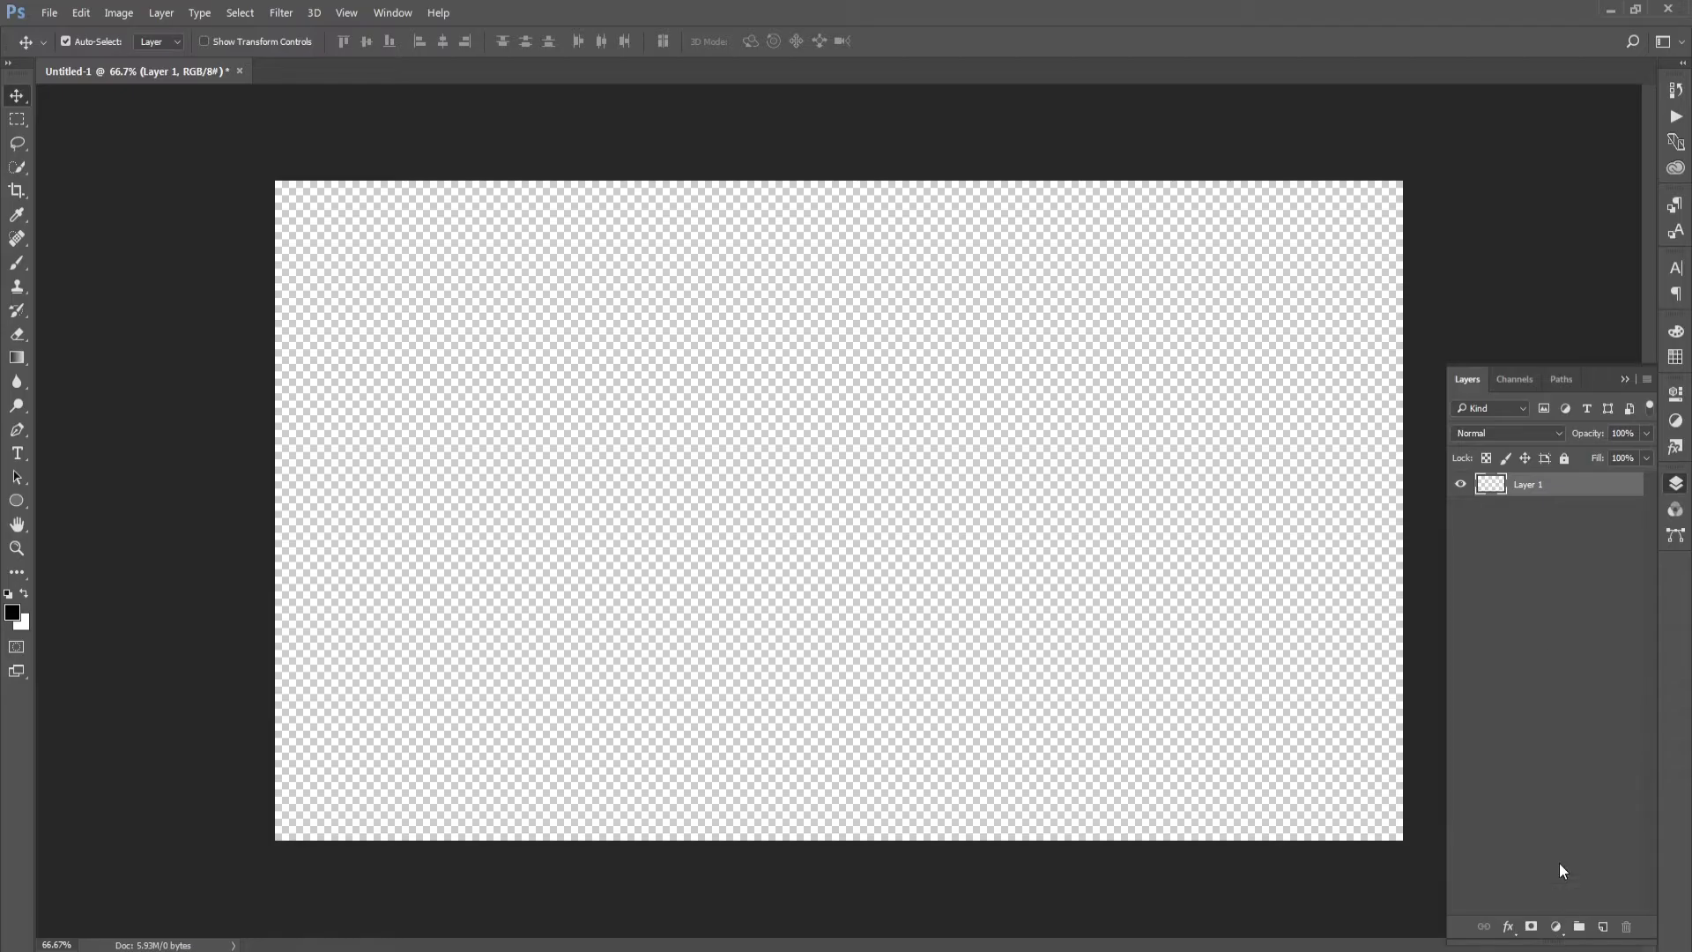
left_click(1684, 69)
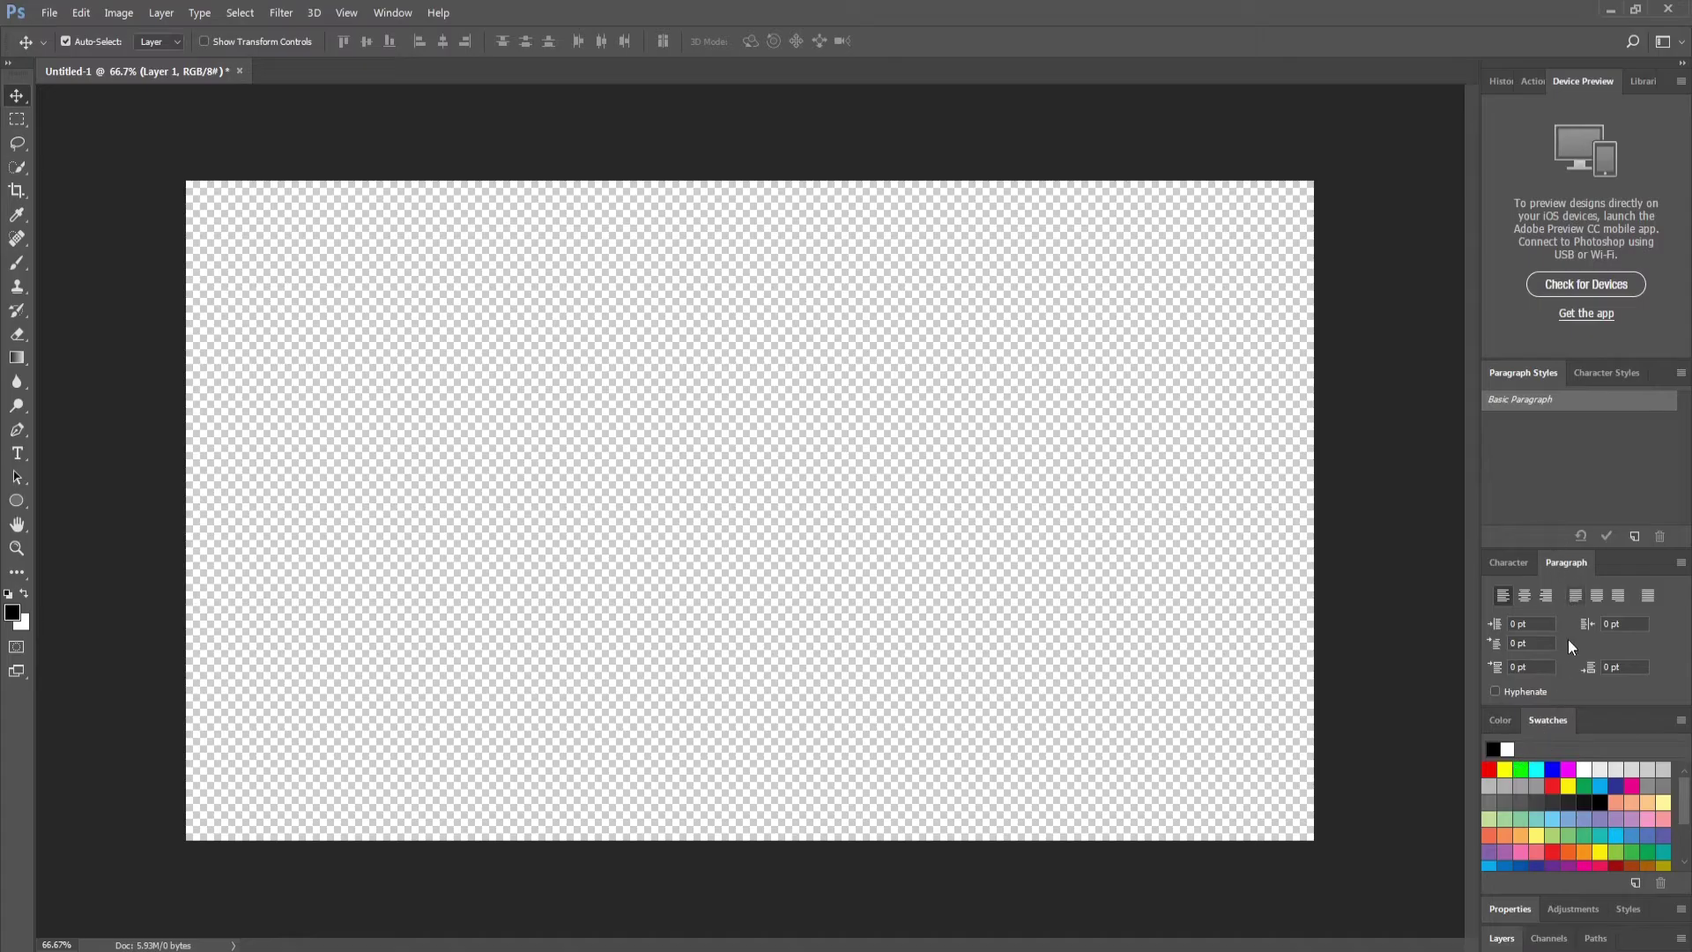
left_click(1502, 939)
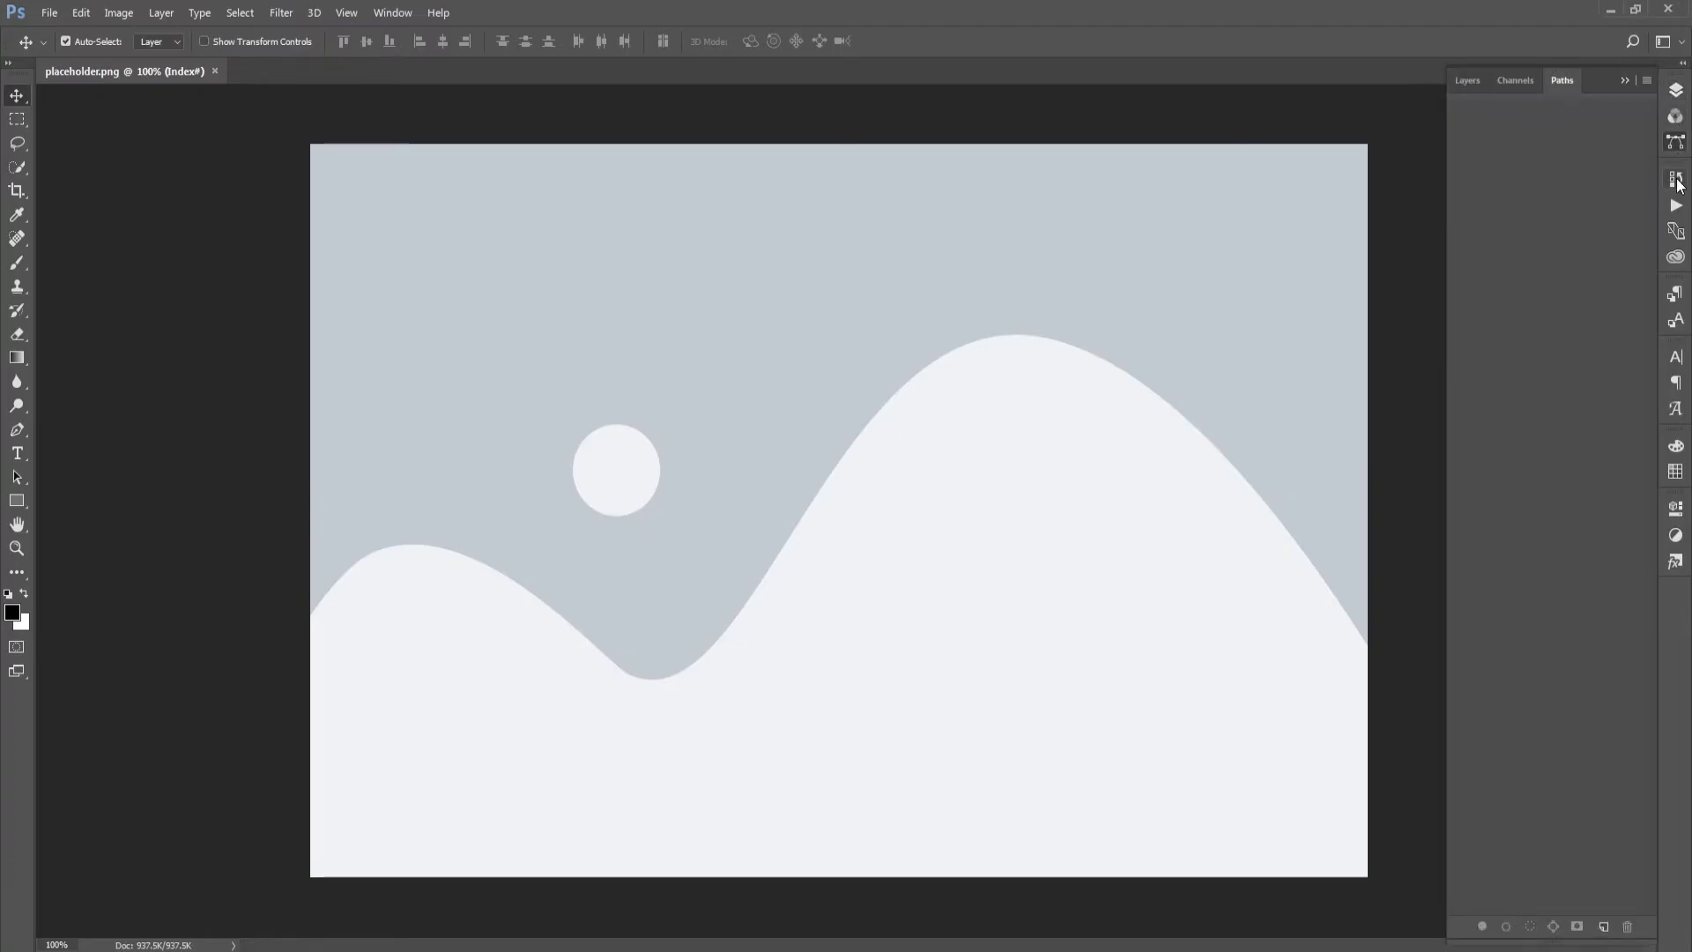
left_click(1677, 180)
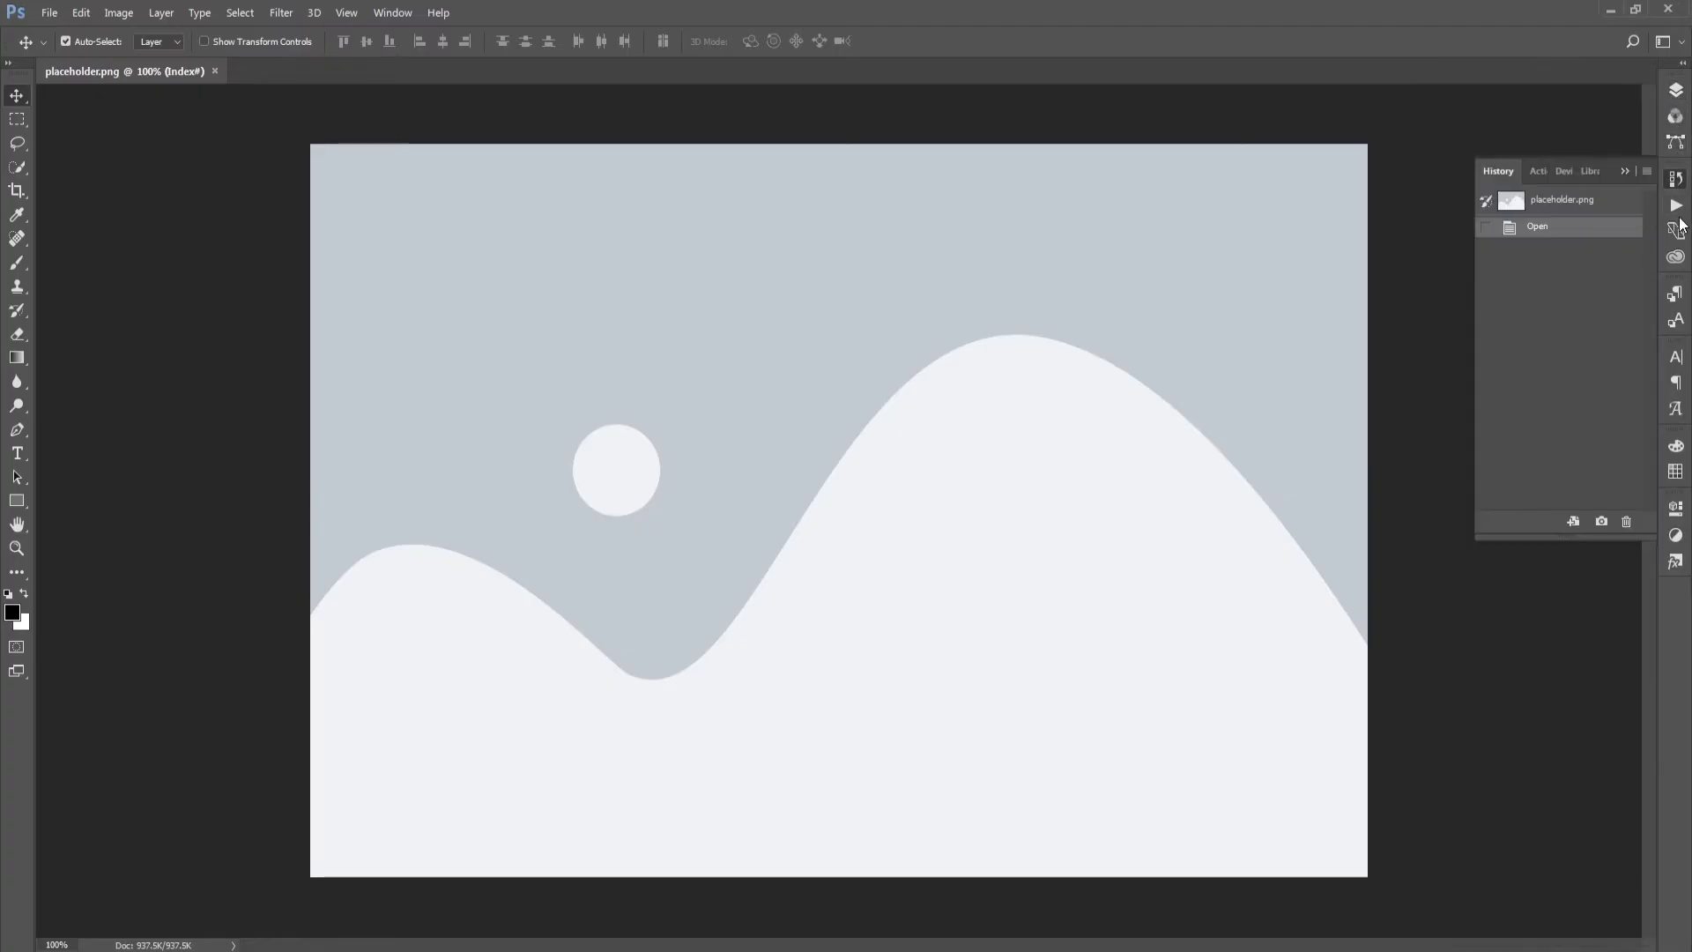
left_click(1677, 206)
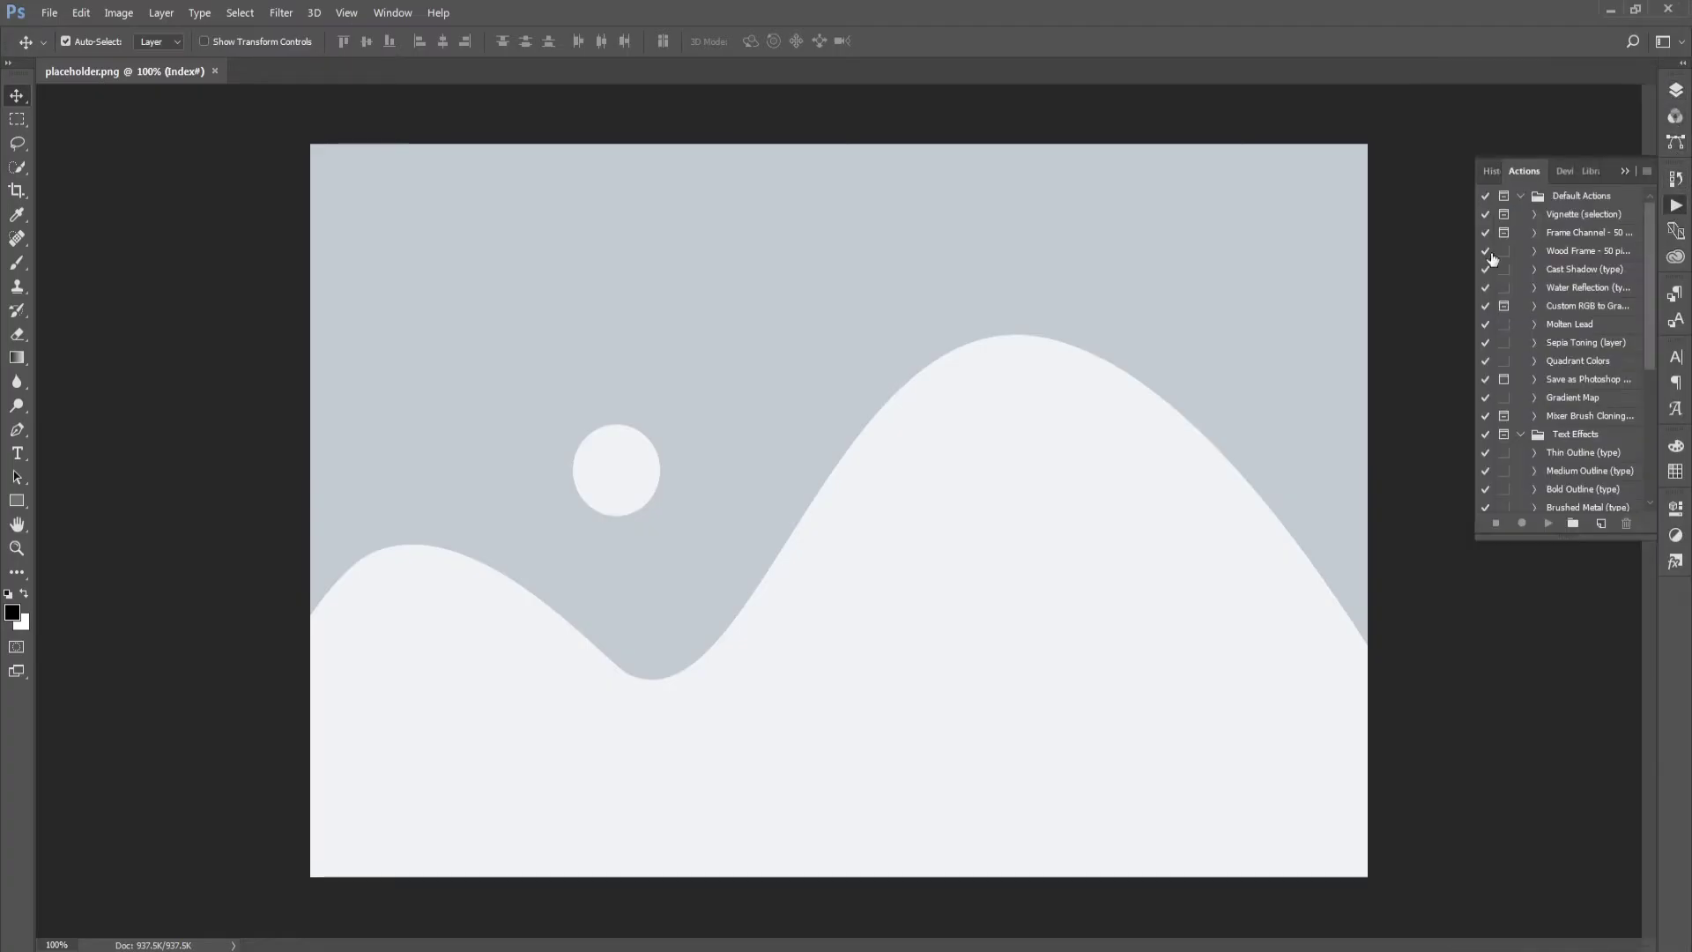
left_click(1675, 410)
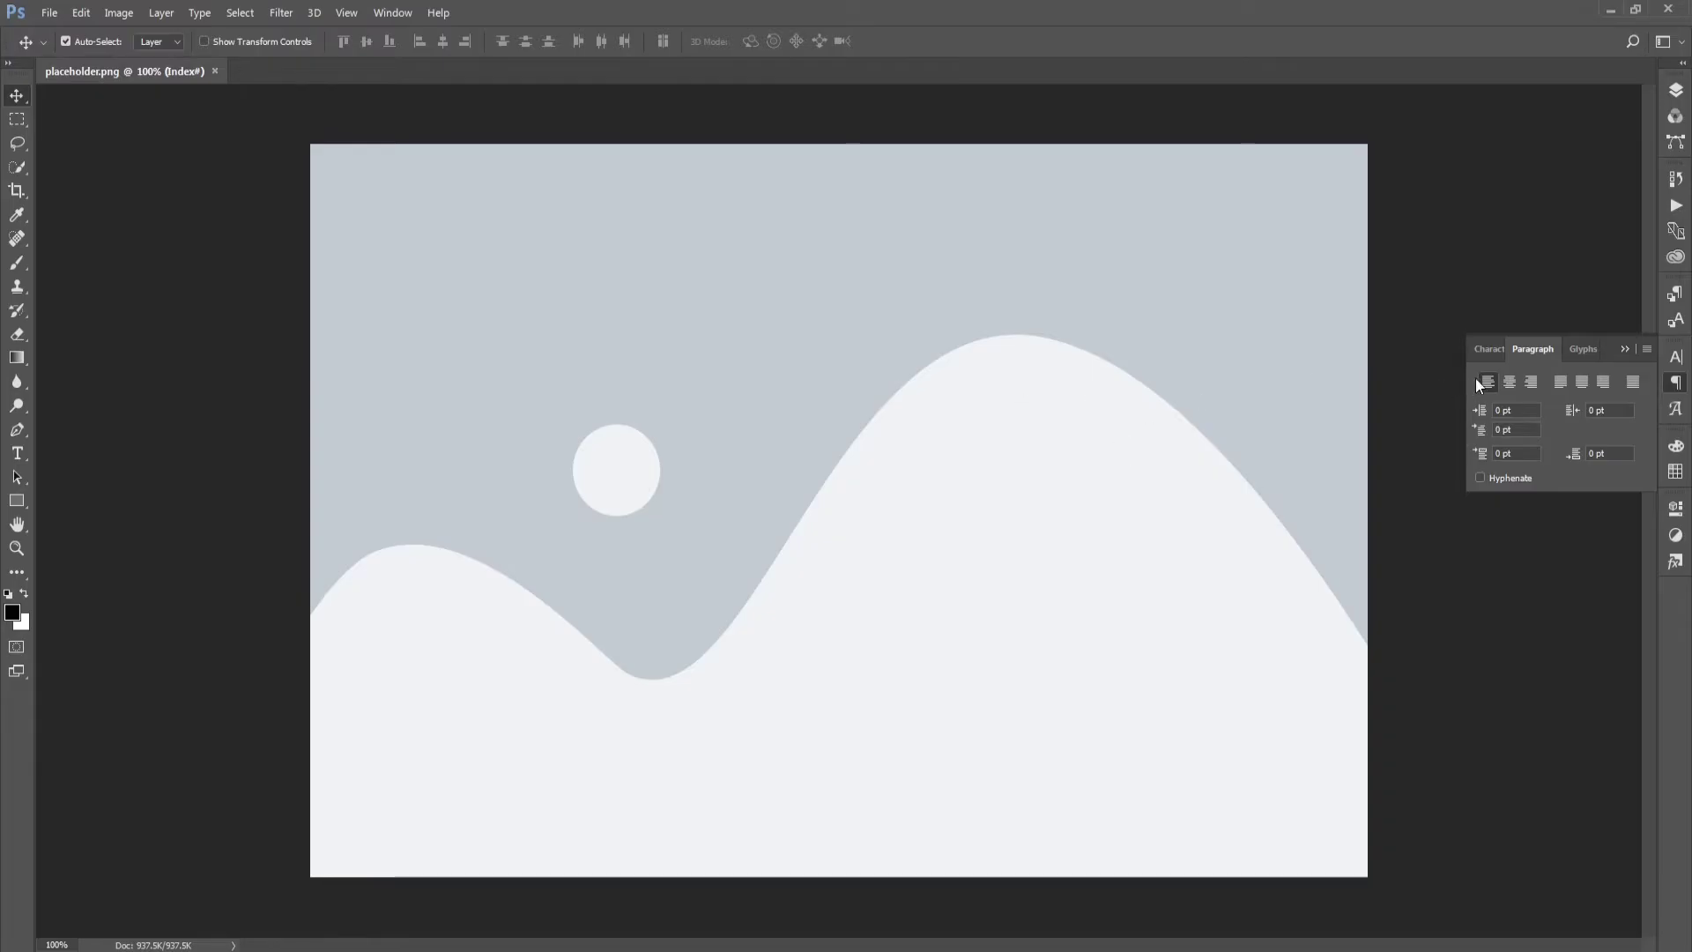
left_click(1627, 346)
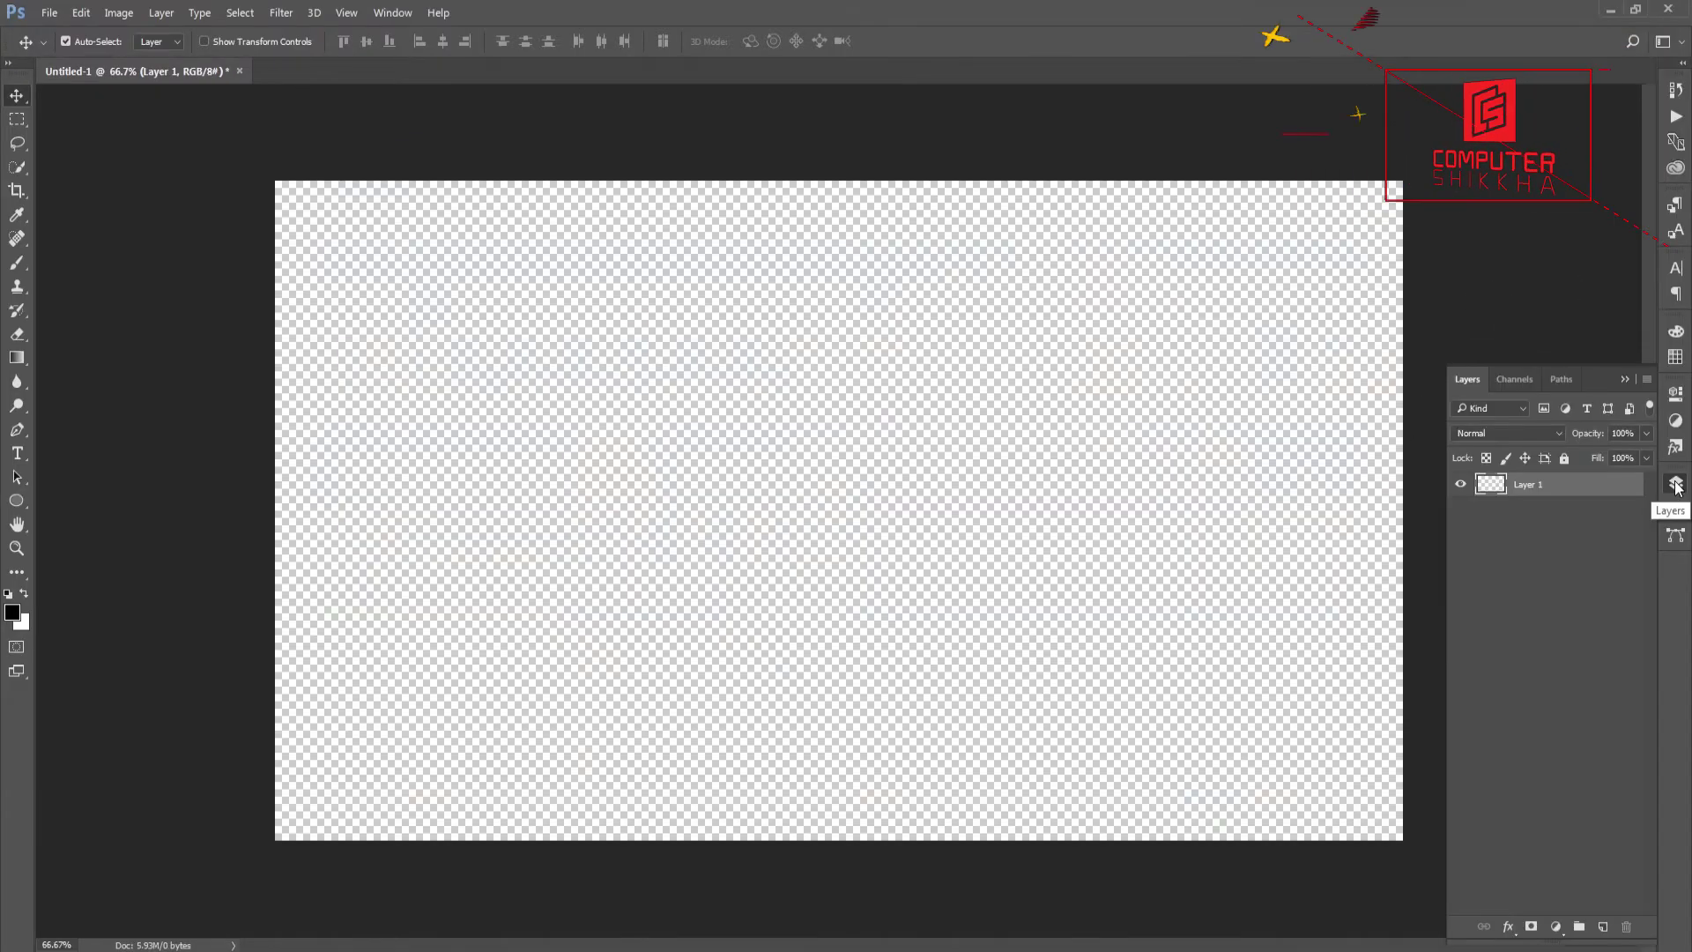
Close the Layers flyout, then briefly show and hide the History panel
left_click(1677, 485)
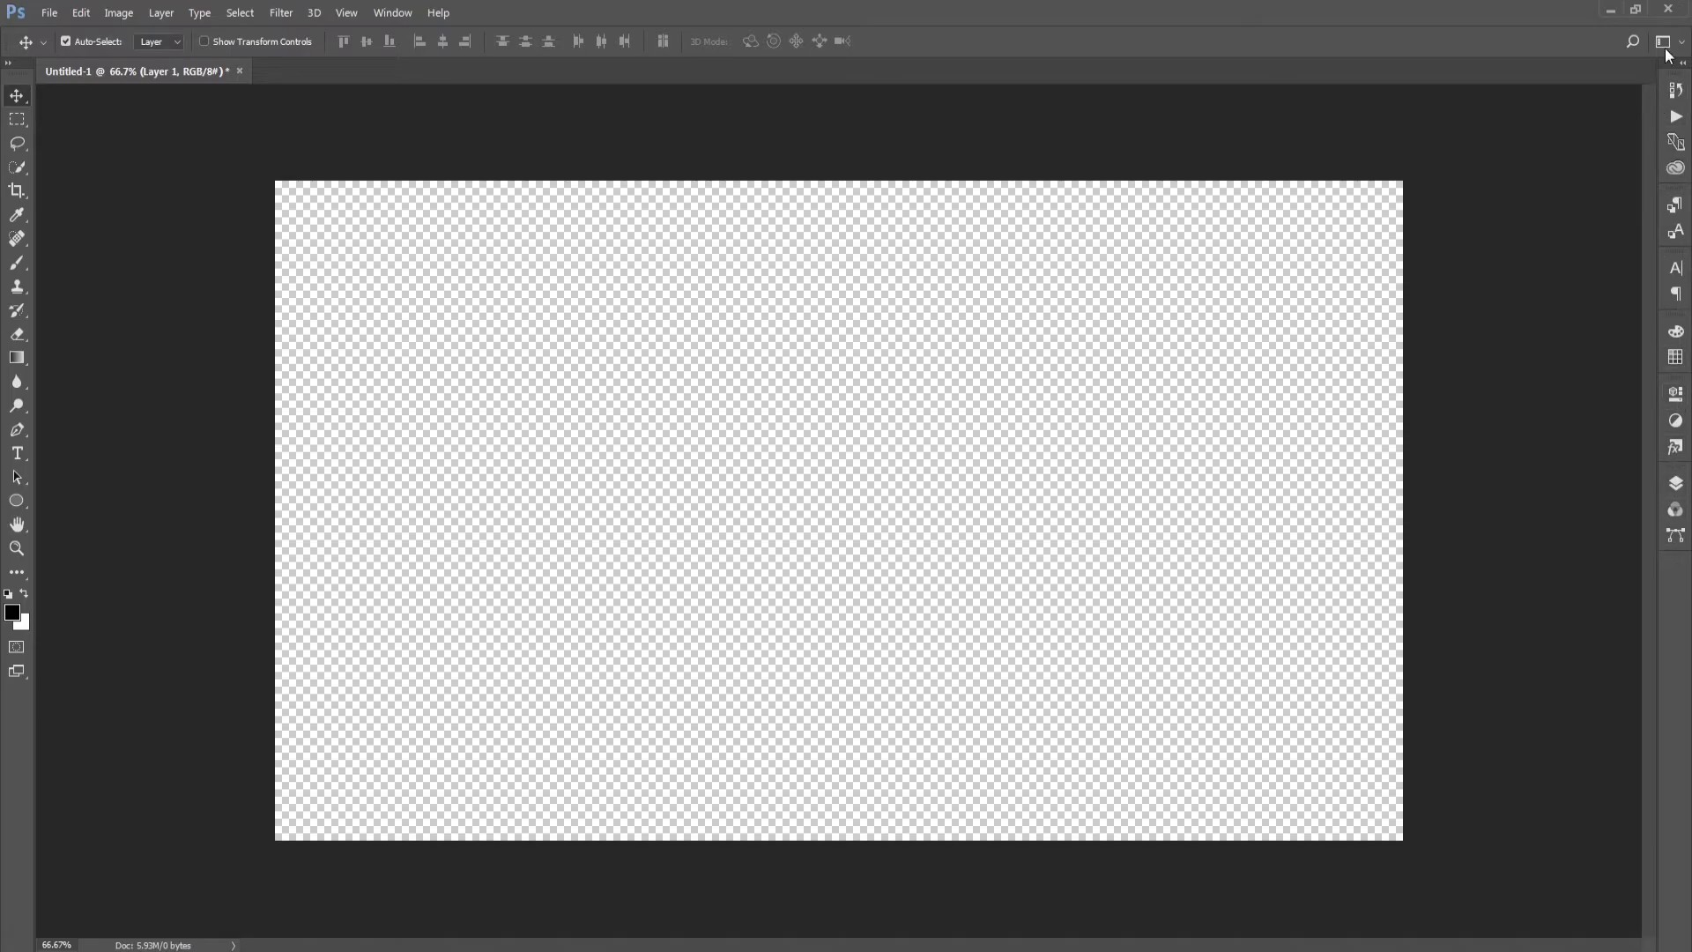
left_click(1676, 91)
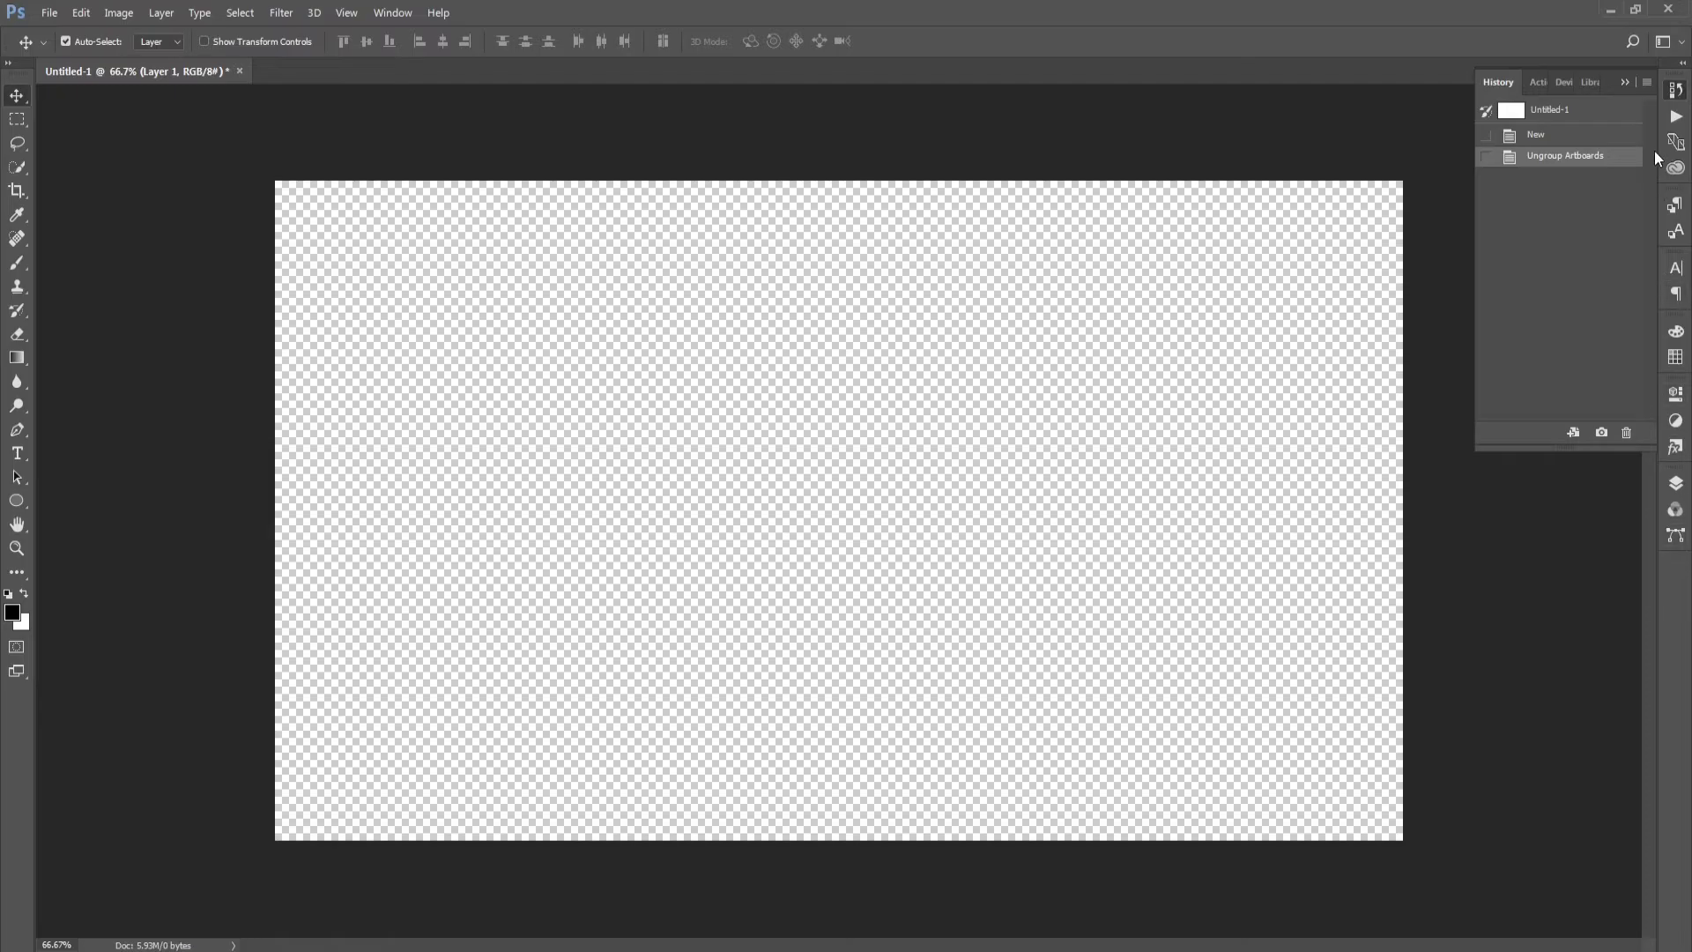
left_click(1676, 91)
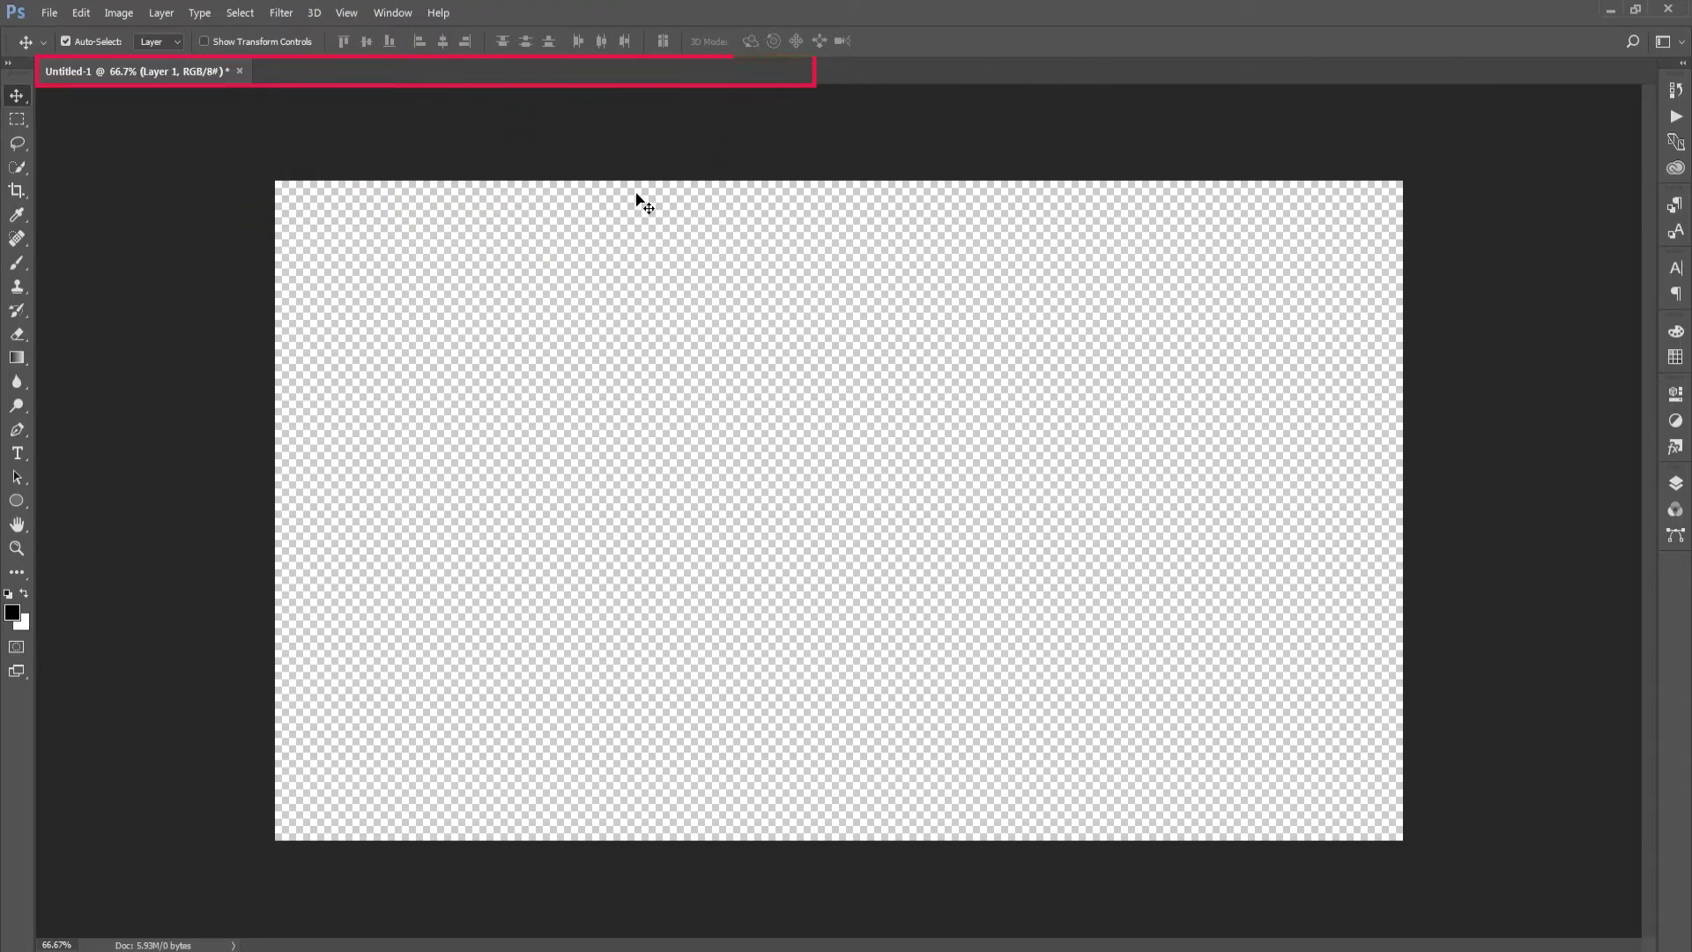
Create a new document from the Letter preset, 8.5 x 11 in
key("ctrl+n")
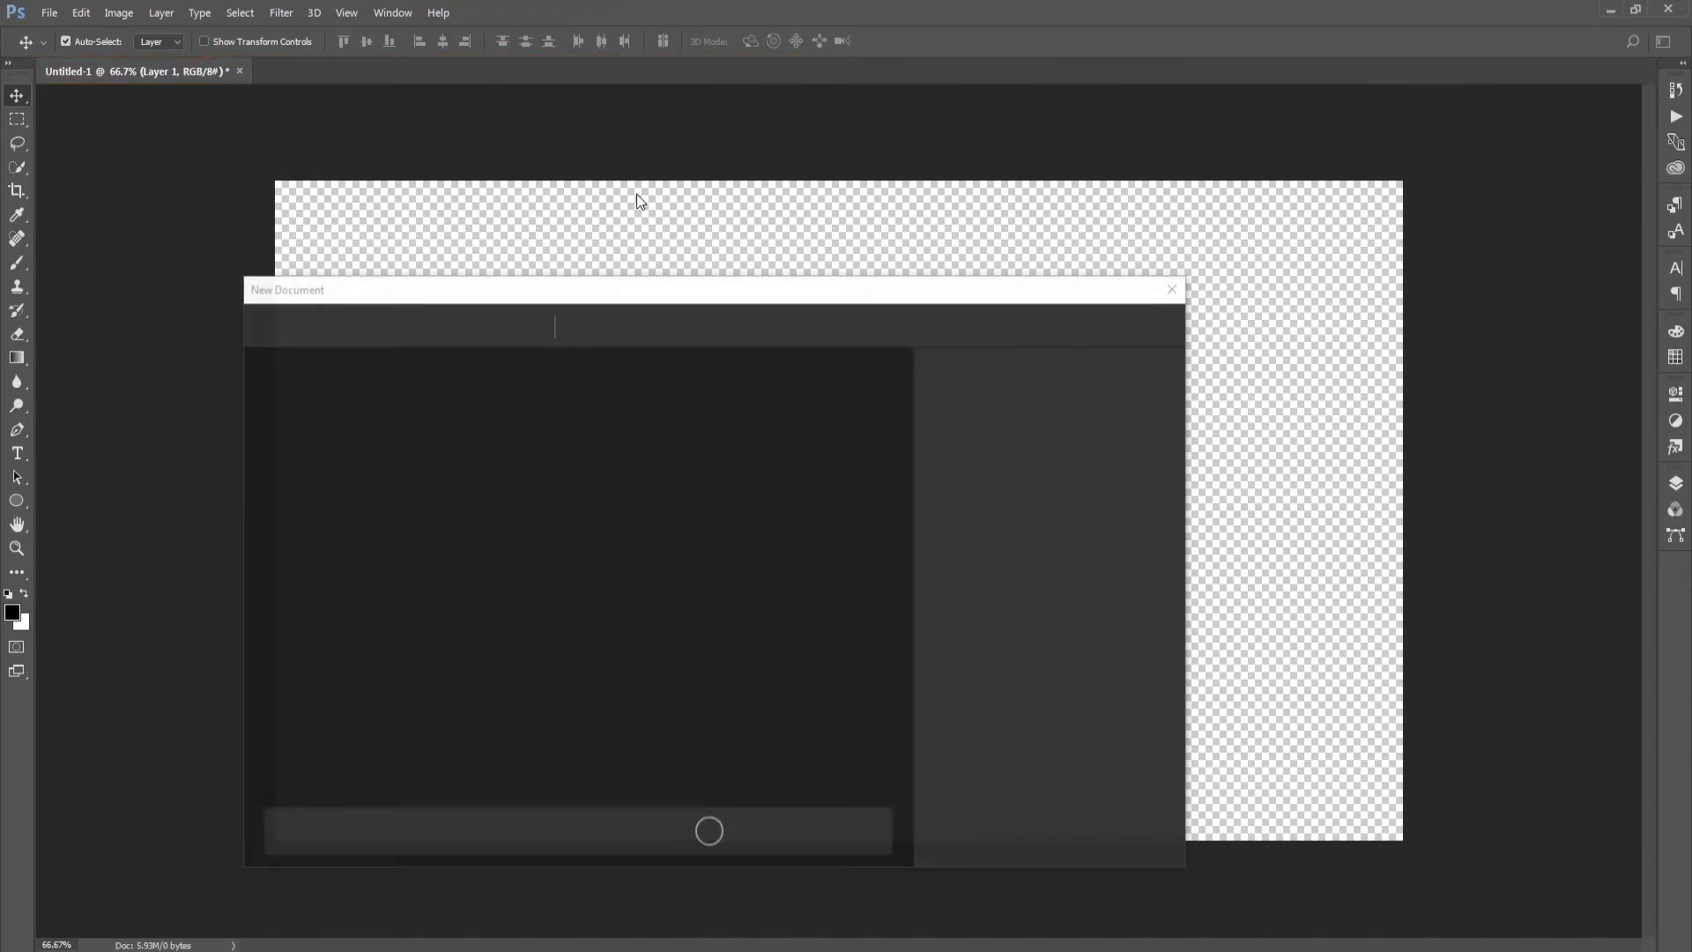
left_click(515, 457)
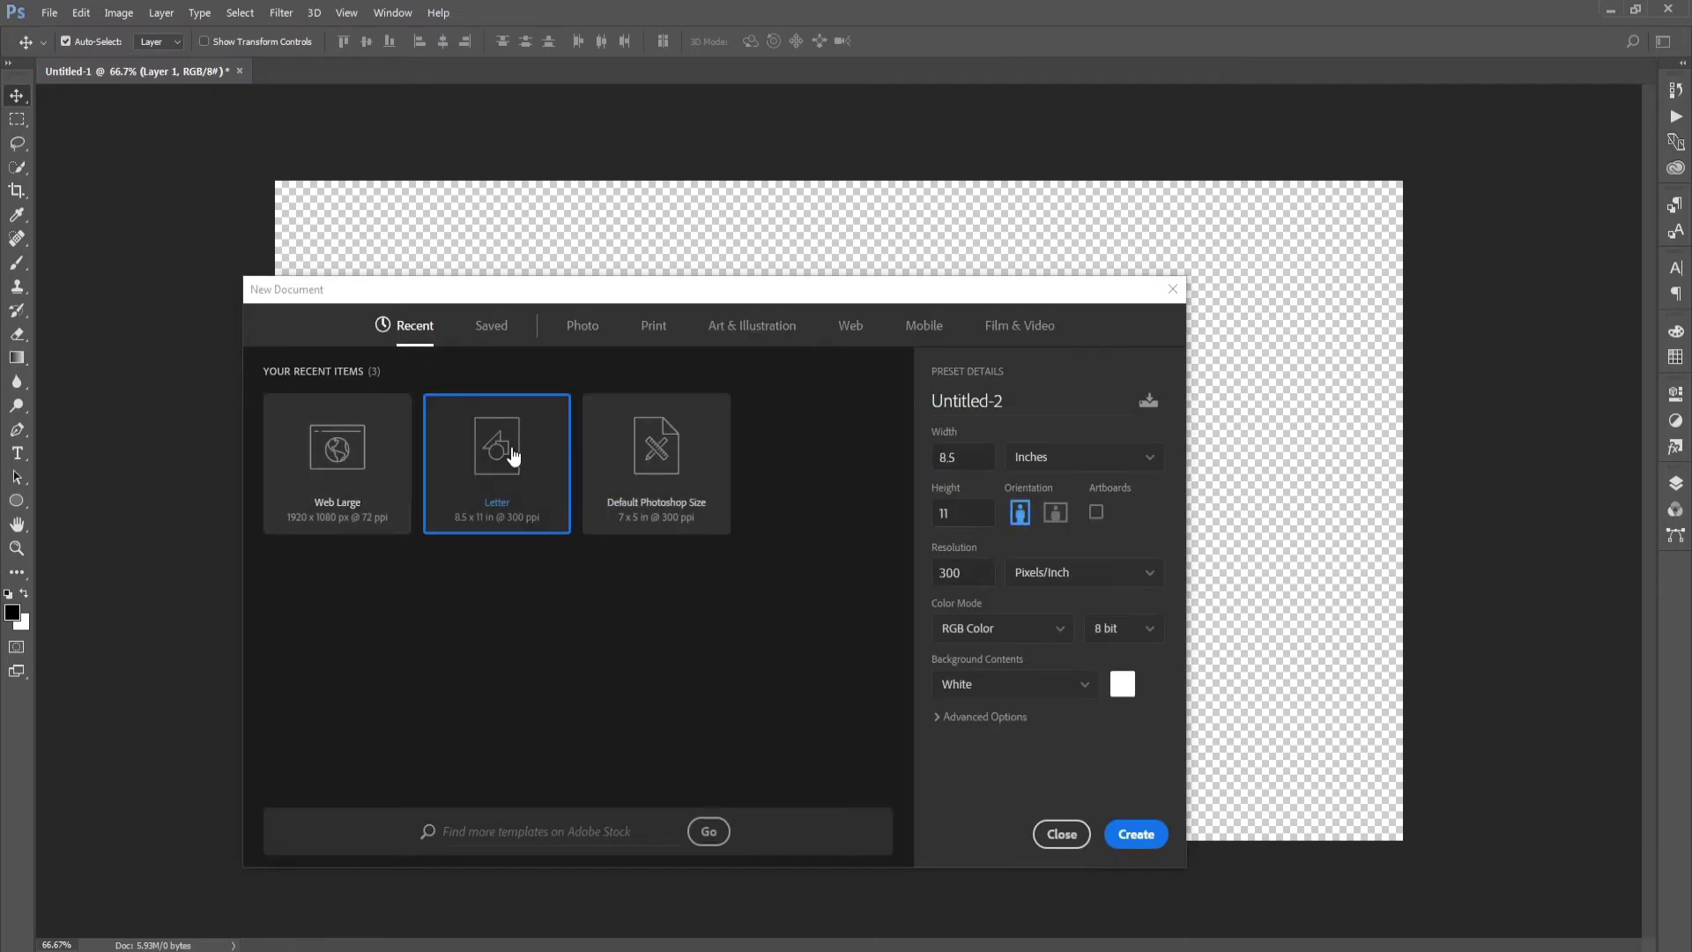
key("Return")
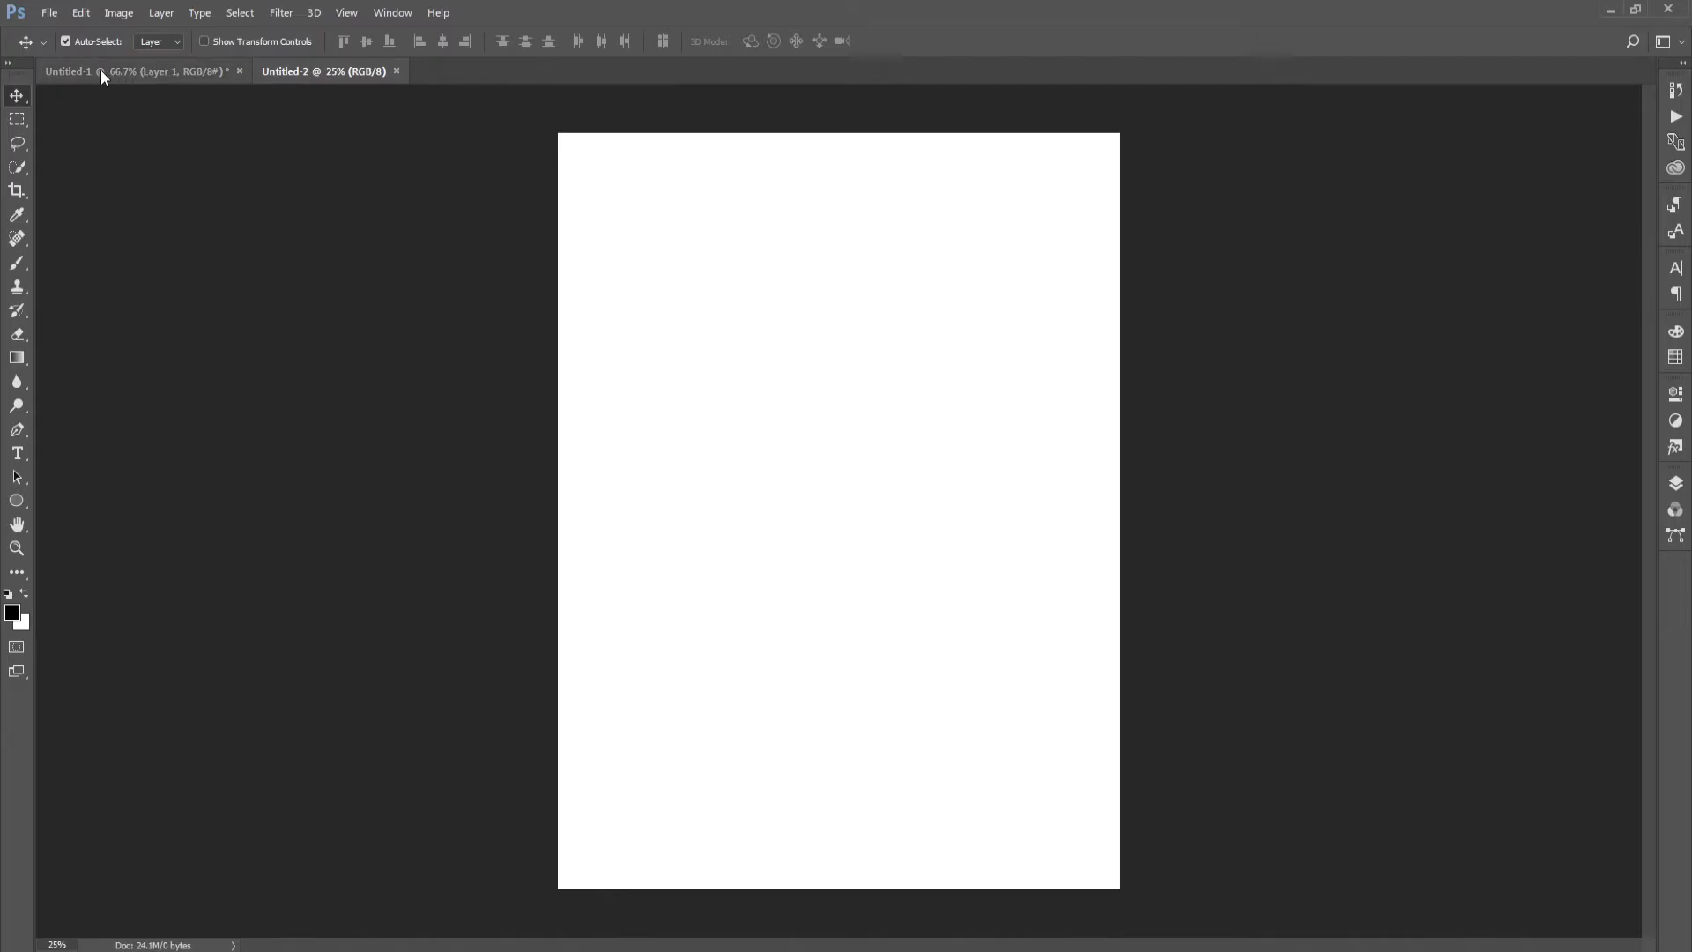
Switch between the Untitled-1 and Untitled-2 tabs, ending on Untitled-2
left_click(88, 70)
left_click(327, 70)
left_click(123, 76)
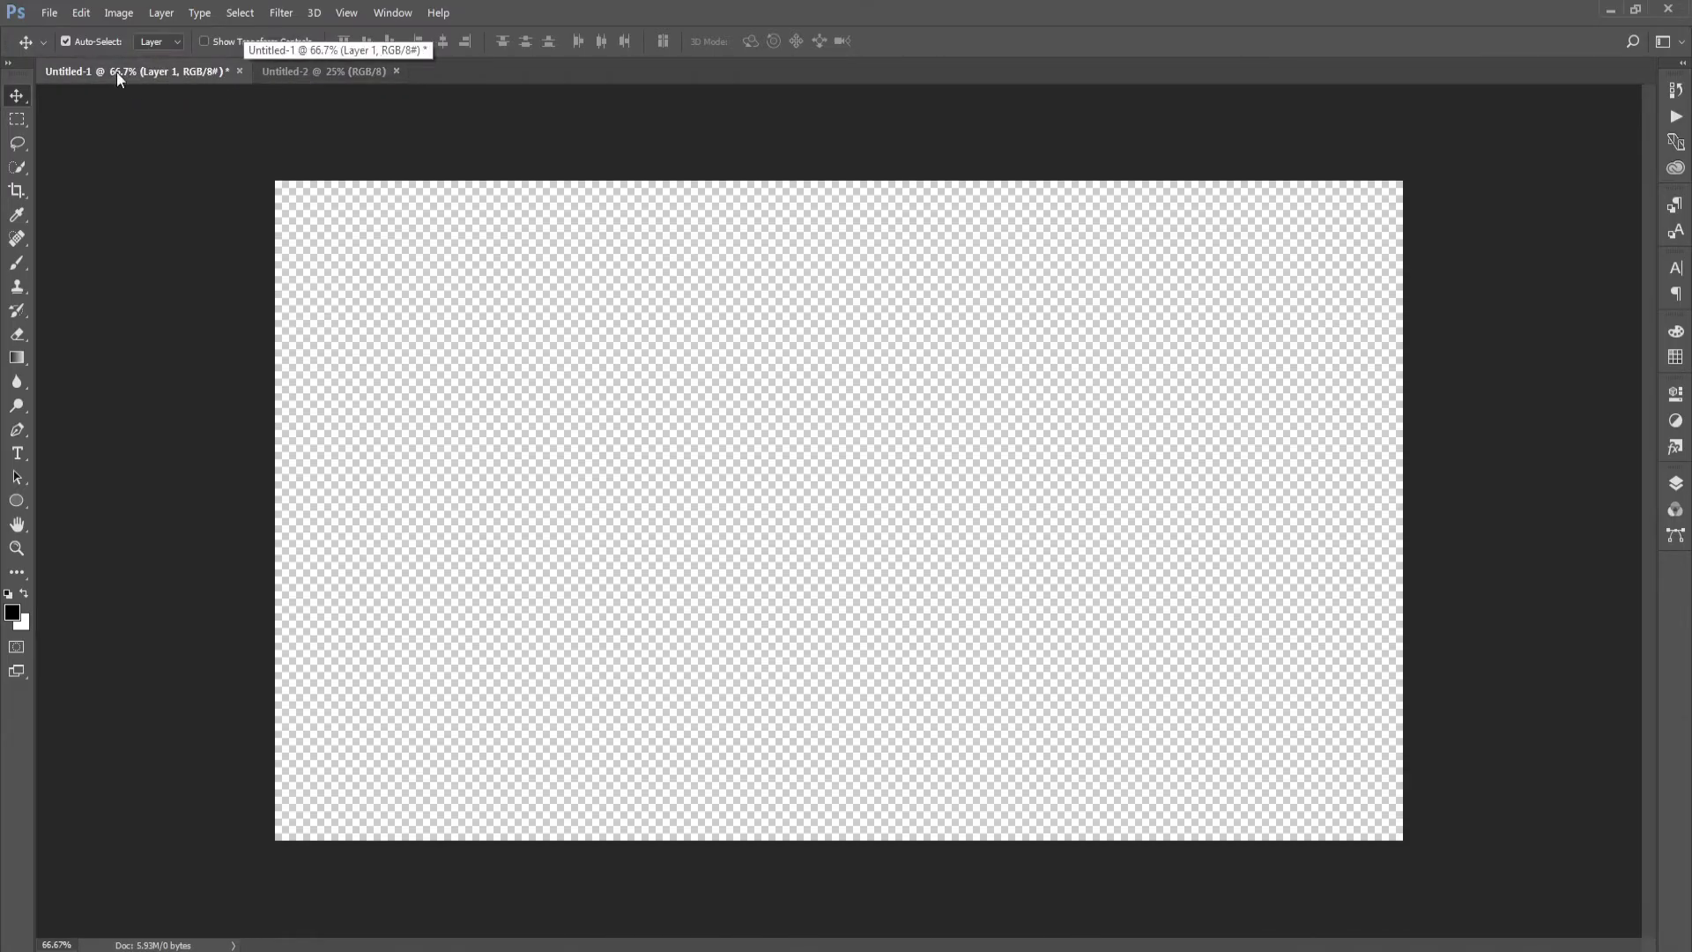
left_click(319, 73)
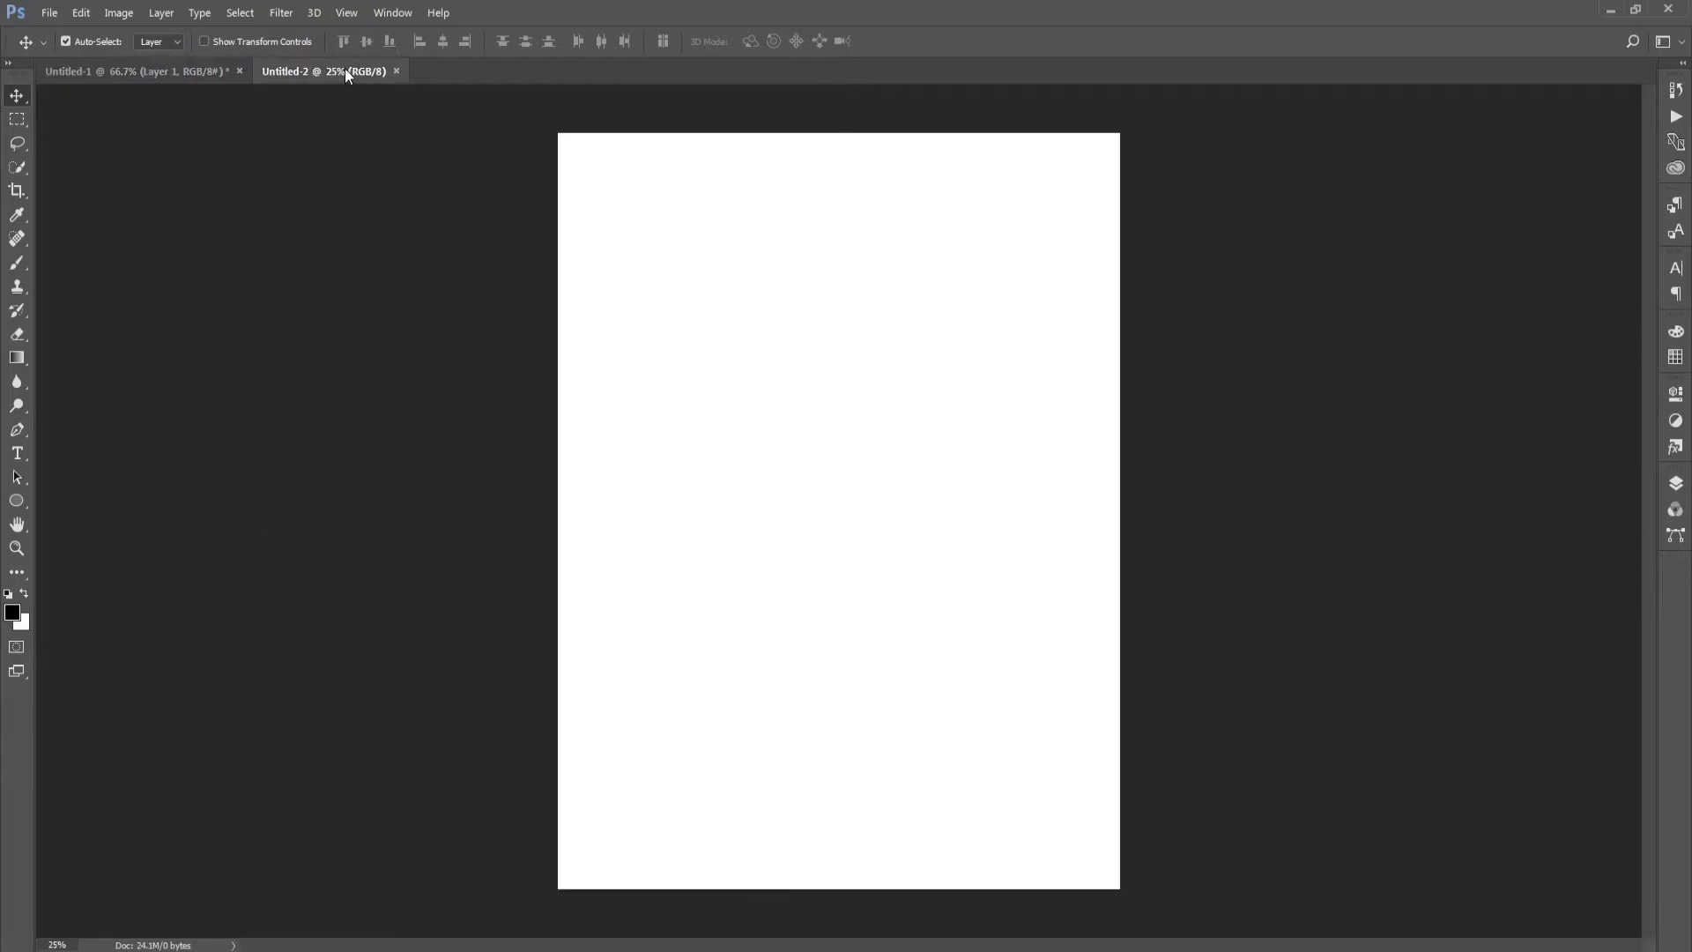
Create a Default Photoshop Size 7 x 5 in document, then return to Untitled-1
key("ctrl+n")
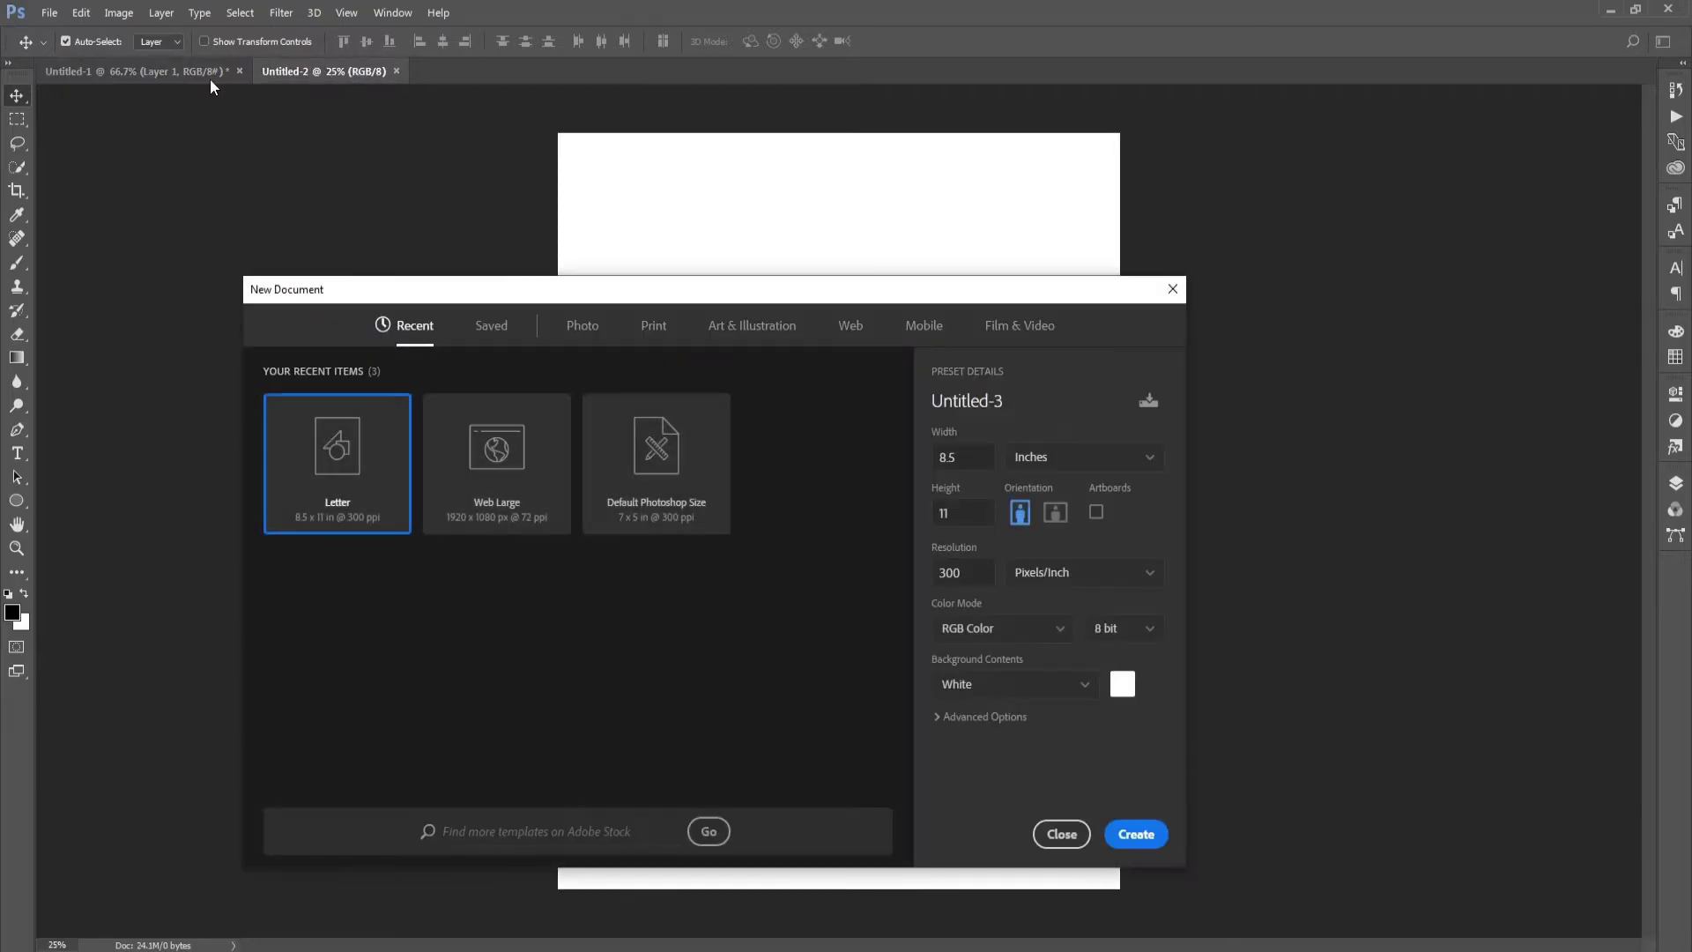
left_click(636, 457)
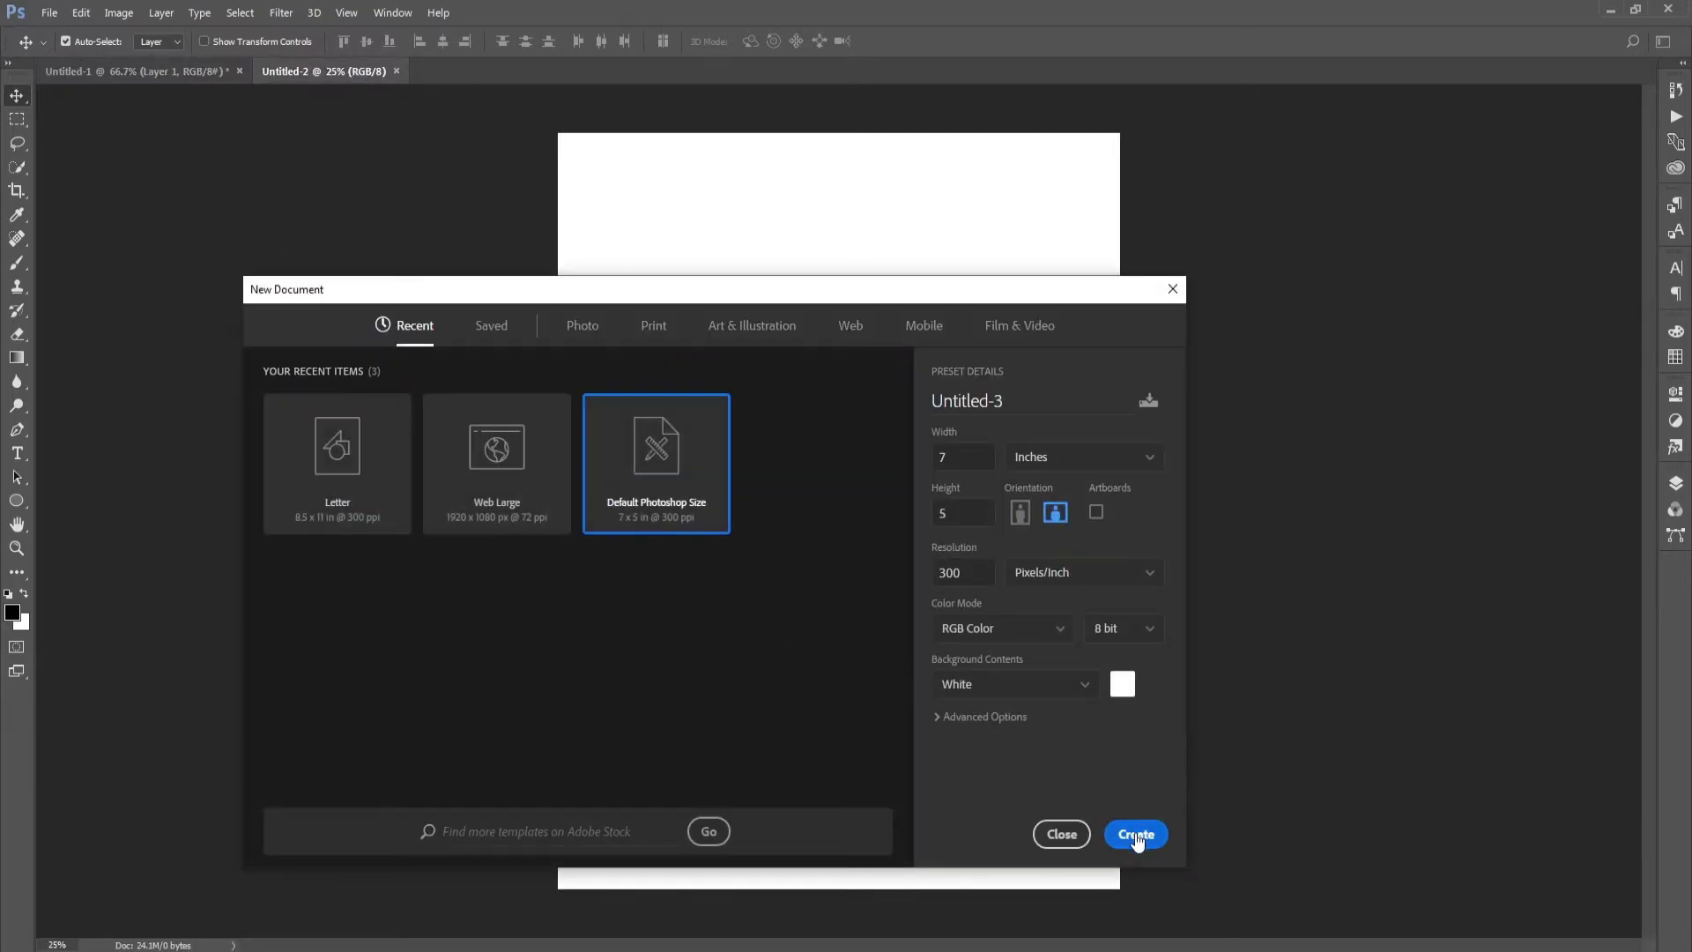
left_click(1135, 833)
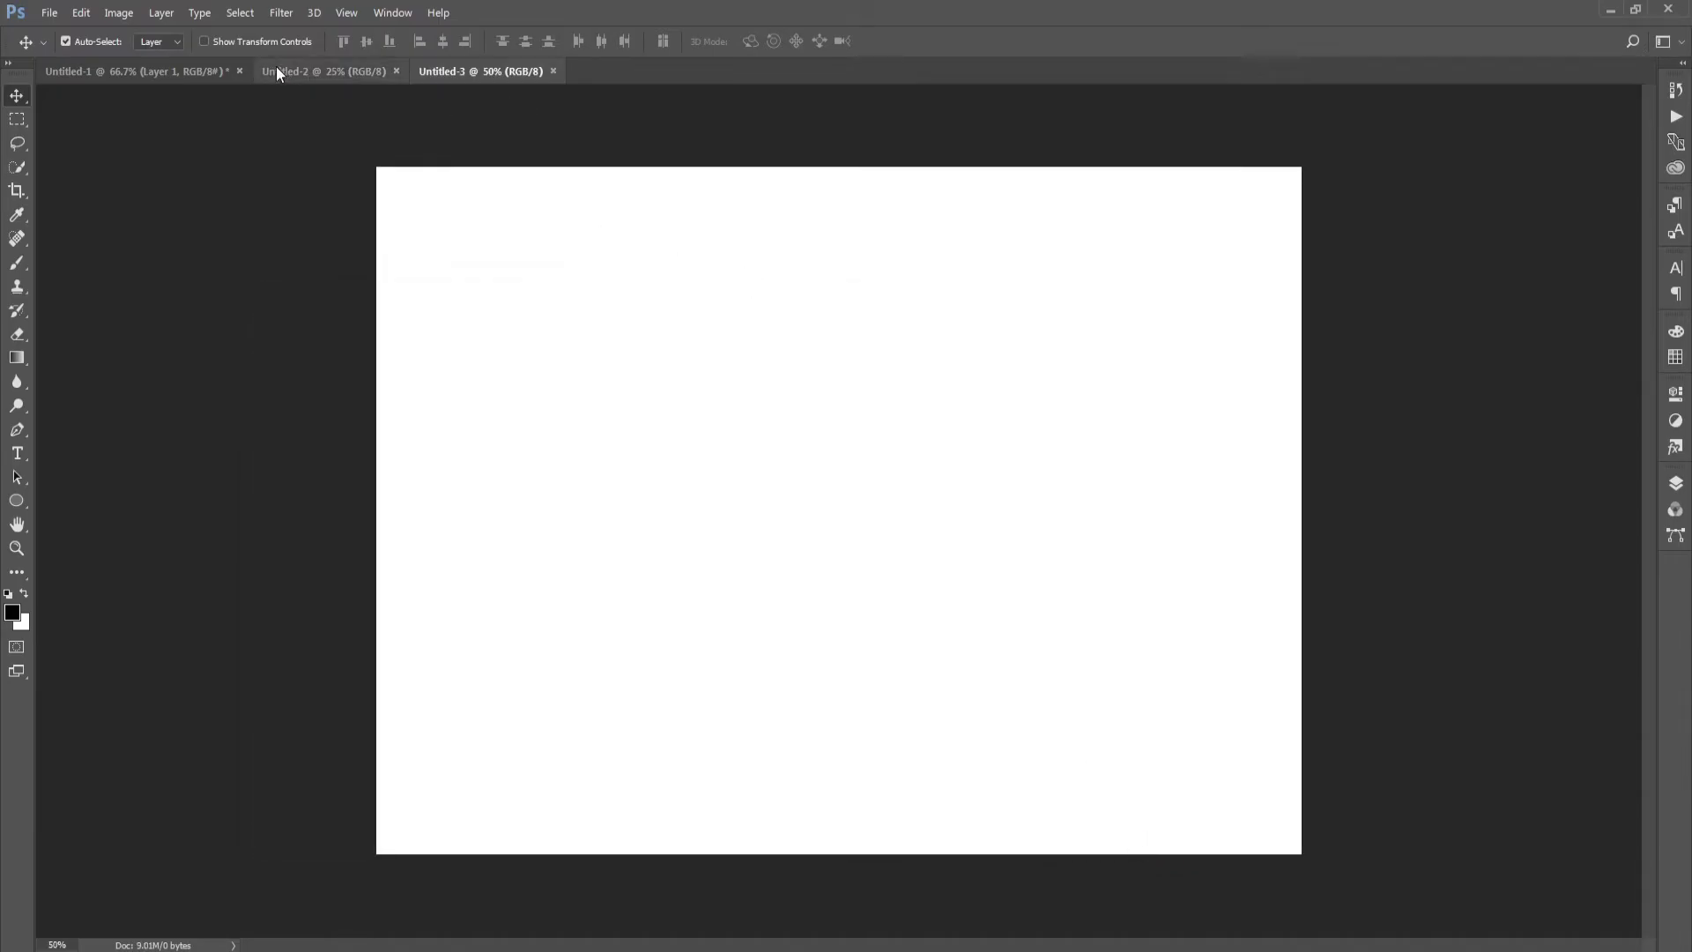
left_click(116, 70)
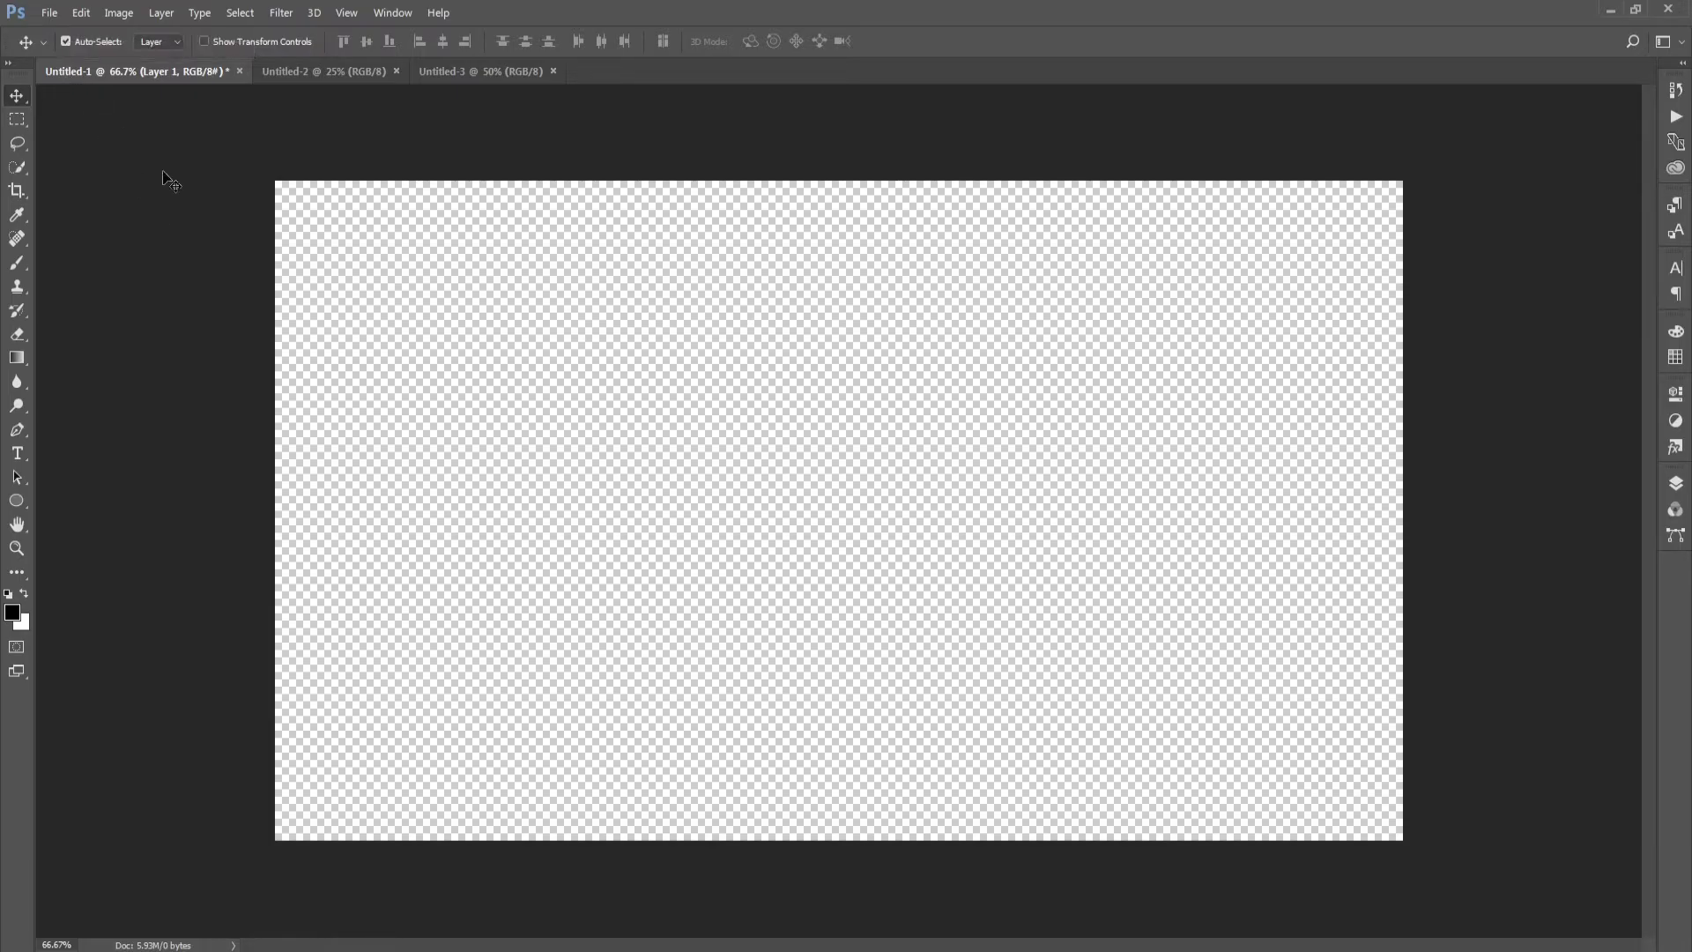
Save Untitled-1 to the Desktop as Photoshop file 'Part 4.psd', accepting the compatibility option
key("ctrl+s")
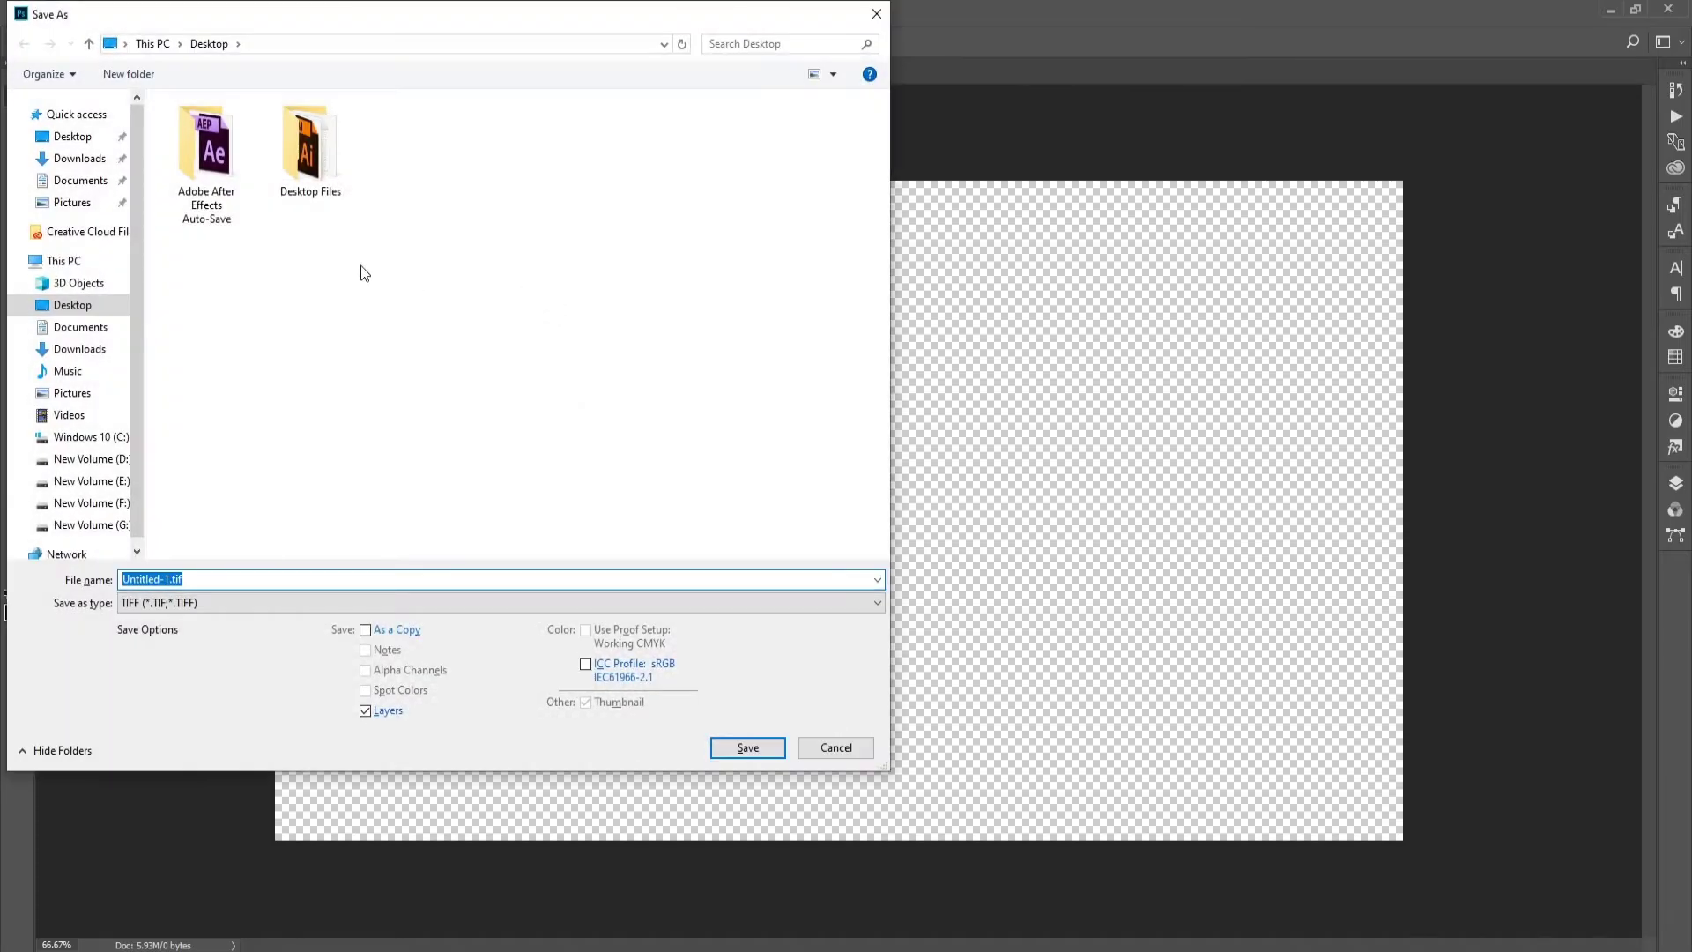
left_click(72, 136)
left_click(191, 582)
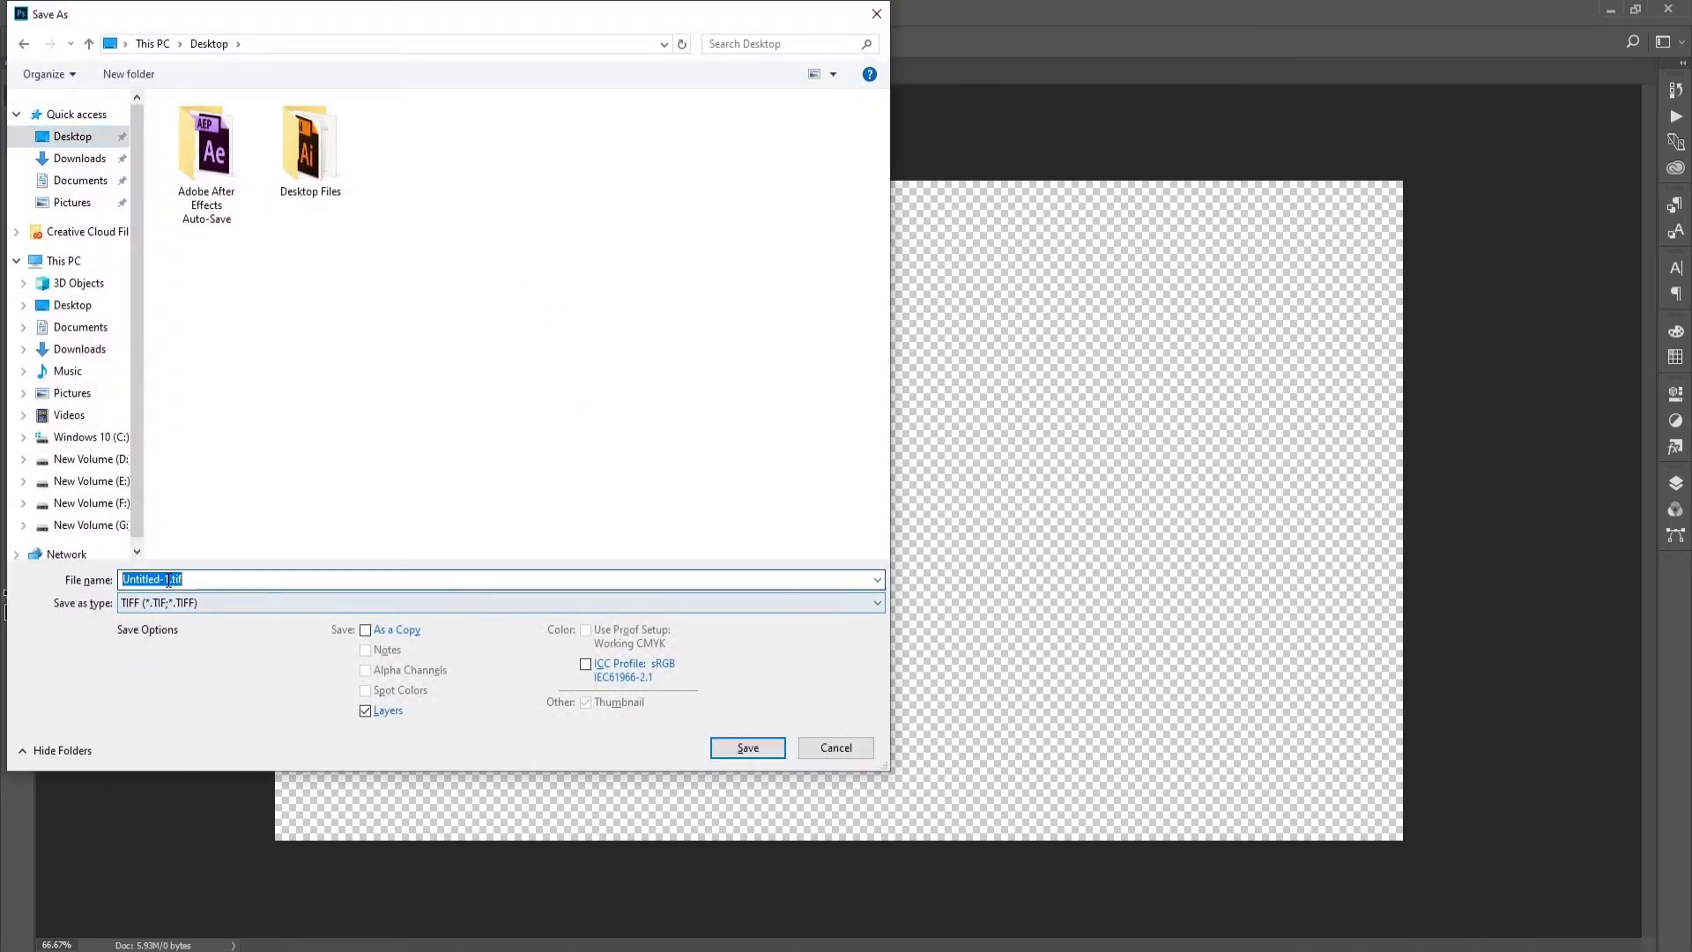
left_click(210, 602)
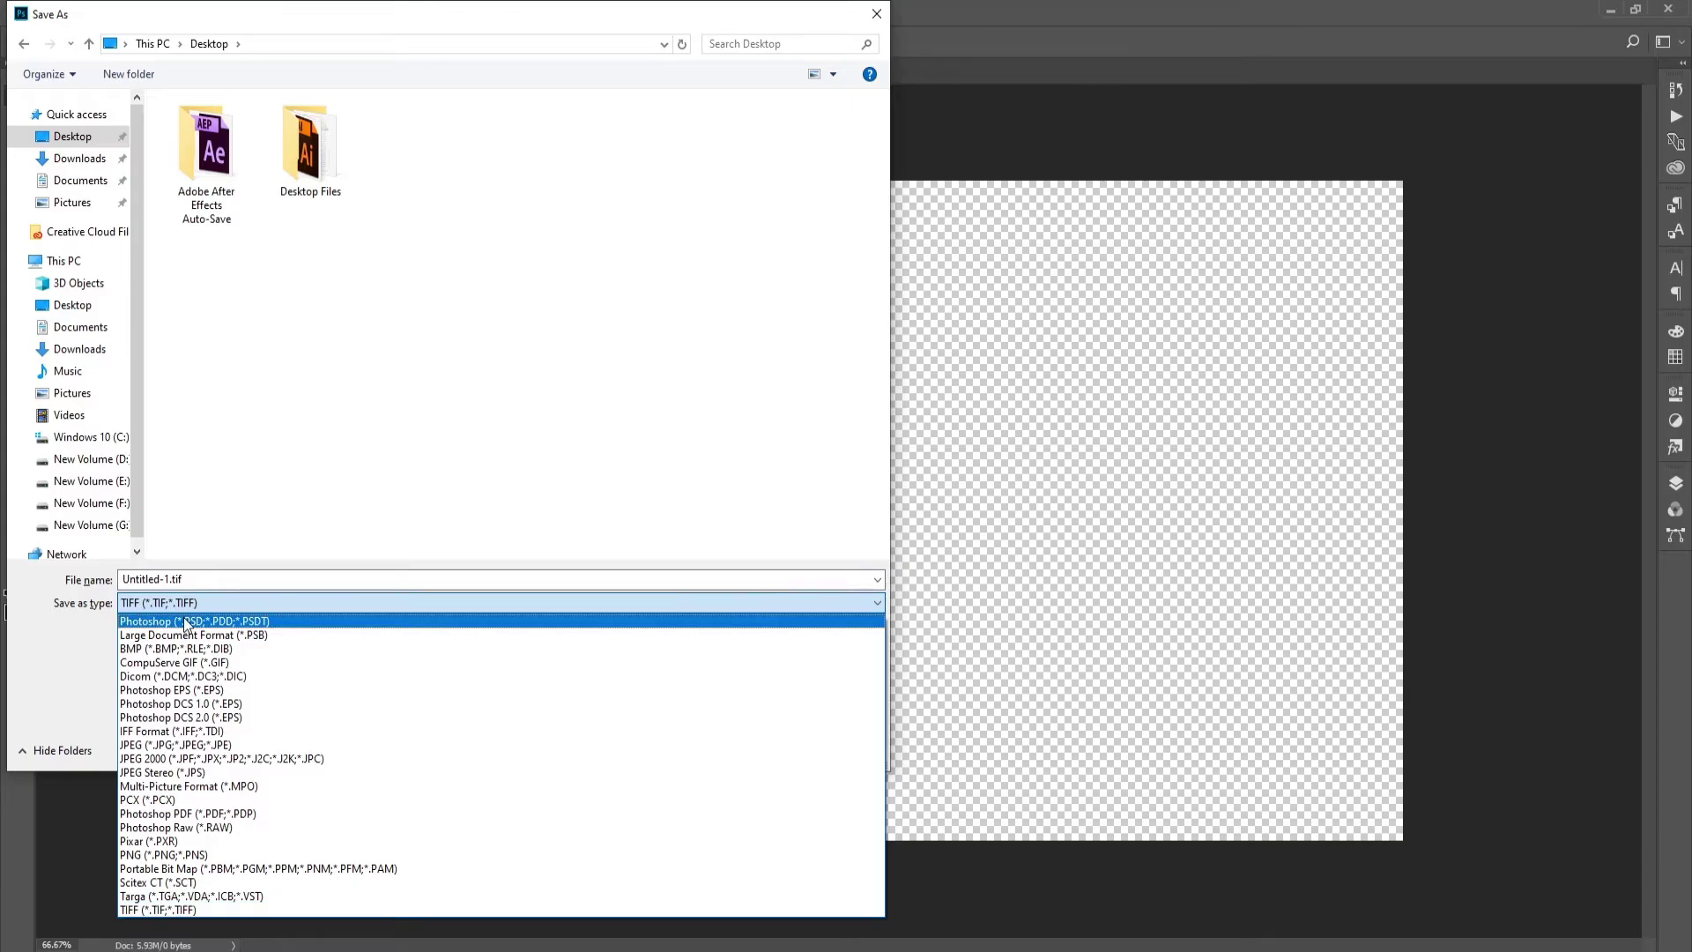
left_click(185, 615)
left_click(168, 581)
key("shift+Home")
type("Part 4")
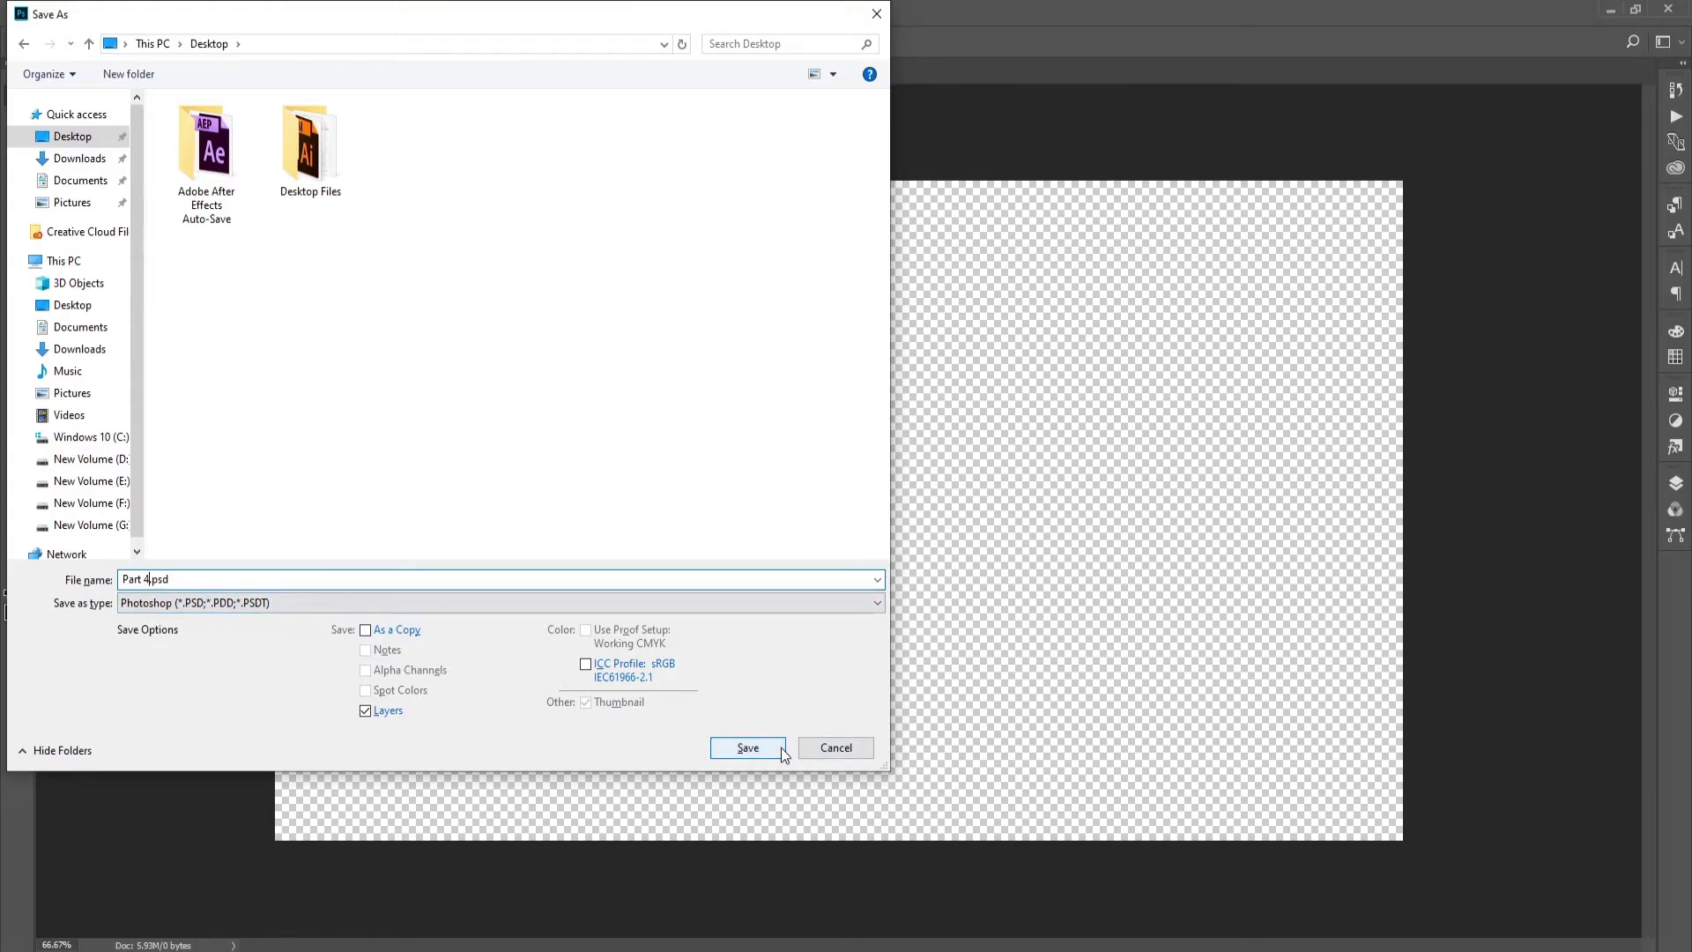
left_click(774, 747)
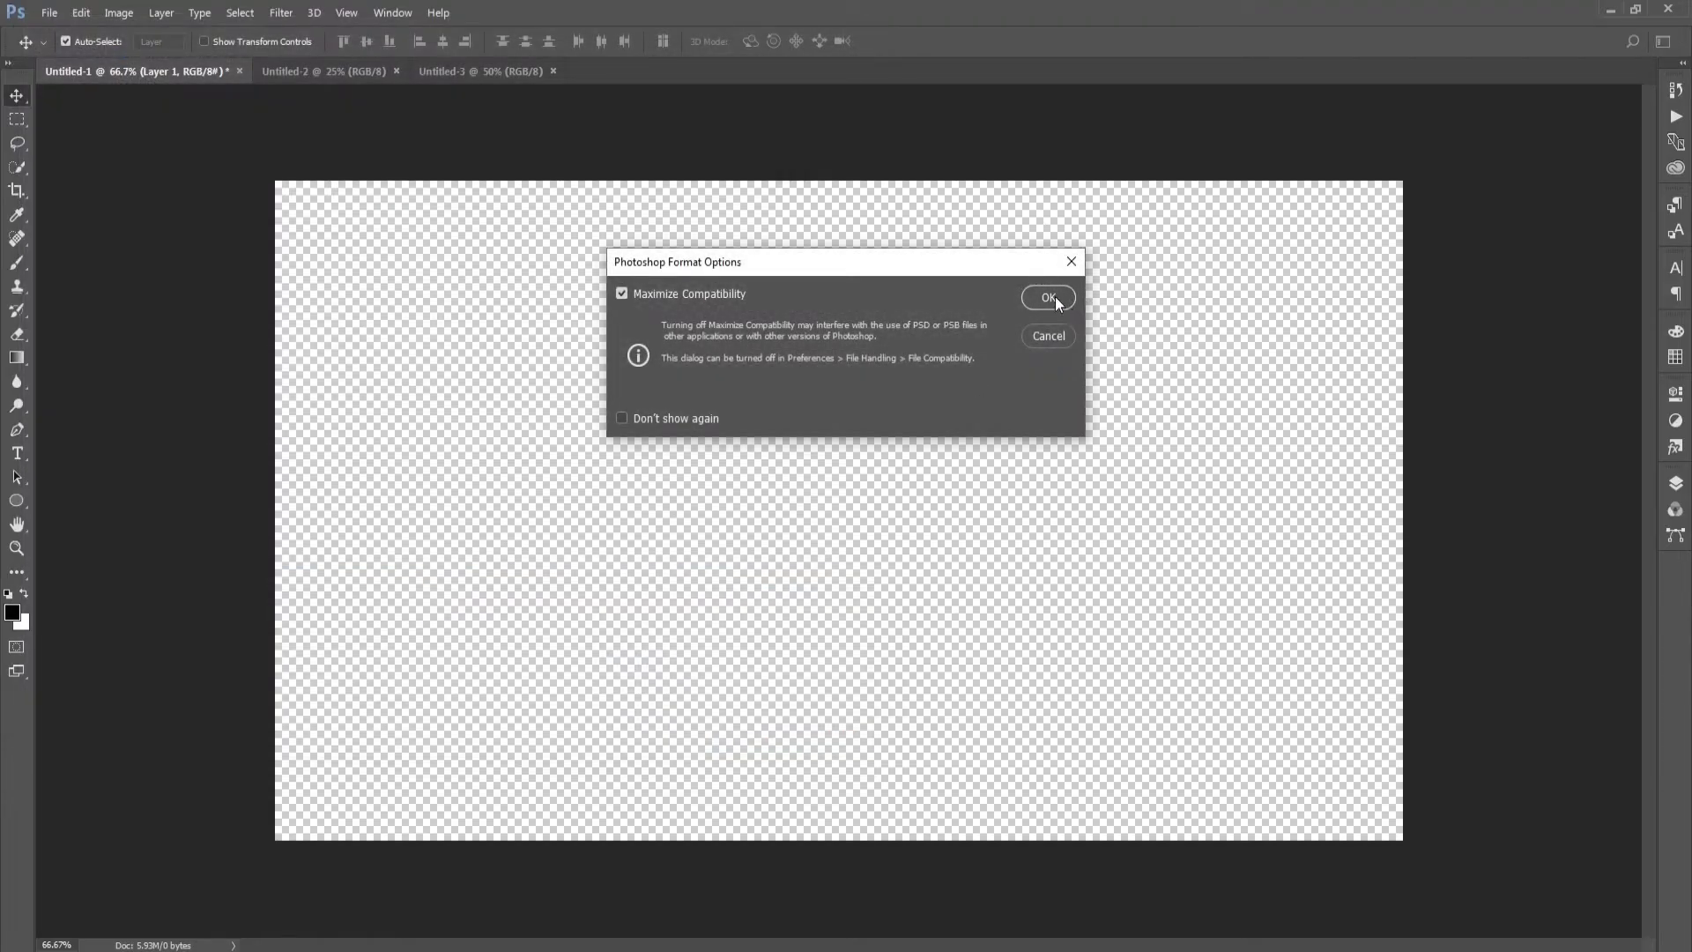
left_click(1048, 298)
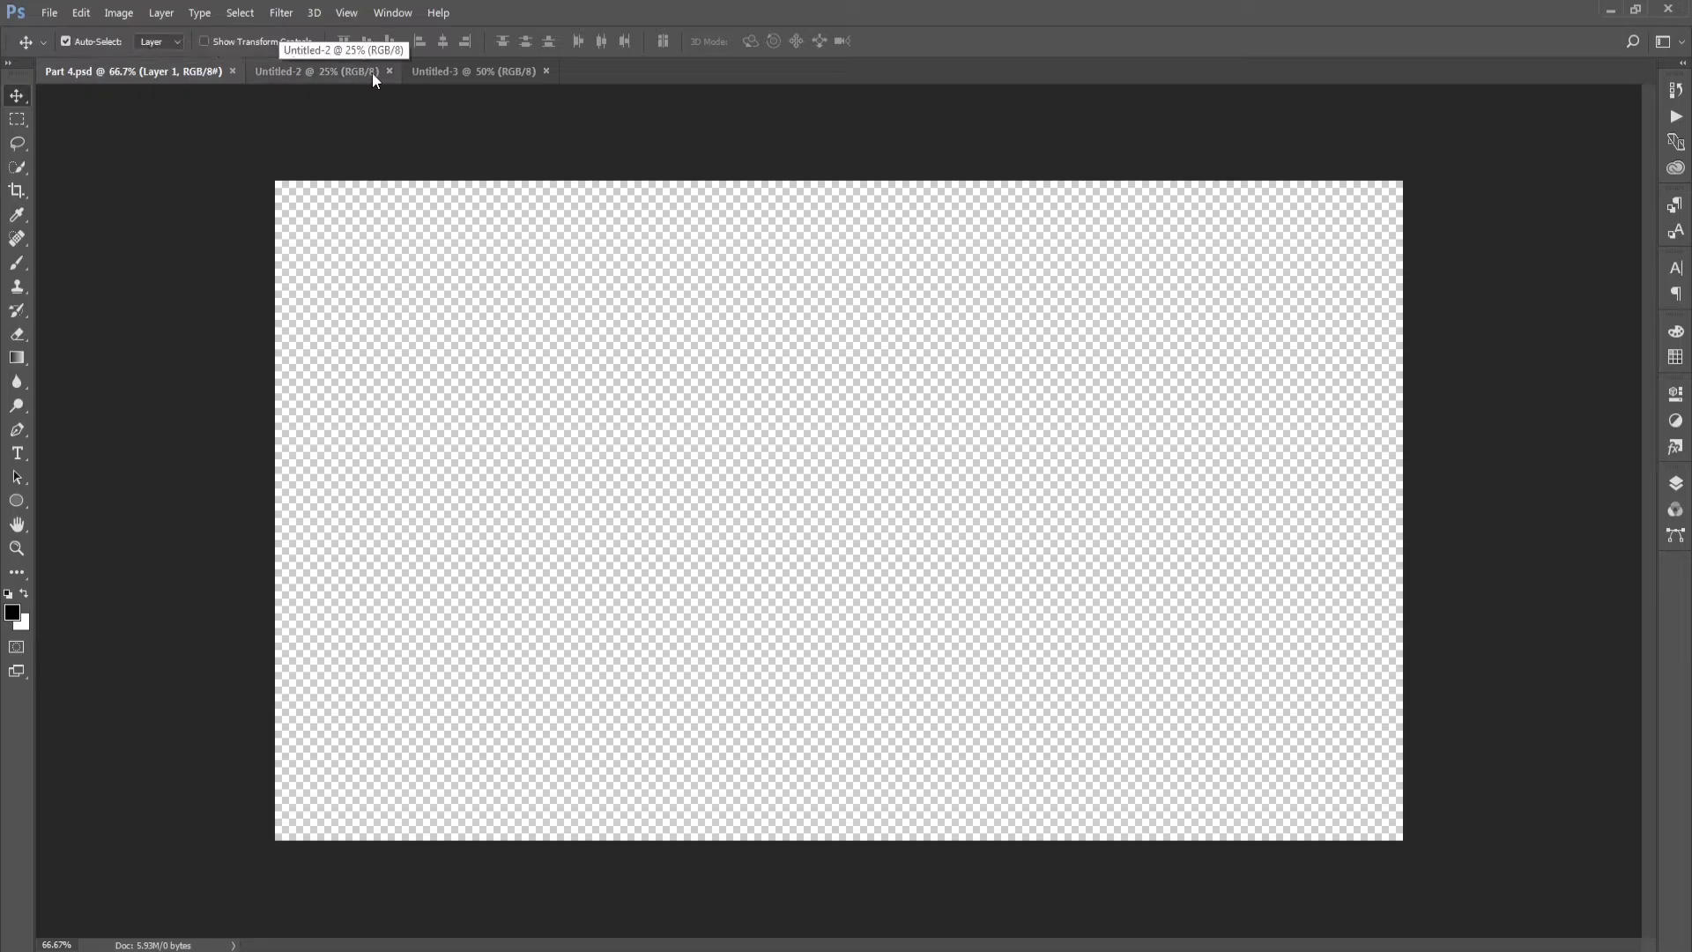
Switch from Untitled-2 to Part 4.psd and back to Untitled-2
left_click(309, 76)
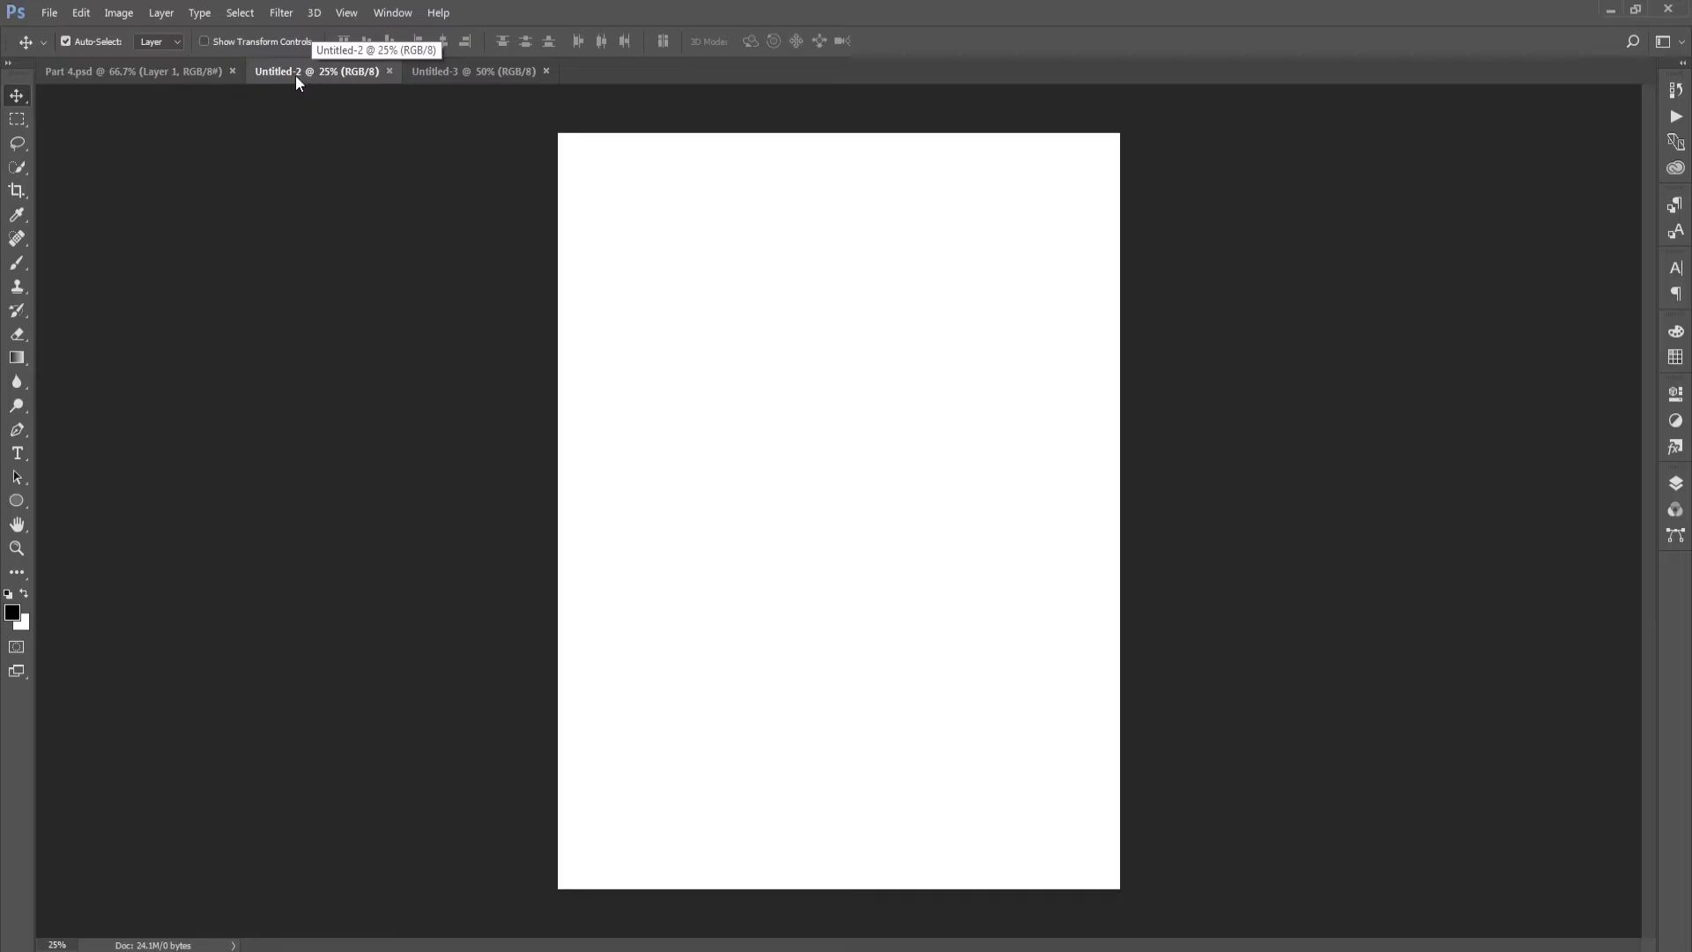
left_click(124, 71)
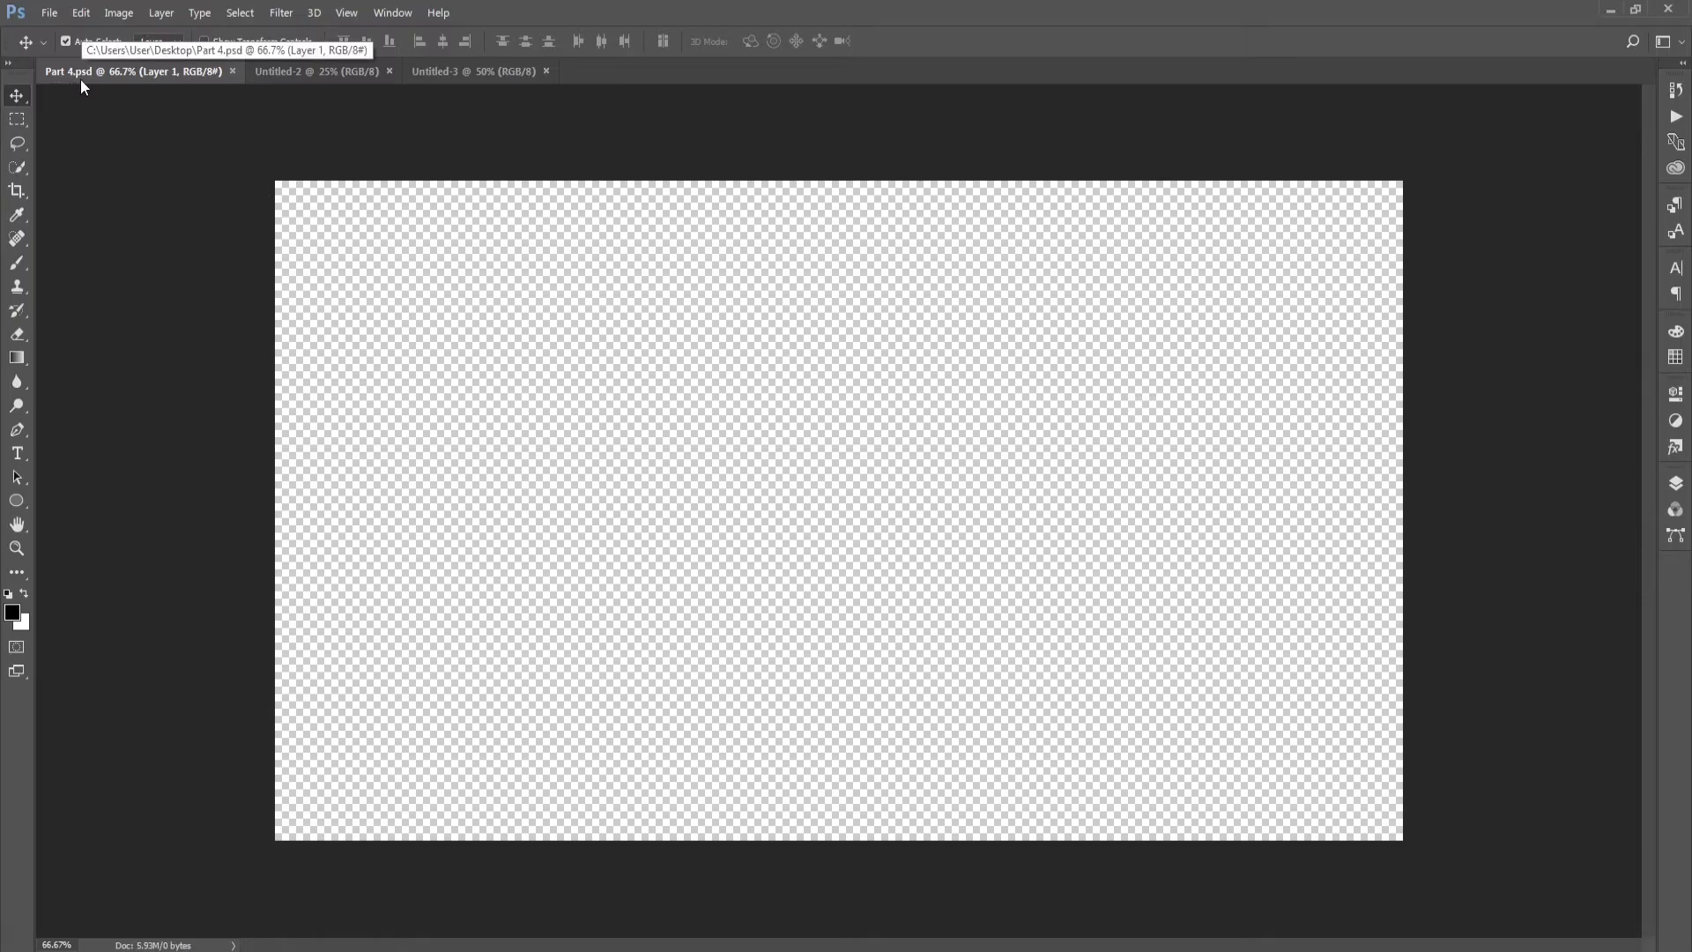
left_click(299, 70)
key("ctrl")
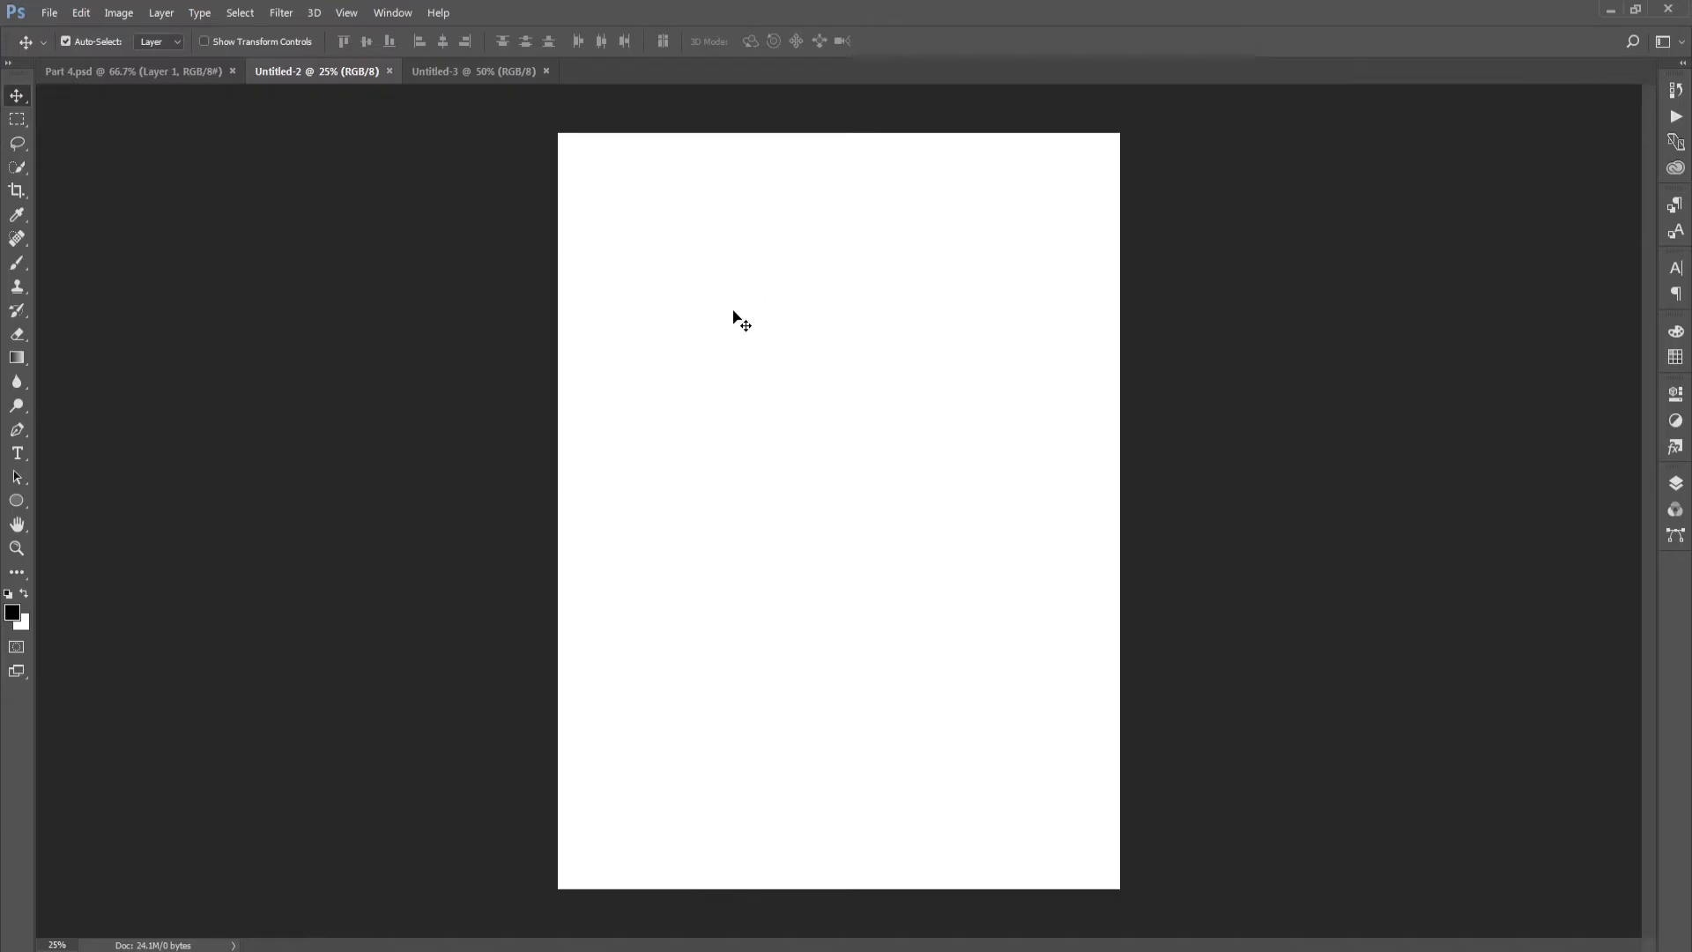
Draw a black ellipse in the upper half of the Letter page
key("u")
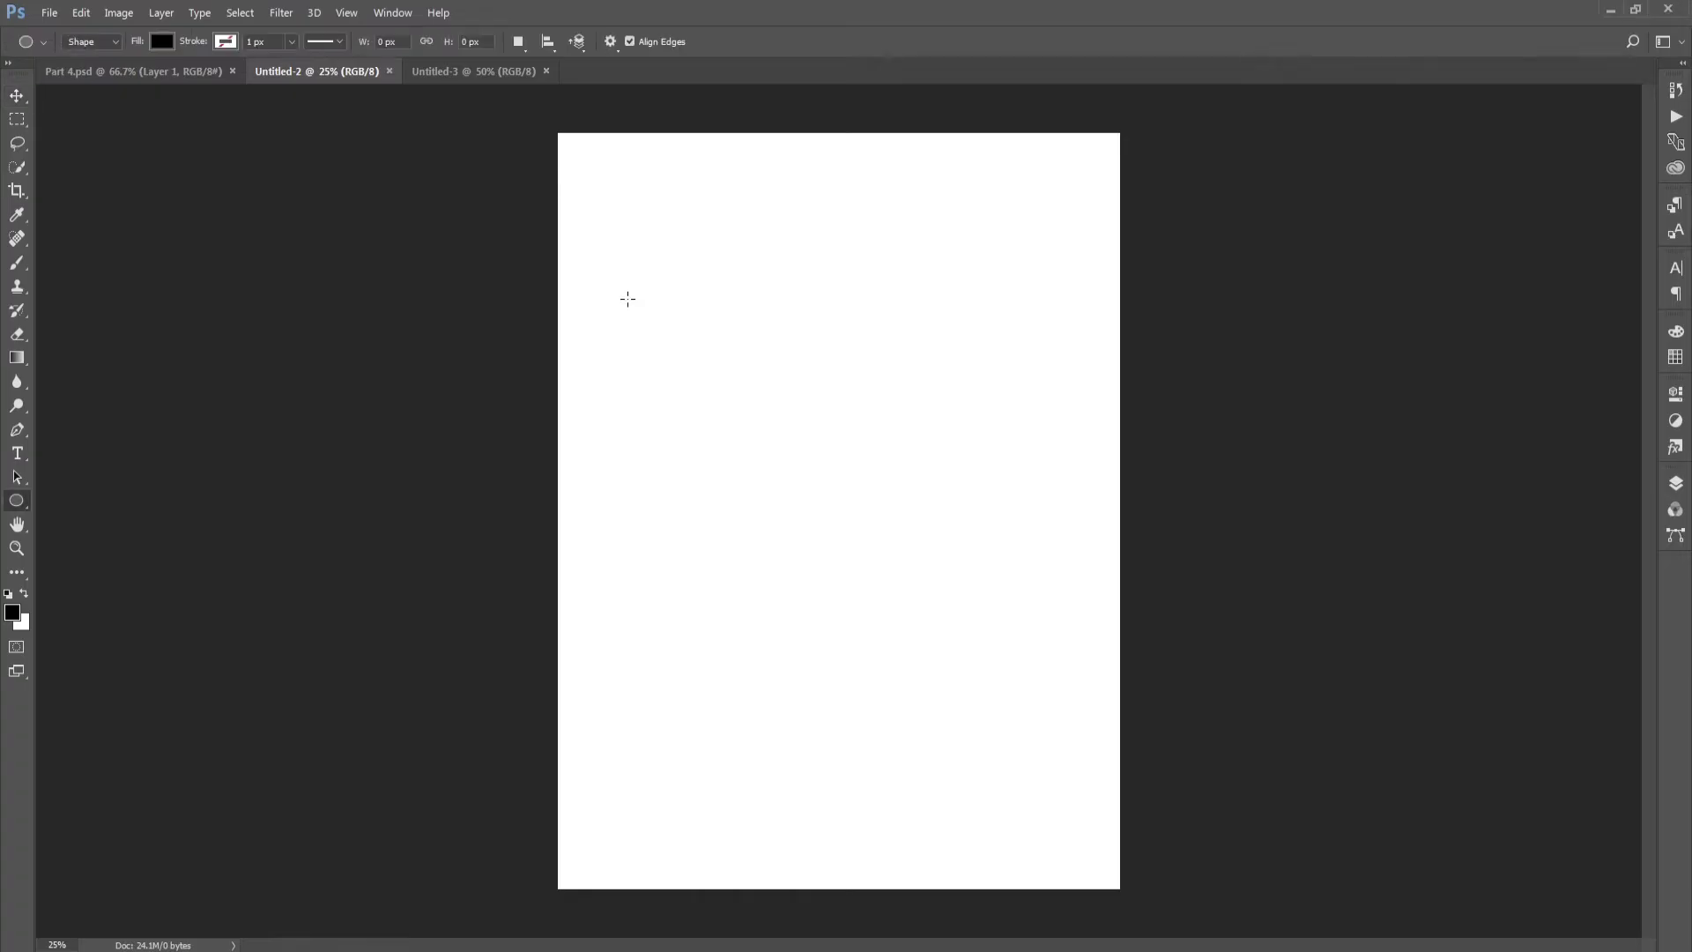
left_click_drag(627, 299, 936, 474)
left_click(24, 93)
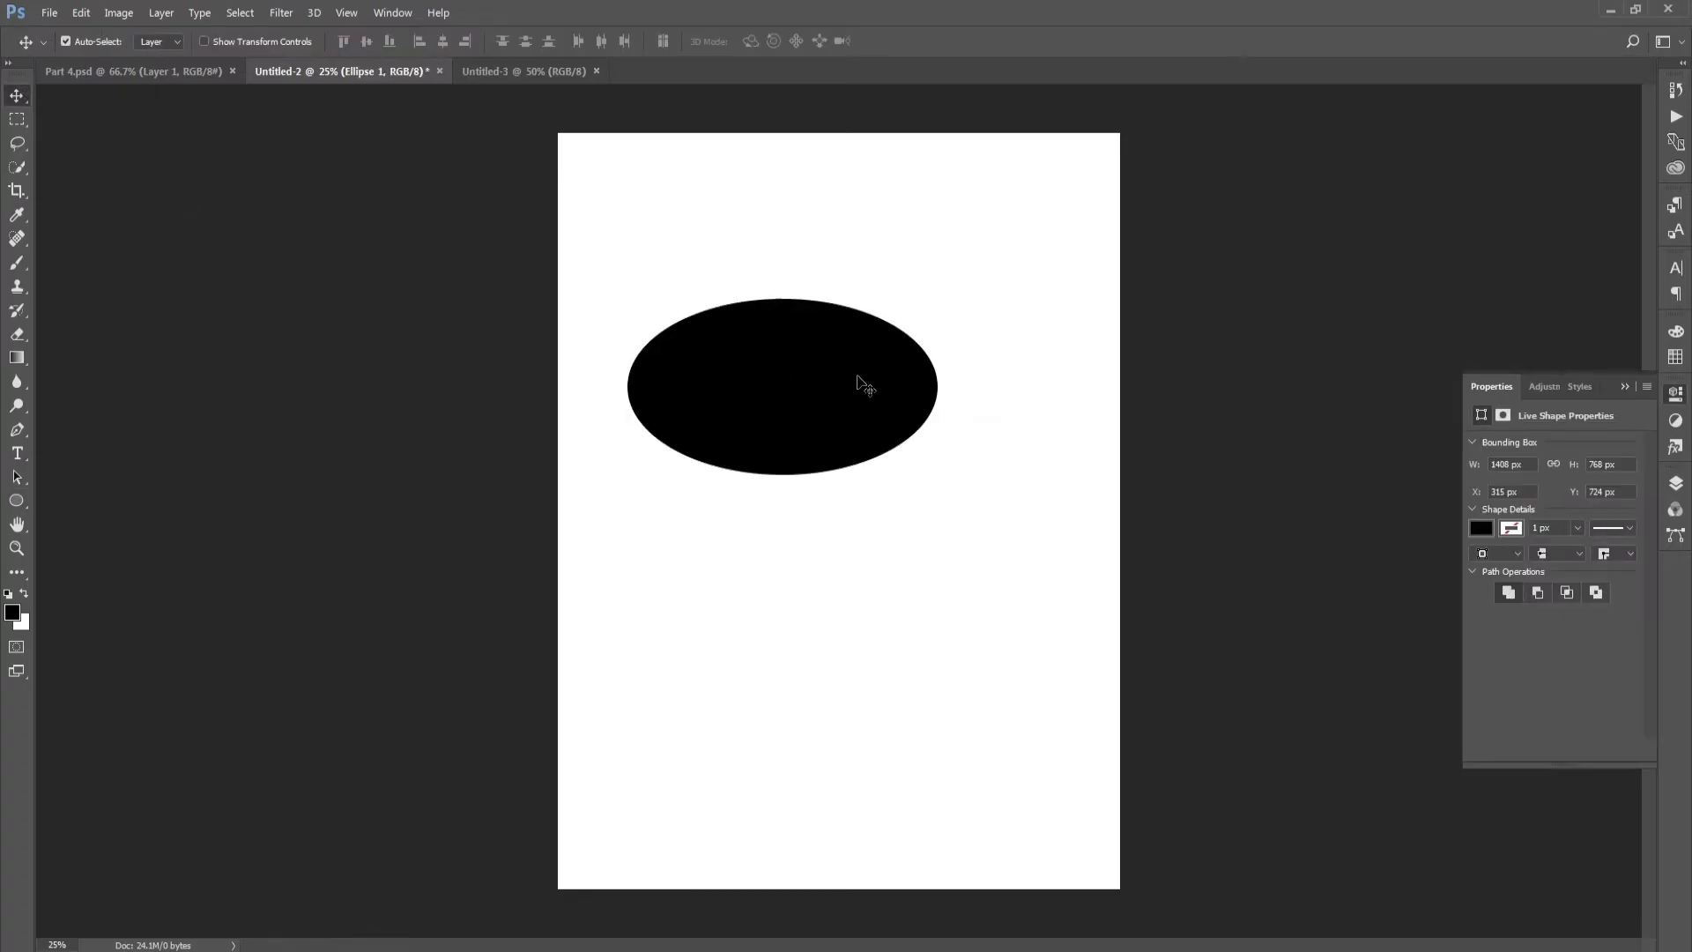
Save it to the Desktop as TIFF 'Part 4-1.tif' with default options, then show Untitled-3
key("ctrl+s")
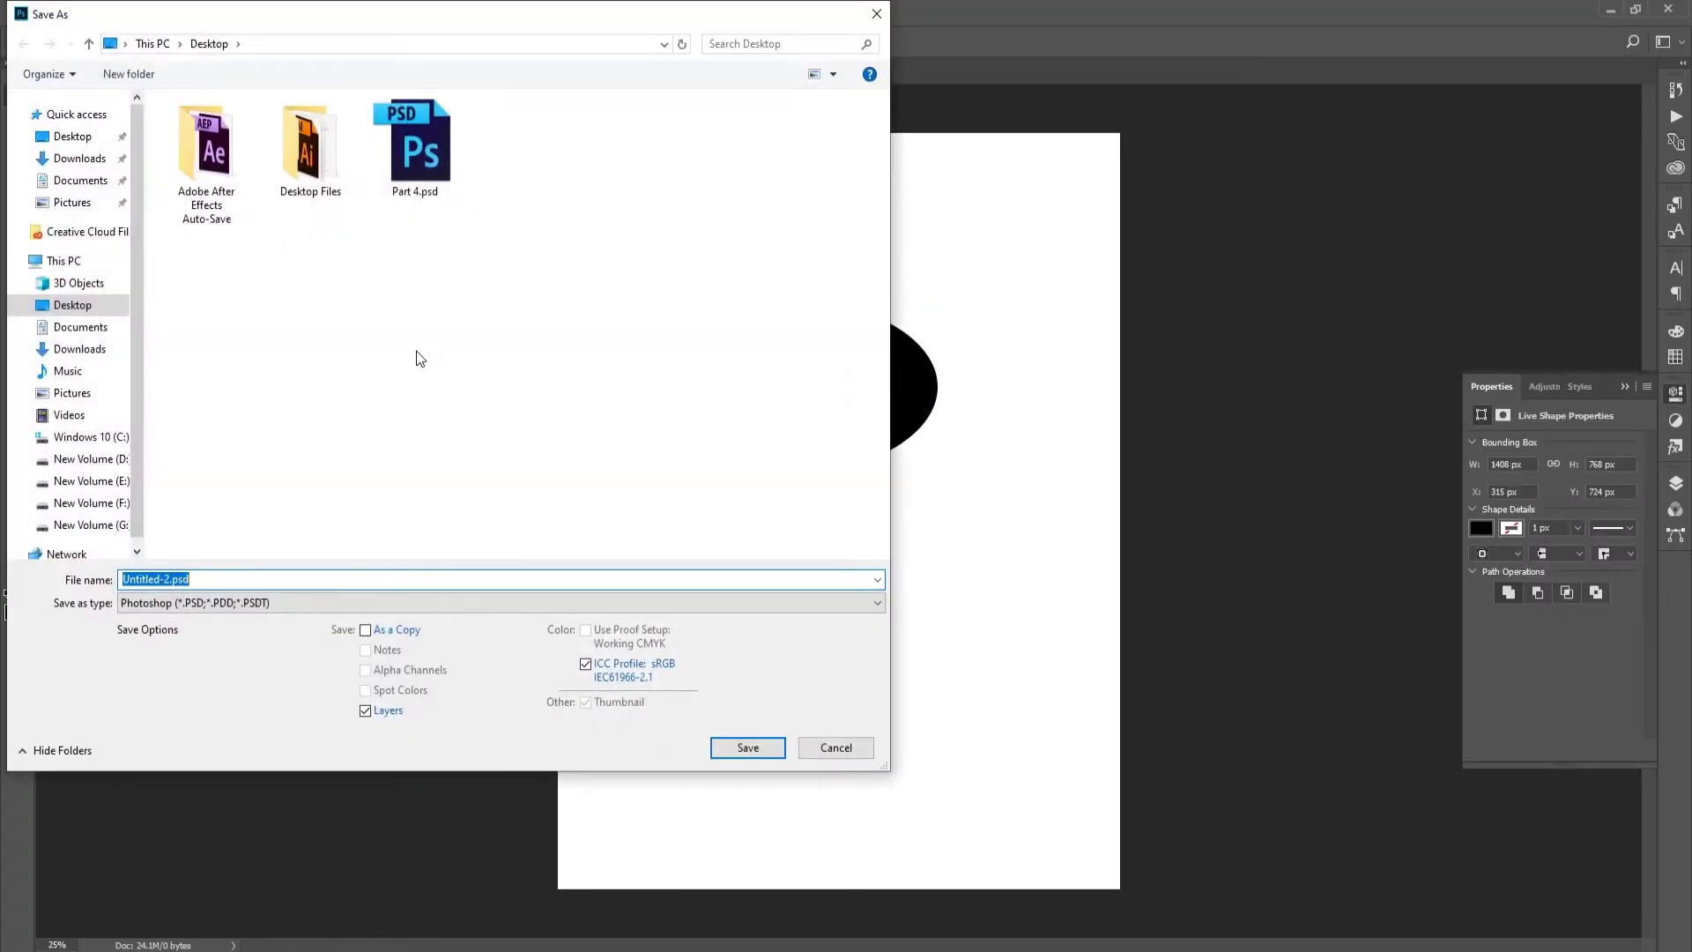
left_click(168, 579)
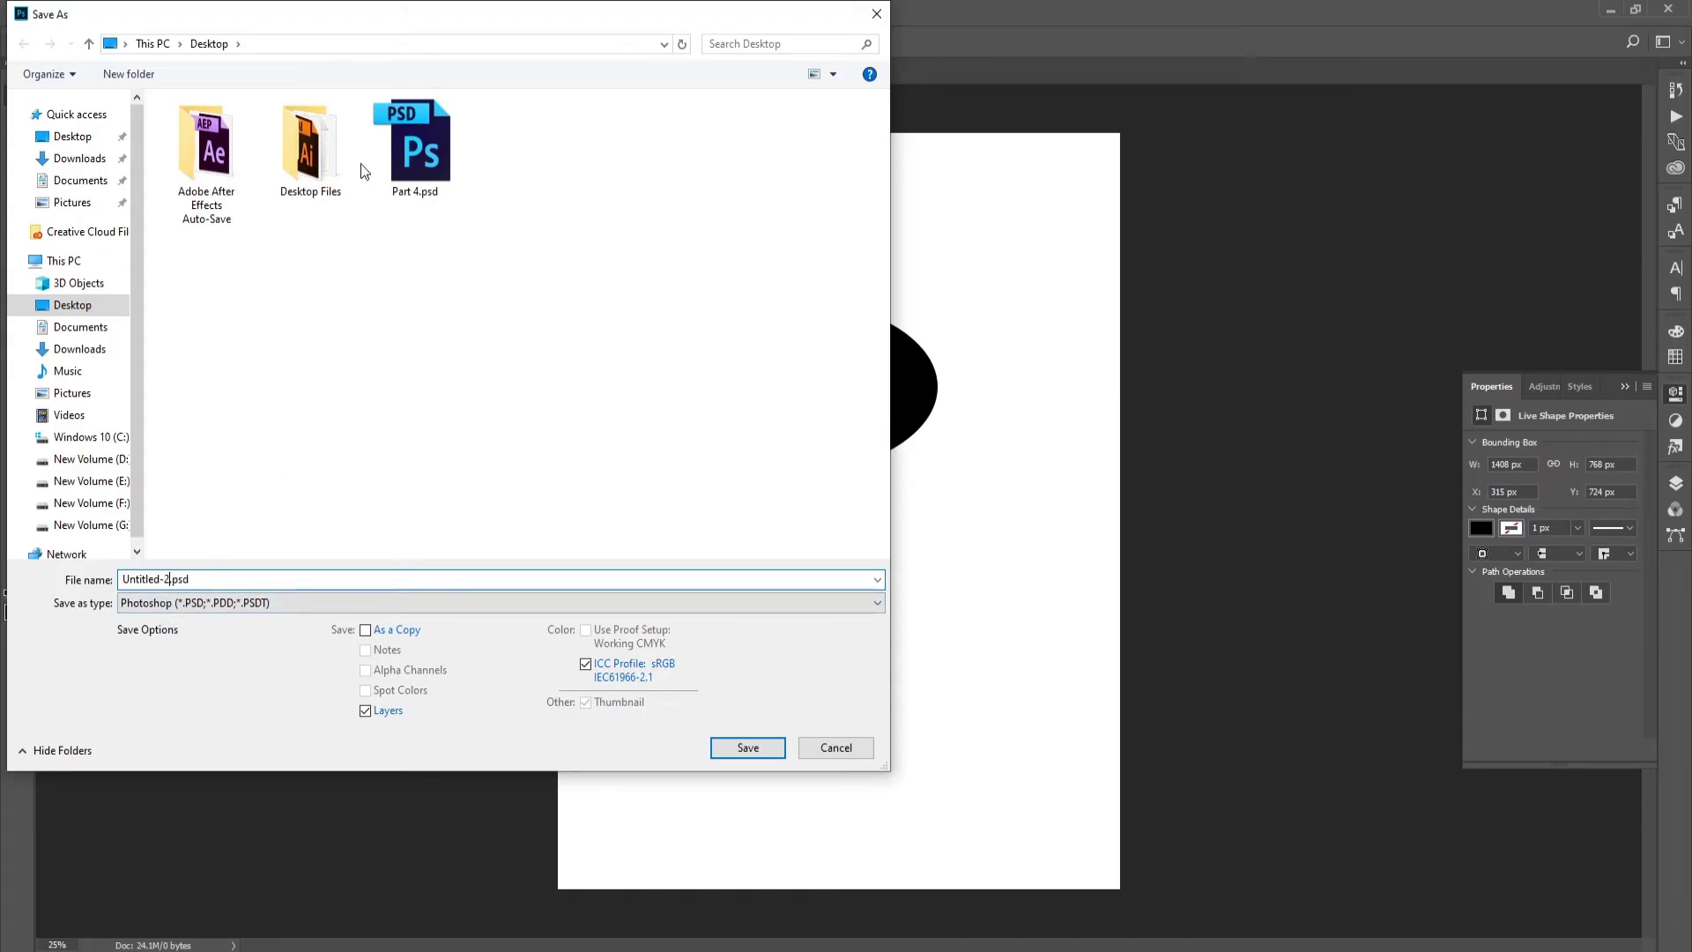
left_click(414, 146)
left_click(176, 579)
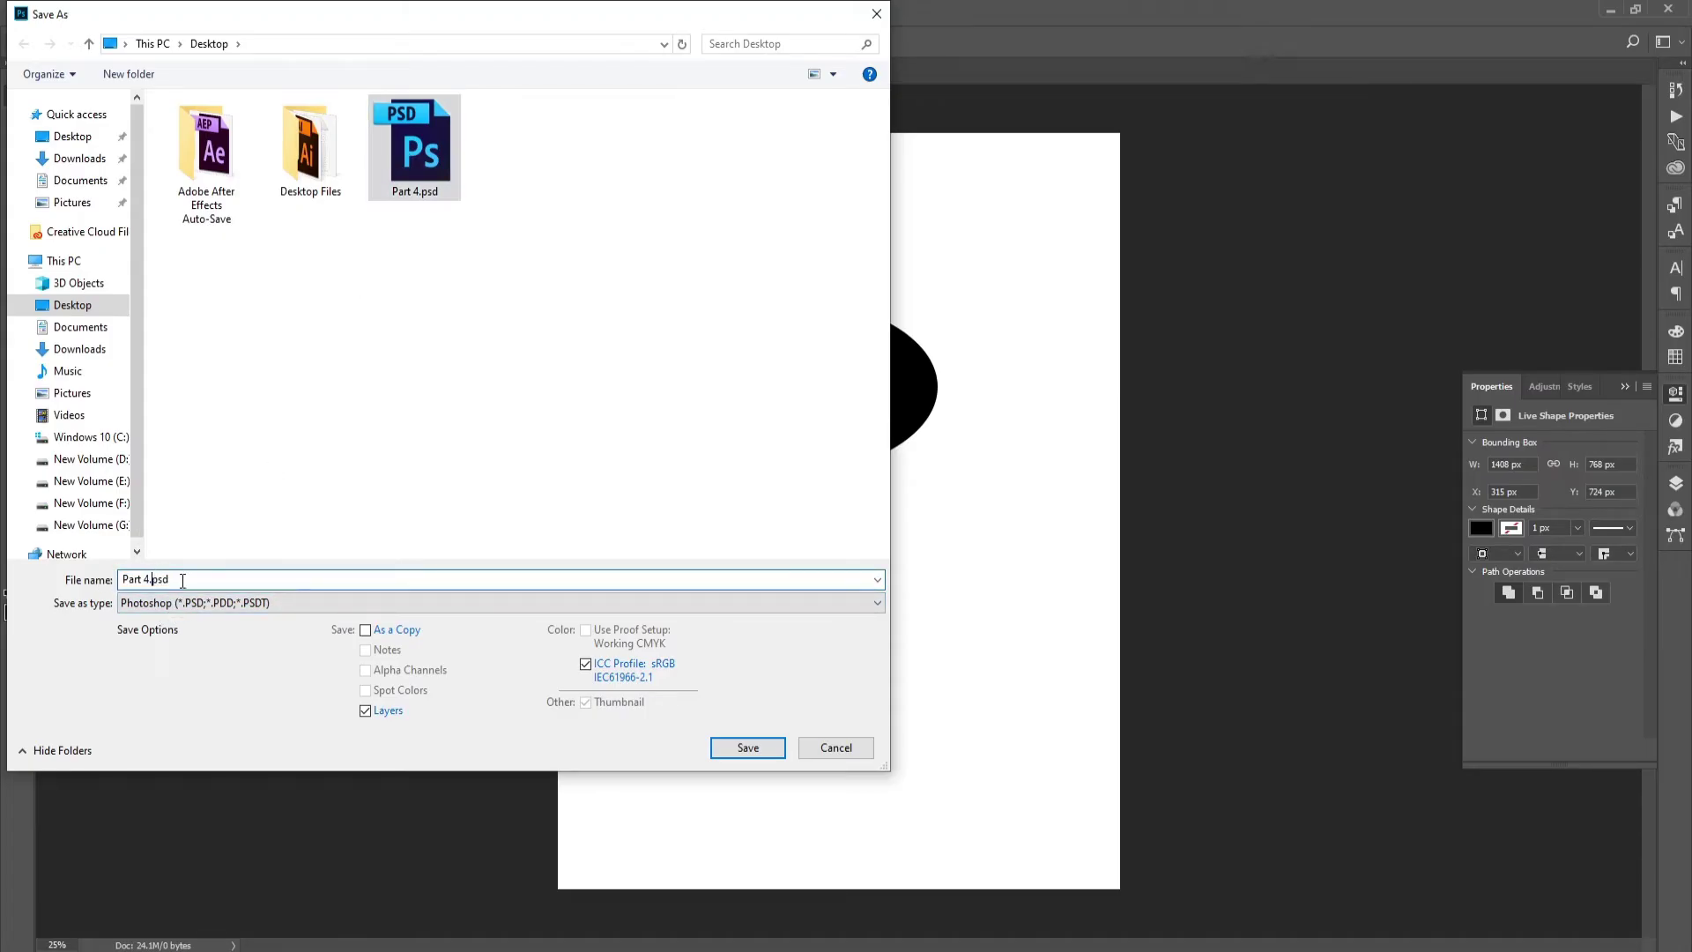
type("-1")
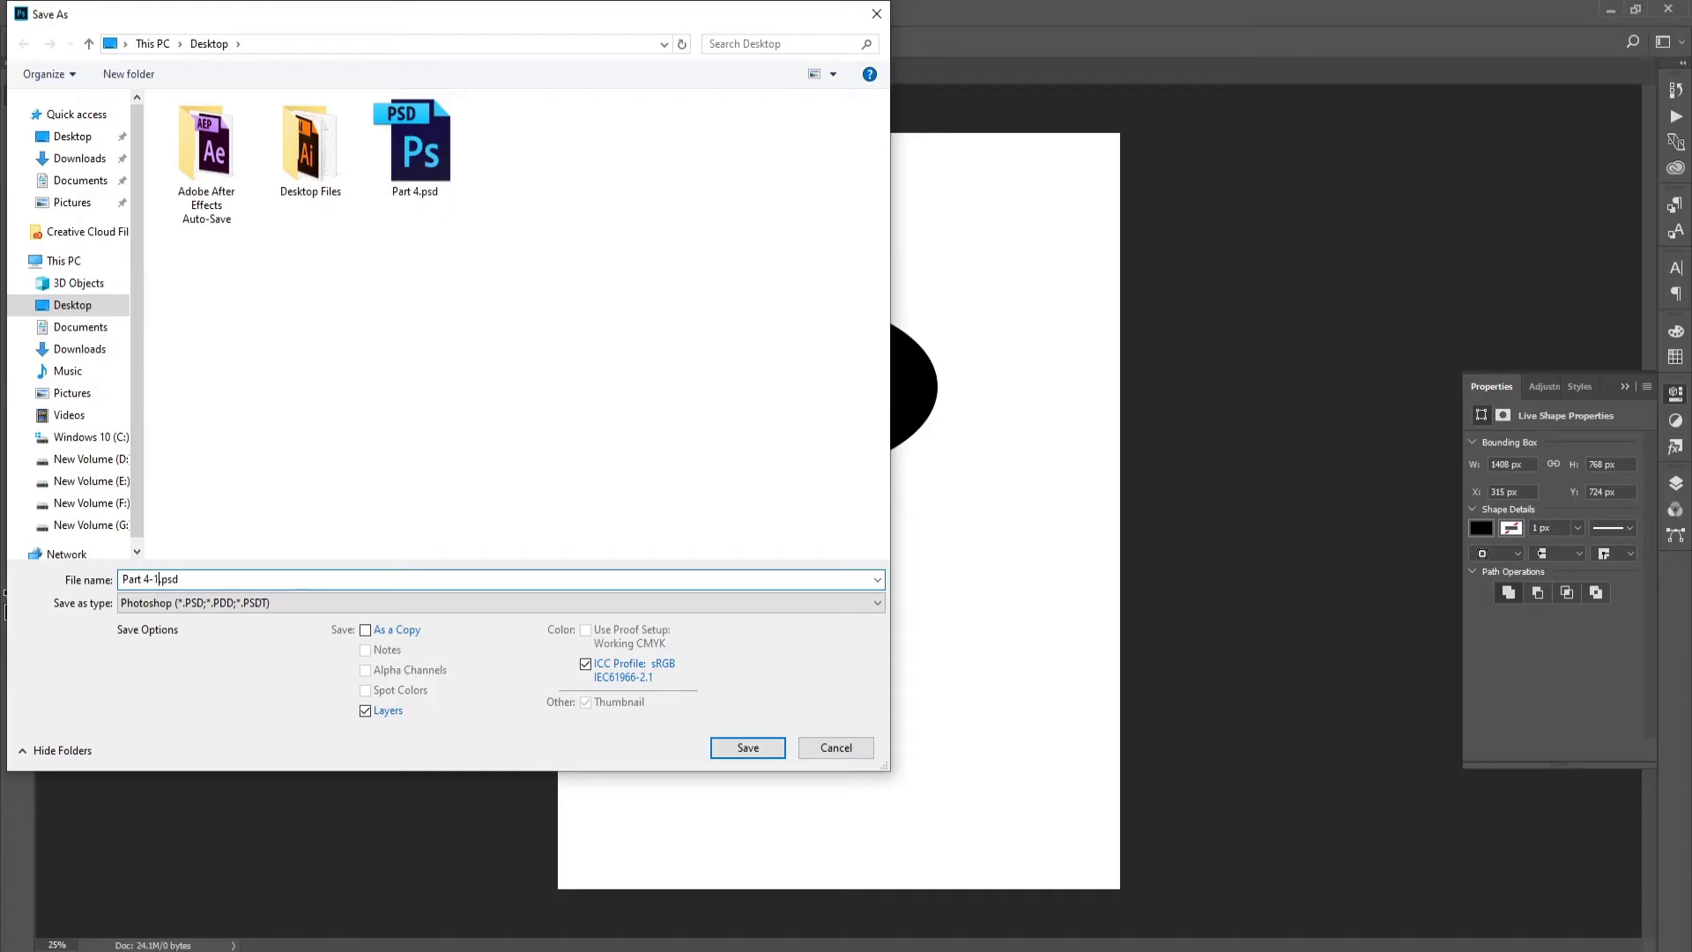
left_click(197, 605)
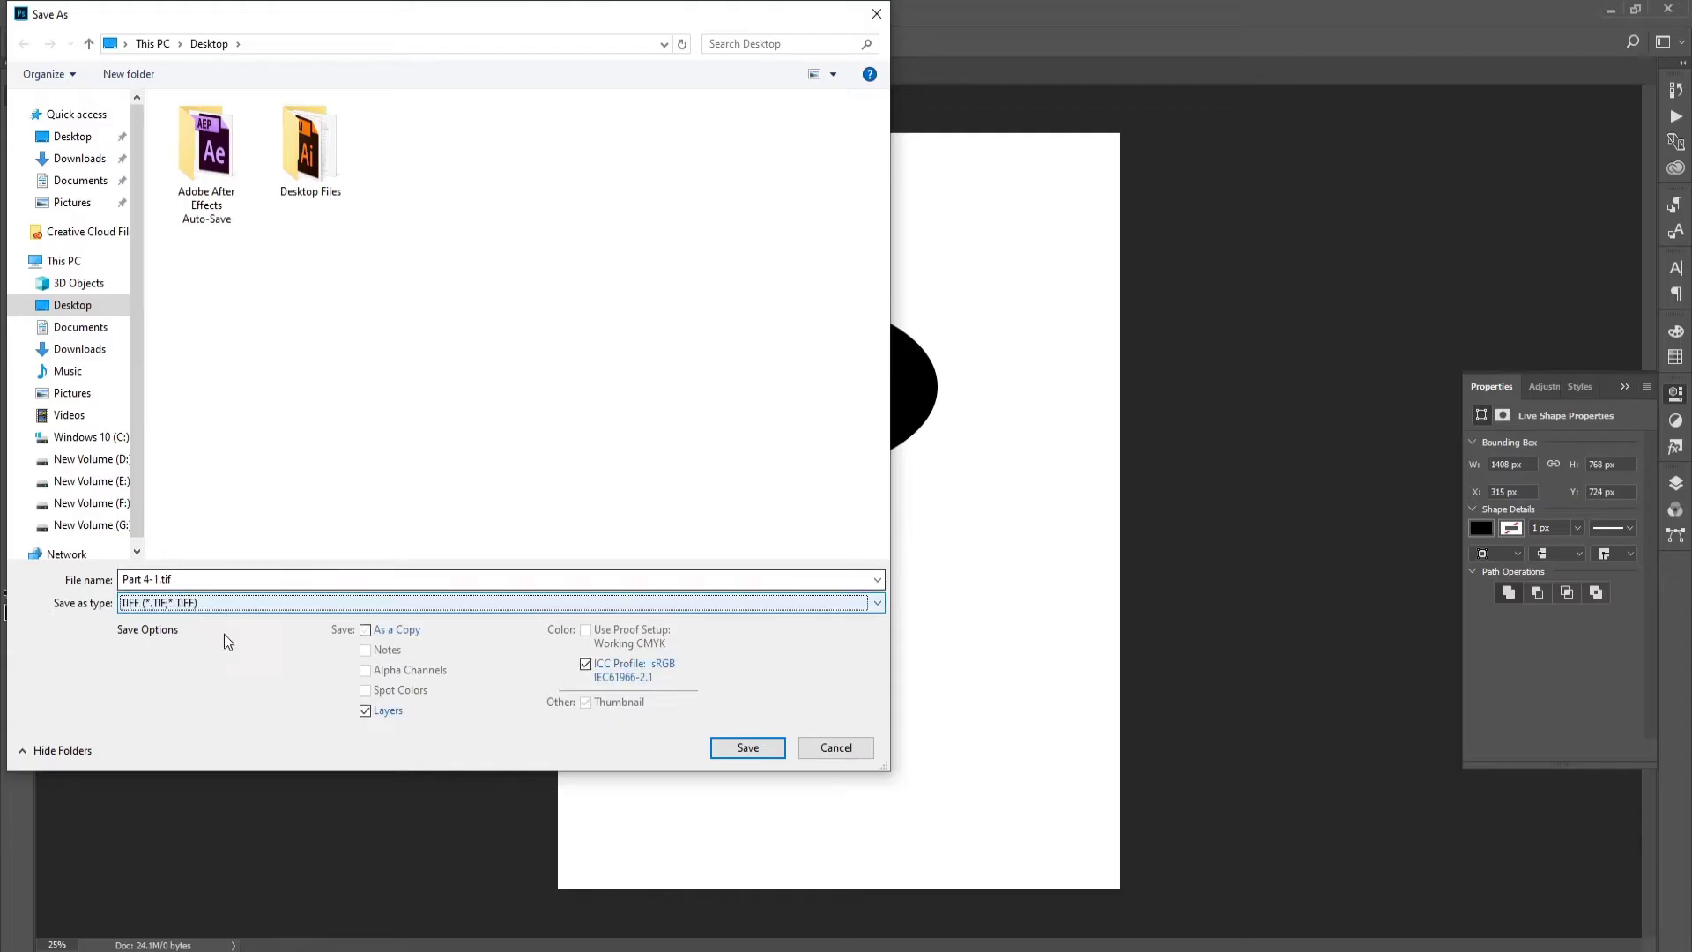
left_click(755, 749)
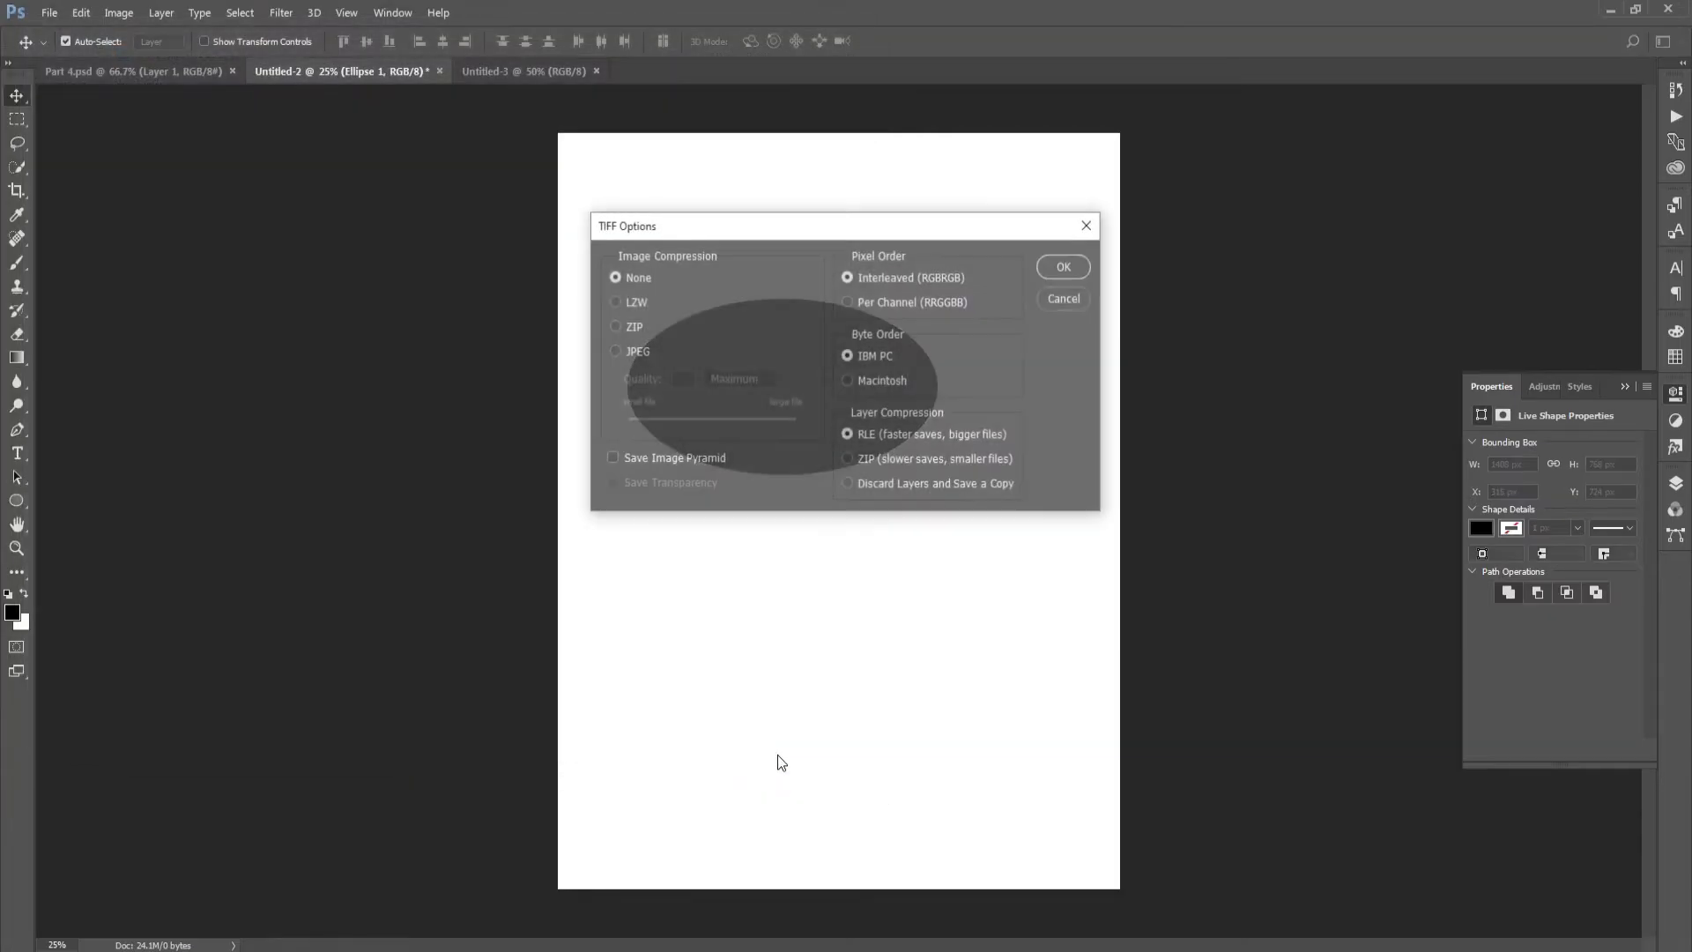
left_click(1072, 271)
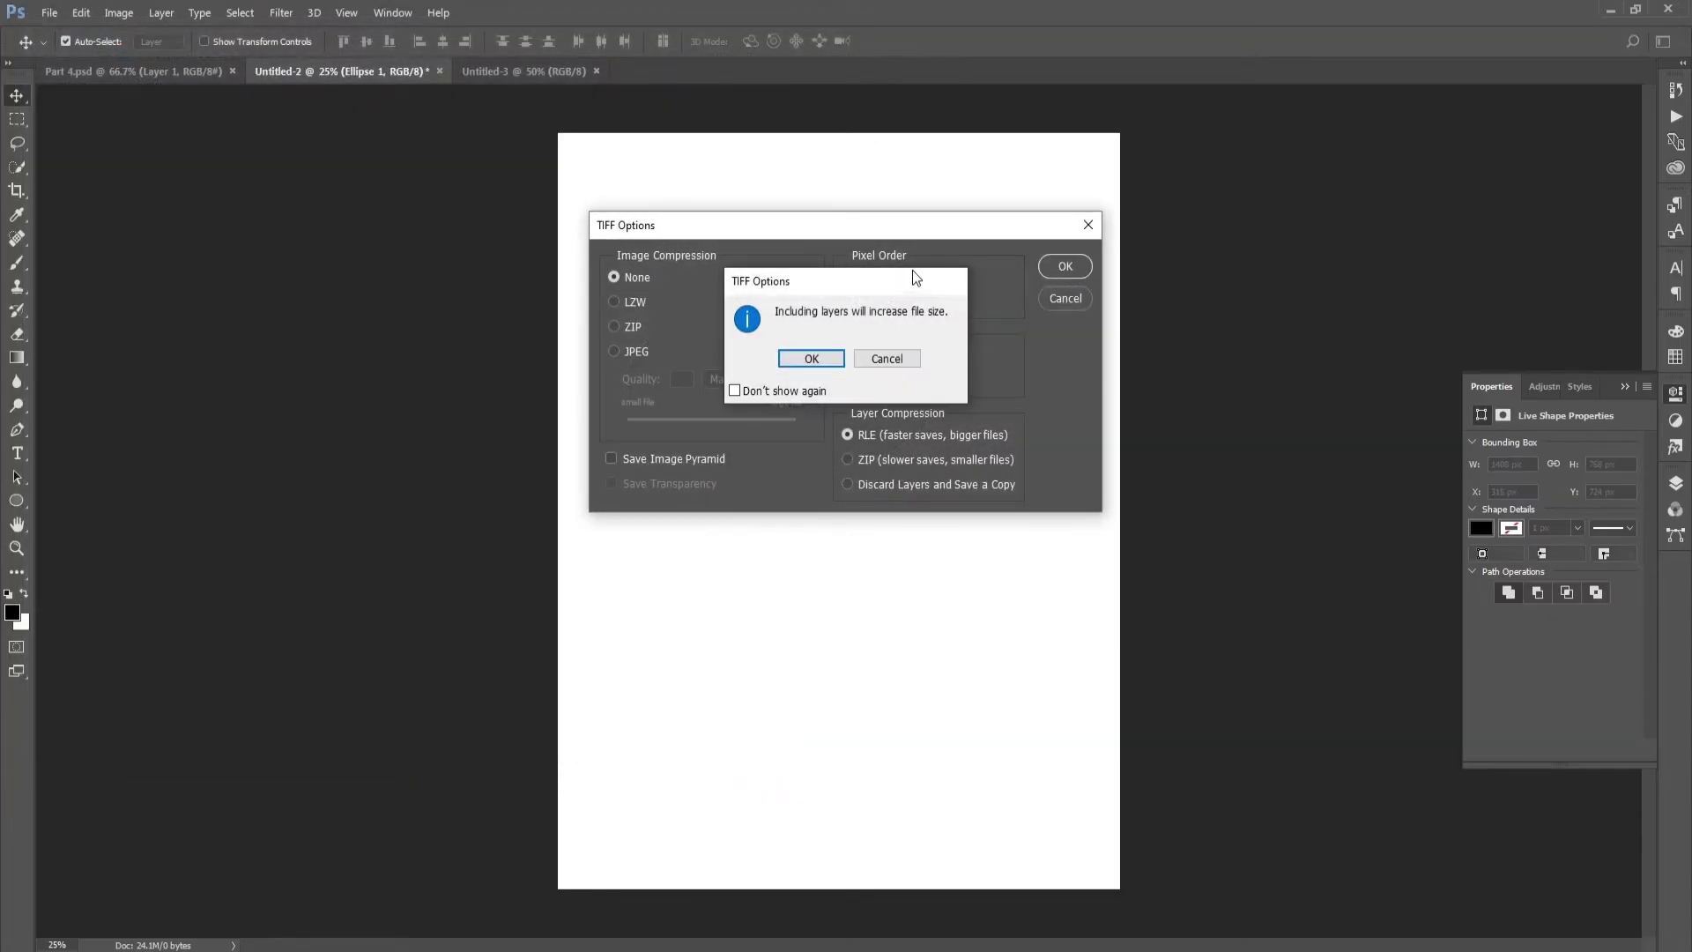
left_click(841, 364)
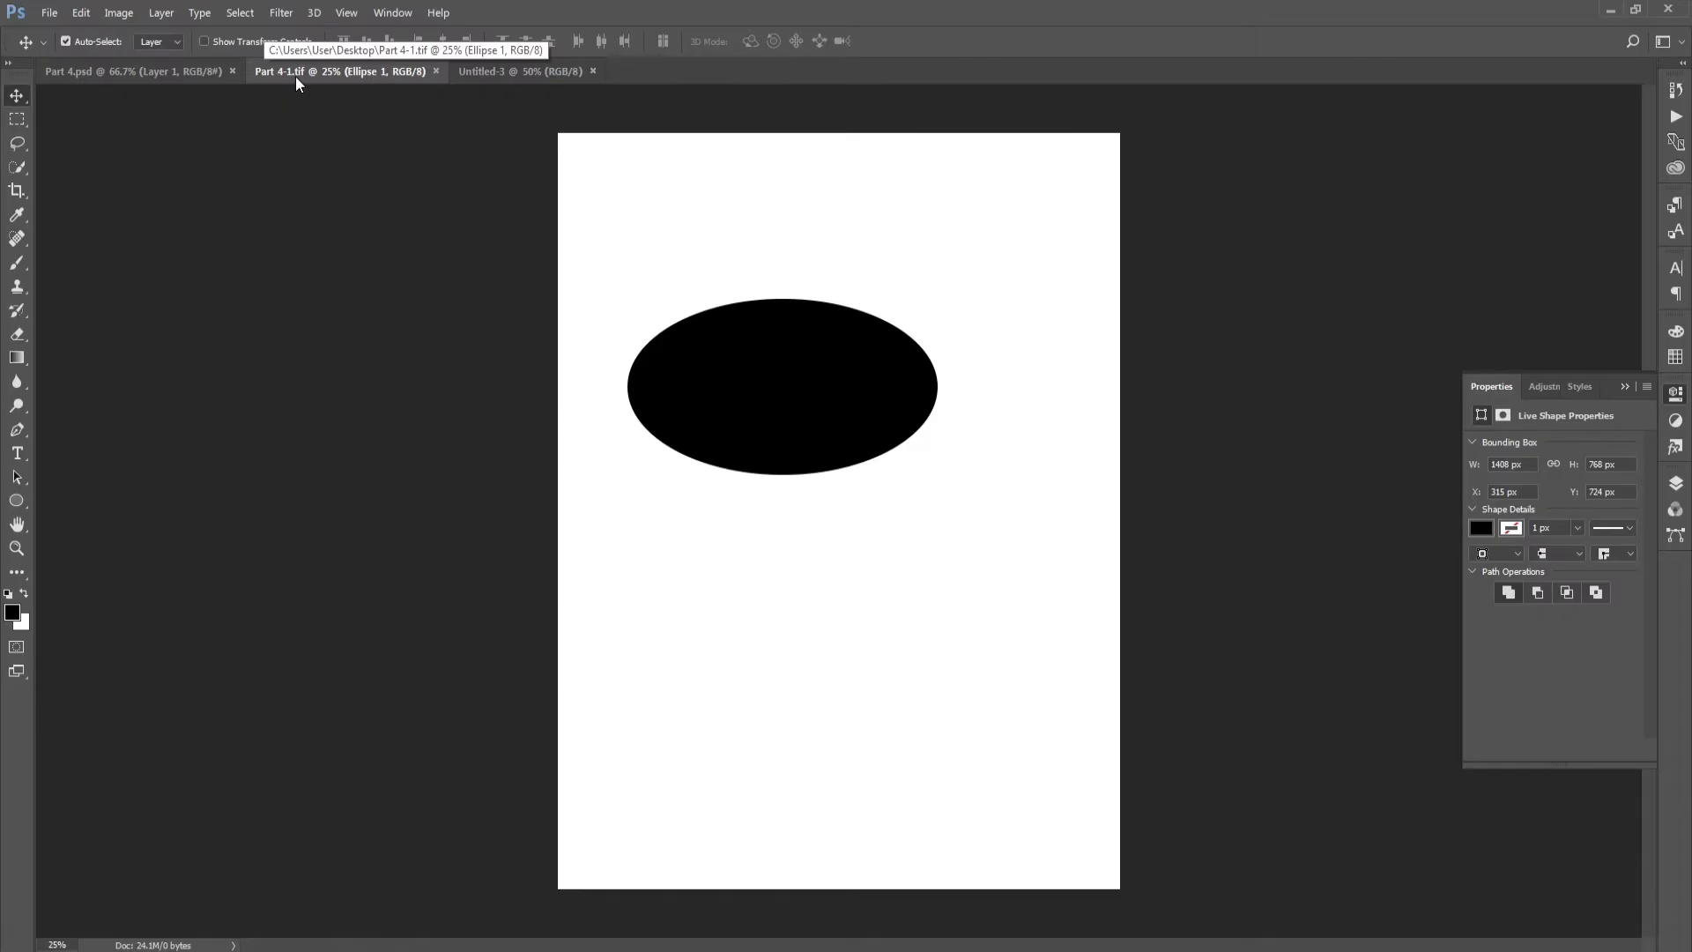
left_click(519, 74)
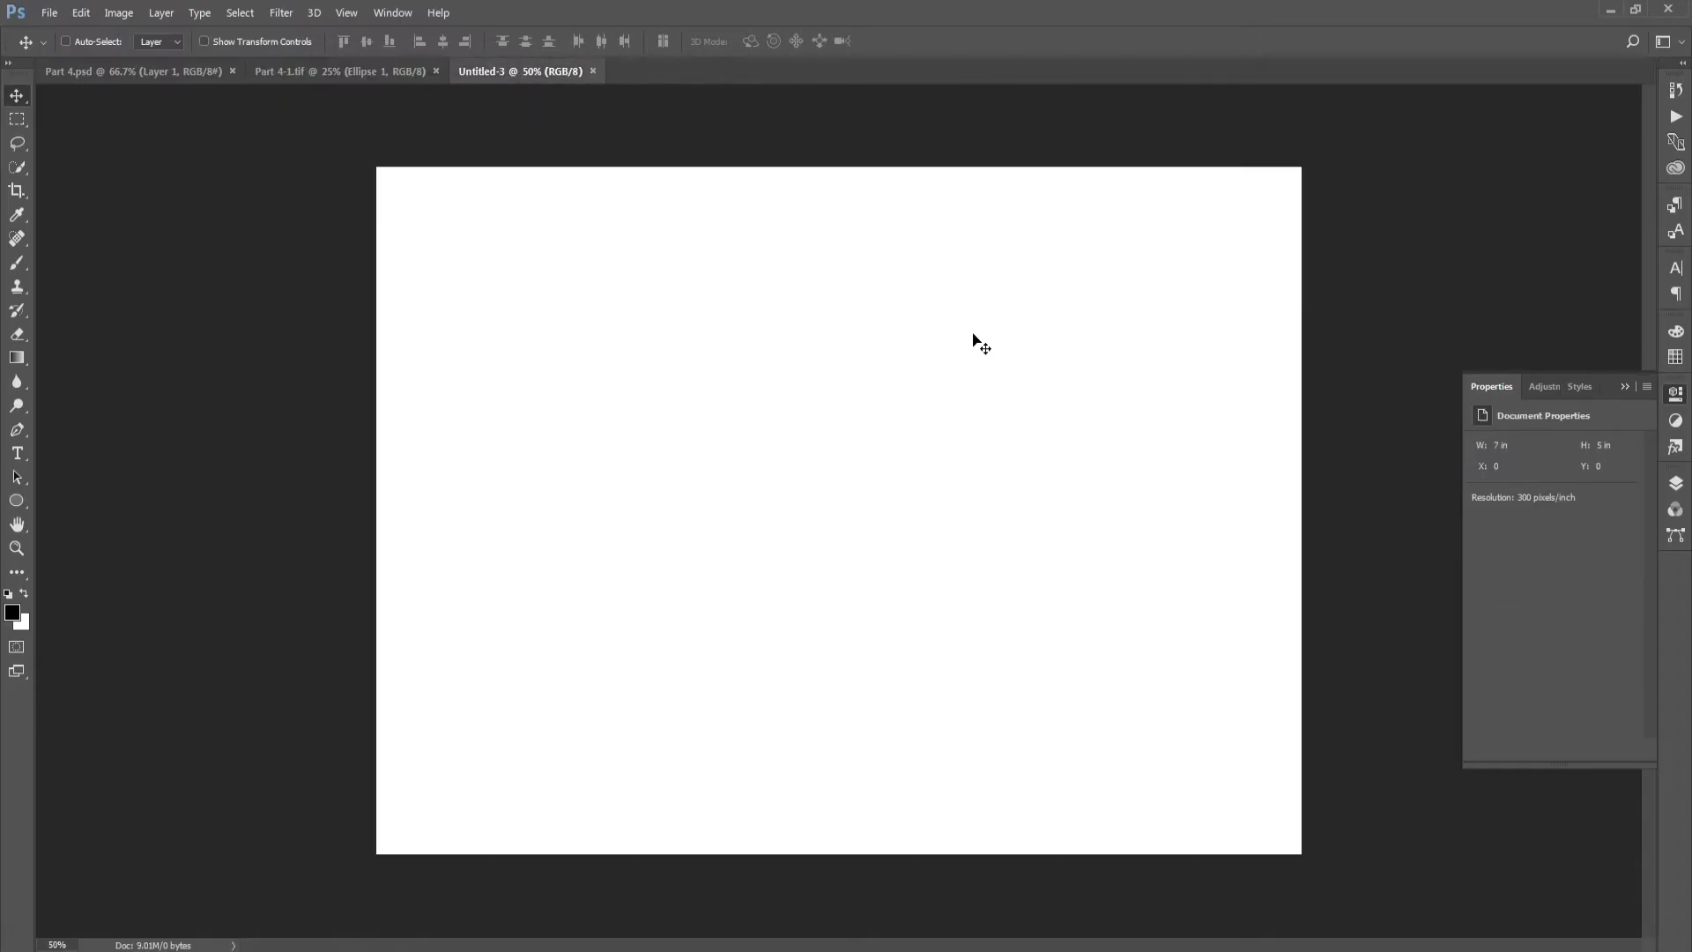
Draw a large black ellipse across the Untitled-3 canvas
key("u")
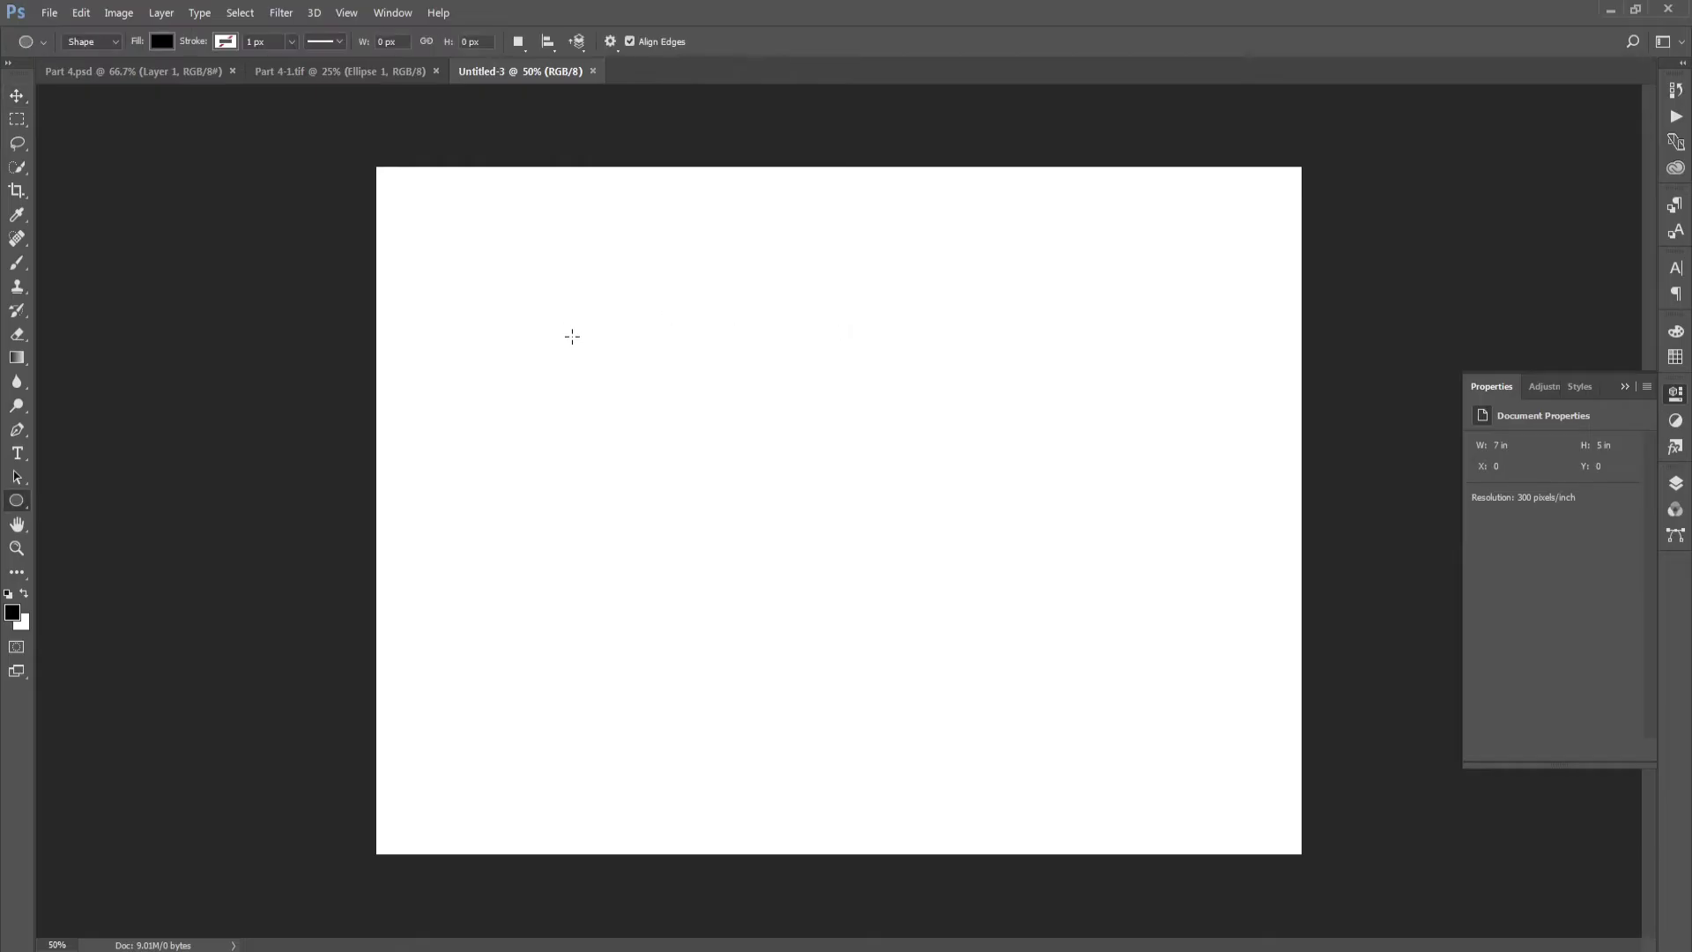
left_click_drag(512, 275, 1317, 793)
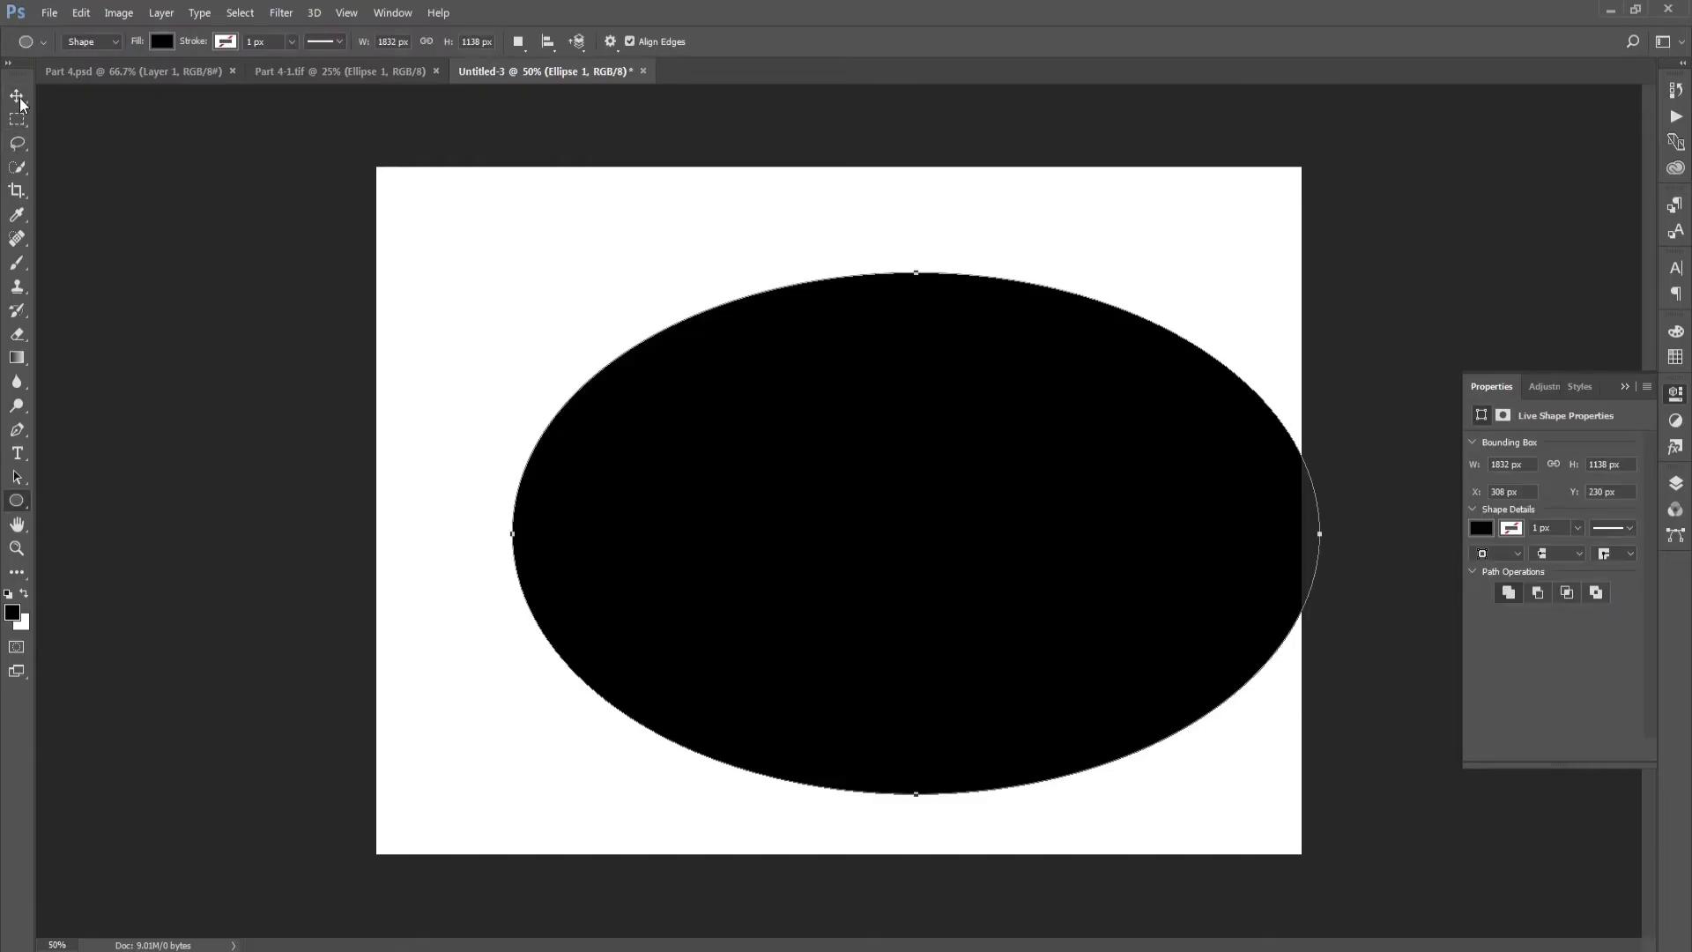
left_click(16, 95)
Save Untitled-3 to the Desktop as JPEG 'Untitled-3.jpg' with default quality options
key("ctrl")
key("ctrl+s")
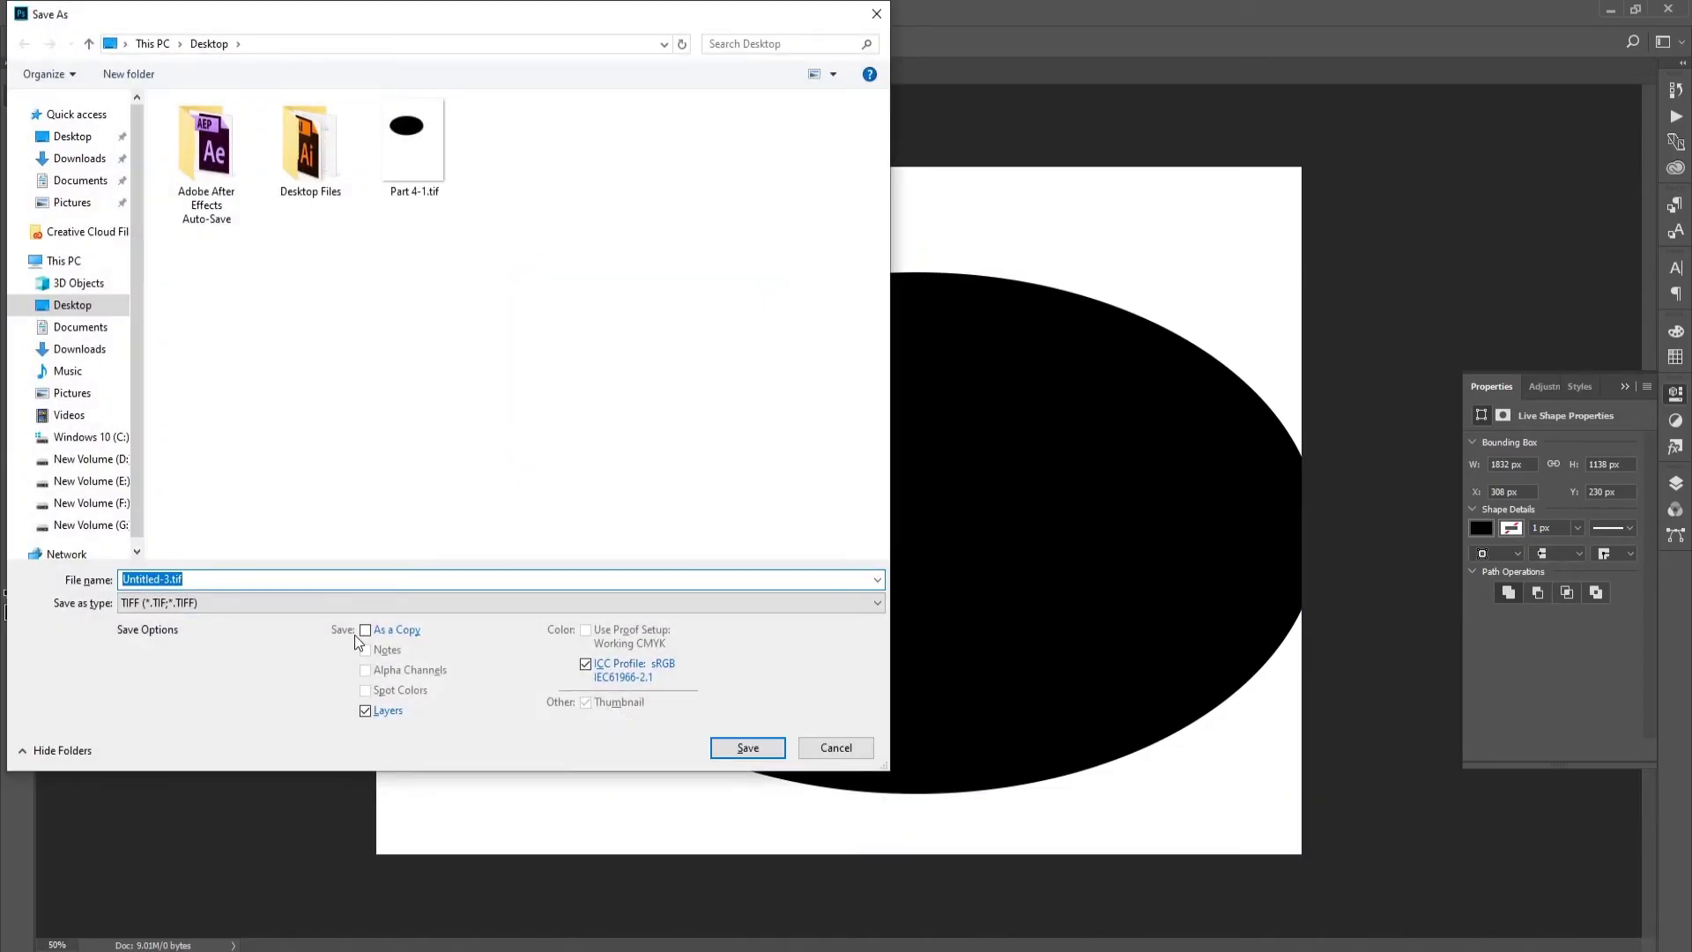
key("Tab")
key("j")
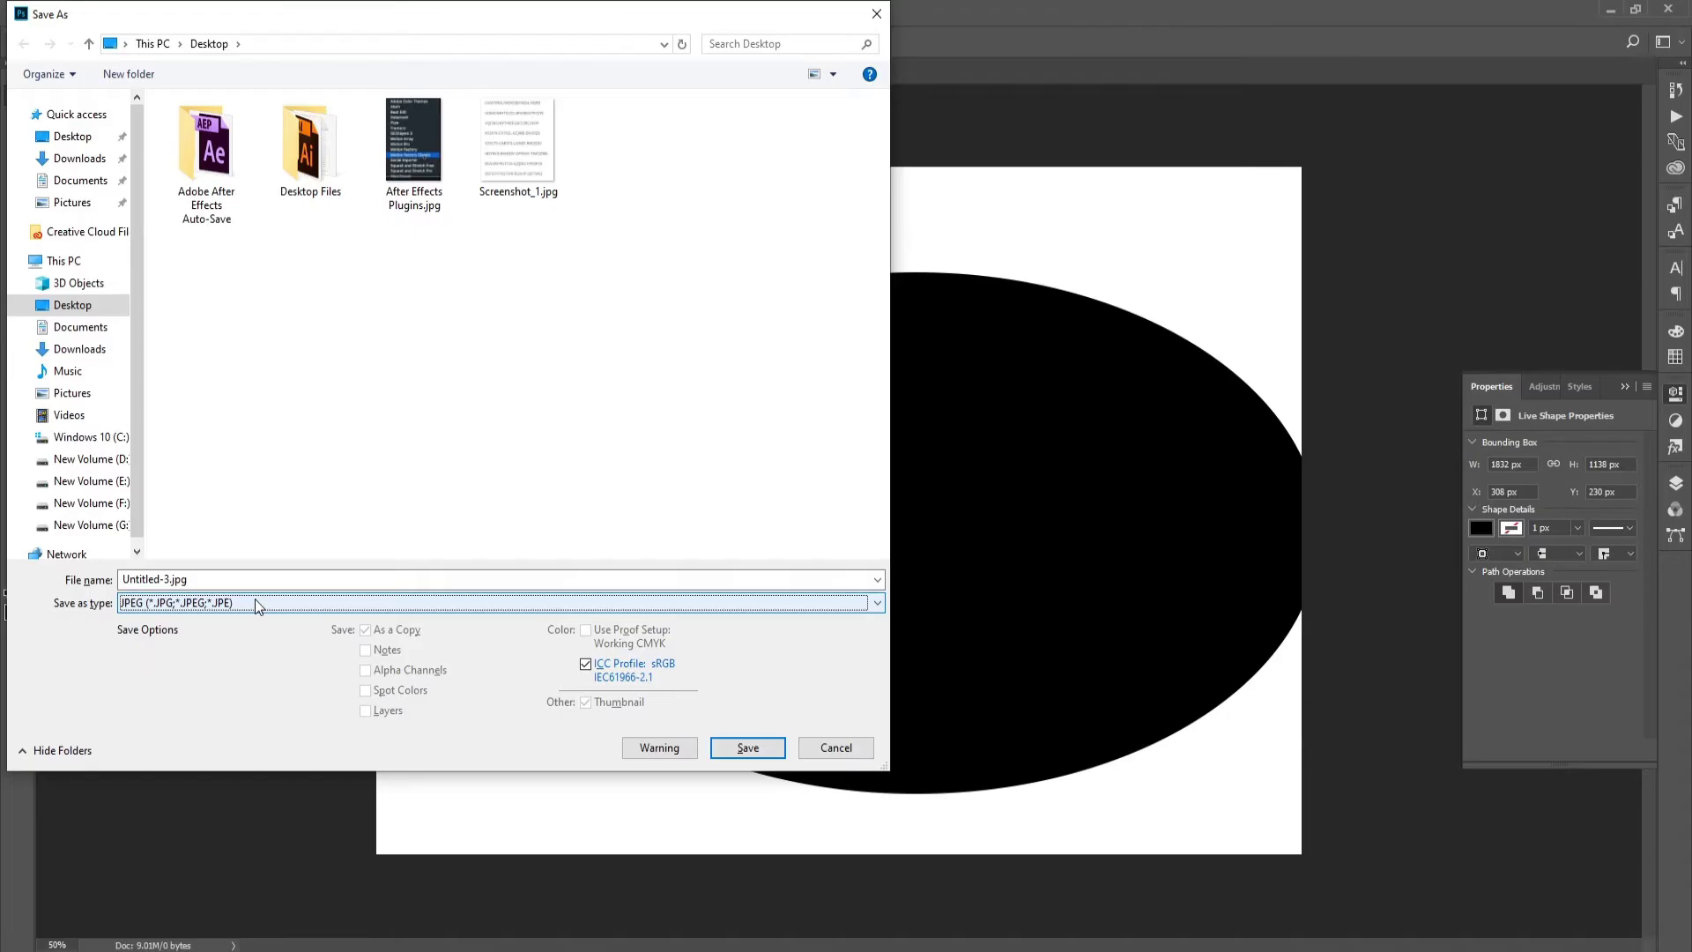
left_click(755, 746)
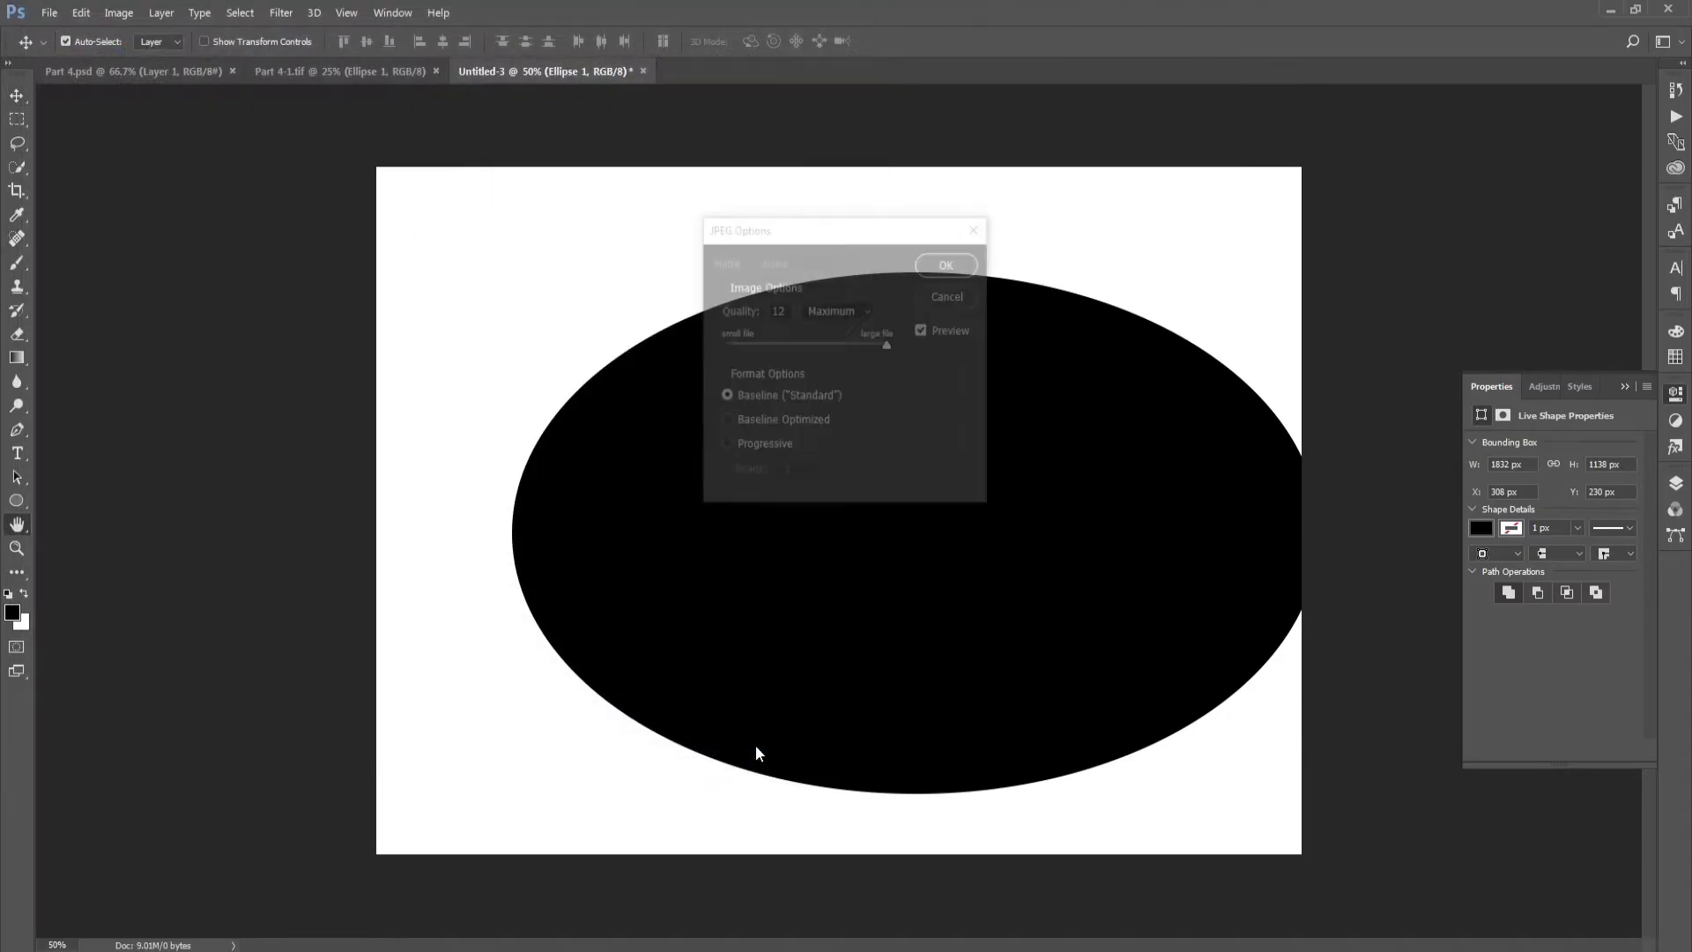
left_click(949, 264)
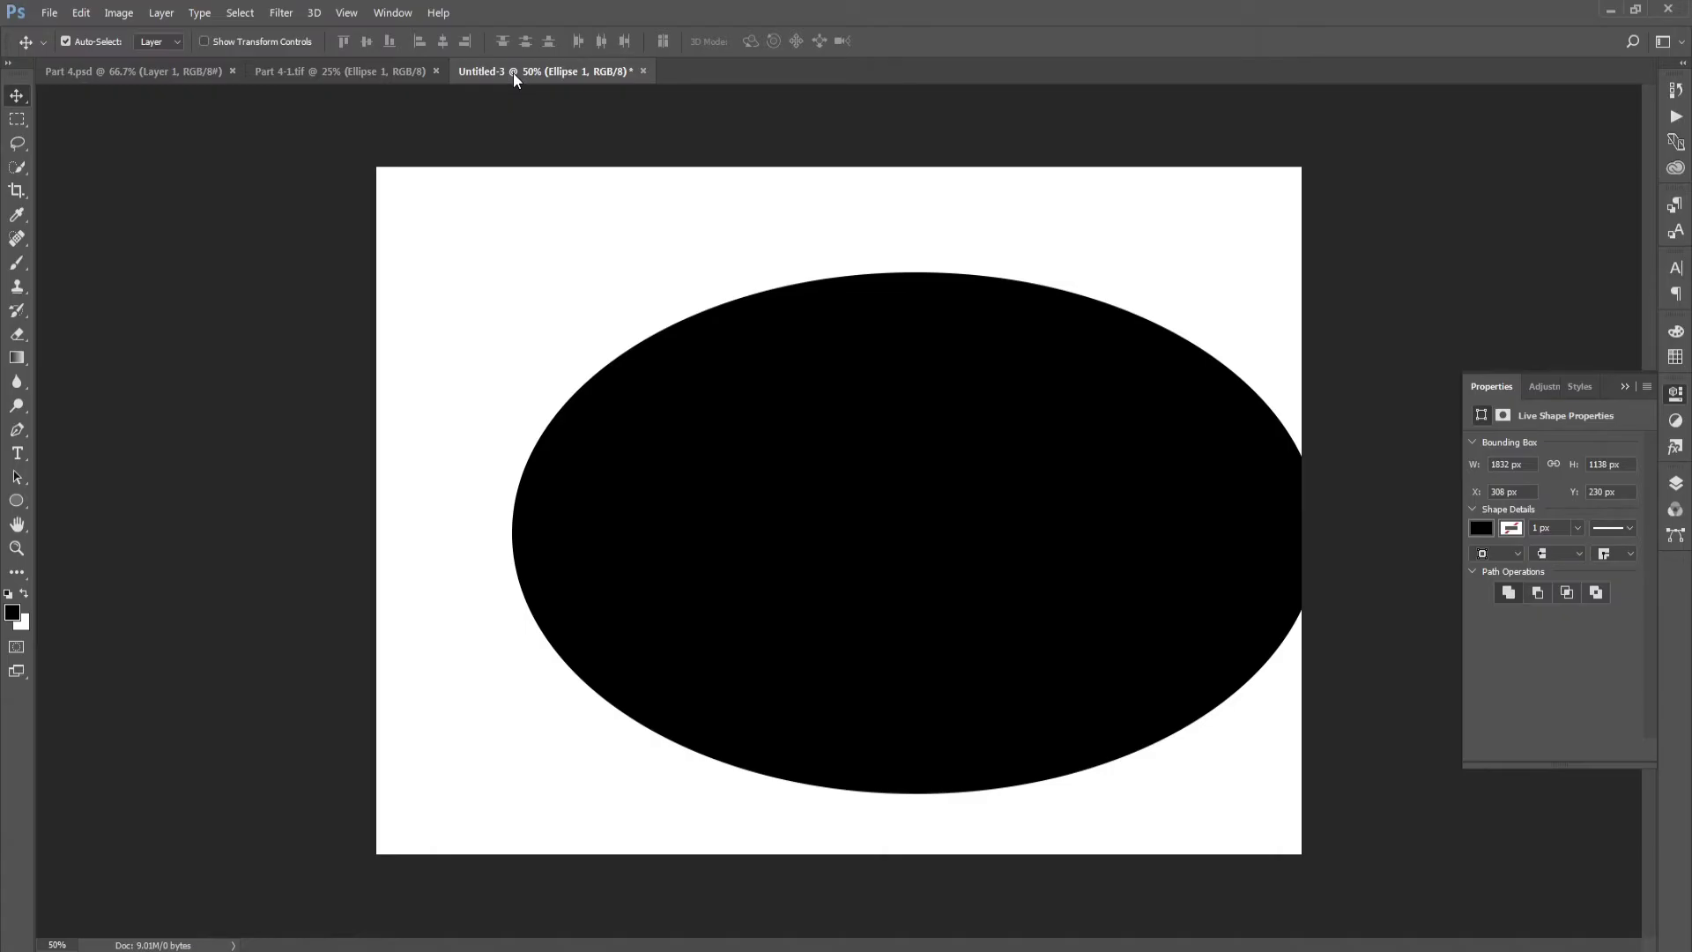
Show the Layers panel with F7, then bring up the Open dialog on the Desktop
key("F7")
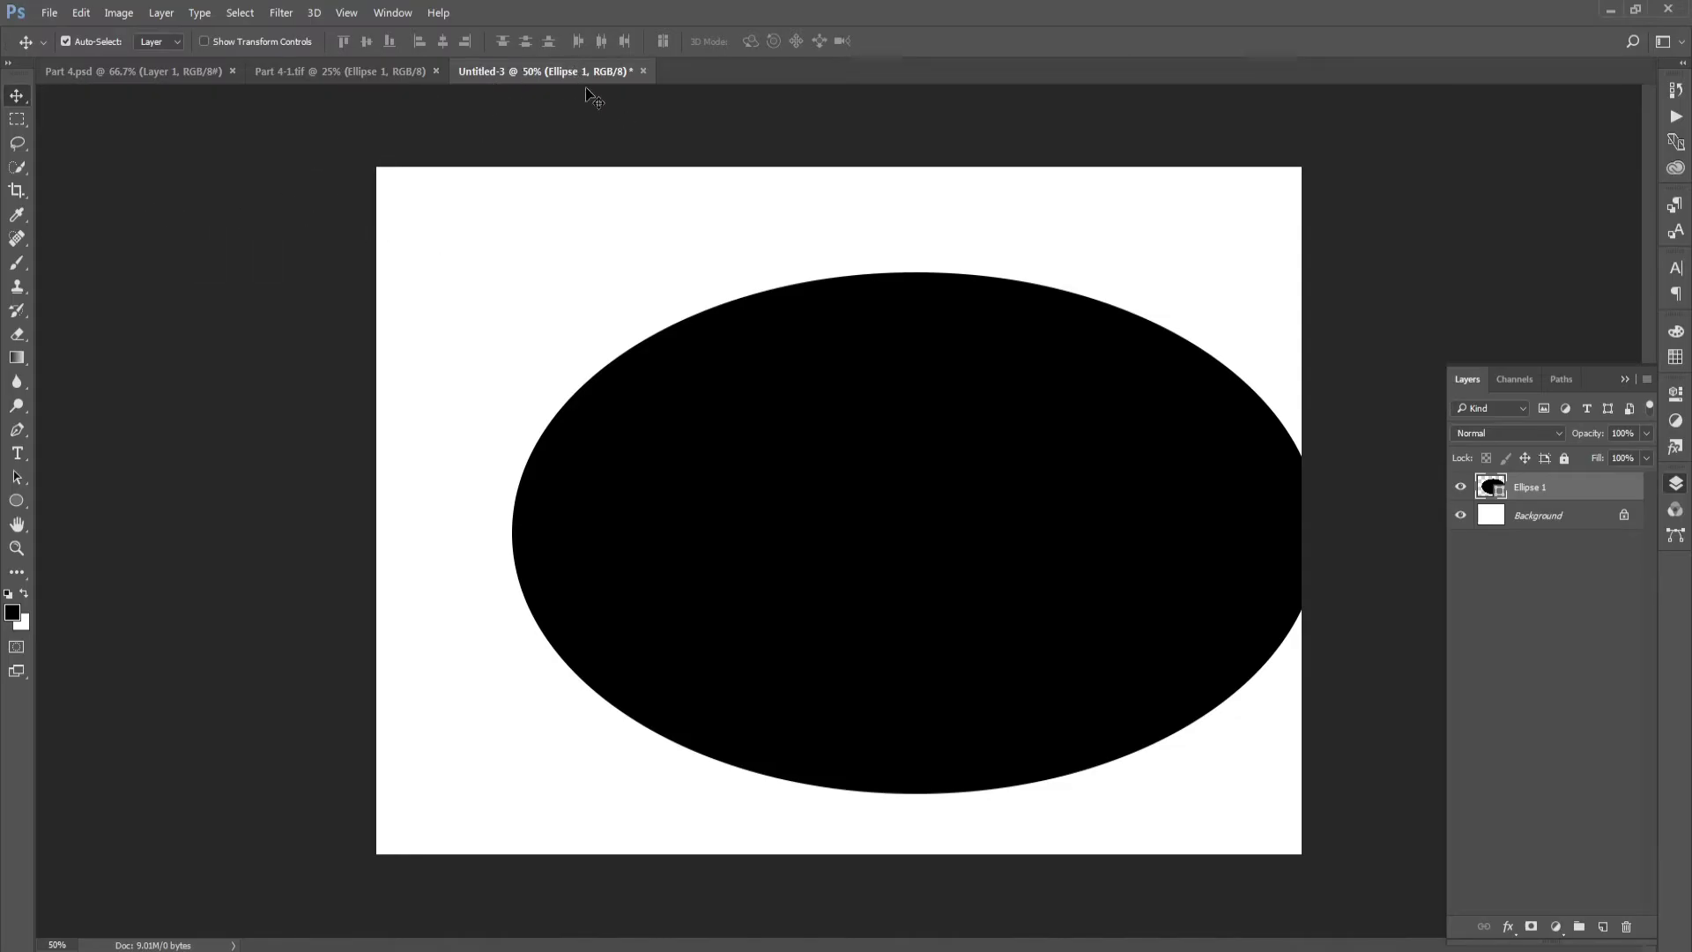
key("ctrl")
key("ctrl+o")
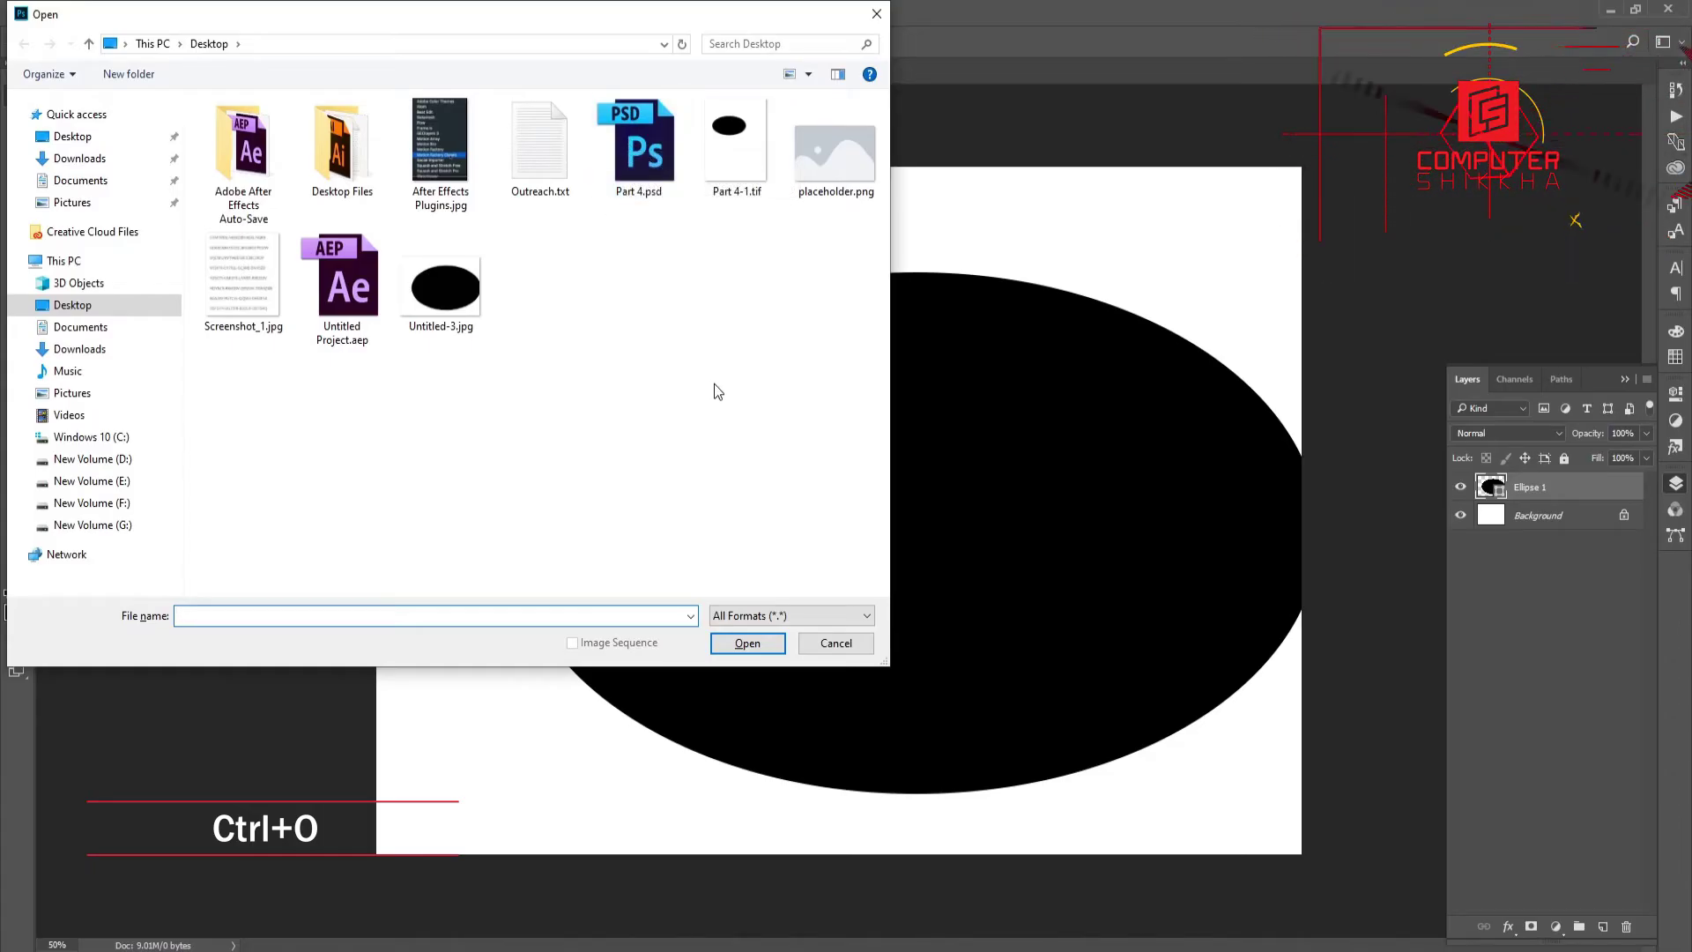
Open Untitled-3.jpg from the Desktop, then return to Part 4.psd
left_click(441, 332)
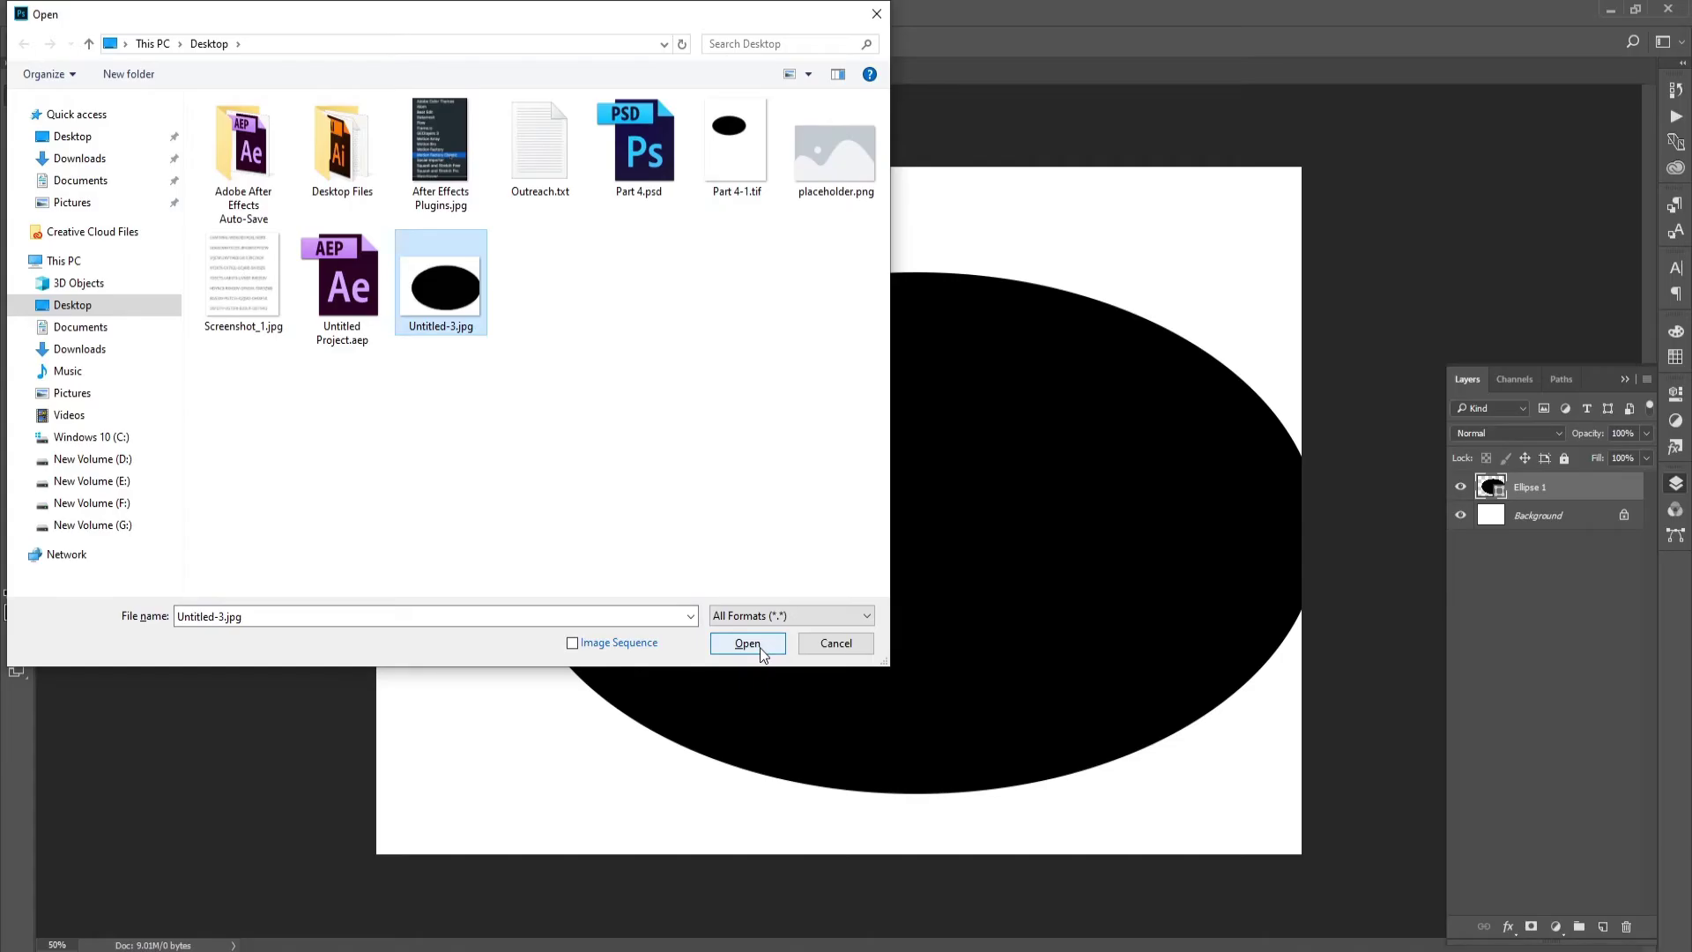
left_click(769, 647)
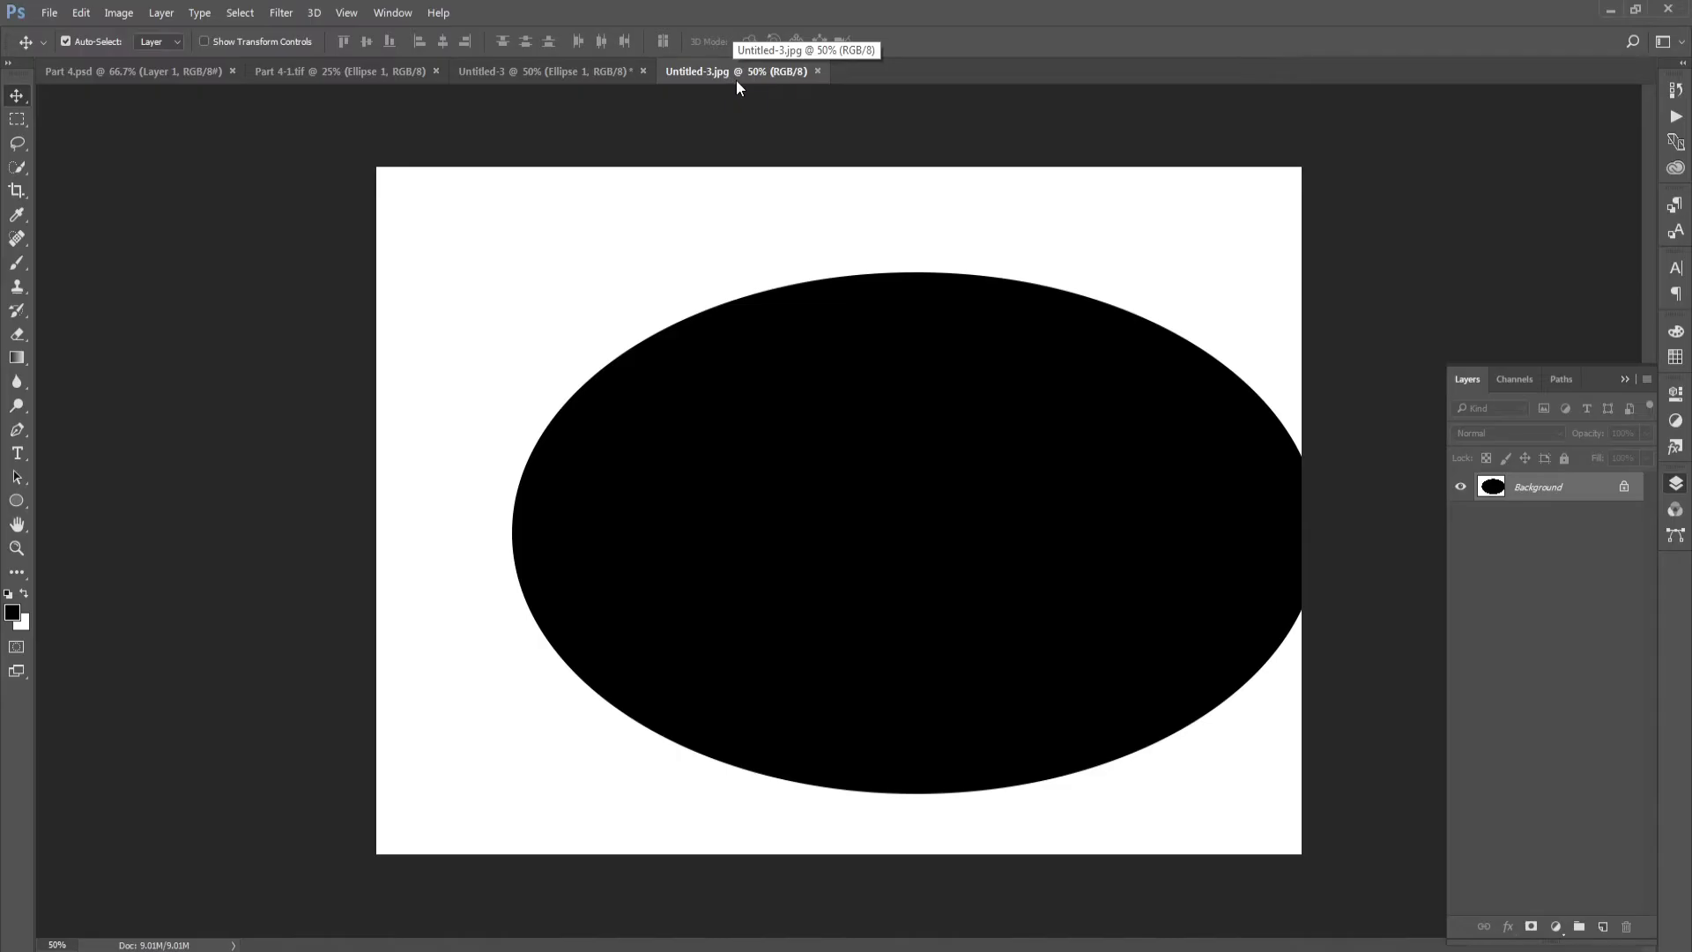
left_click(109, 74)
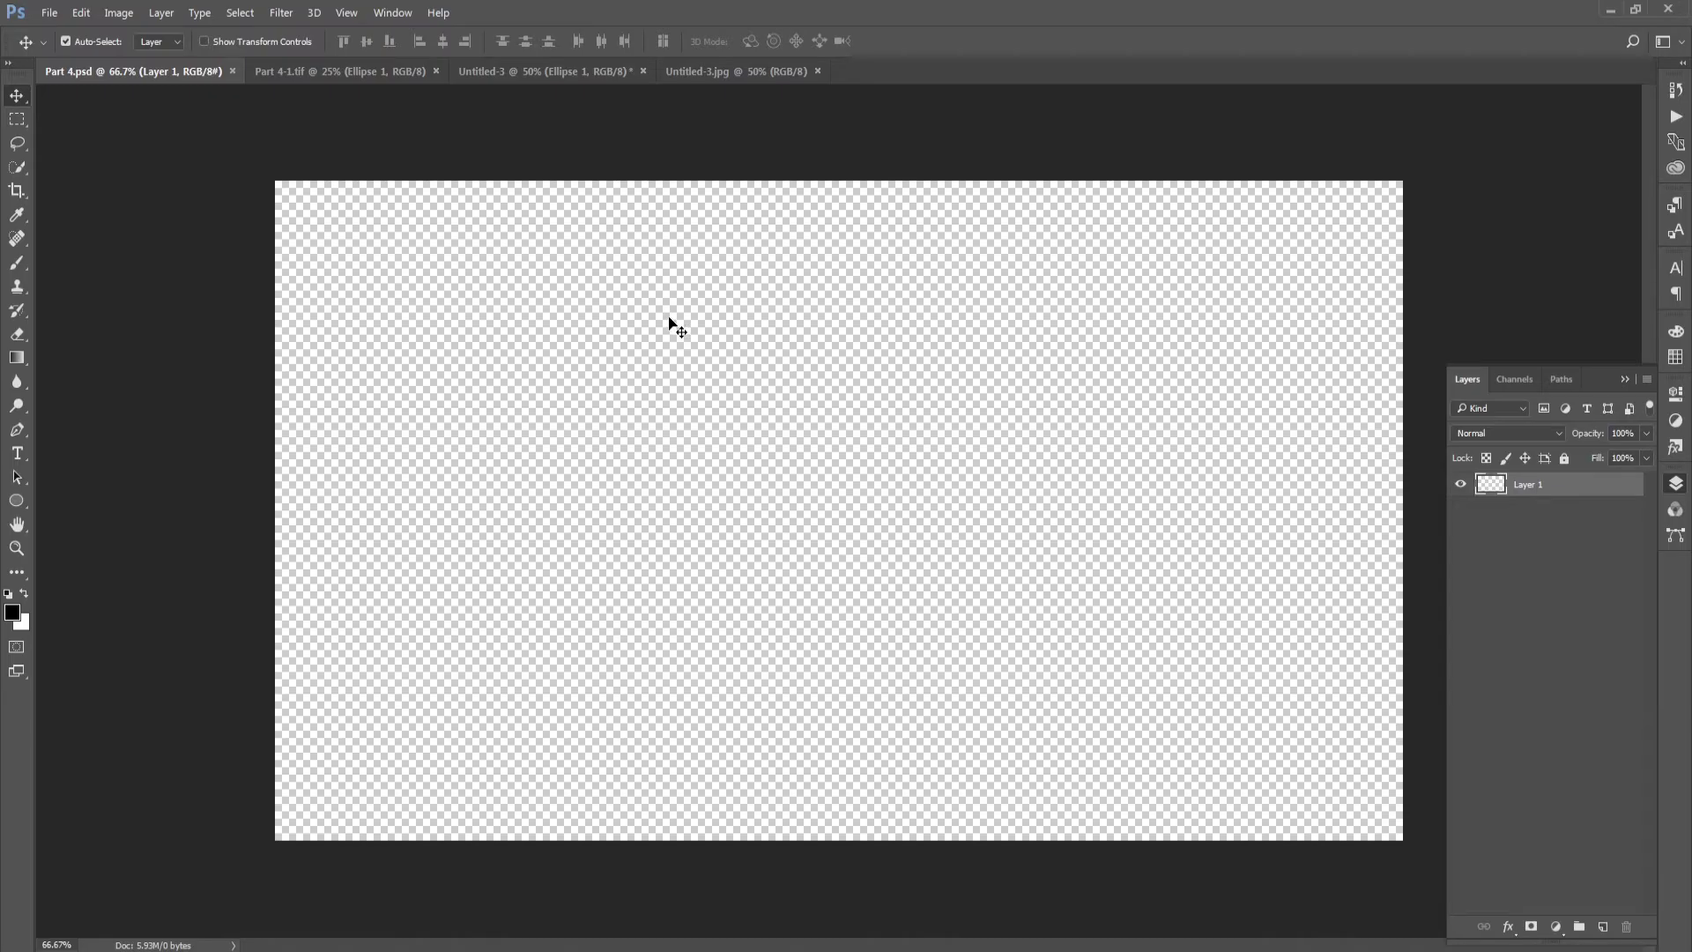
View the canvas at 100%, zoom out and in, fit it on screen, then add empty Layer 2
key("ctrl")
key("ctrl+1")
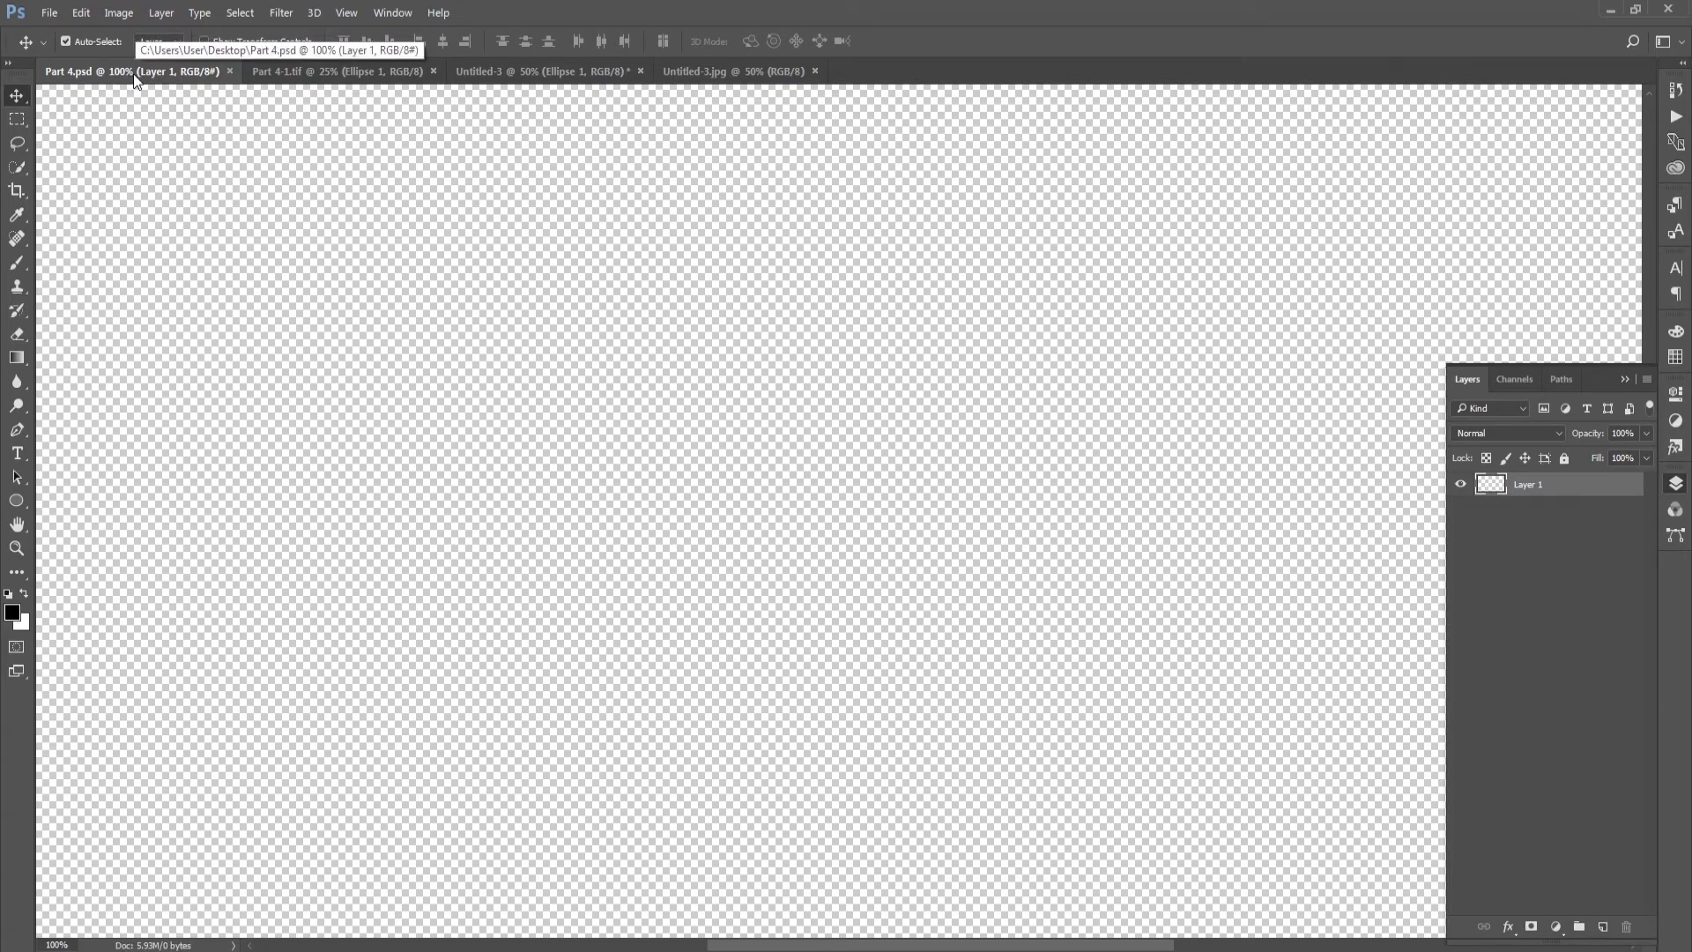
key("ctrl")
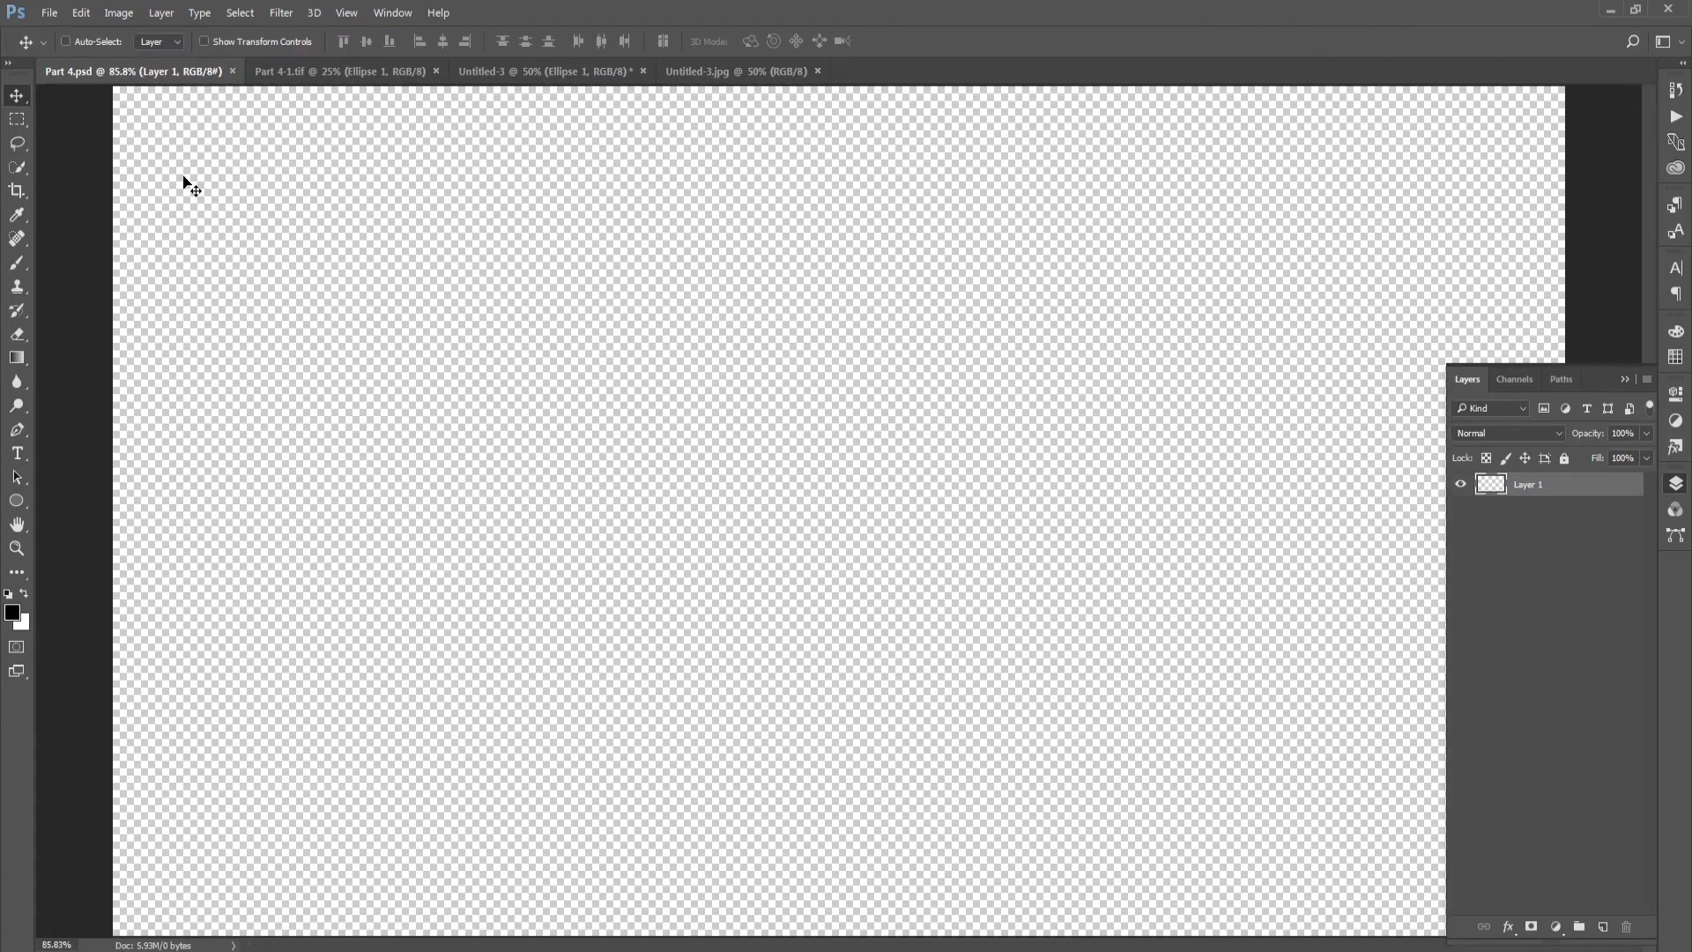
key("ctrl+minus")
key("ctrl+minus")
key("ctrl+minus")
key("ctrl+minus")
key("ctrl+minus")
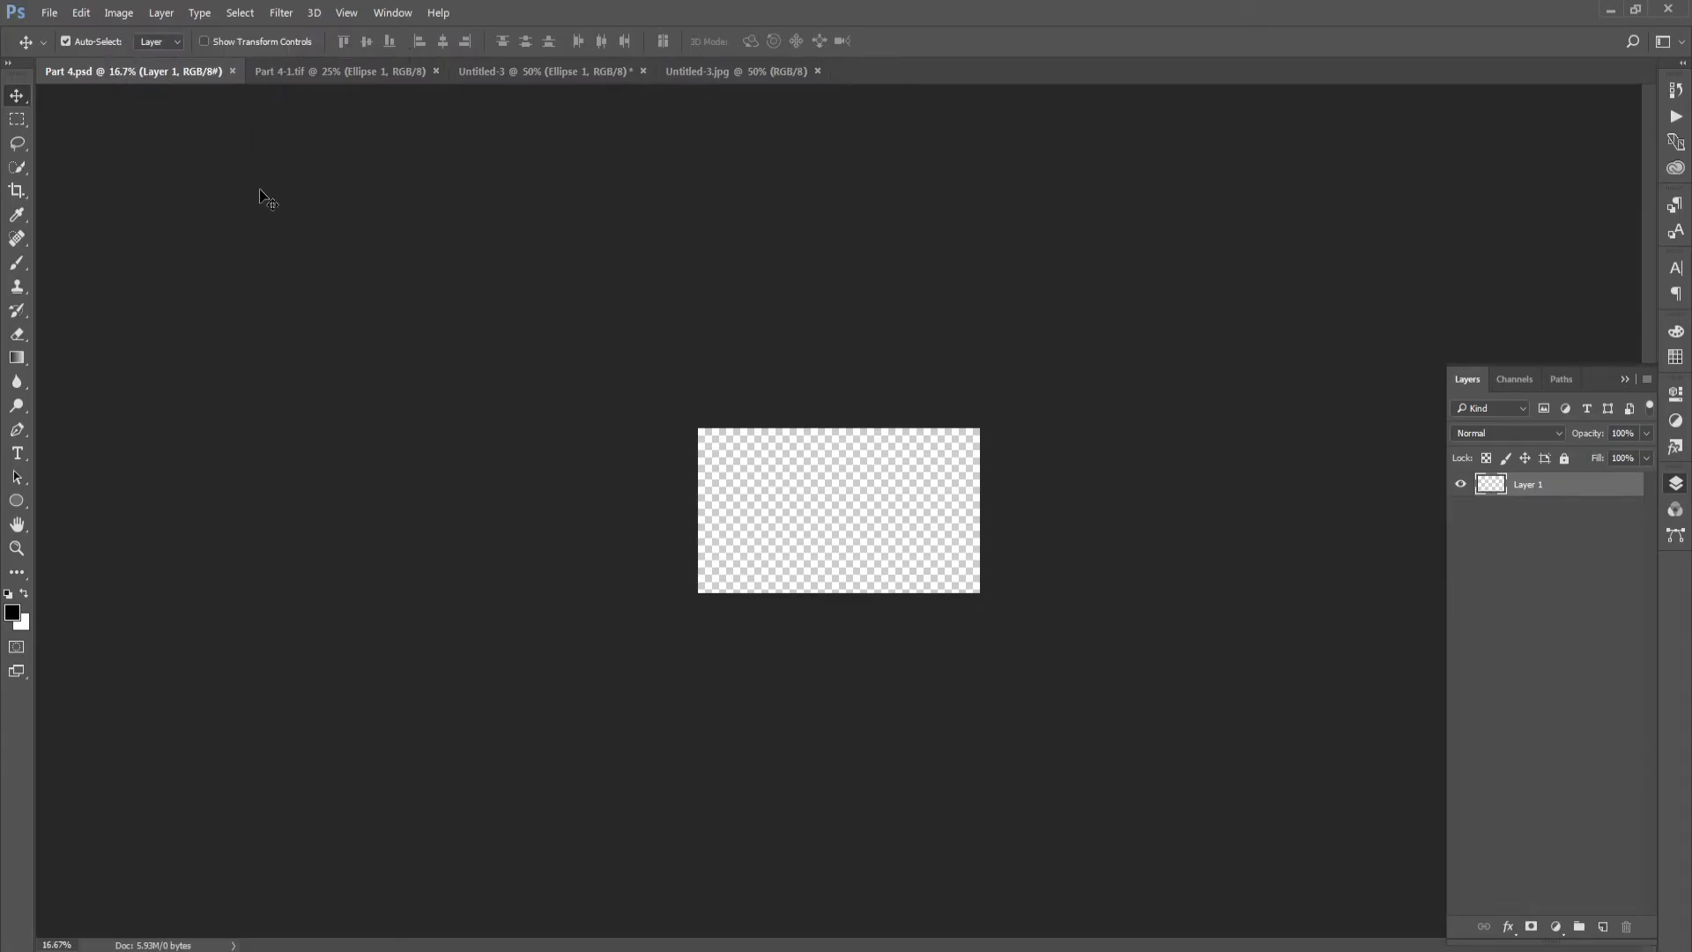
key("ctrl+plus")
key("ctrl+plus")
key("ctrl+0")
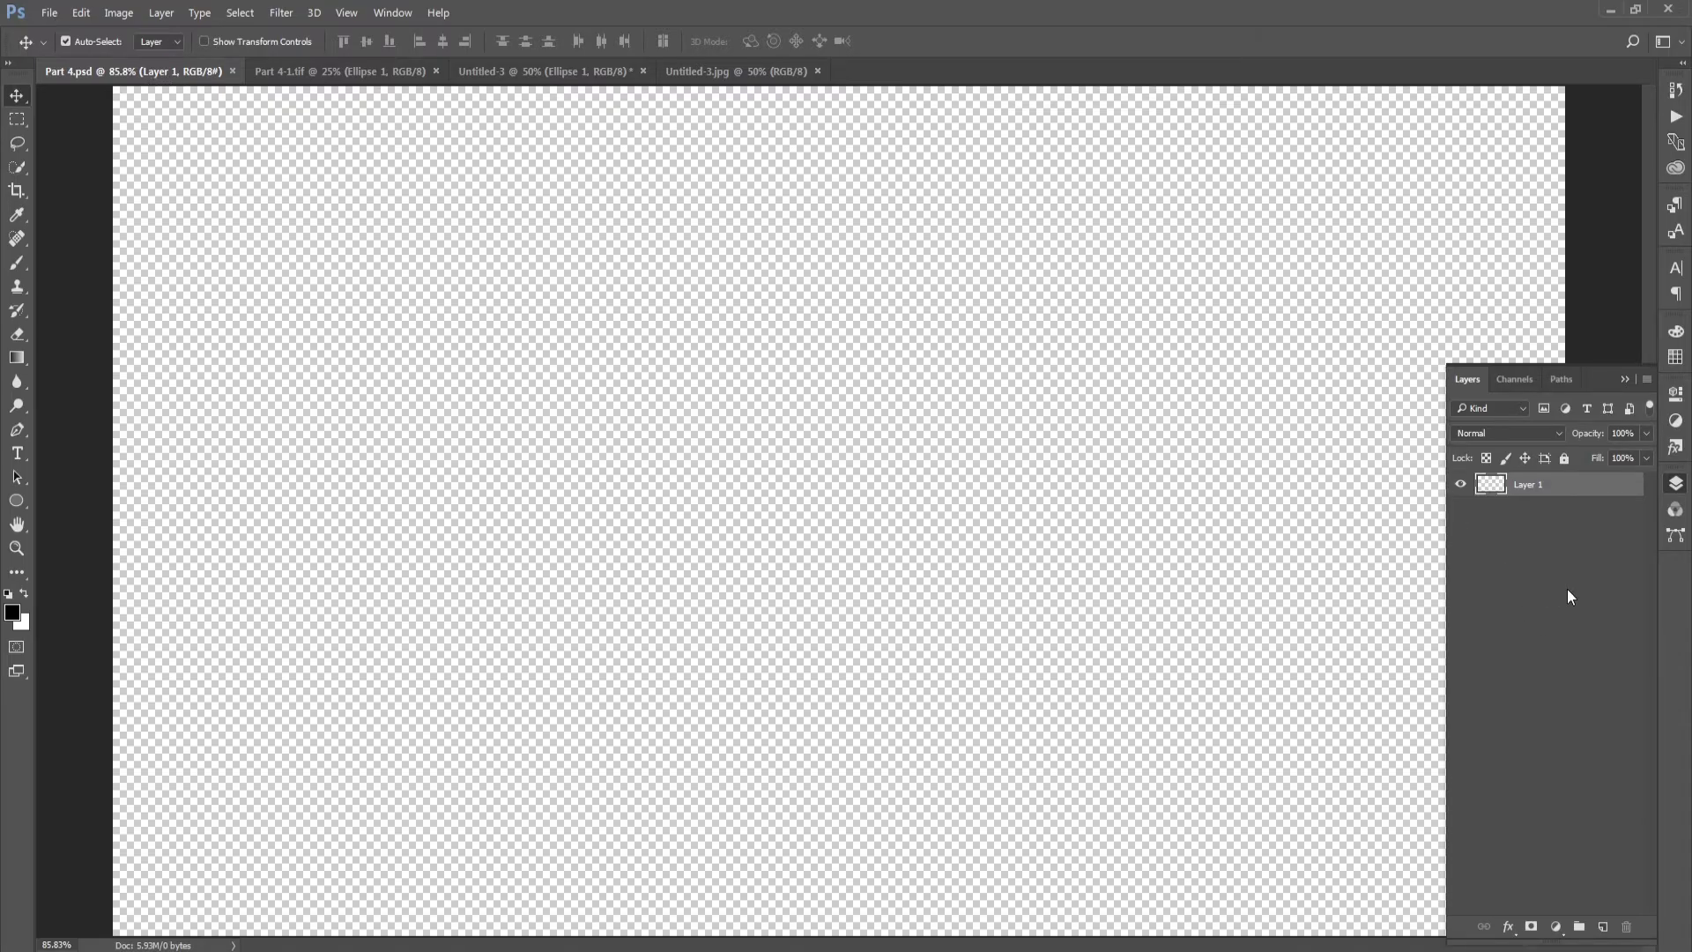
left_click(1603, 926)
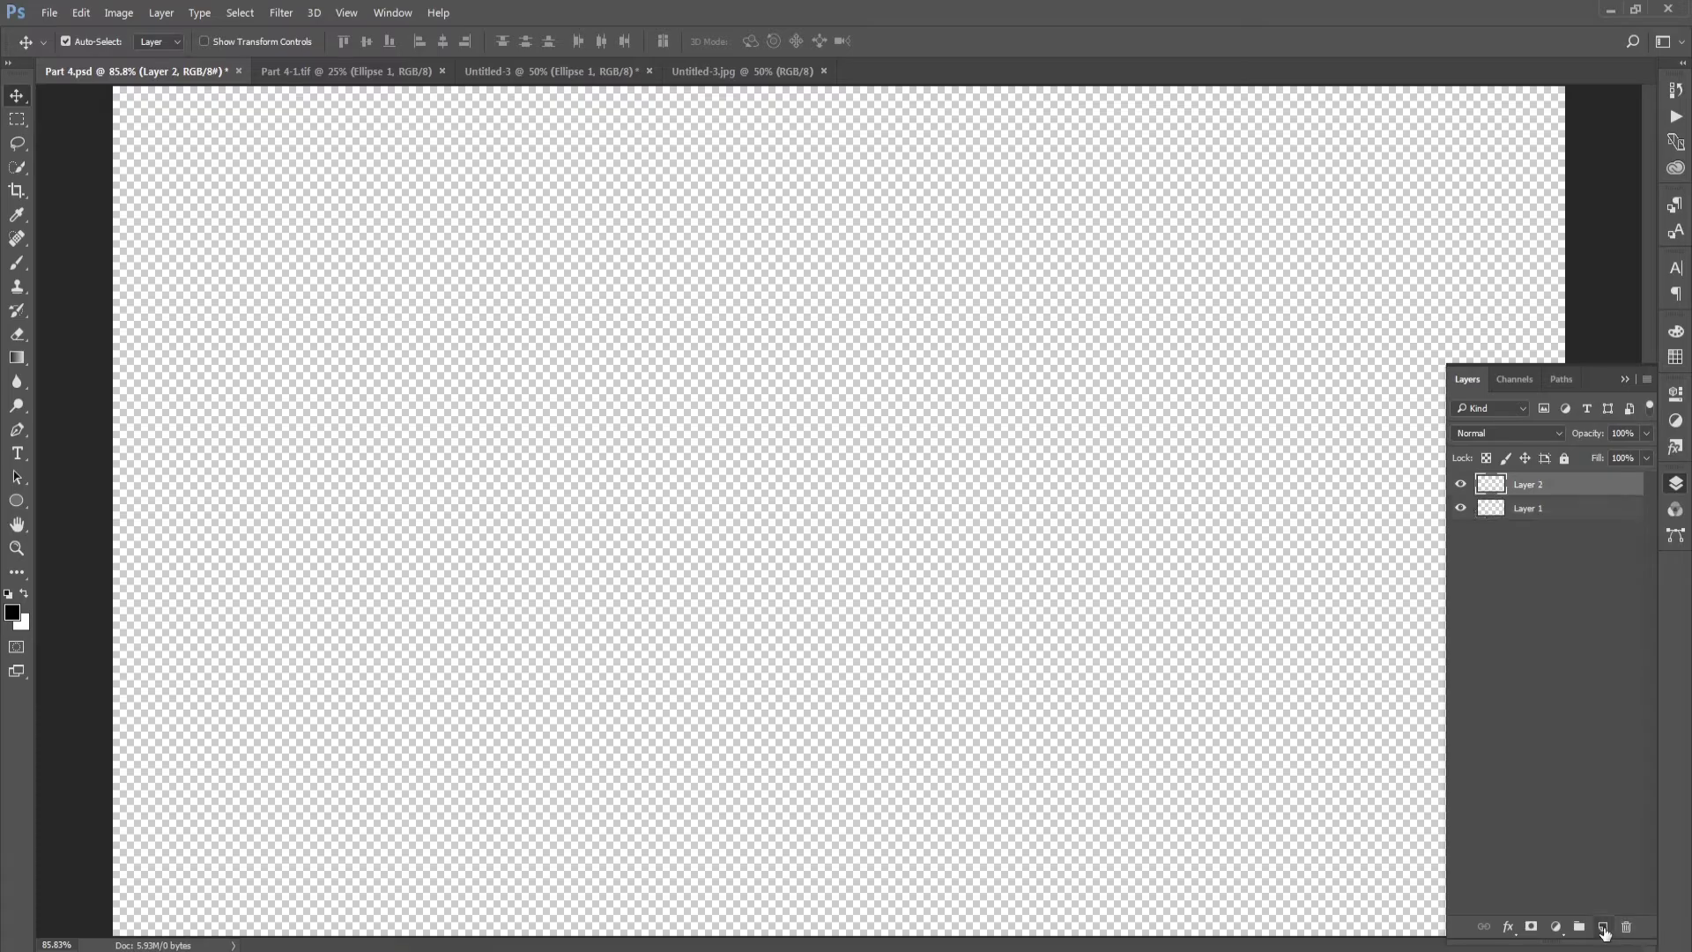
Add new layers up to Layer 8, then select down through the stack to Layer 4
left_click(1603, 927)
left_click(1603, 926)
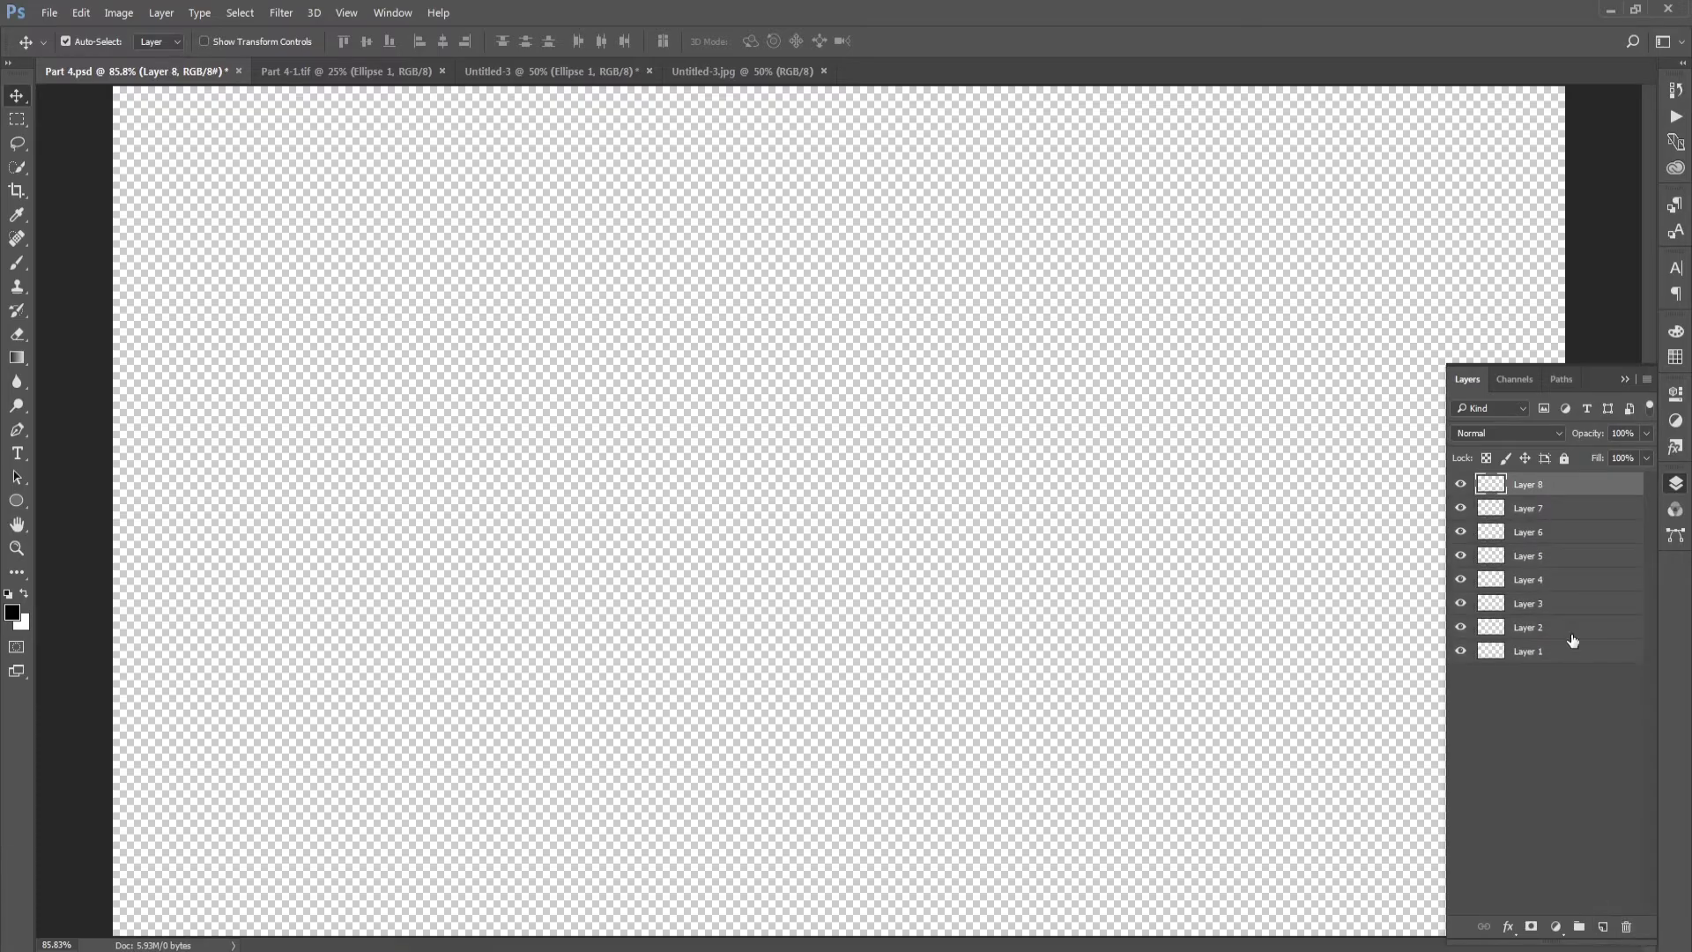
left_click(1566, 510)
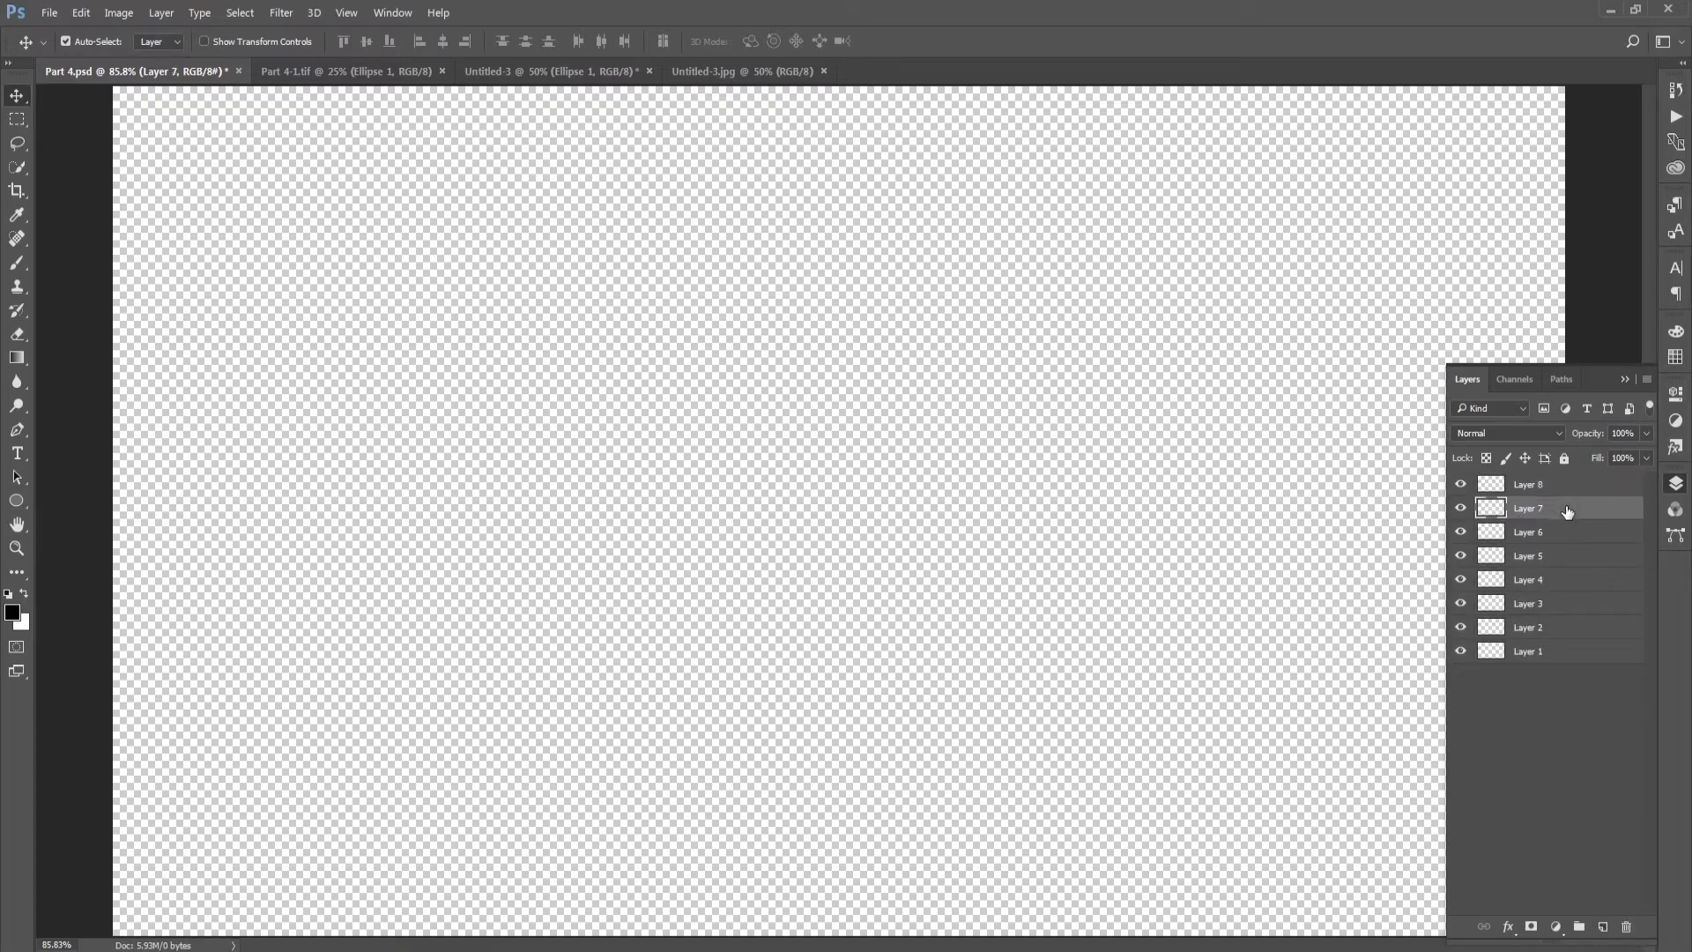
left_click(1559, 534)
left_click(1568, 578)
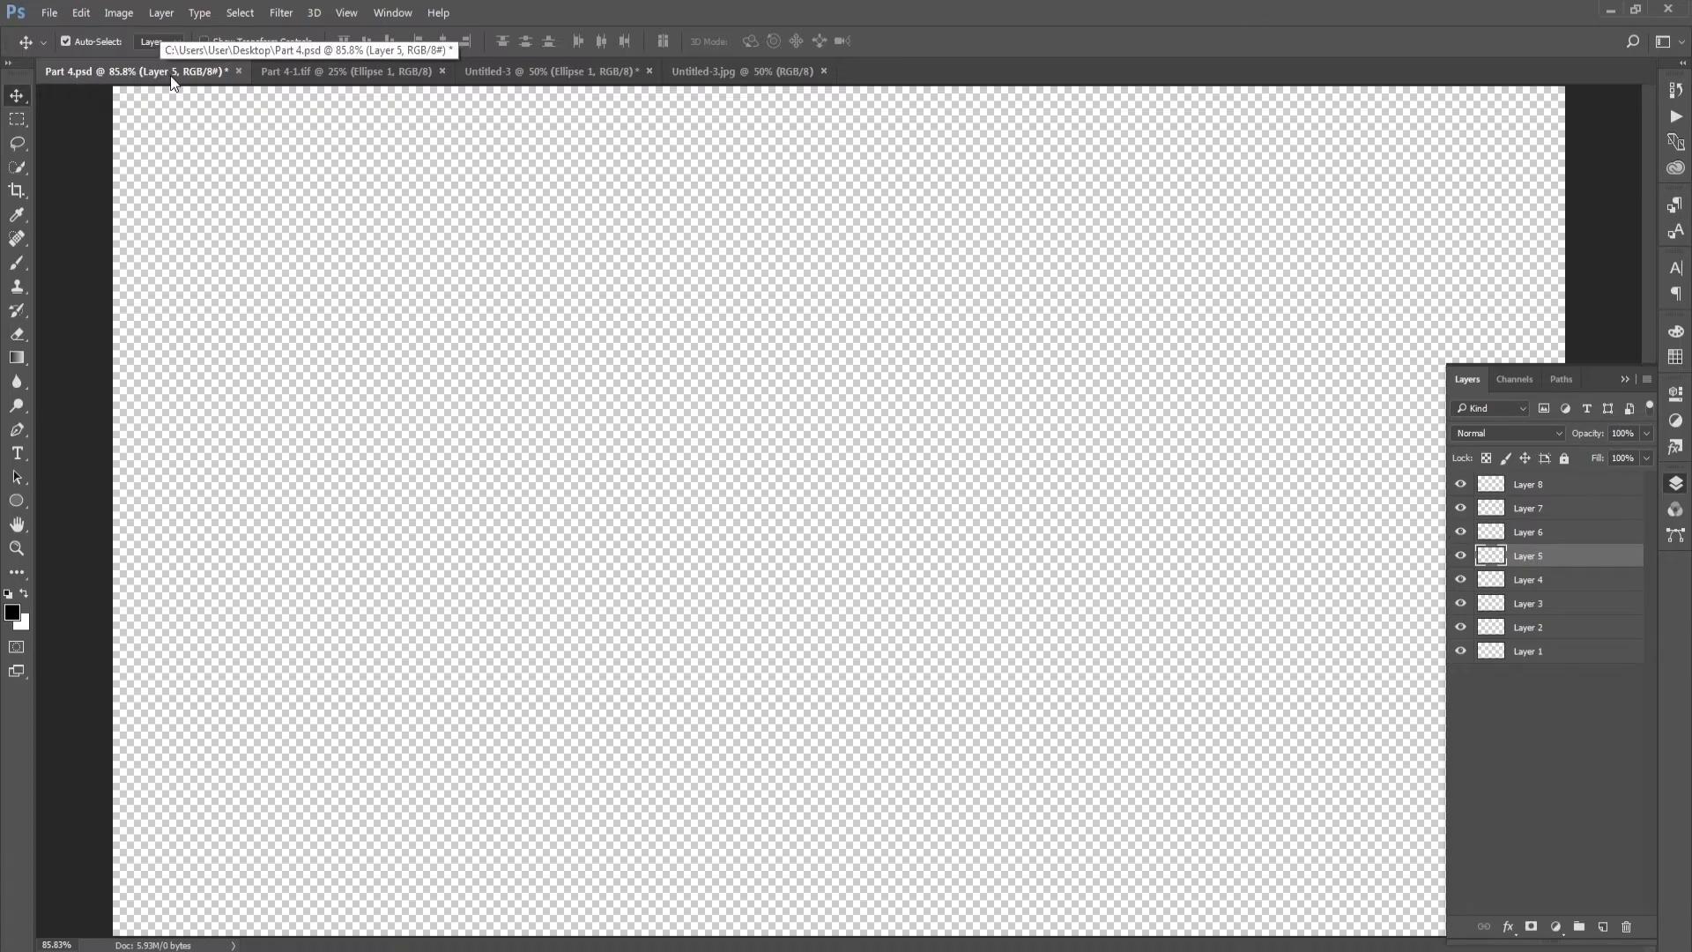
left_click(1565, 586)
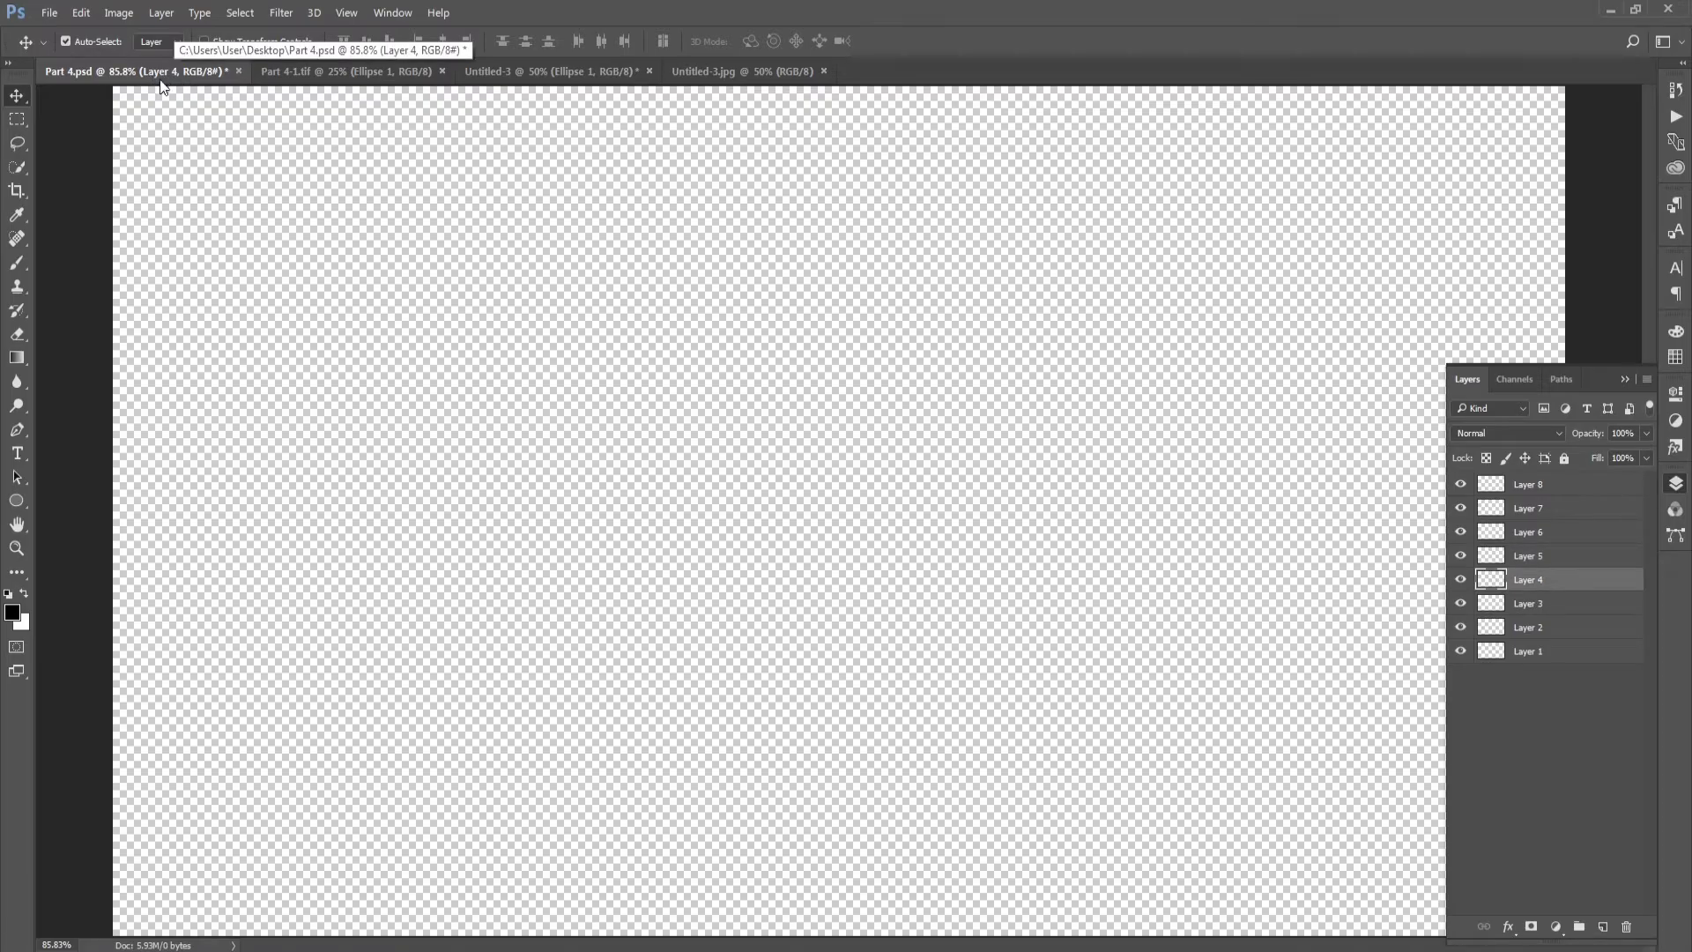
Rename Layer 4 to a custom name
double_click(1530, 581)
type("Masum")
key("Return")
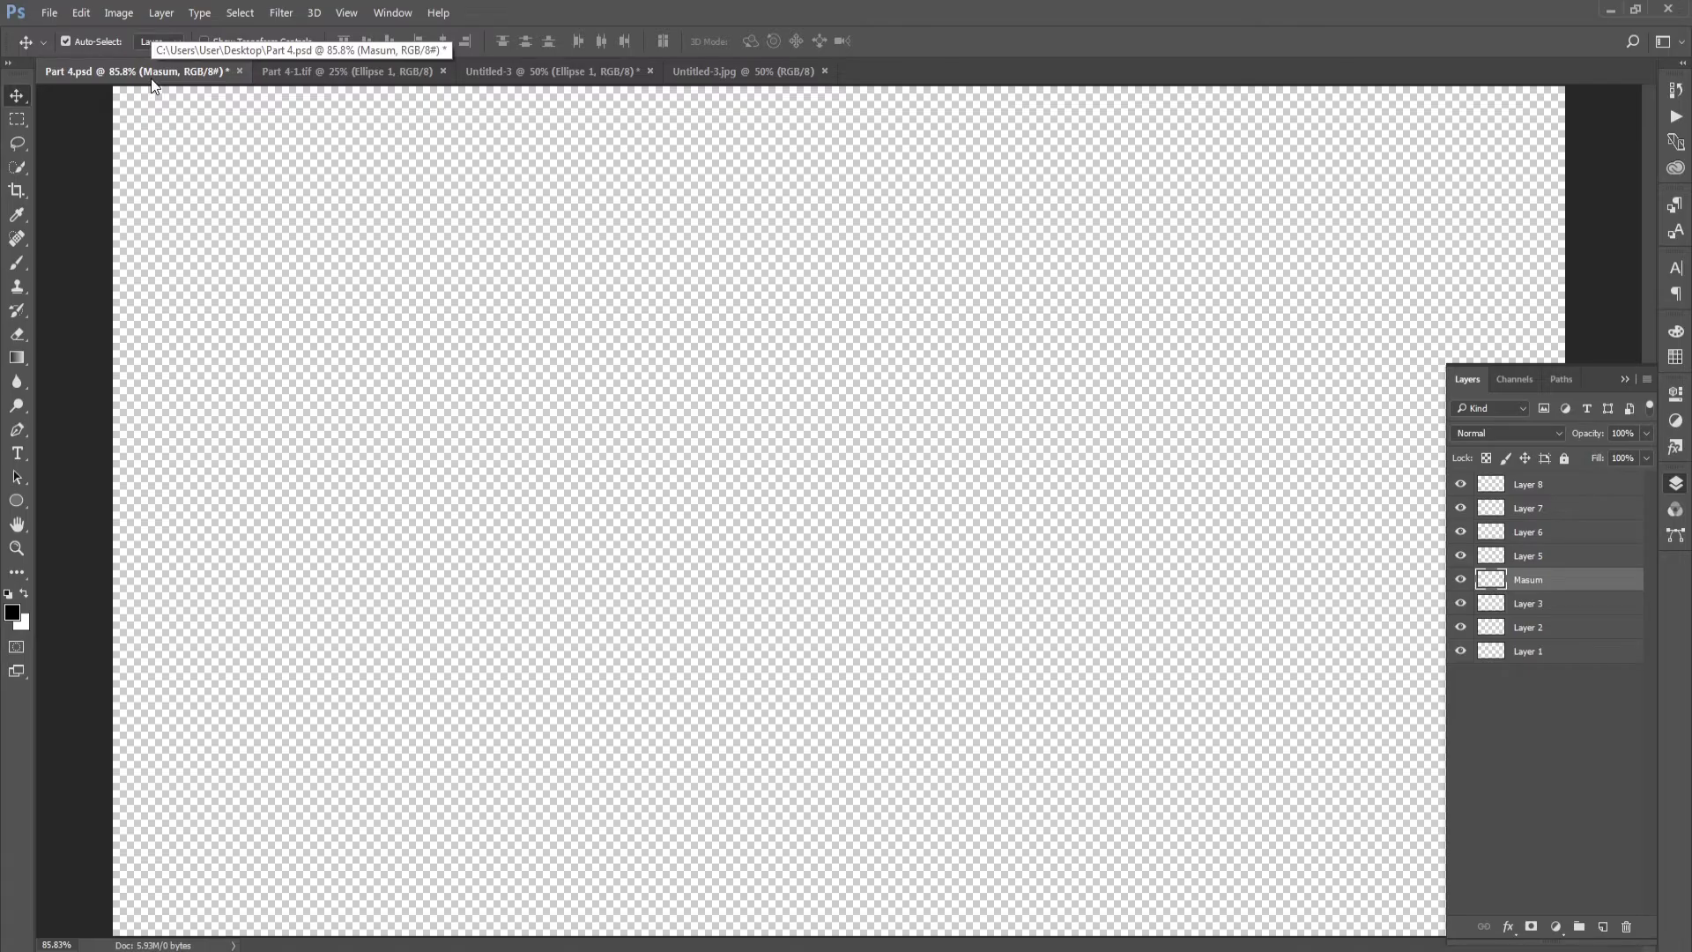
Select Layer 2, zoom out to the whole canvas, and open the Image menu for colour modes
left_click(1571, 534)
left_click(1567, 558)
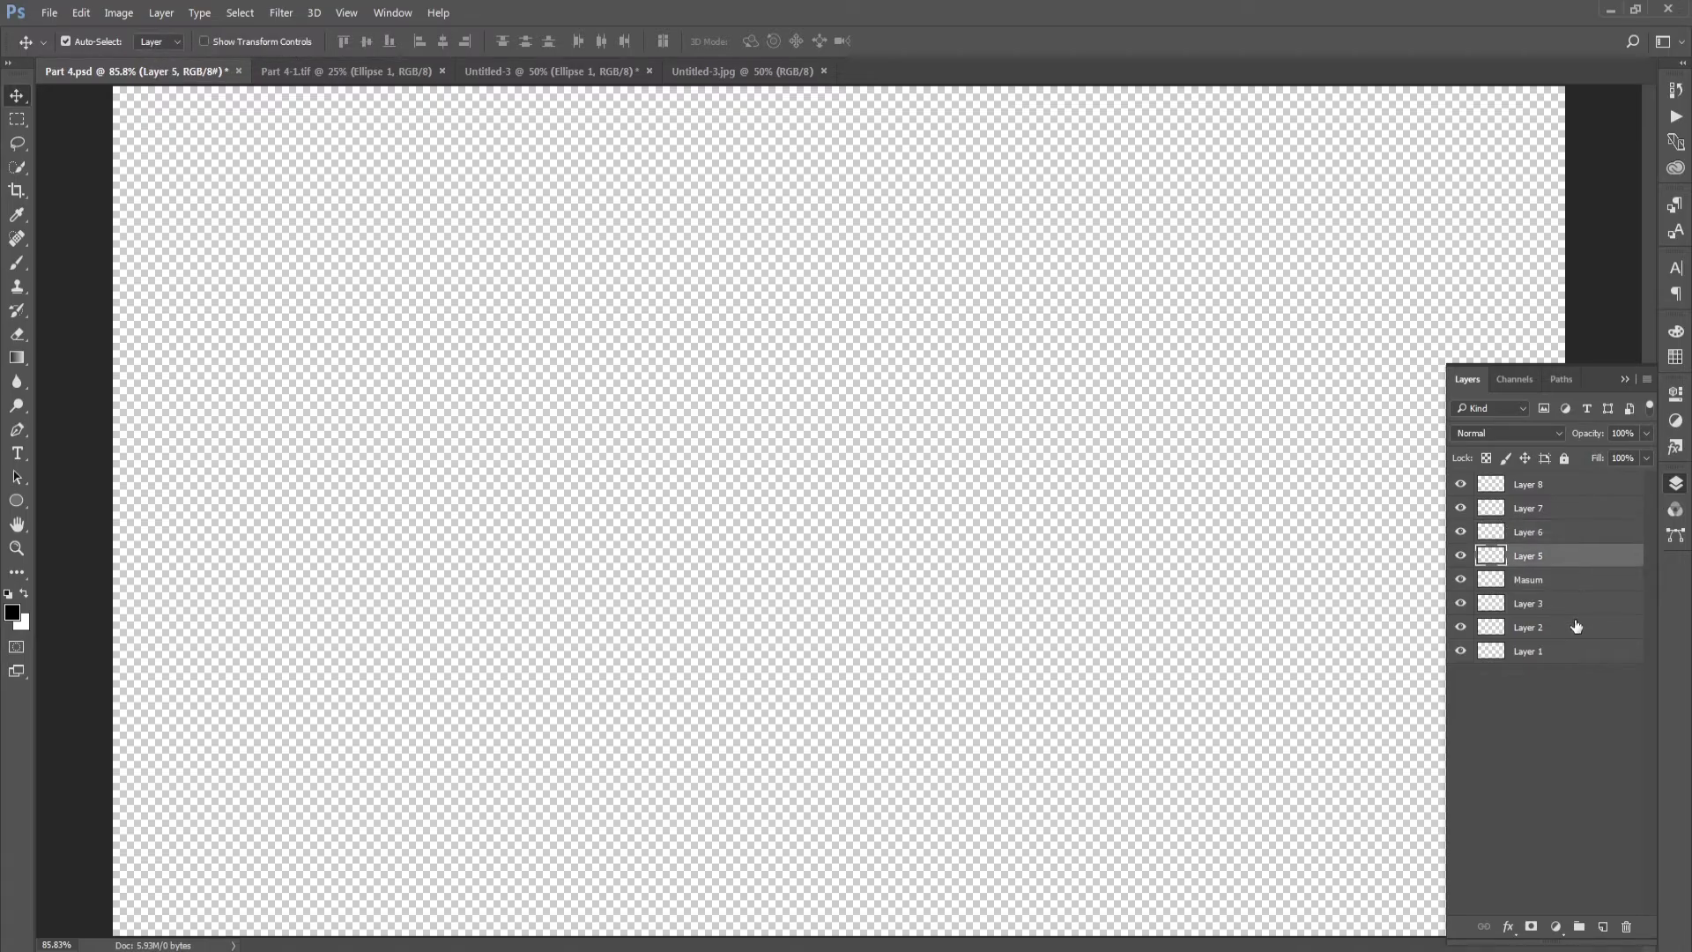
left_click(1577, 626)
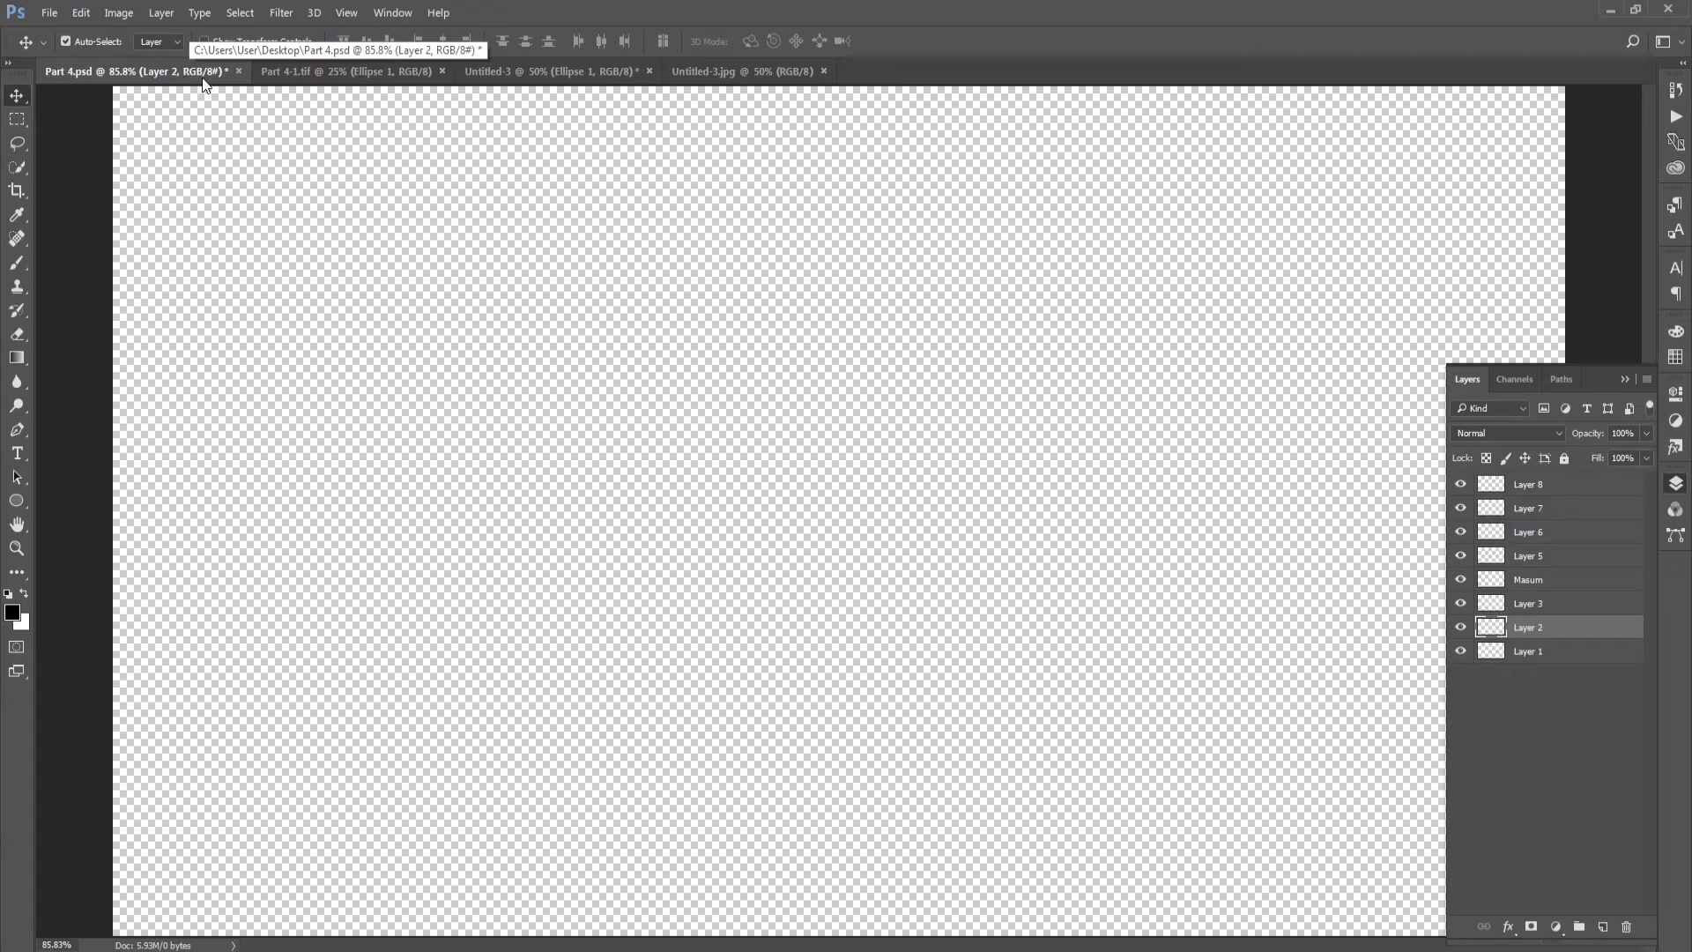
key("ctrl")
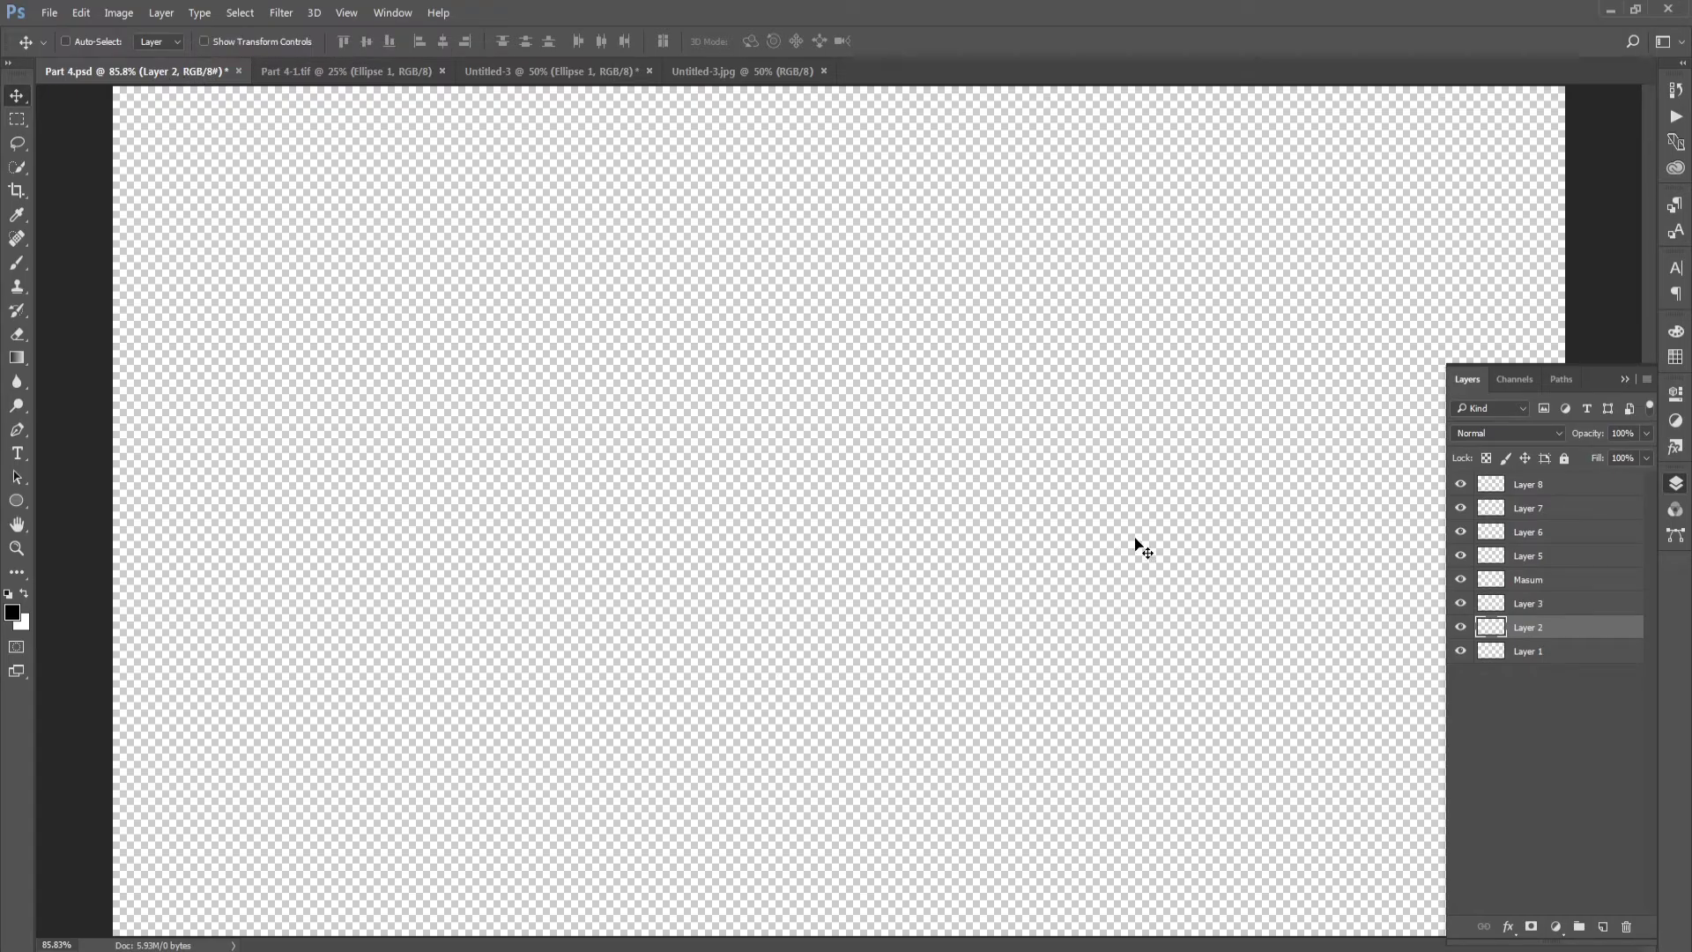
key("ctrl+minus")
left_click(118, 12)
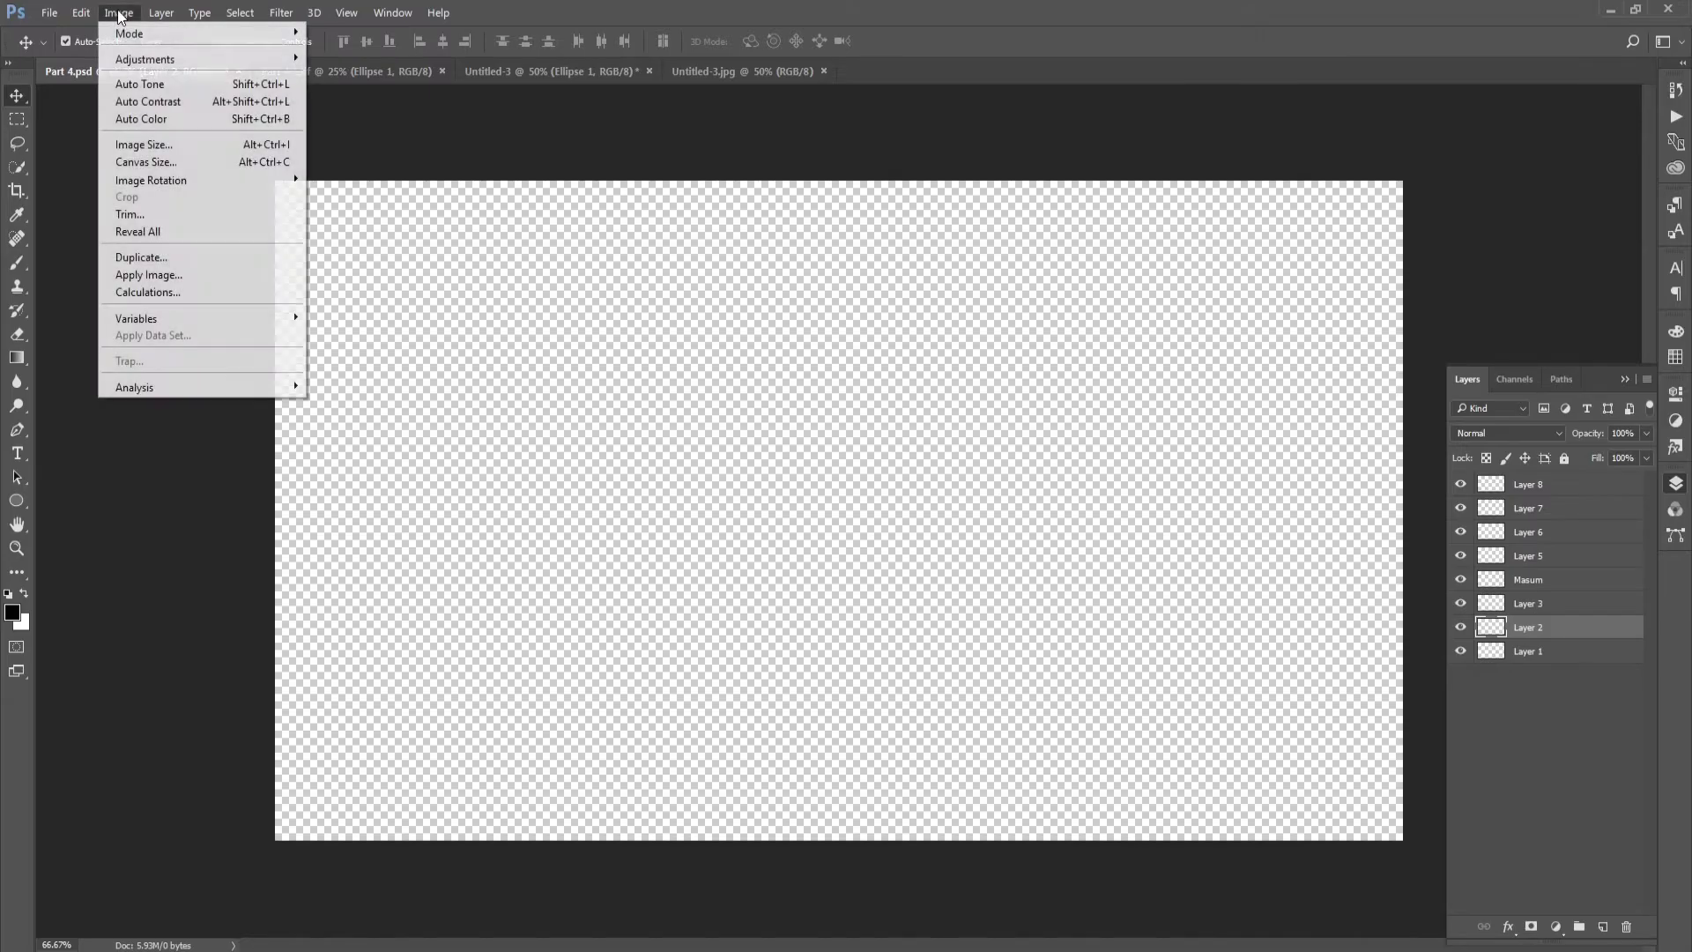
mouse_move(130, 33)
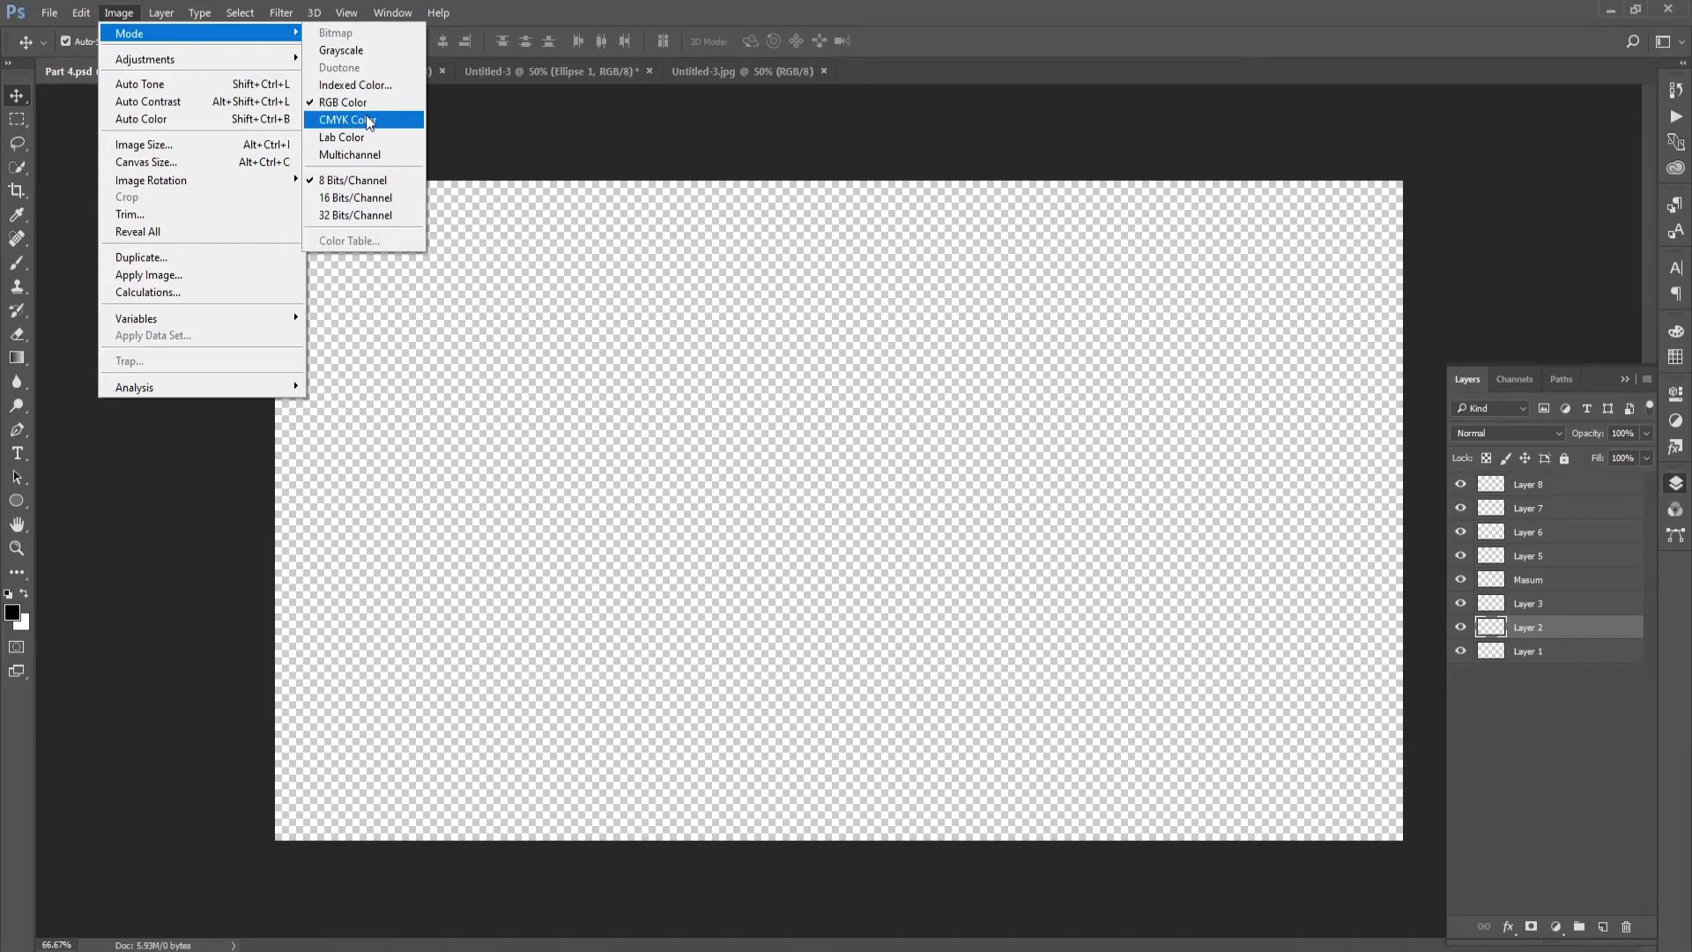
left_click(368, 120)
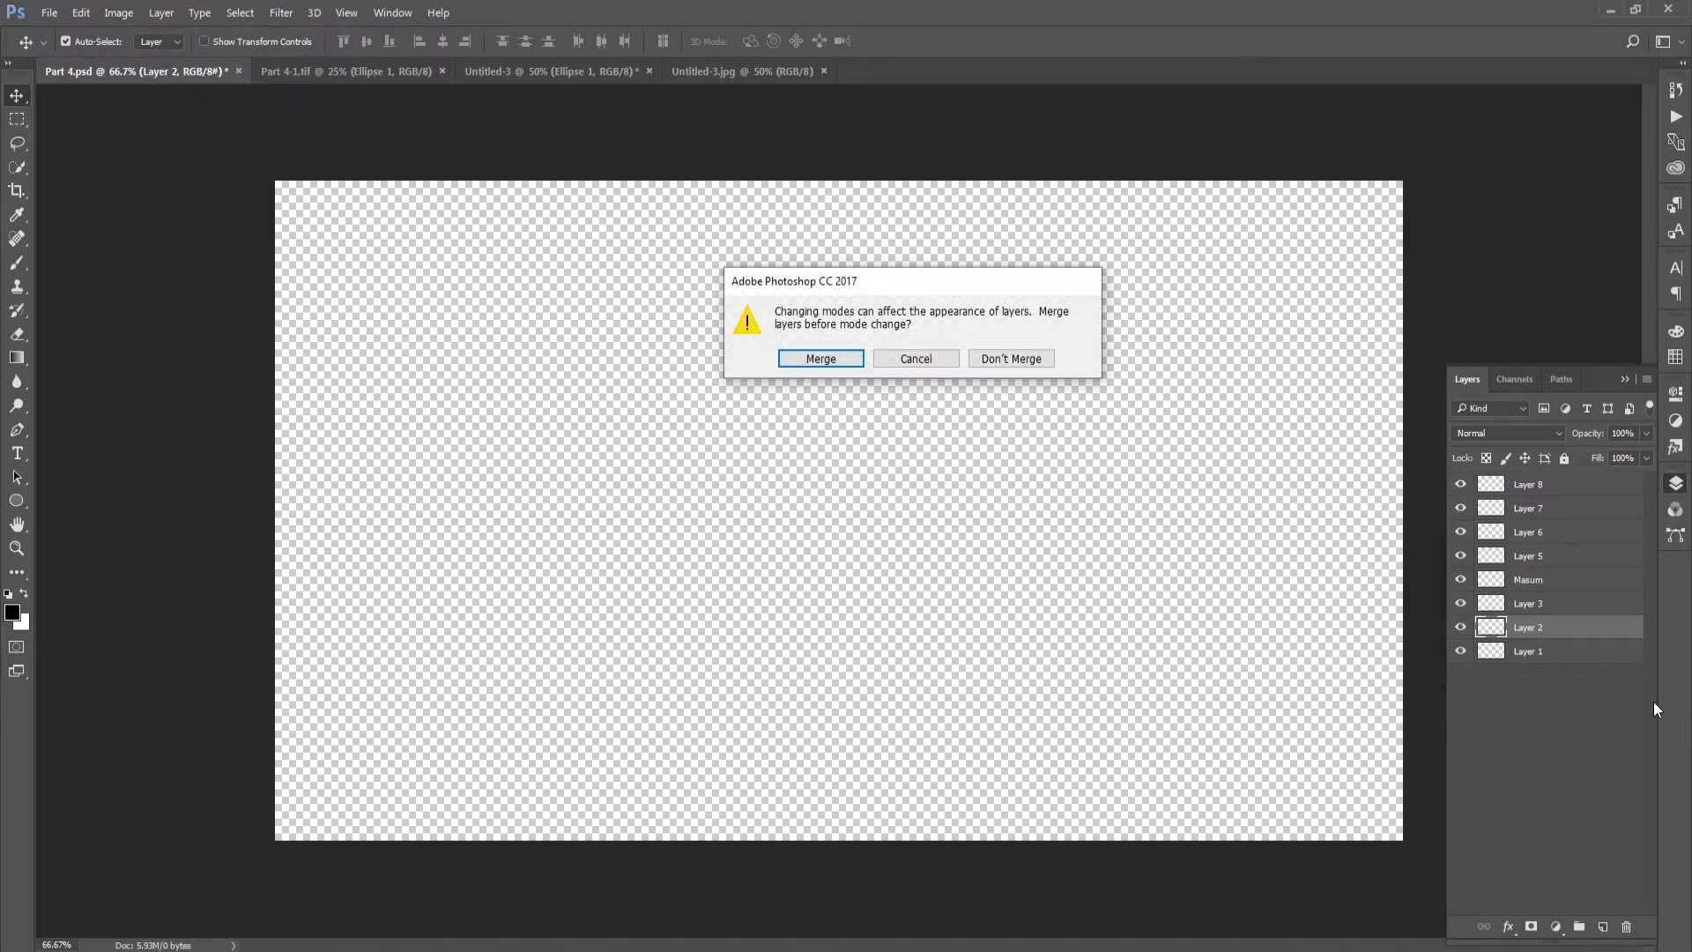
left_click(1022, 359)
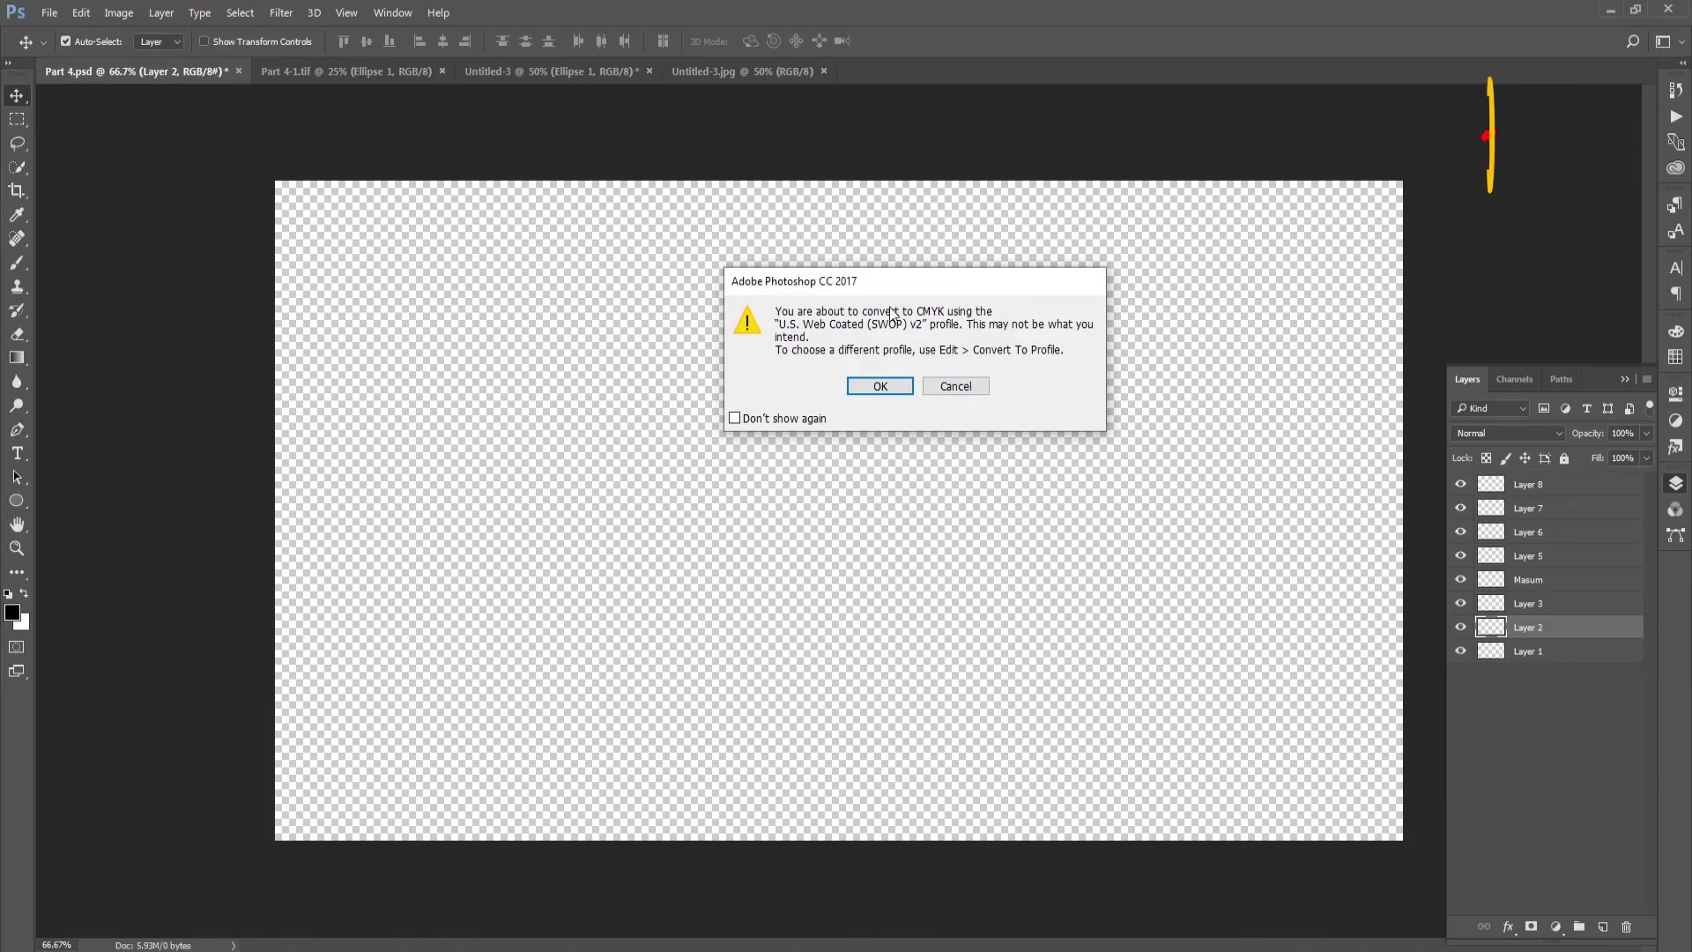
left_click(882, 386)
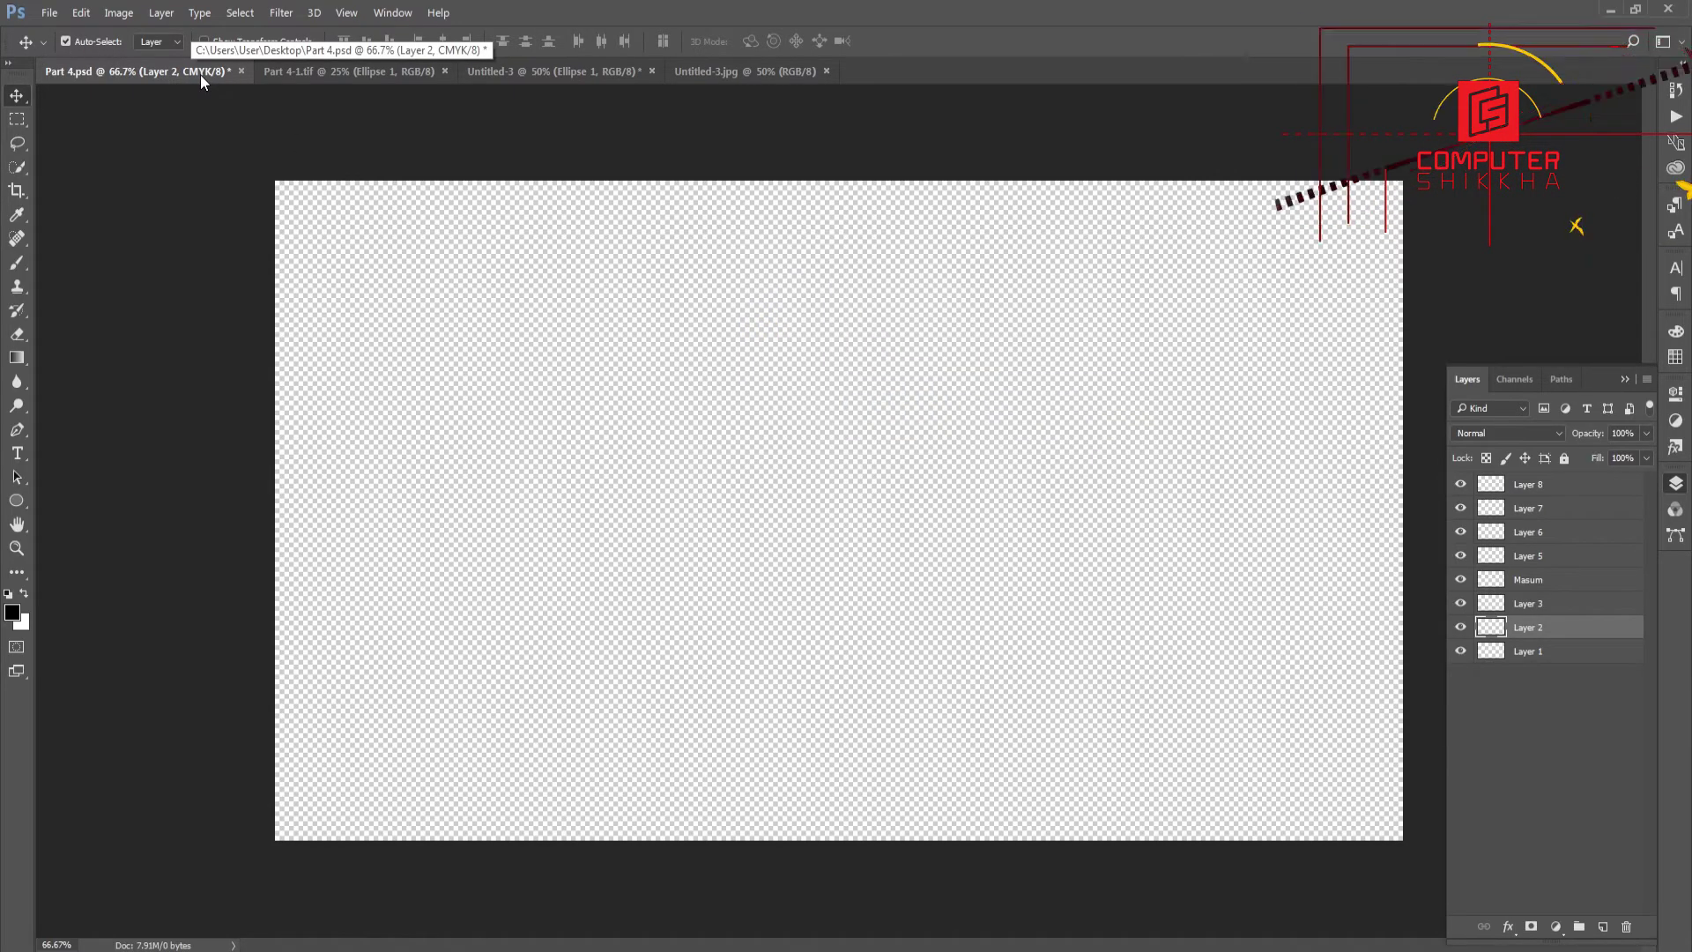
key("ctrl+z")
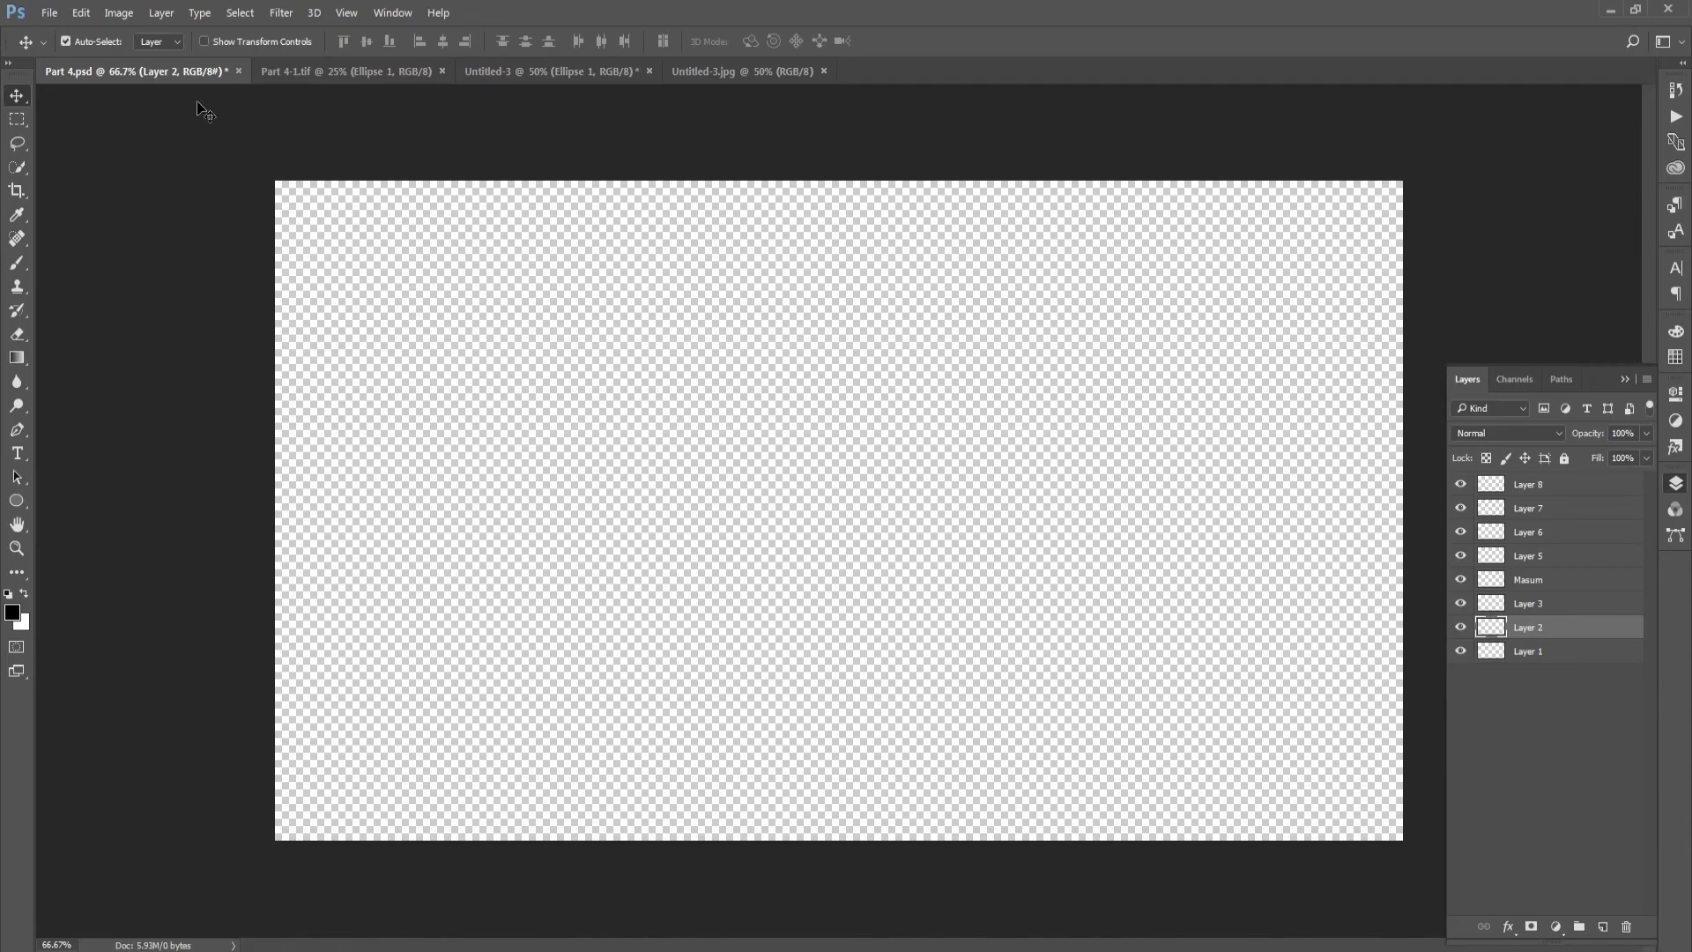
key("ctrl+z")
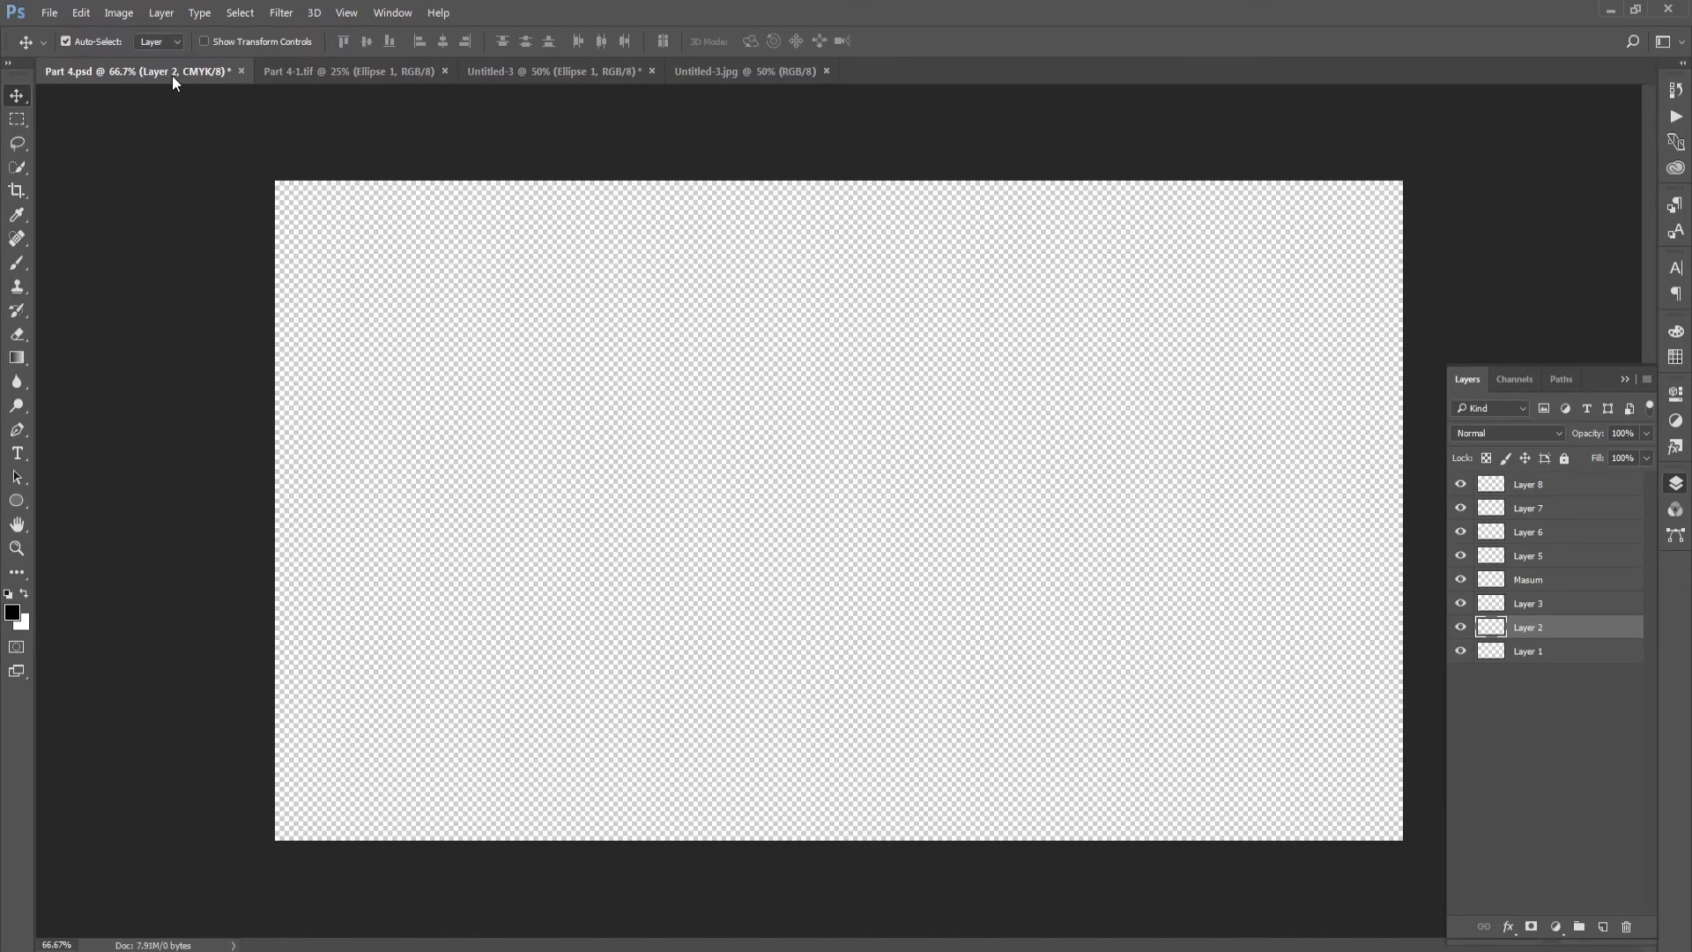
left_click(119, 12)
left_click(361, 153)
left_click(119, 12)
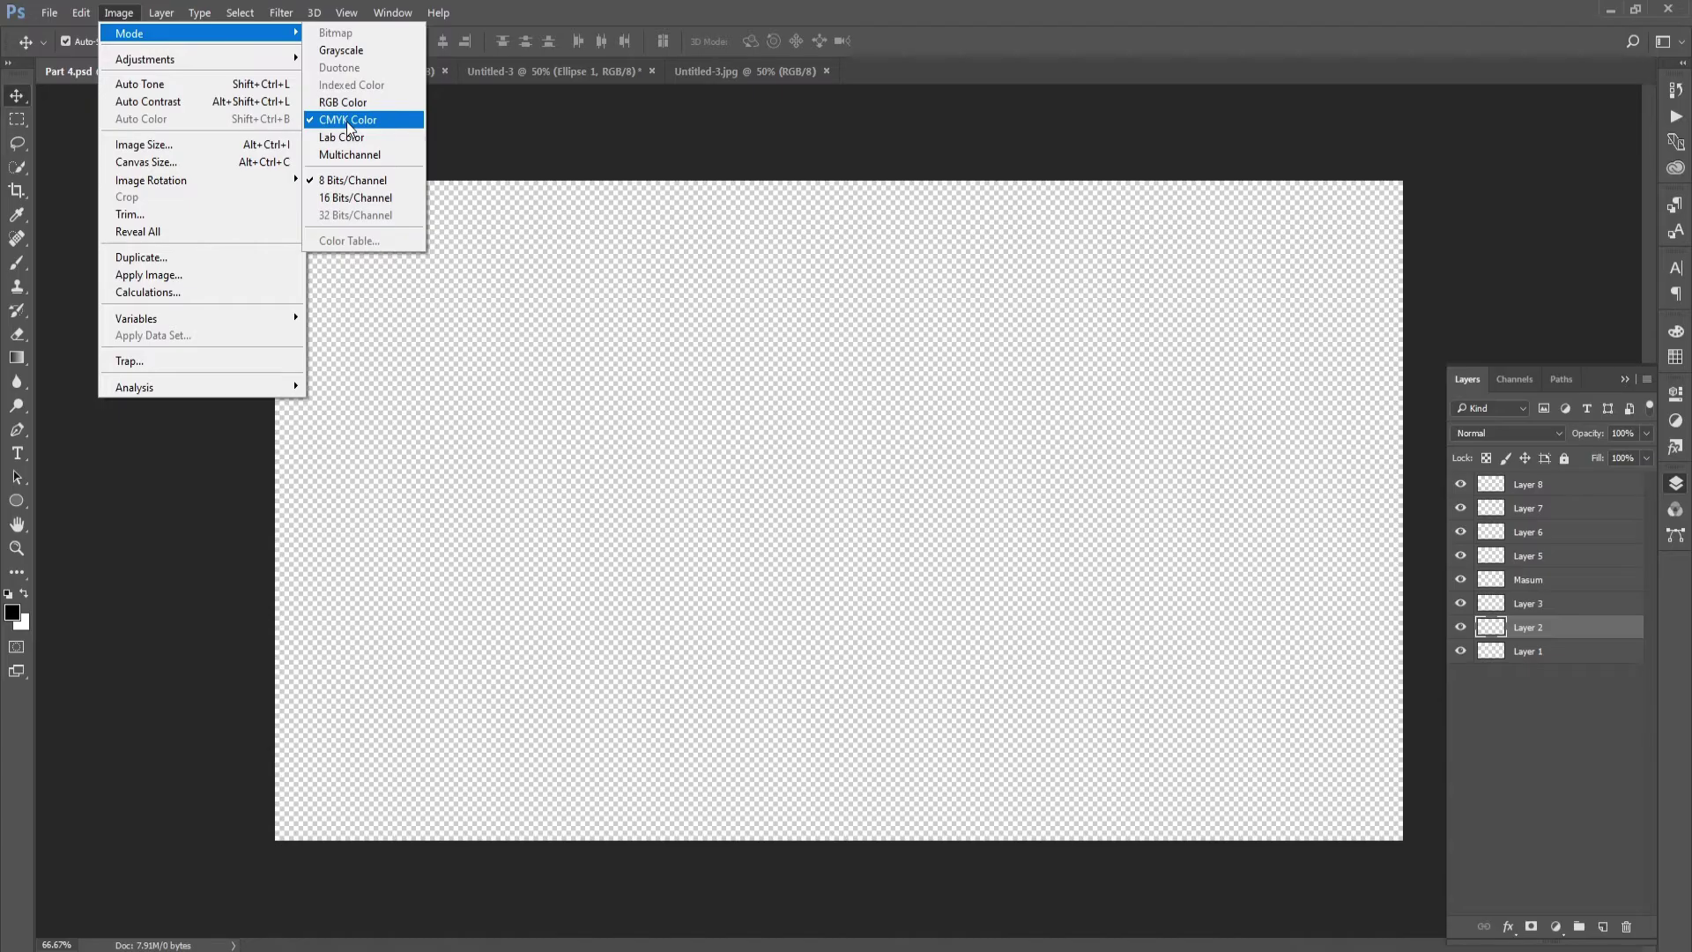
left_click(361, 102)
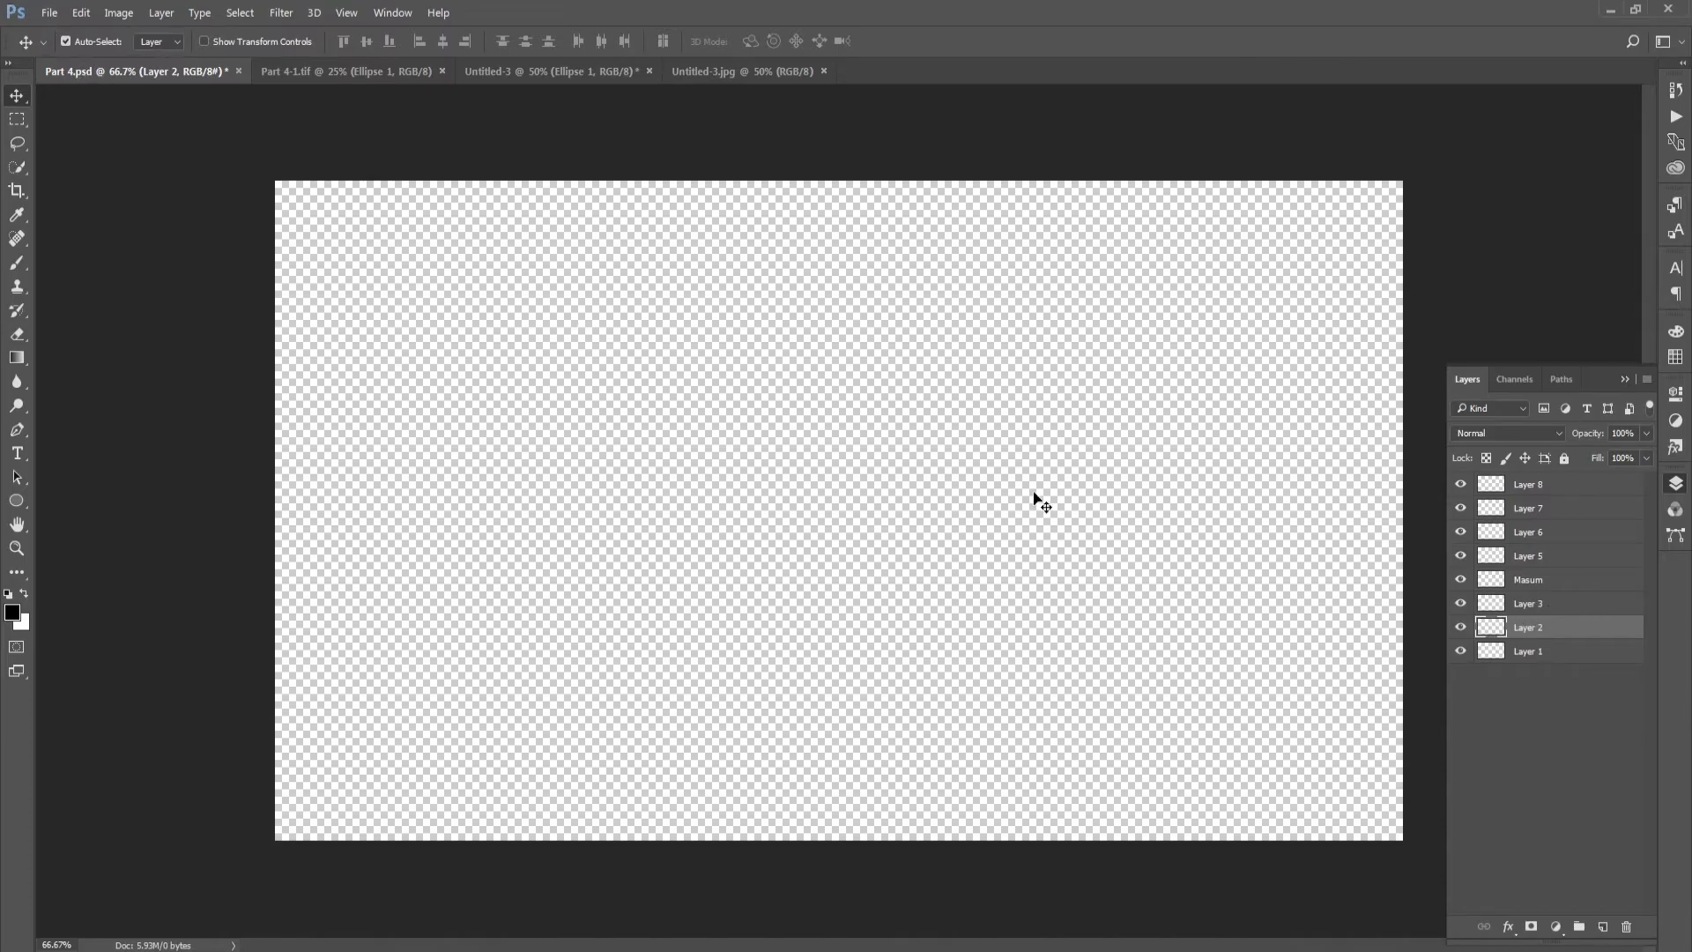
left_click(1569, 498, "shift")
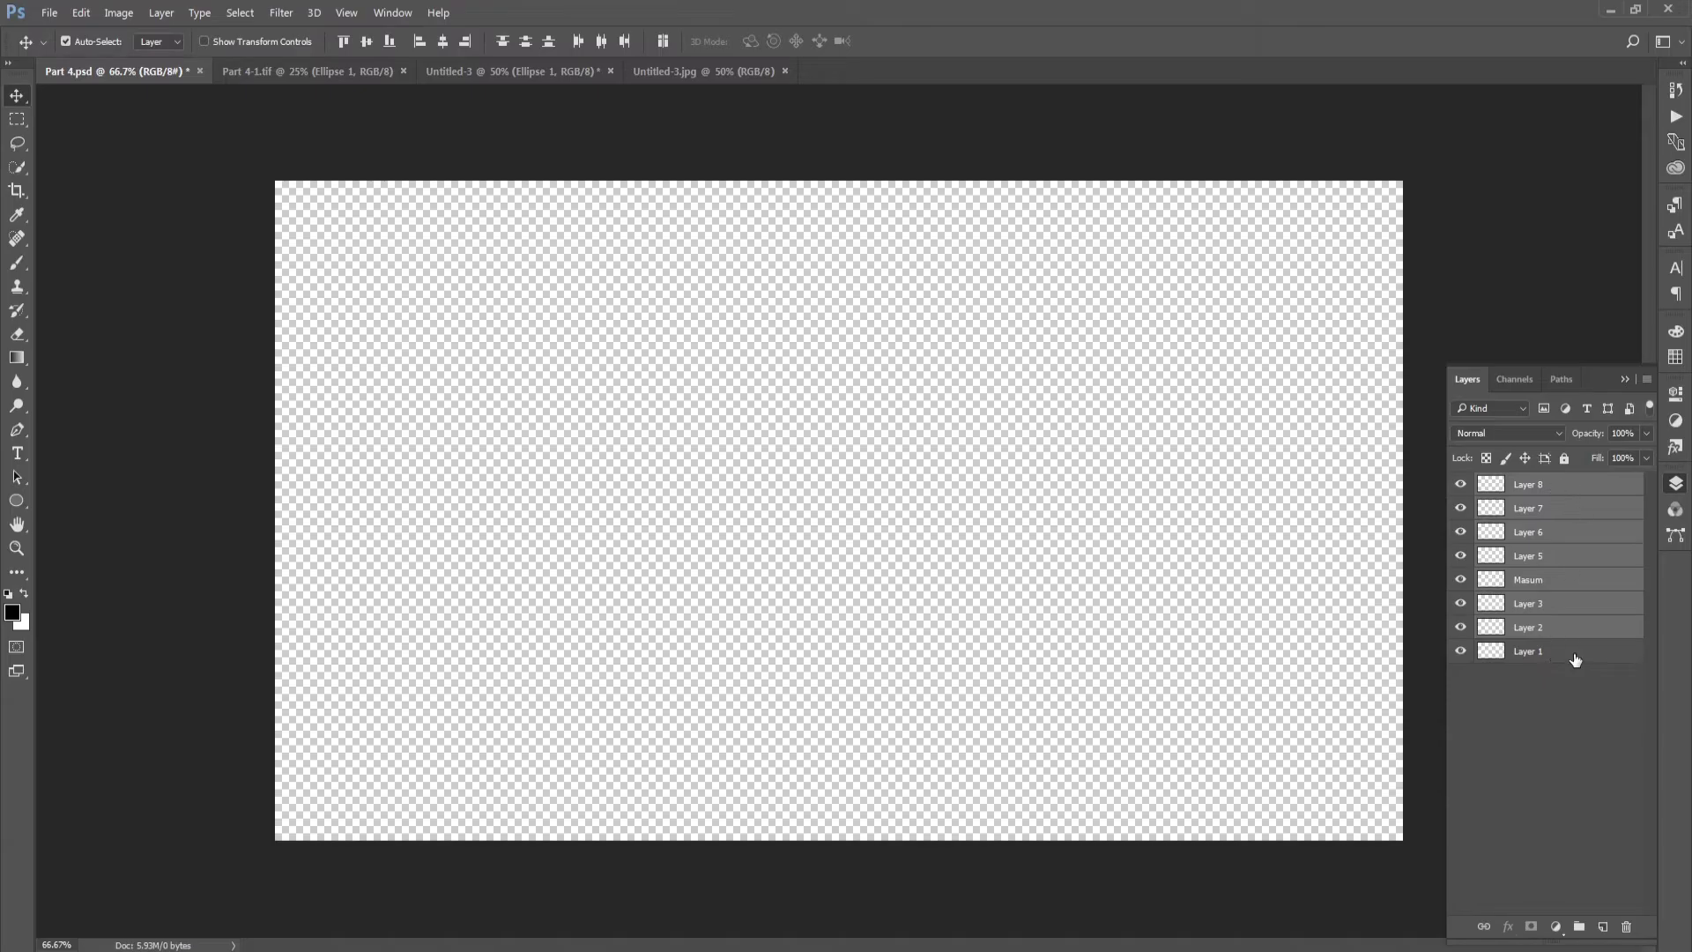
left_click(1592, 704)
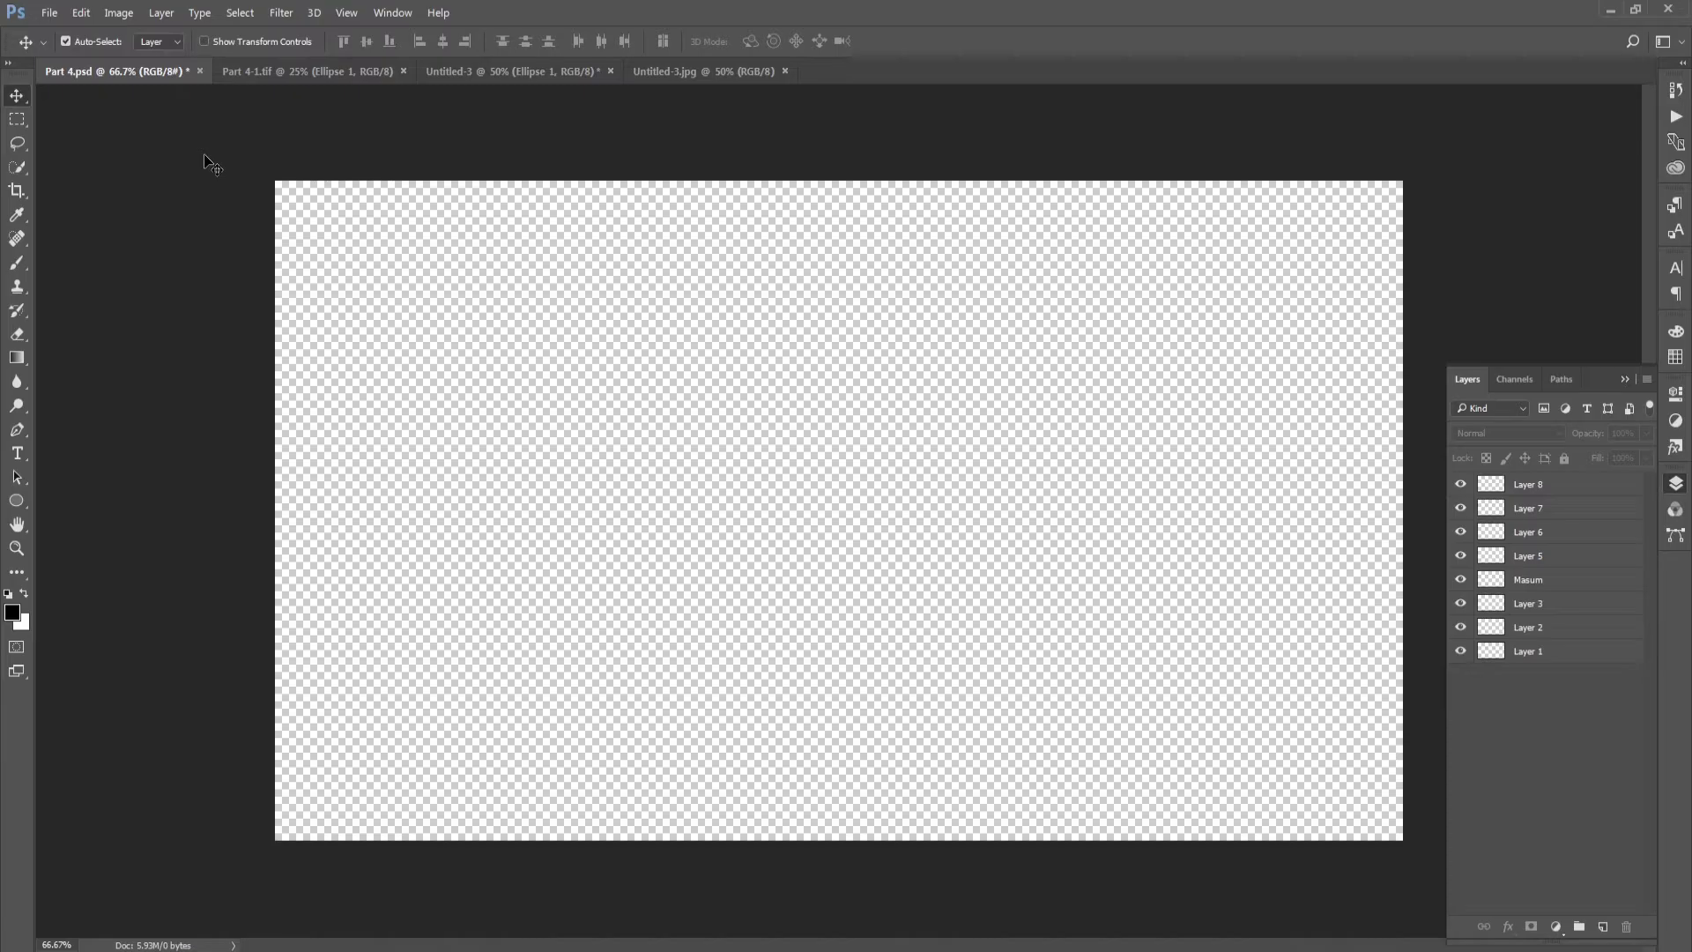
left_click(55, 14)
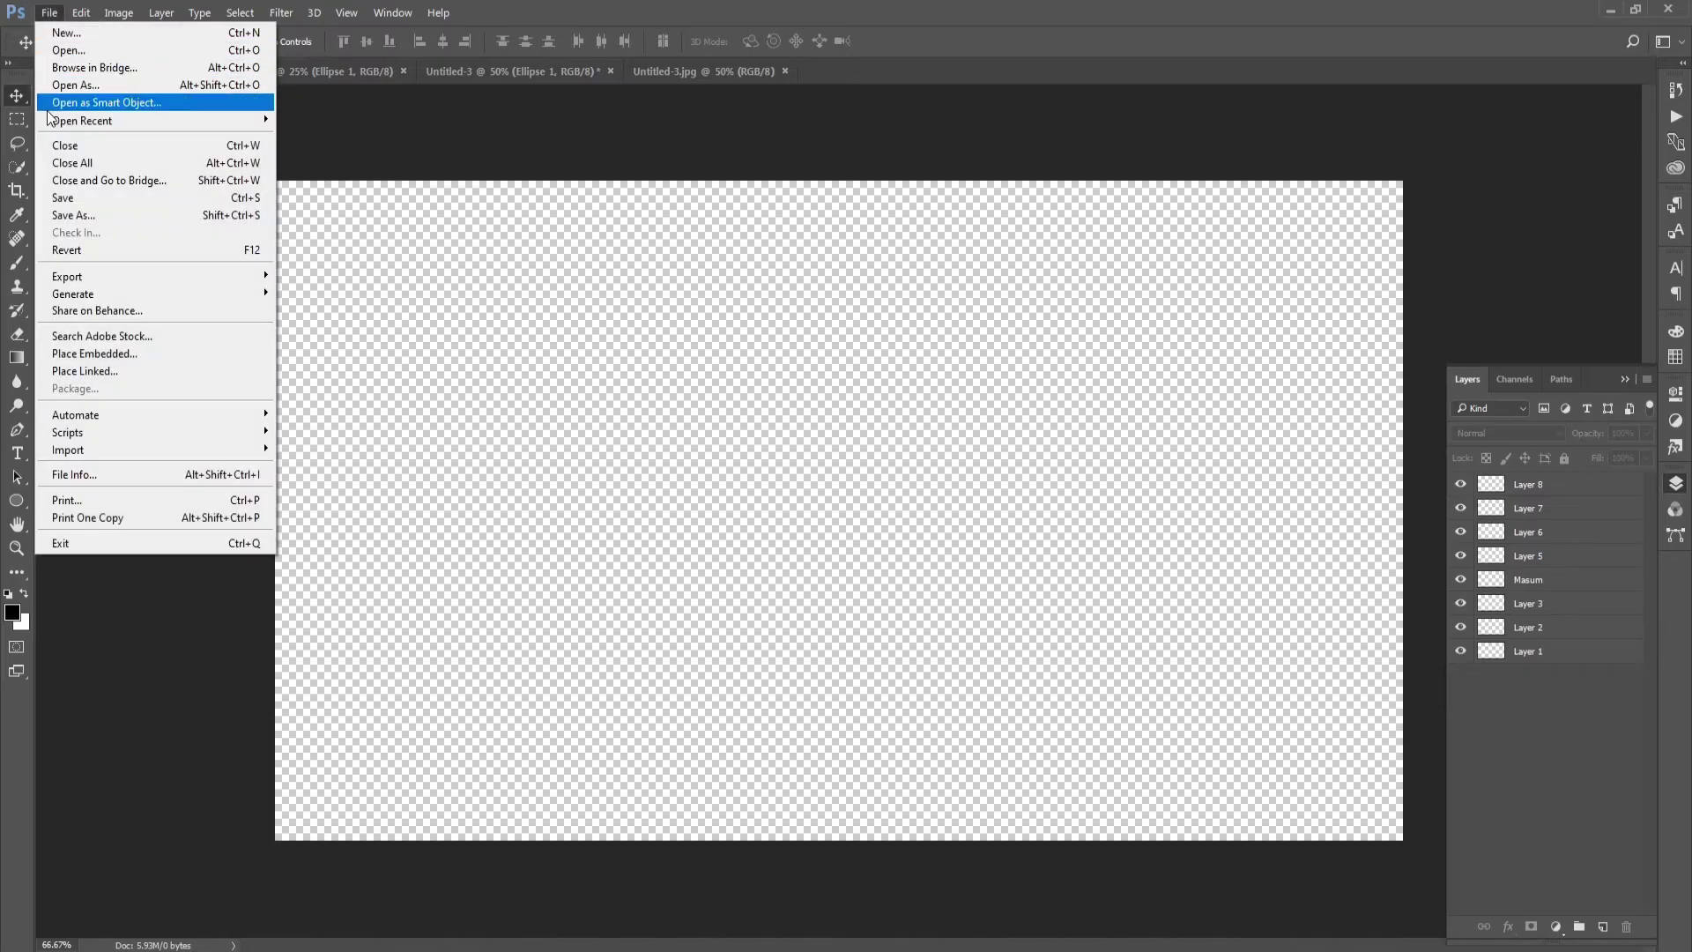
left_click(69, 200)
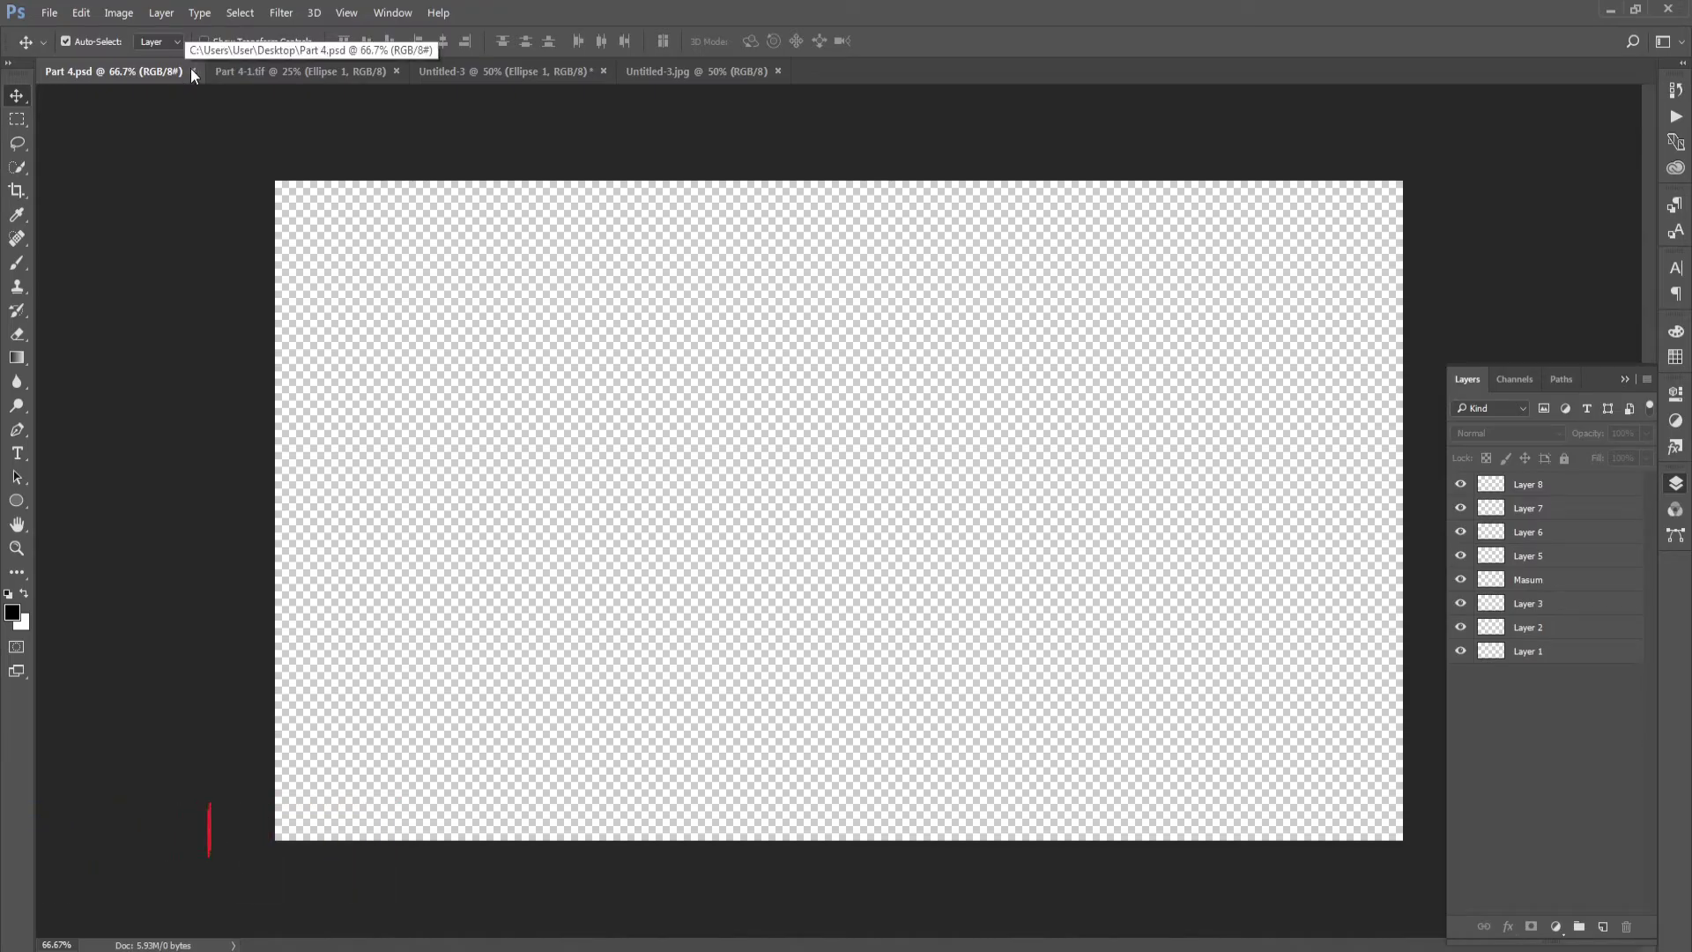
Draw a black 307 × 284 px ellipse at the canvas's upper left and save Part 4.psd
left_click(16, 499)
left_click_drag(340, 306, 518, 479)
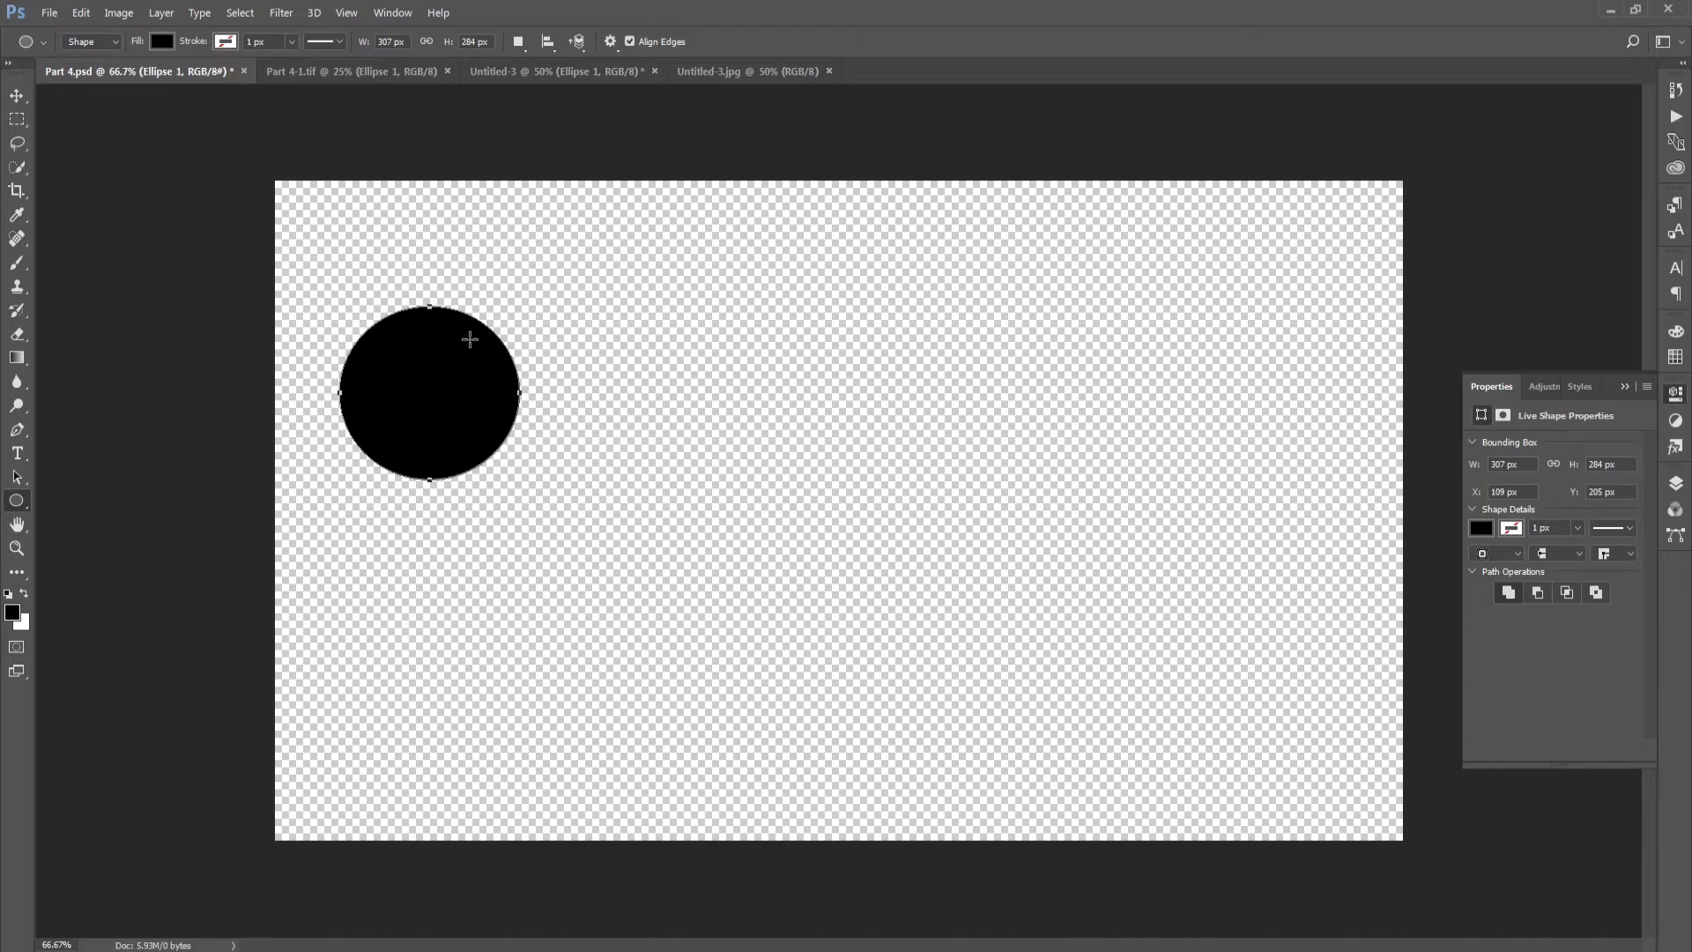
left_click(16, 95)
key("ctrl+s")
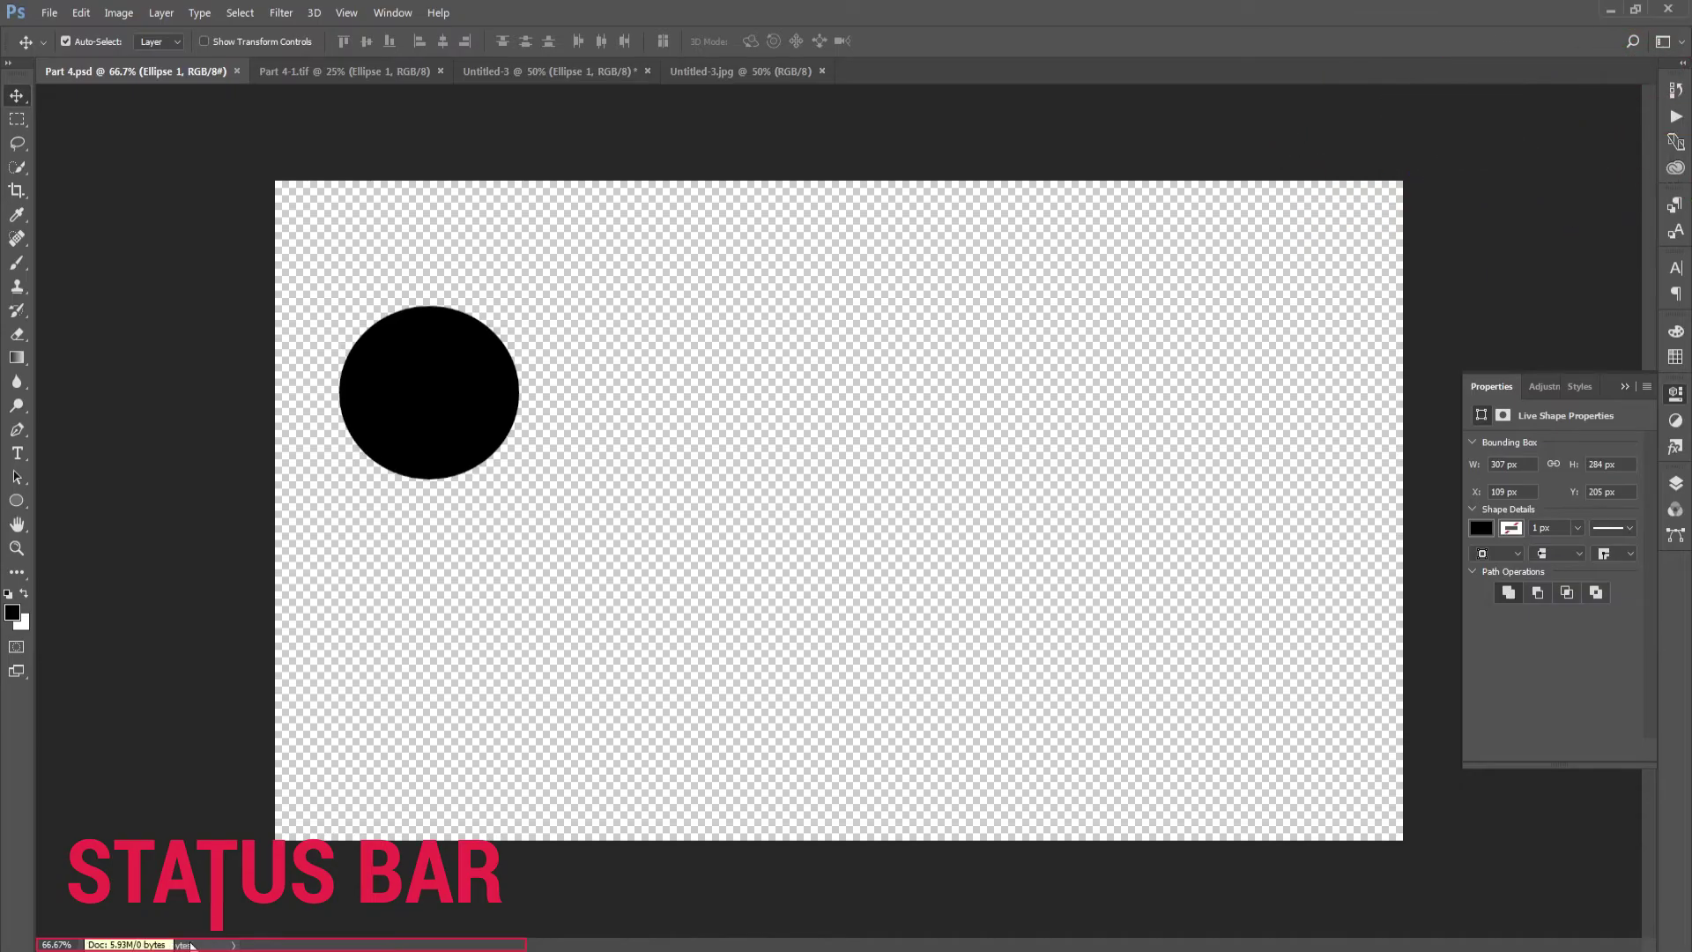
Set the status-bar zoom field from 66.67% to 100%
left_click(55, 944)
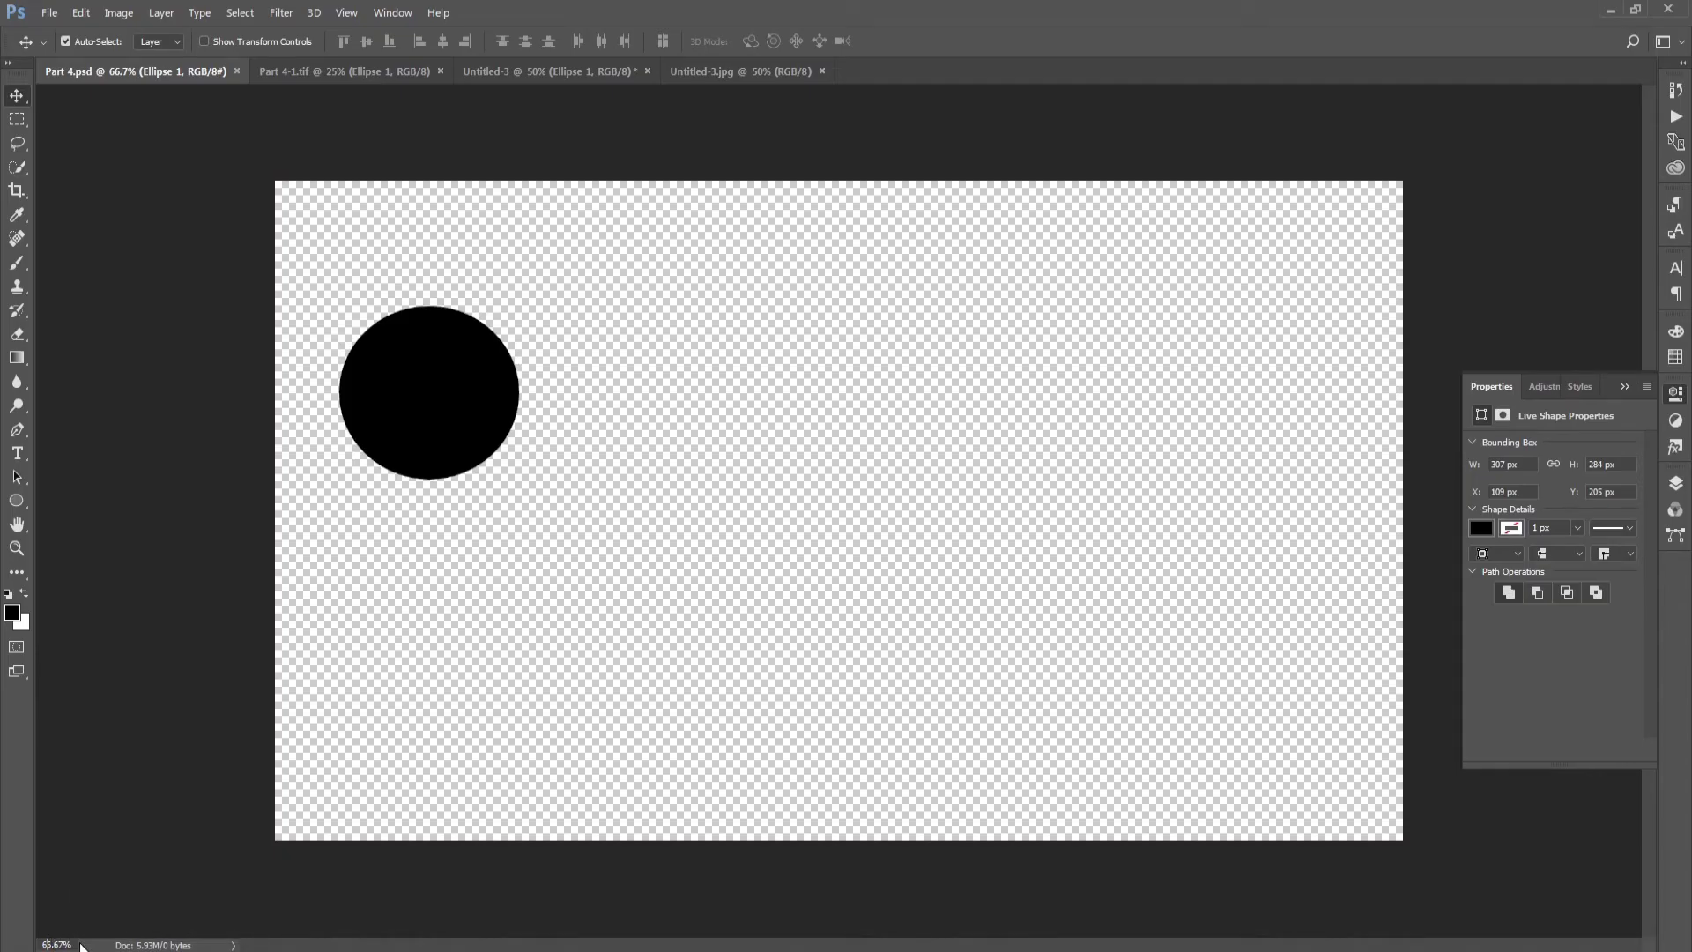
left_click_drag(74, 945, 16, 936)
type("100")
key("Return")
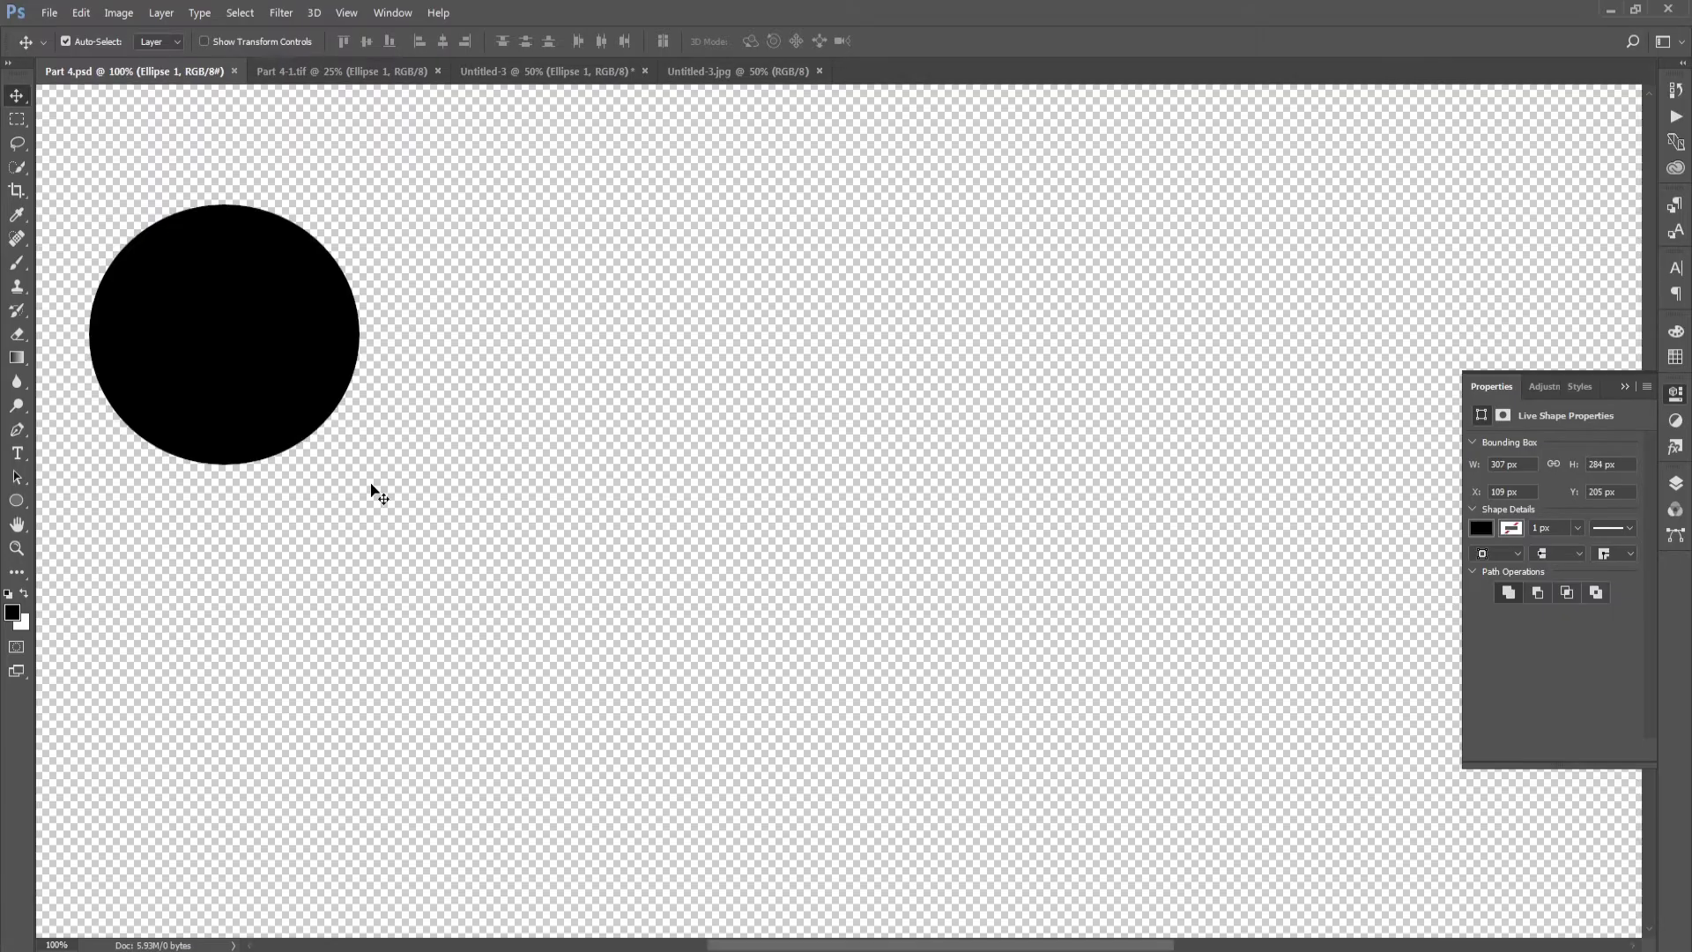
Zoom back out to 66.67% and bring up the status bar information options
key("ctrl")
scroll(716, 553, "down", 2)
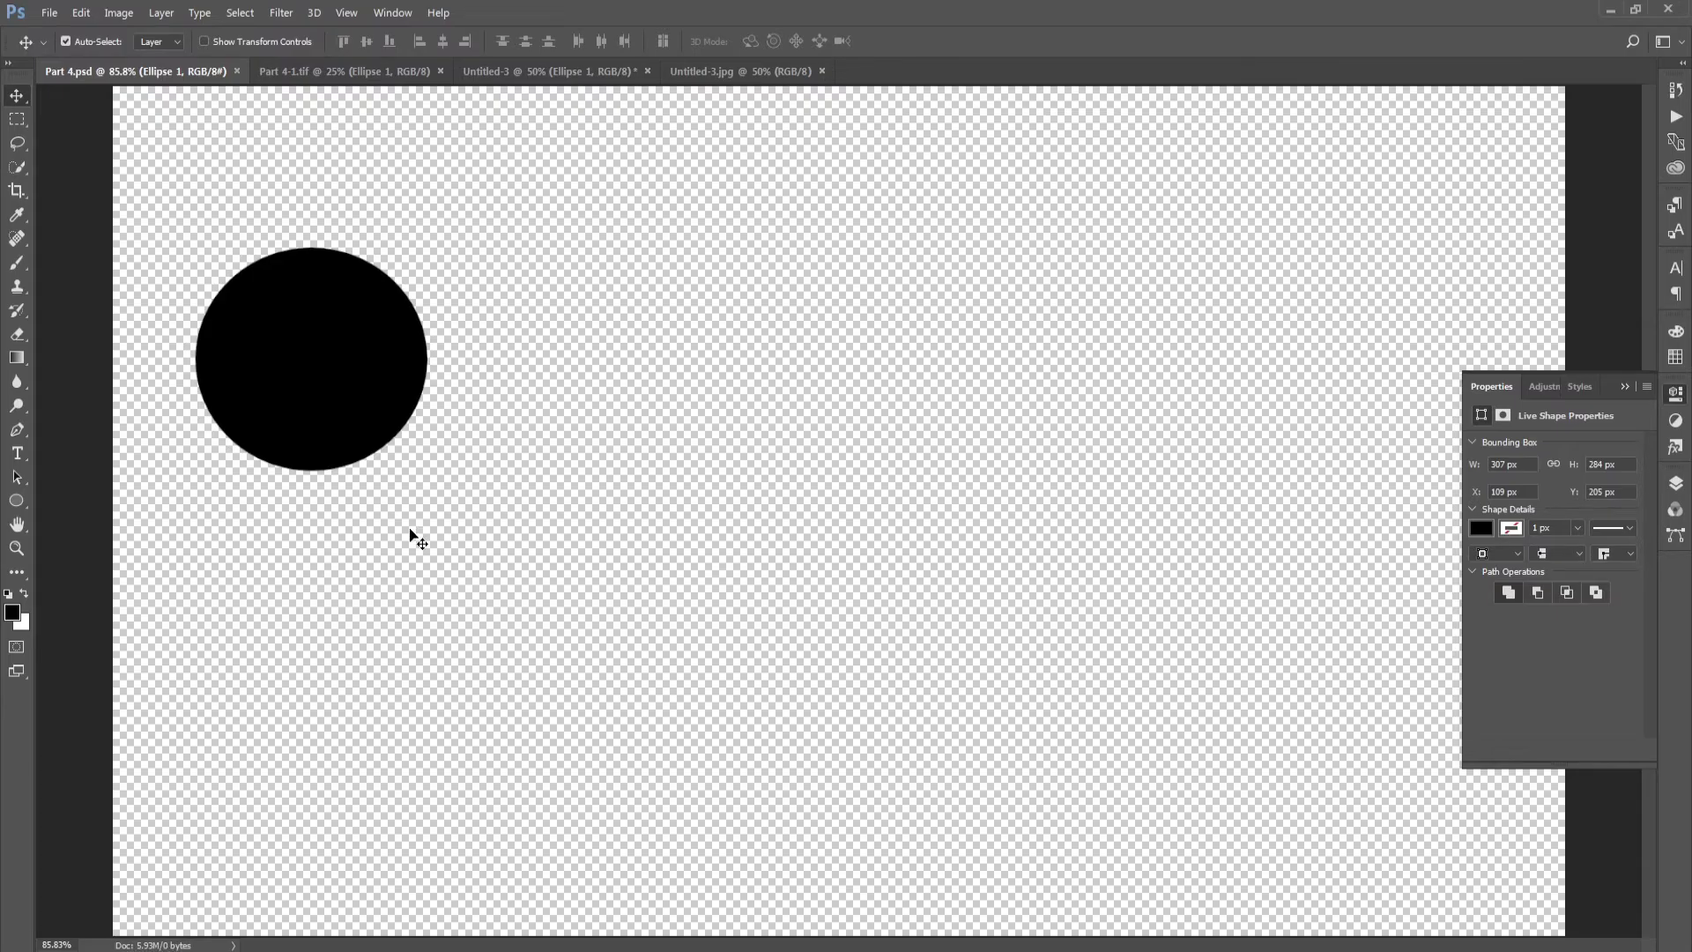
scroll(370, 425, "down", 1)
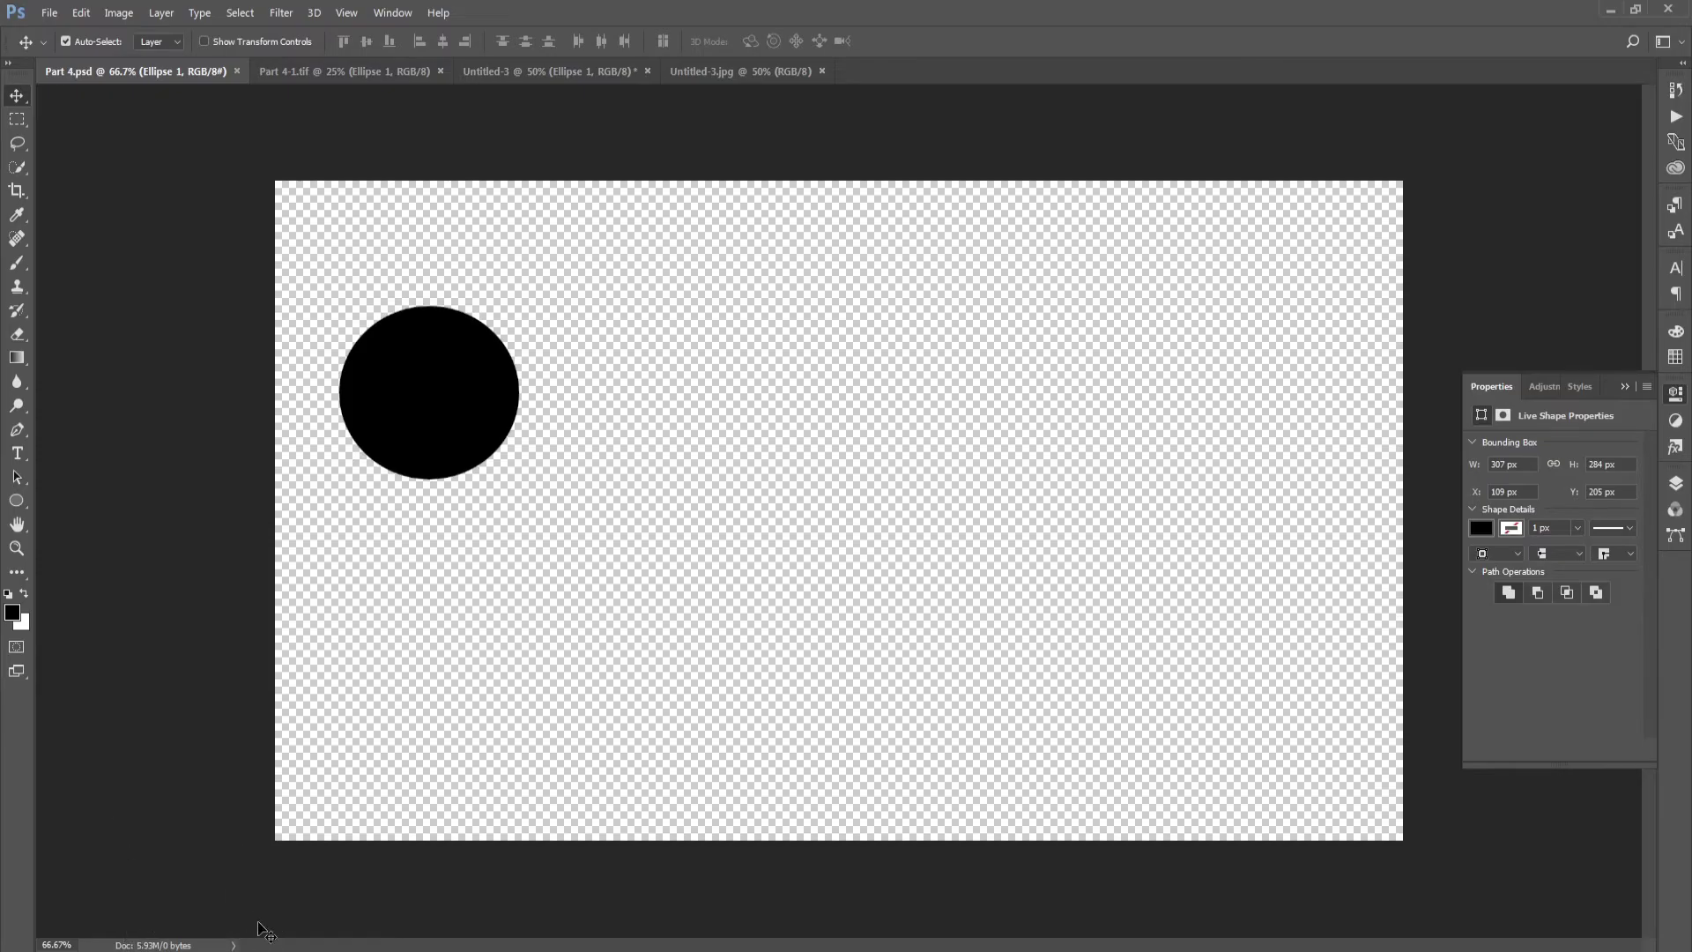
left_click(238, 946)
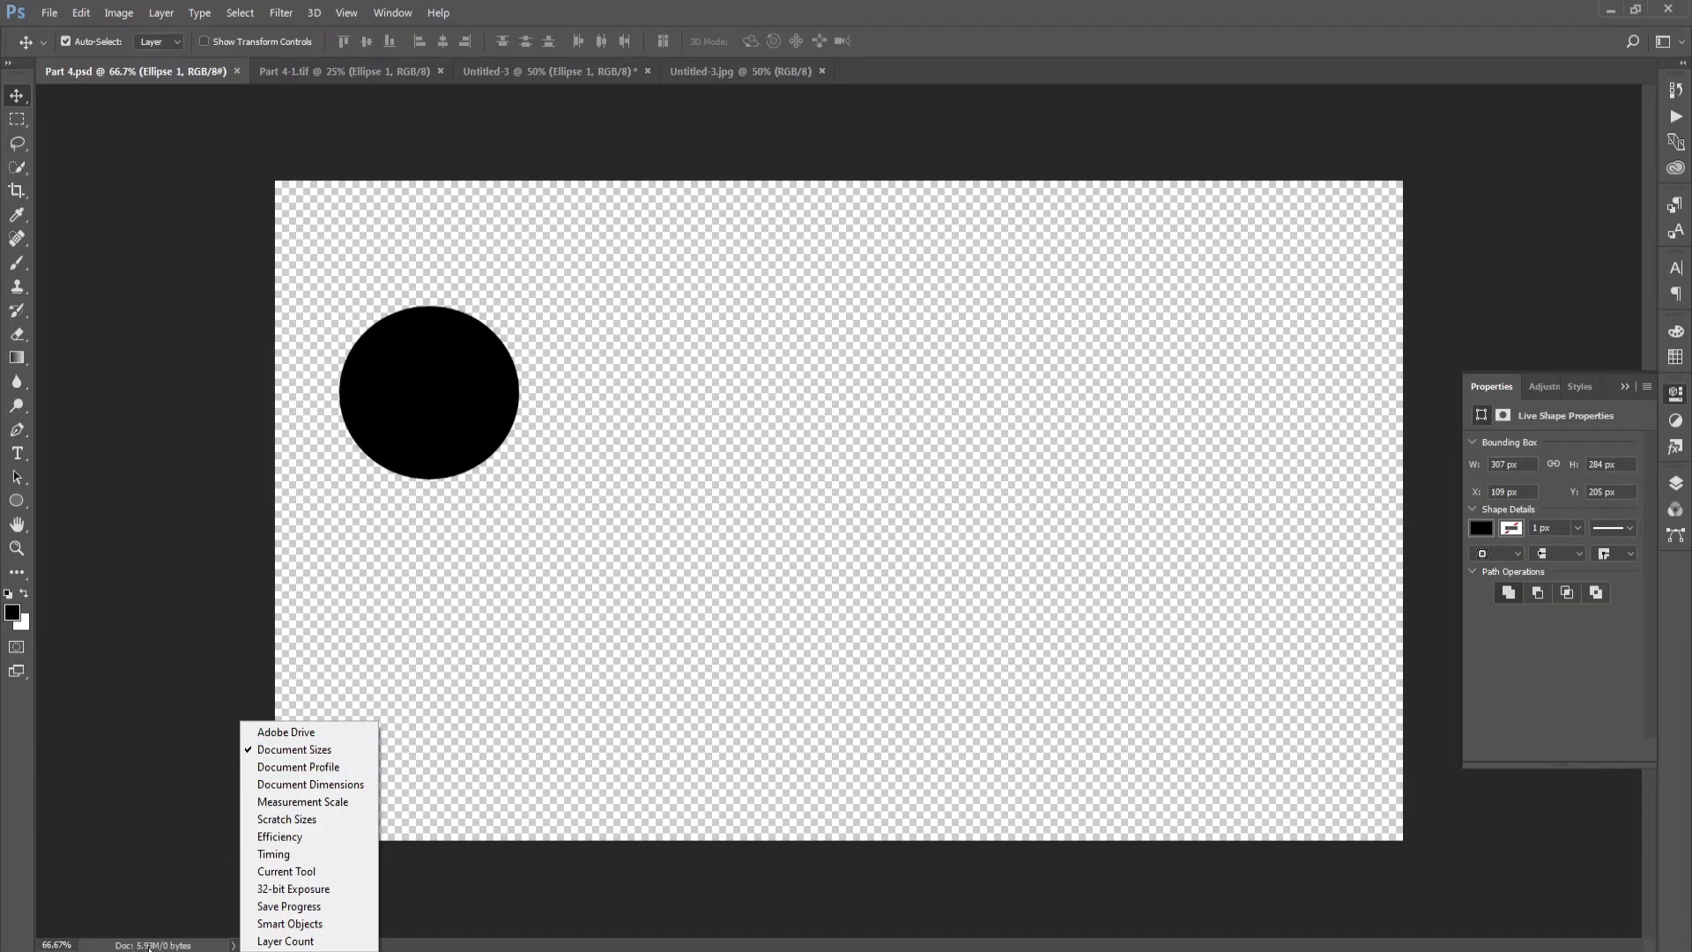
Show Current Tool in the status bar and select the whole canvas with the Rectangular Marquee
left_click(344, 870)
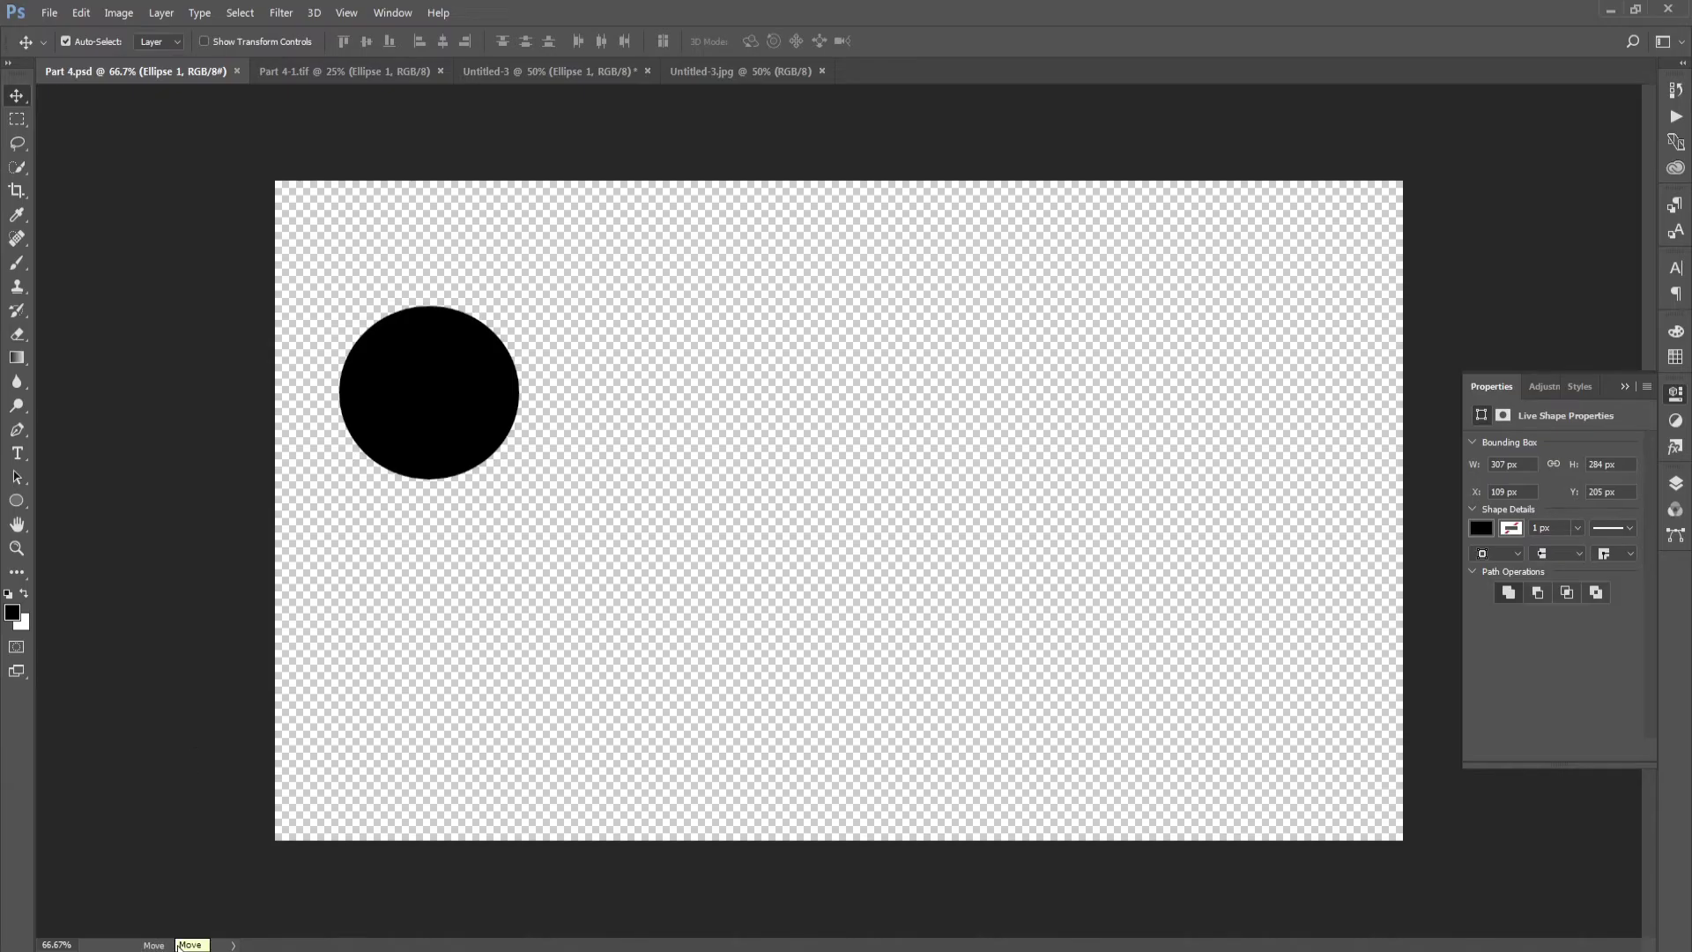
left_click(16, 120)
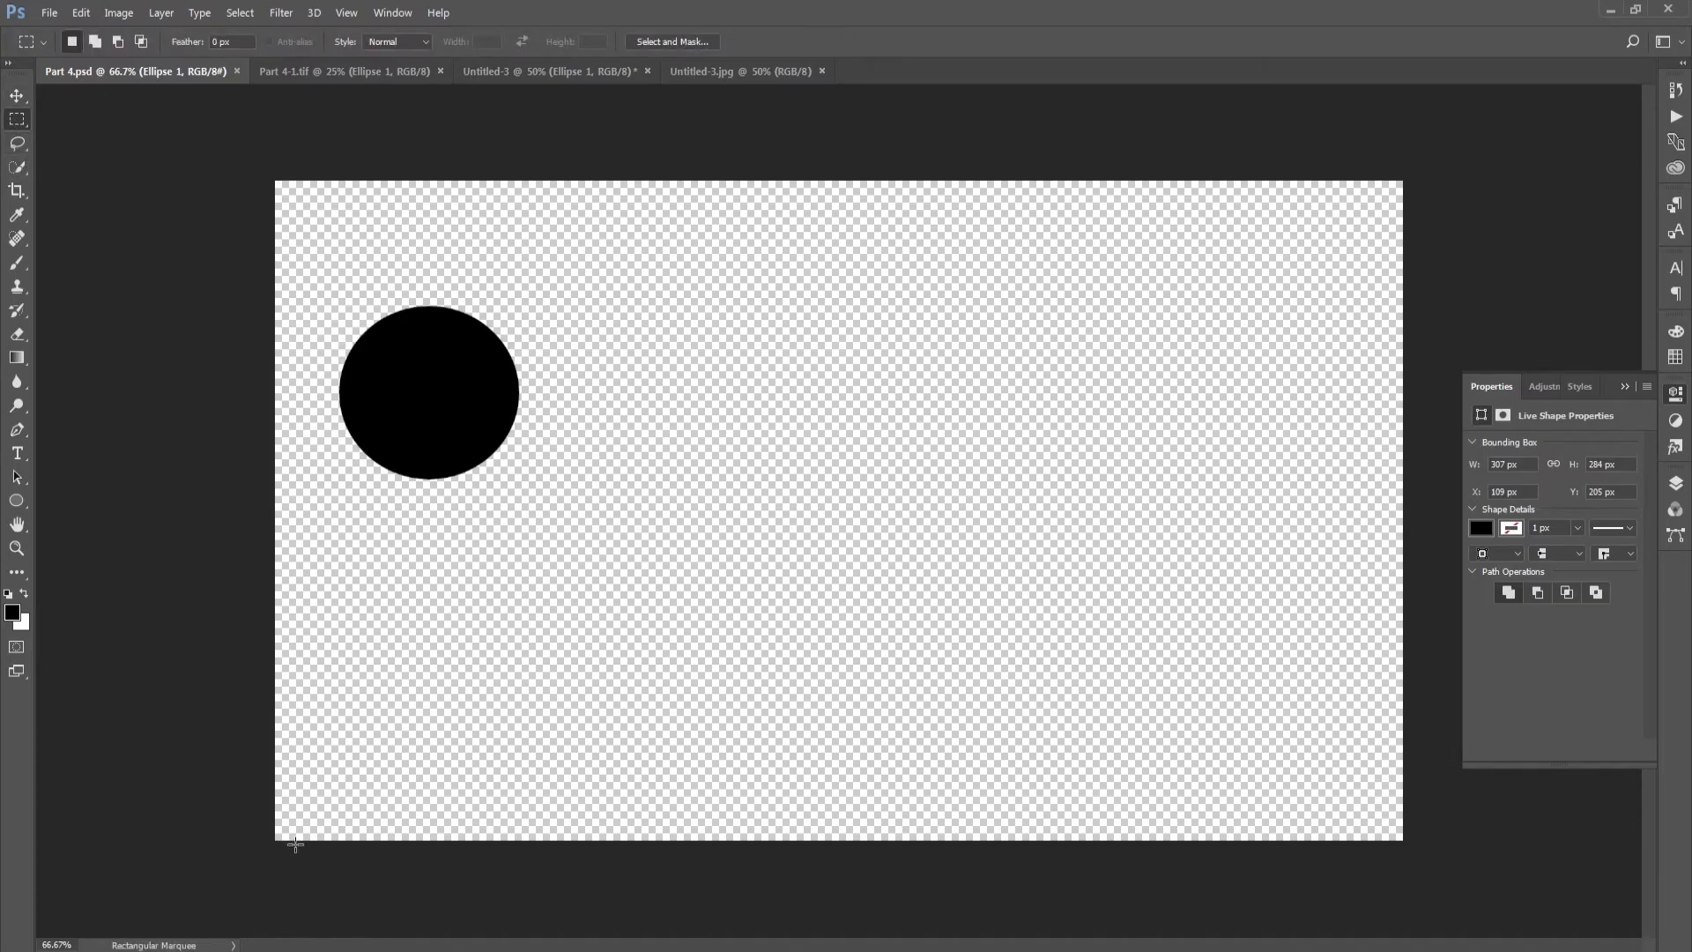
key("ctrl+a")
Try the Lasso, Quick Selection, Crop and Blur tools, then show Layer Count (9 Layers)
left_click(18, 144)
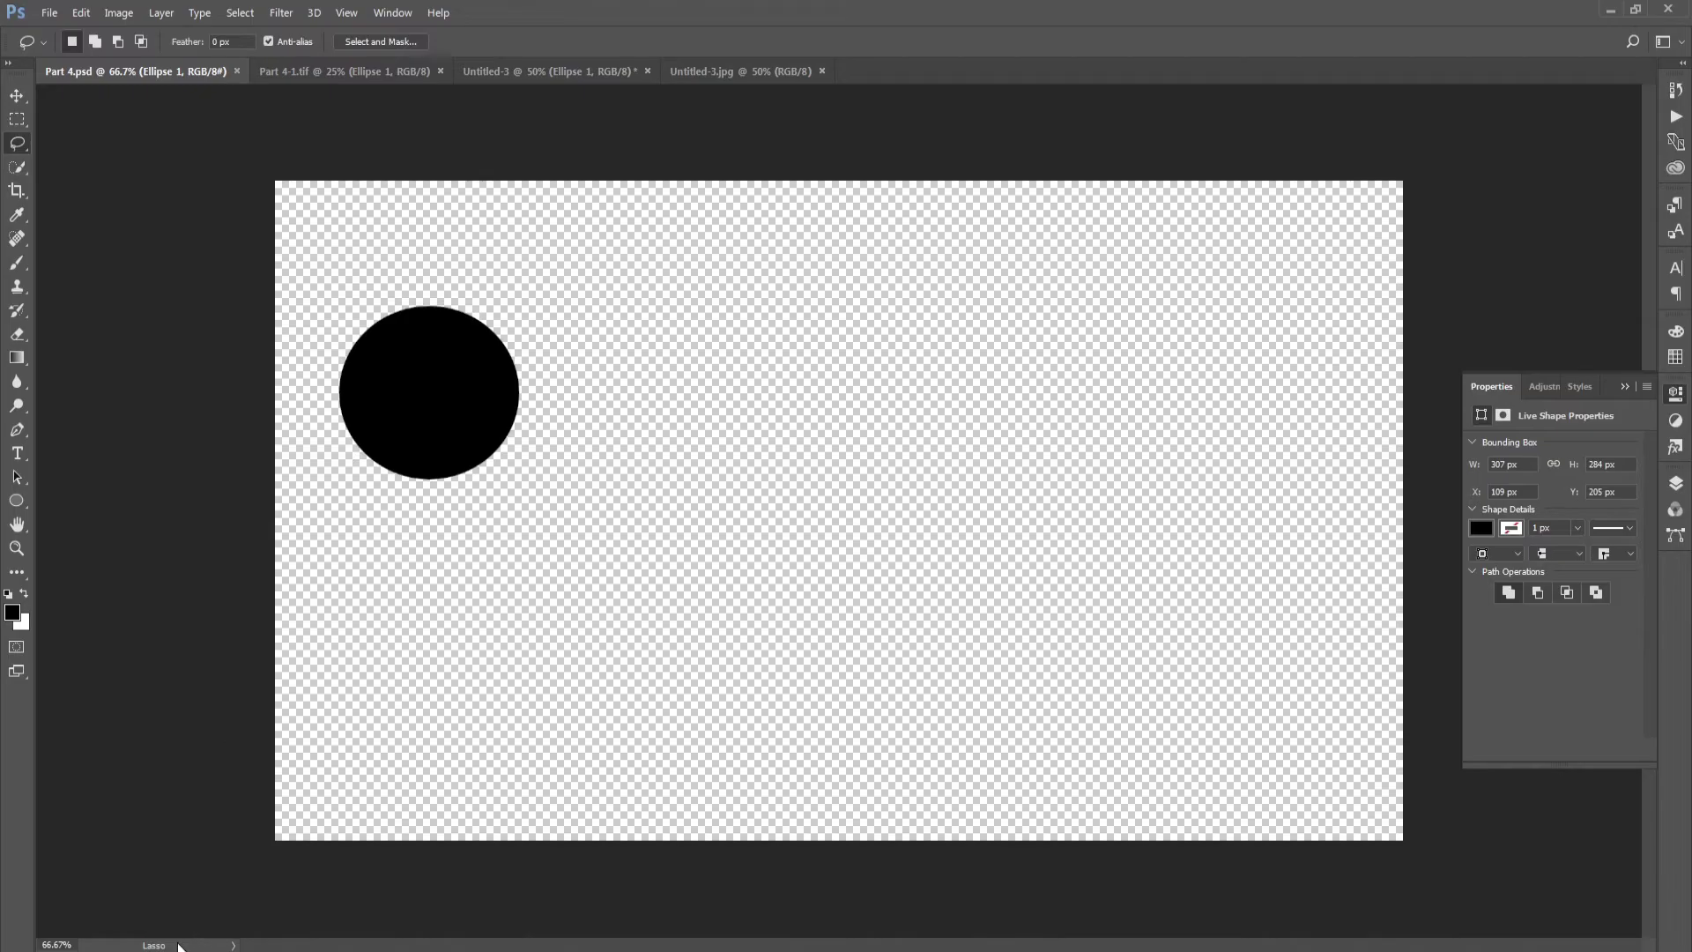
left_click(17, 167)
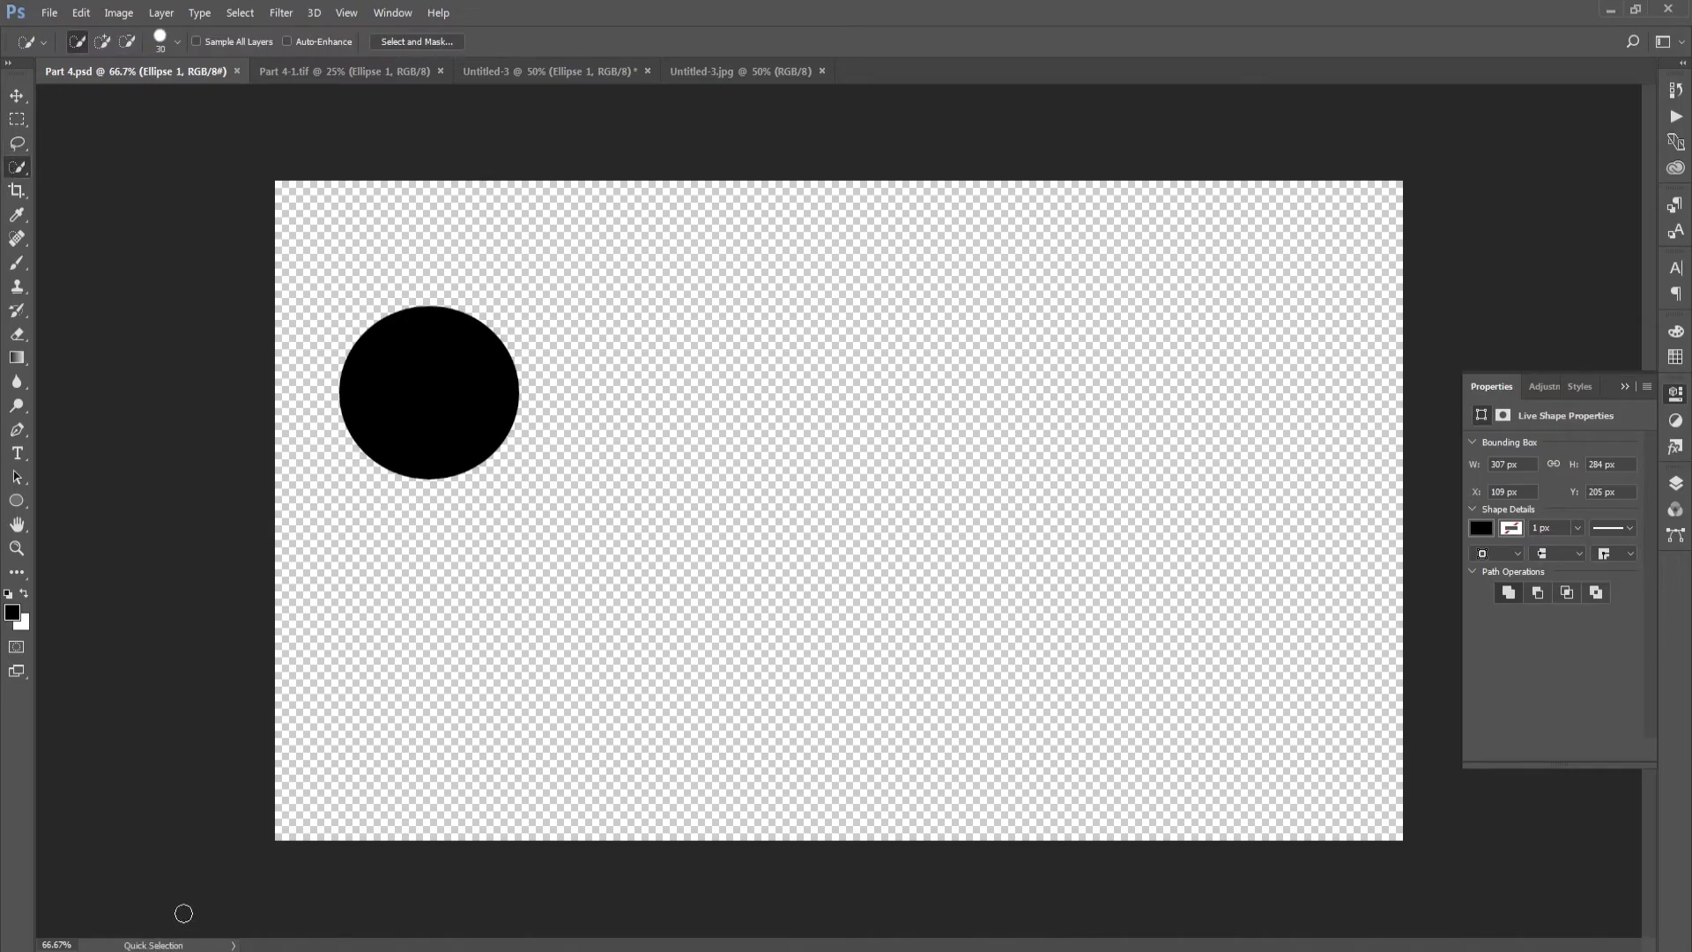
left_click(16, 191)
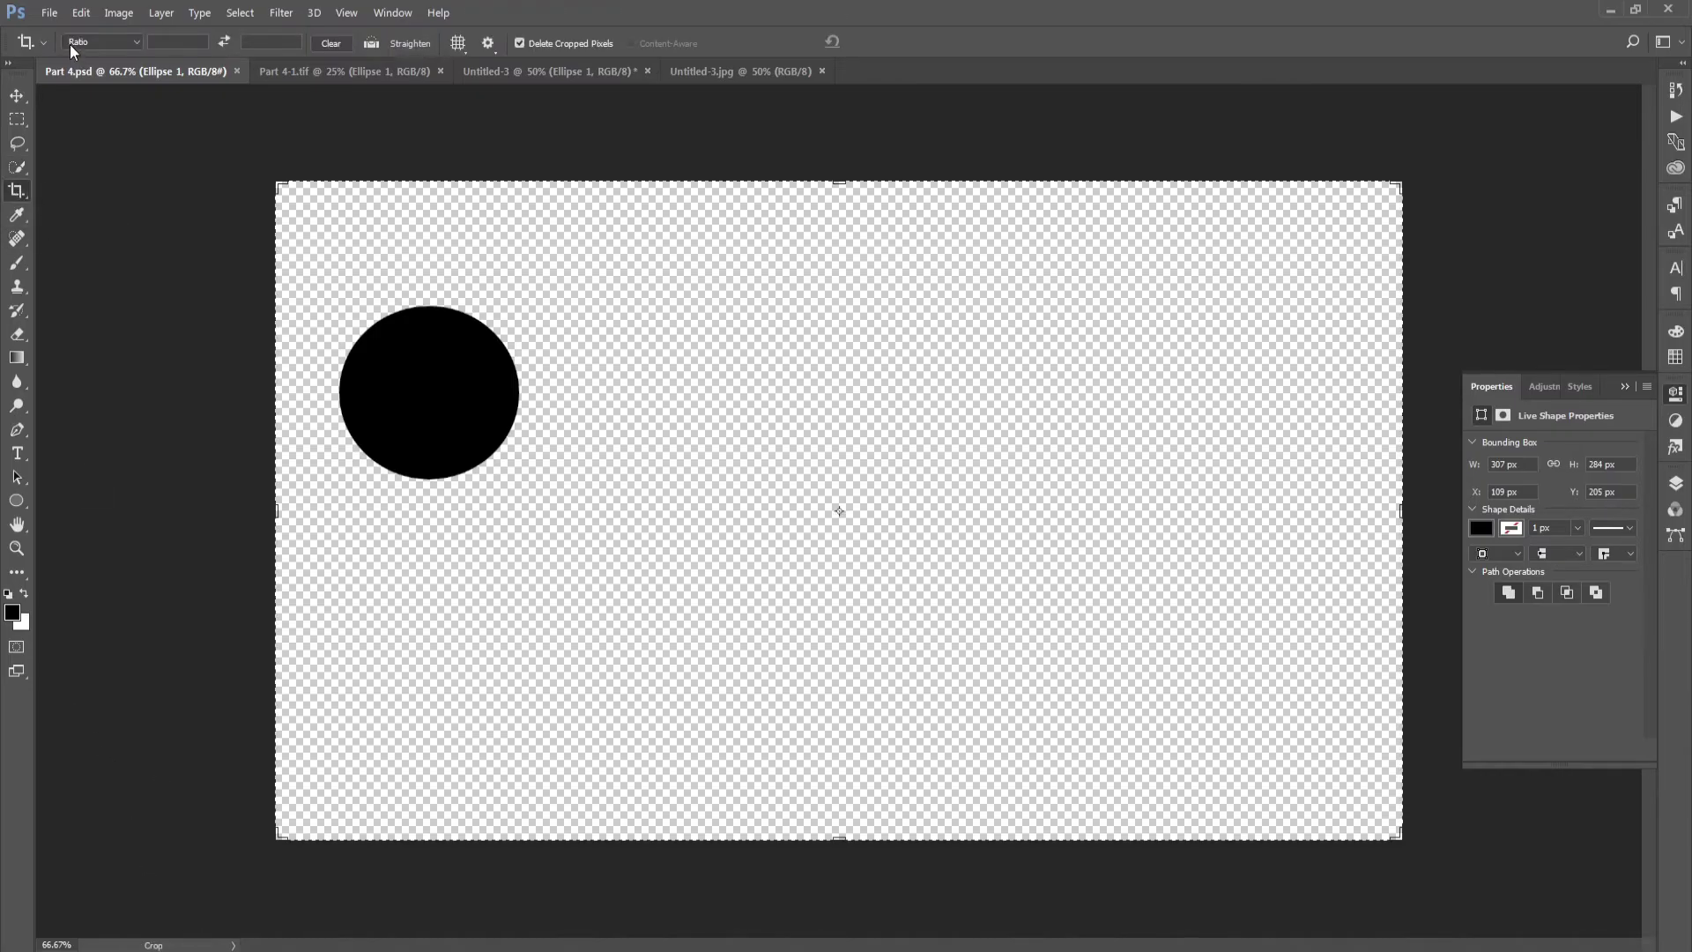
left_click(16, 384)
left_click(233, 943)
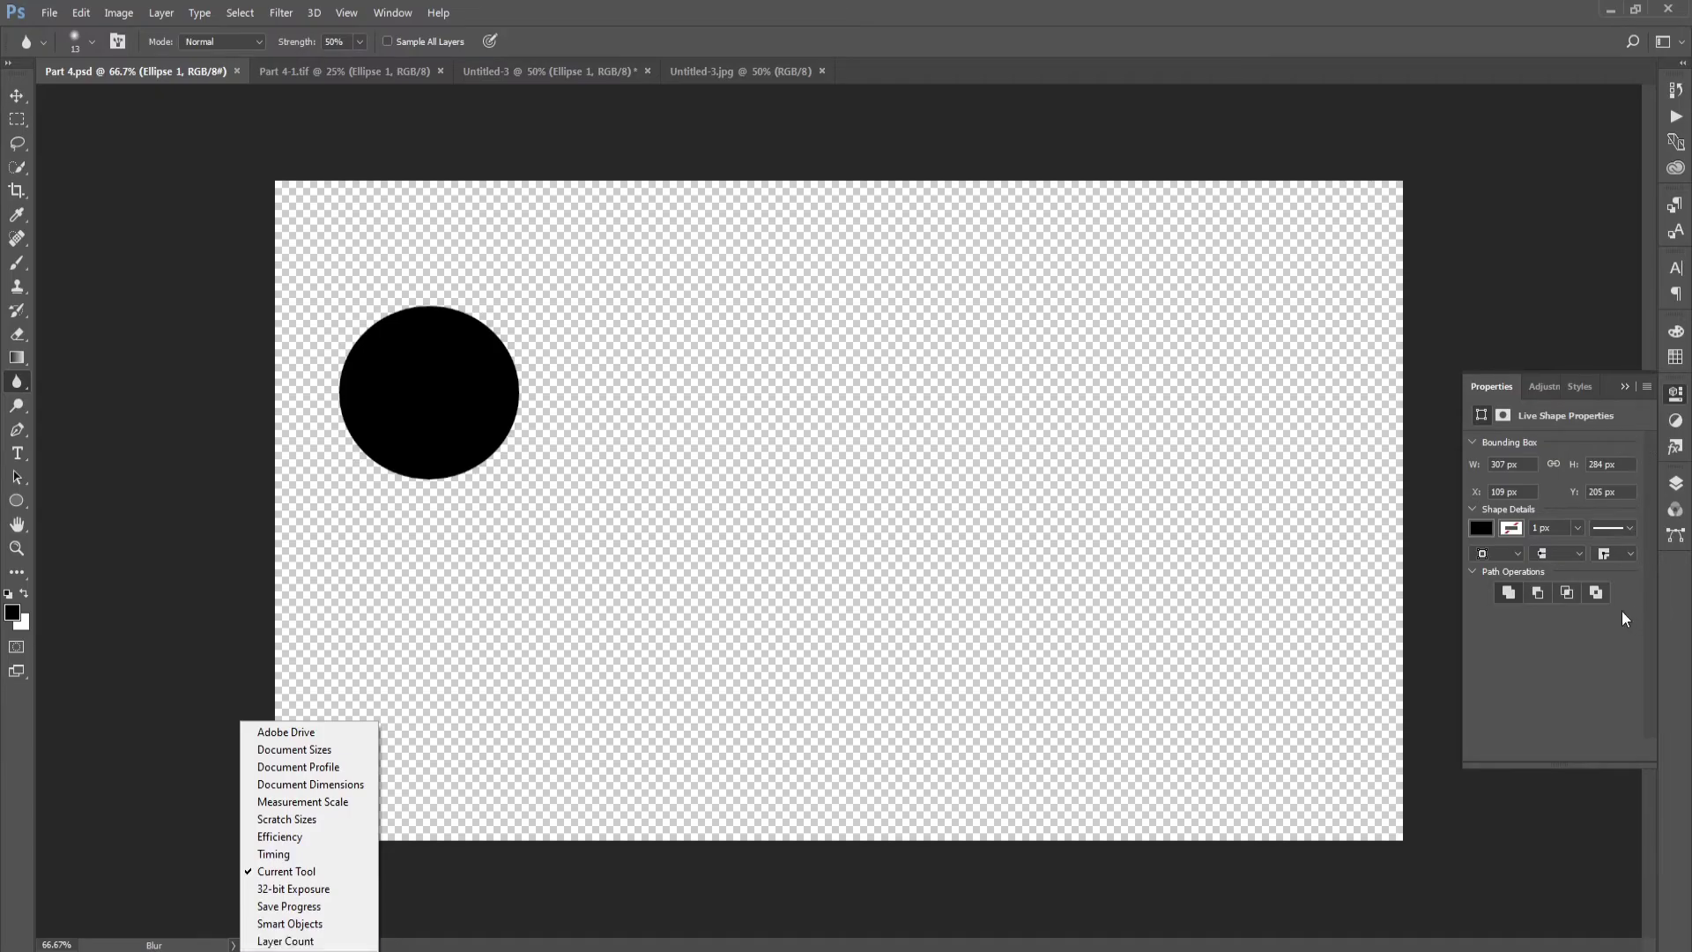
left_click(284, 940)
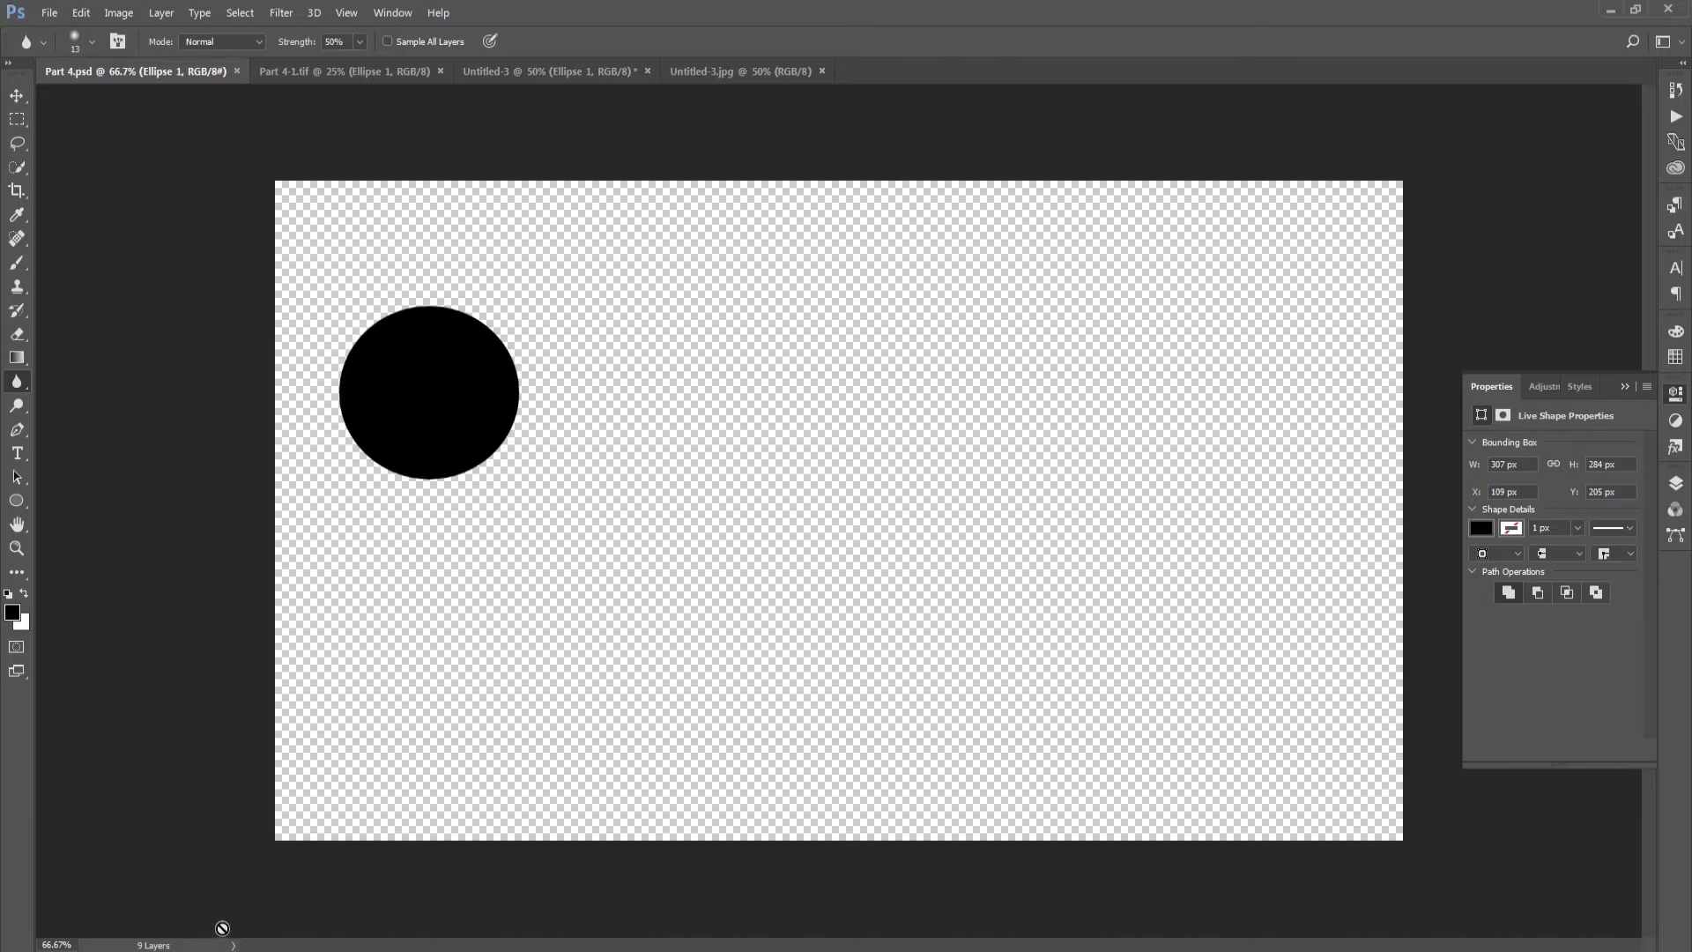
Show the Layers panel with F7 and select all nine layers, Layer 1 through Ellipse 1
key("F7")
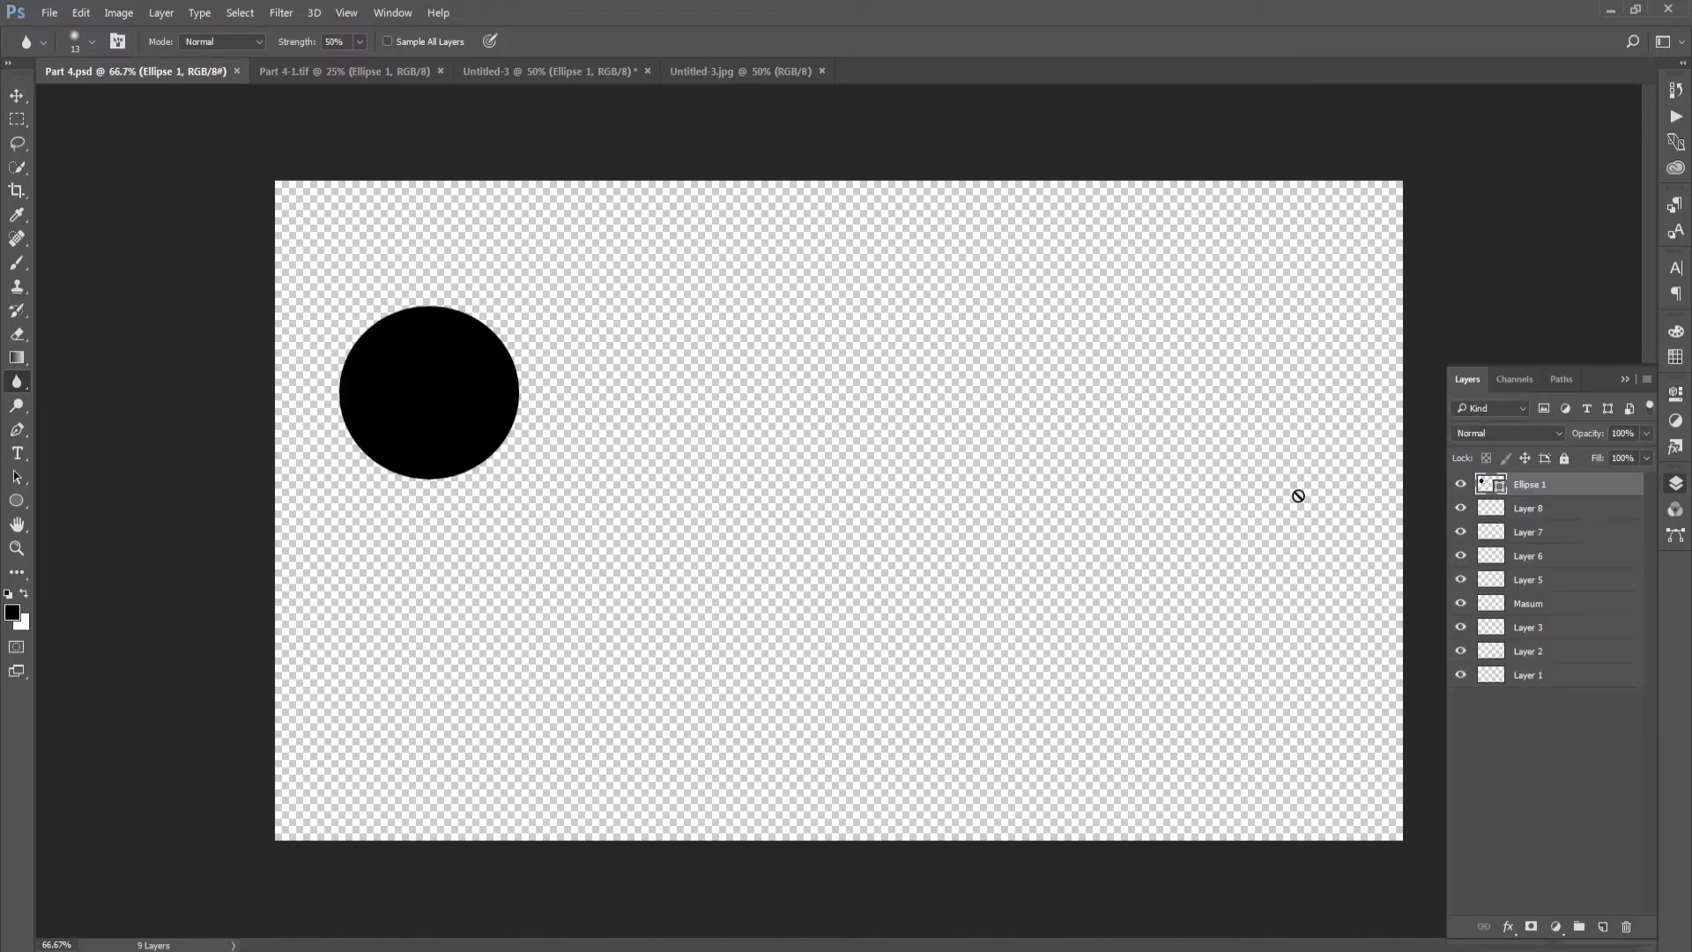
left_click(1561, 674)
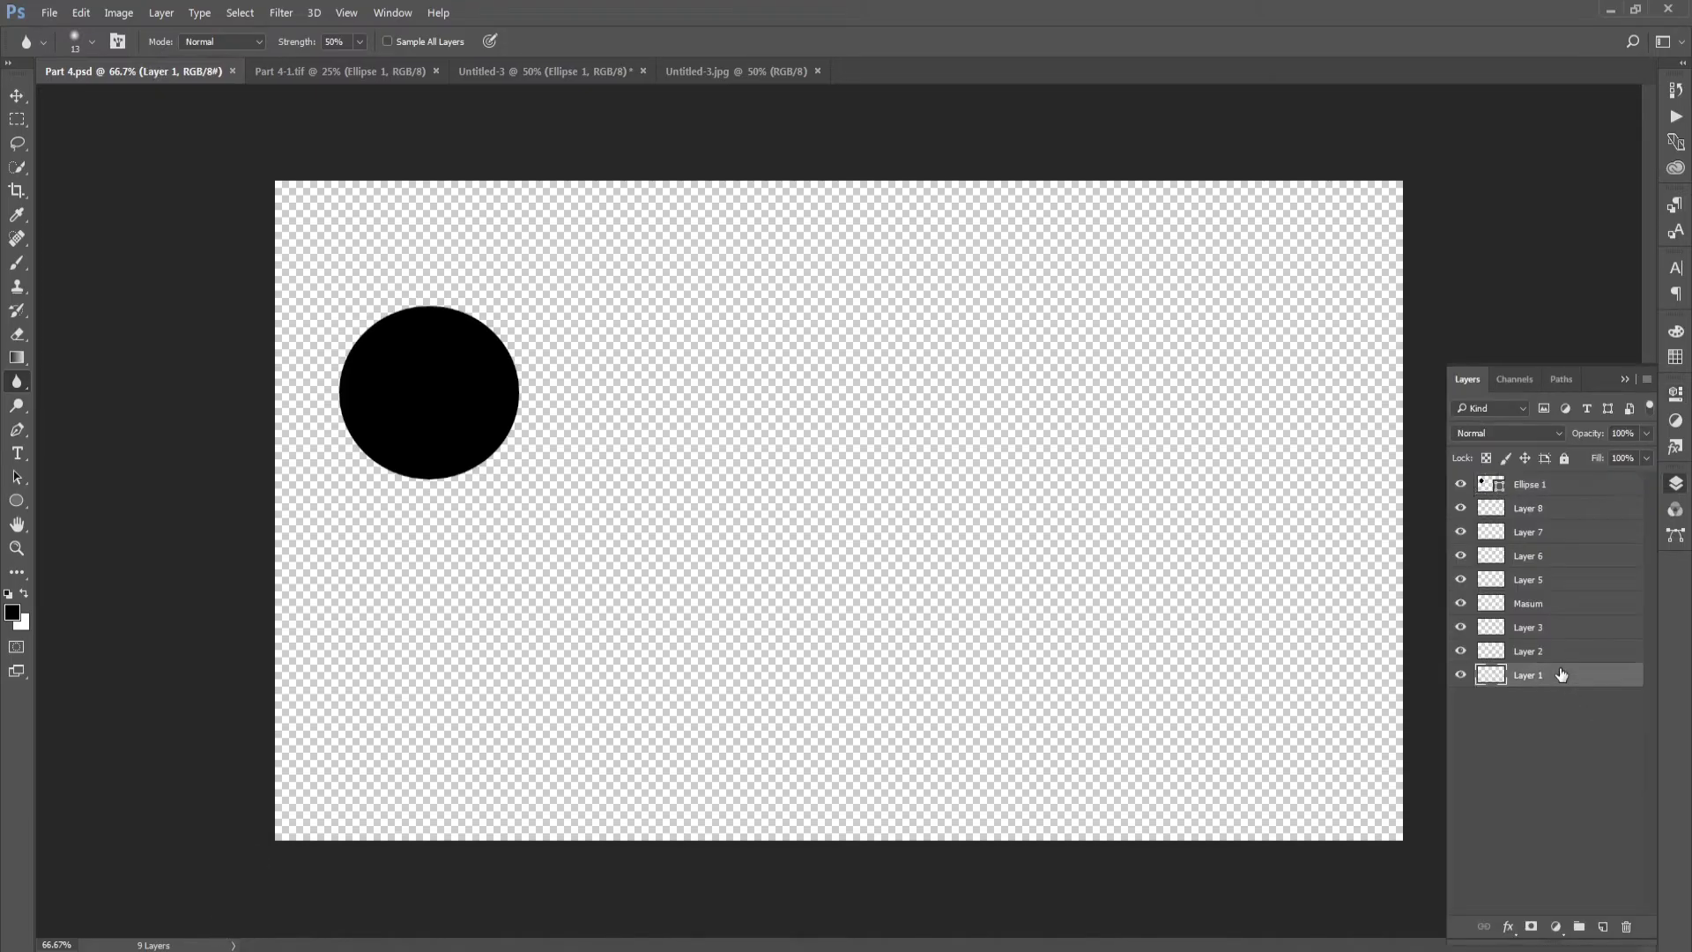
left_click(1552, 513, "shift")
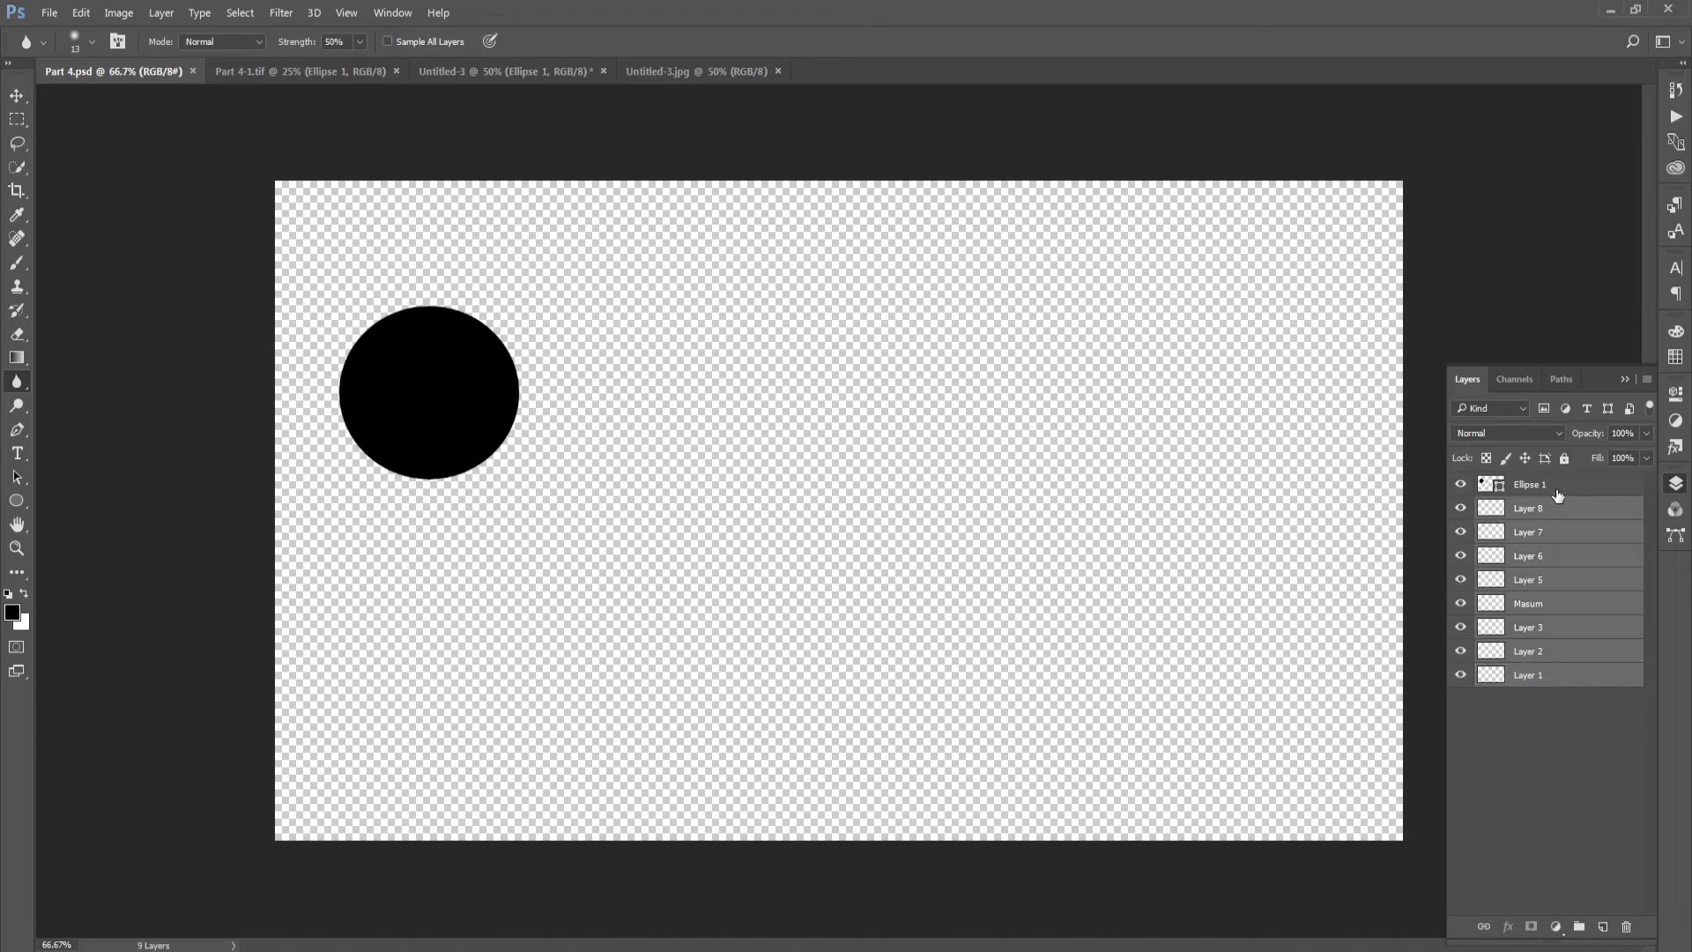
left_click(1560, 486, "shift")
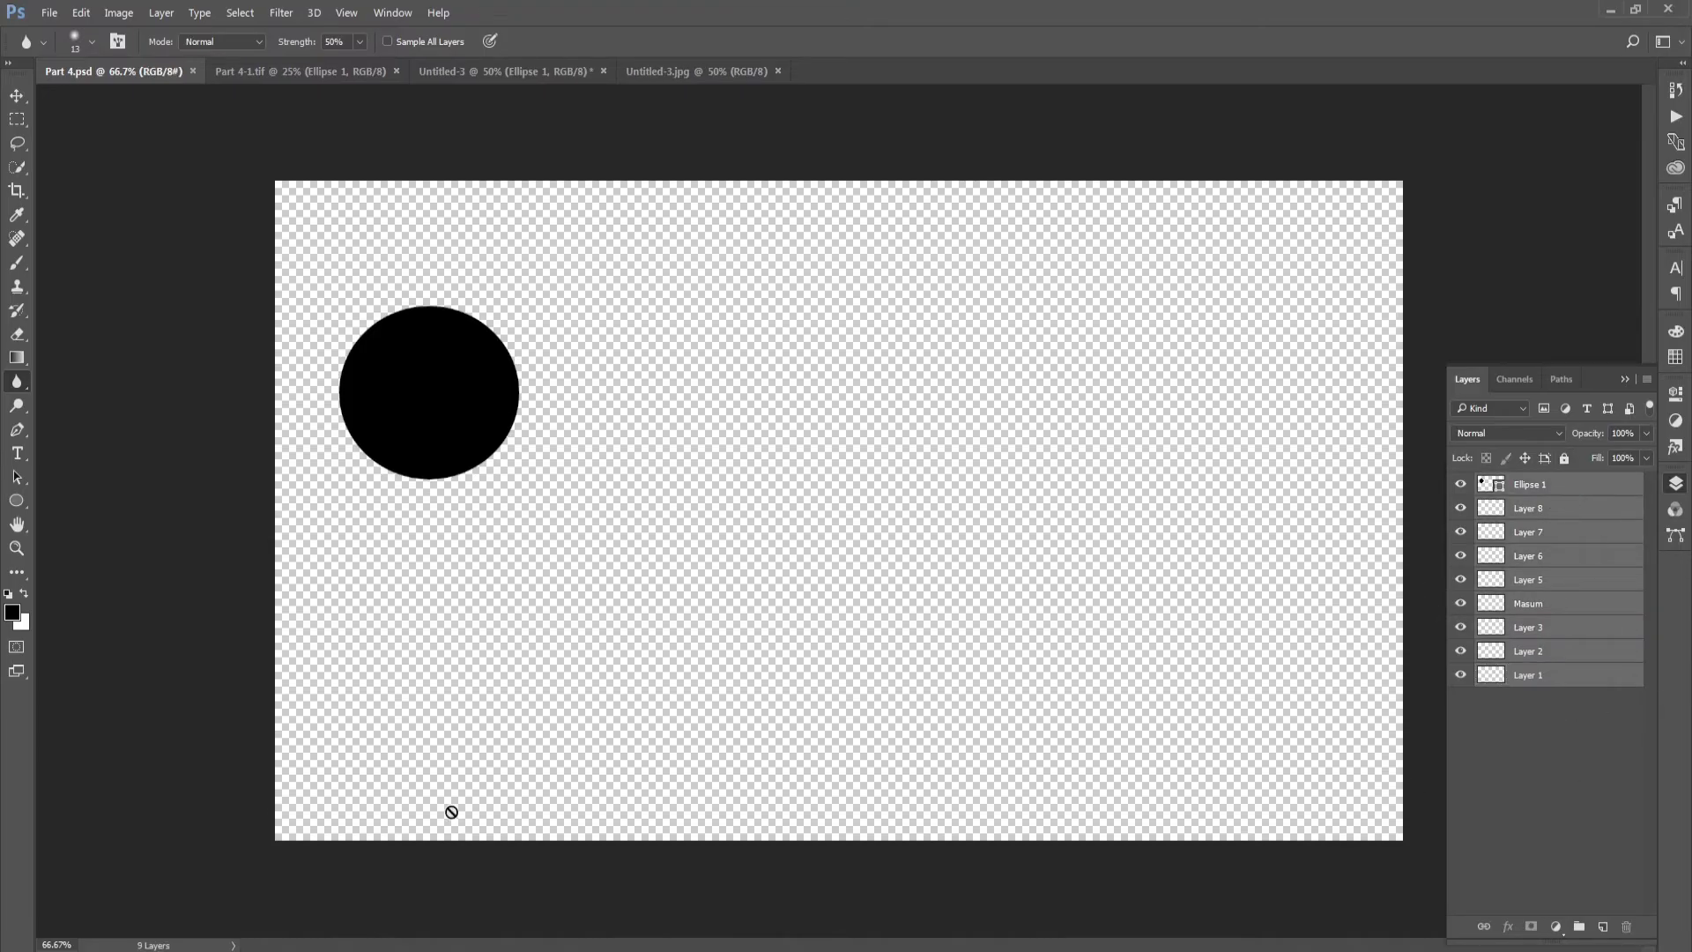
Delete the Ellipse 1 layer, removing the black circle from the canvas
left_click(1586, 733)
left_click(1560, 494)
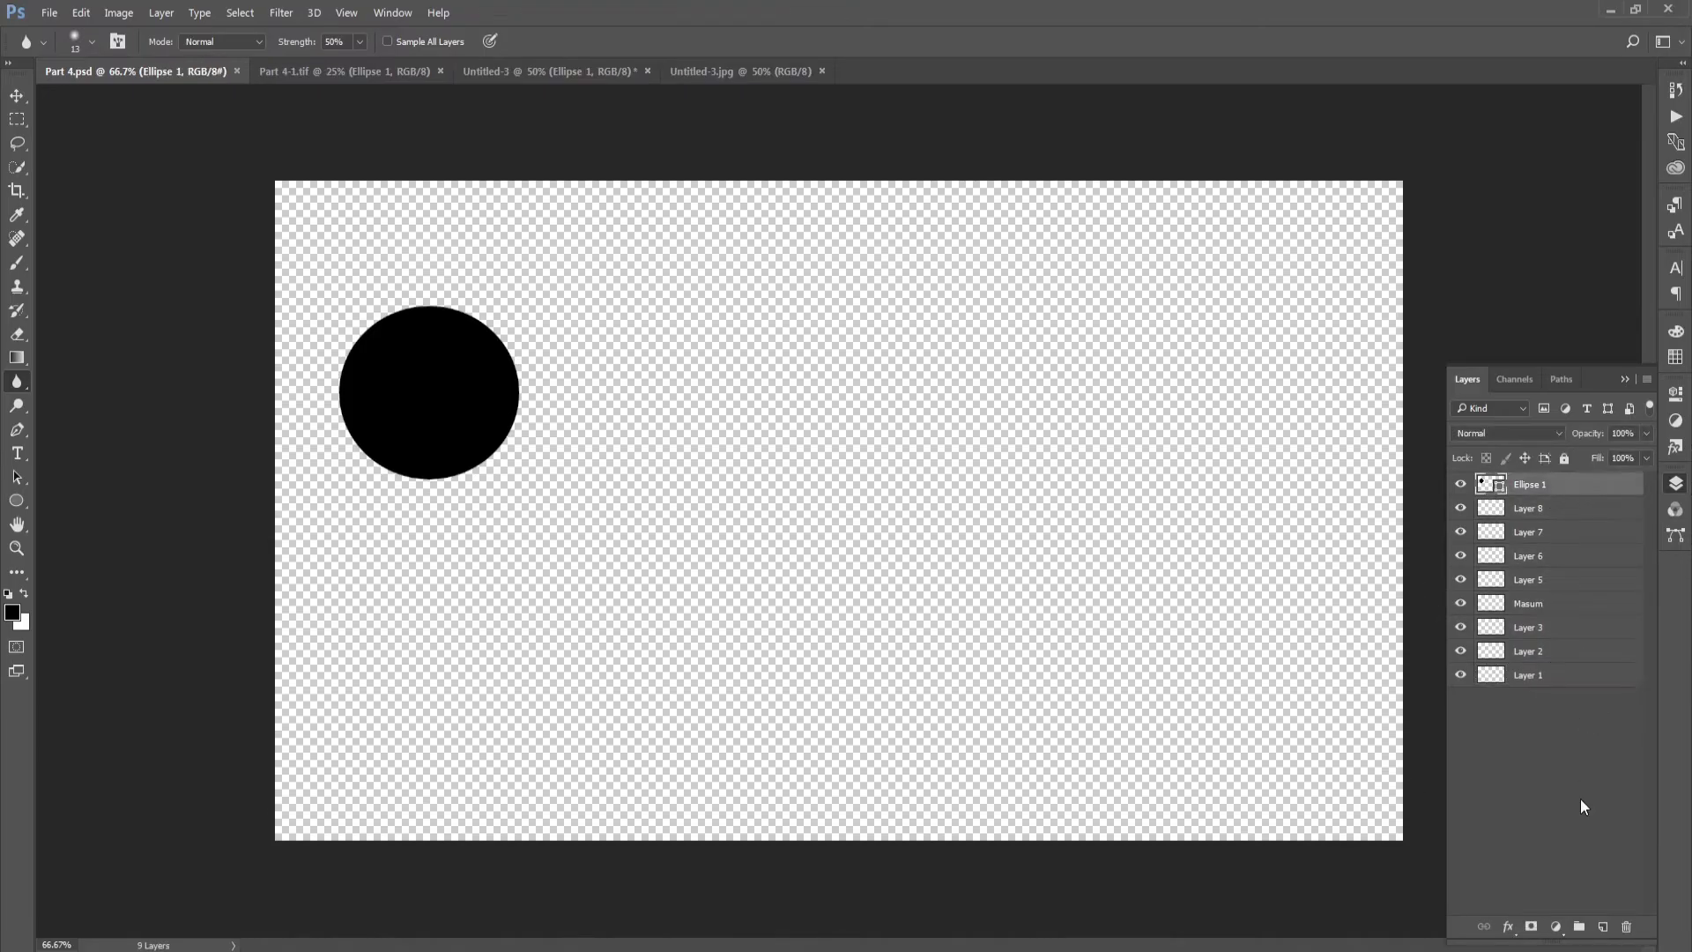
left_click(1628, 927)
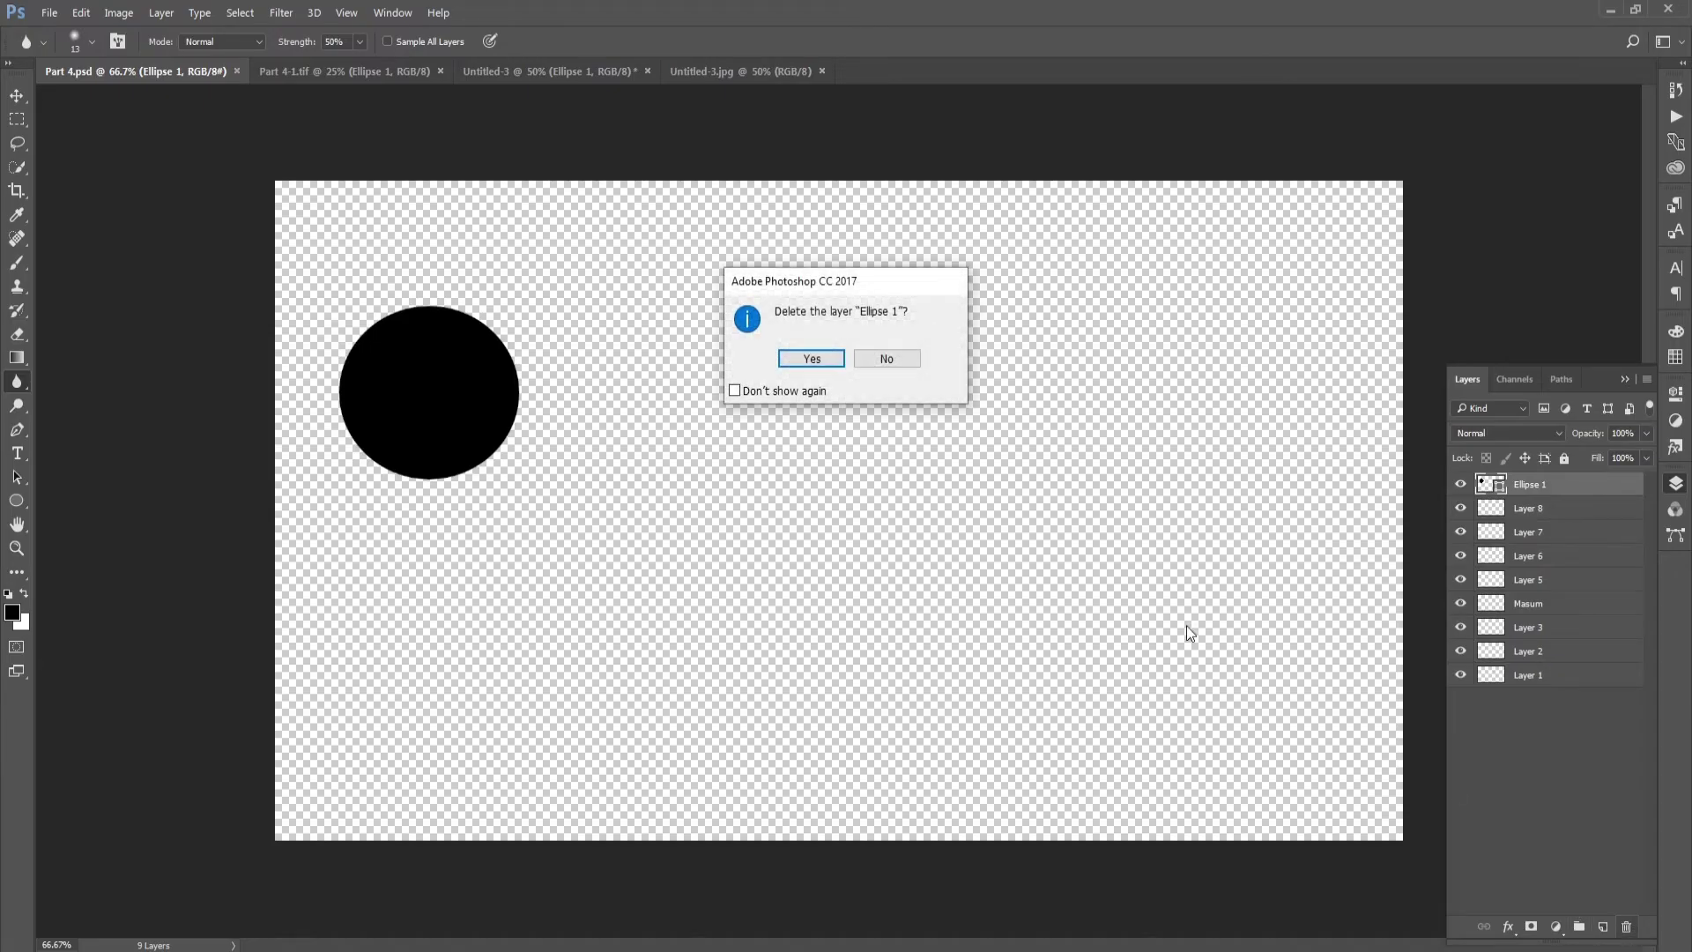
left_click(818, 361)
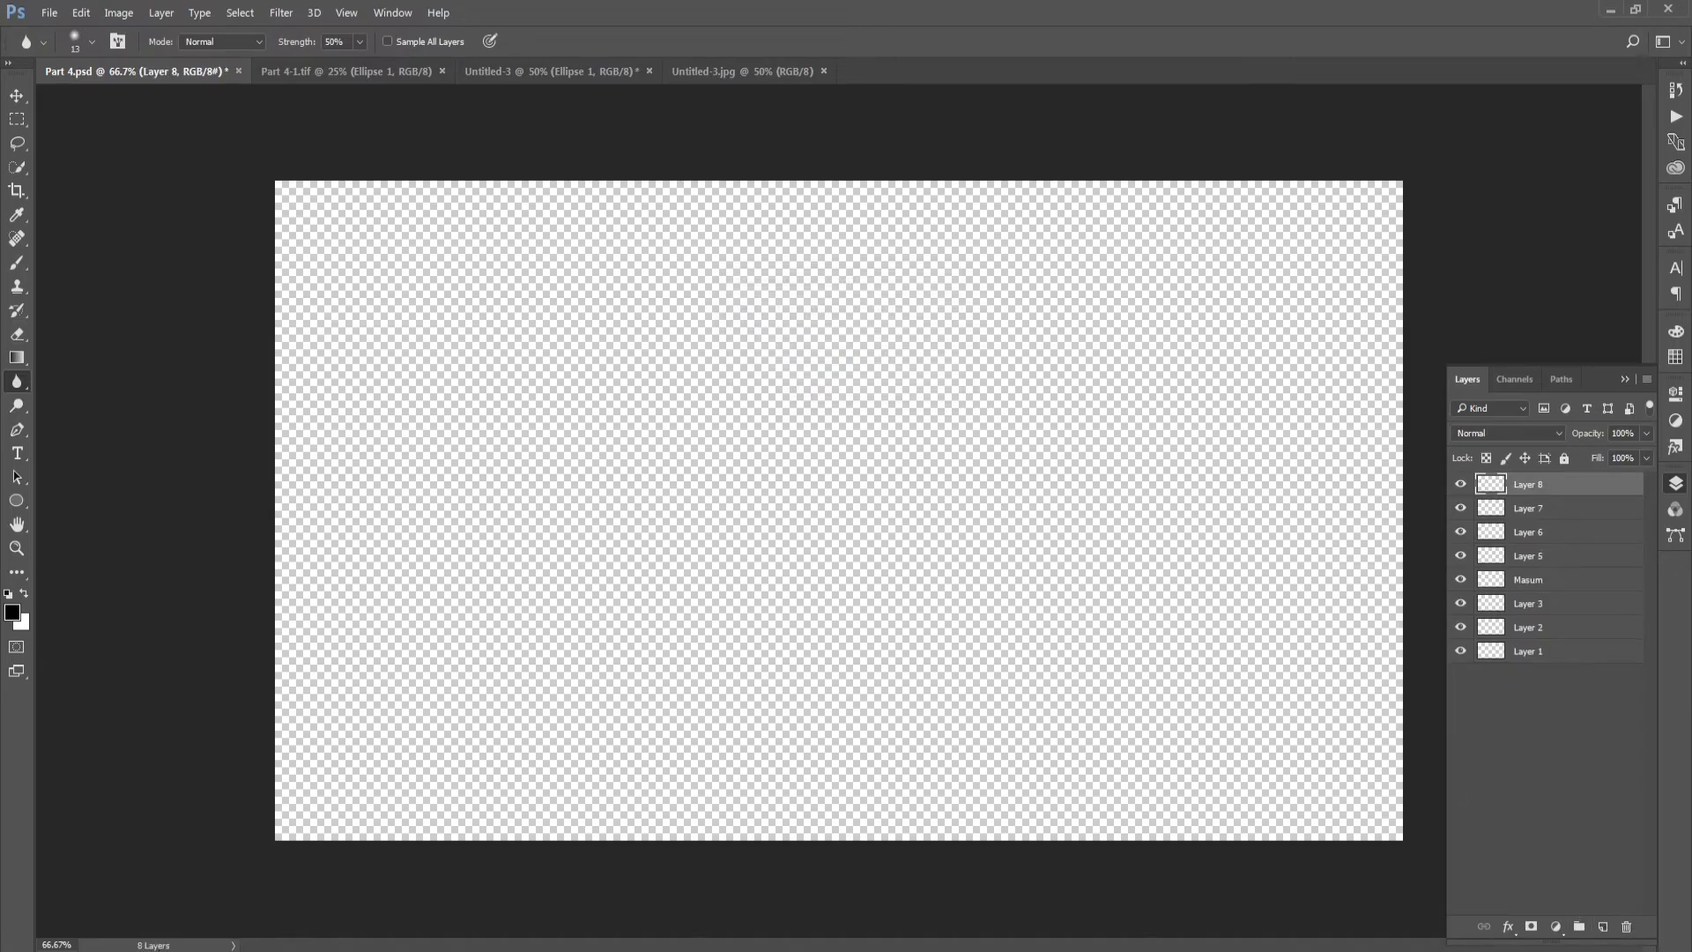
Show Document Sizes in the status bar, switch to the Move tool, and open the search panel
left_click(229, 945)
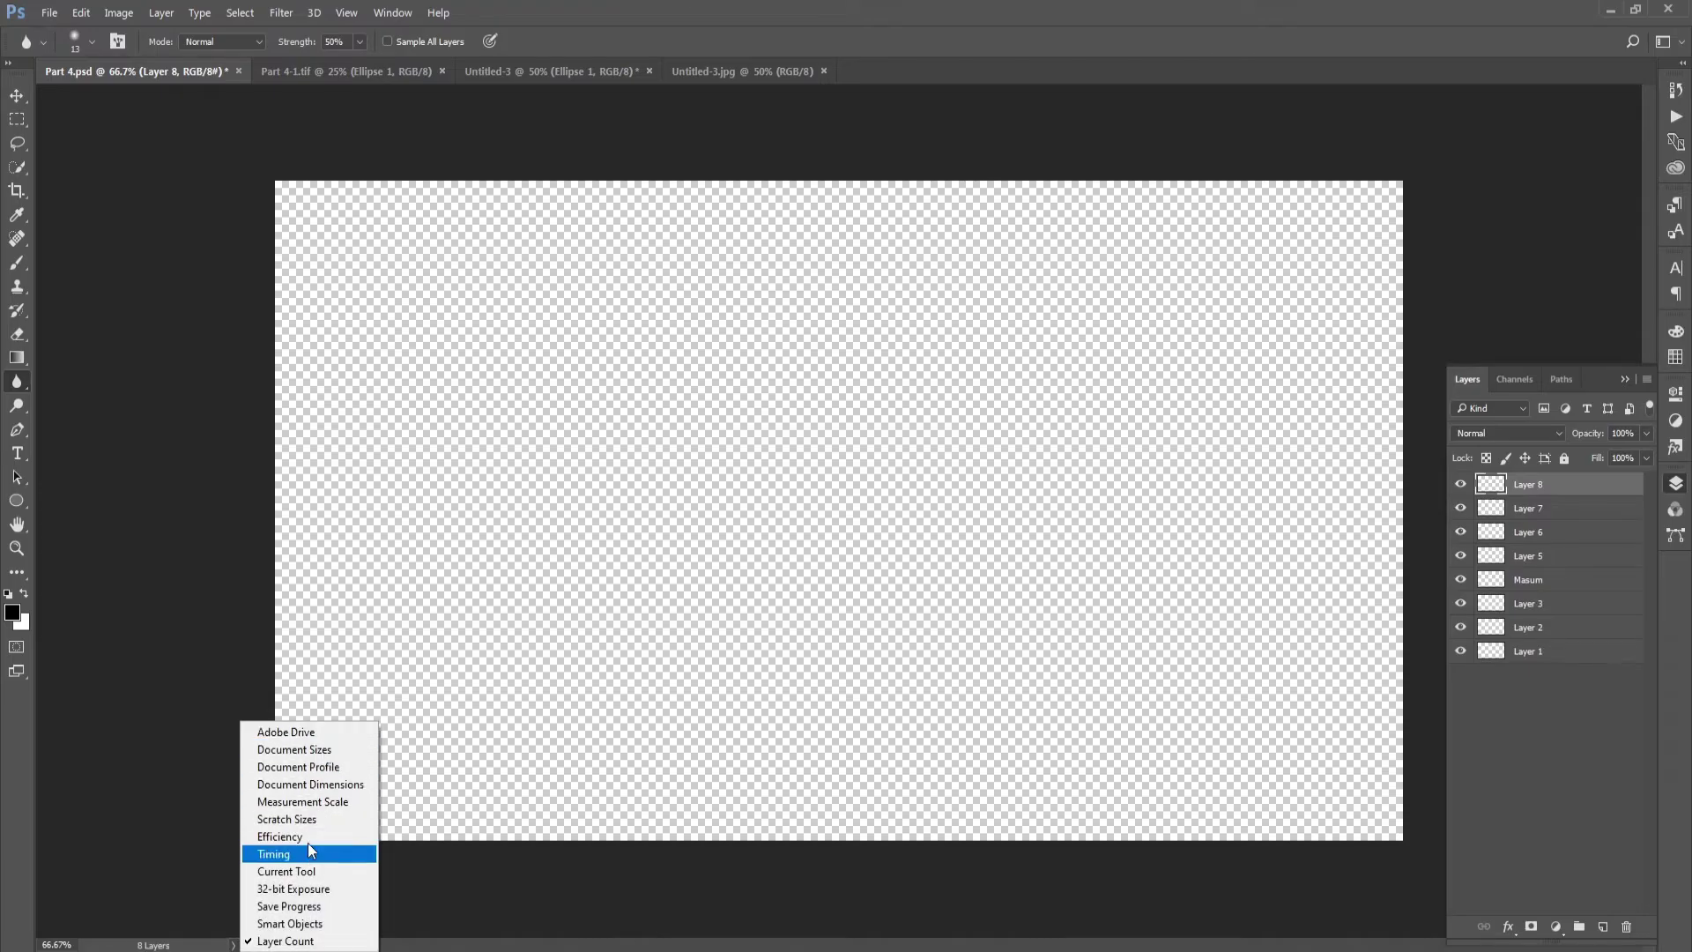
left_click(324, 750)
key("v")
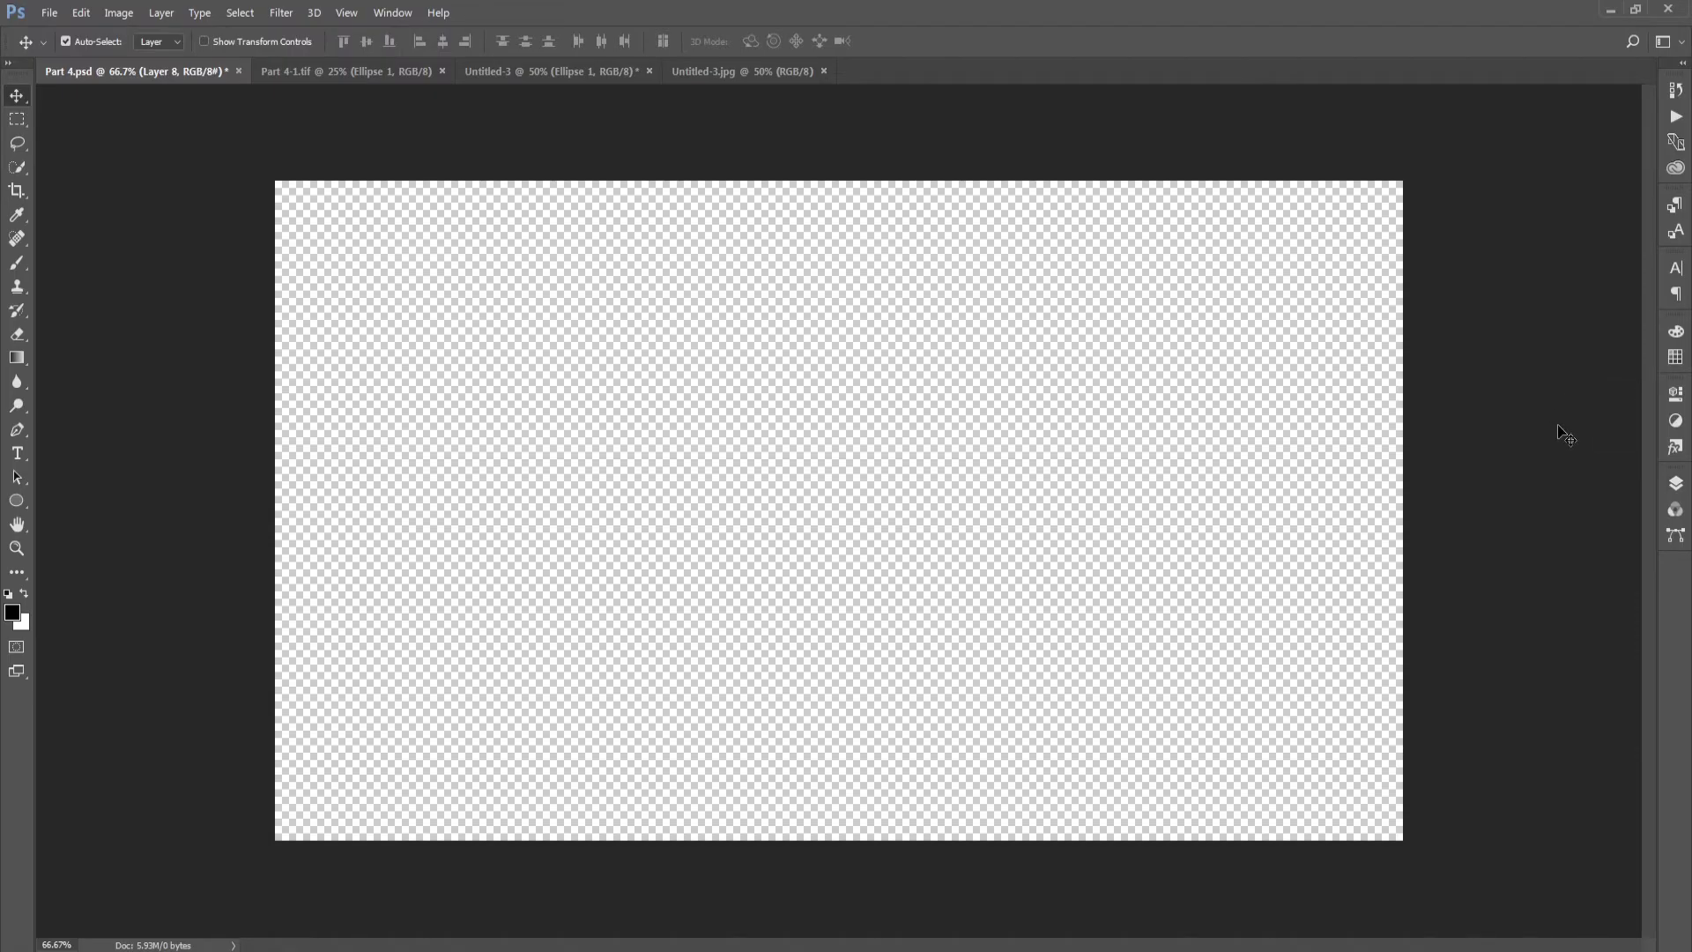
left_click(1633, 41)
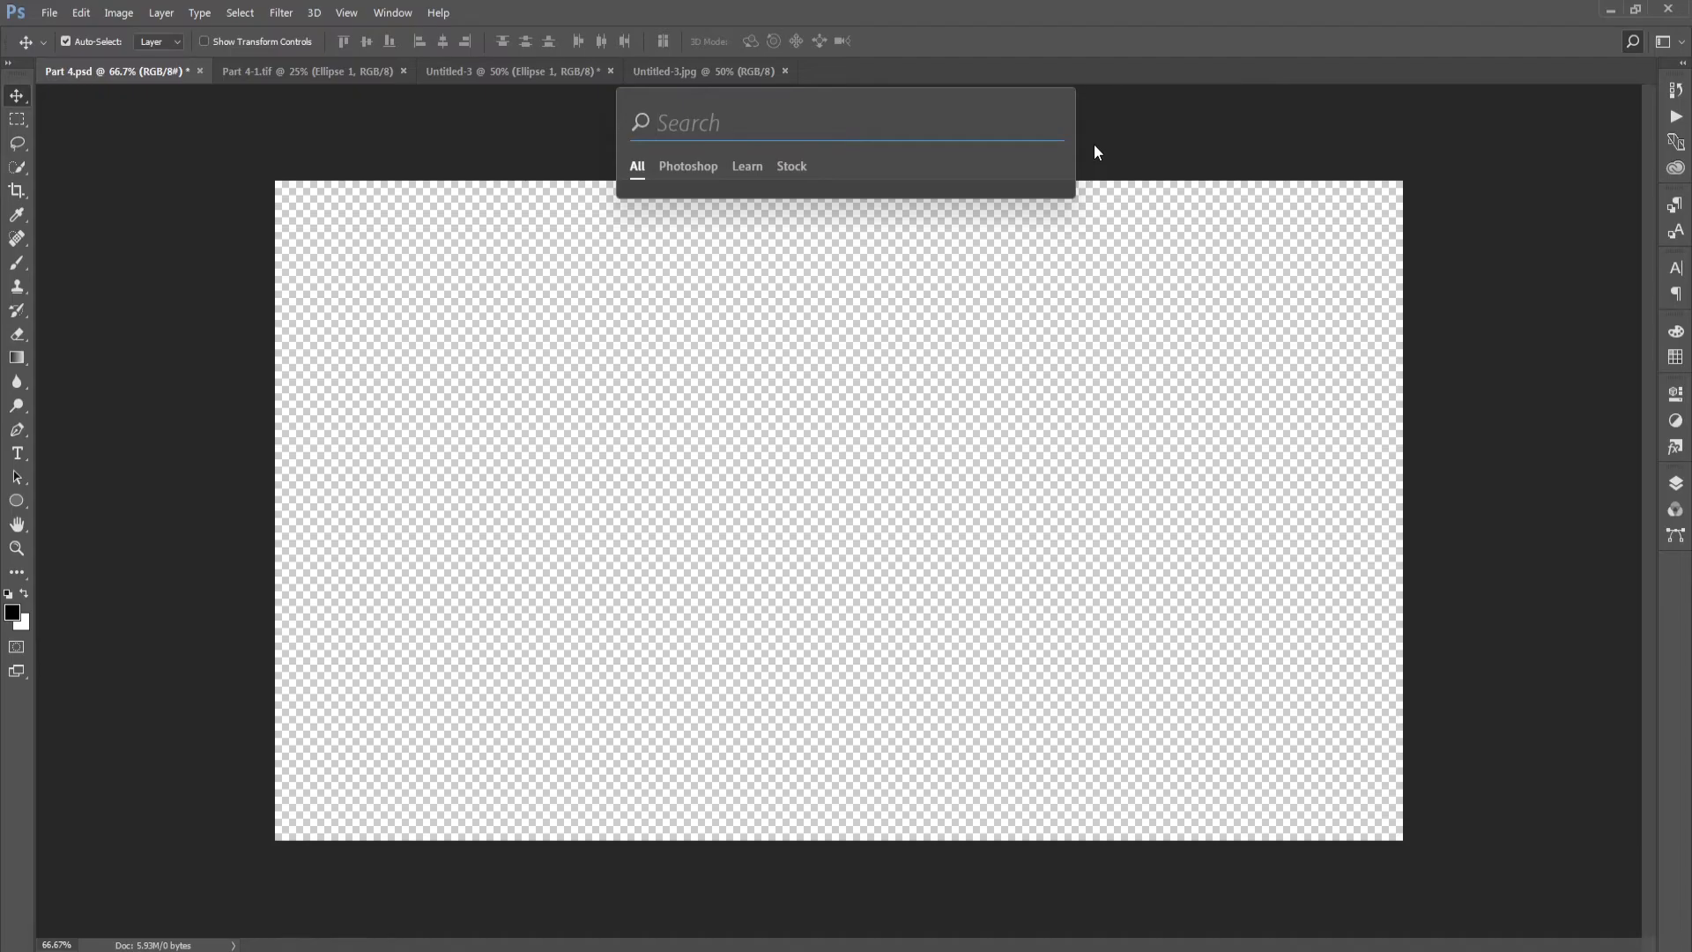
type("tyope")
key("BackSpace")
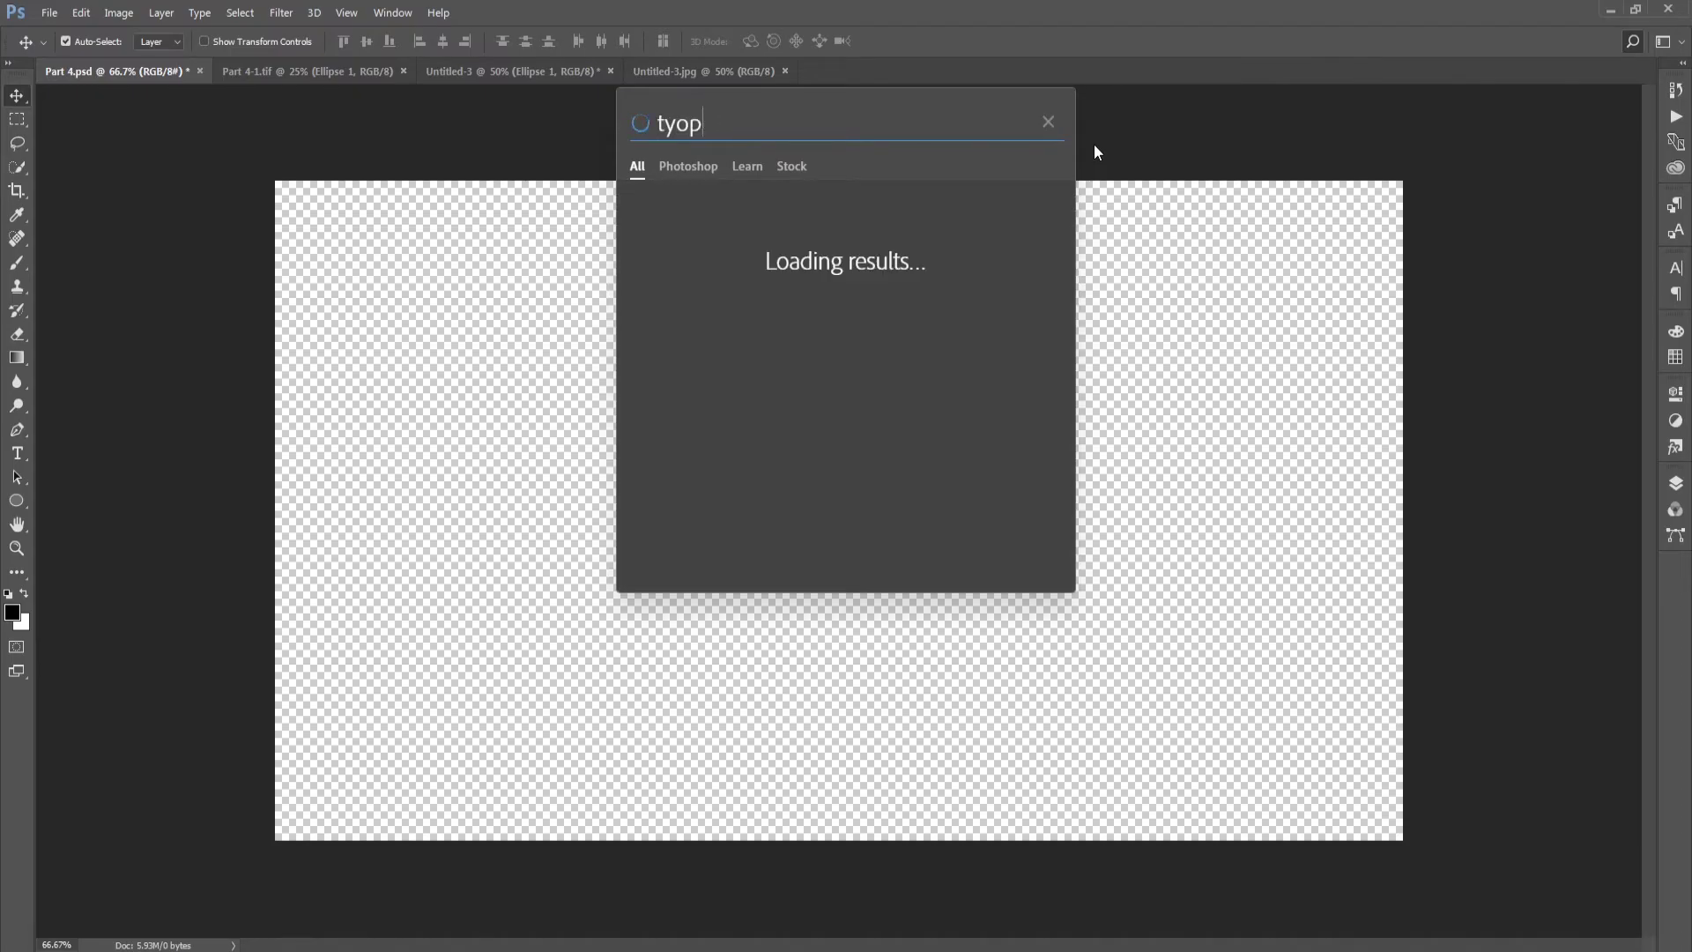
key("BackSpace")
key("BackSpace")
type("pe")
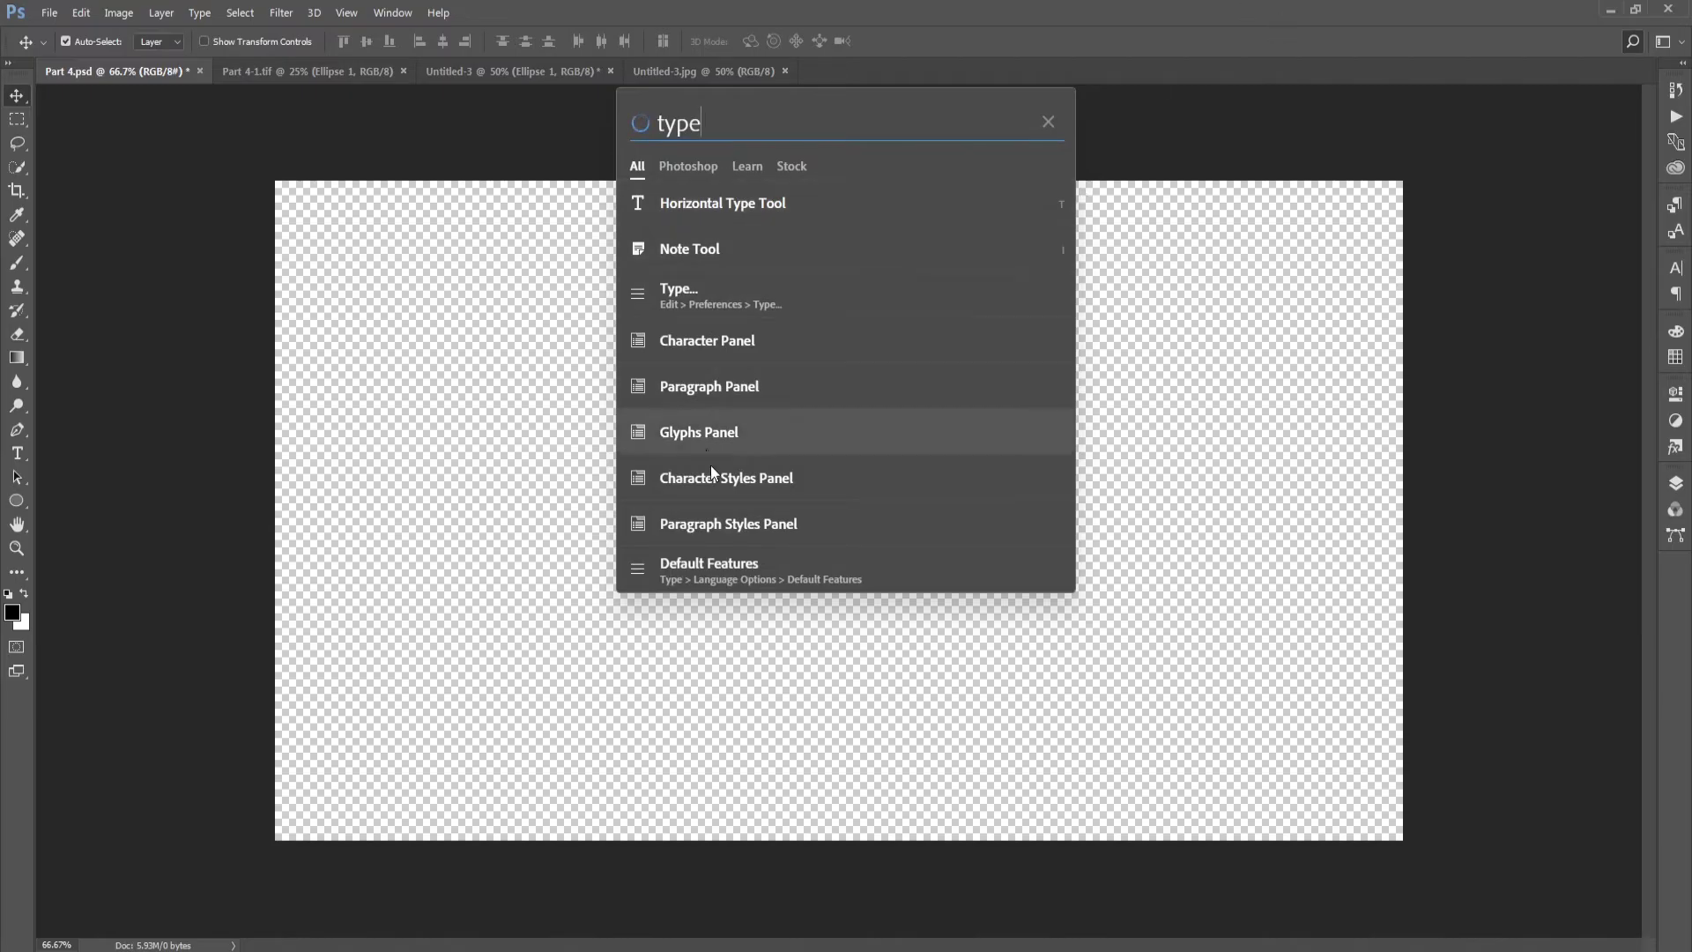
key("BackSpace")
key("BackSpace")
key("BackSpace")
type("pen")
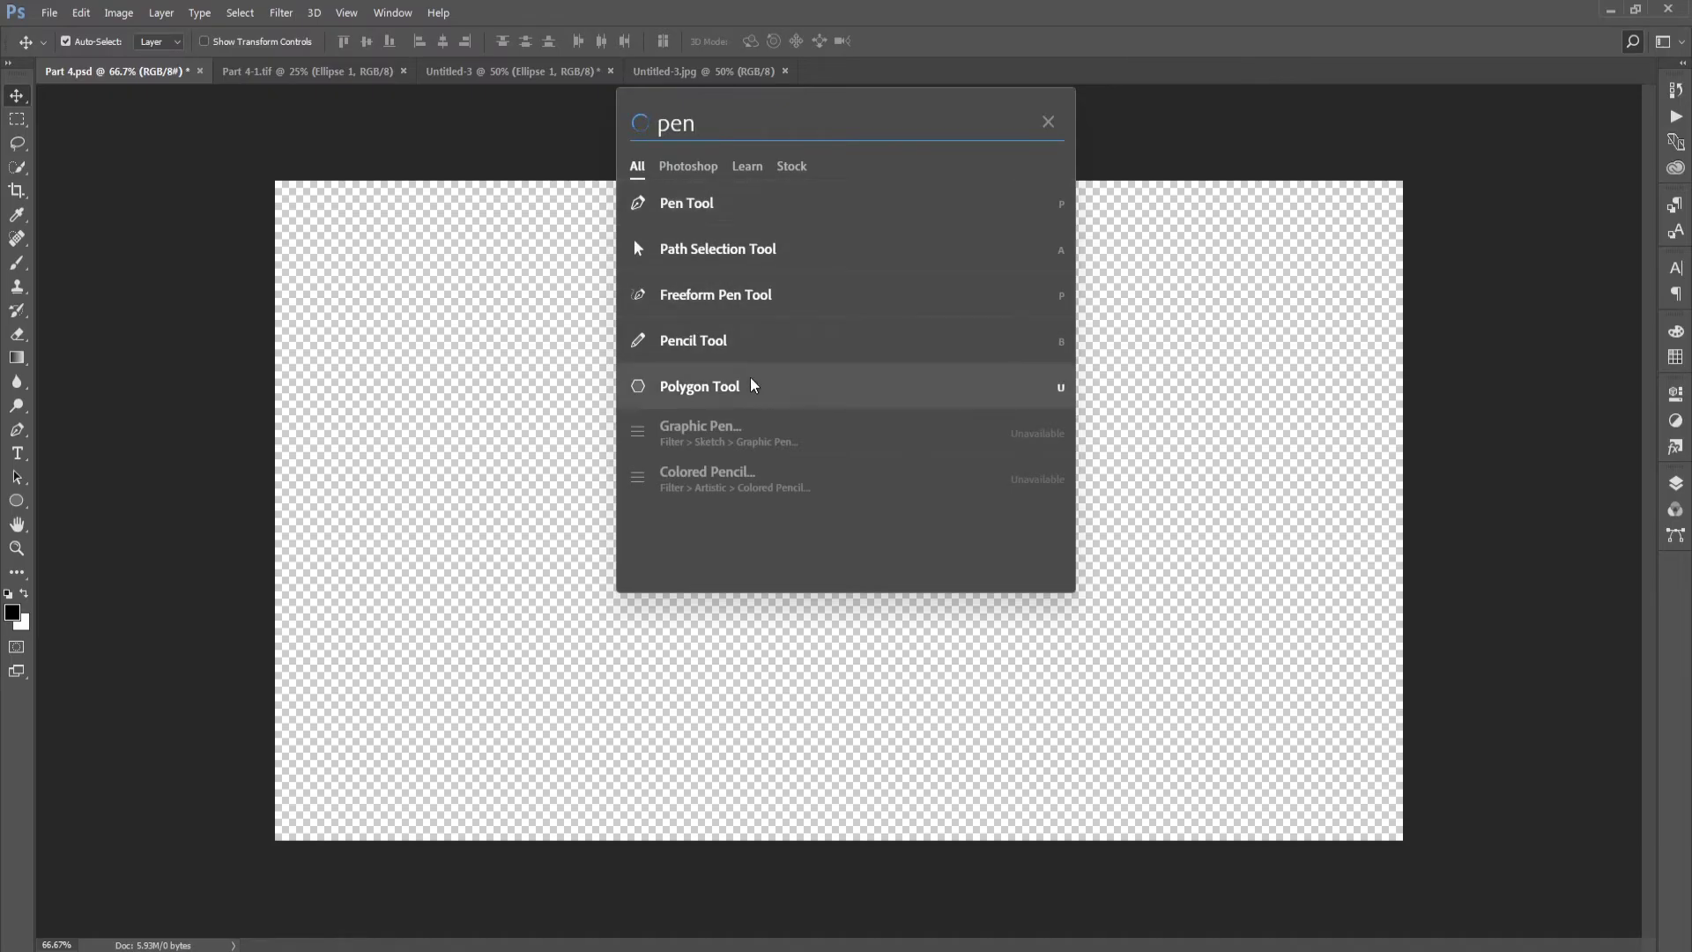
left_click(17, 432)
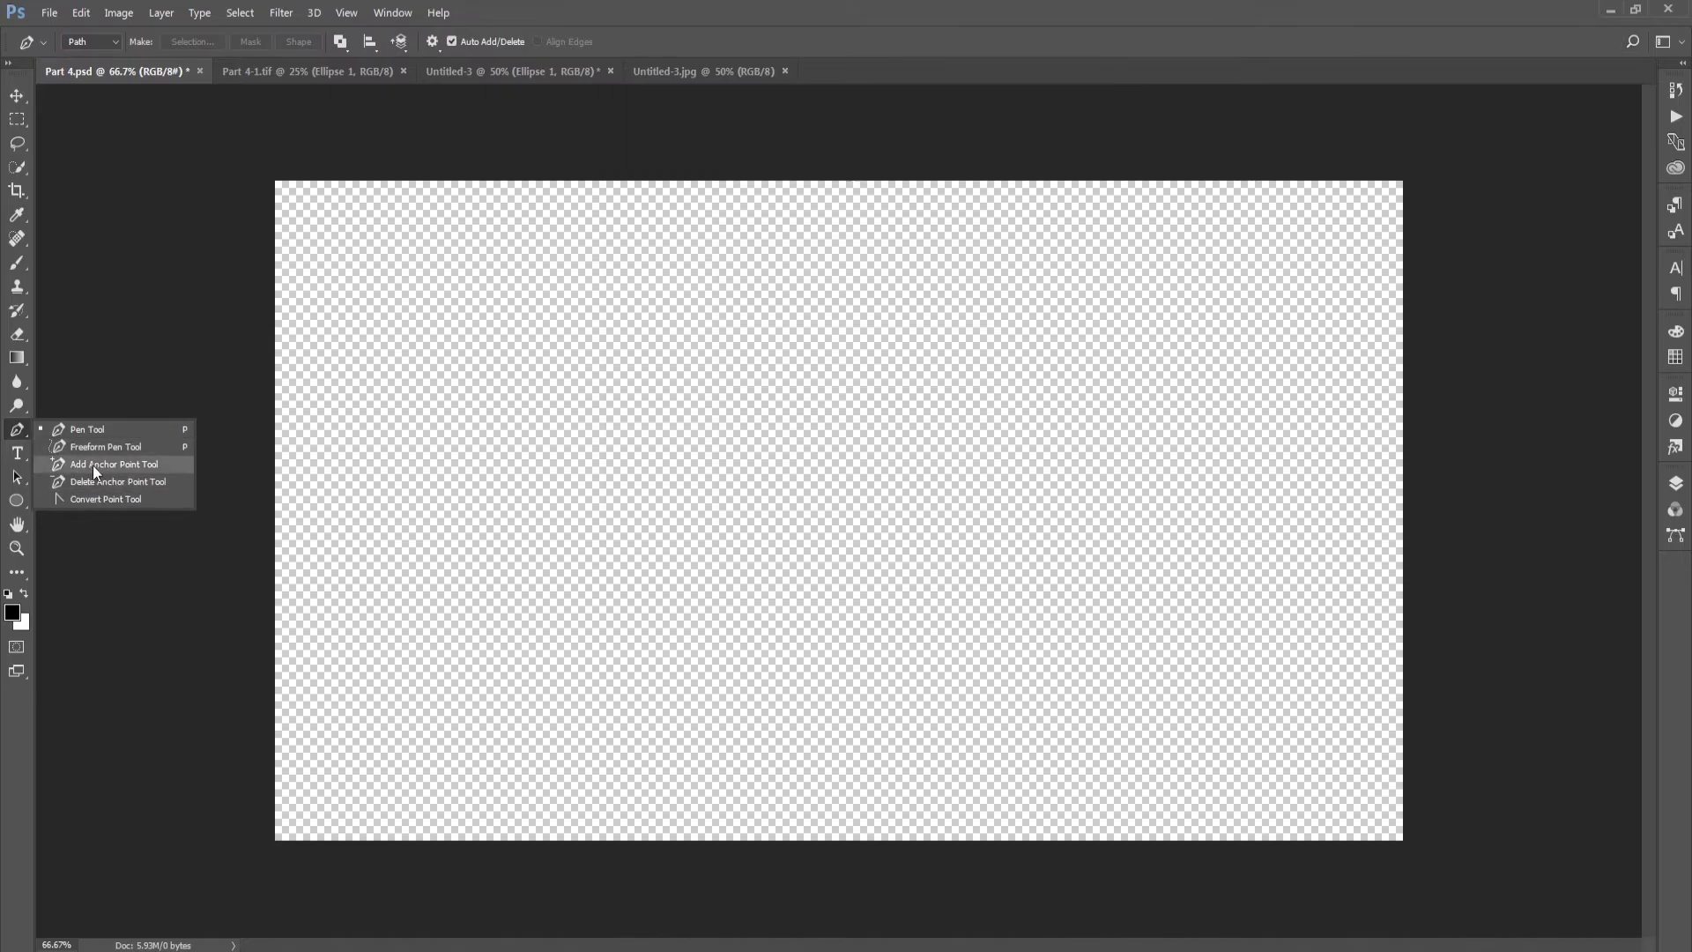
left_click(1632, 41)
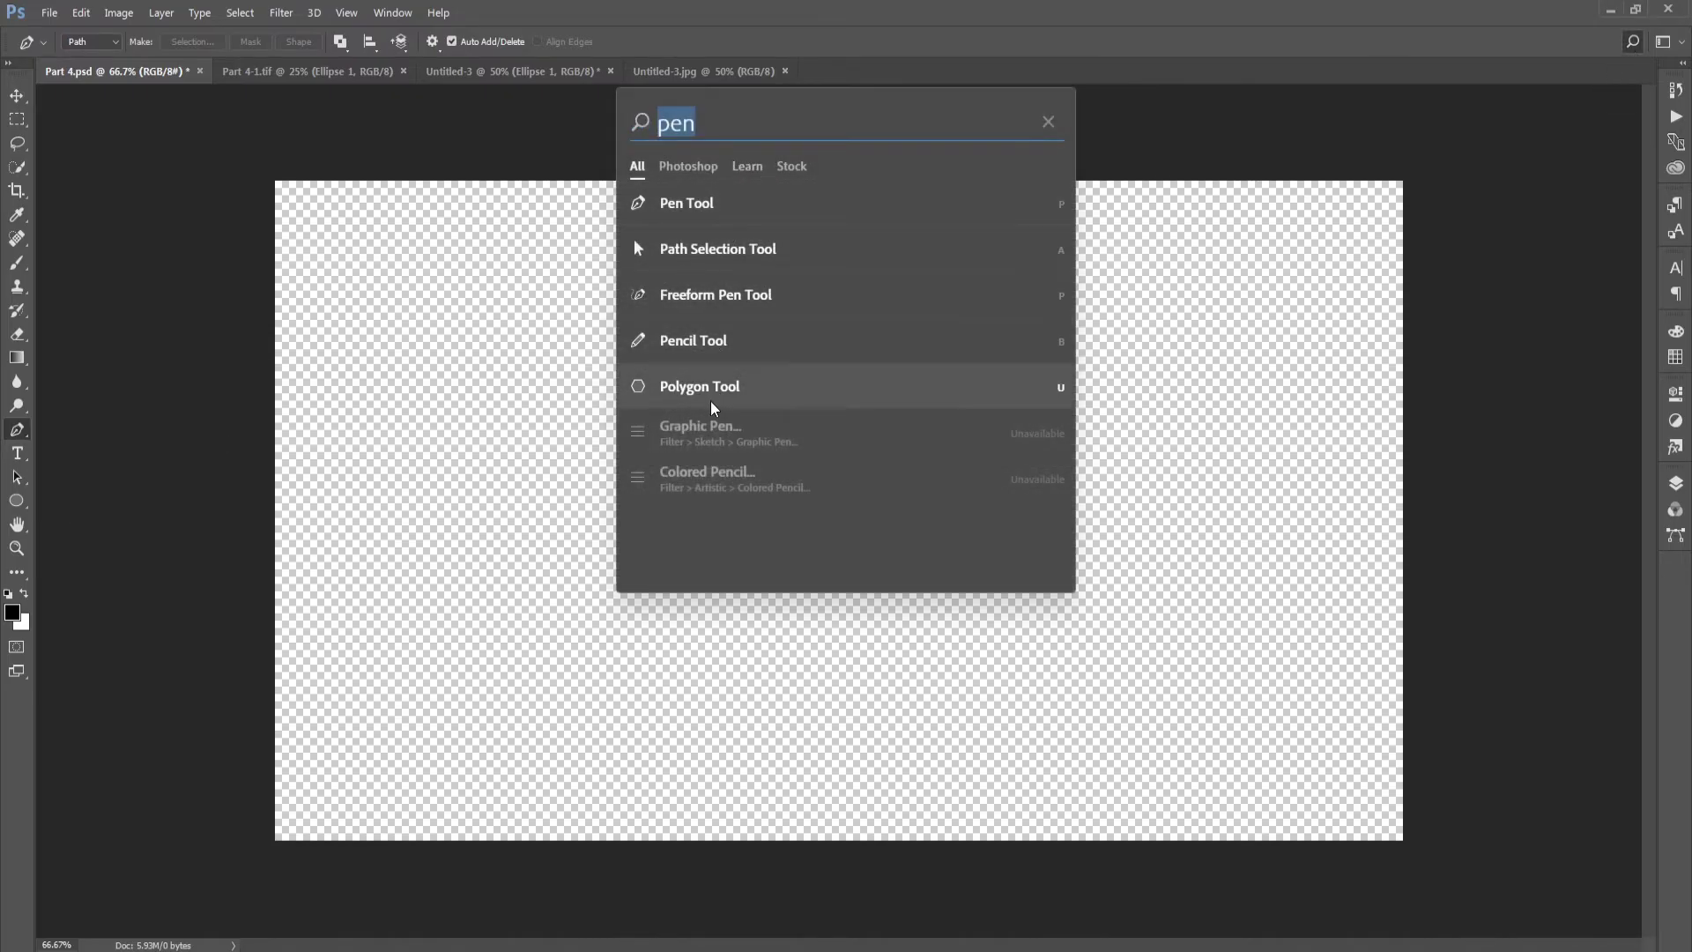
left_click(673, 126)
double_click(673, 126)
type("crop")
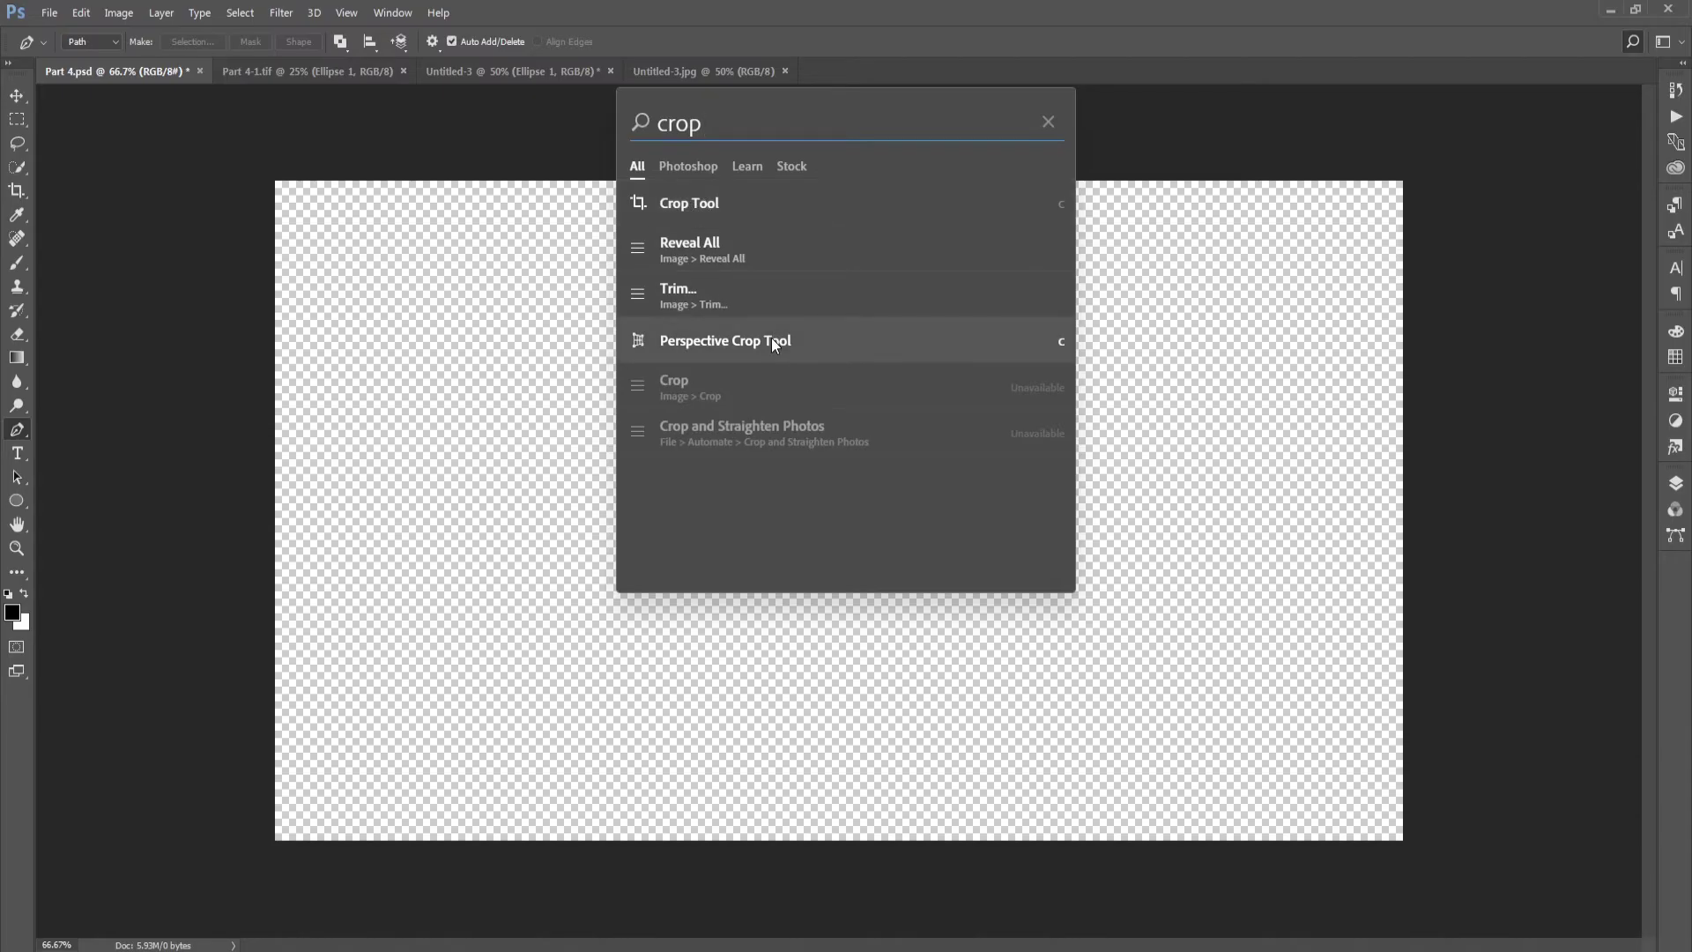
double_click(887, 134)
left_click(689, 126)
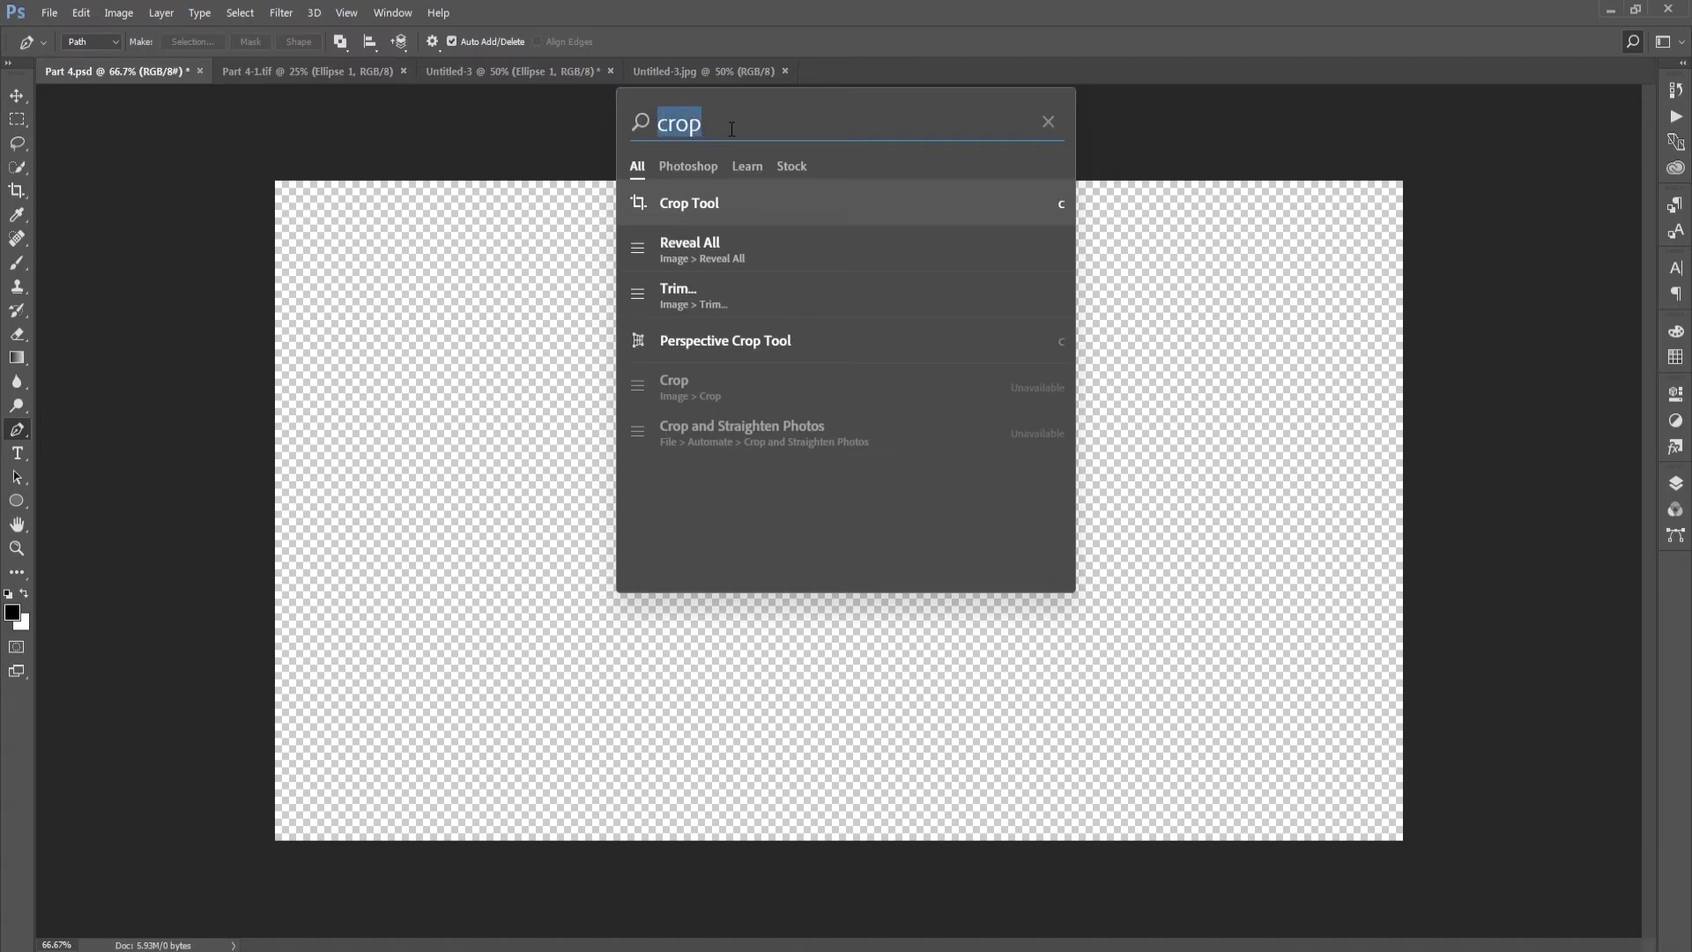
left_click(393, 13)
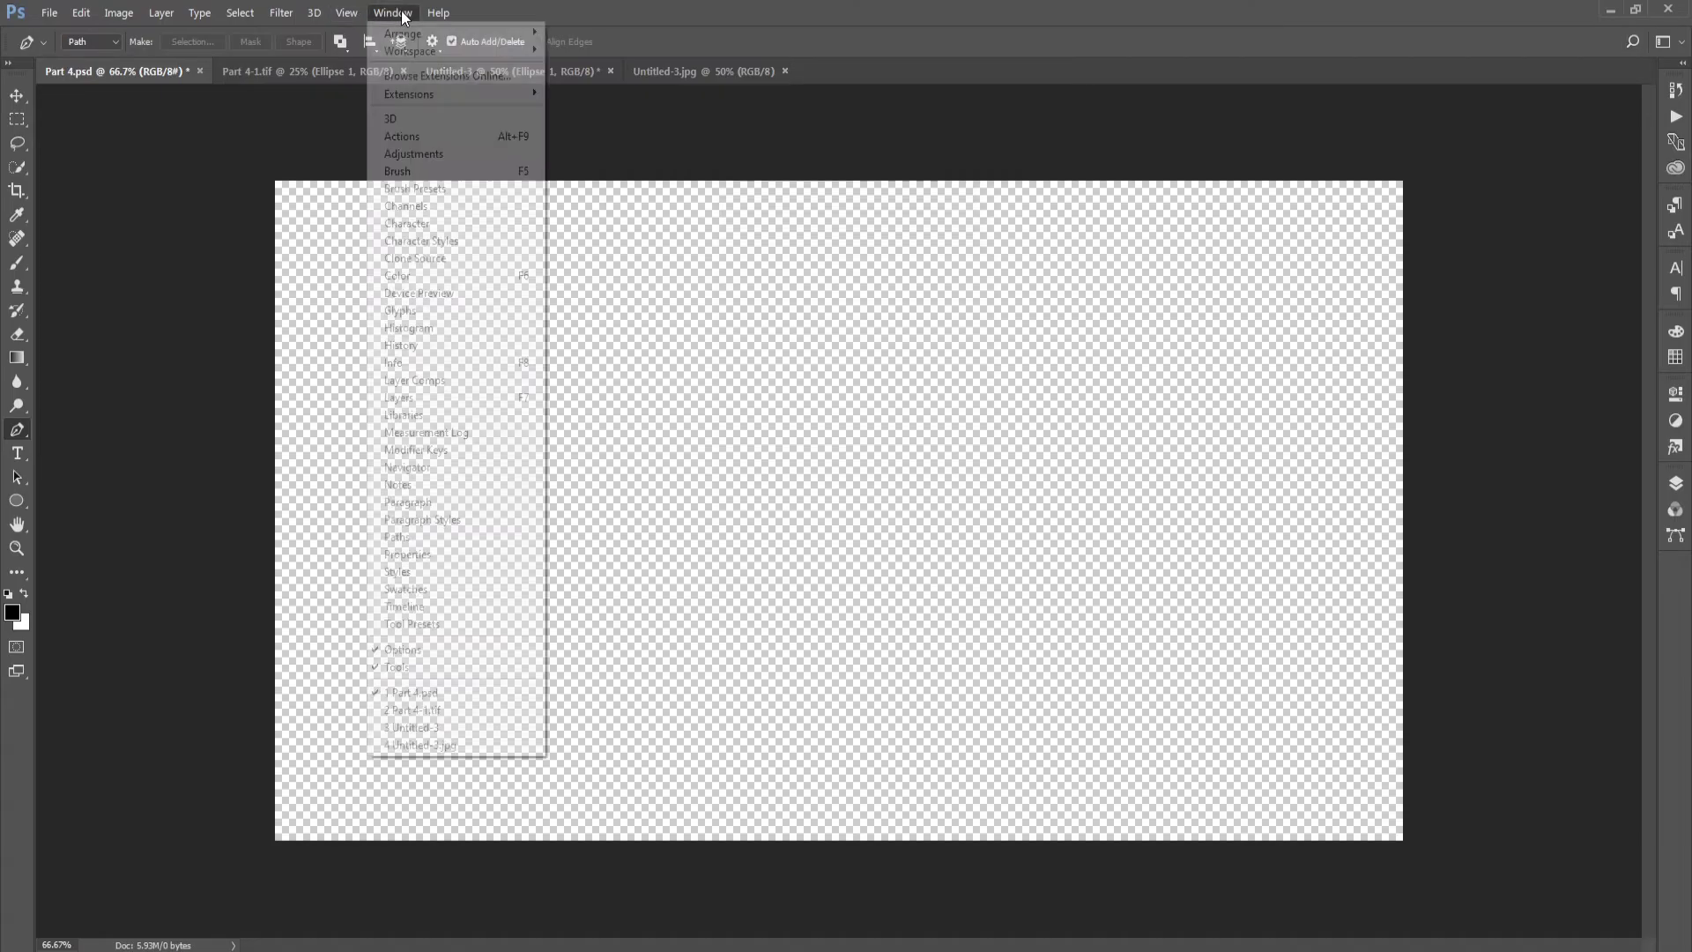
left_click(1633, 41)
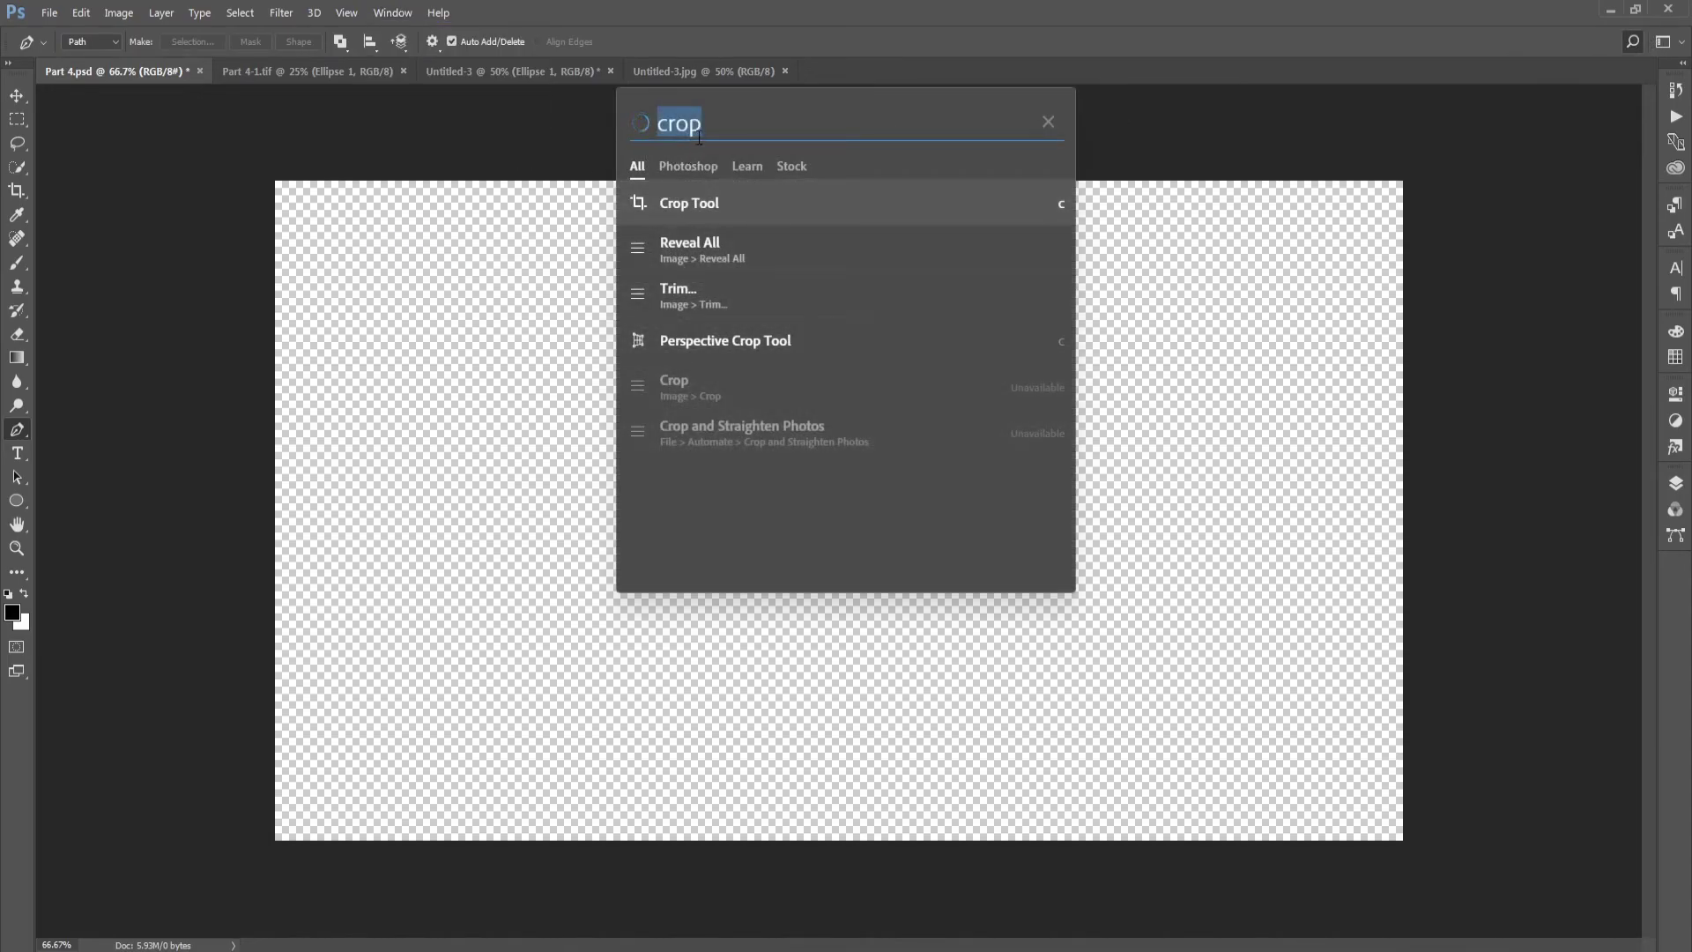
type("swatch")
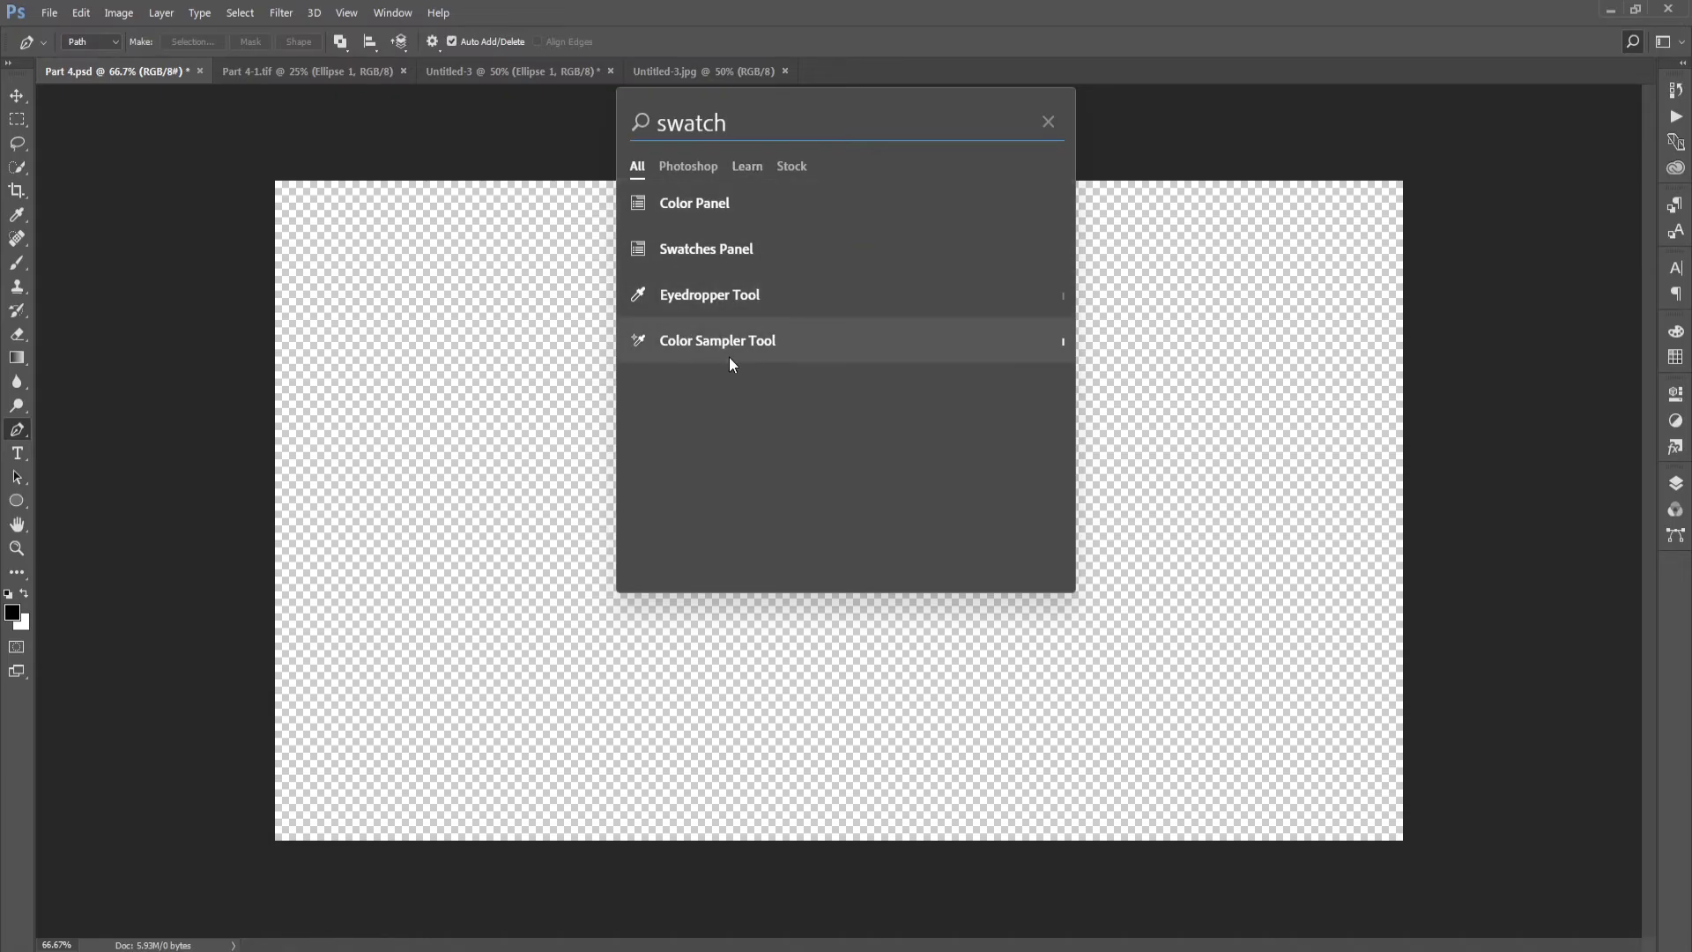
double_click(692, 113)
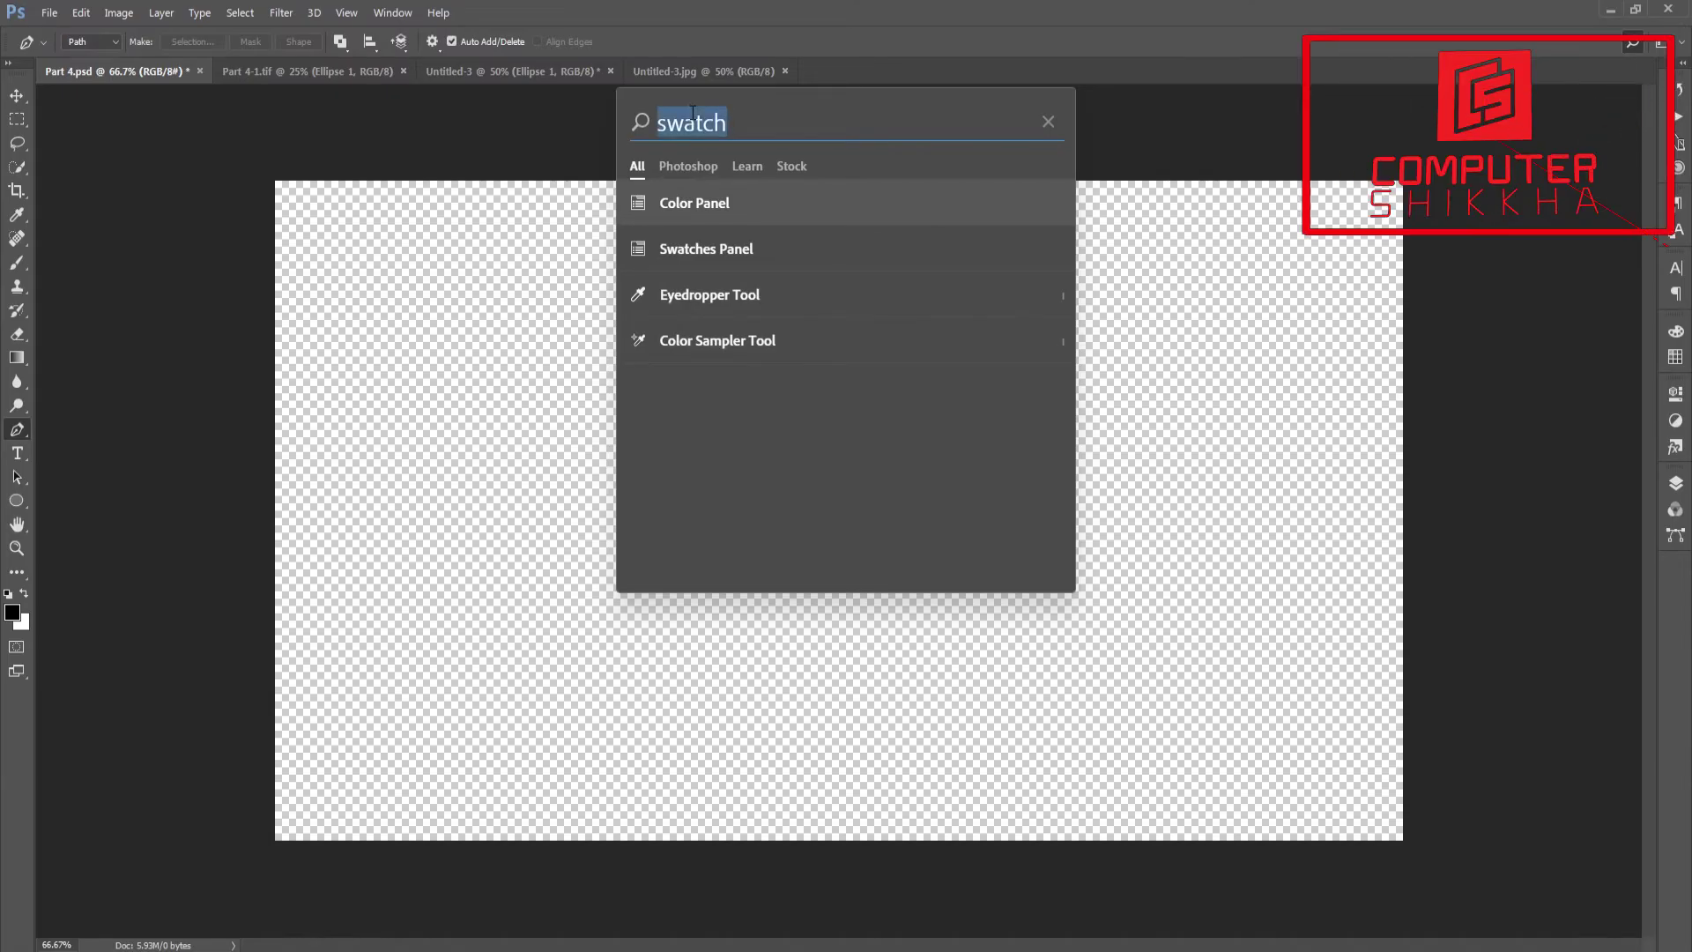
key("BackSpace")
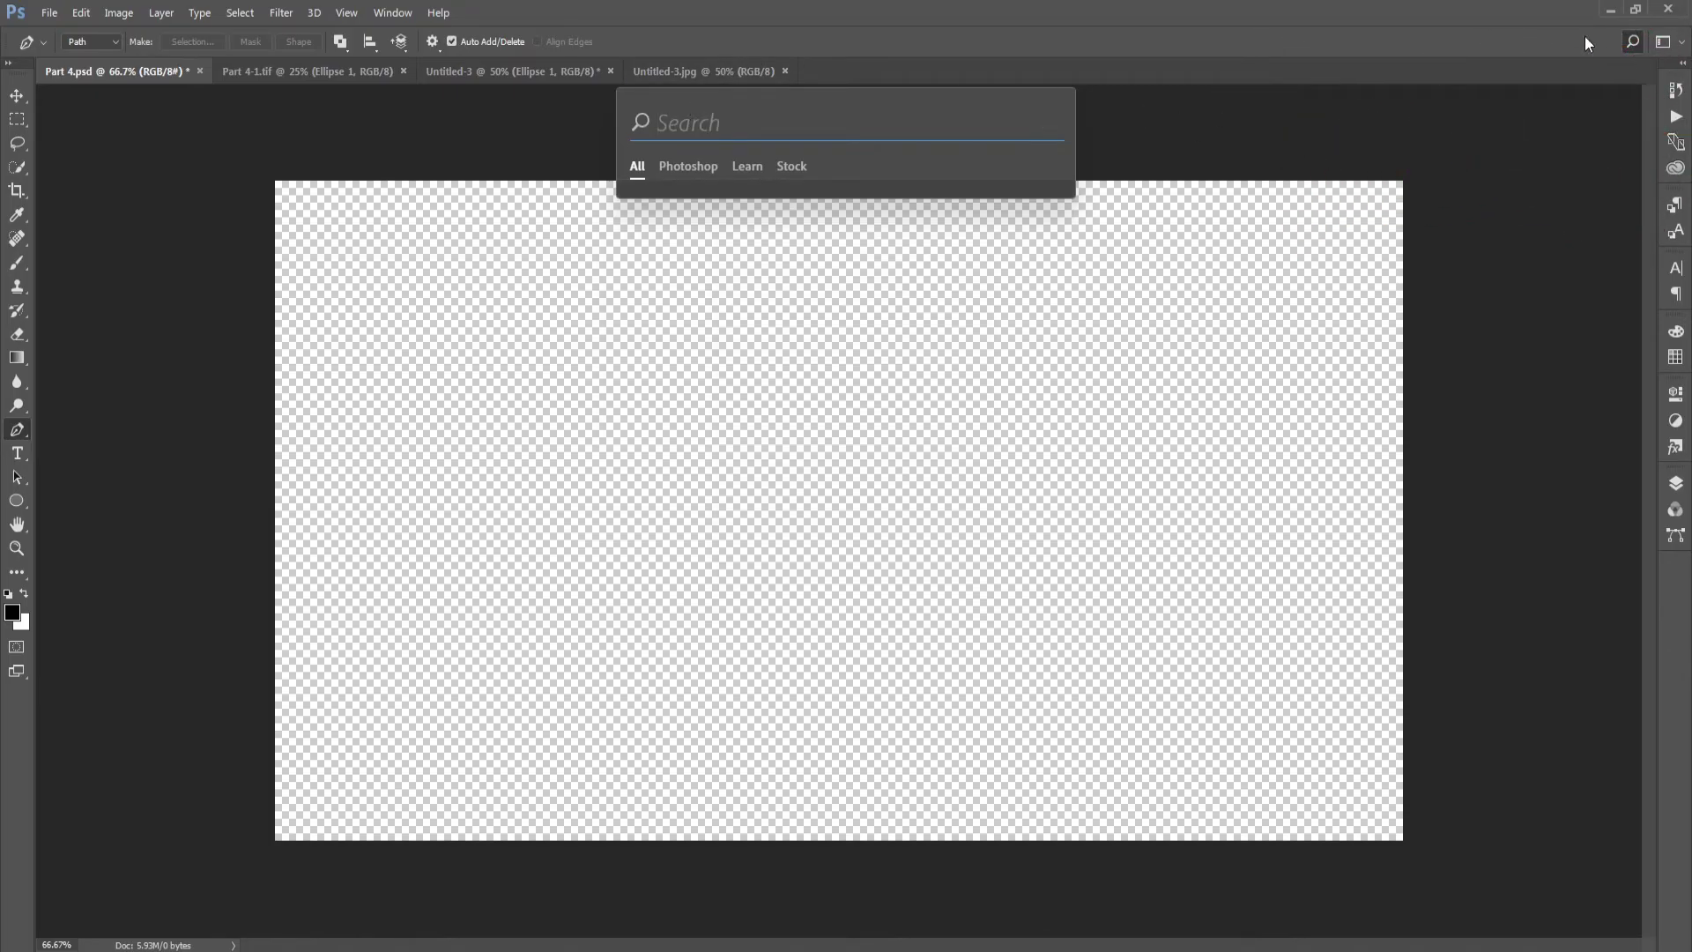
left_click(17, 95)
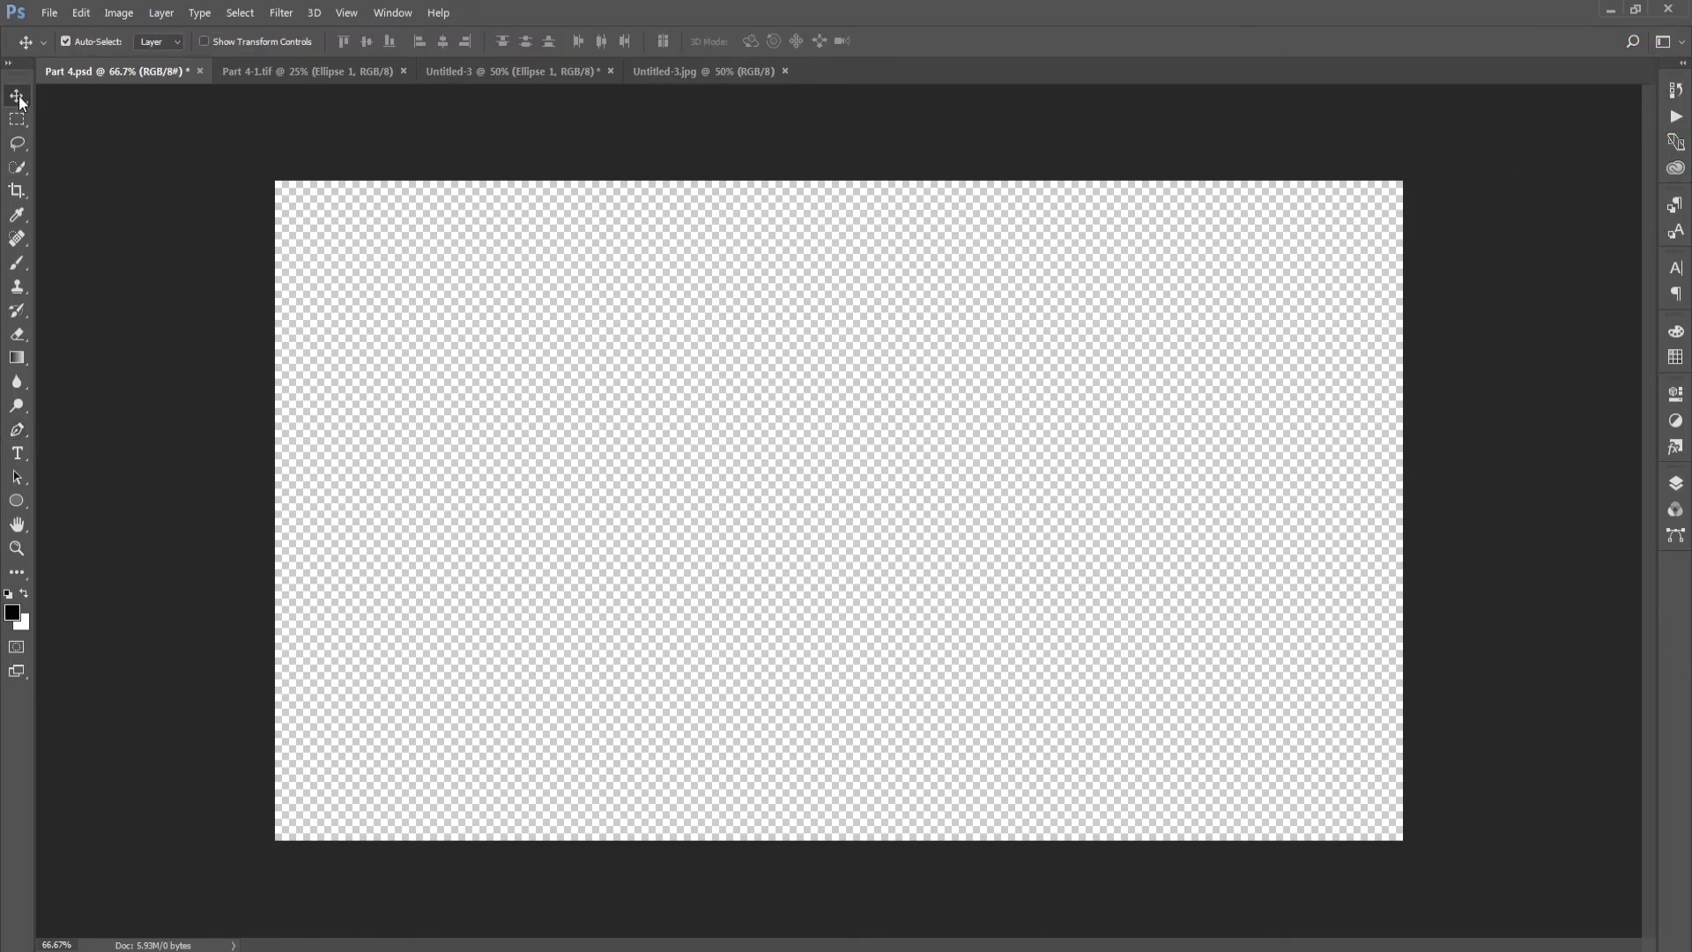
left_click(1682, 43)
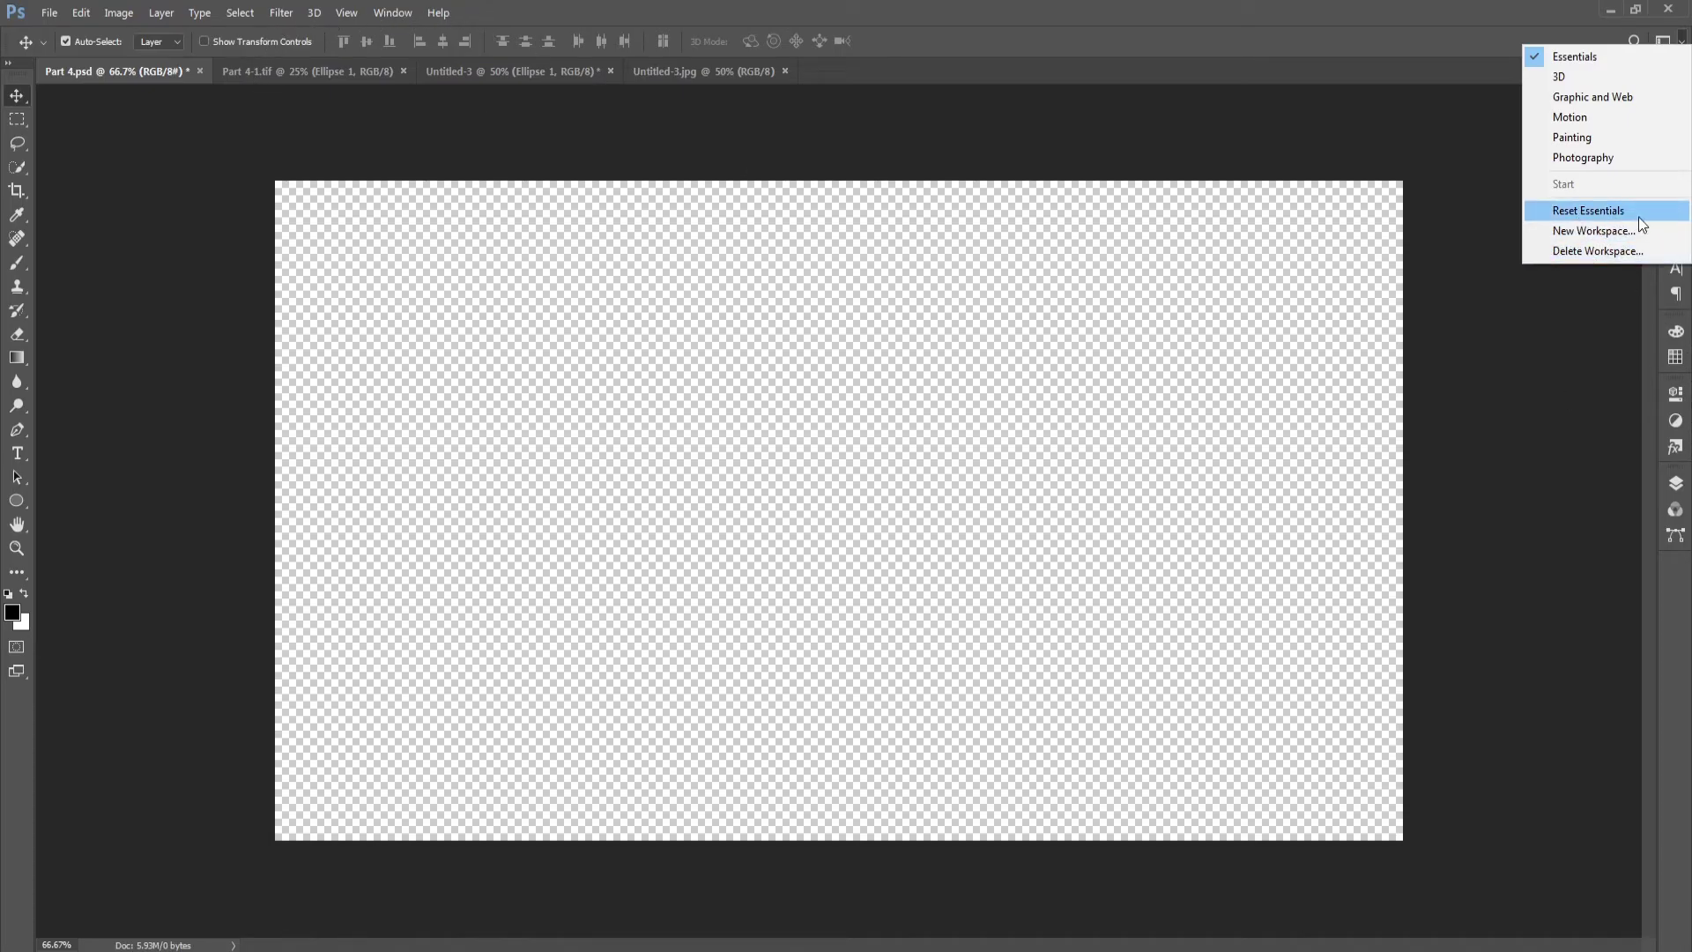
left_click(1397, 121)
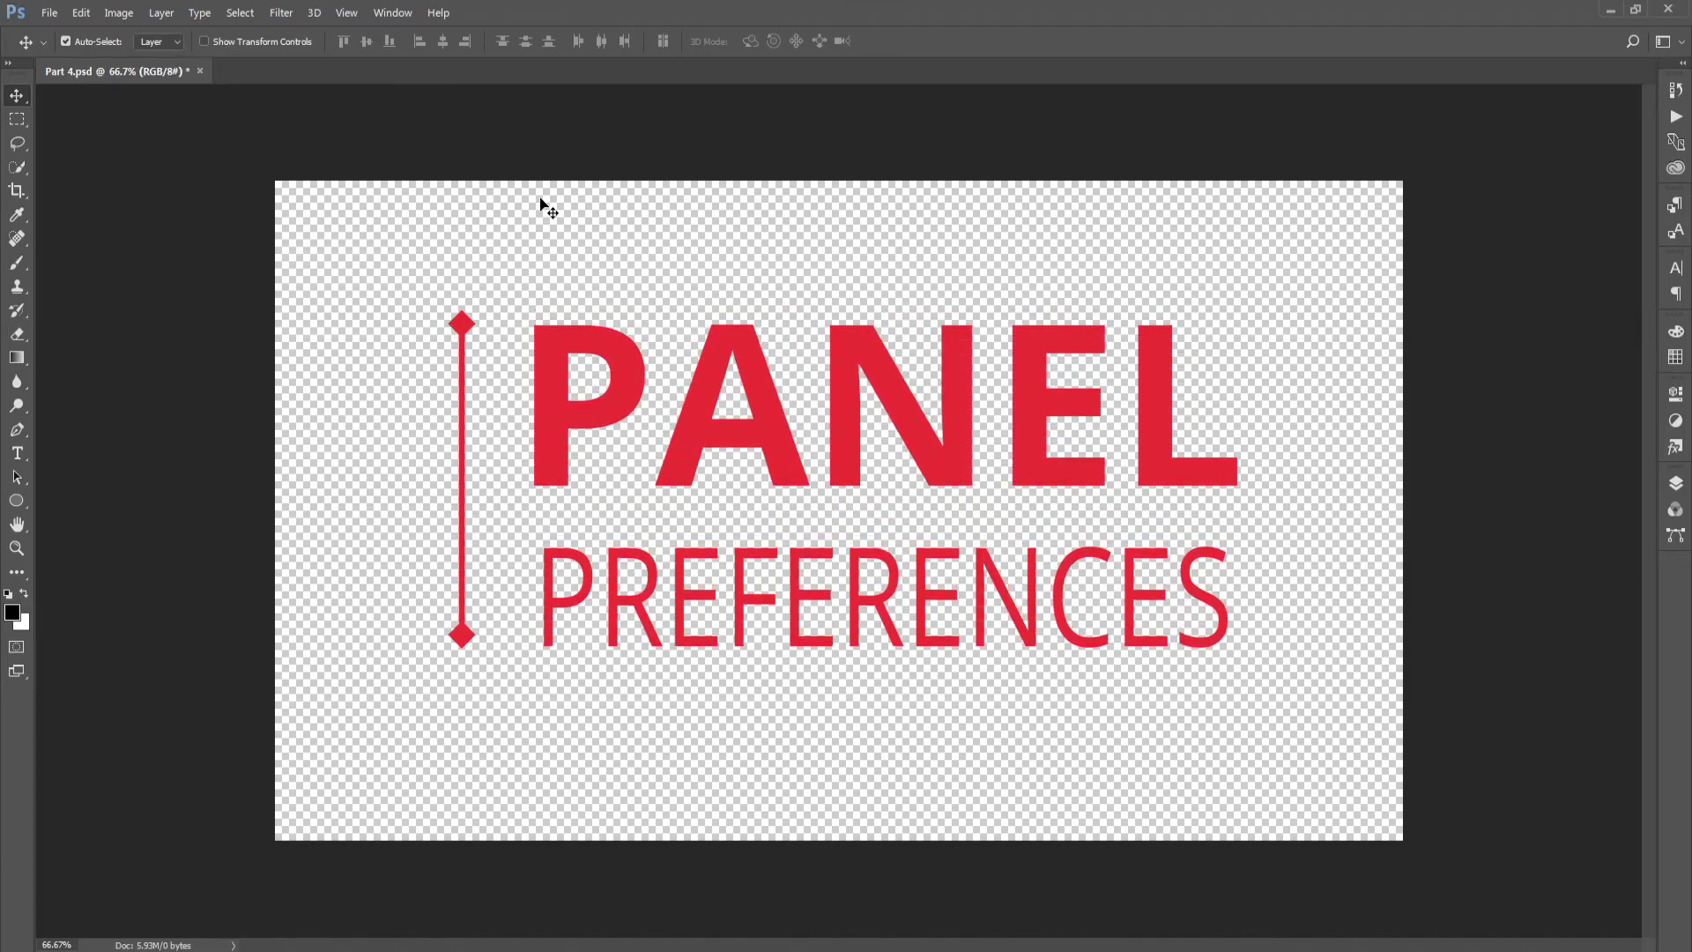
Open Preferences > General with Ctrl+K, showing Adobe Color Picker and Bicubic Automatic
left_click(82, 13)
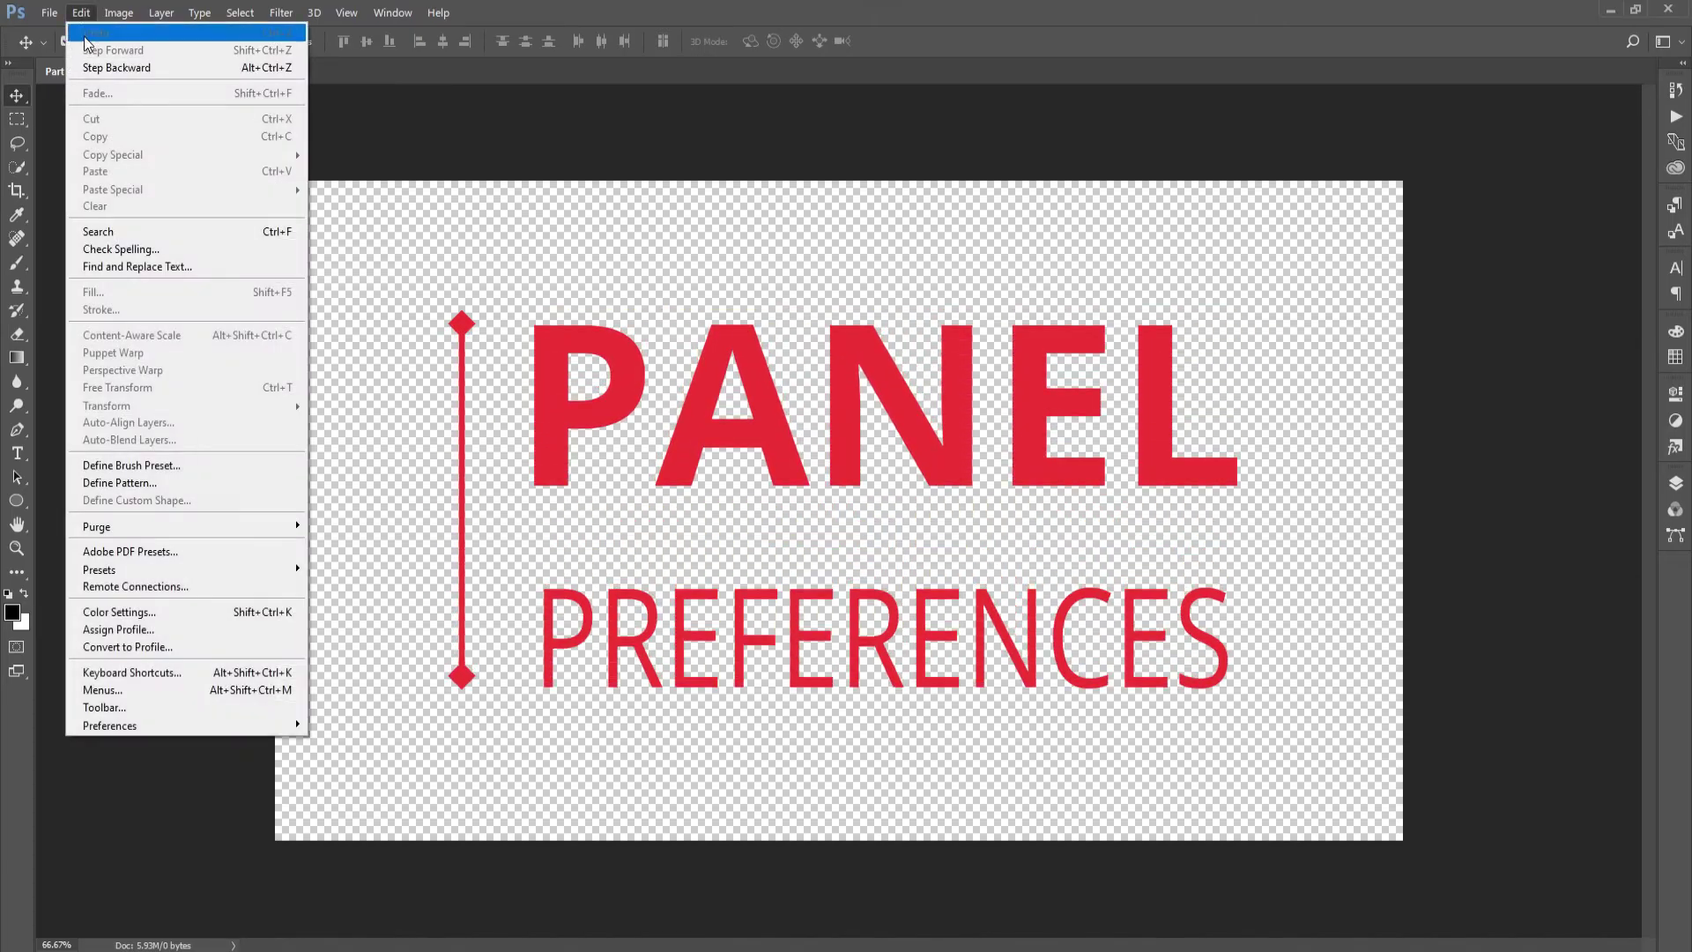
left_click(163, 756)
key("ctrl+k")
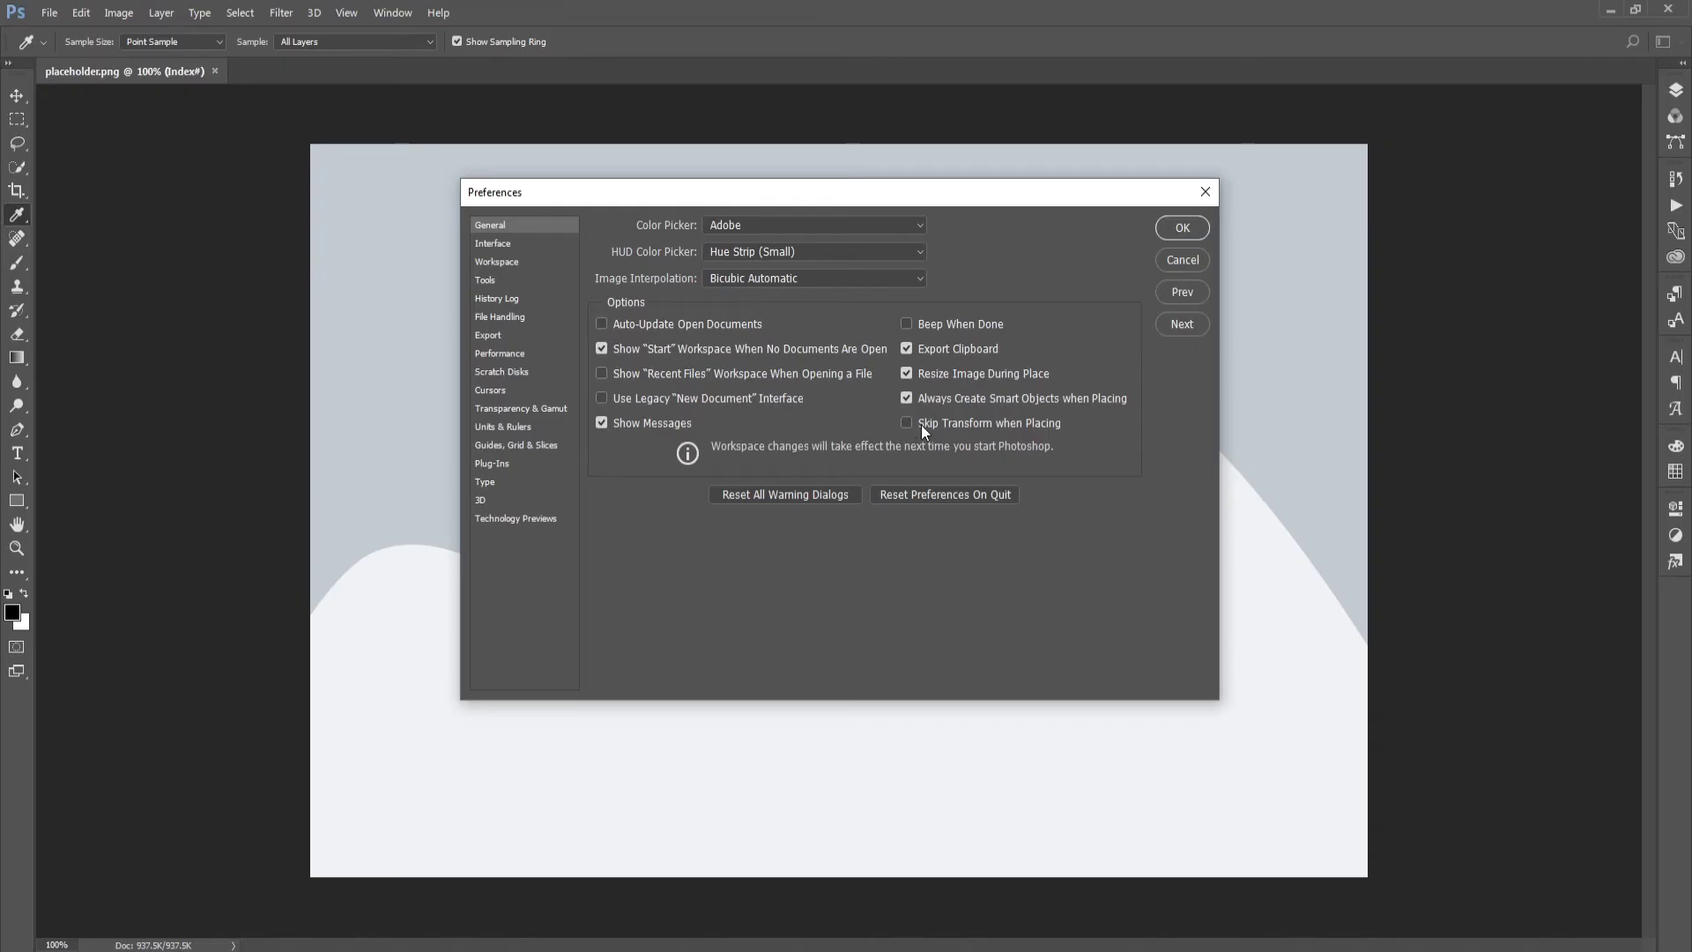
Apply the Start workspace preference change with OK and close placeholder.png
left_click_drag(678, 199, 676, 218)
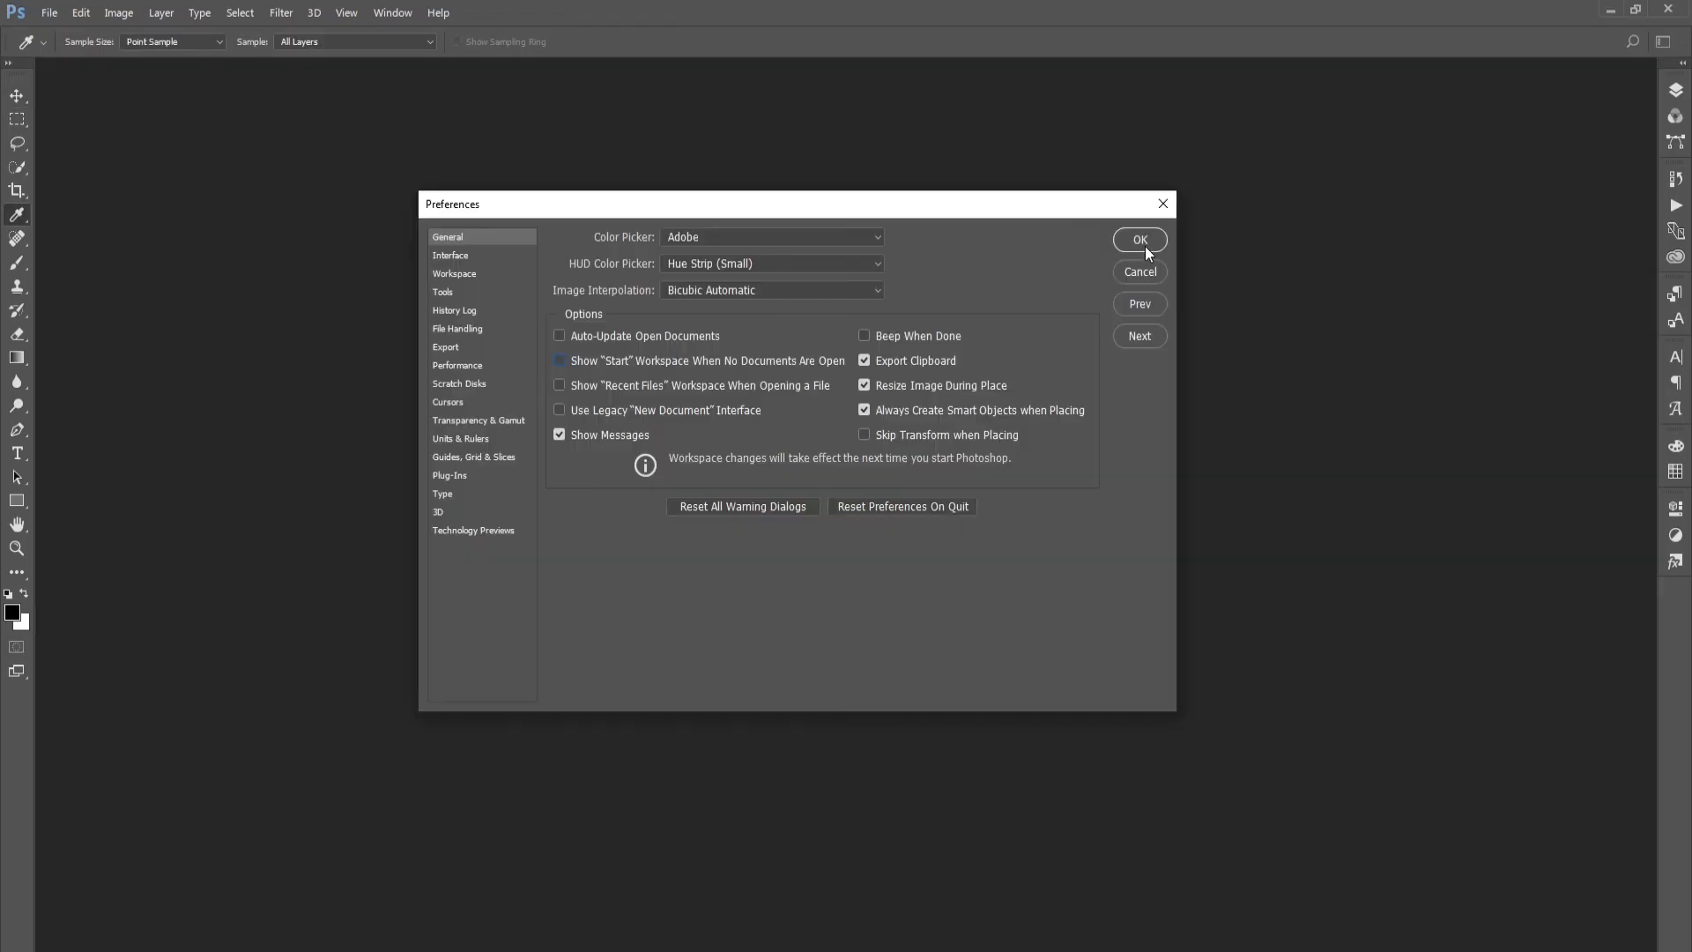
left_click(1139, 240)
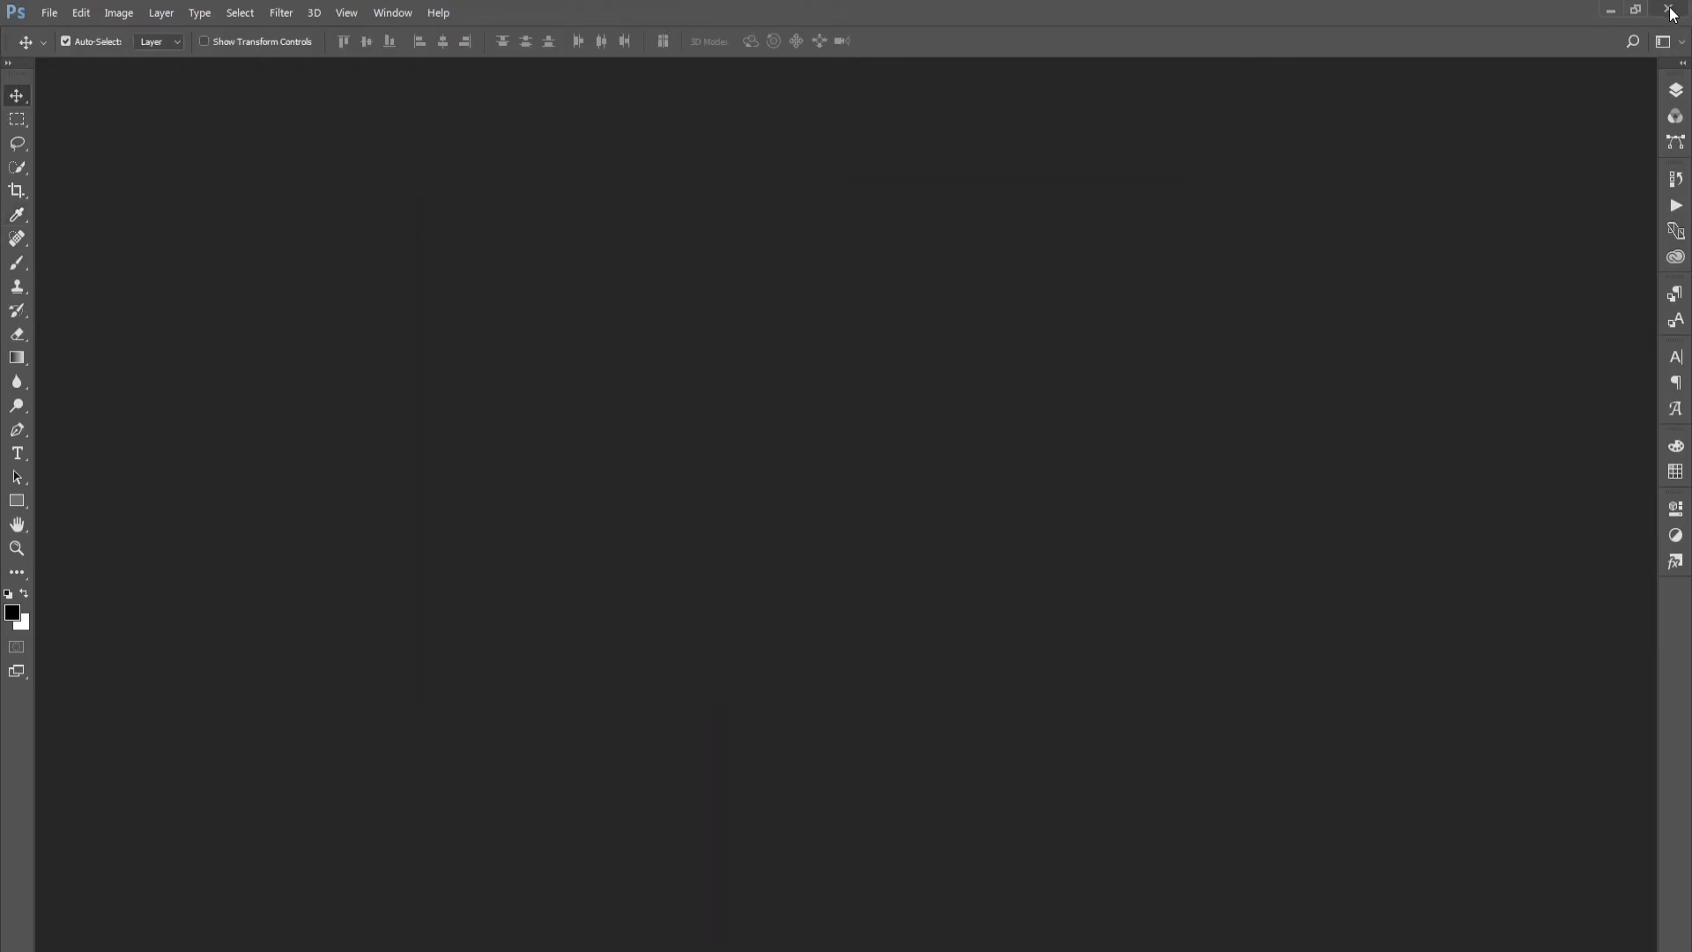
left_click(1672, 10)
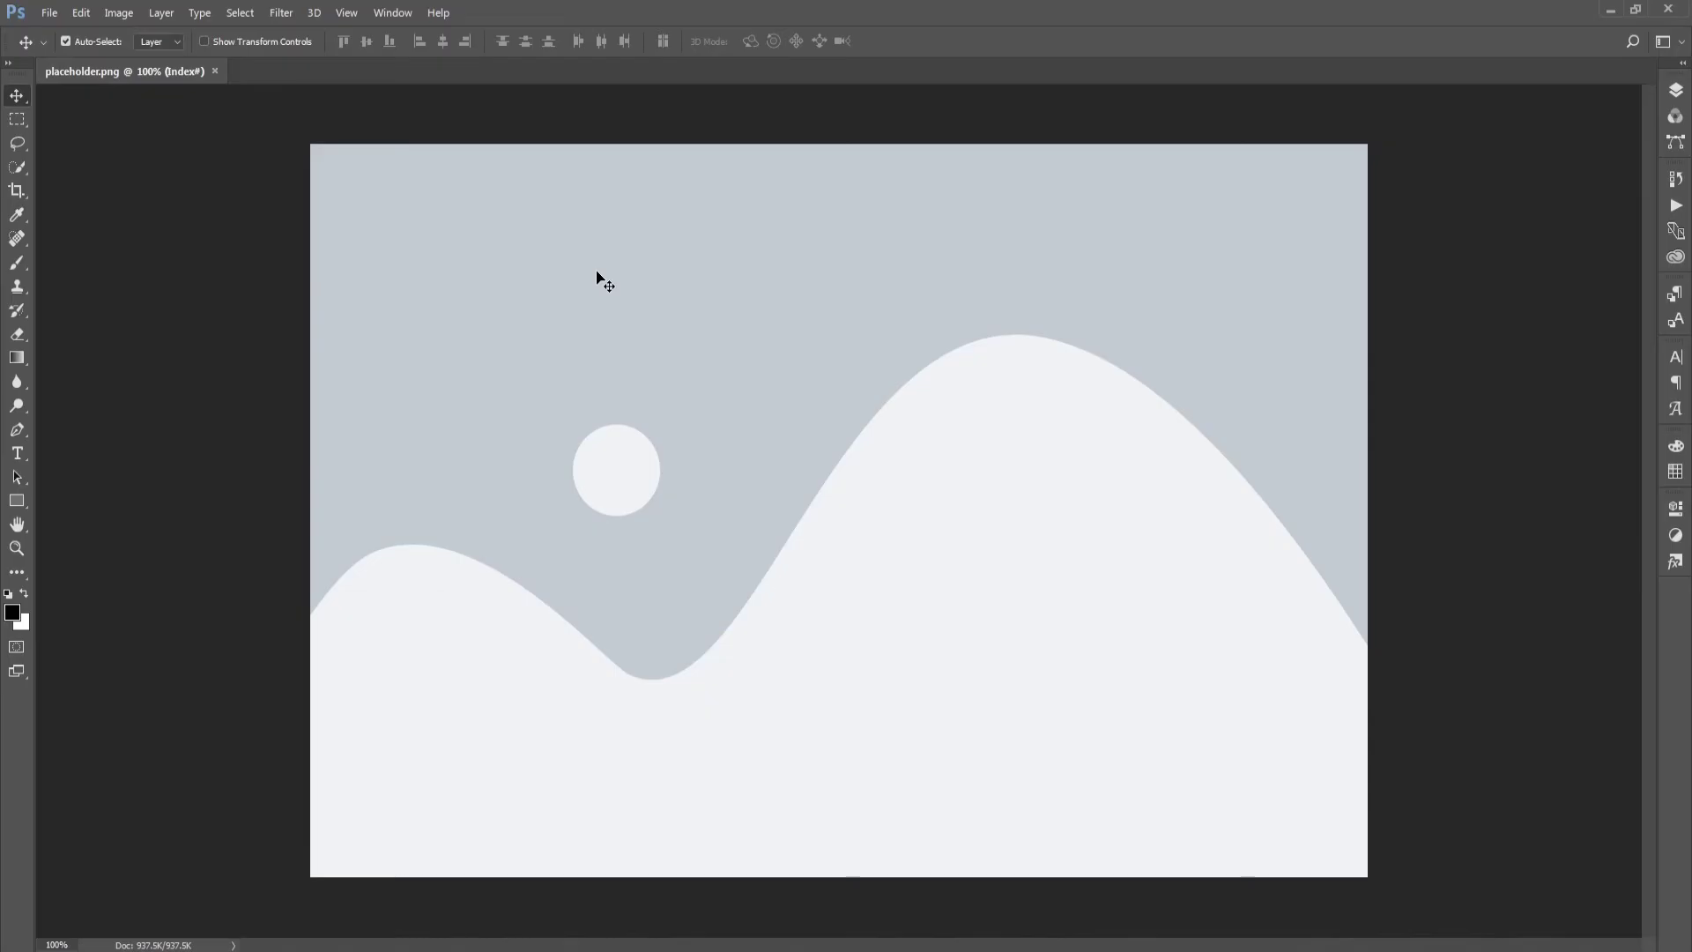
left_click(215, 71)
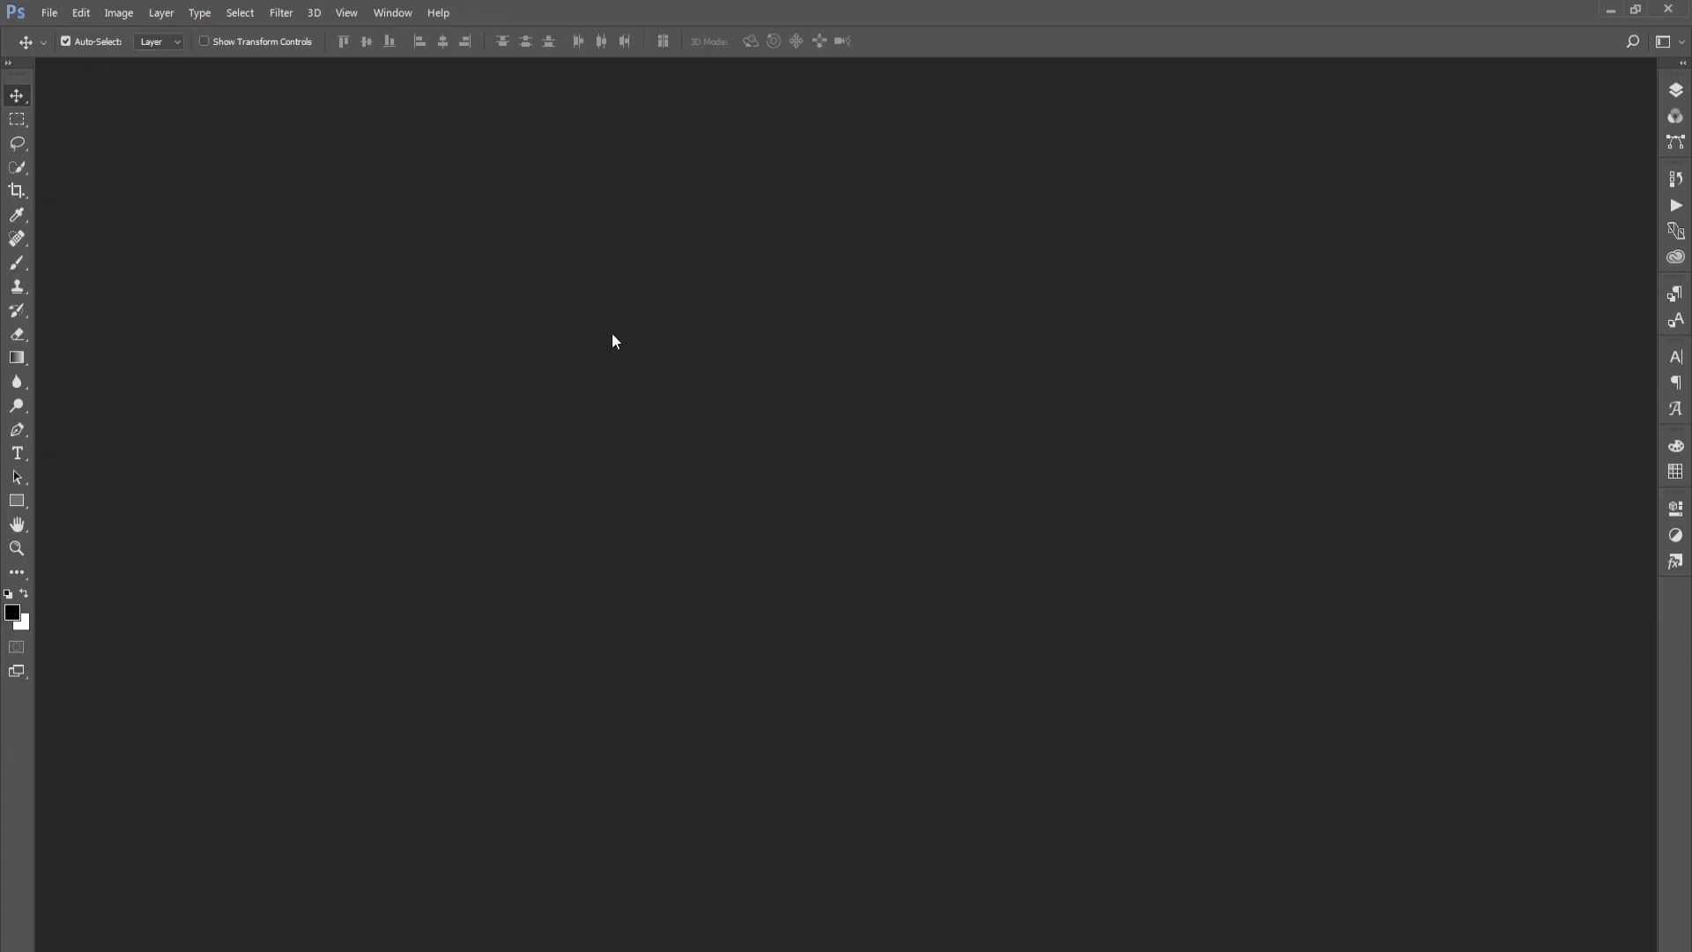
Reopen the General preferences, confirm them, and quit Photoshop
key("ctrl")
key("ctrl+k")
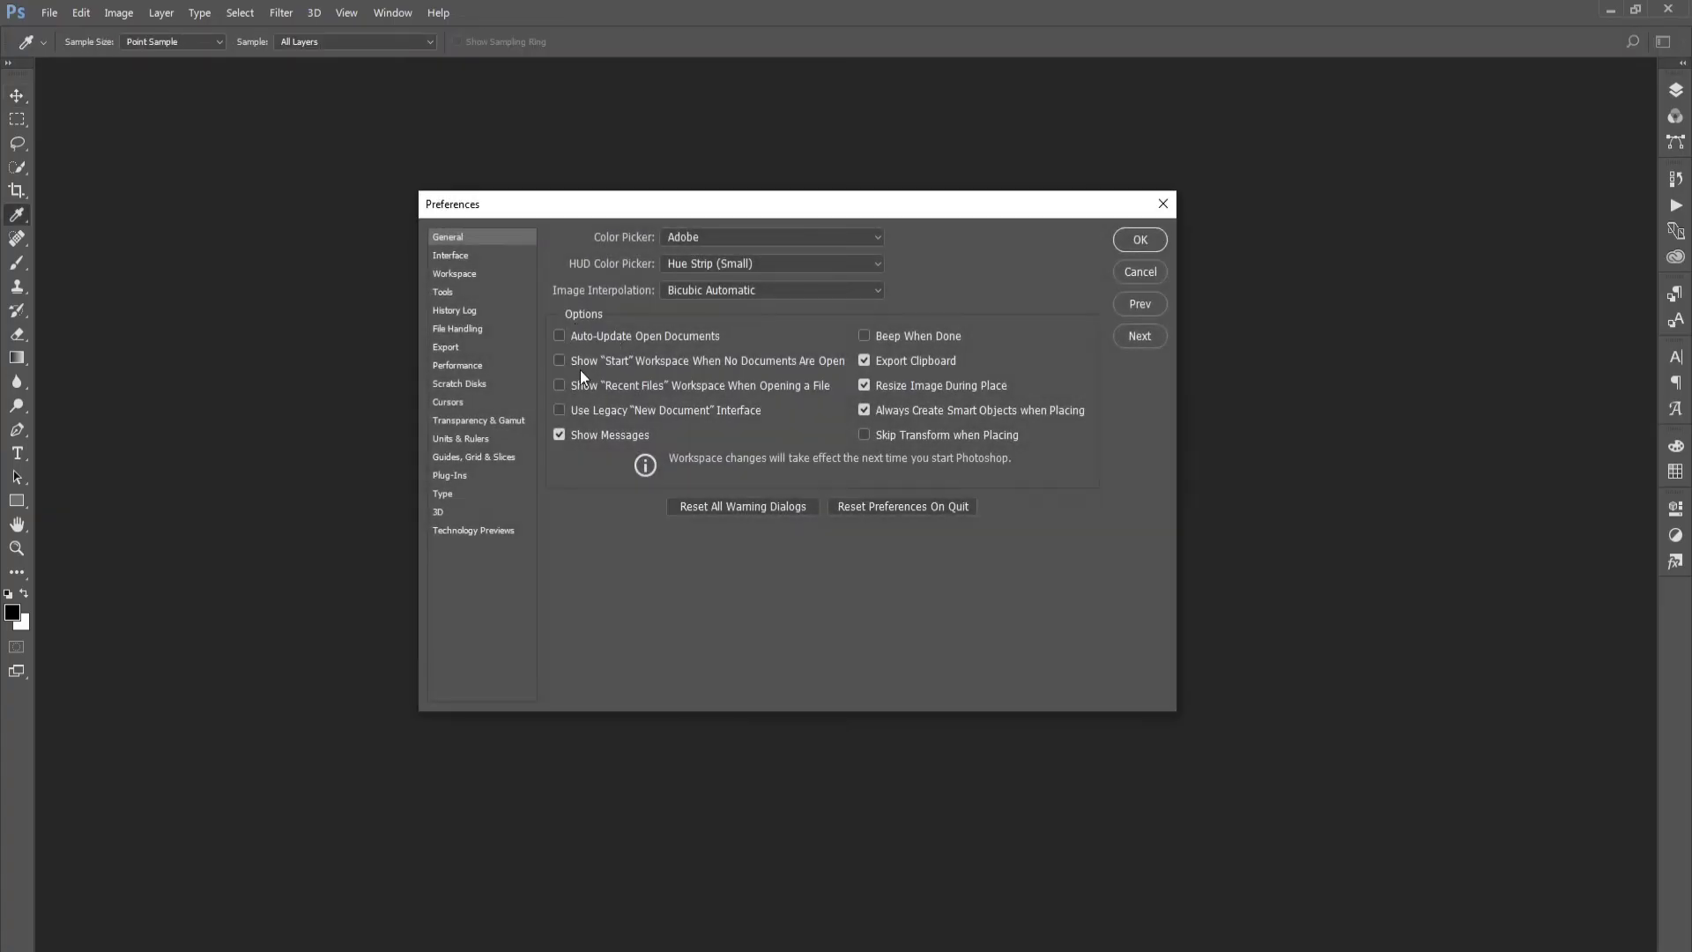
left_click(1146, 240)
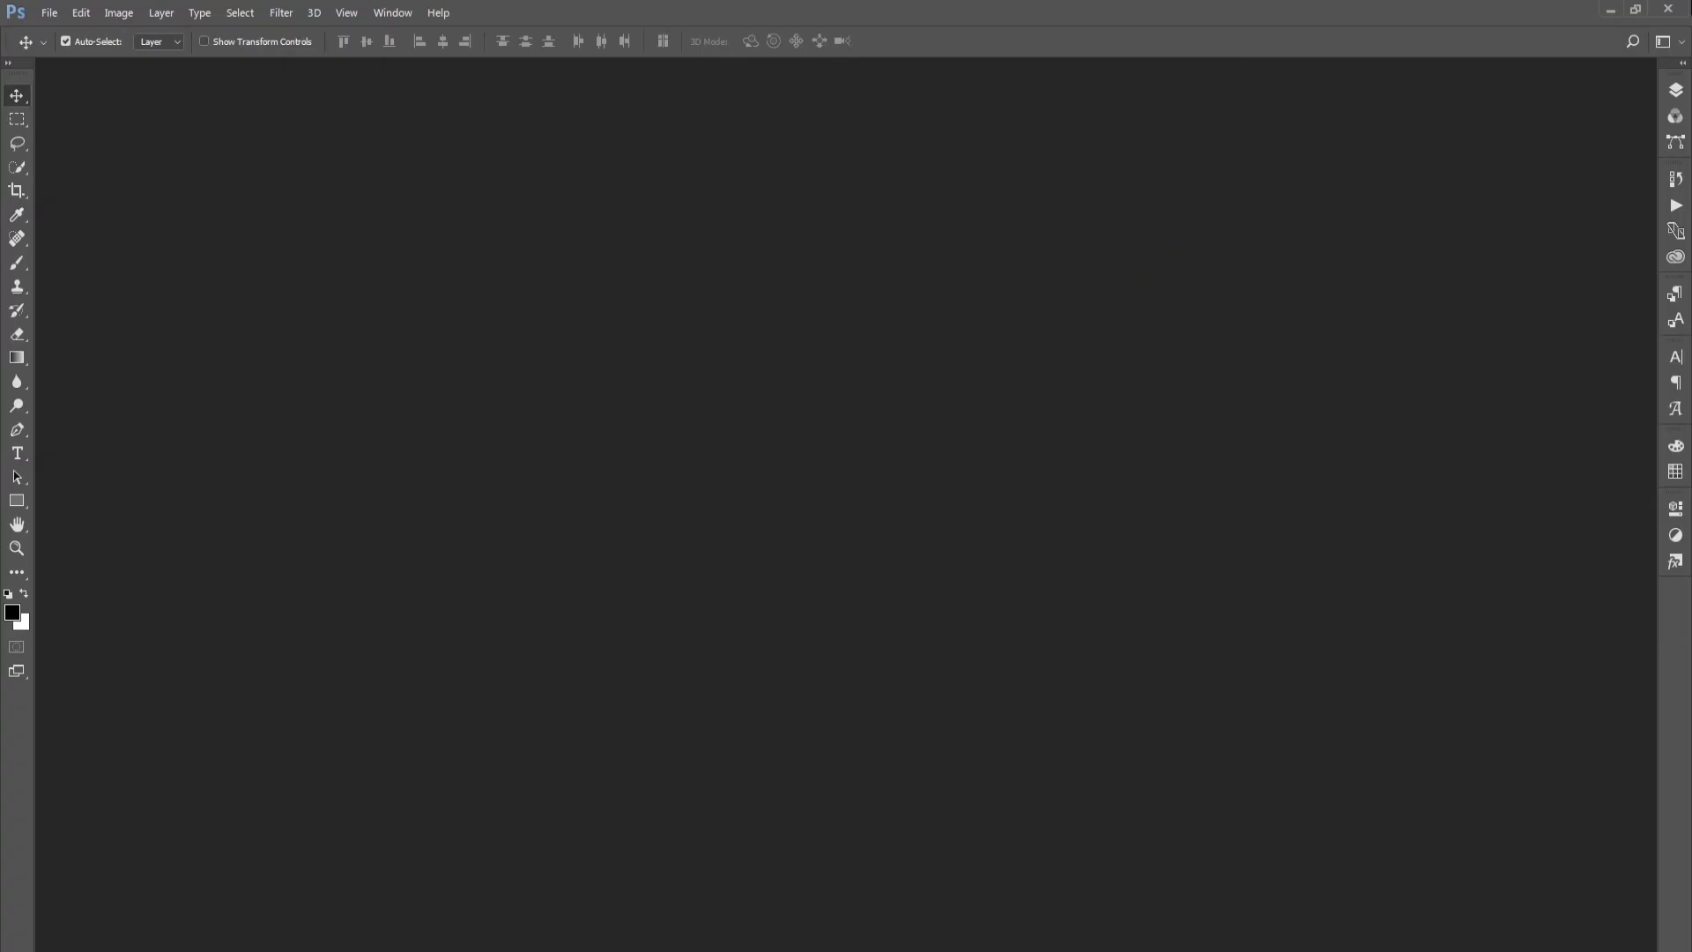
left_click(1668, 10)
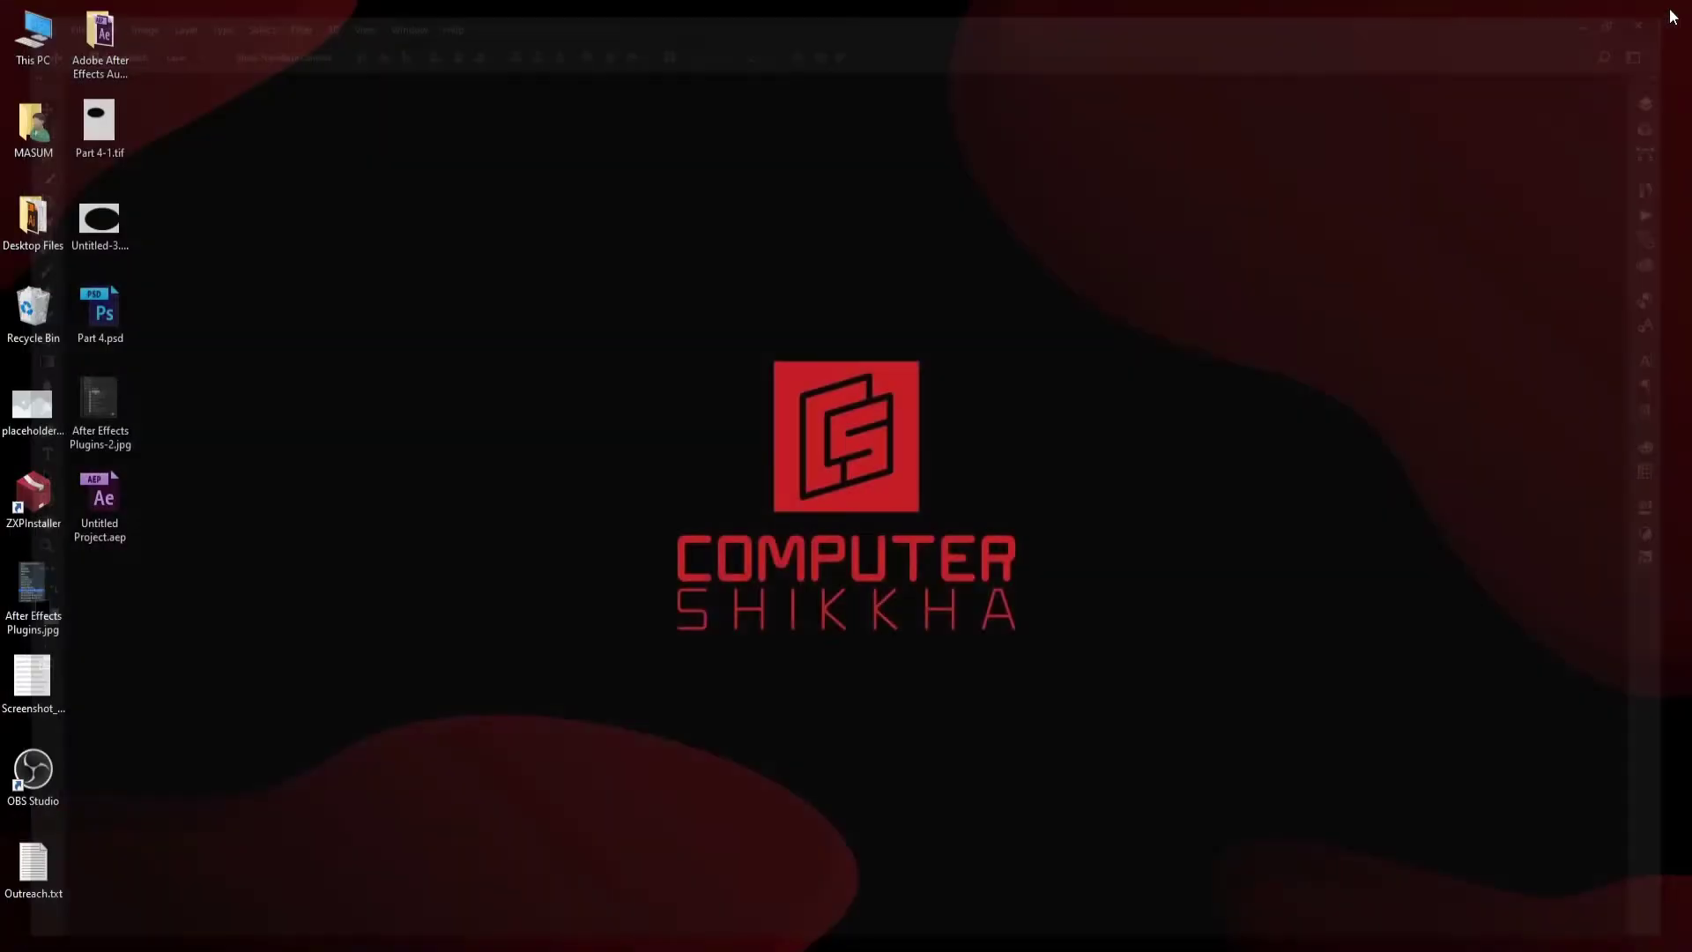
Relaunch Adobe Photoshop CC 2017 from the Windows Start menu app list
key("super")
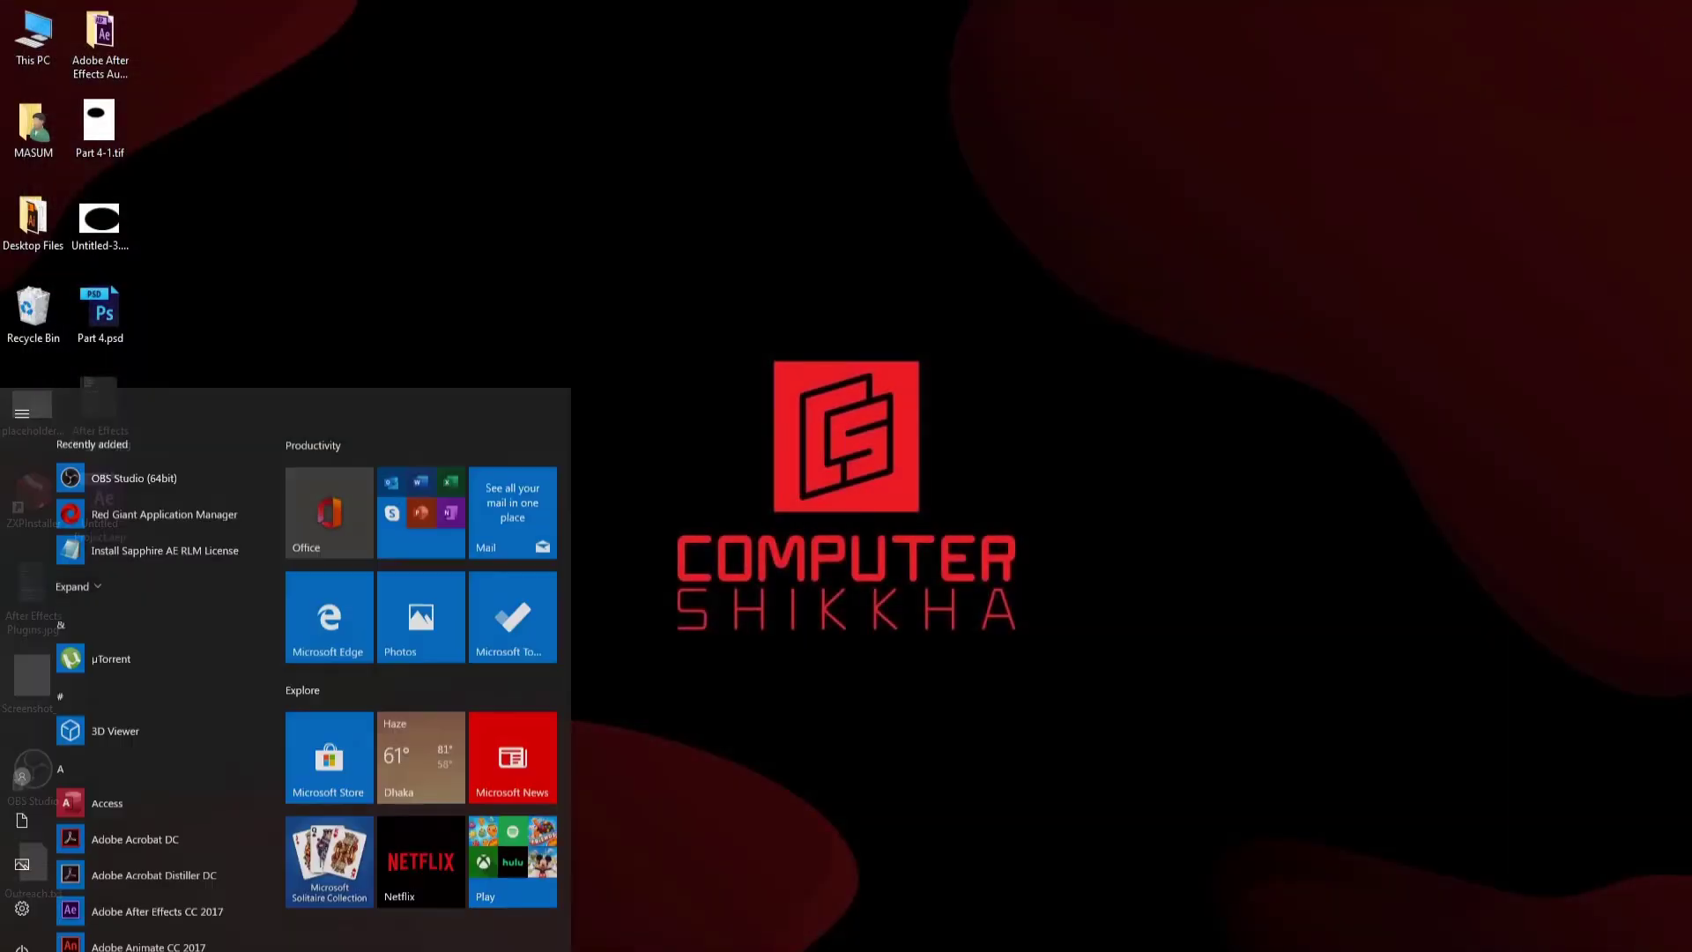
scroll(132, 794, "down", 3)
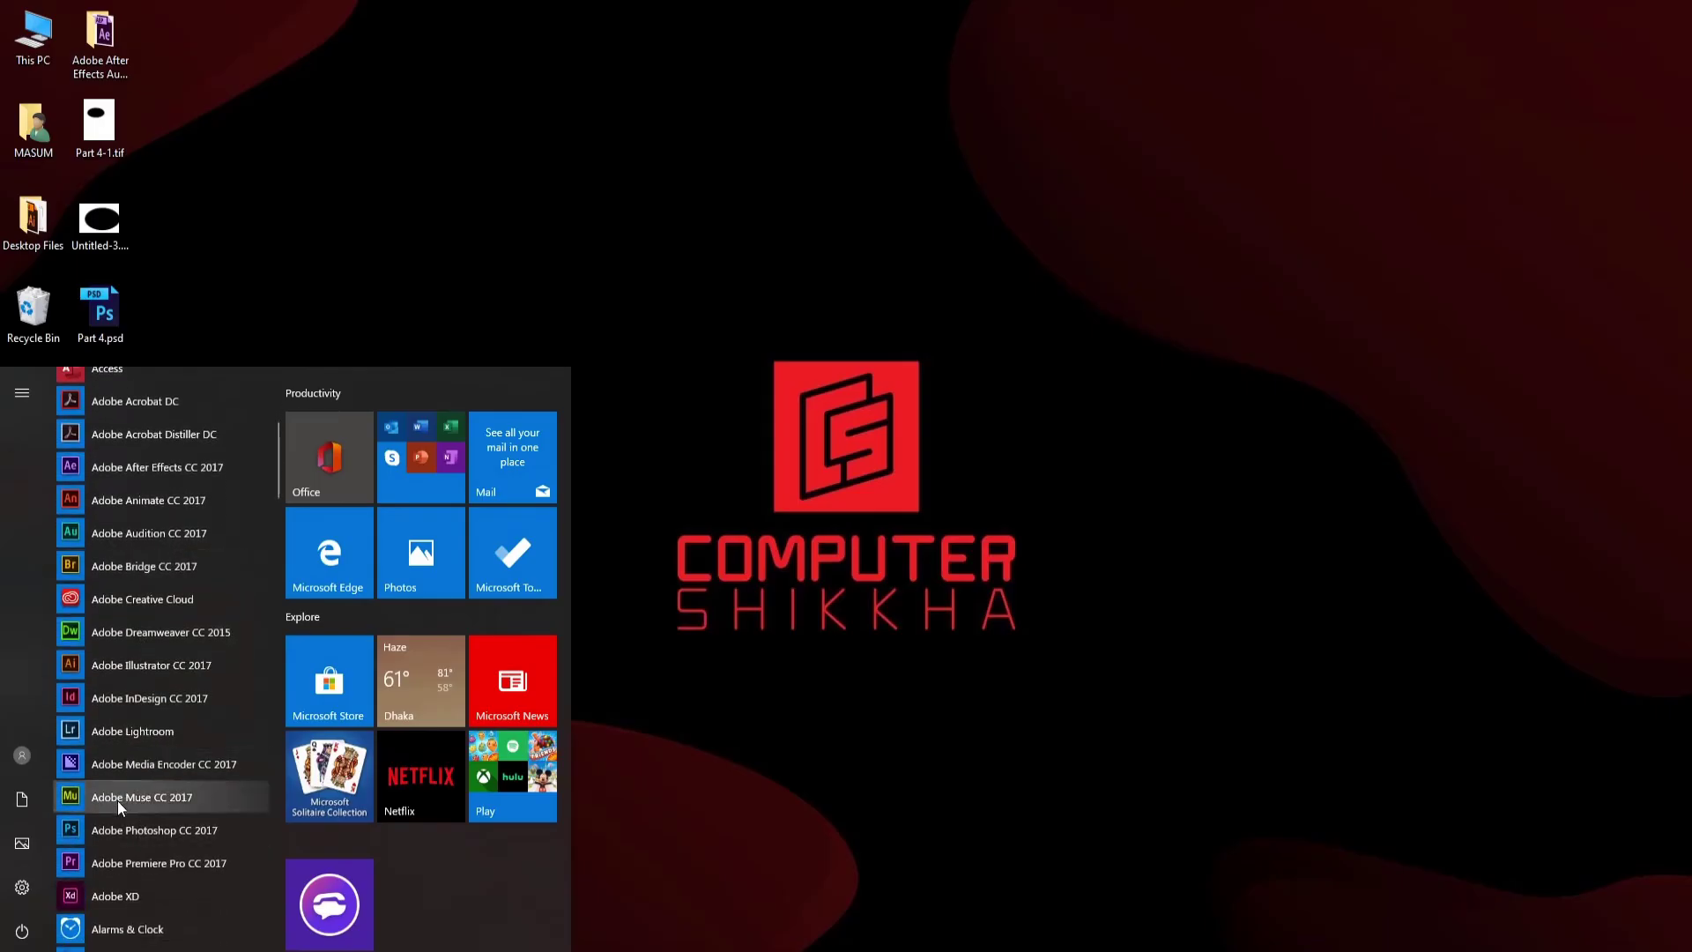
left_click(1361, 647)
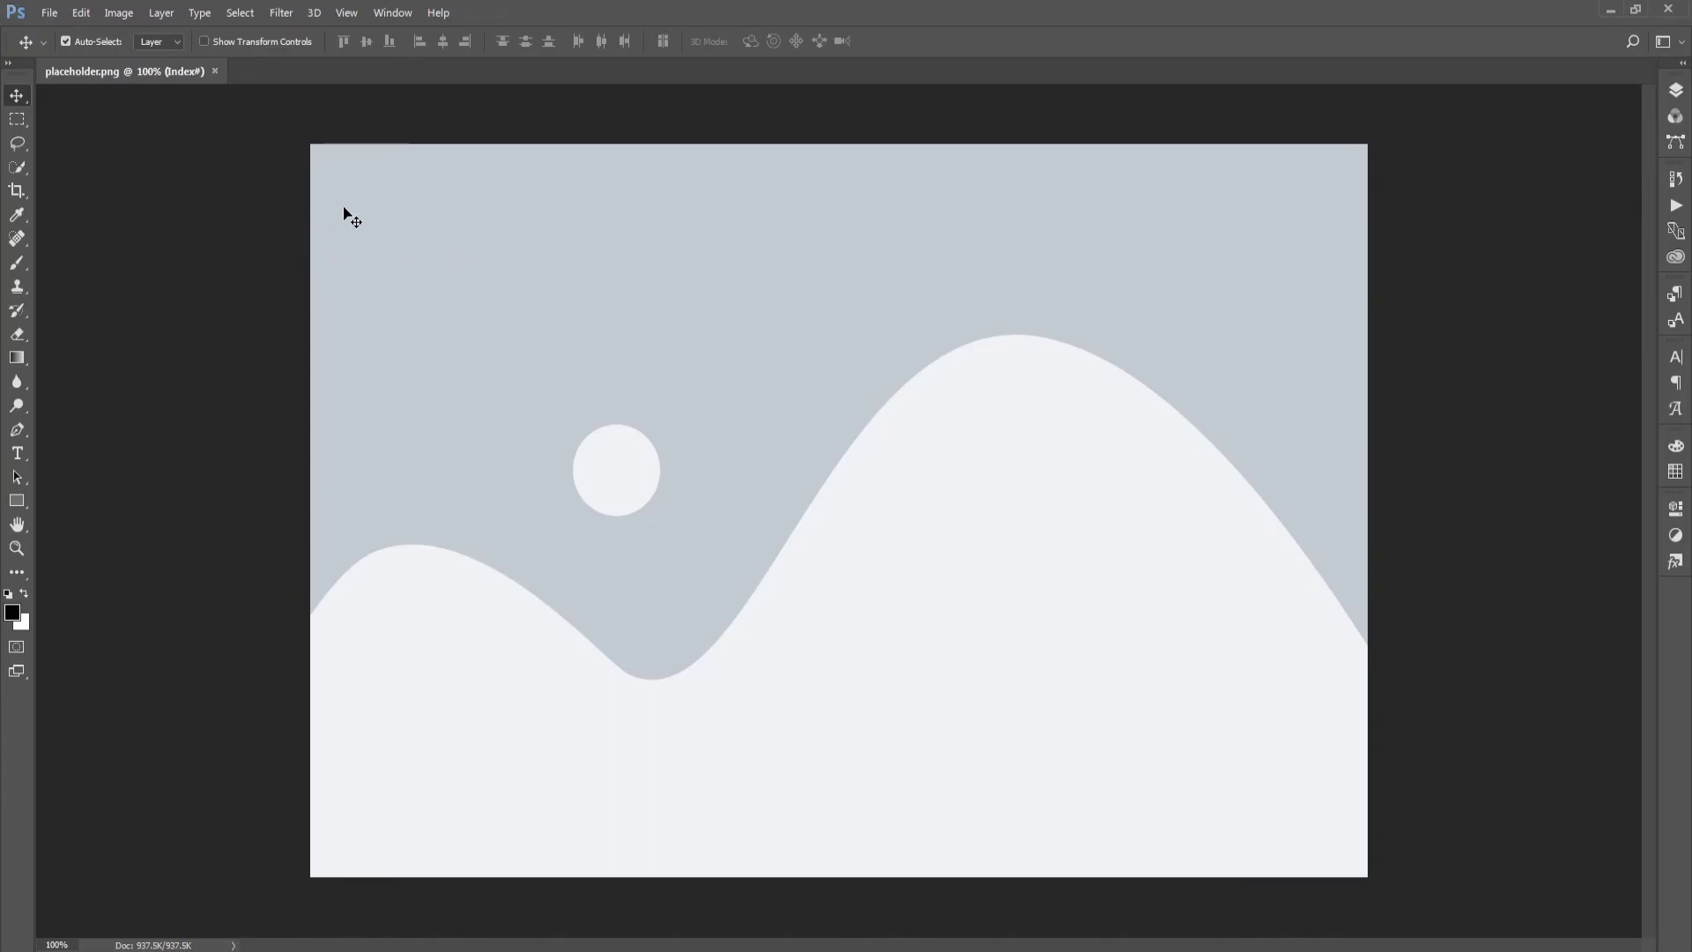
Close placeholder.png to return to the Start workspace with its four recent-file thumbnails
left_click(217, 71)
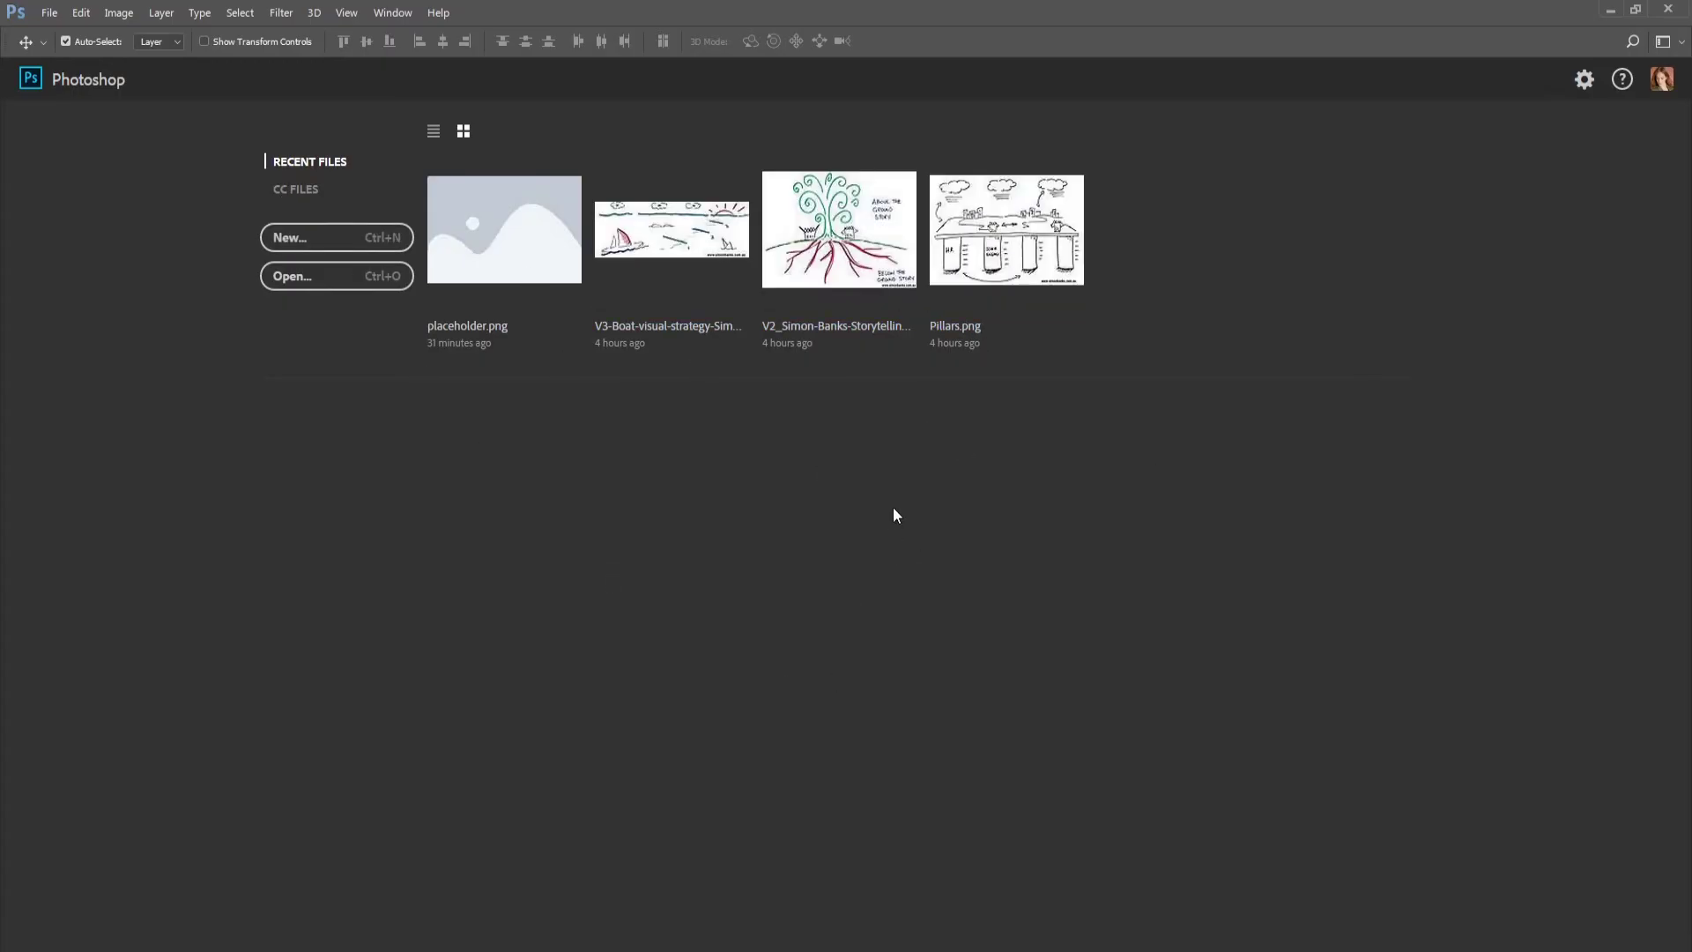
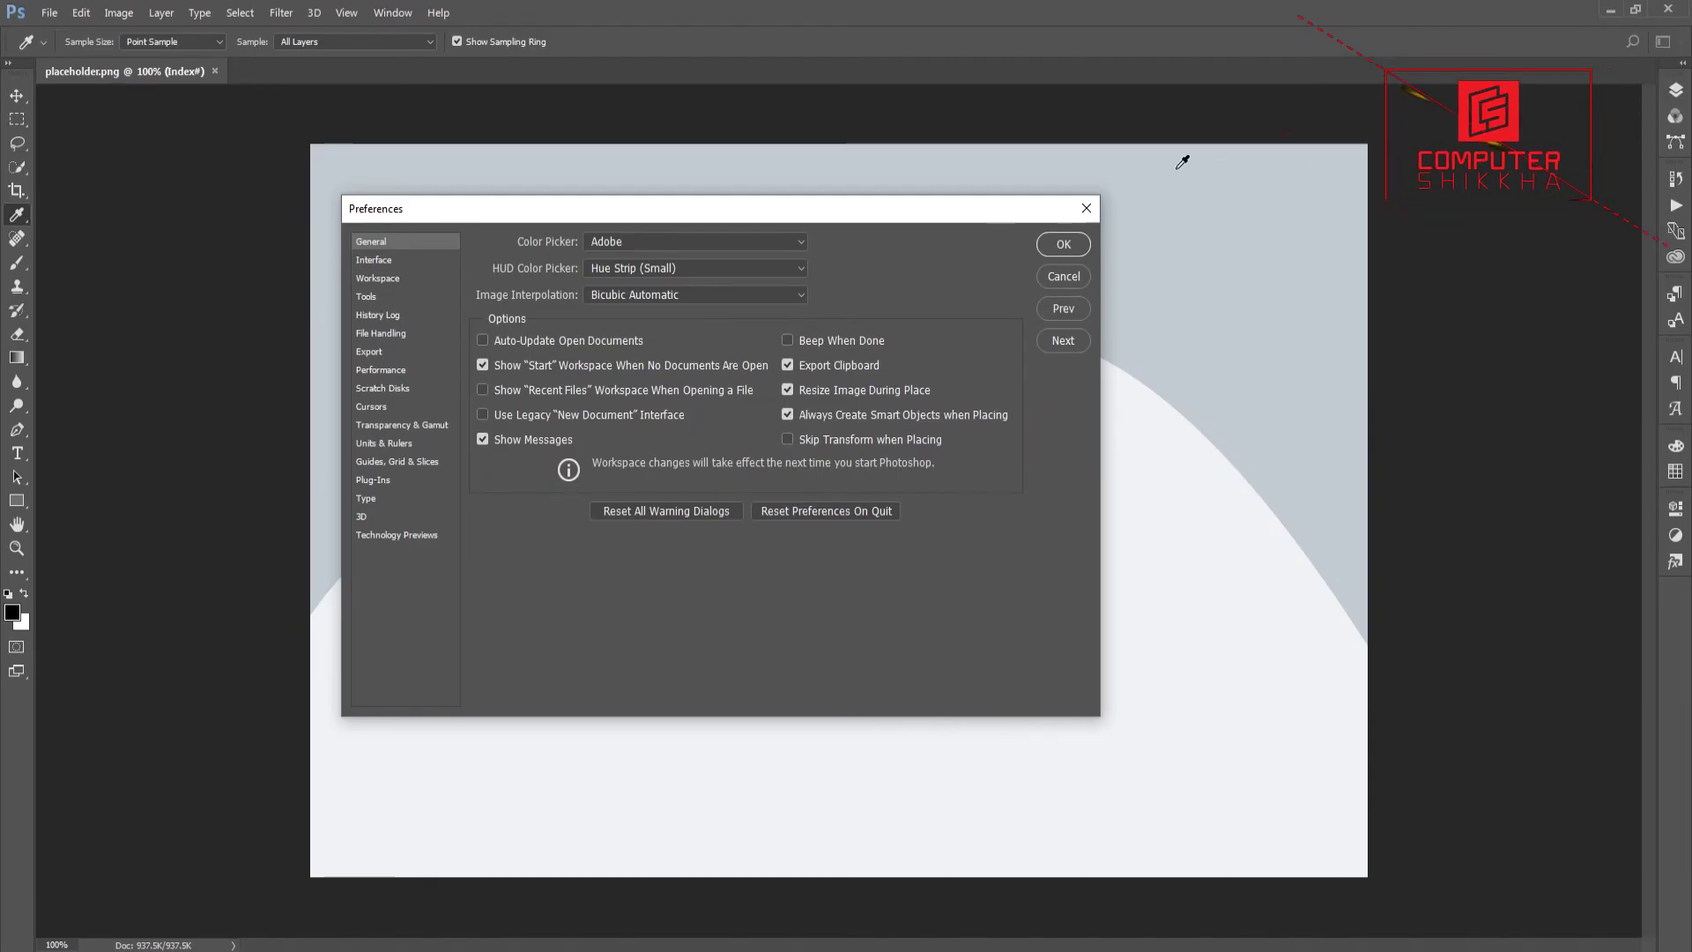
Dismiss the Preferences window, then bring up the Open dialog and cancel it
left_click(1082, 215)
key("v")
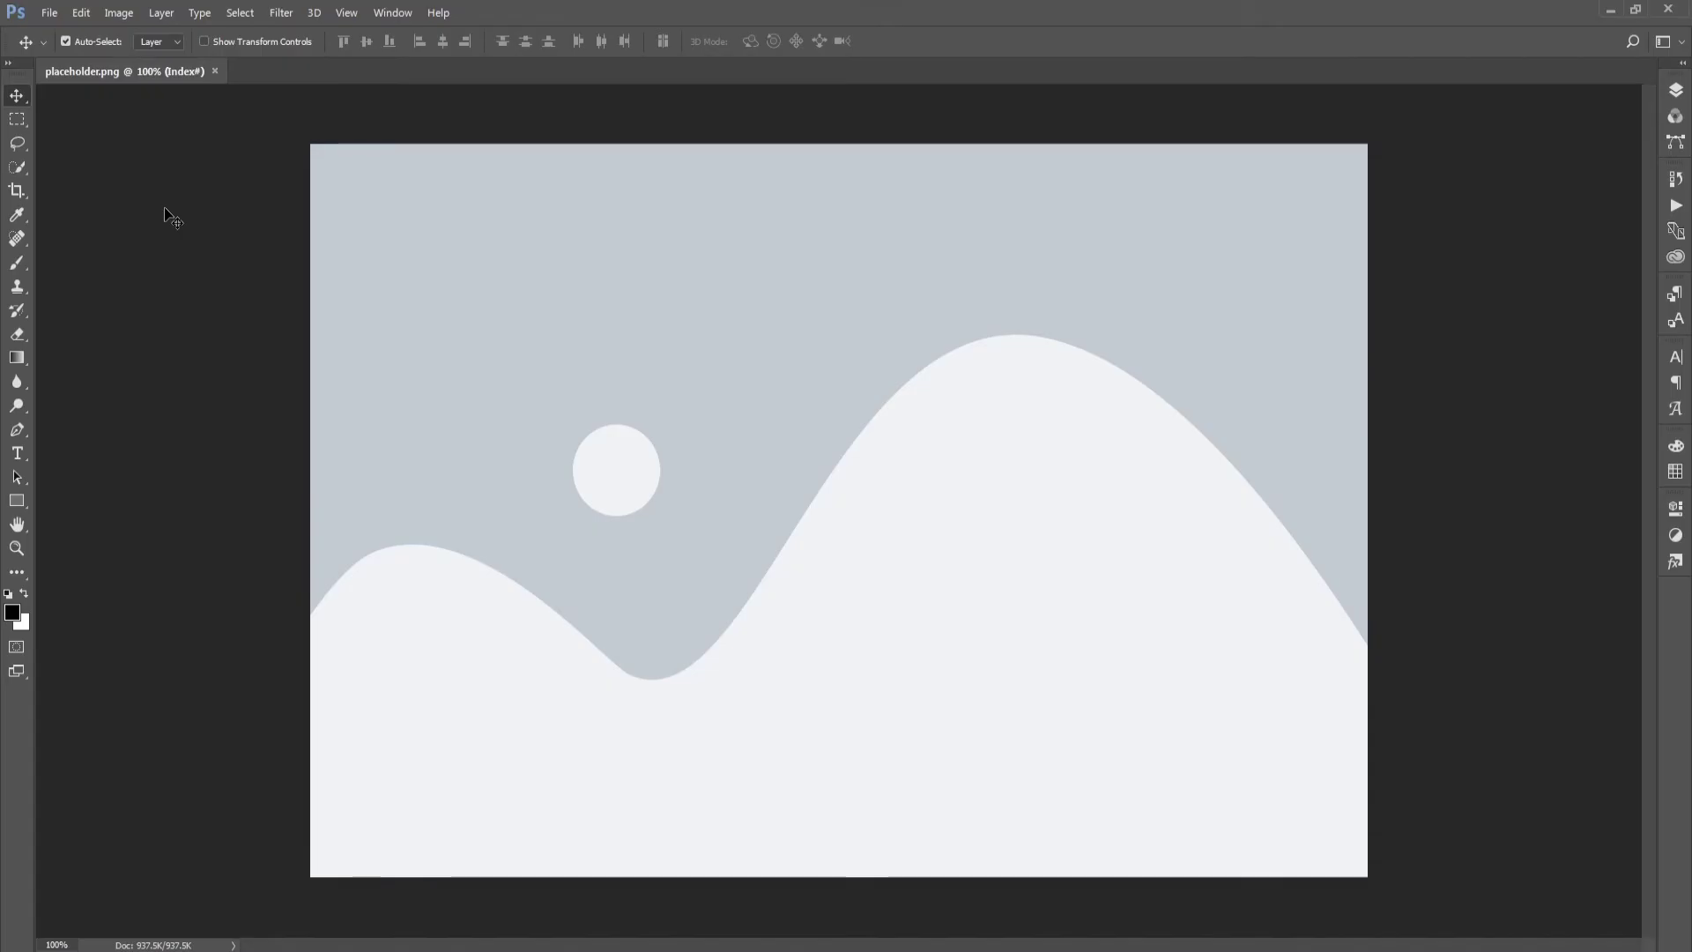
key("ctrl")
key("ctrl+o")
mouse_move(172, 22)
left_mouse_down()
mouse_move(393, 134)
mouse_move(344, 97)
left_mouse_up()
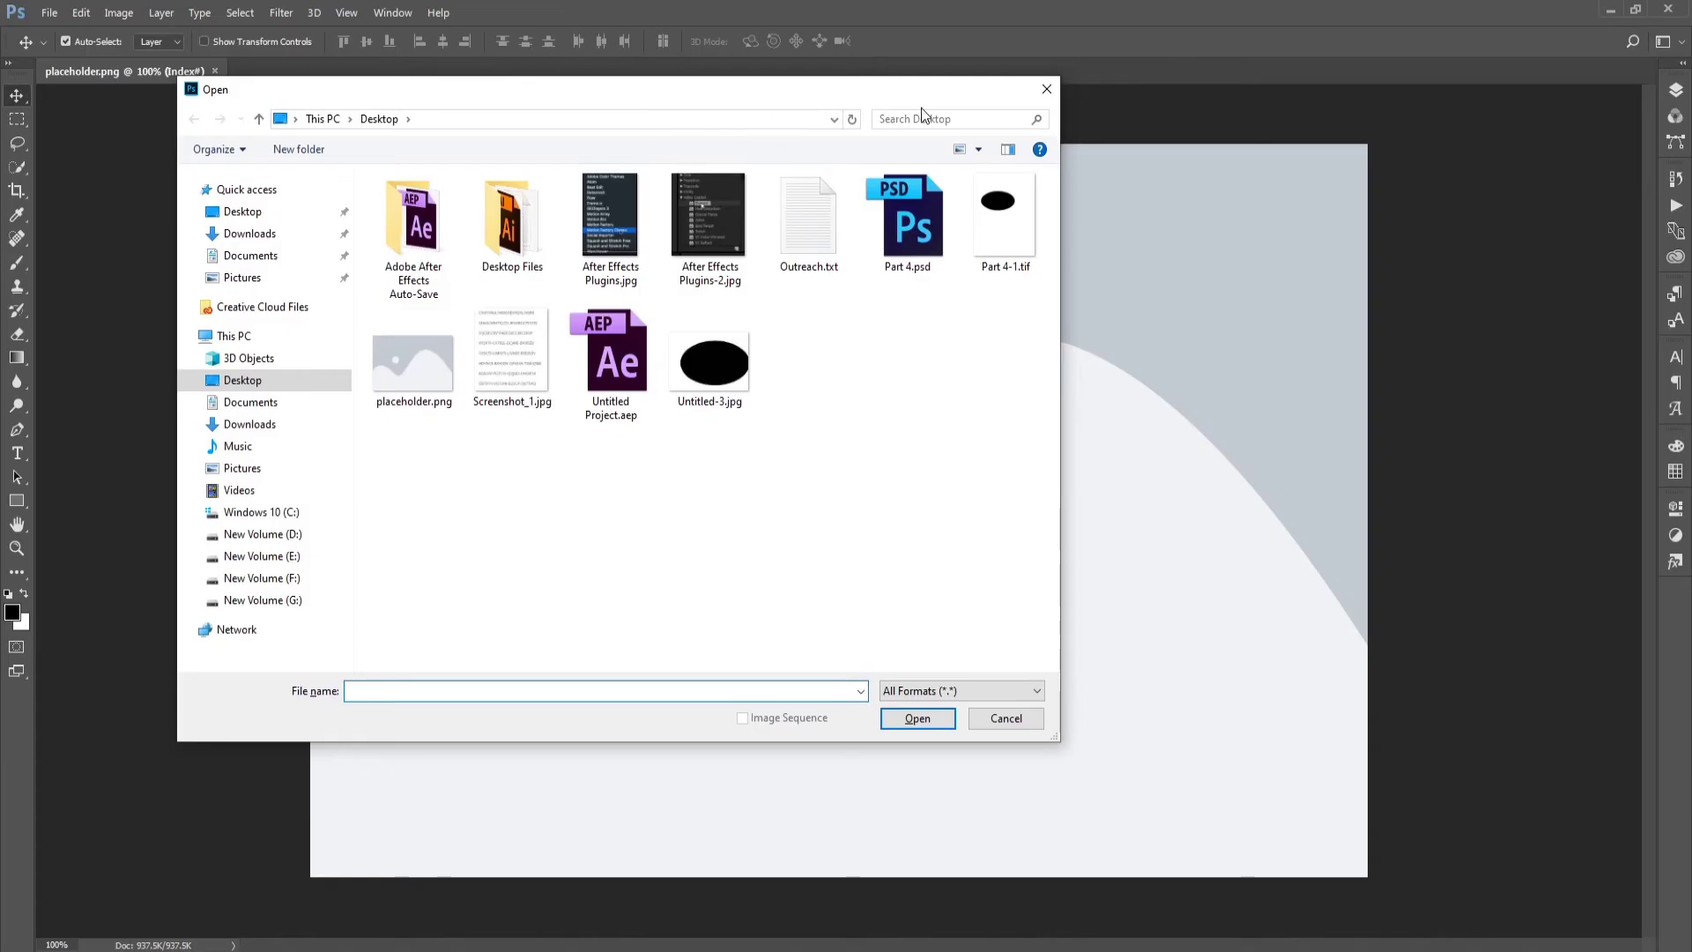
left_click(1048, 91)
Enable 'Show Recent Files Workspace When Opening a File' in General preferences
key("i")
key("ctrl+k")
left_click(484, 390)
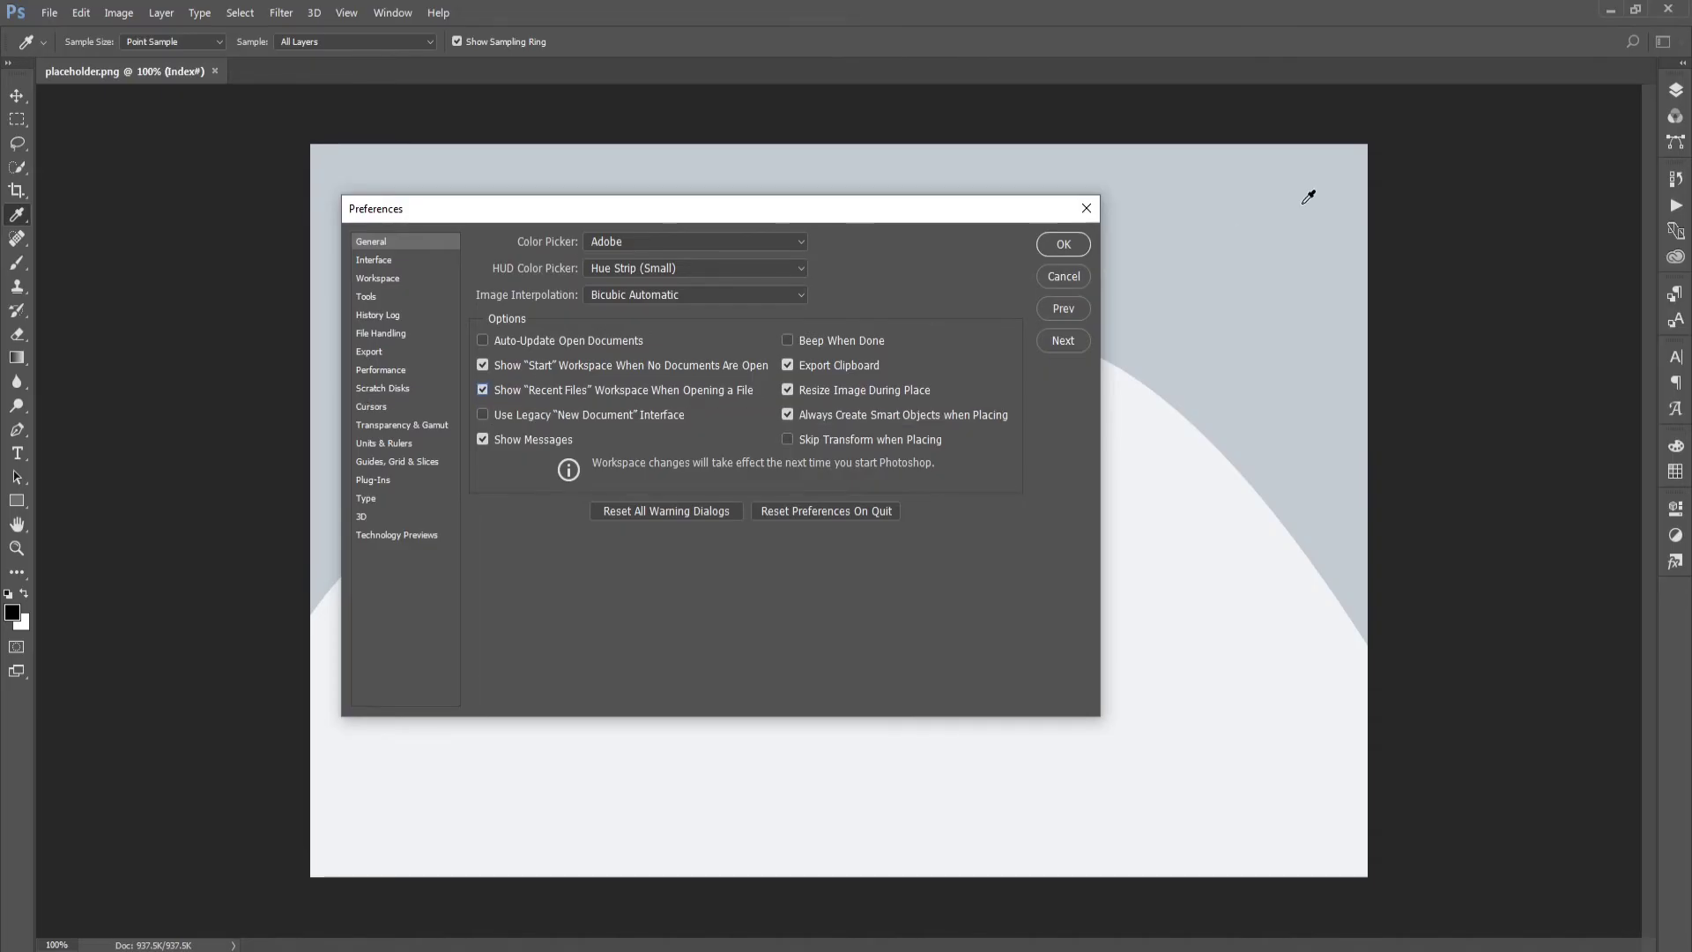
left_click(1063, 245)
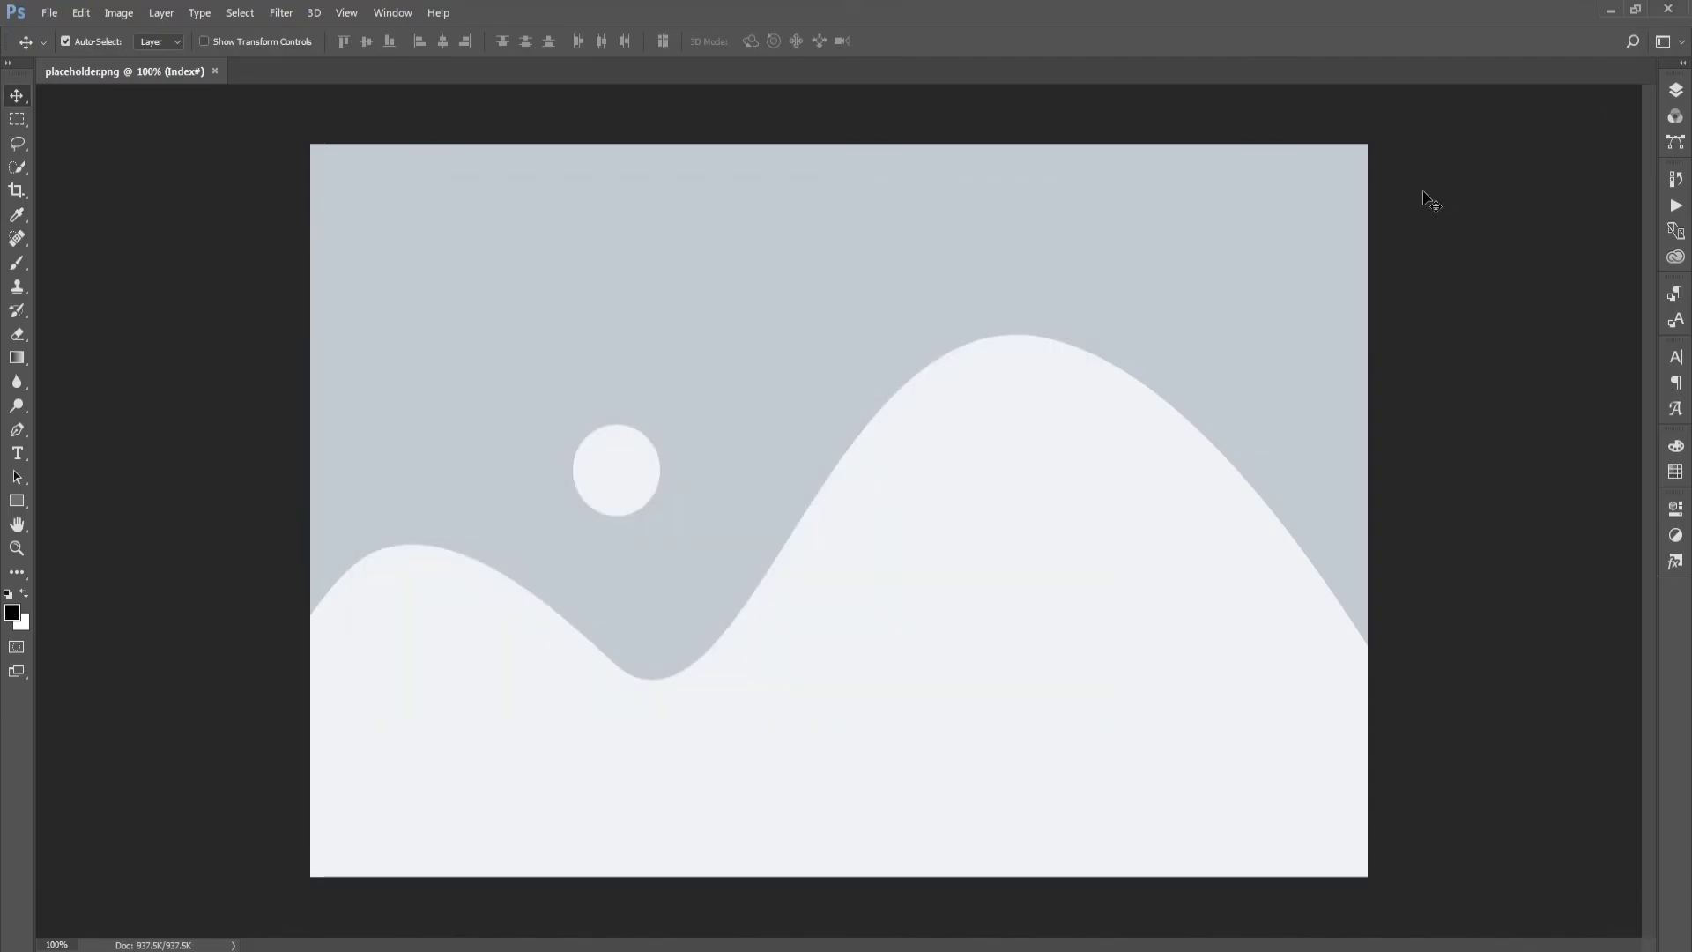
Close the document, relaunch Photoshop CC 2017 from Start, and reopen placeholder.png from recent files
left_click(1671, 9)
left_click(60, 943)
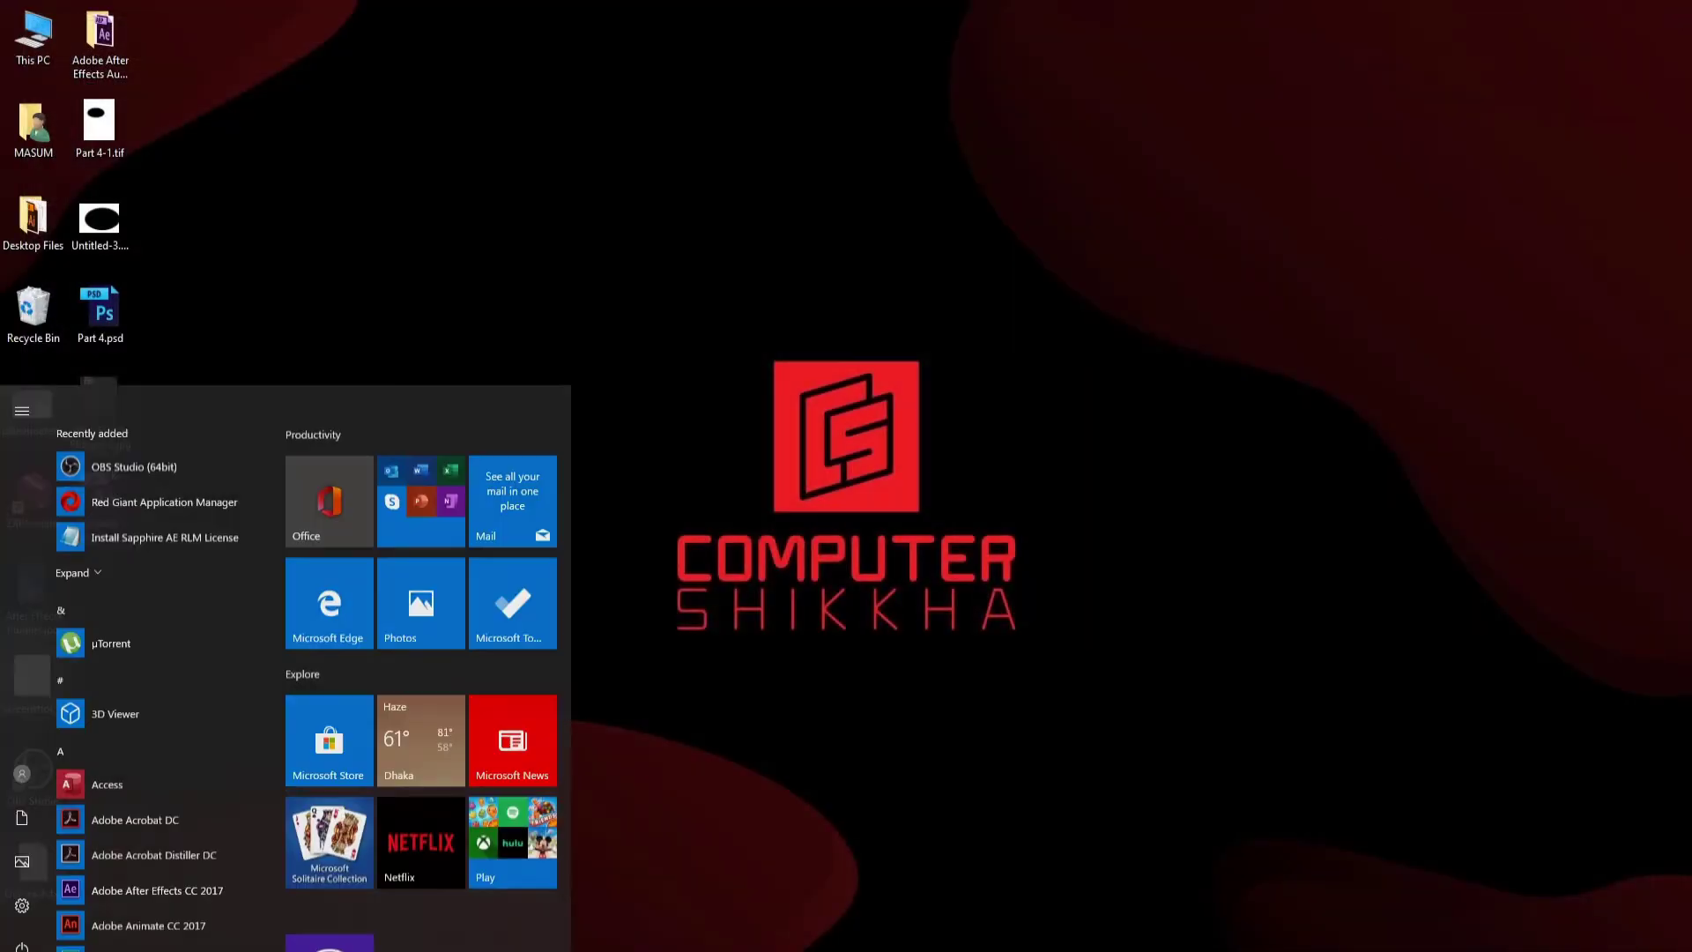
scroll(78, 885, "down", 3)
left_click(132, 918)
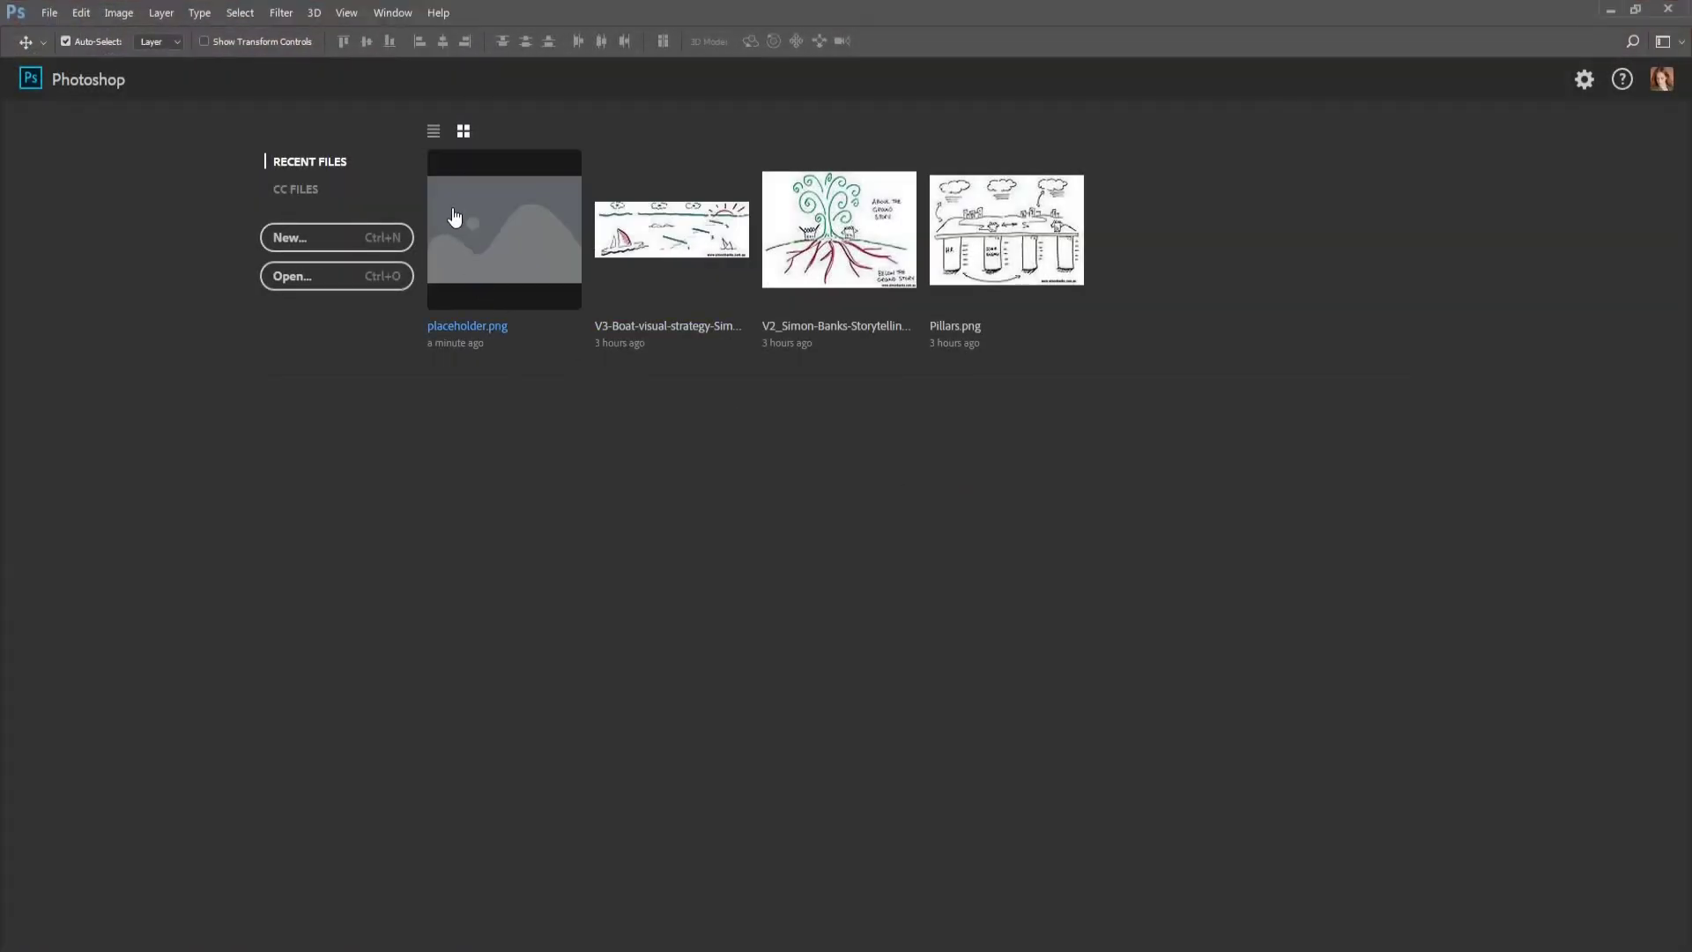
left_click(453, 212)
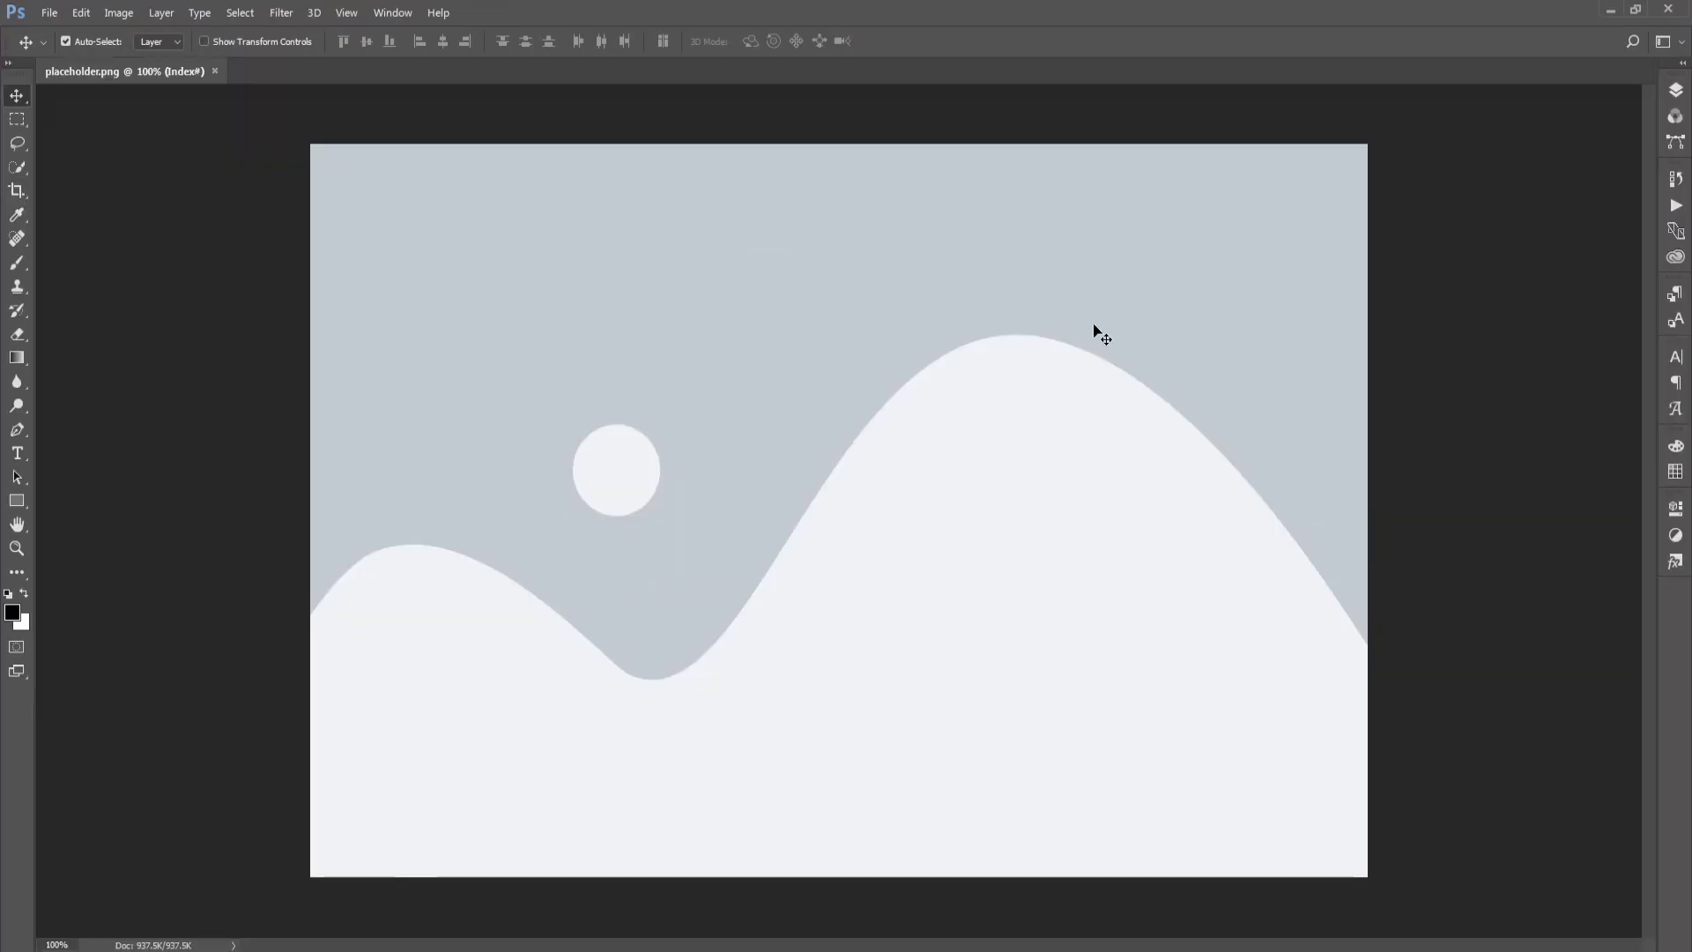
key("ctrl")
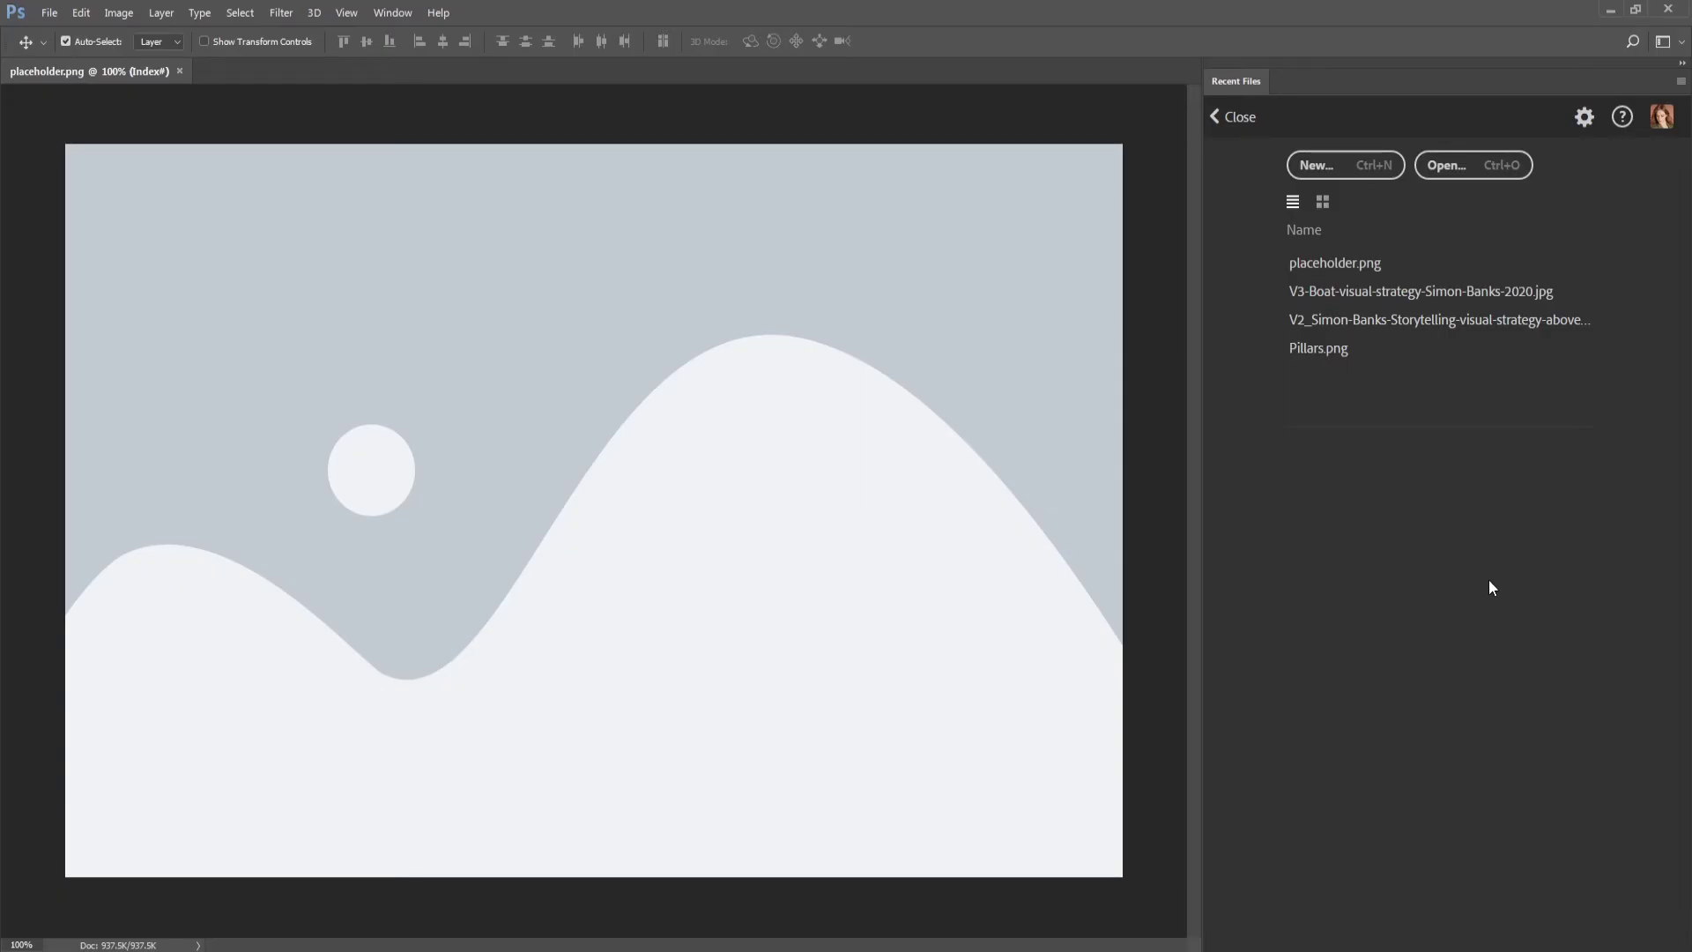
Close Recent Files, untick the Recent Files workspace preference, and quit Photoshop
left_click(1238, 118)
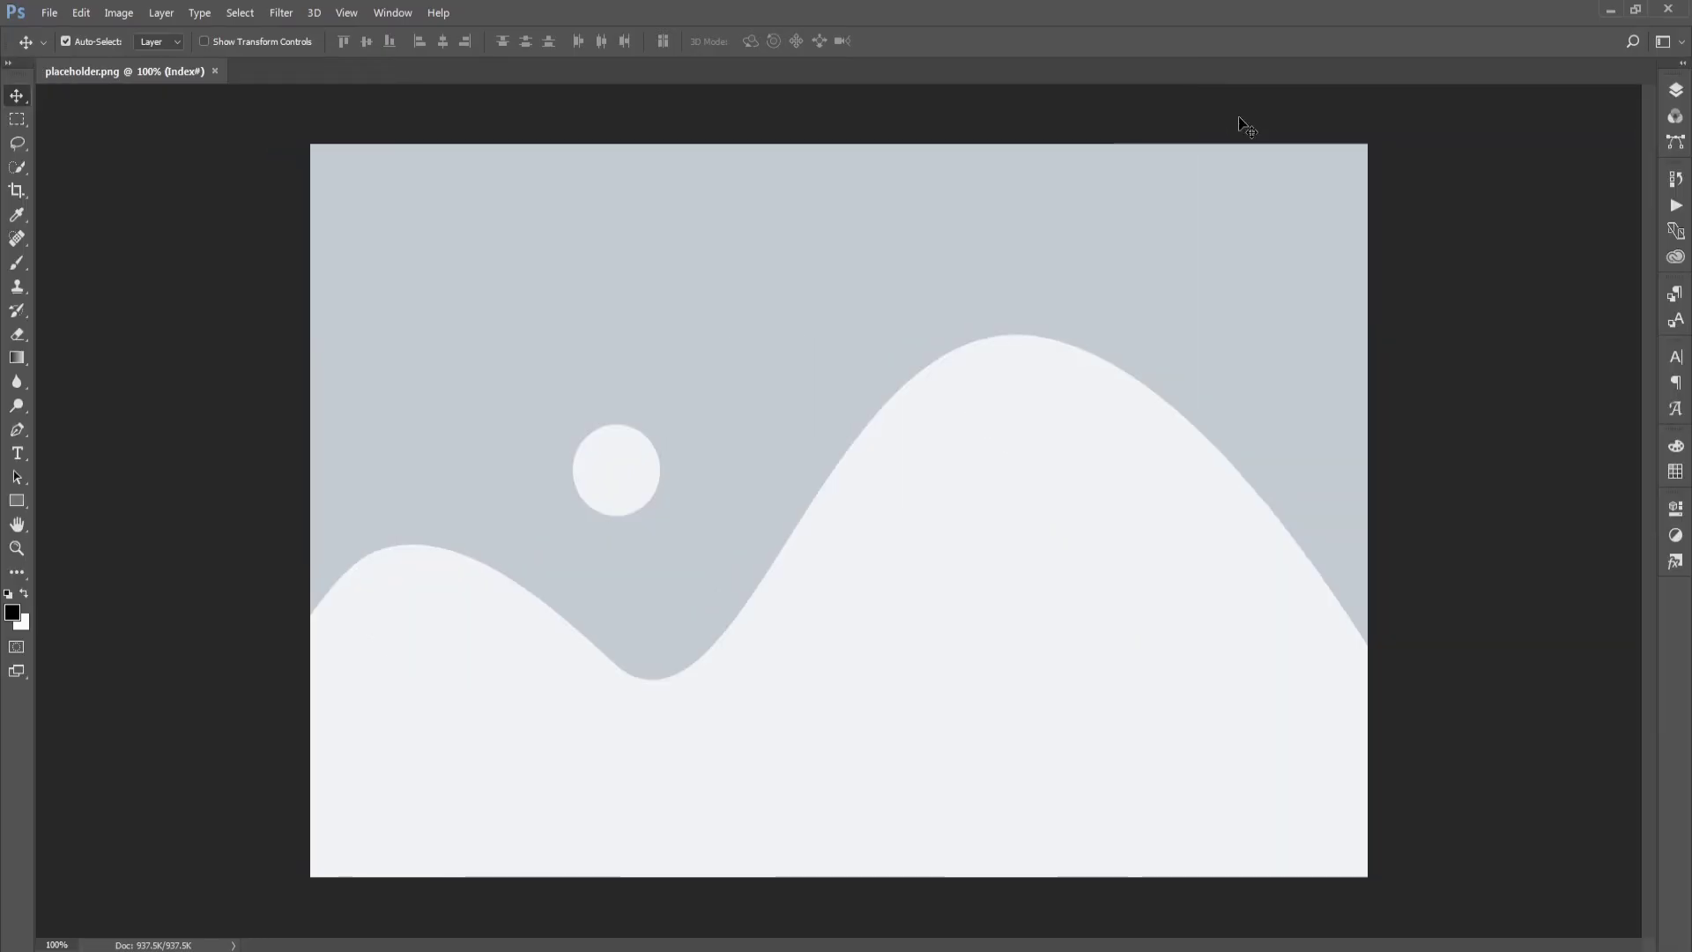
key("i")
key("ctrl+k")
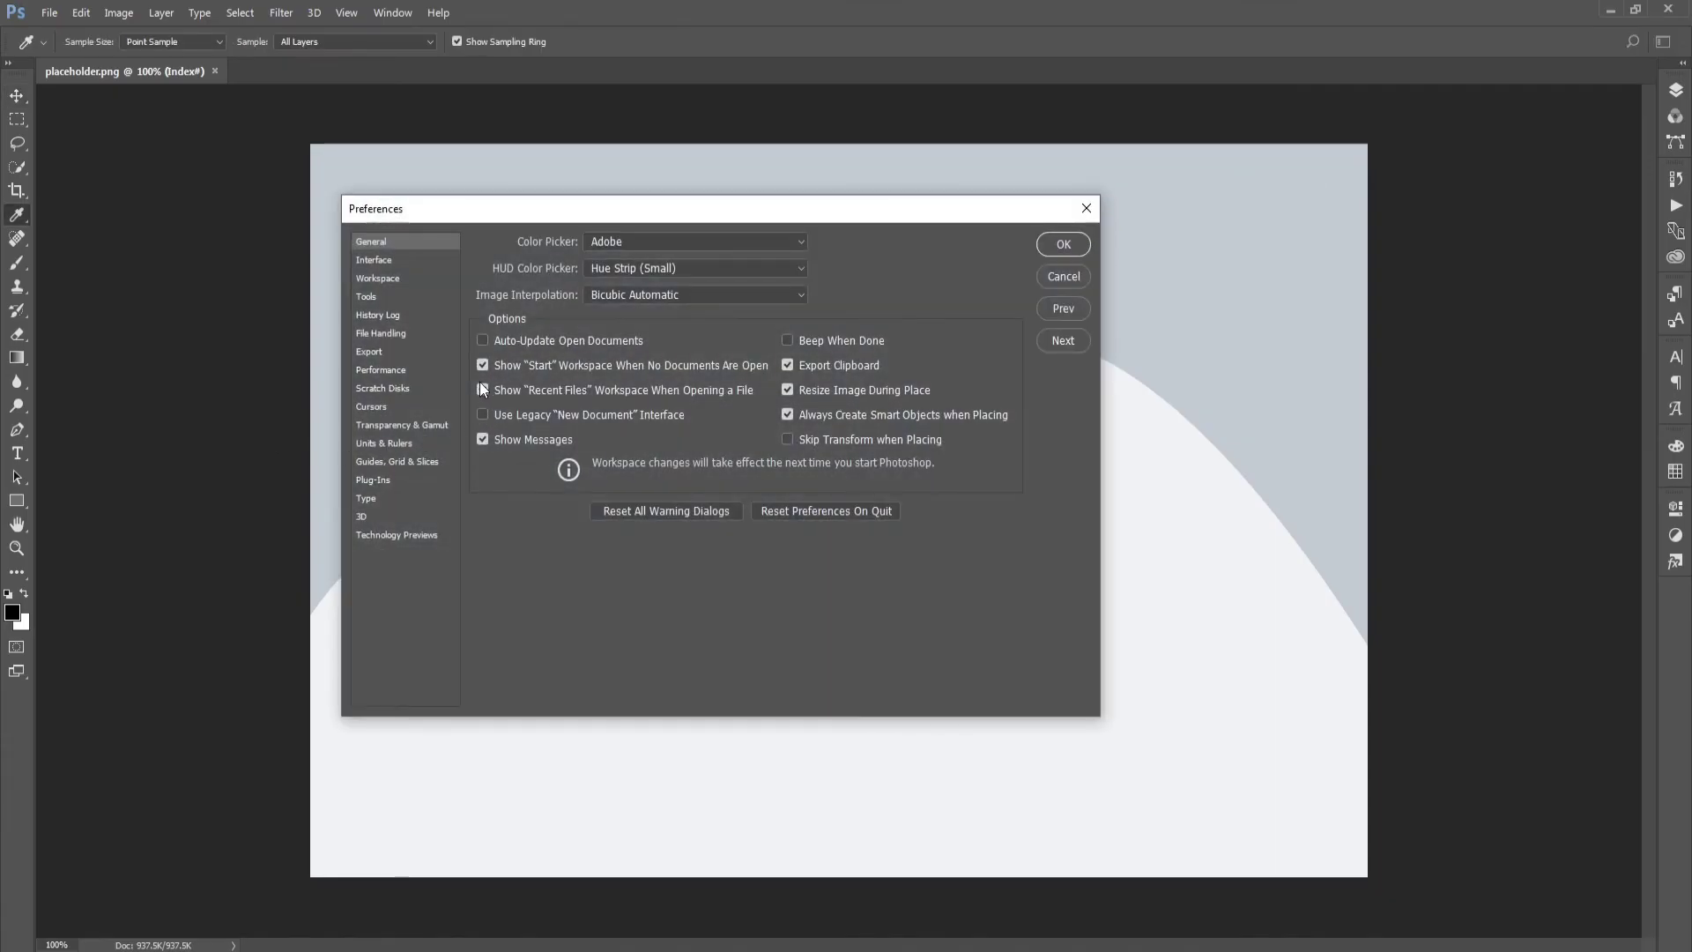
left_click(483, 390)
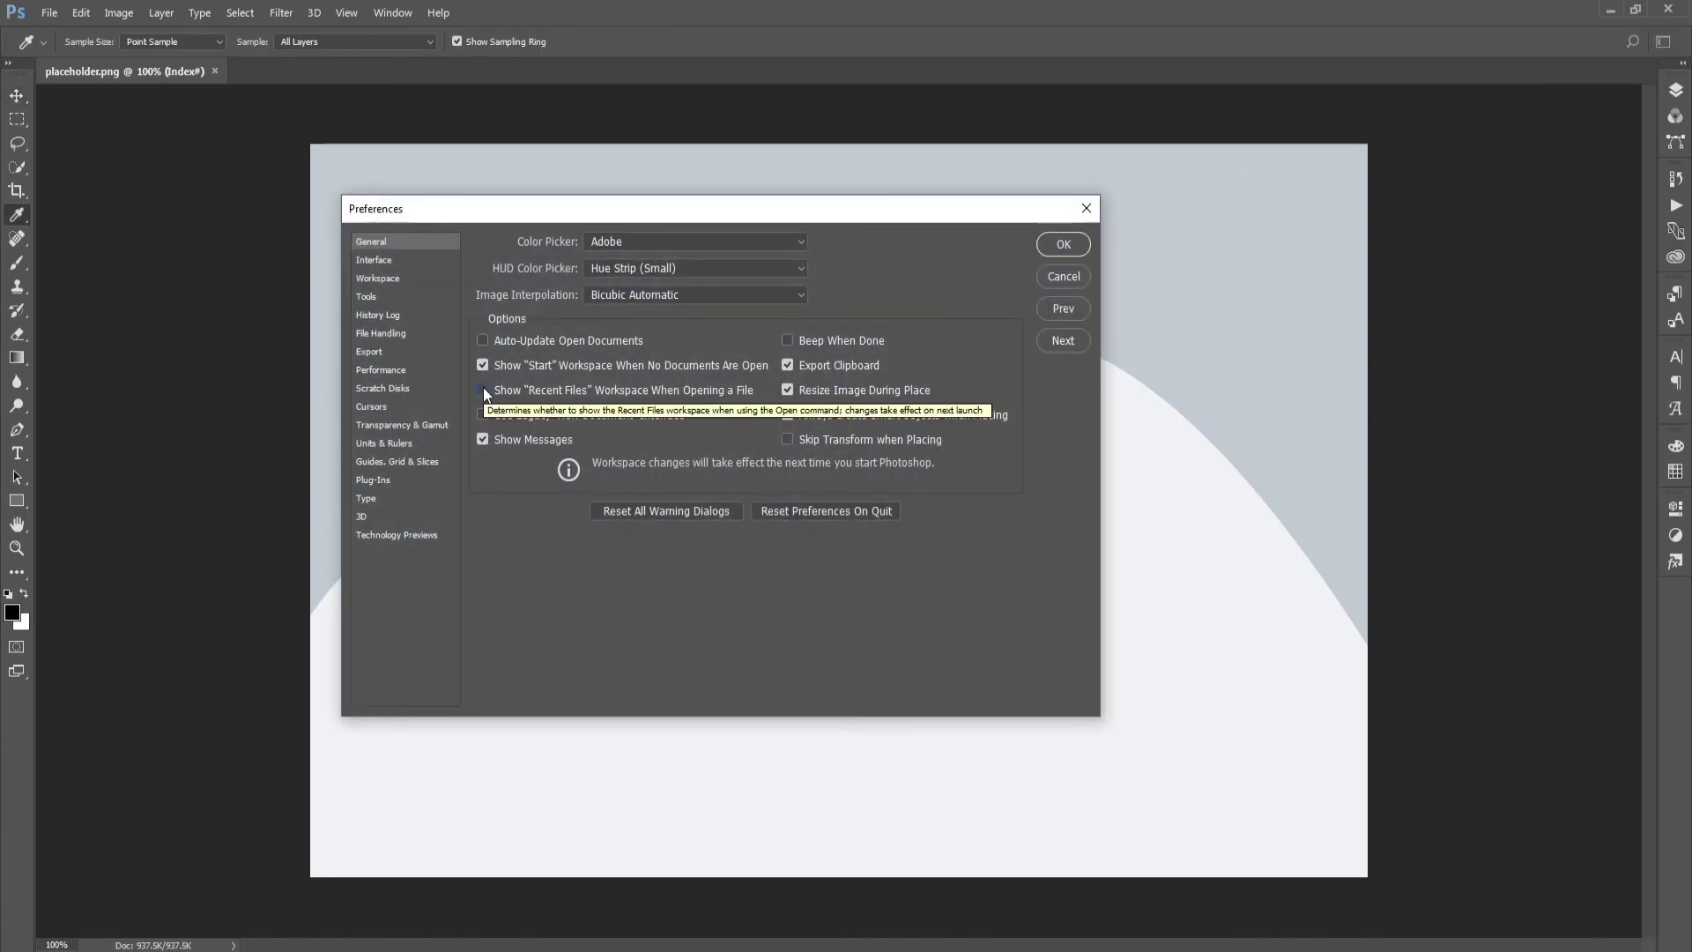
left_click(1073, 253)
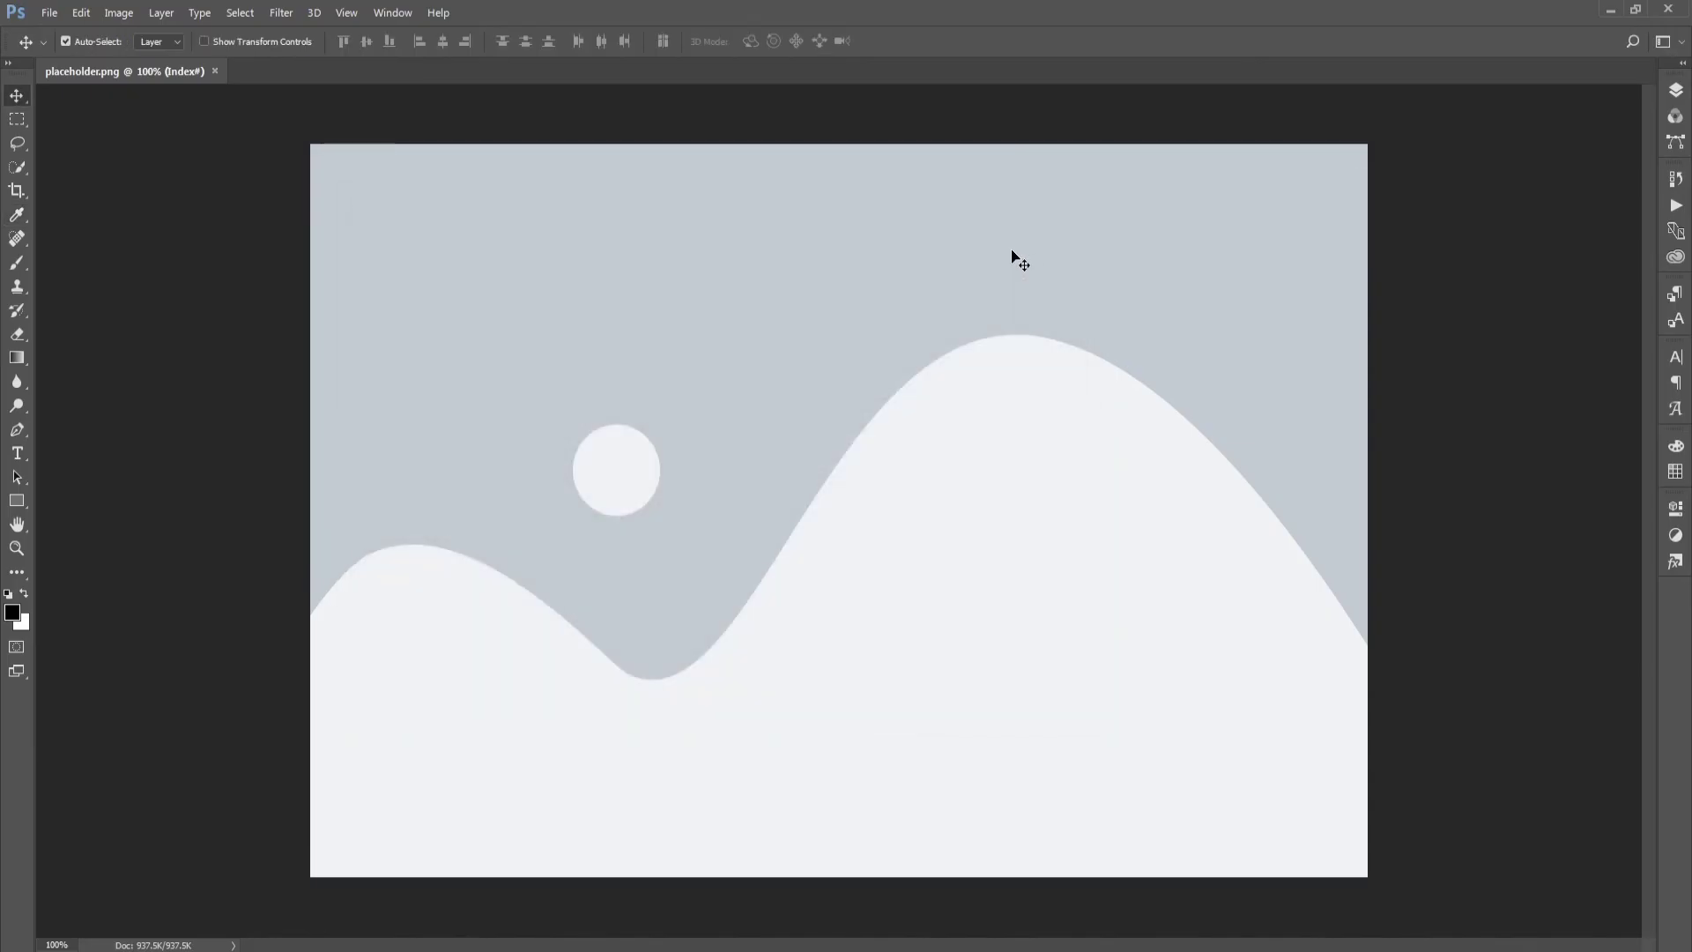
left_click(1669, 9)
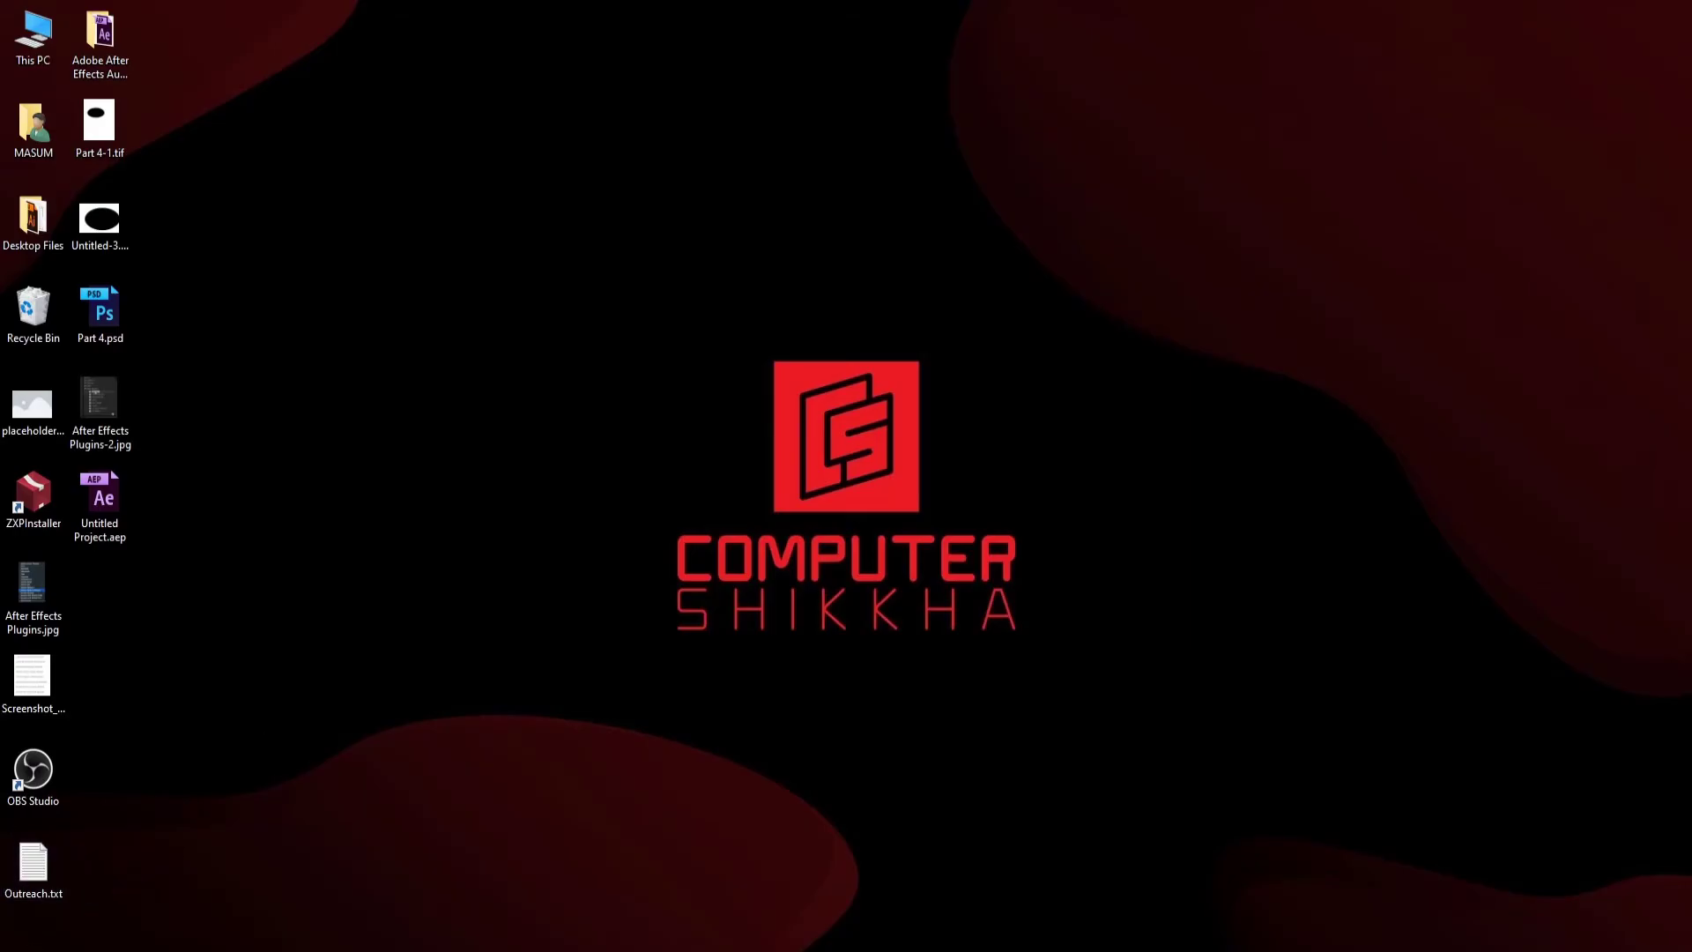
Scroll the Start menu app list to Adobe Photoshop CC 2017 to relaunch it
key("super")
scroll(172, 744, "down", 1)
scroll(172, 743, "down", 2)
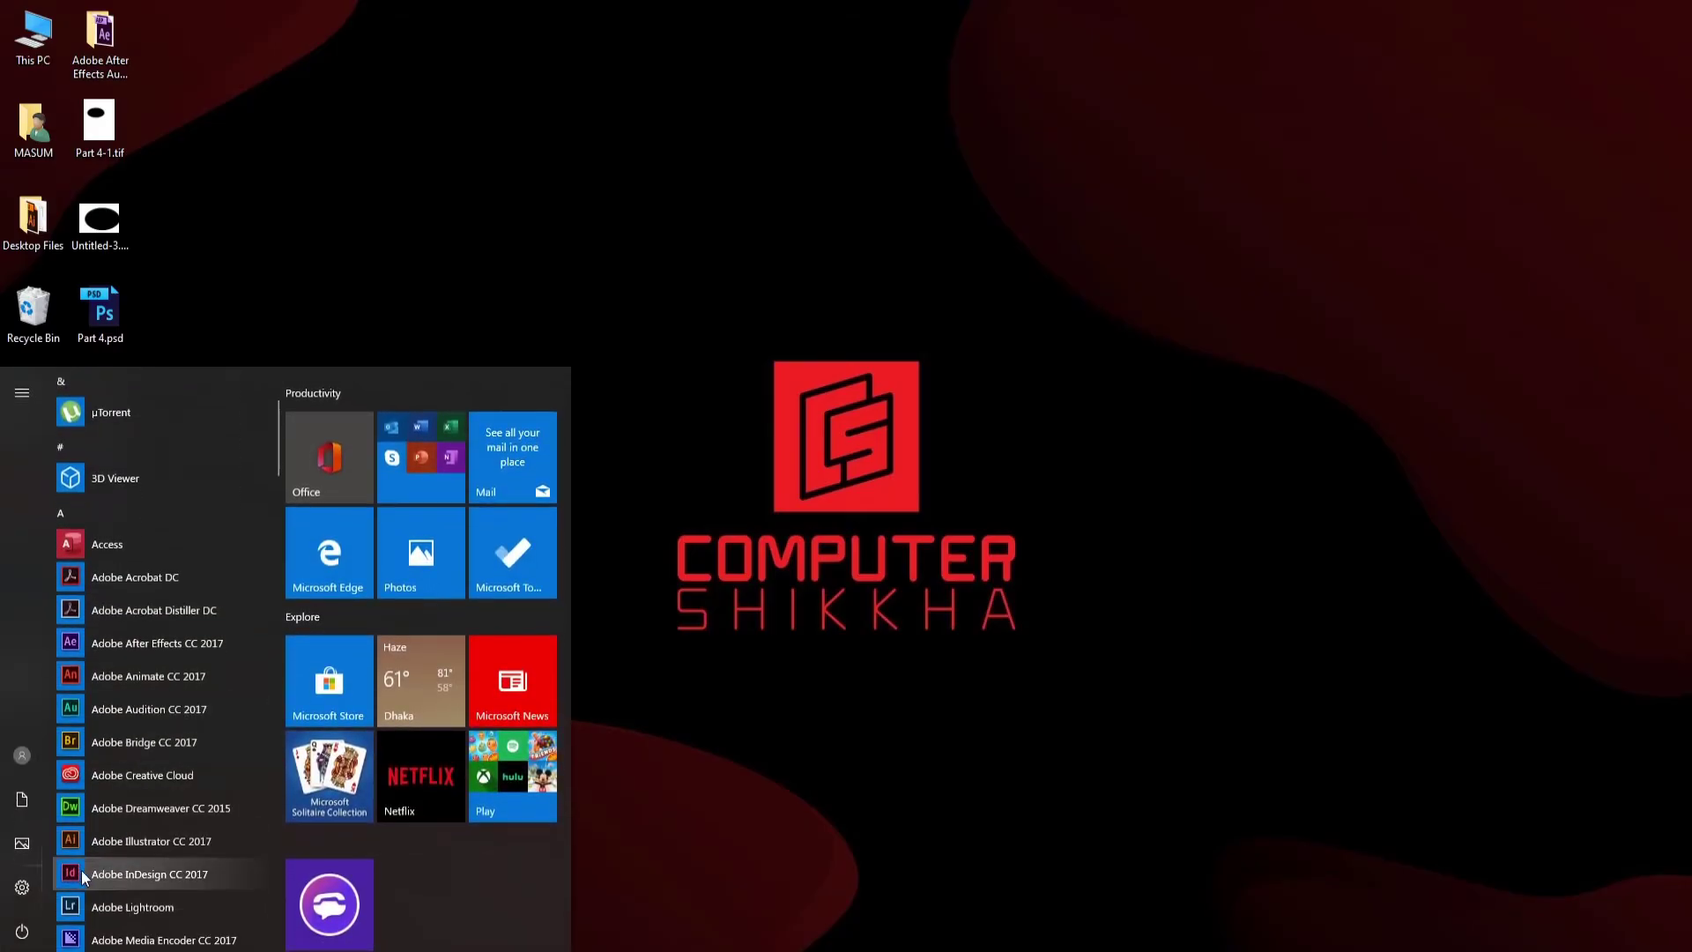
scroll(124, 837, "down", 3)
key("Escape")
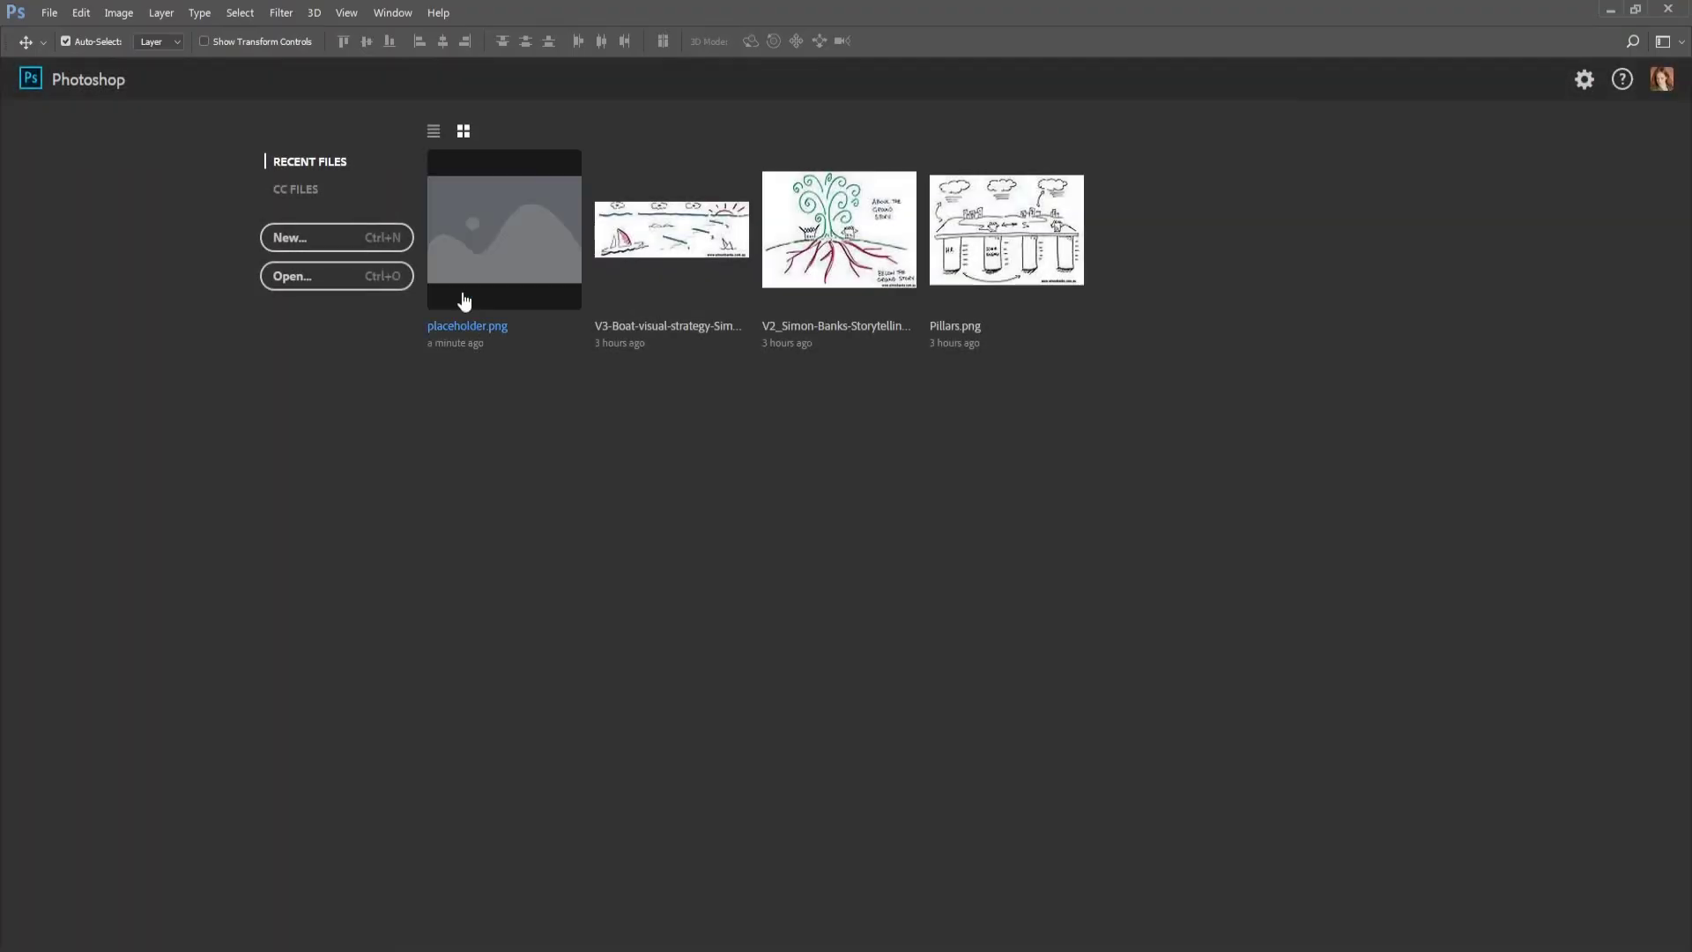
Reopen placeholder.png, confirm the standard Open dialog appears, then show Interface preferences
left_click(502, 215)
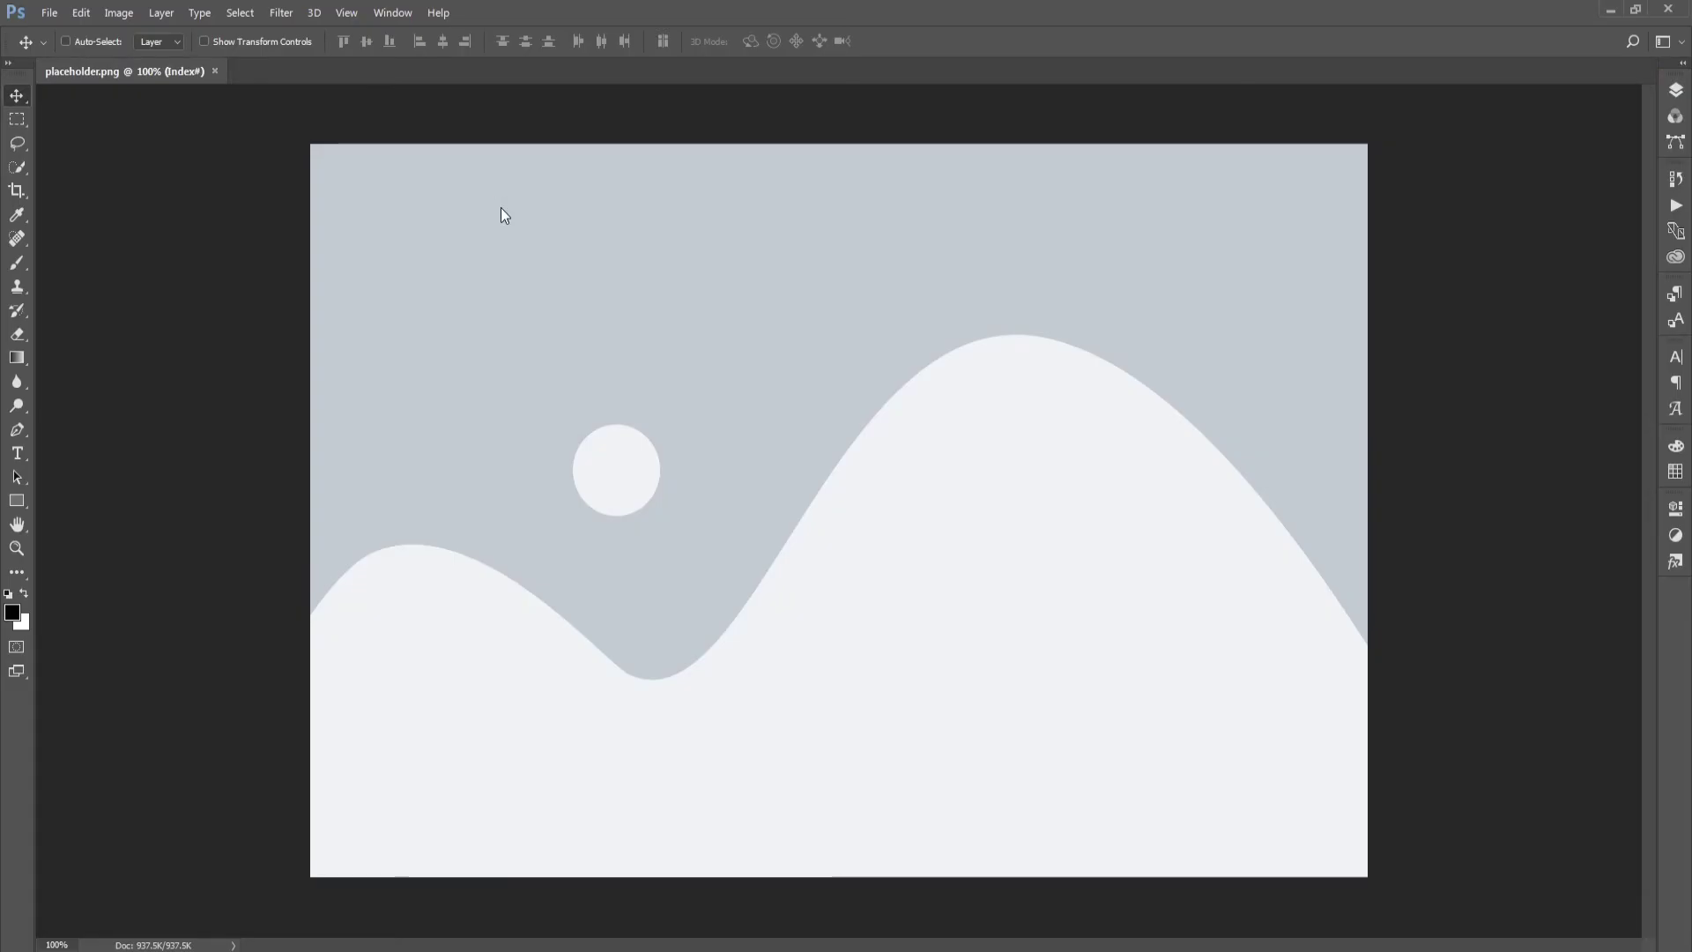
key("ctrl+o")
mouse_move(356, 95)
left_mouse_down()
mouse_move(295, 131)
mouse_move(246, 126)
left_mouse_up()
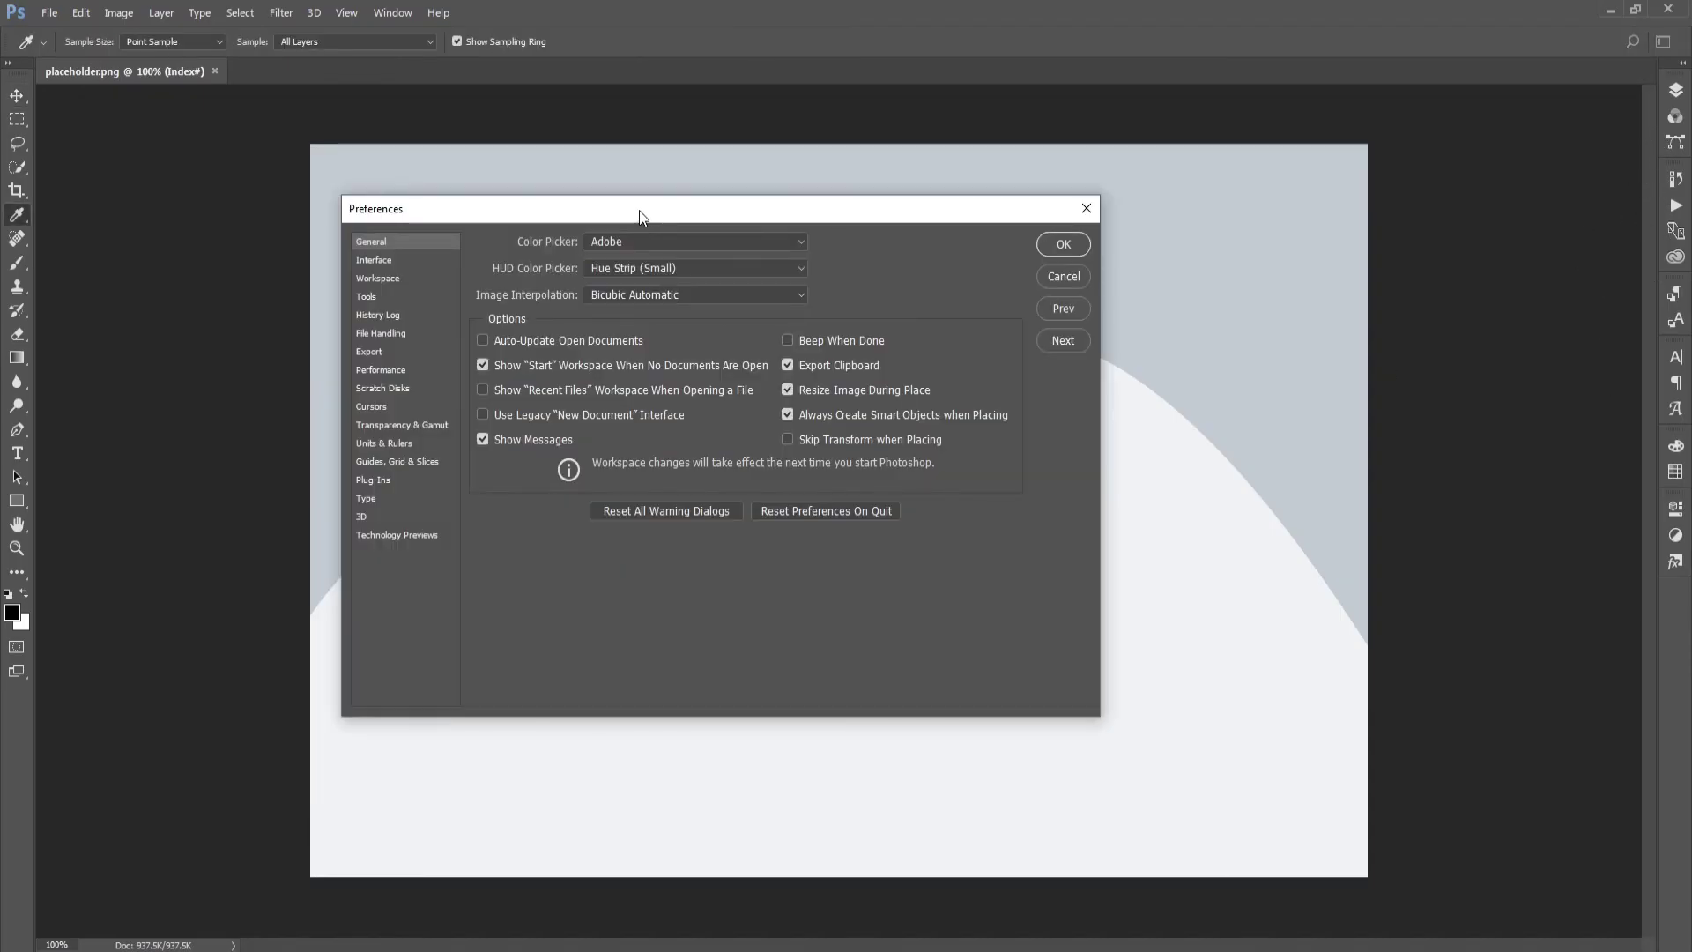
left_click_drag(641, 215, 646, 215)
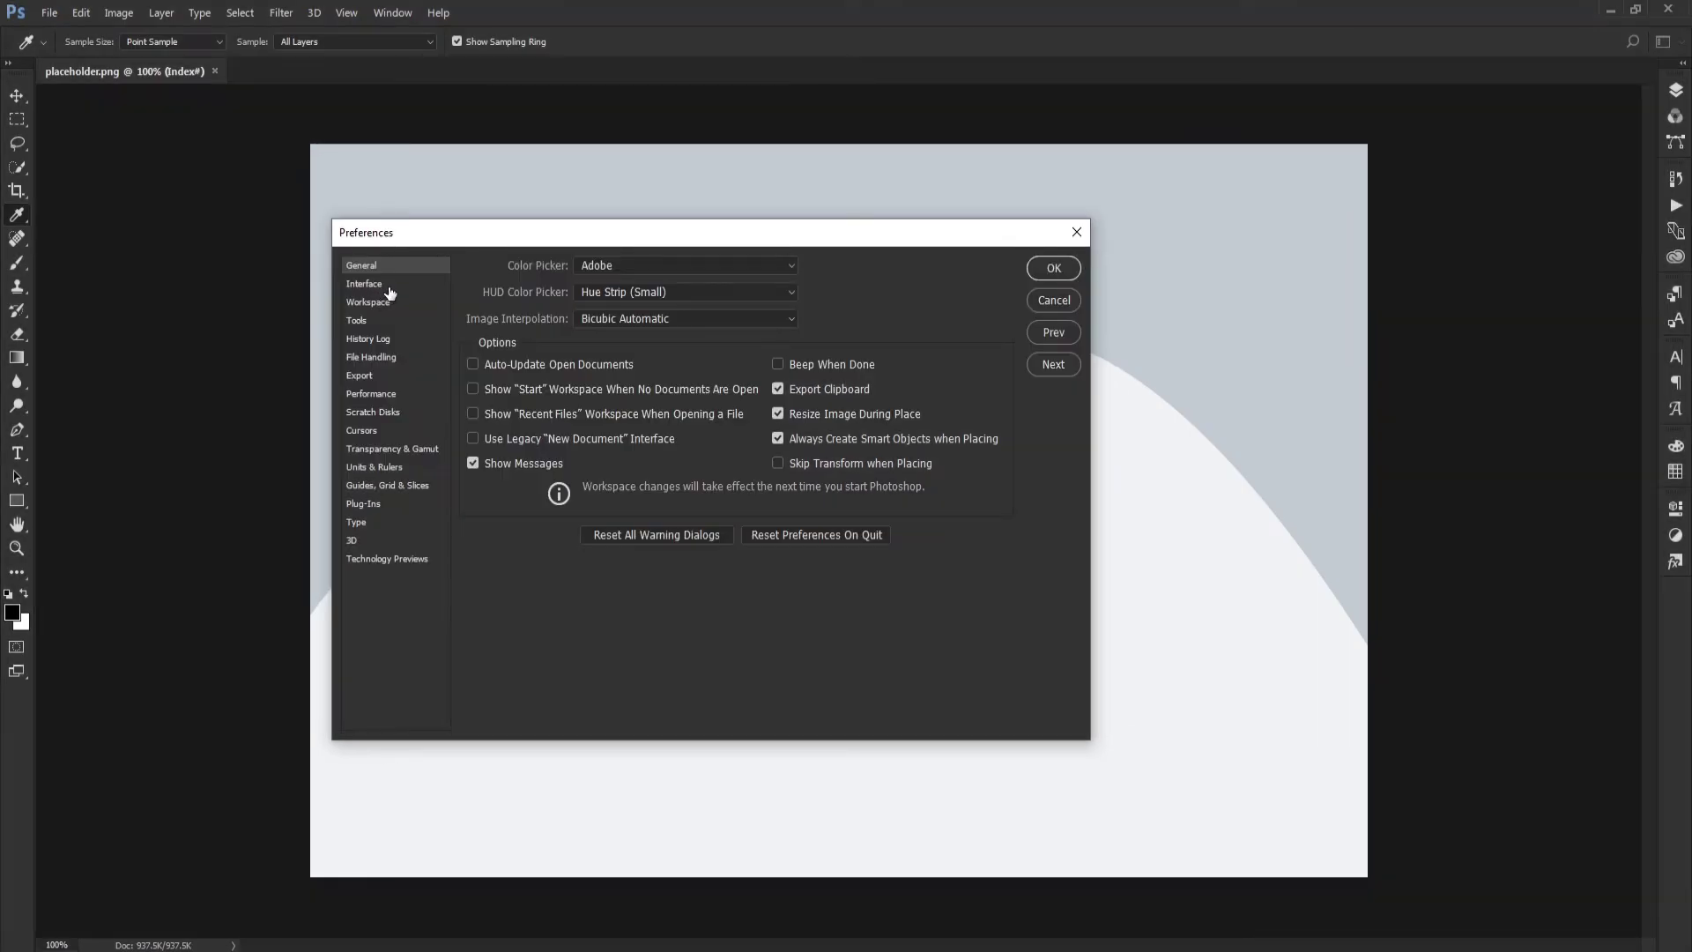
left_click(389, 292)
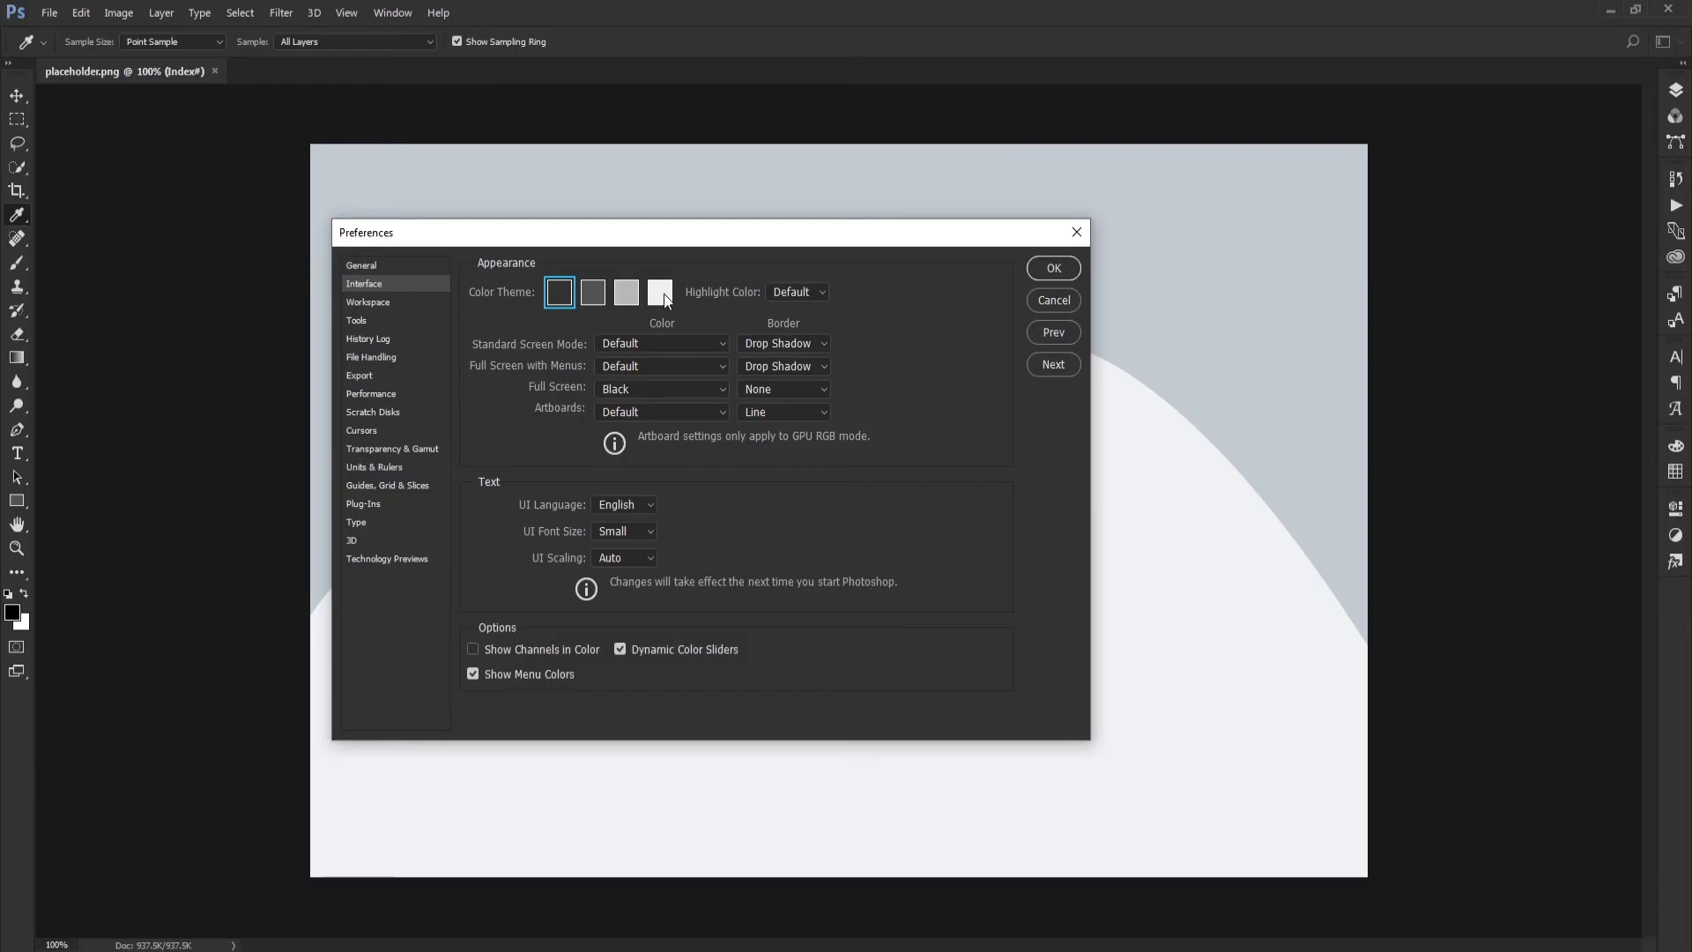
Try the Color Theme swatches and settle on dark grey with Default highlight colour
left_click(626, 296)
key("shift+F1")
key("shift+F1")
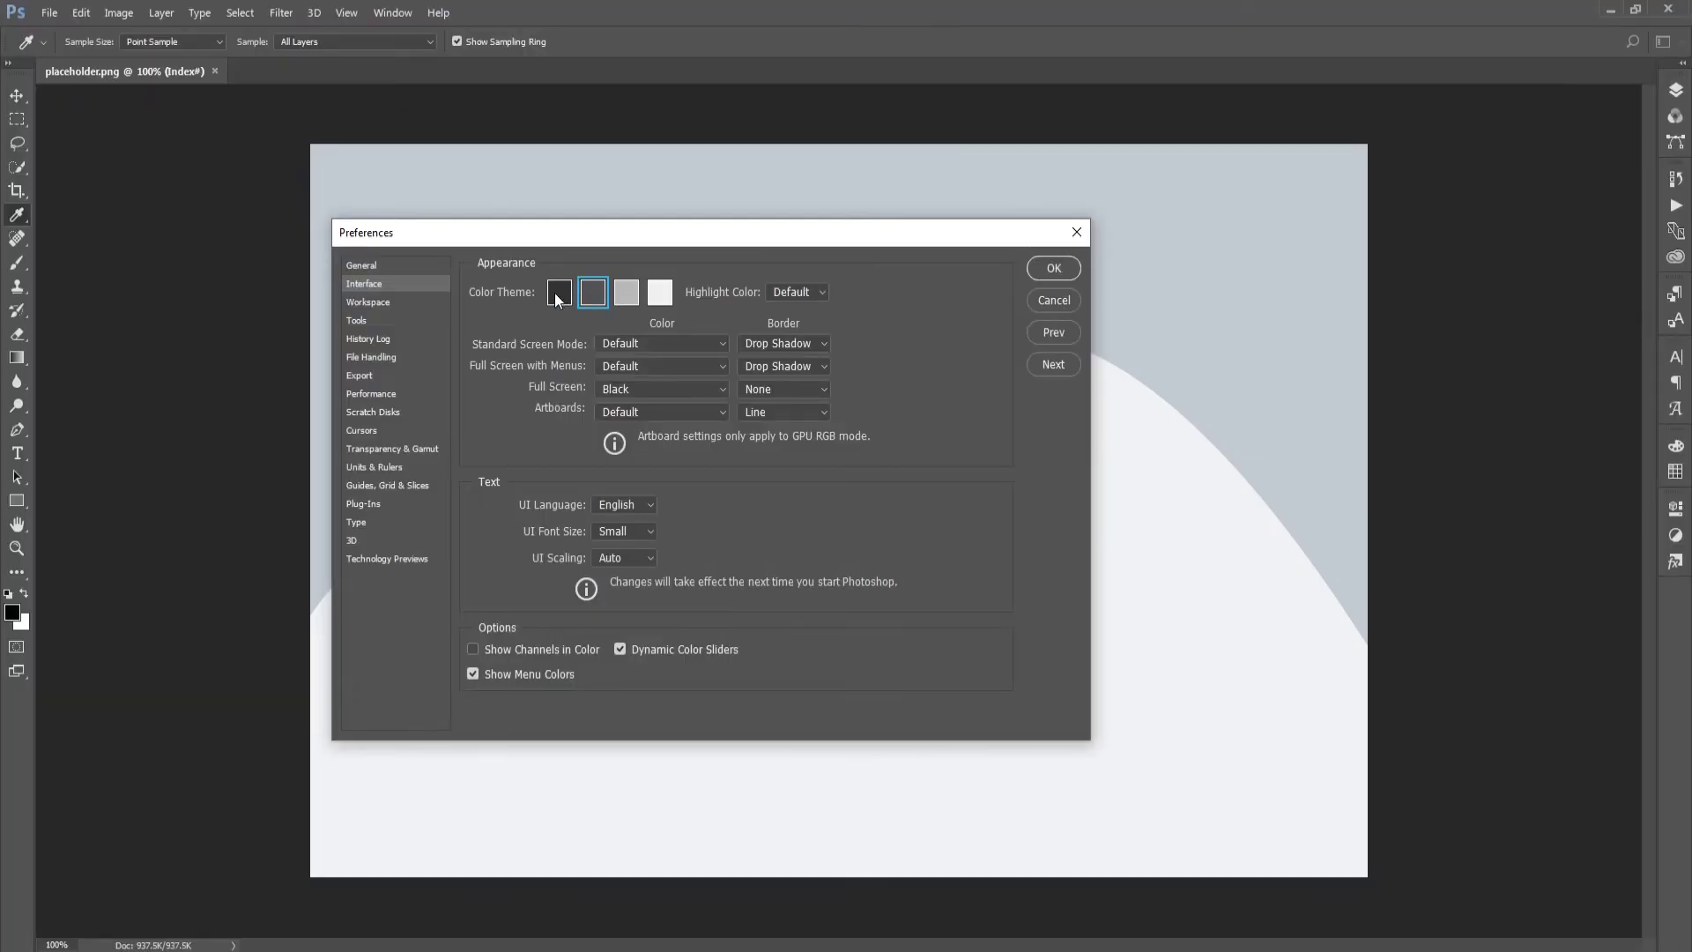
left_click(692, 278)
left_click(623, 295)
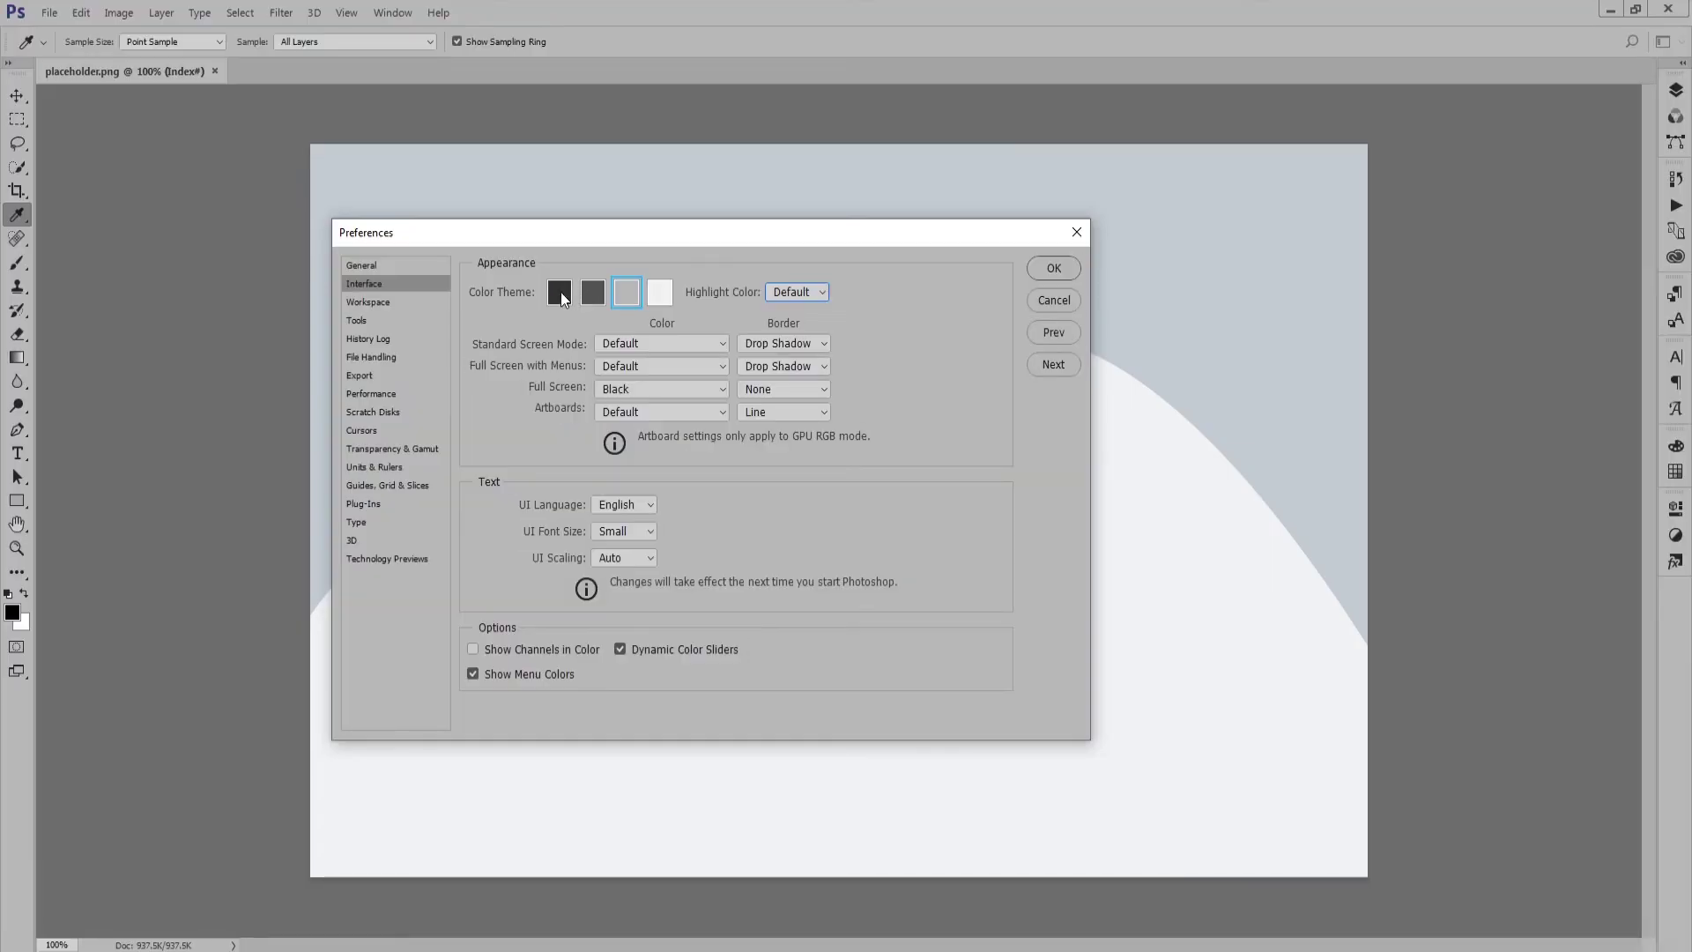
left_click(565, 299)
left_click(595, 303)
left_click(631, 295)
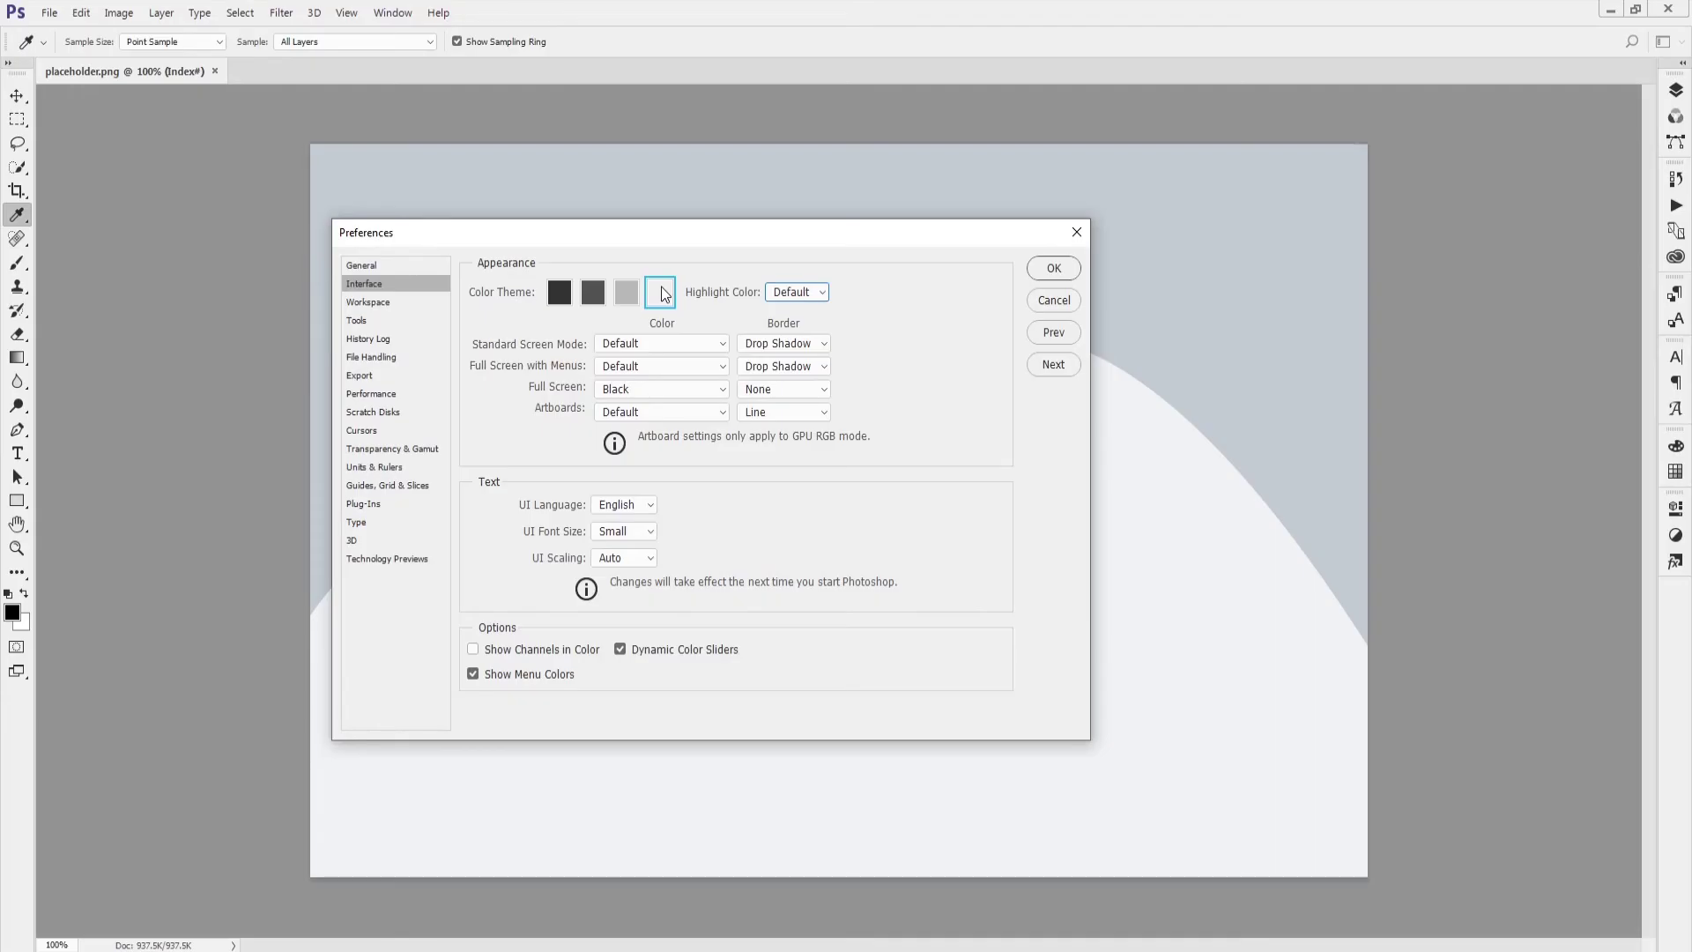
left_click(555, 298)
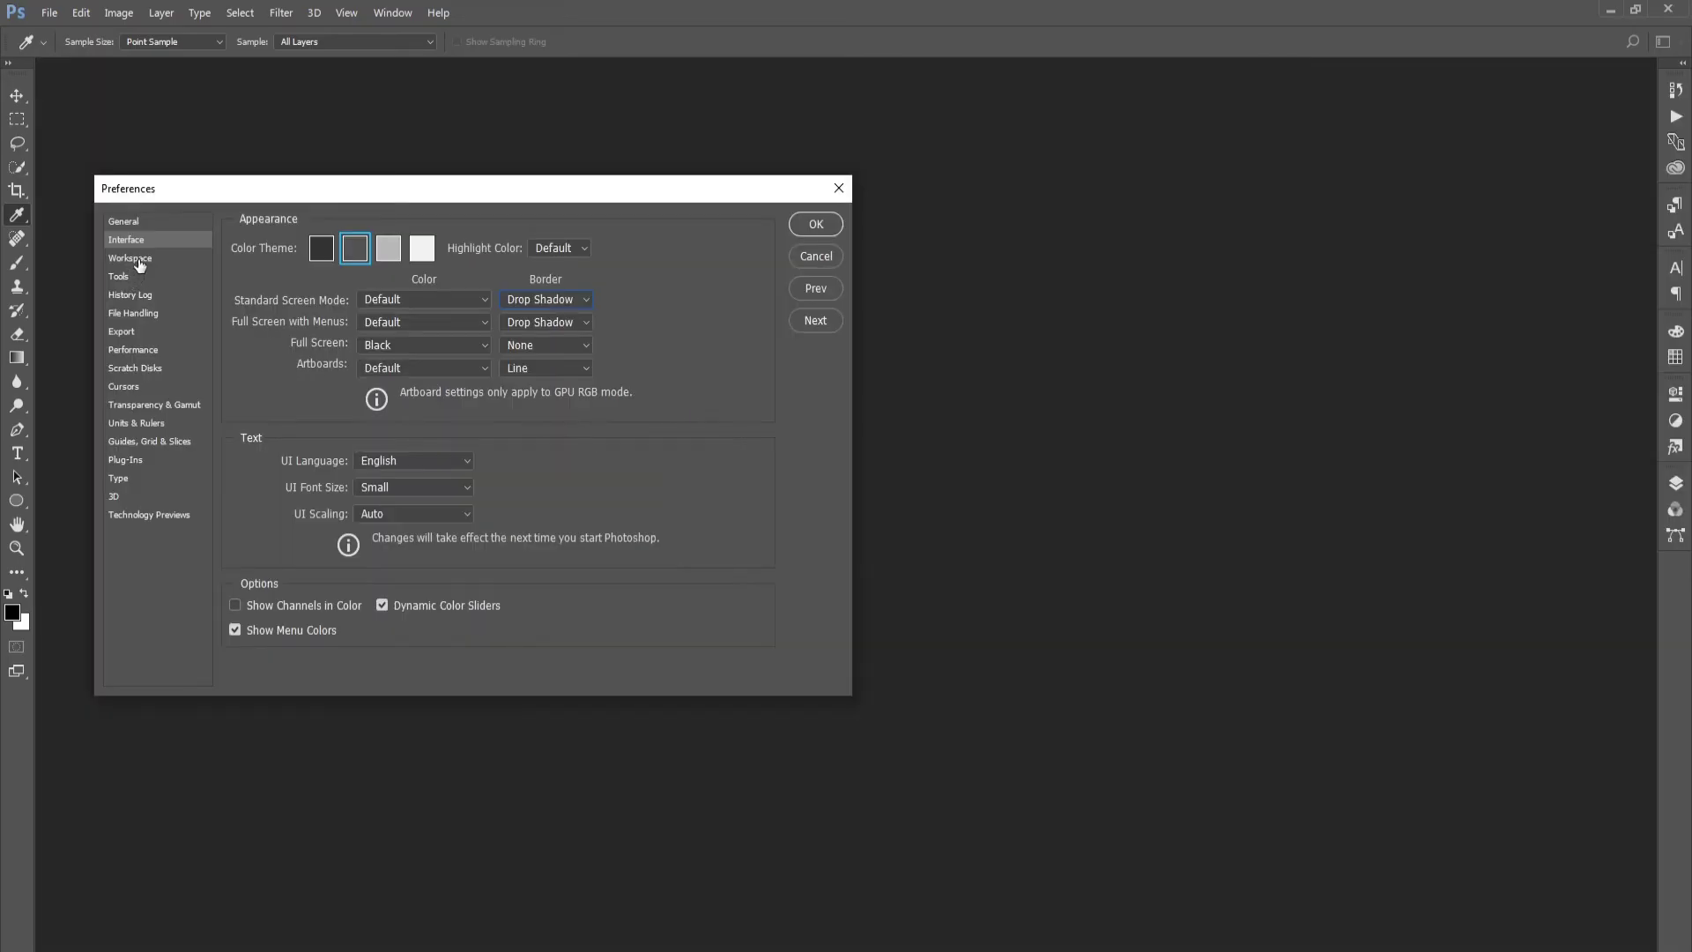
Browse the Workspace, Tools and History Log preference pages, ending on File Handling
left_click(137, 261)
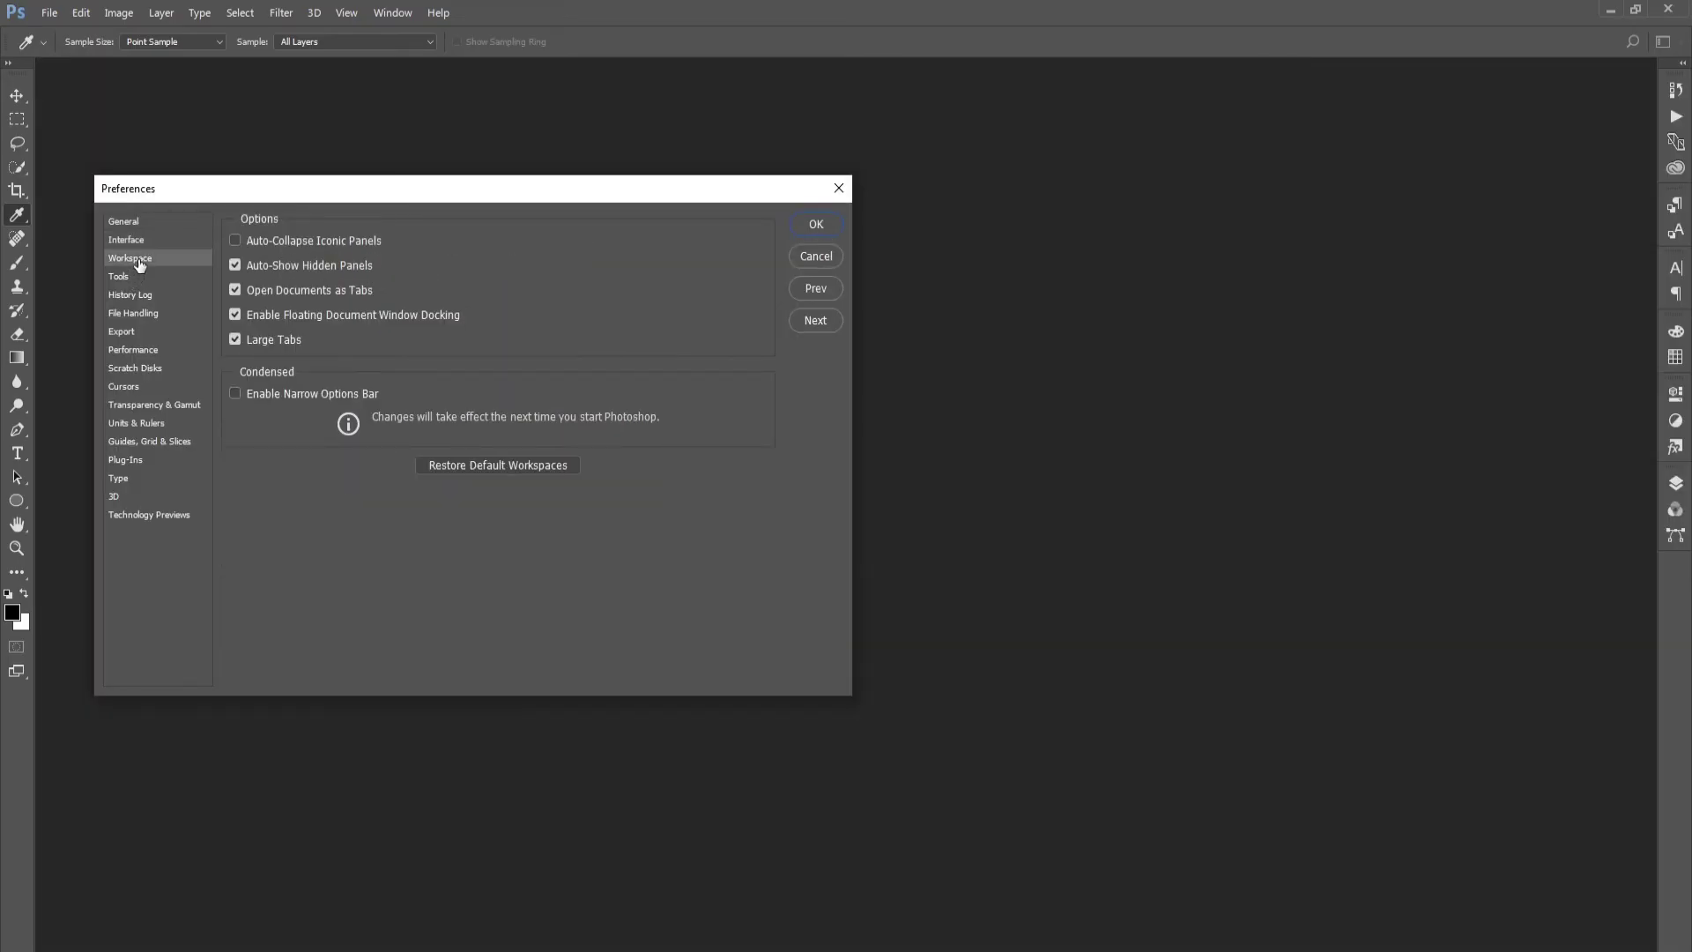
left_click(127, 293)
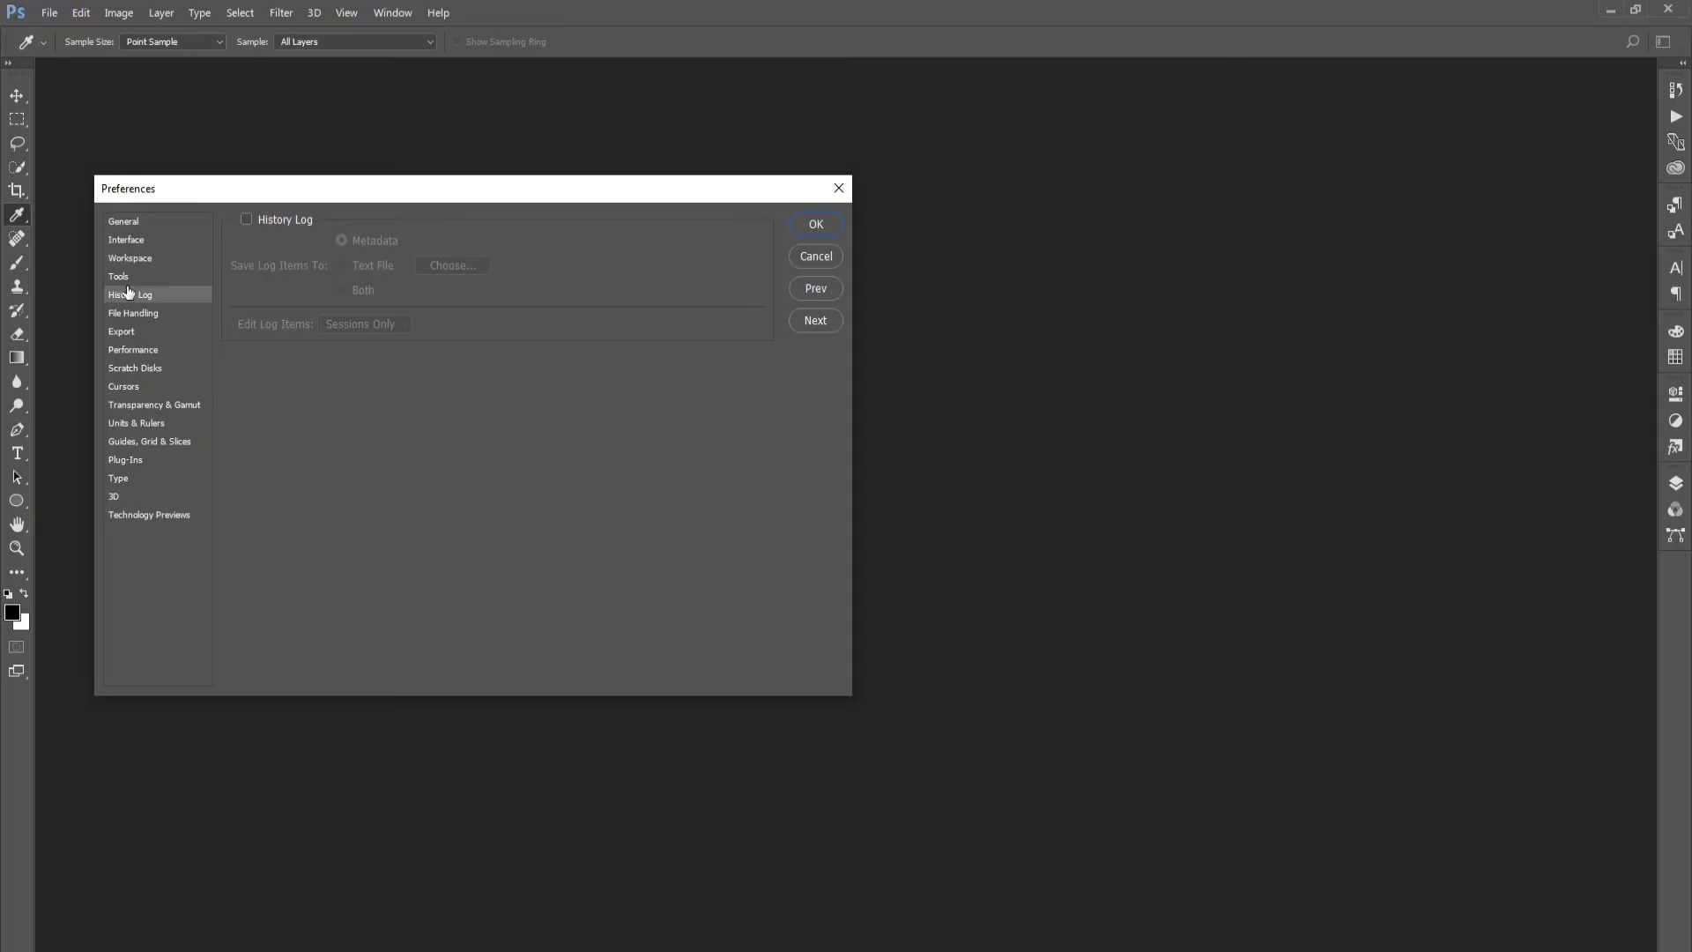
left_click(129, 263)
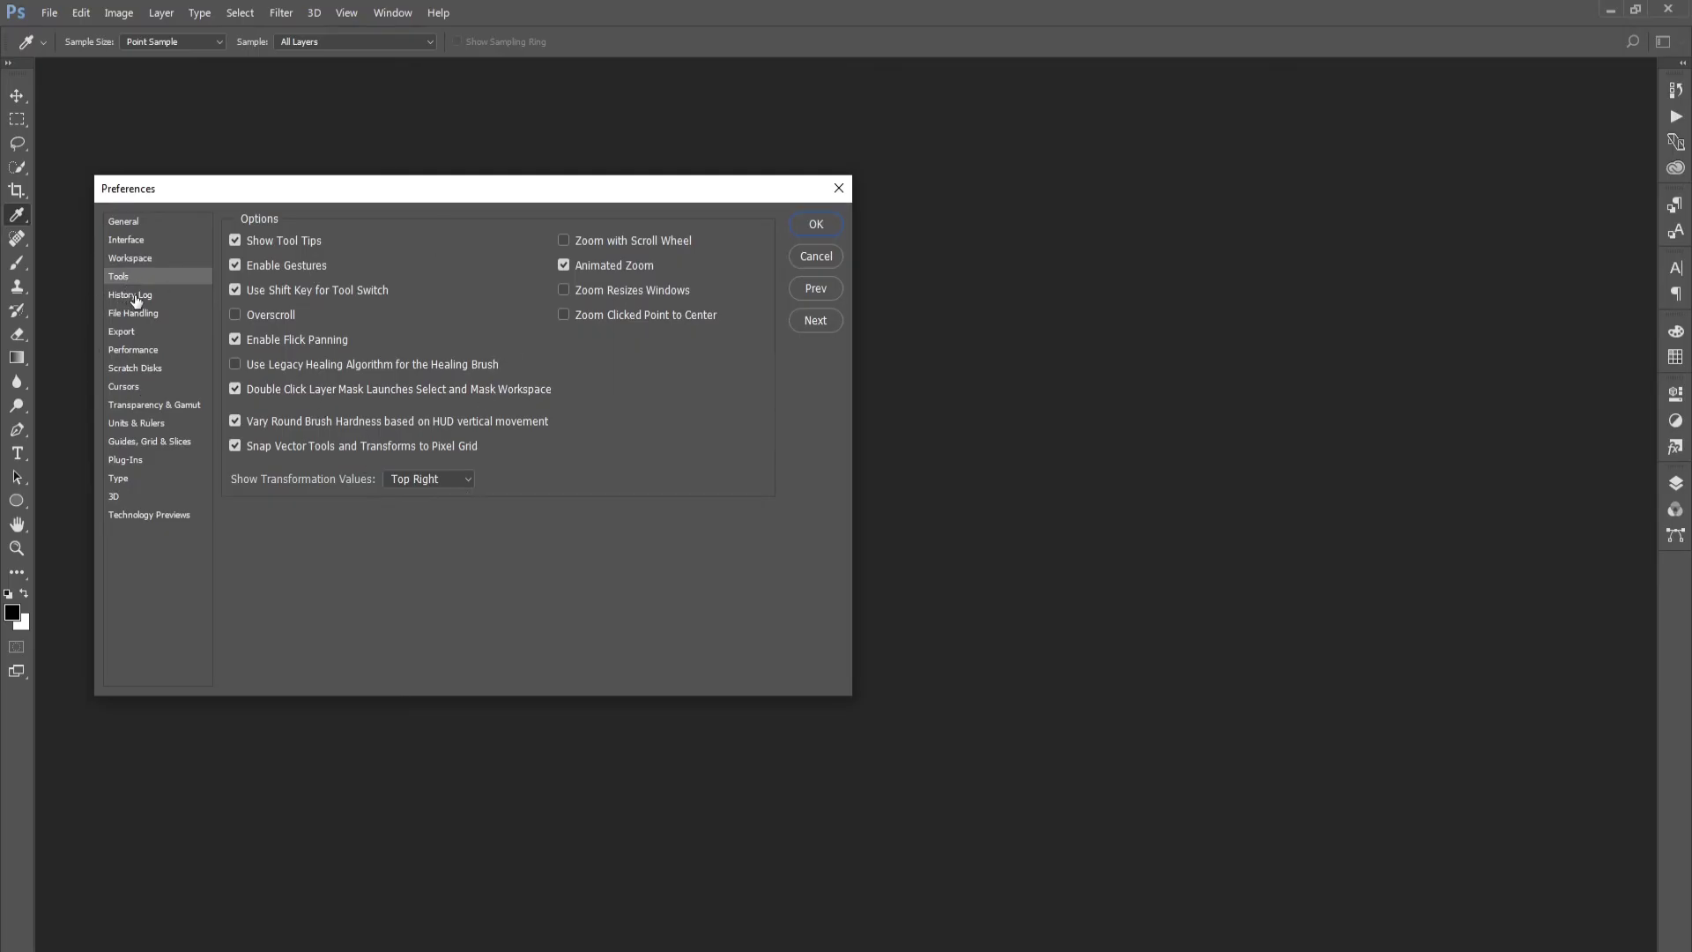
left_click(134, 297)
left_click(130, 314)
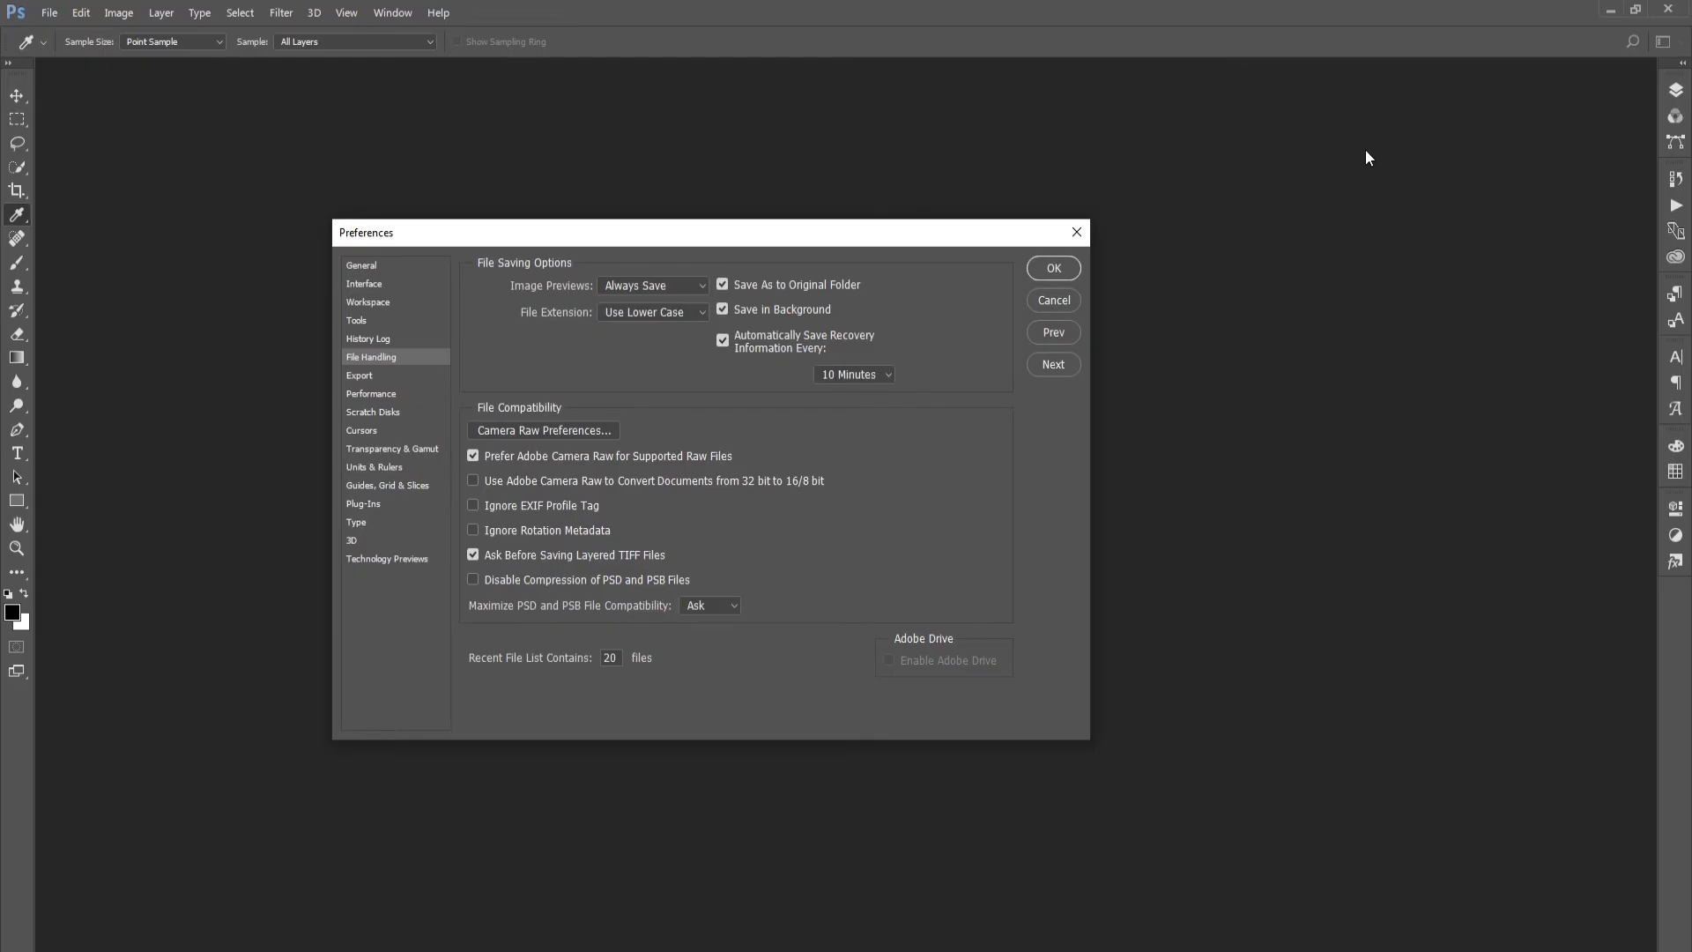
Set 'Automatically Save Recovery Information Every' to 5 Minutes in File Handling
left_click(859, 373)
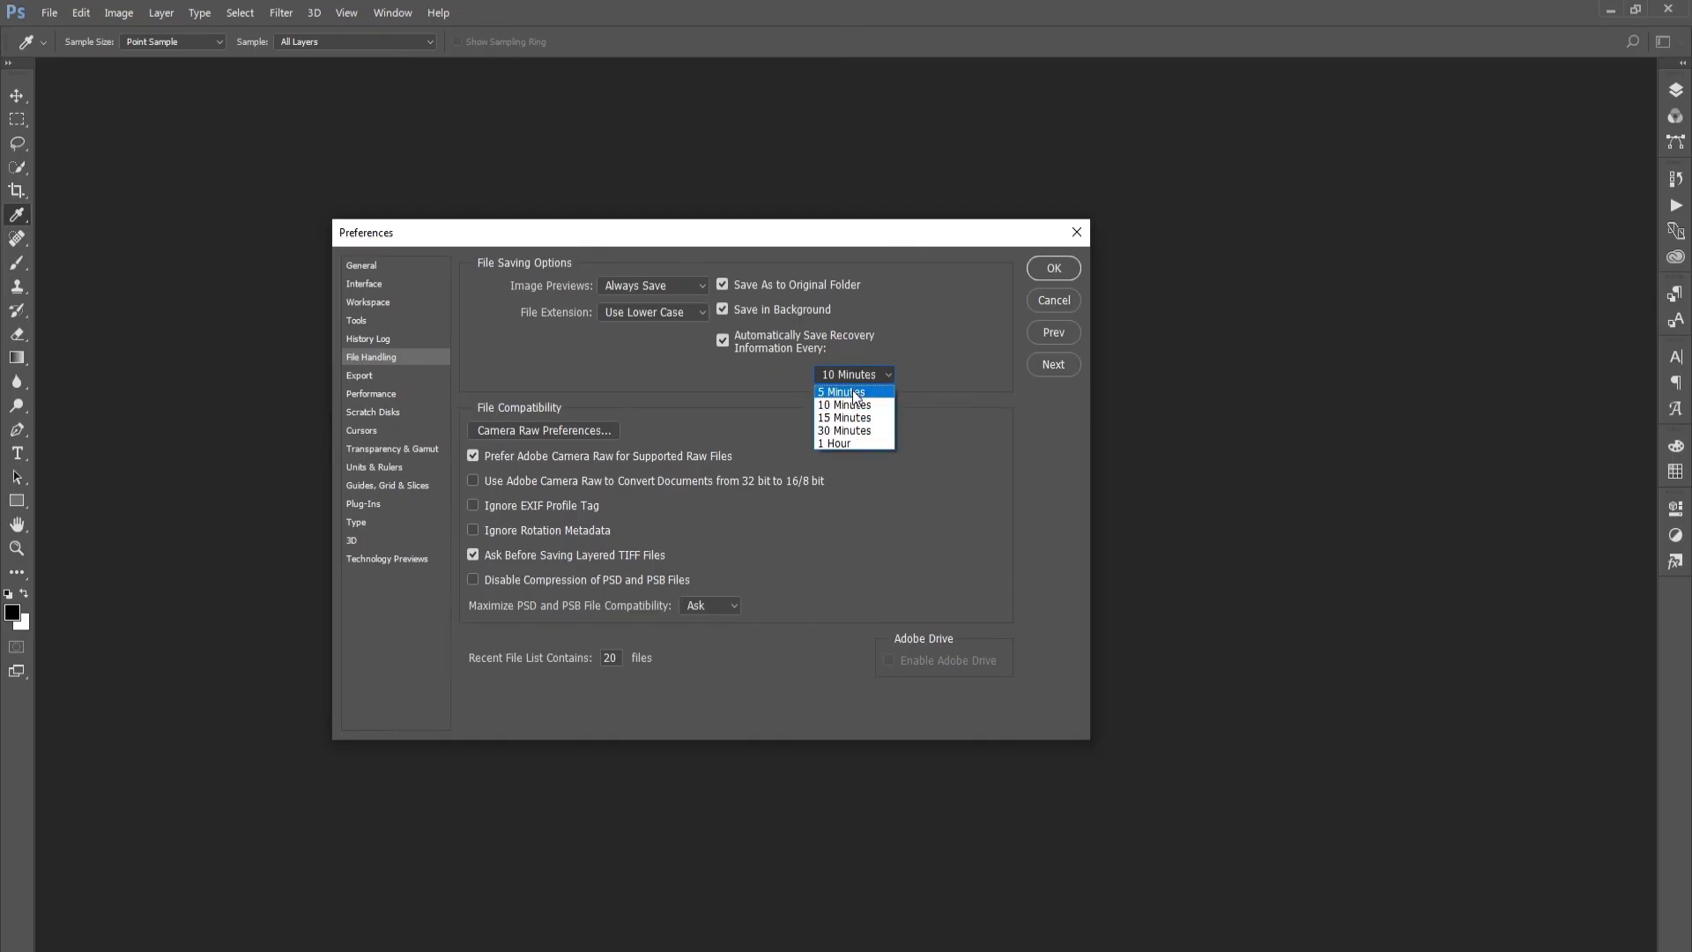
left_click(855, 393)
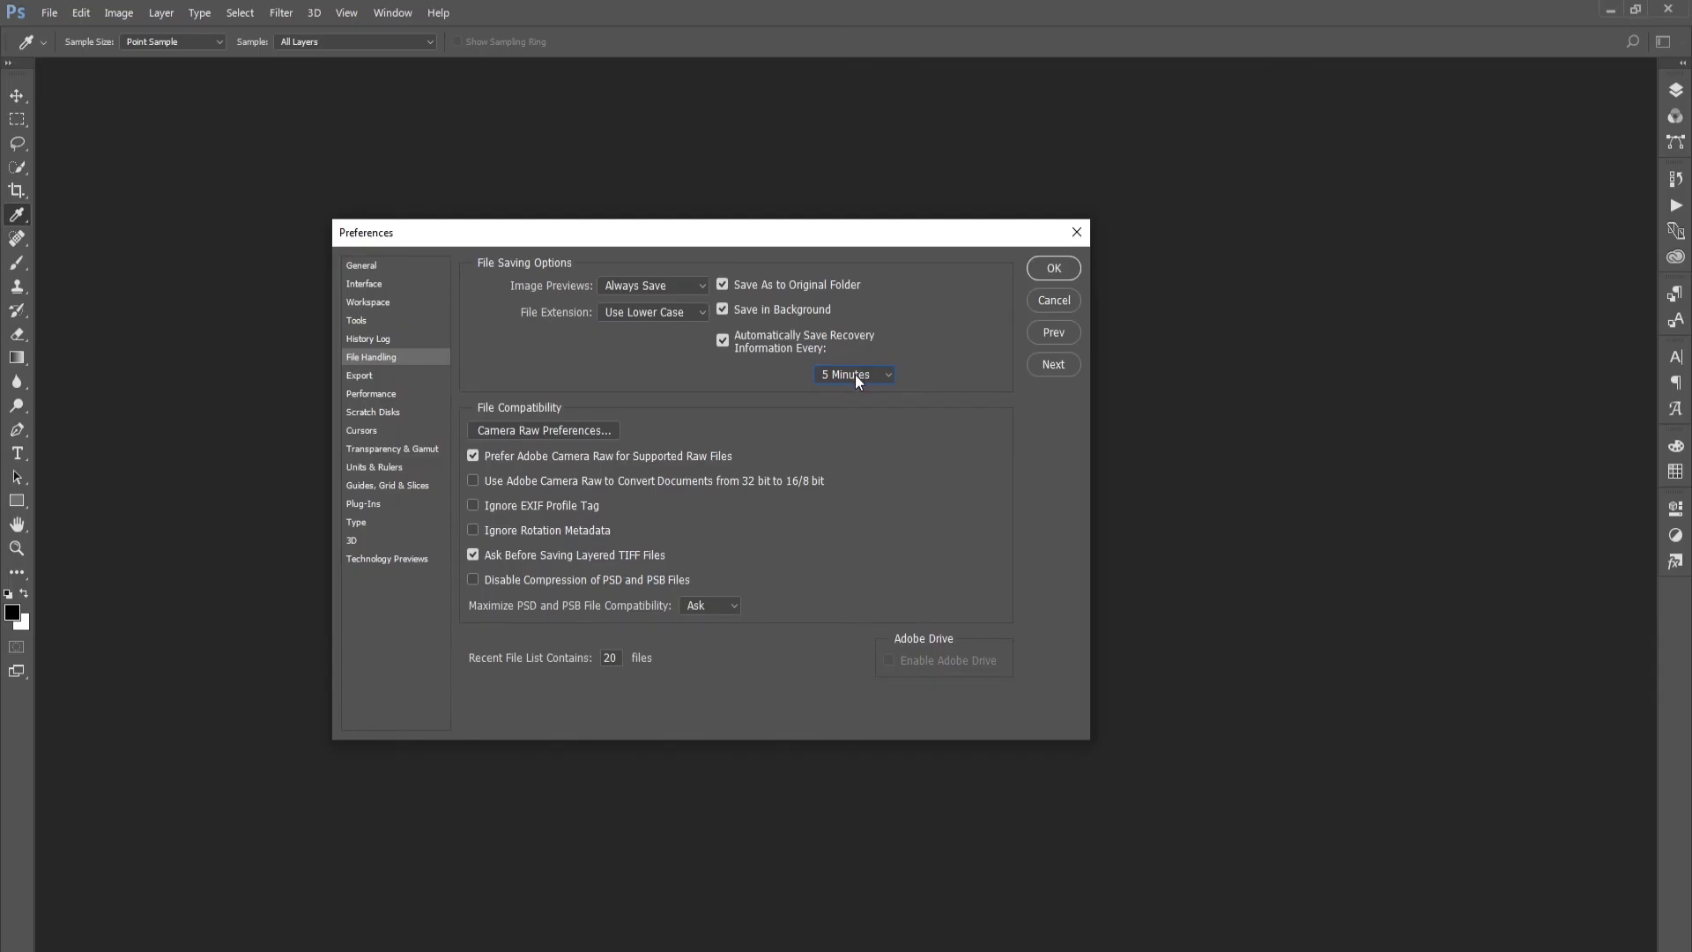
left_click(855, 374)
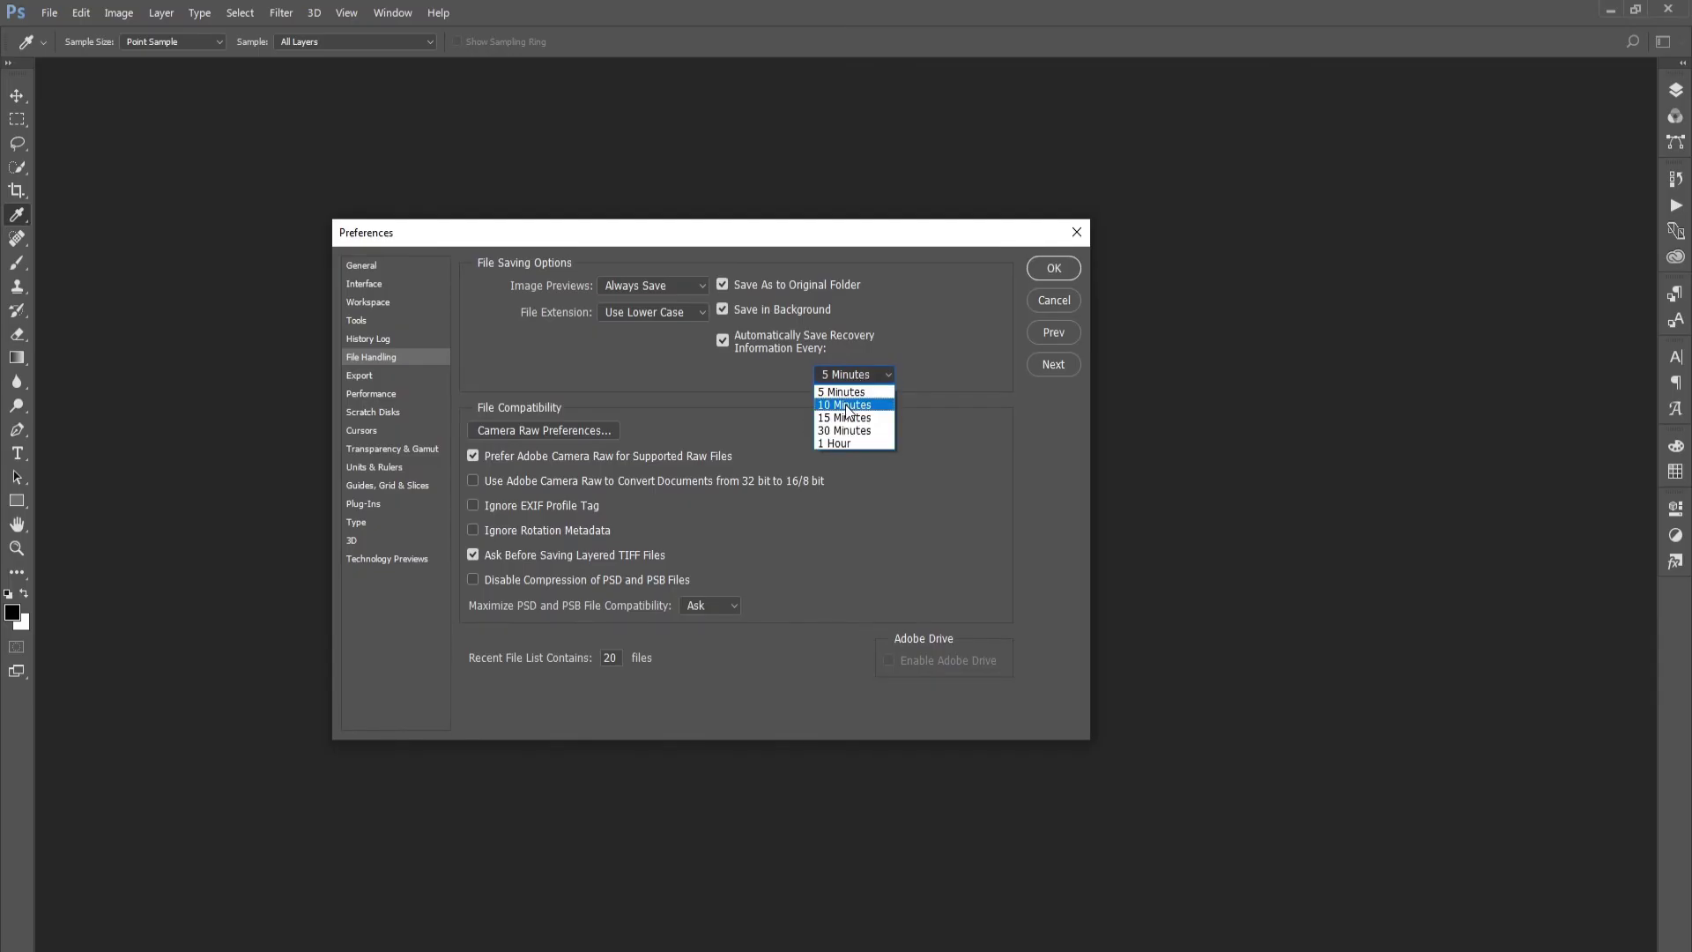
left_click(846, 405)
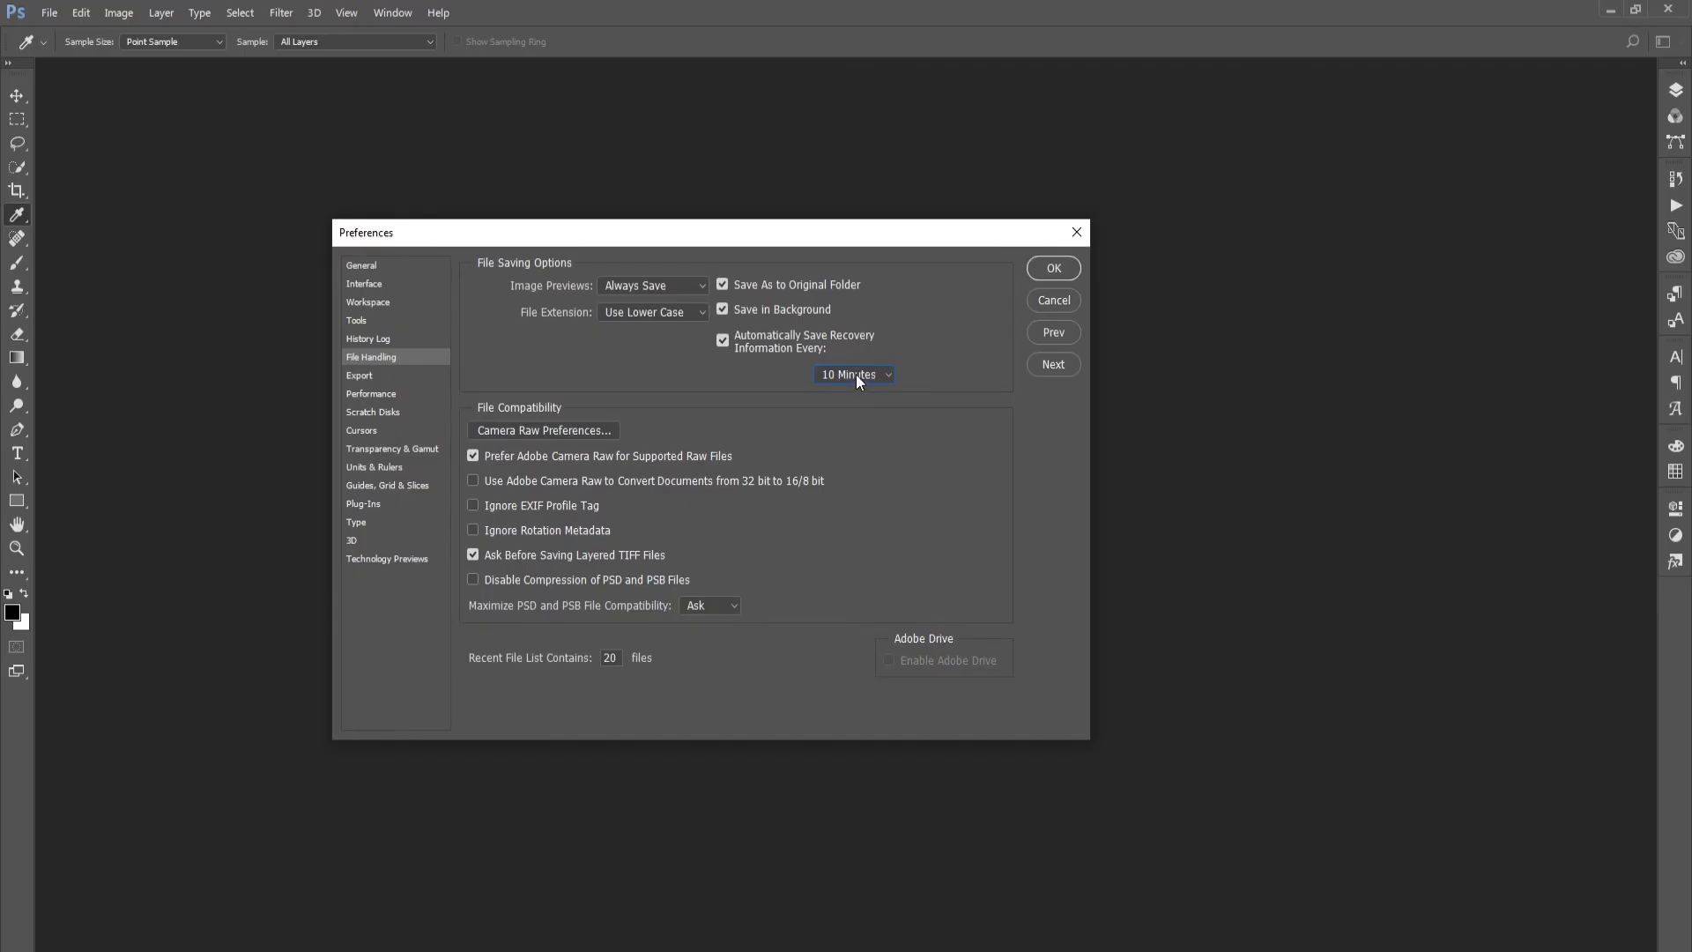
left_click(857, 373)
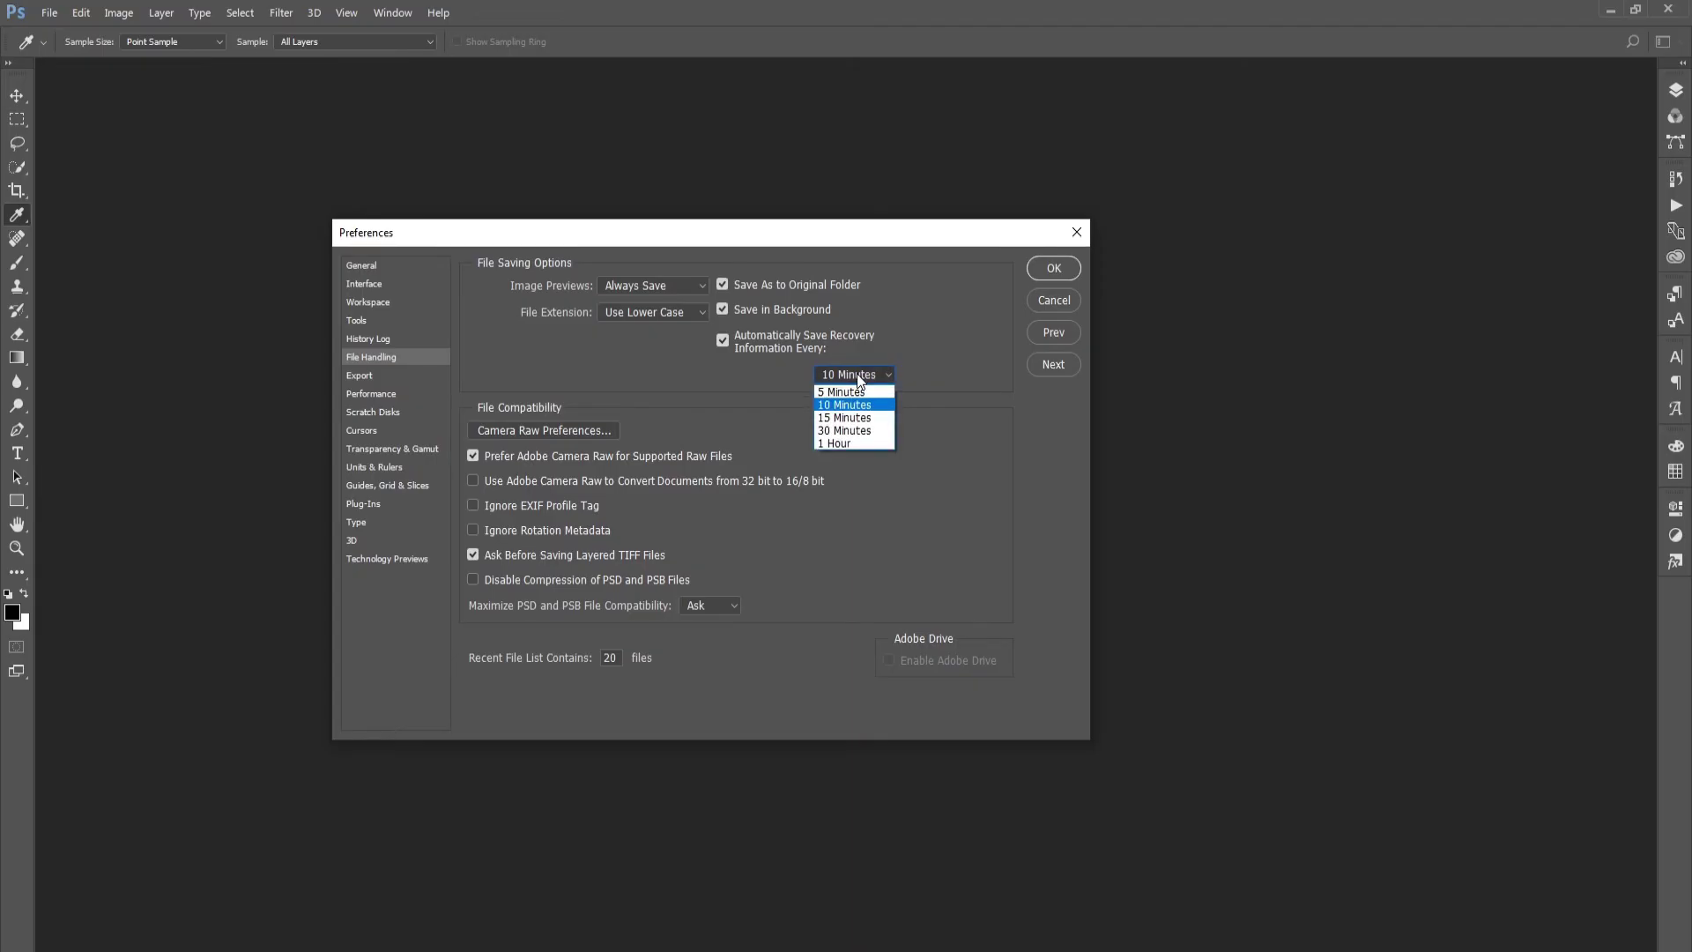
left_click(853, 391)
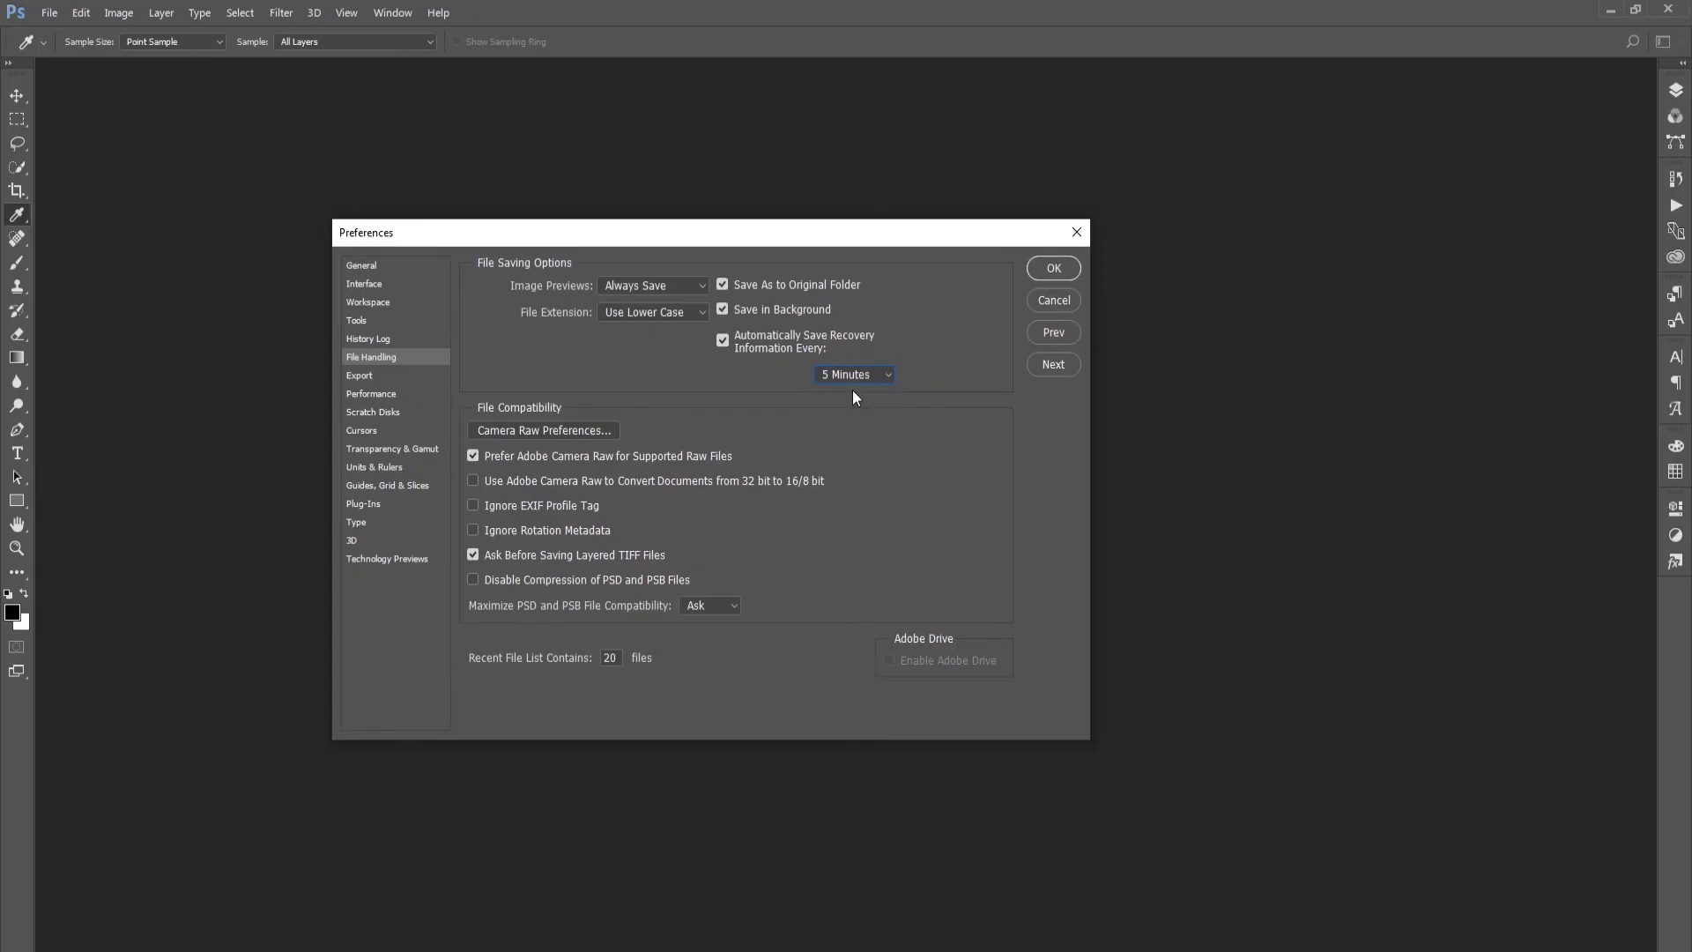
left_click_drag(774, 240, 859, 240)
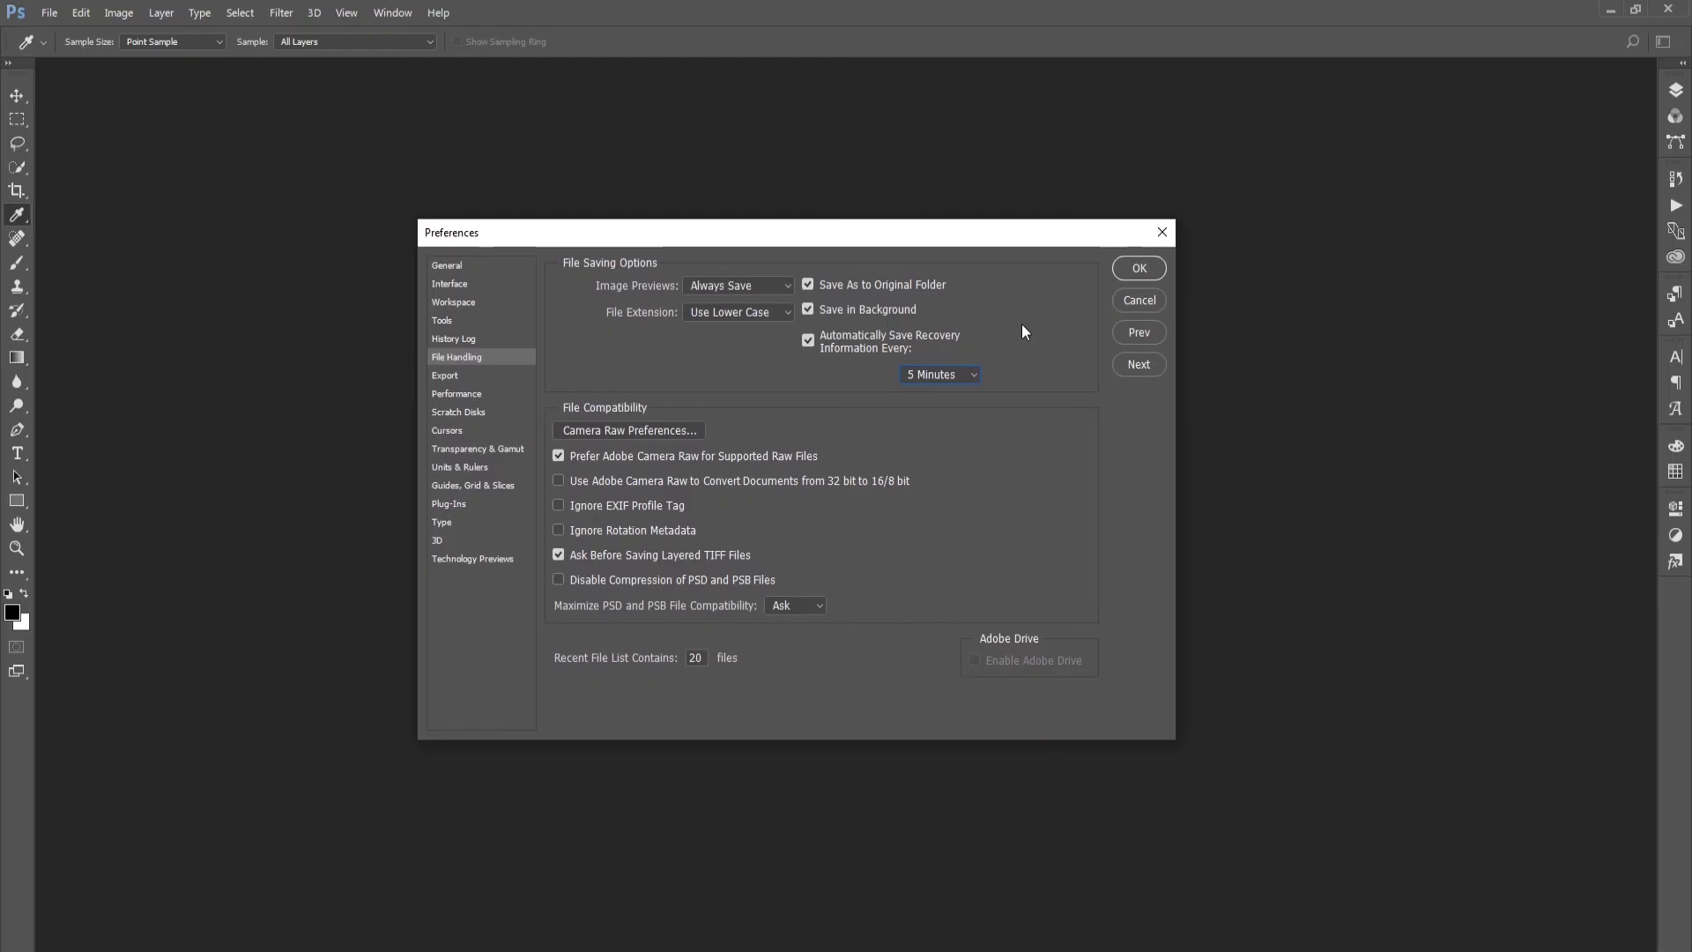
left_click_drag(865, 238, 786, 235)
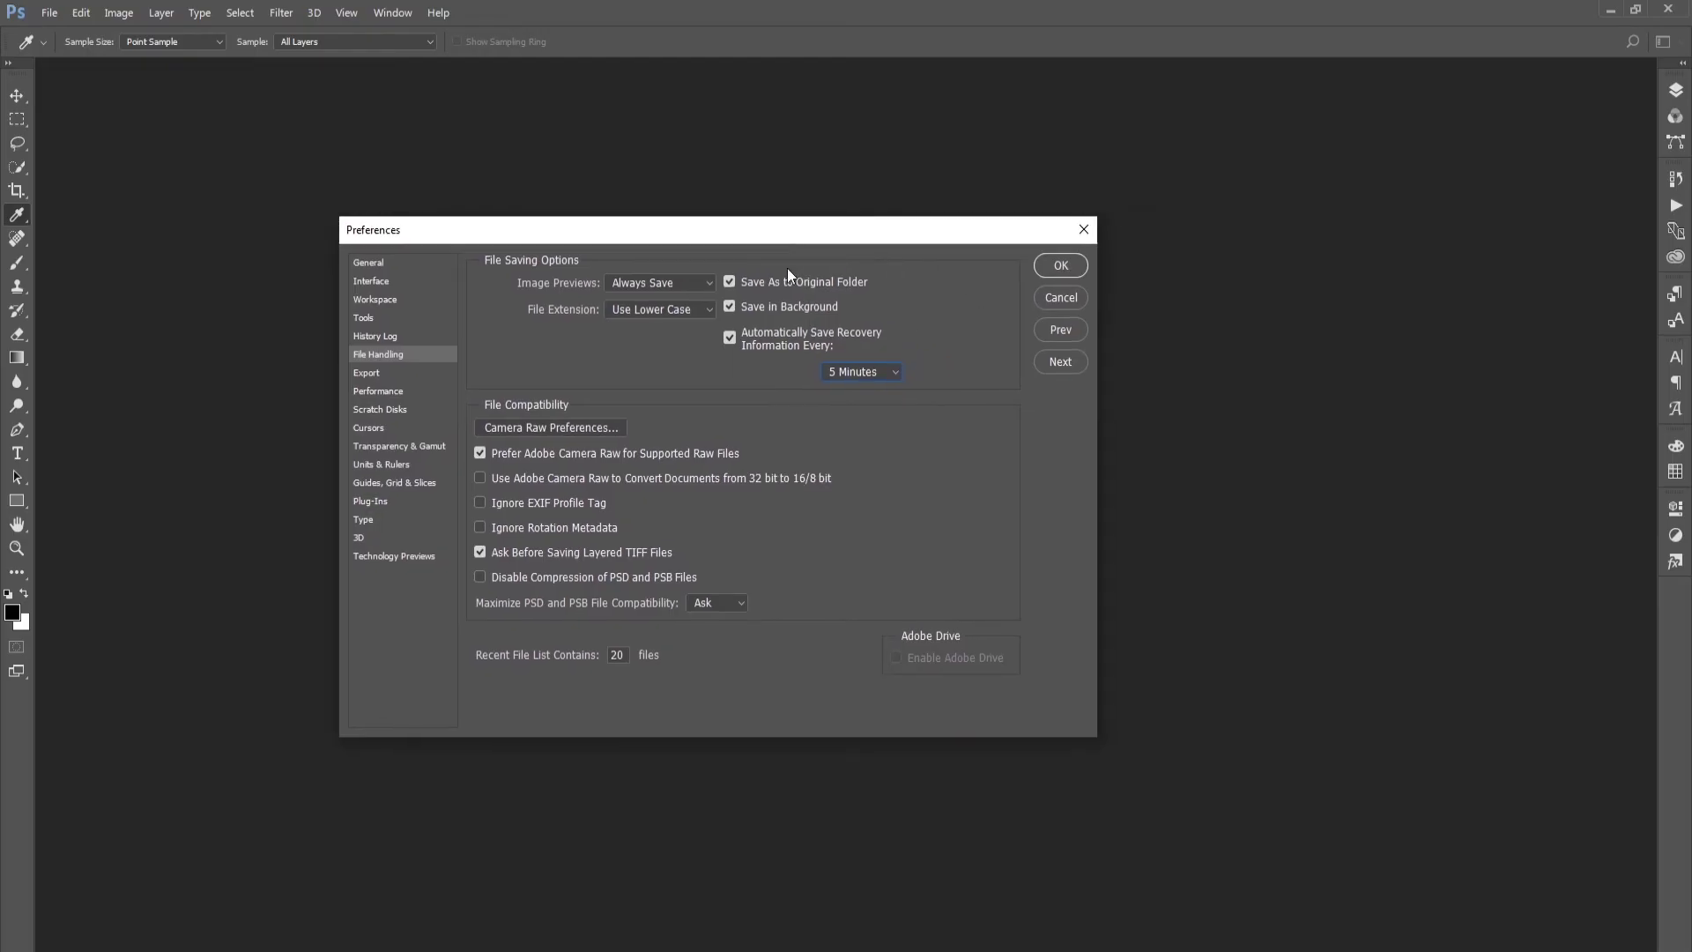
left_click(872, 374)
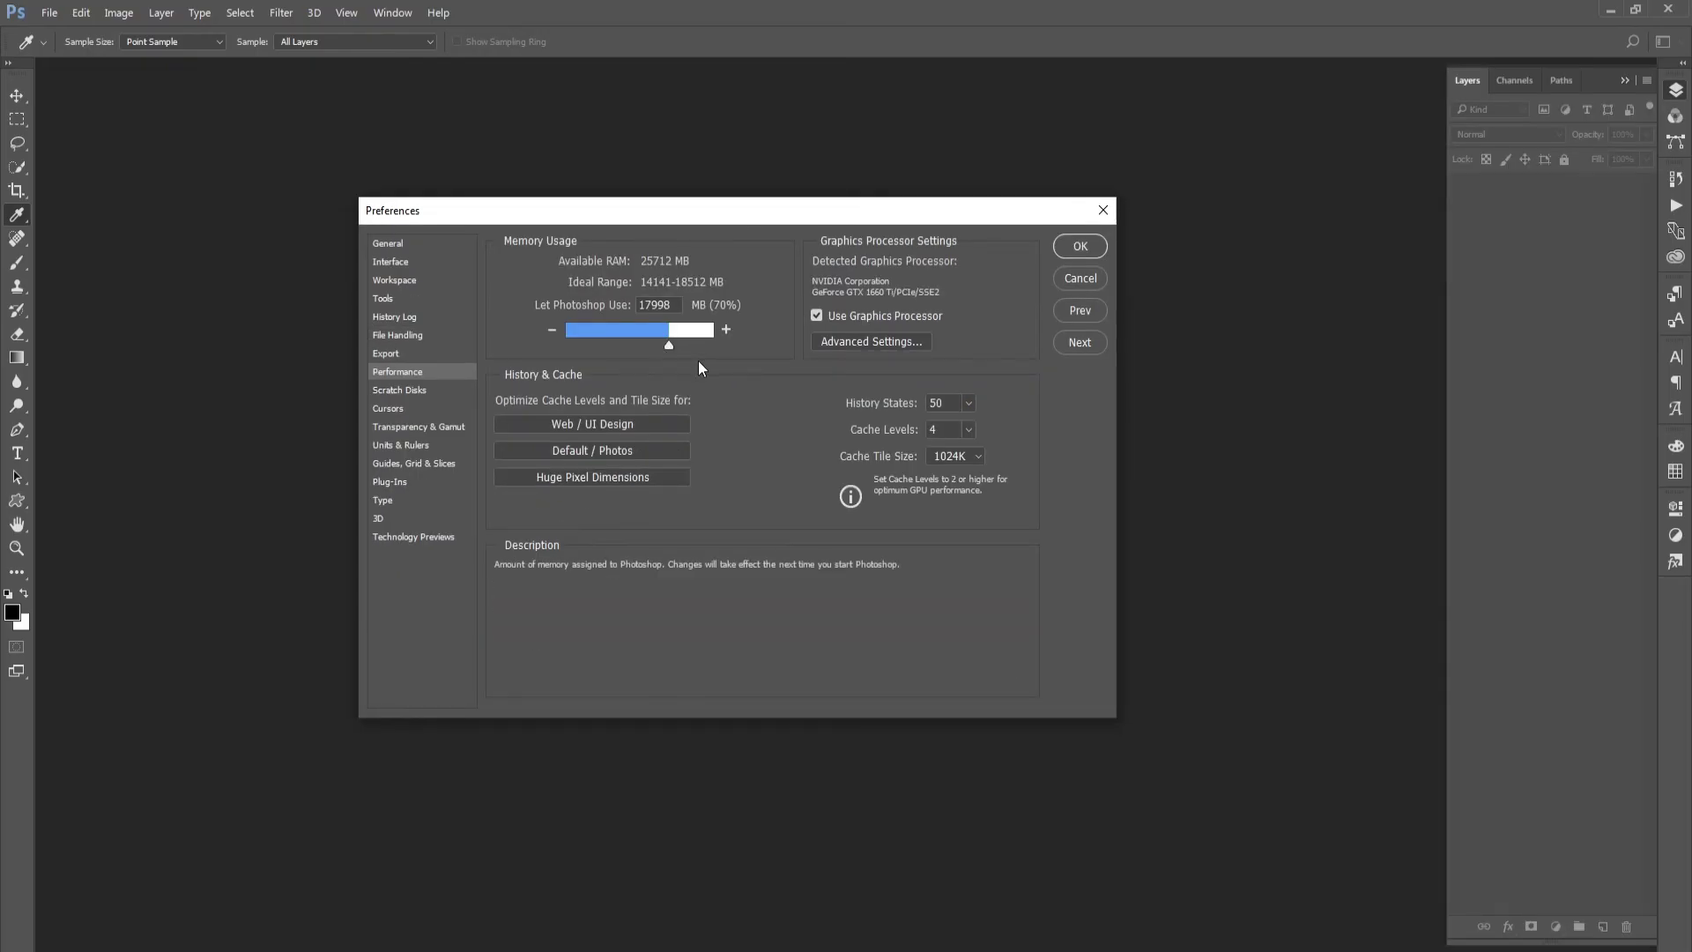
Set 10 history states, 2 cache levels and 128K cache tiles, then close Preferences
left_click_drag(649, 211, 595, 209)
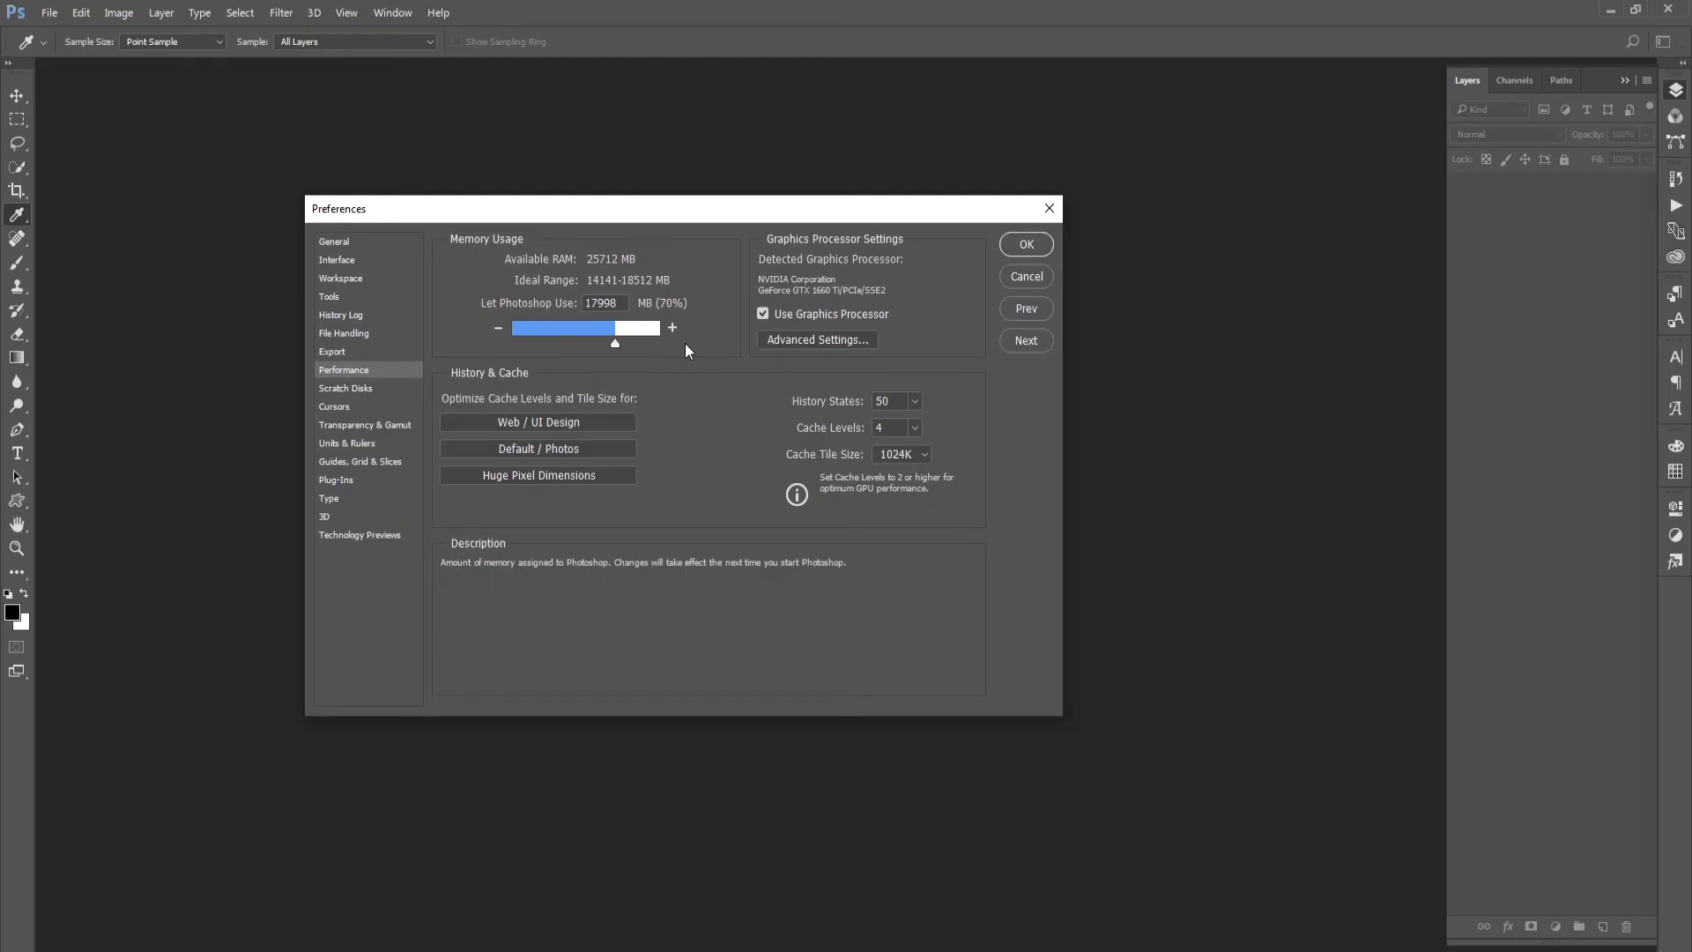
left_click_drag(640, 214, 643, 201)
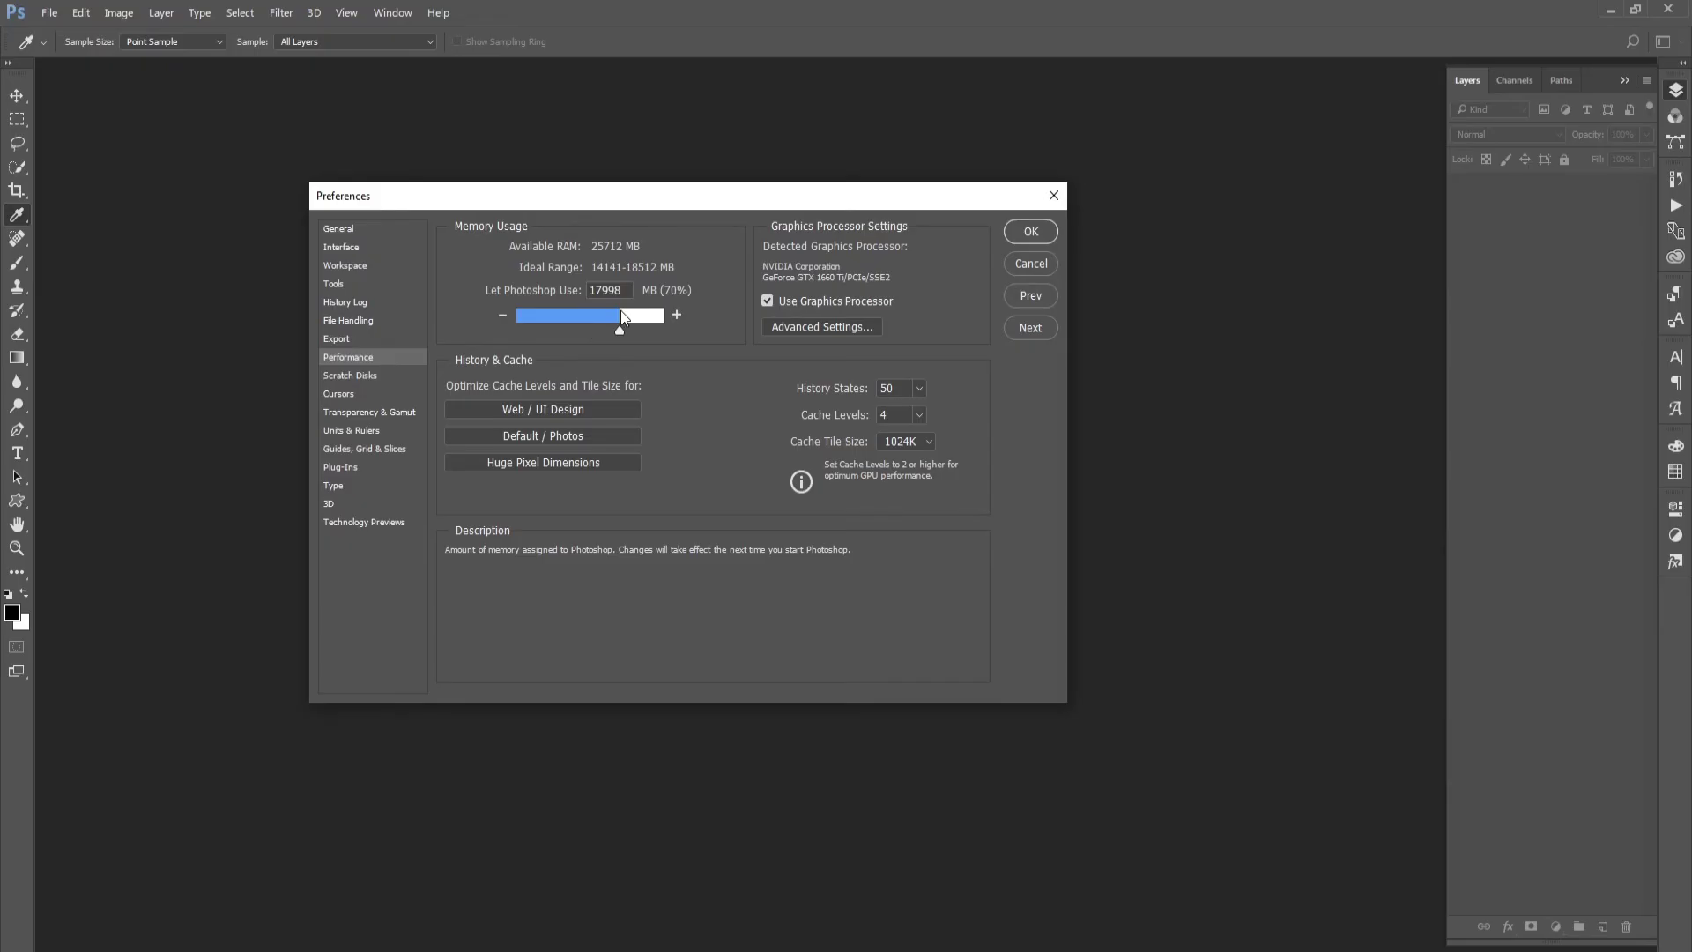
left_click_drag(700, 198, 580, 231)
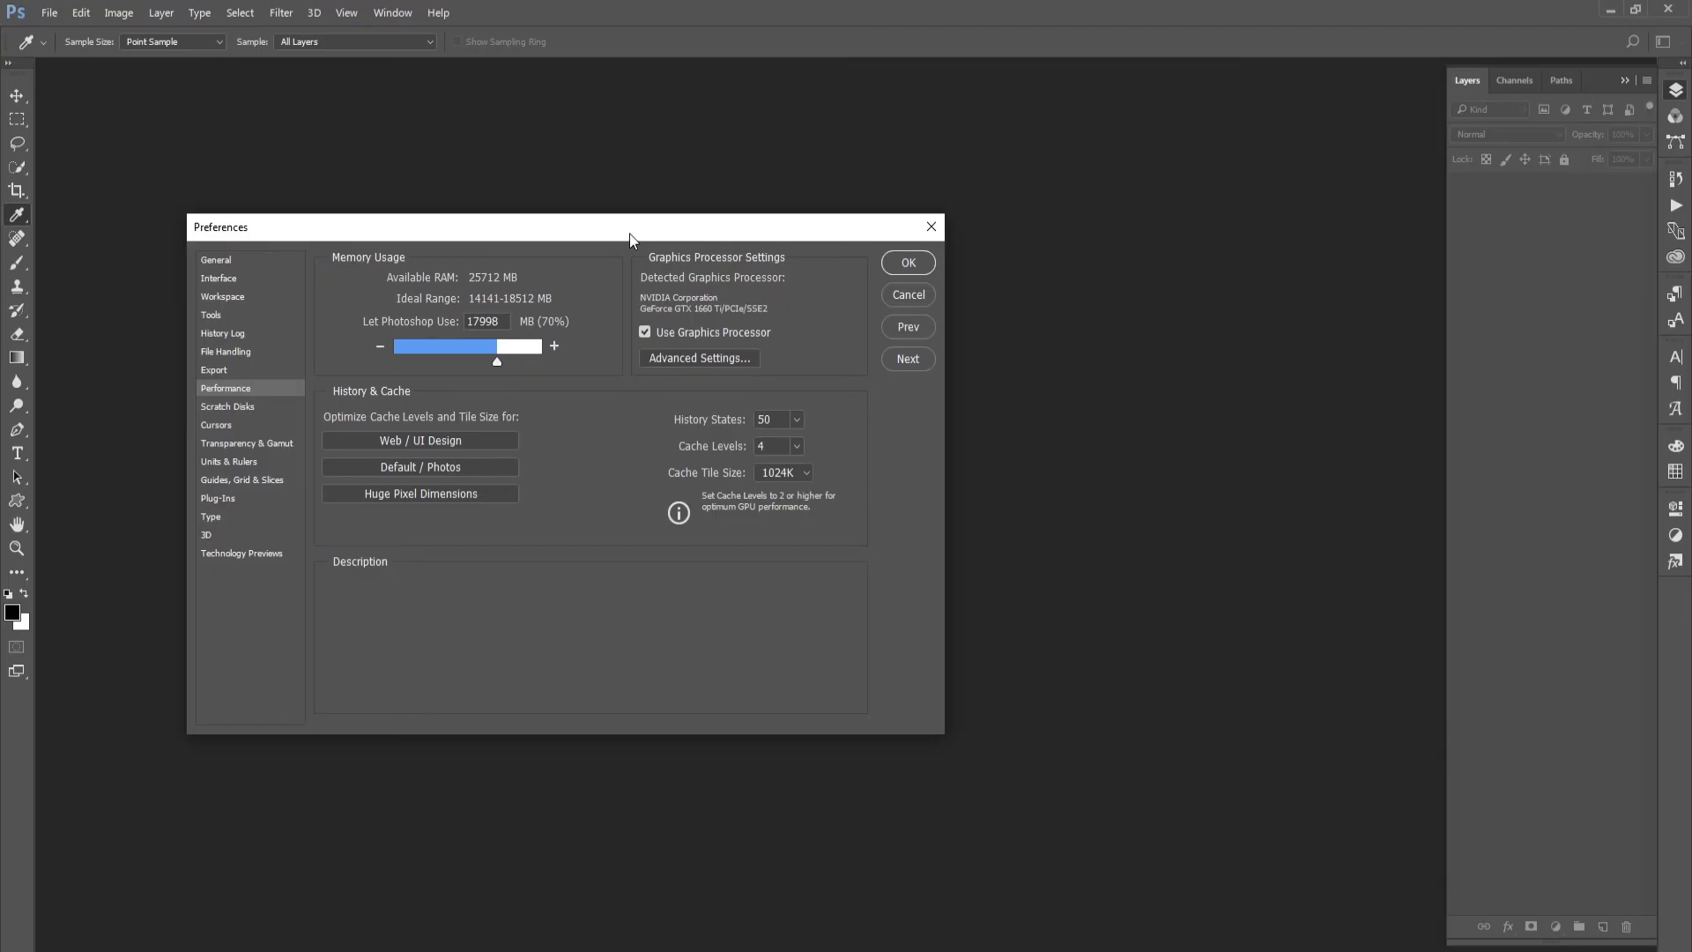
left_click_drag(631, 234, 672, 256)
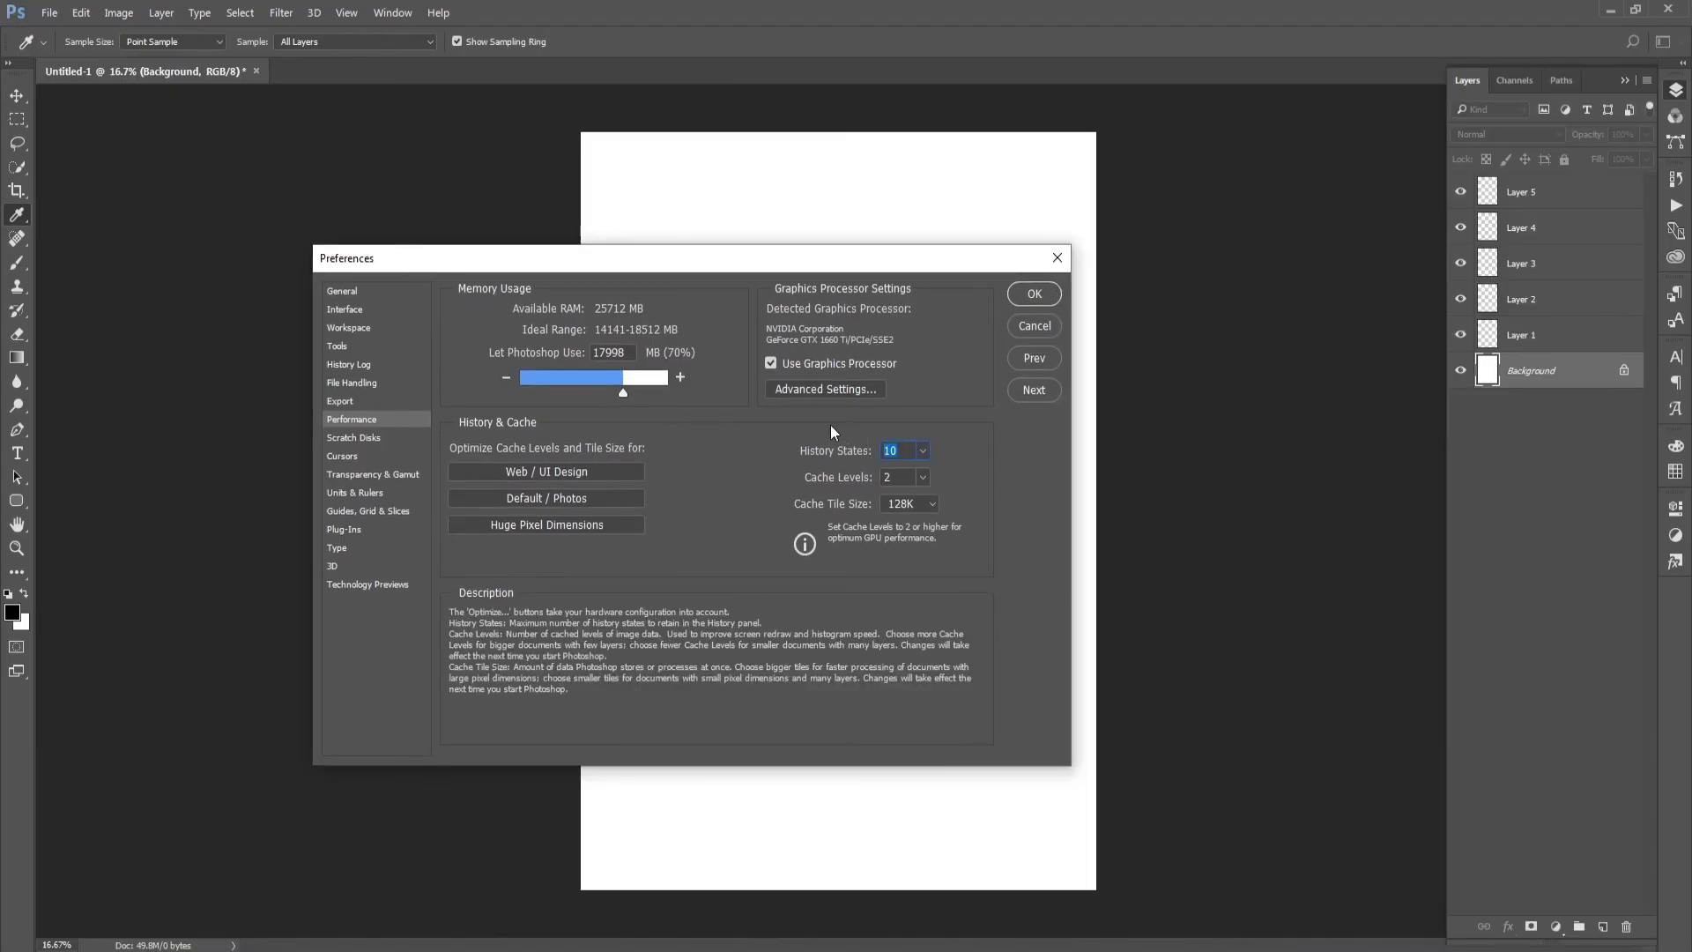
key("Return")
key("u")
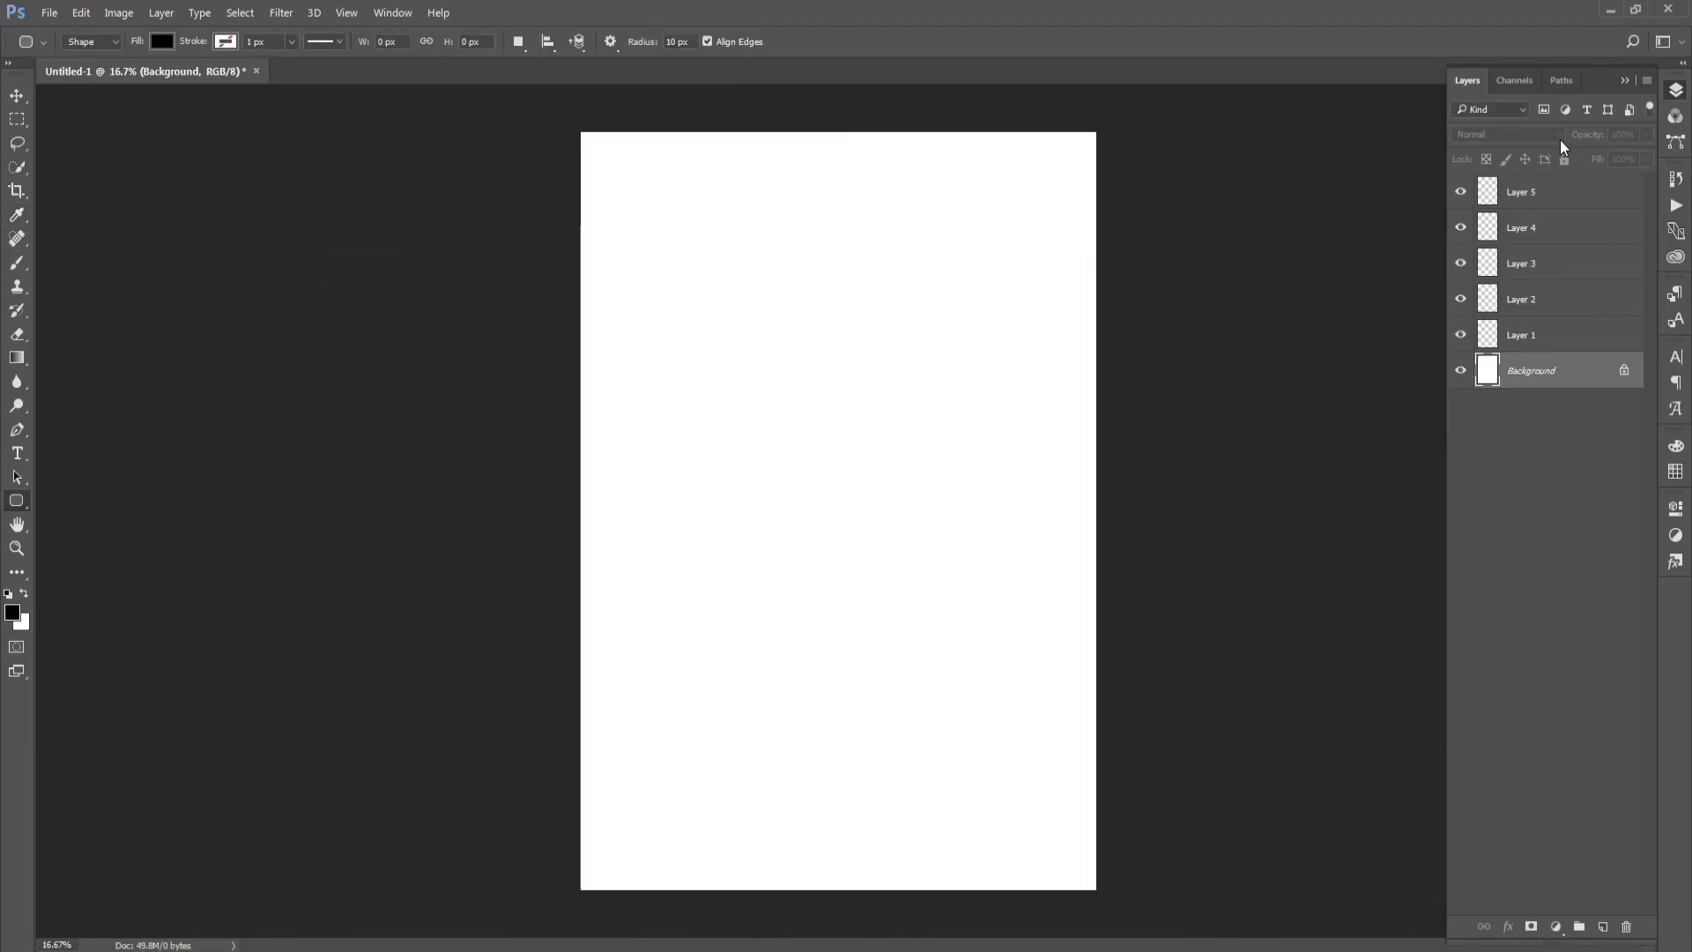
Draw ten black rounded rectangles in rows across the Untitled-1 page
left_click(1677, 179)
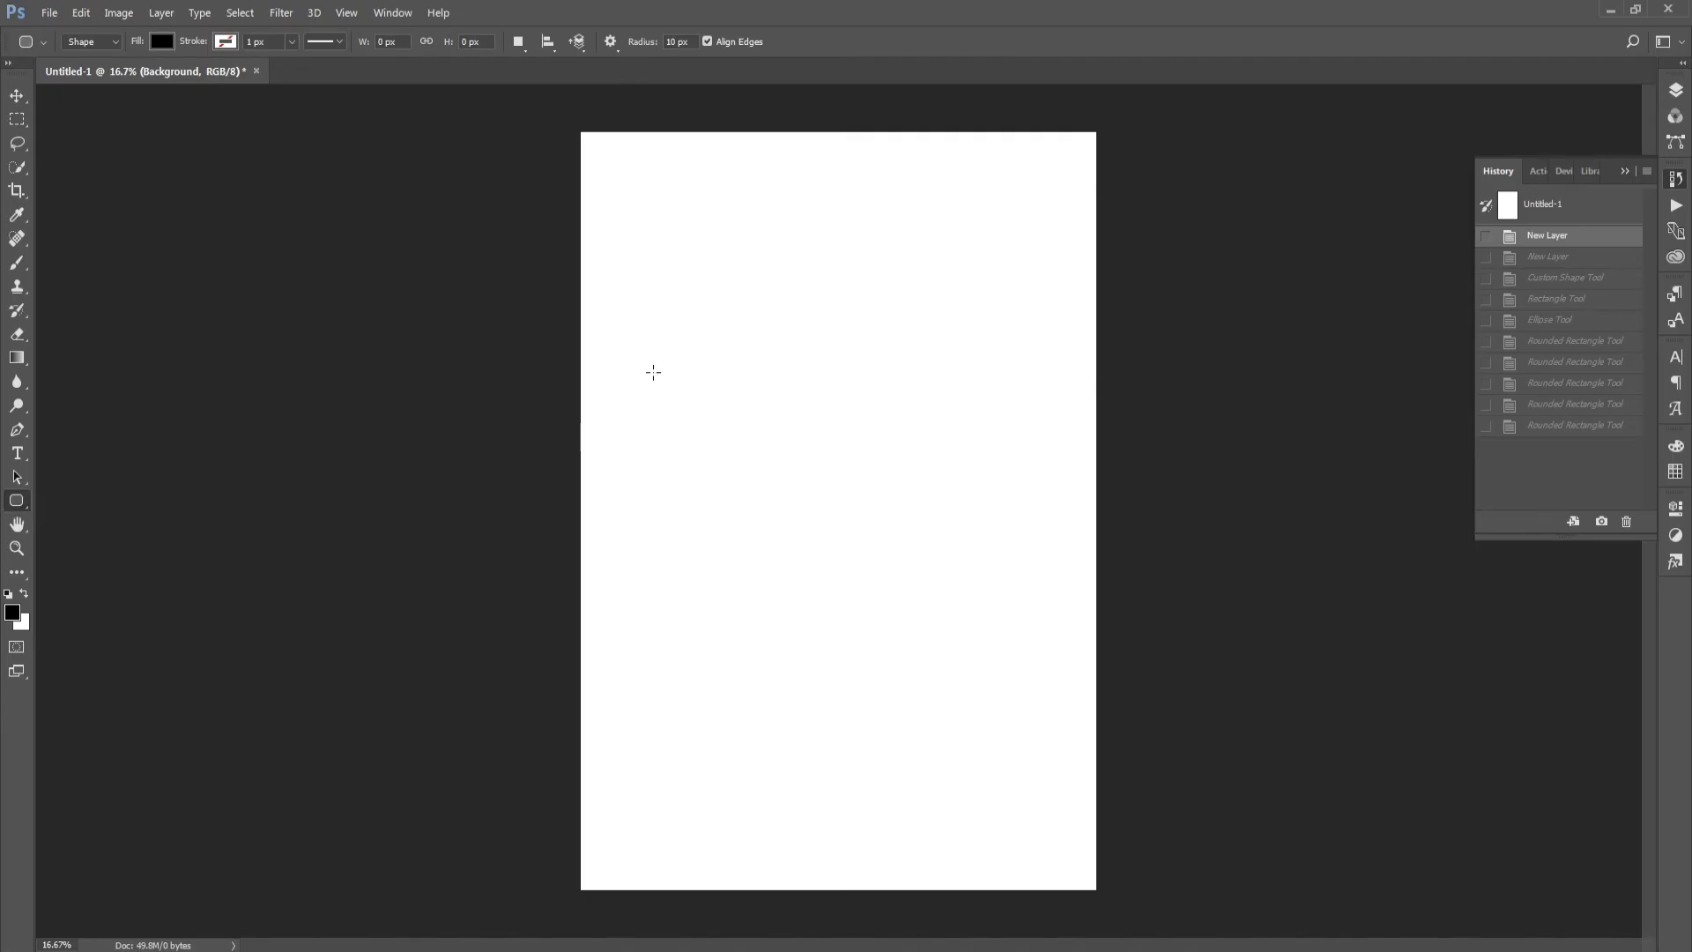
left_click_drag(605, 189, 702, 282)
left_click_drag(741, 199, 863, 308)
left_click_drag(906, 215, 1042, 342)
left_click_drag(637, 349, 759, 471)
left_click_drag(798, 372, 923, 481)
left_click_drag(990, 423, 1073, 505)
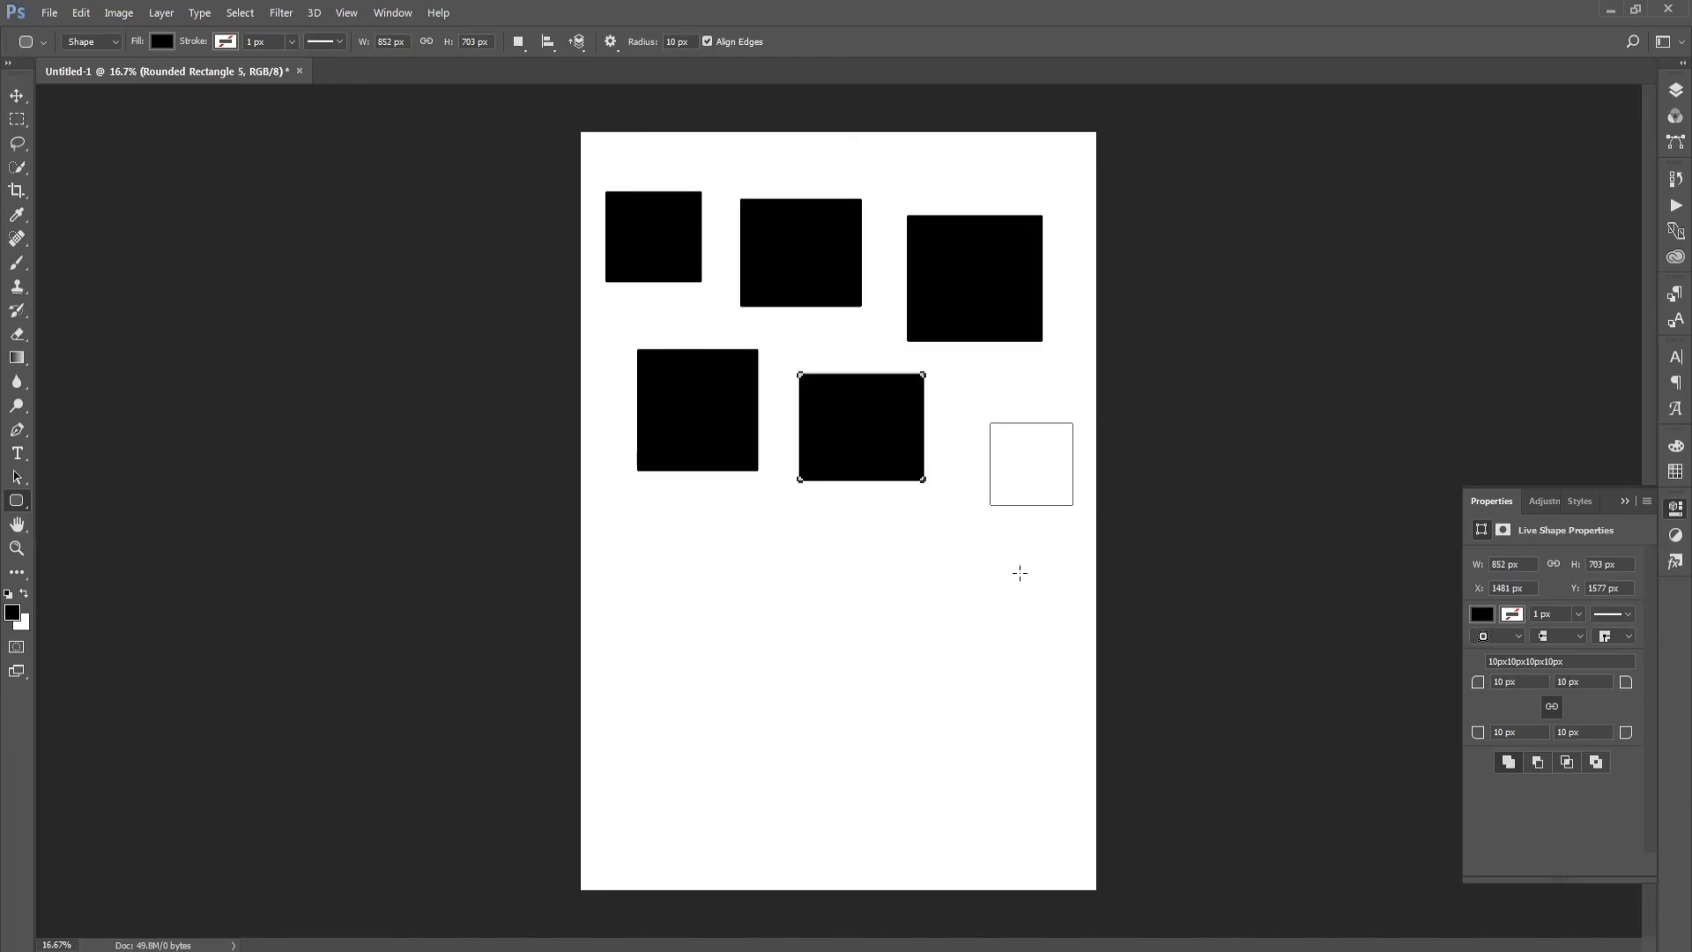
left_click_drag(626, 551, 727, 638)
left_click_drag(761, 554, 877, 649)
left_click_drag(924, 573, 1036, 661)
left_click_drag(634, 693, 772, 789)
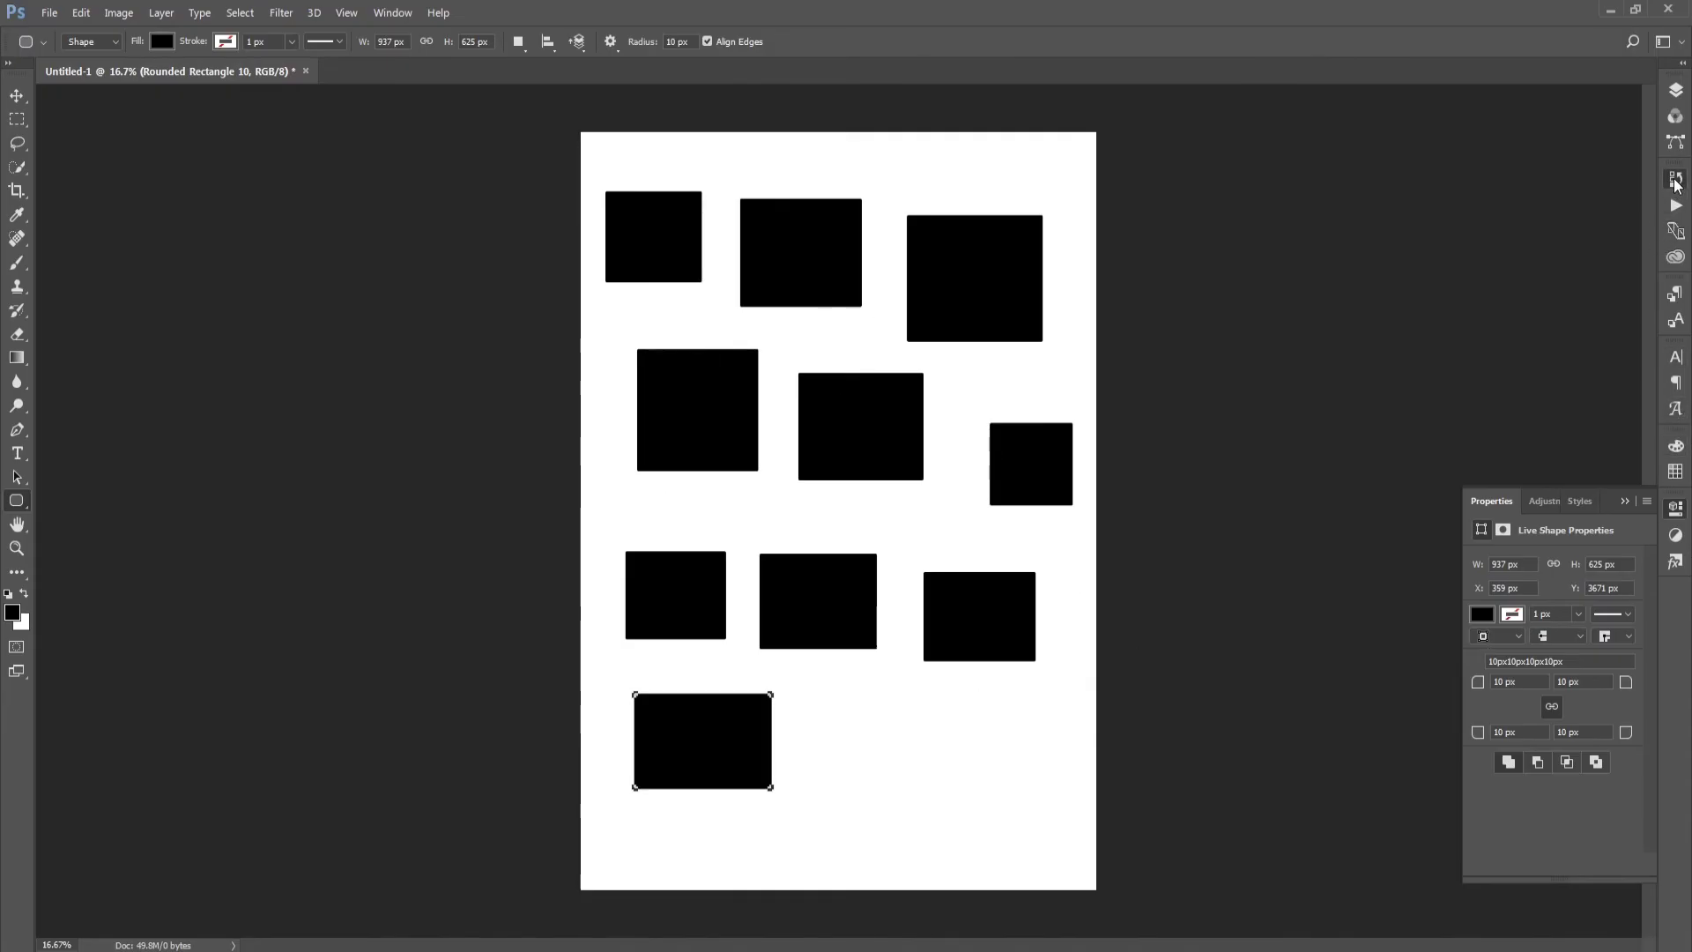
Check Layers 1–5, then revert History to the first Rounded Rectangle Tool state
left_click(1675, 179)
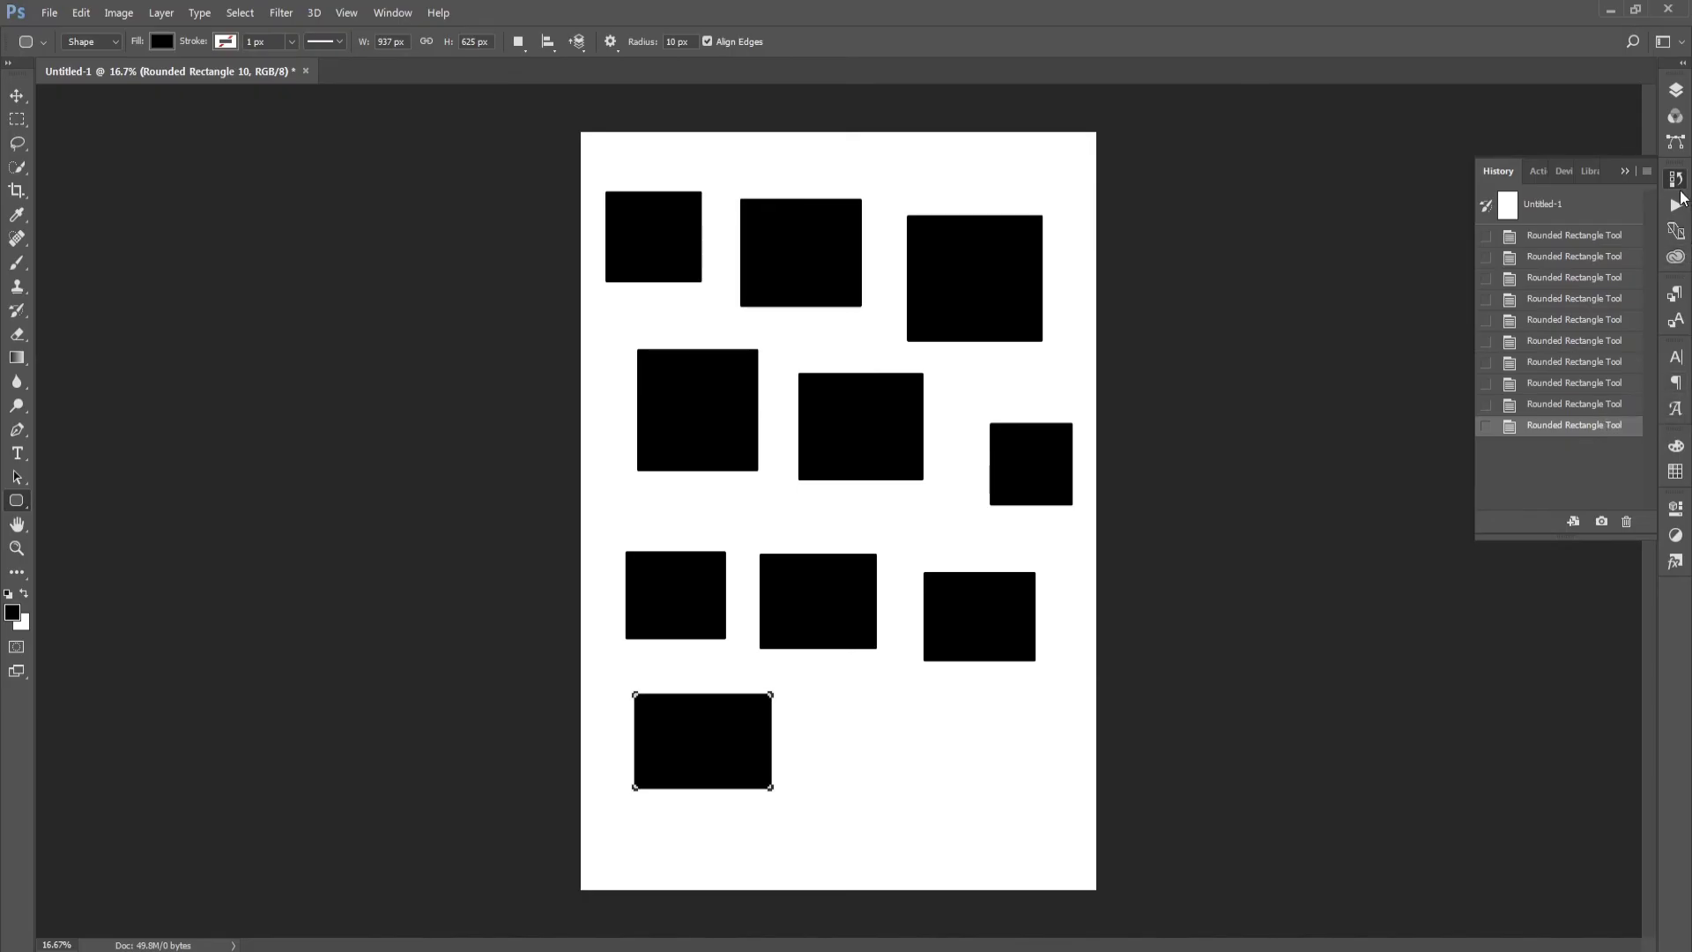
left_click(1675, 90)
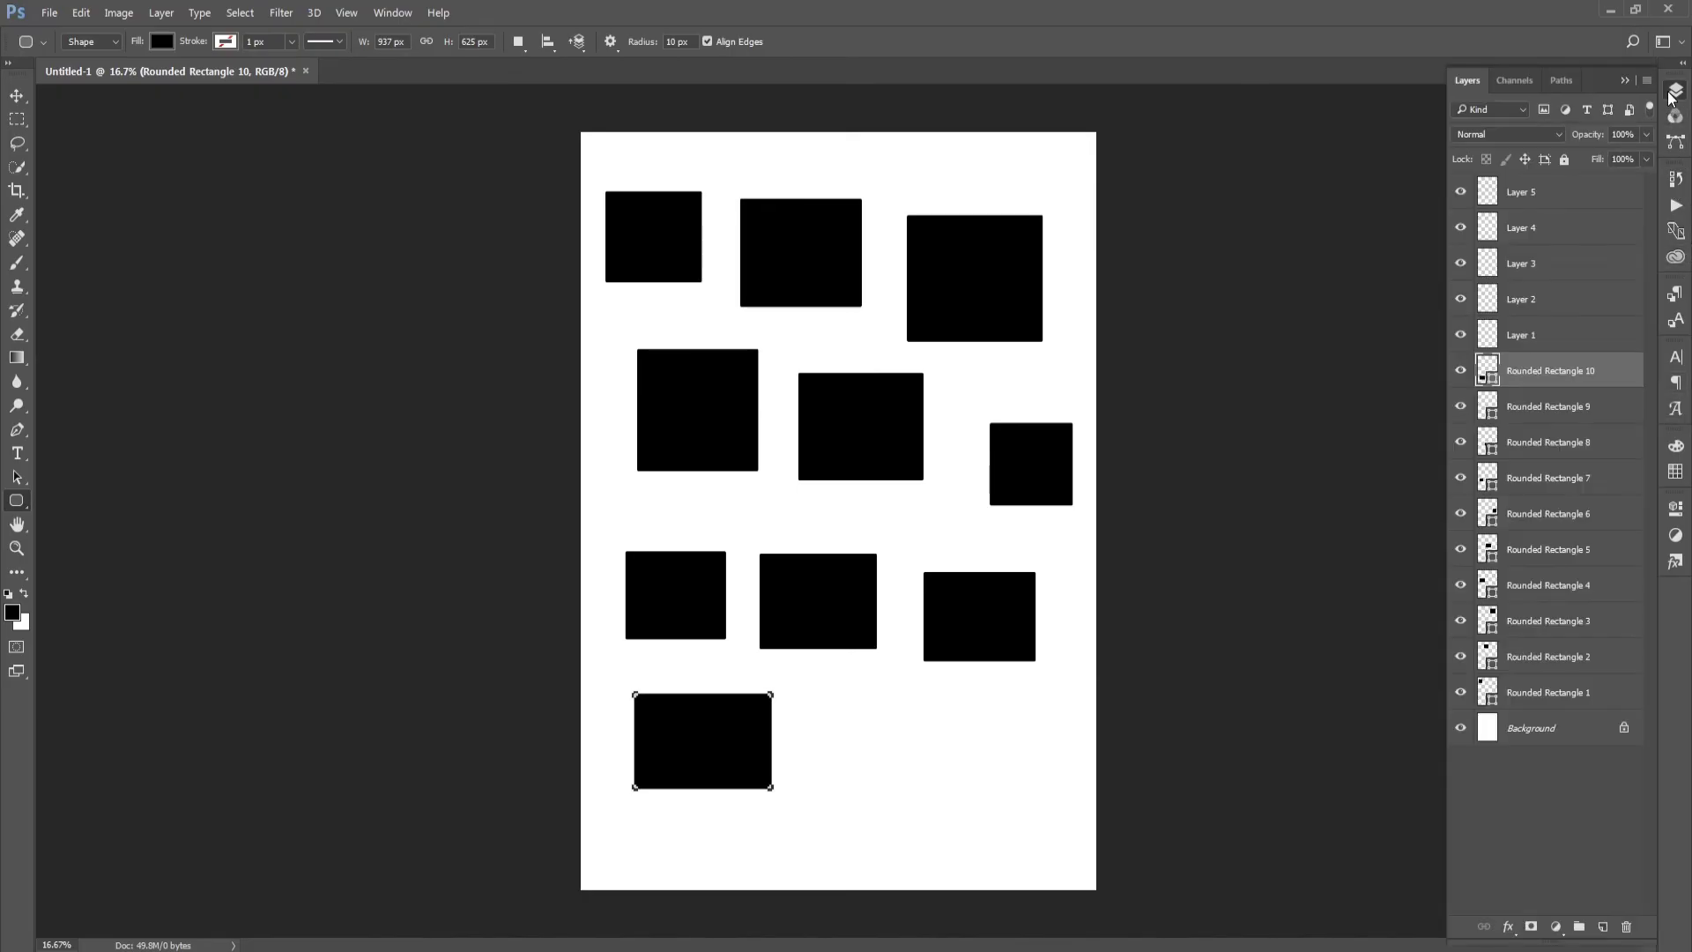
left_click(1534, 194)
left_click(1567, 339)
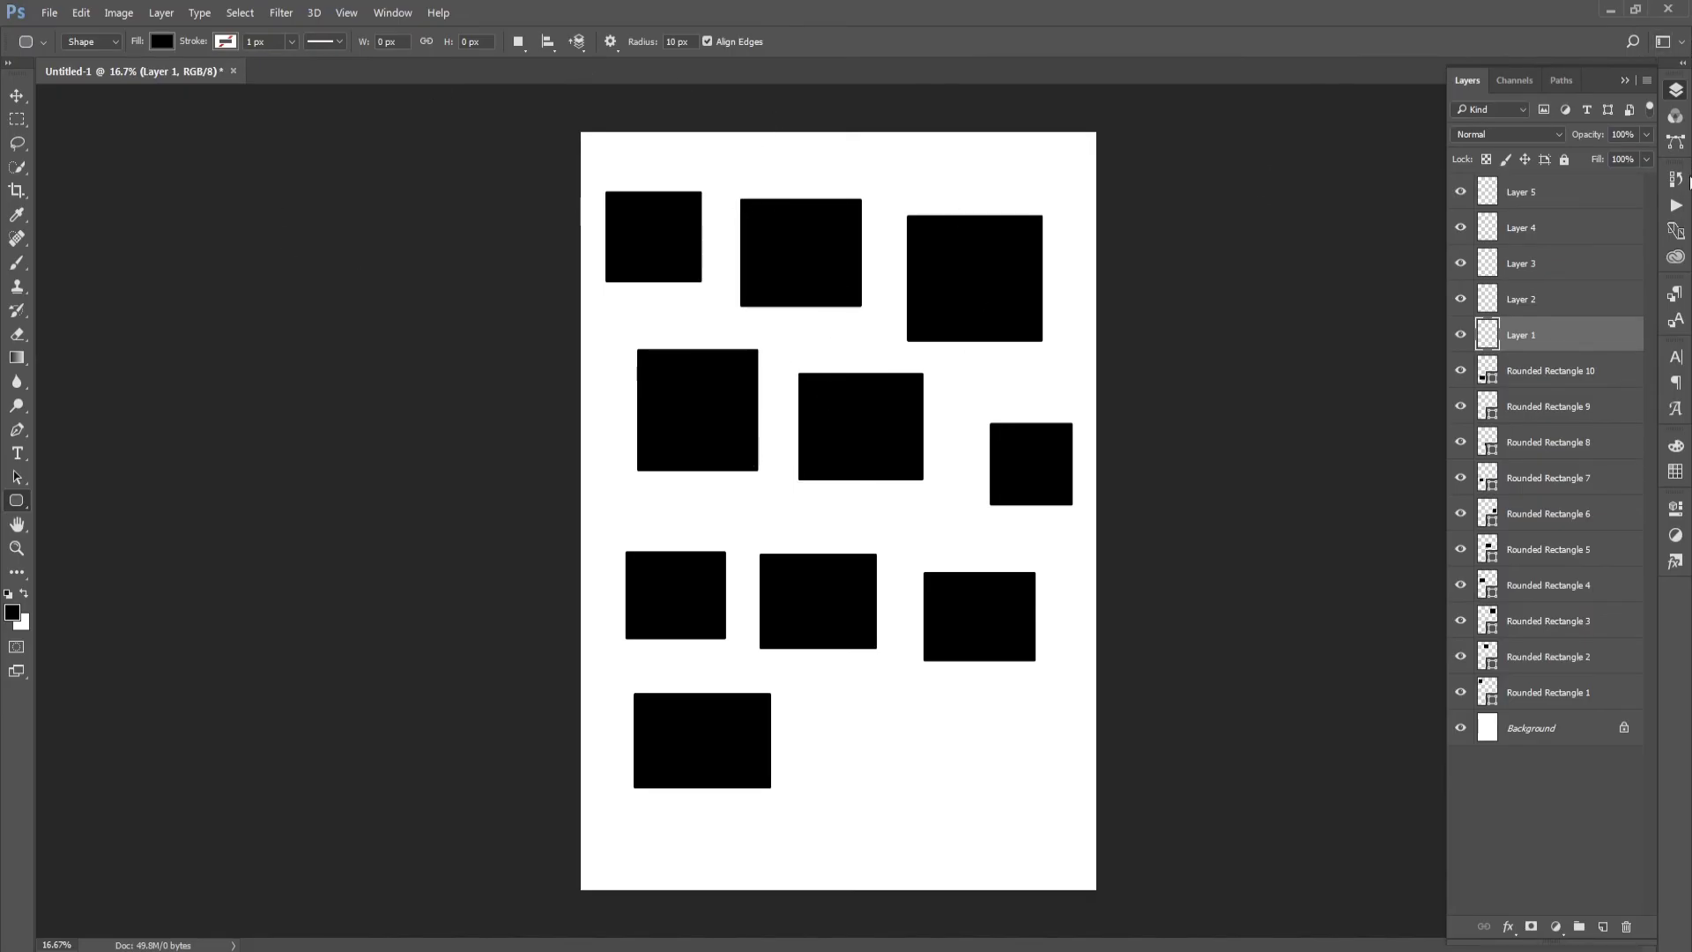
left_click(1675, 179)
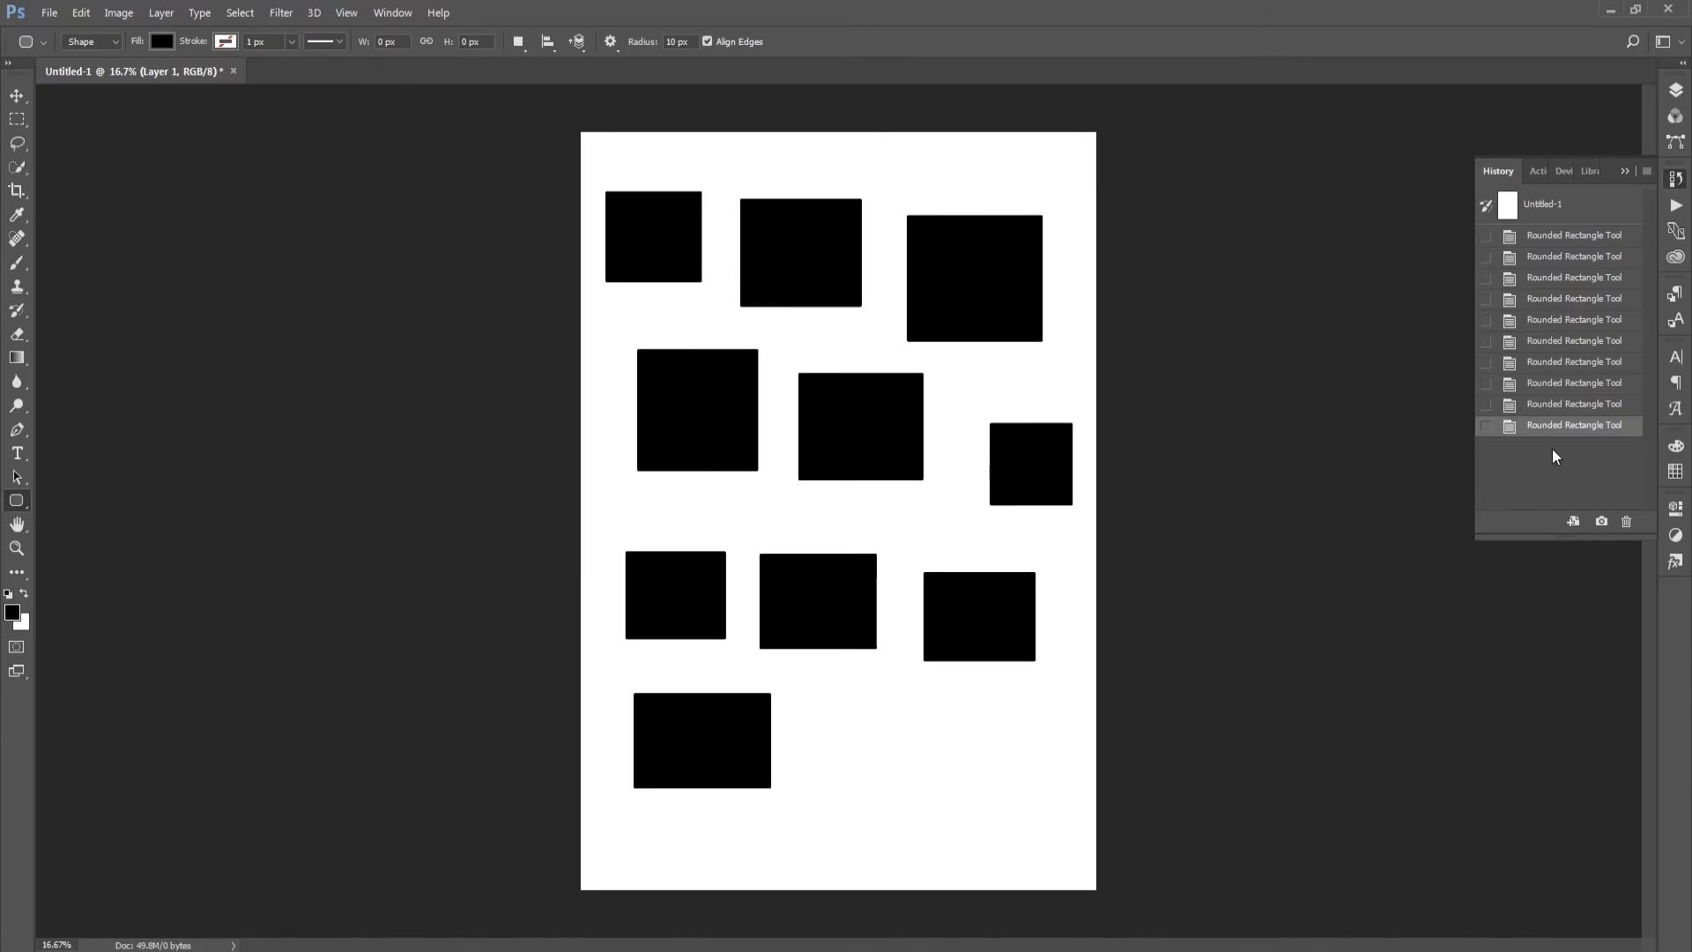
left_click(1576, 236)
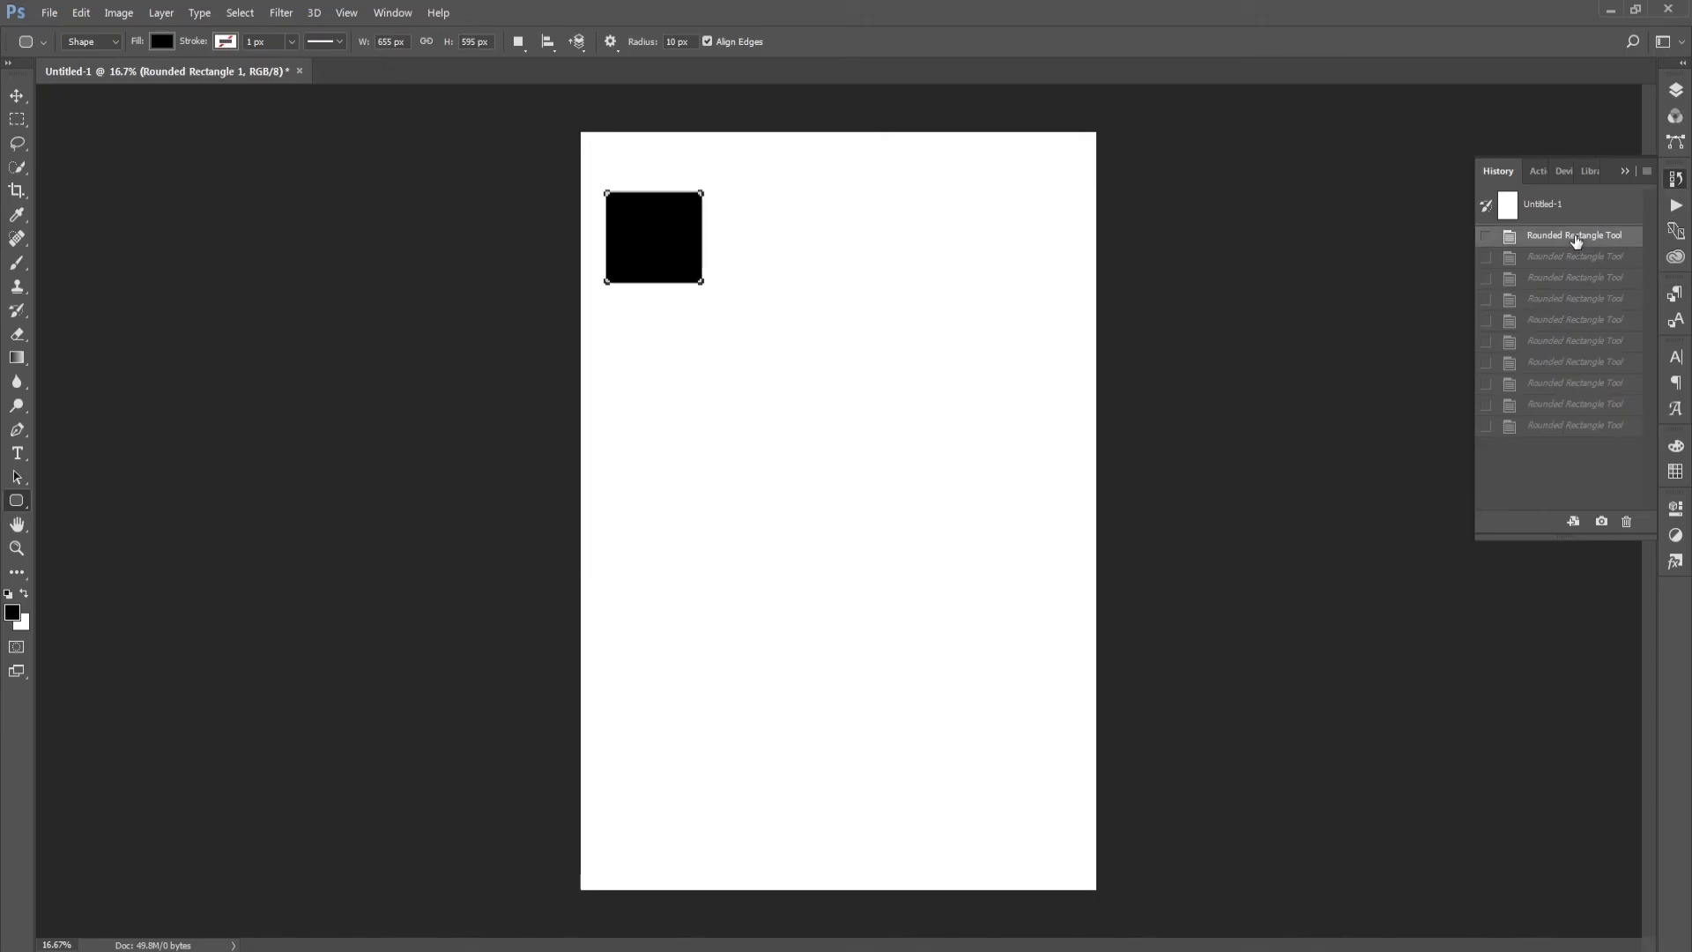
key("ctrl+alt+z")
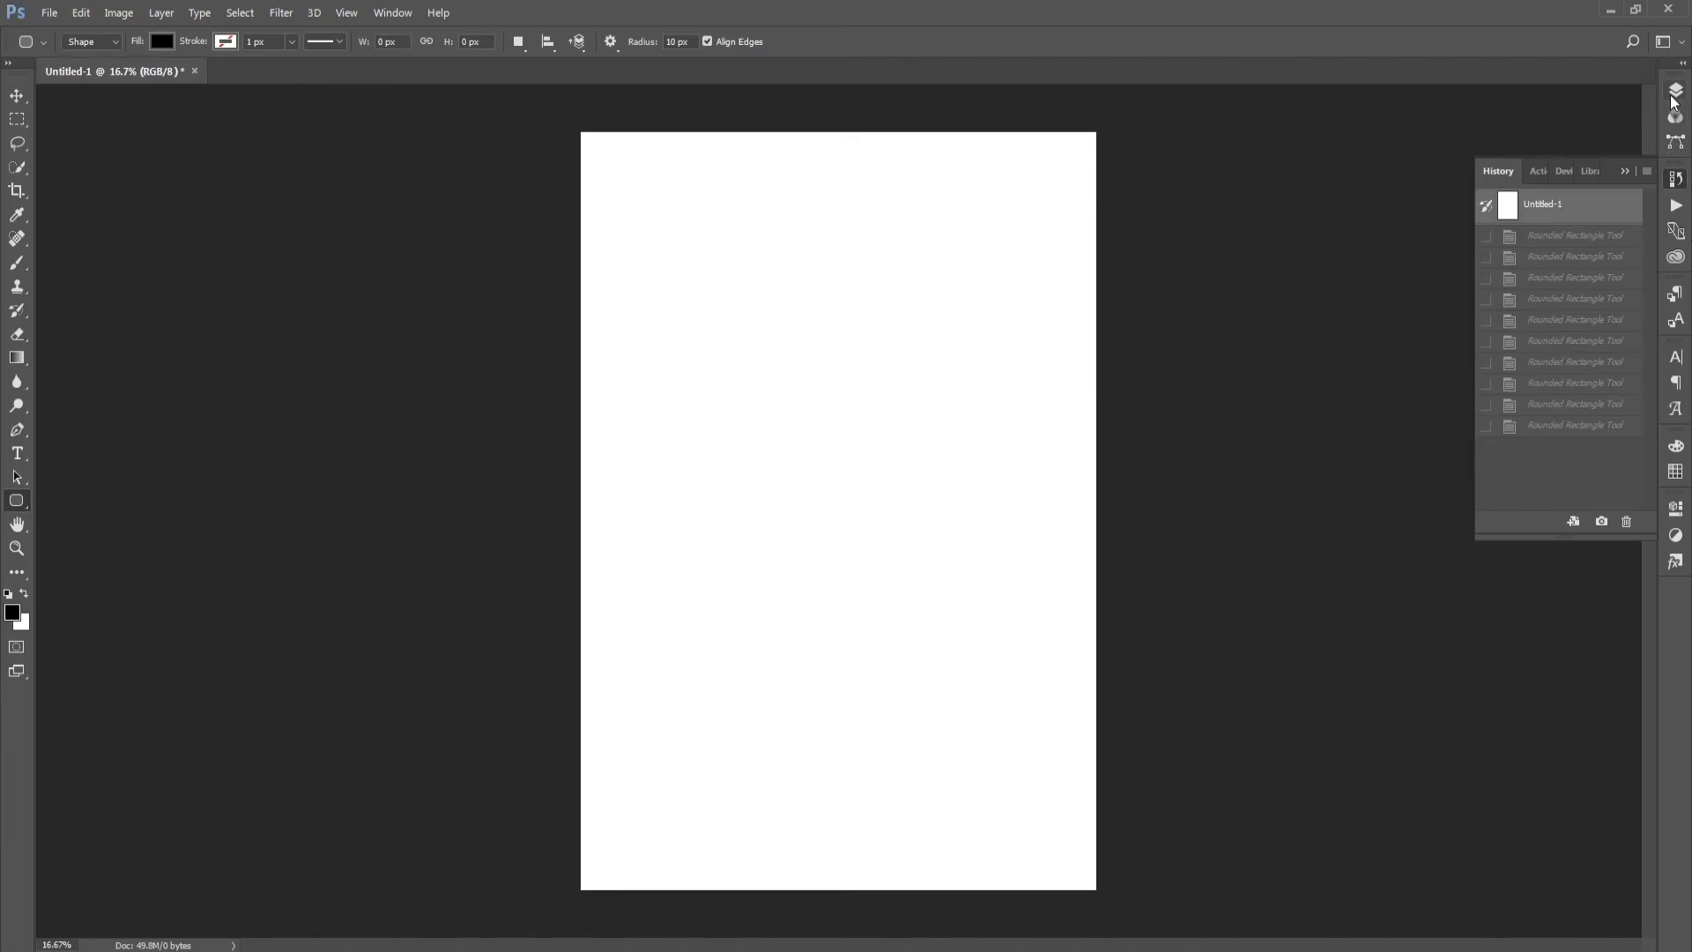
left_click(1557, 236)
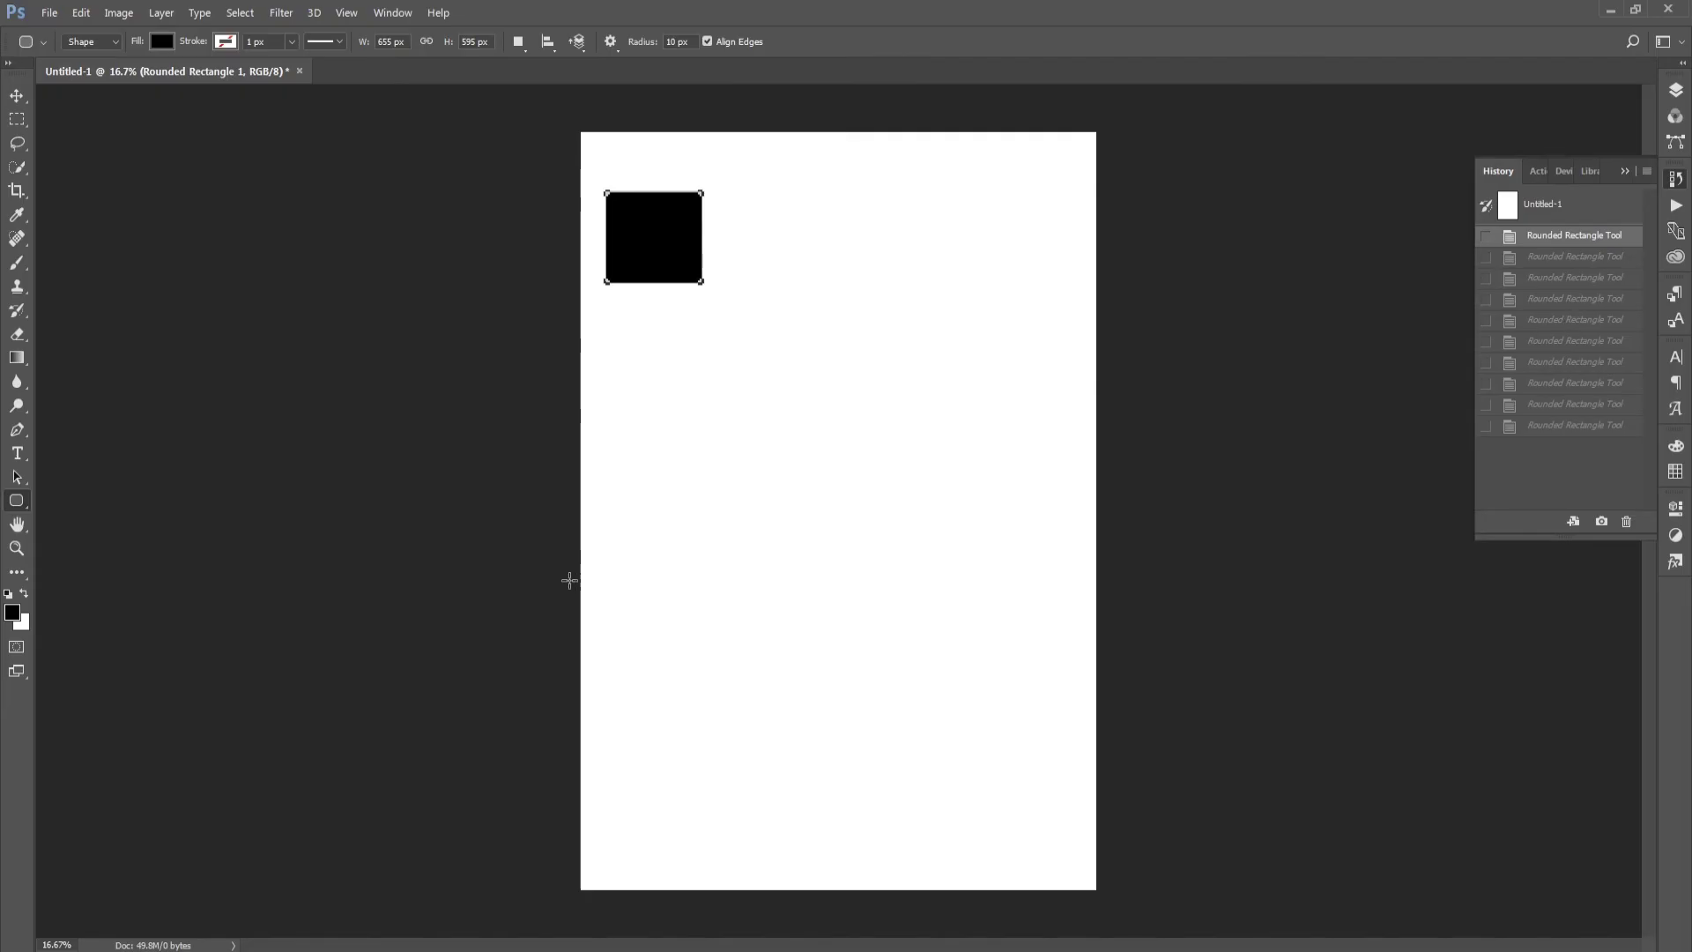
In Preferences, set History States to 50, then view the Scratch Disks drive list (C:\ to G:\)
key("i")
key("ctrl+k")
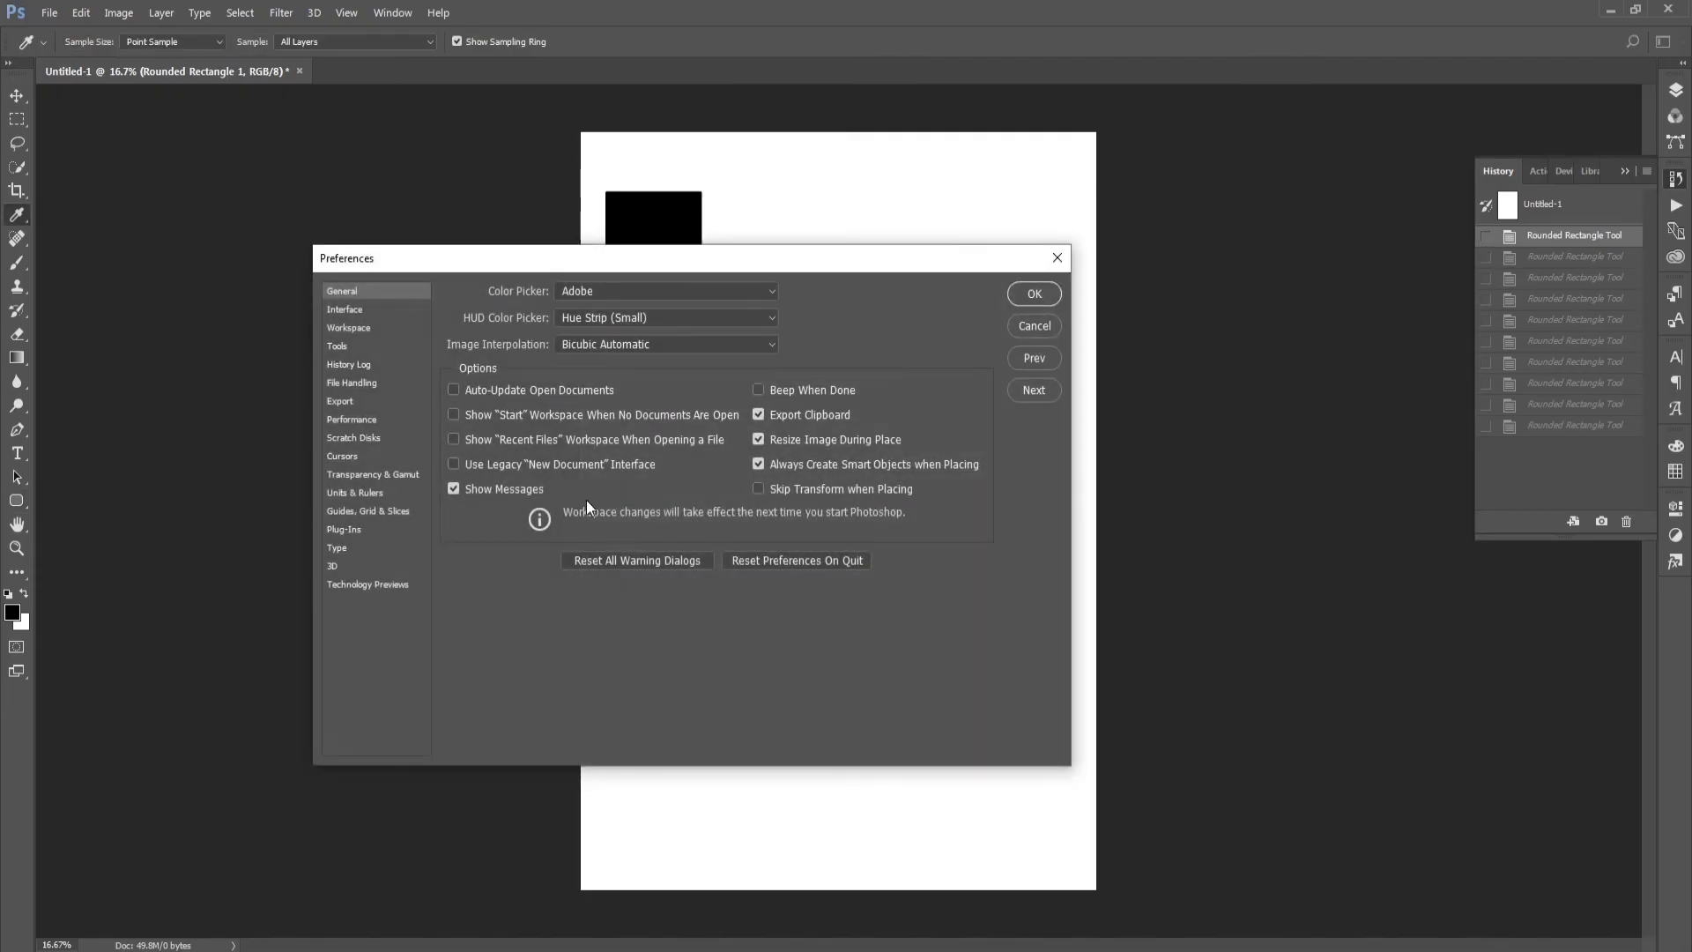
left_click(370, 420)
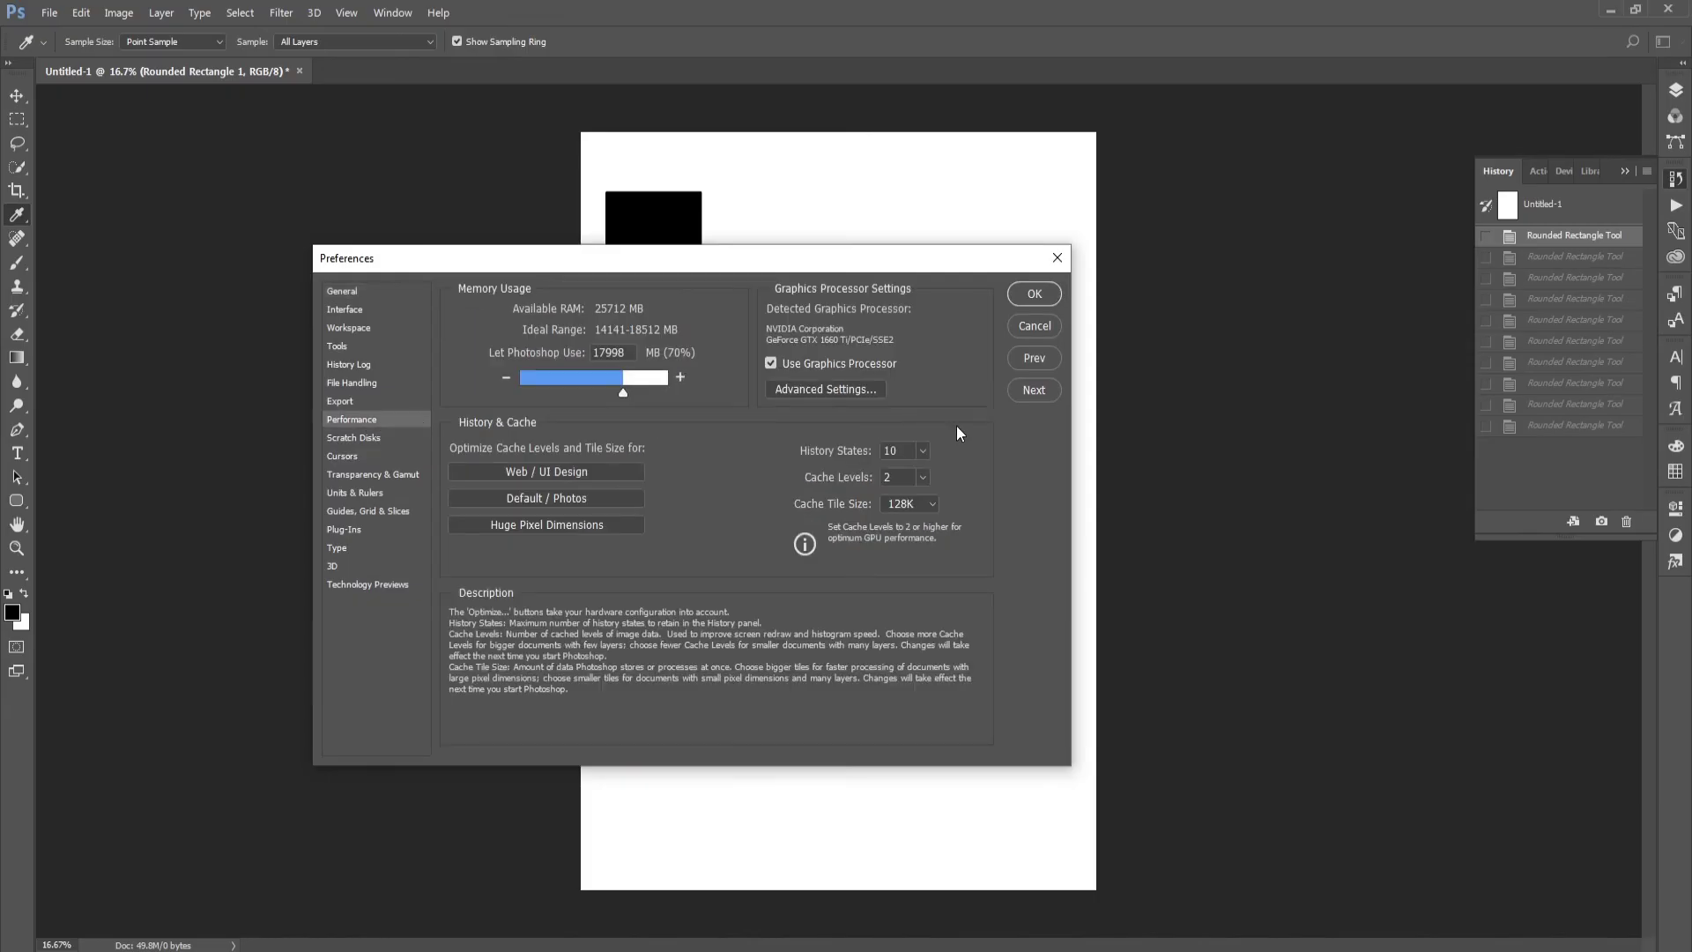
double_click(904, 453)
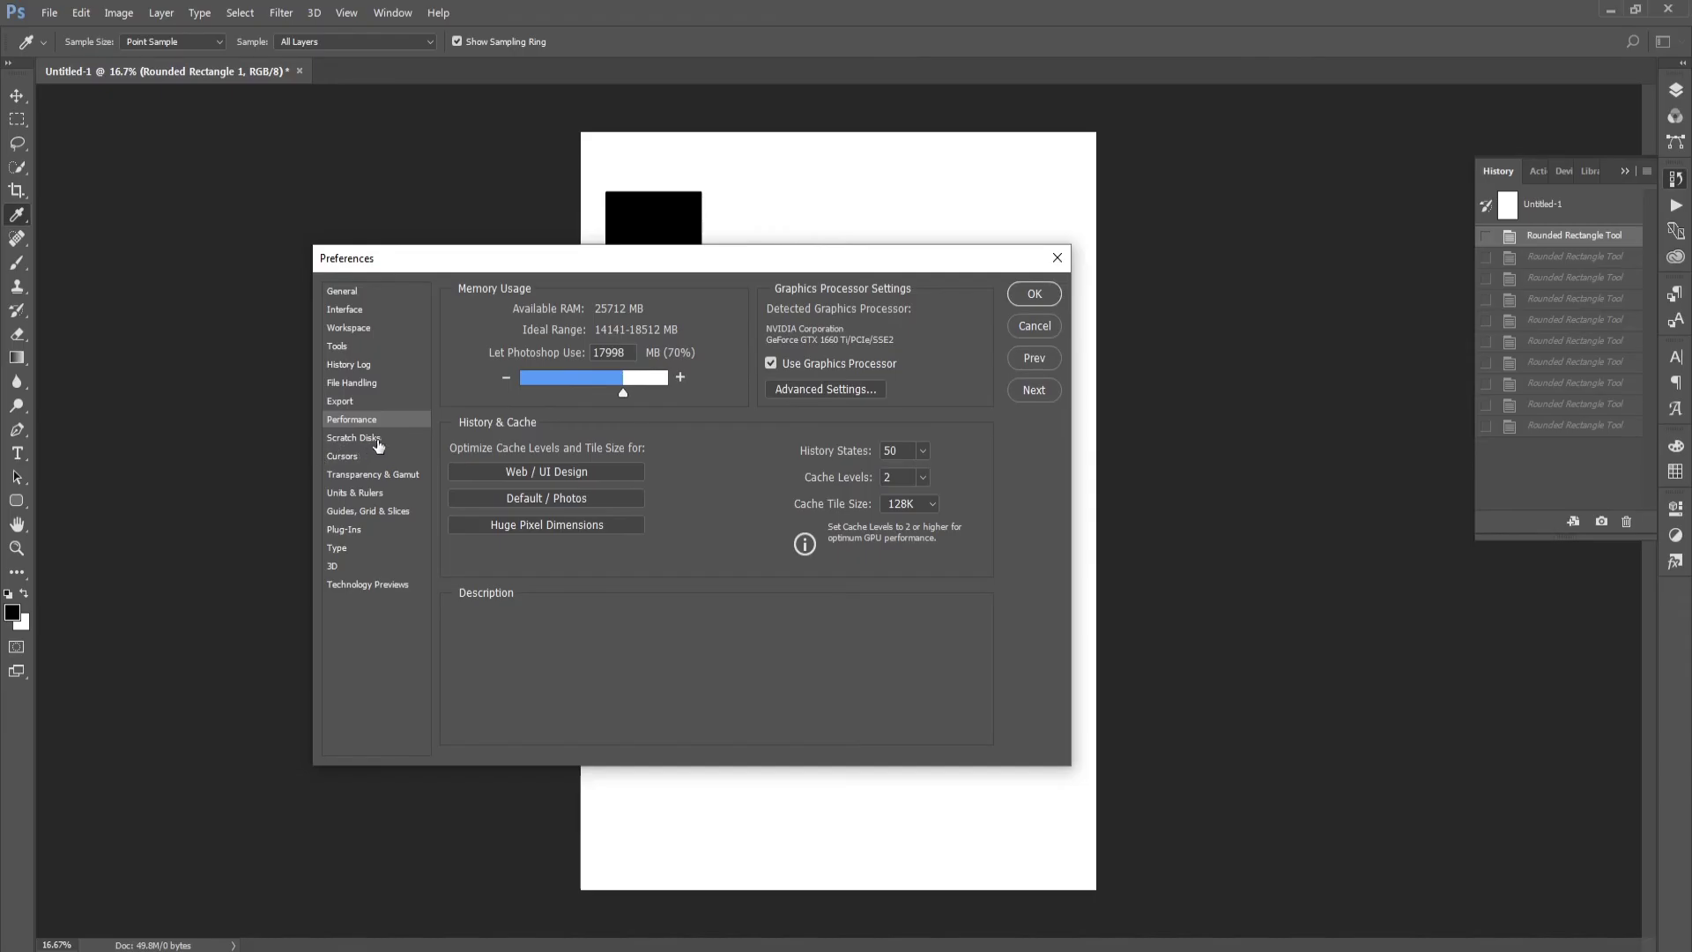
left_click(370, 439)
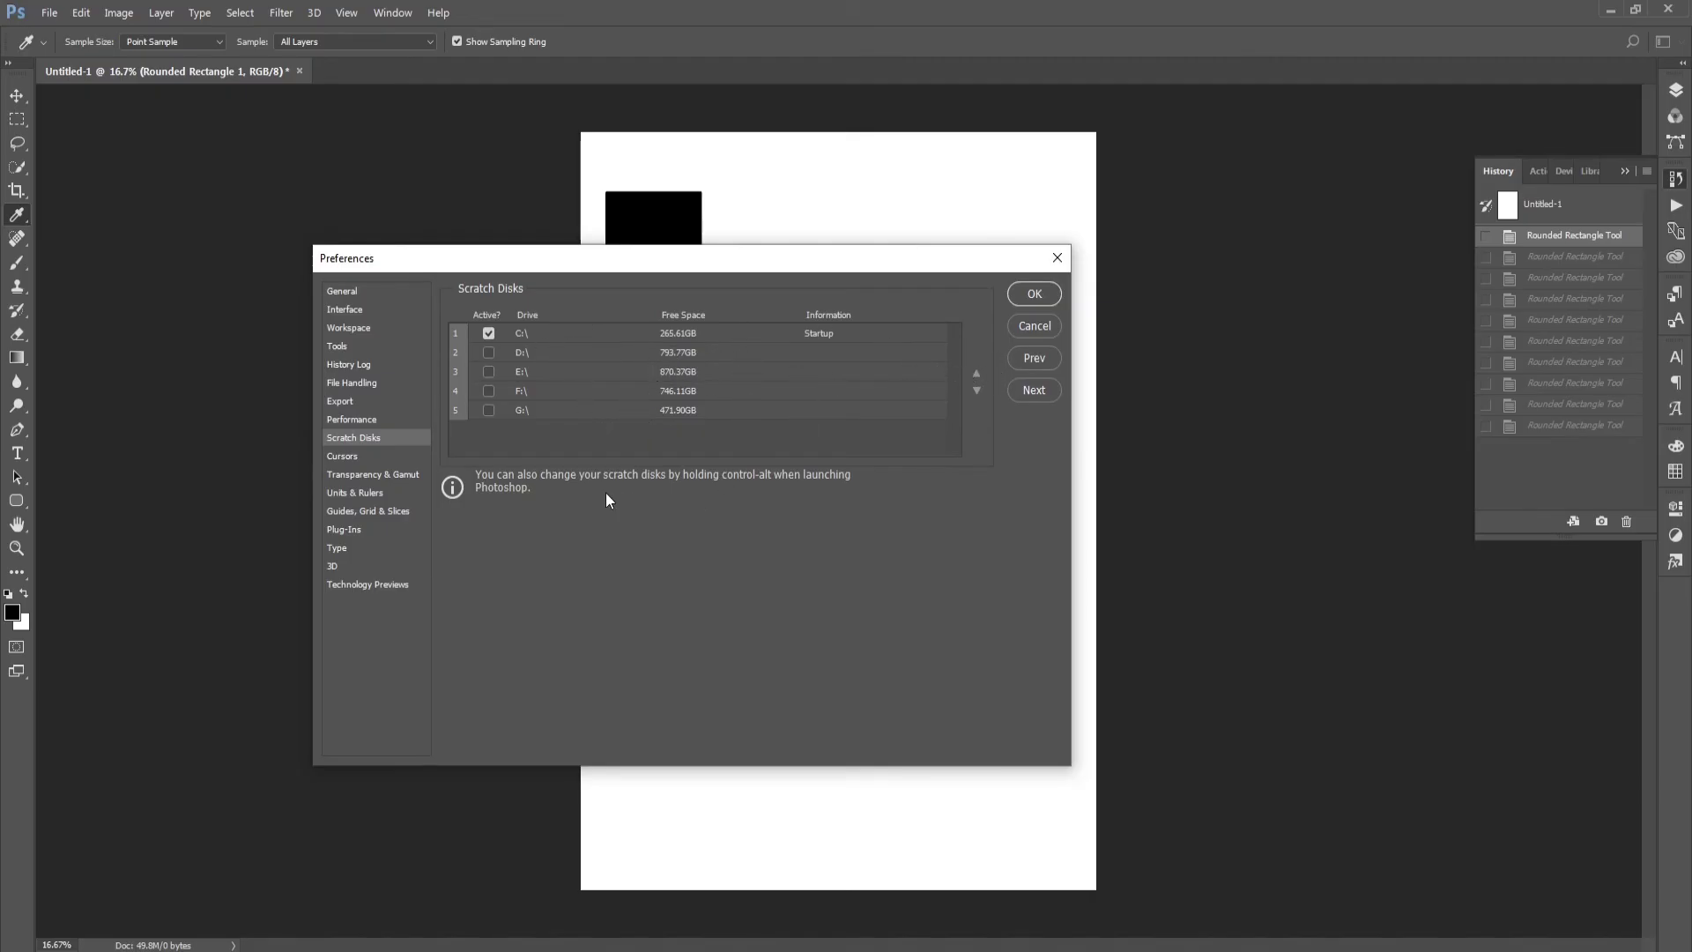
Browse the Cursors, Transparency & Gamut, Units & Rulers, Guides, Plug-Ins, 3D and Technology Previews preference pages
left_click(350, 458)
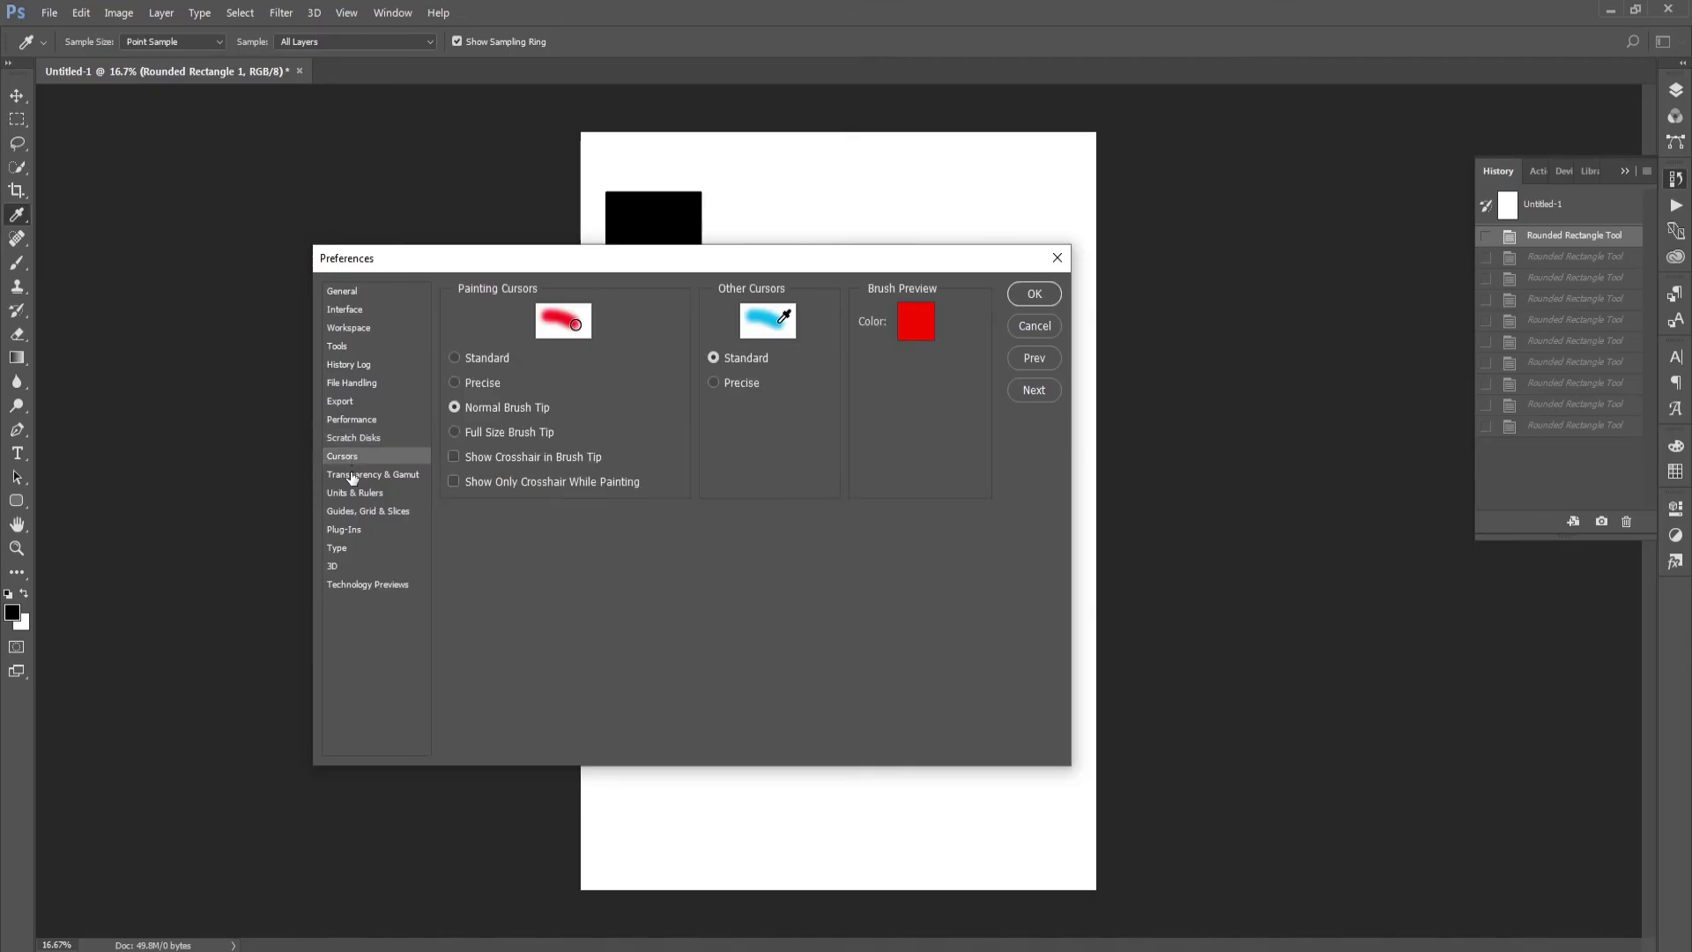
left_click(381, 477)
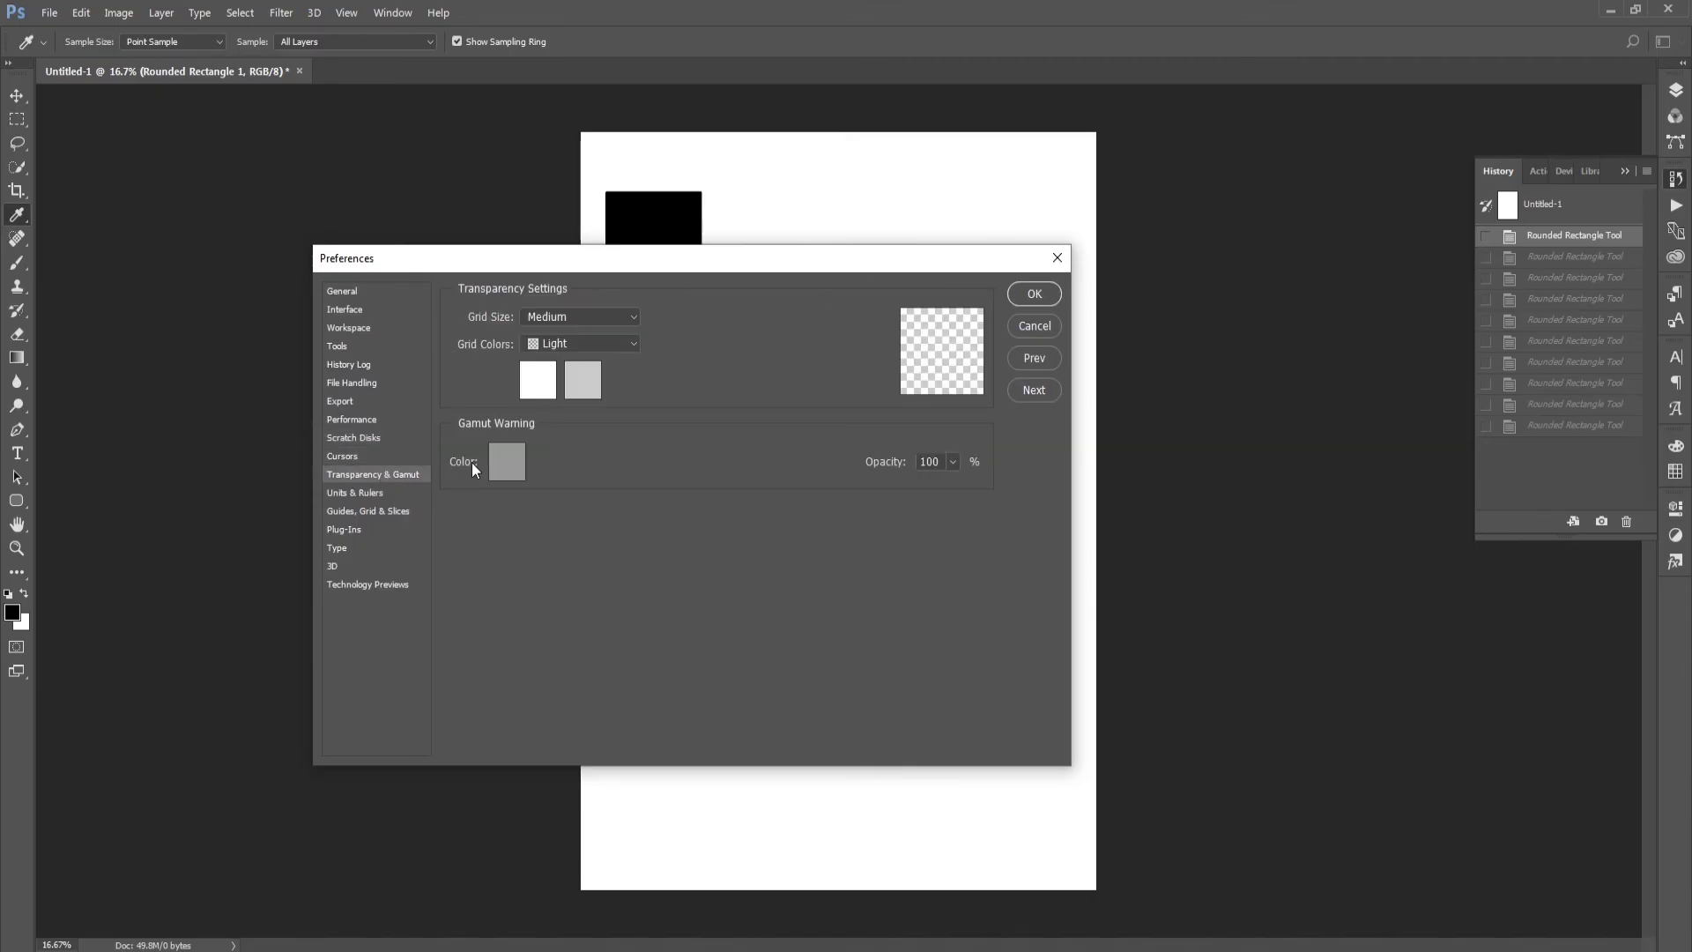
left_click(352, 494)
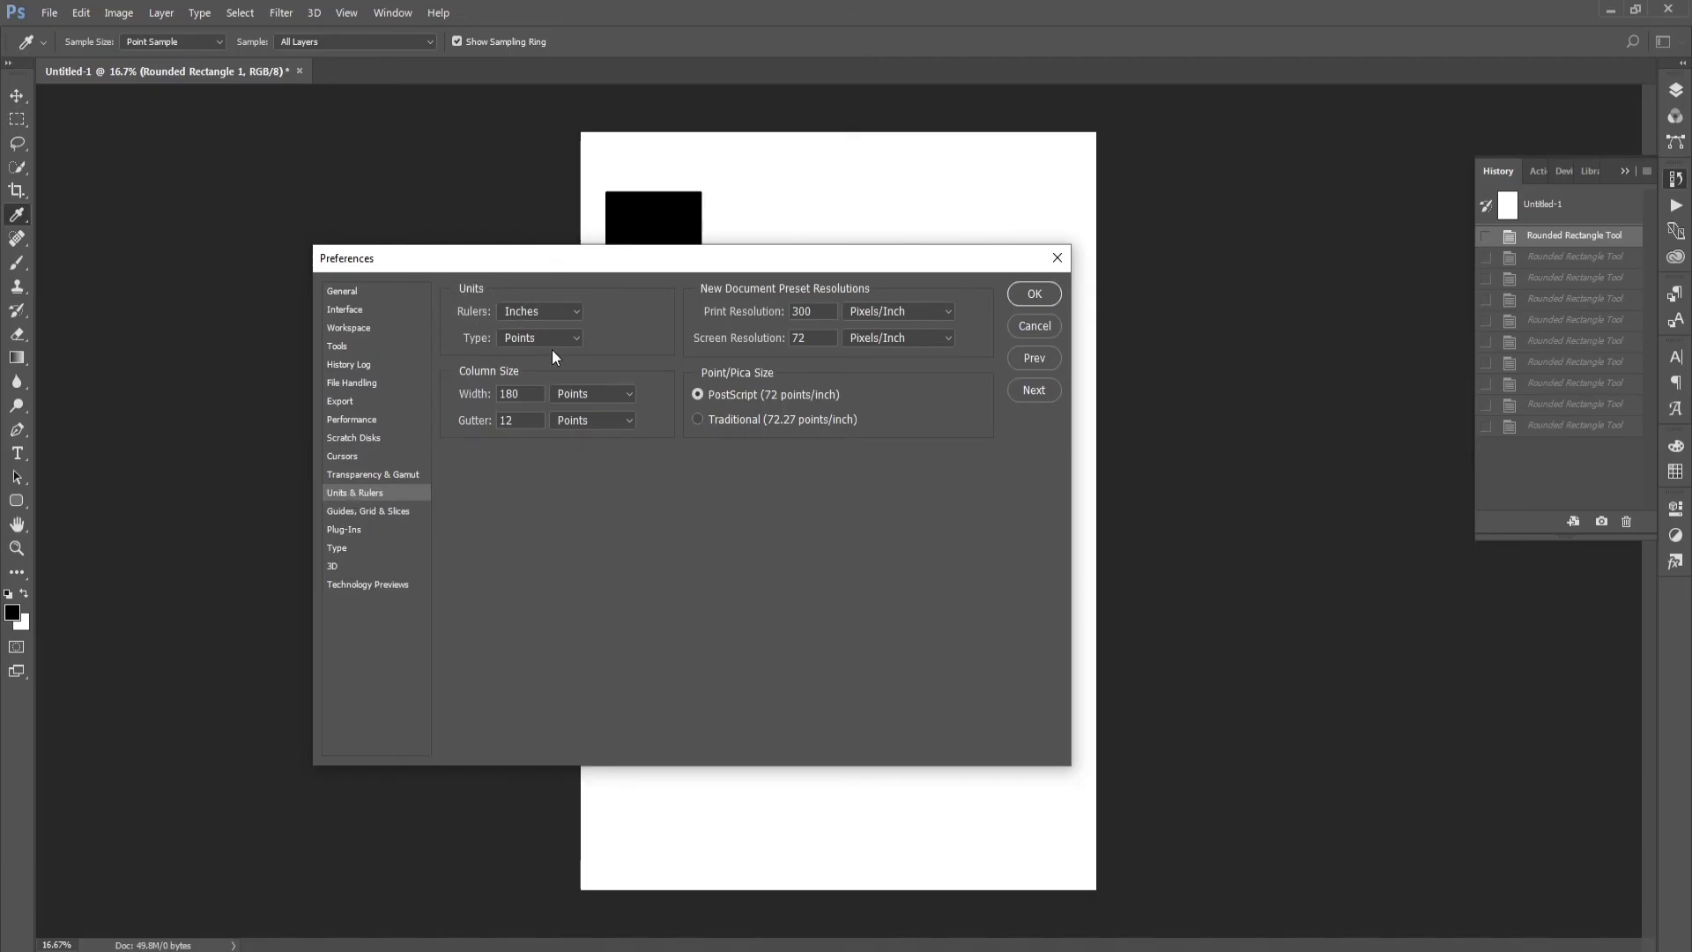
left_click(369, 513)
left_click(352, 531)
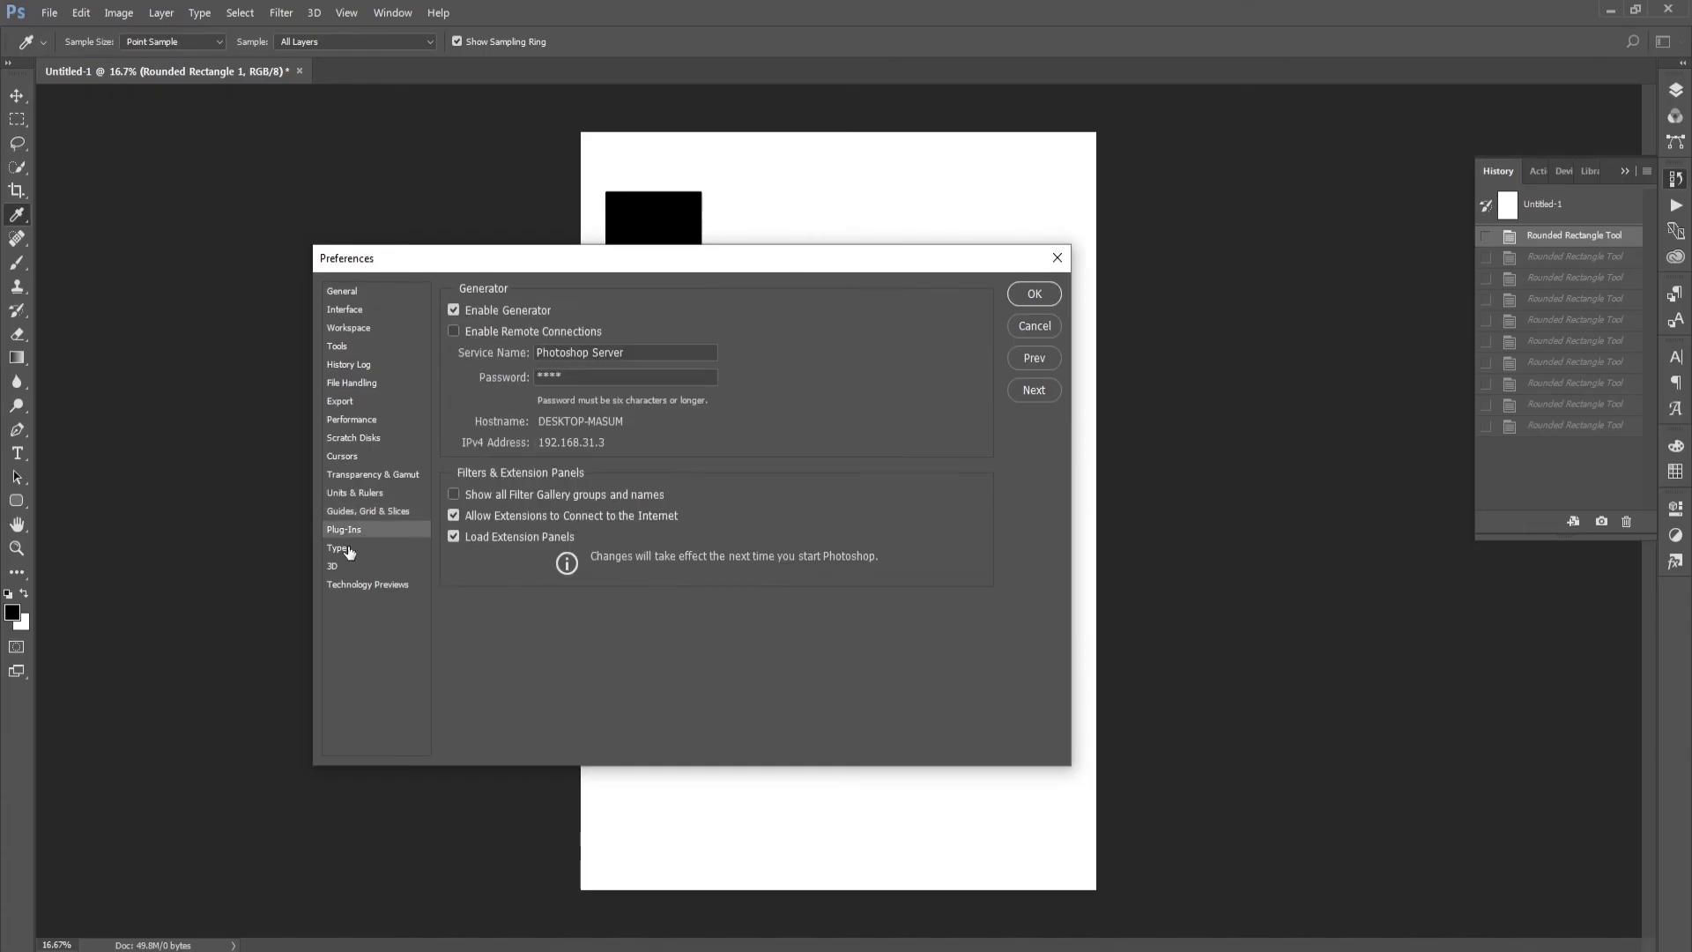
left_click(335, 566)
left_click(343, 585)
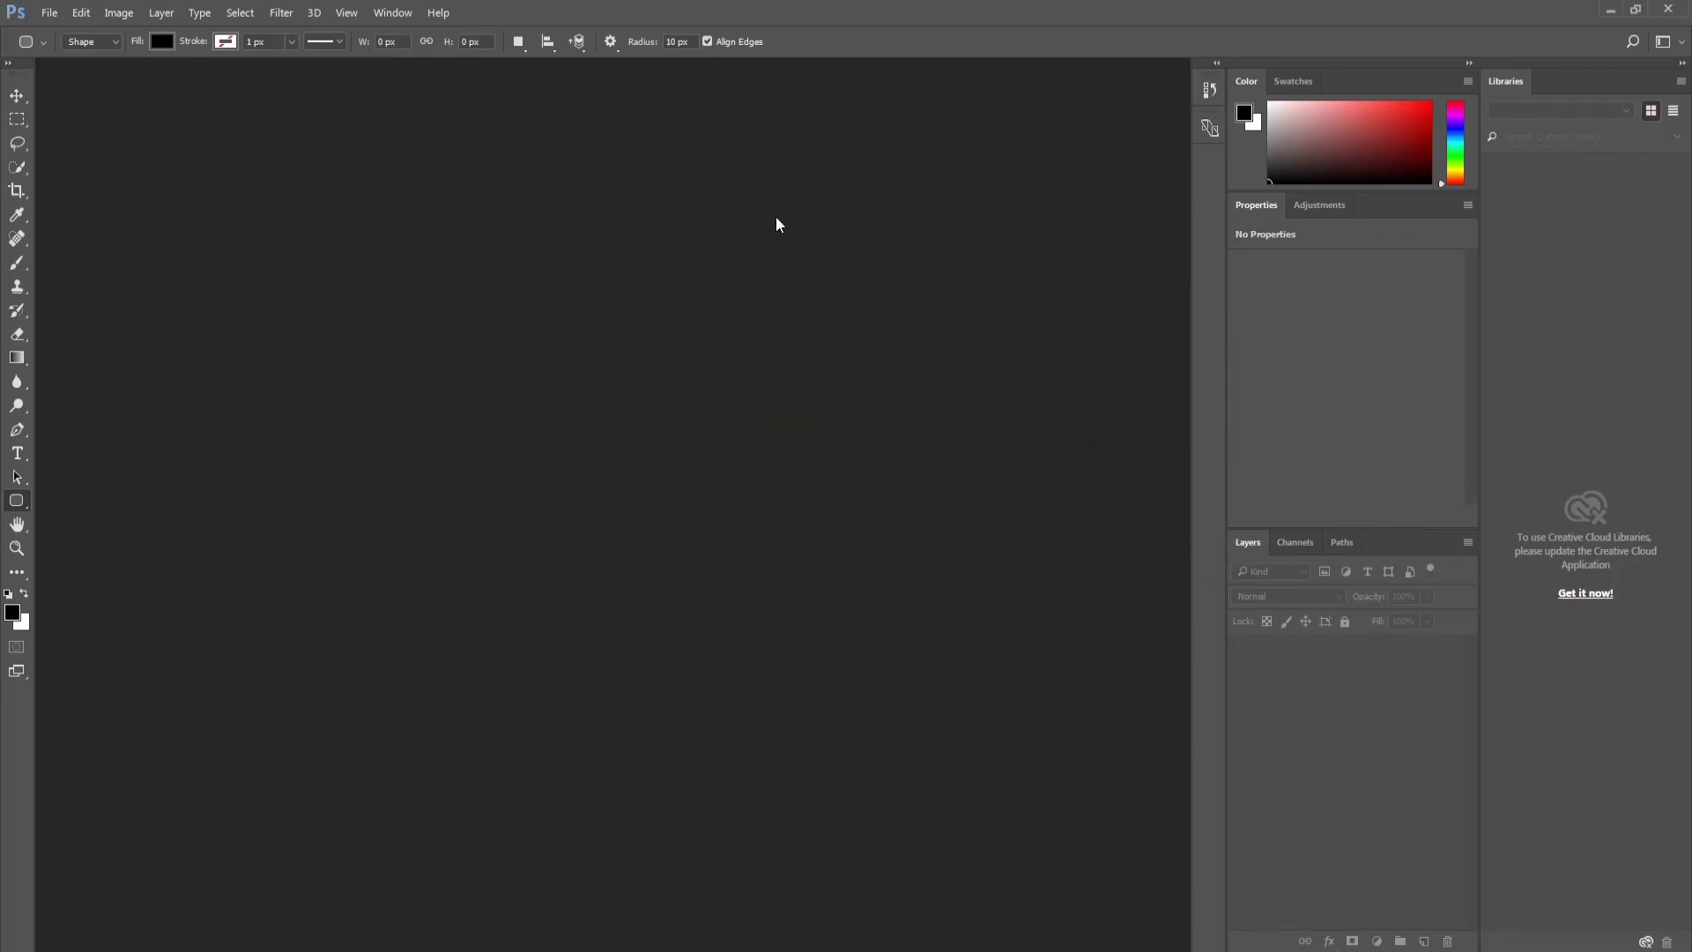
left_click(394, 14)
mouse_move(410, 50)
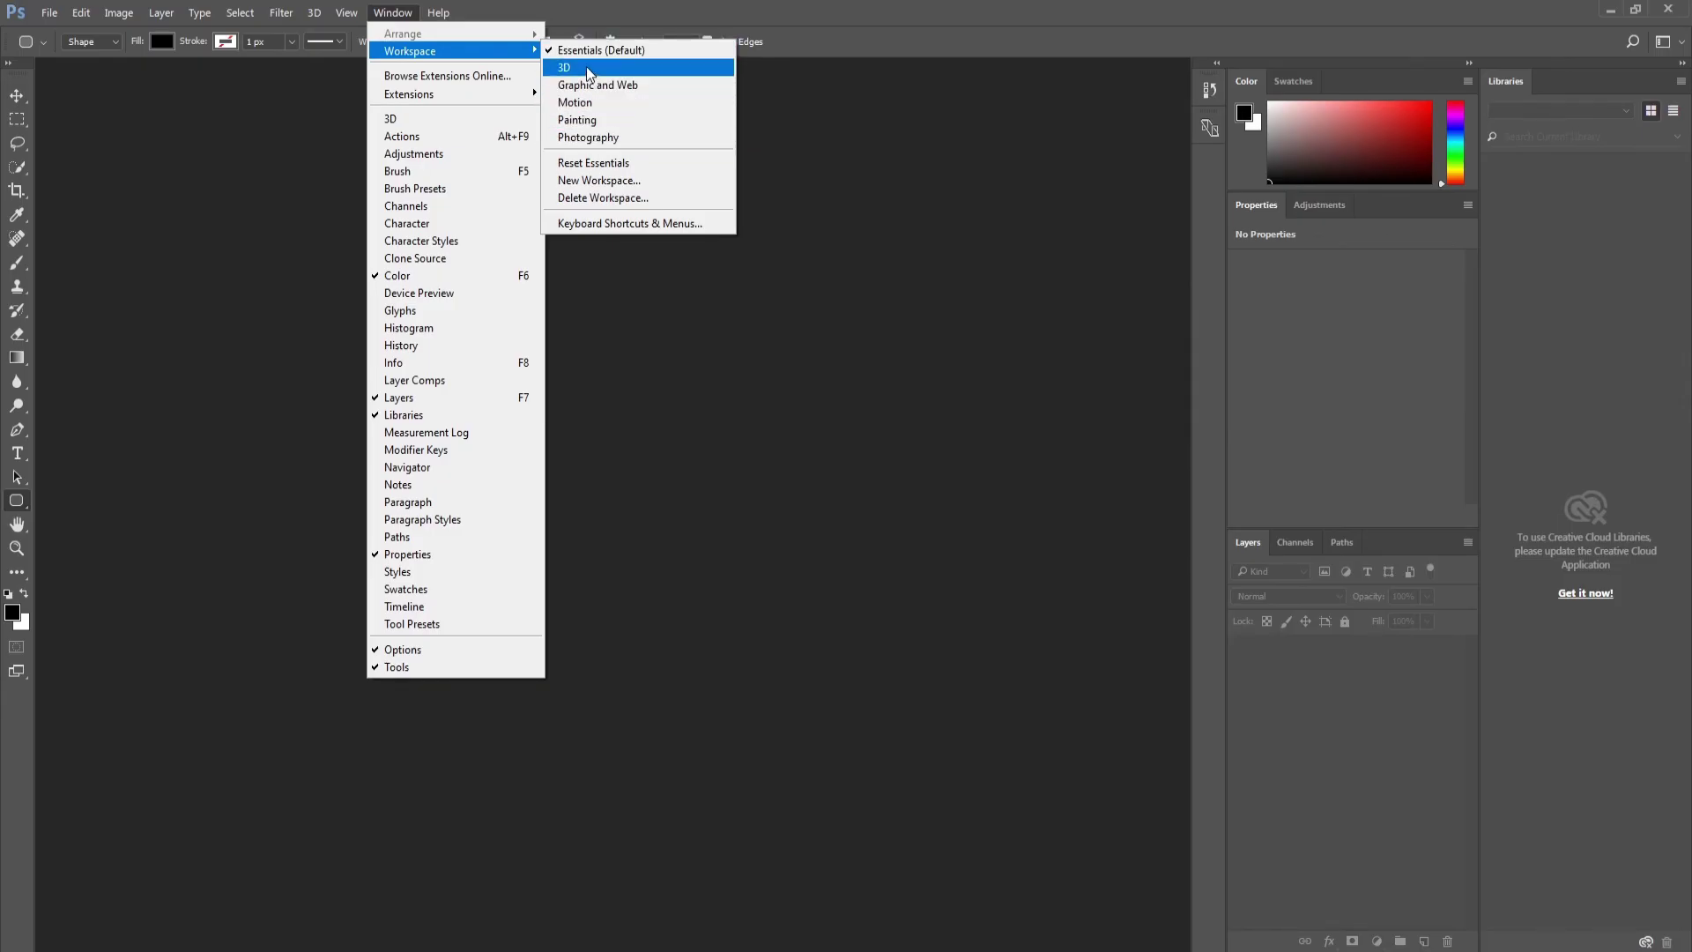
left_click(1681, 63)
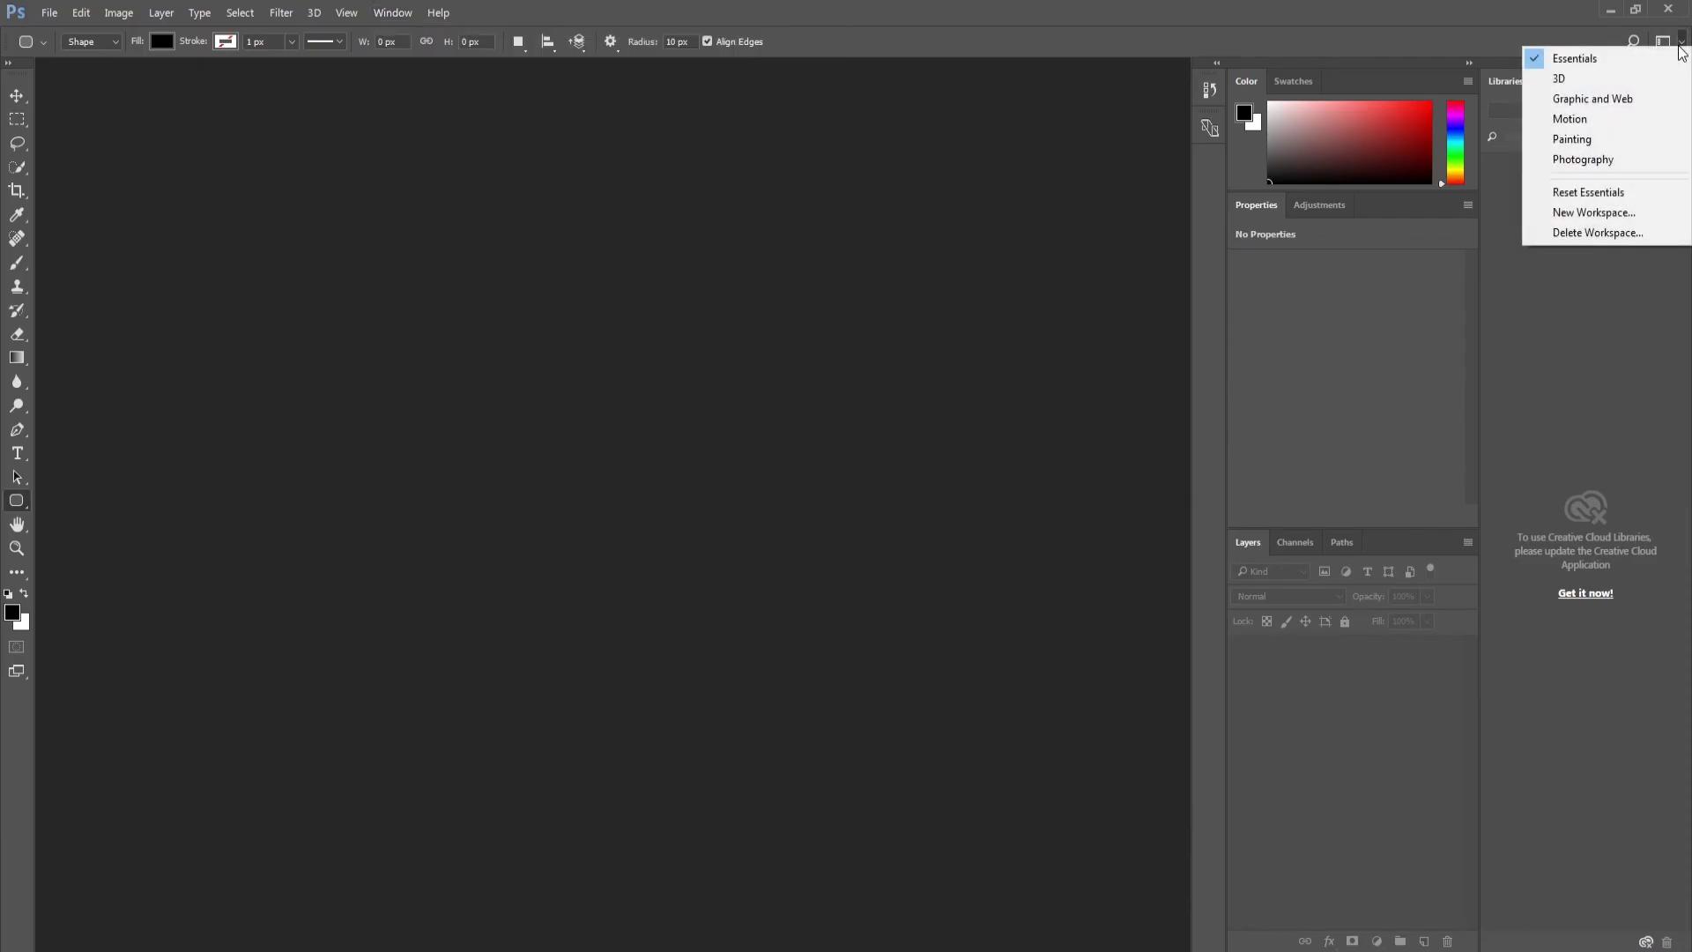
left_click(1681, 51)
left_click(1663, 46)
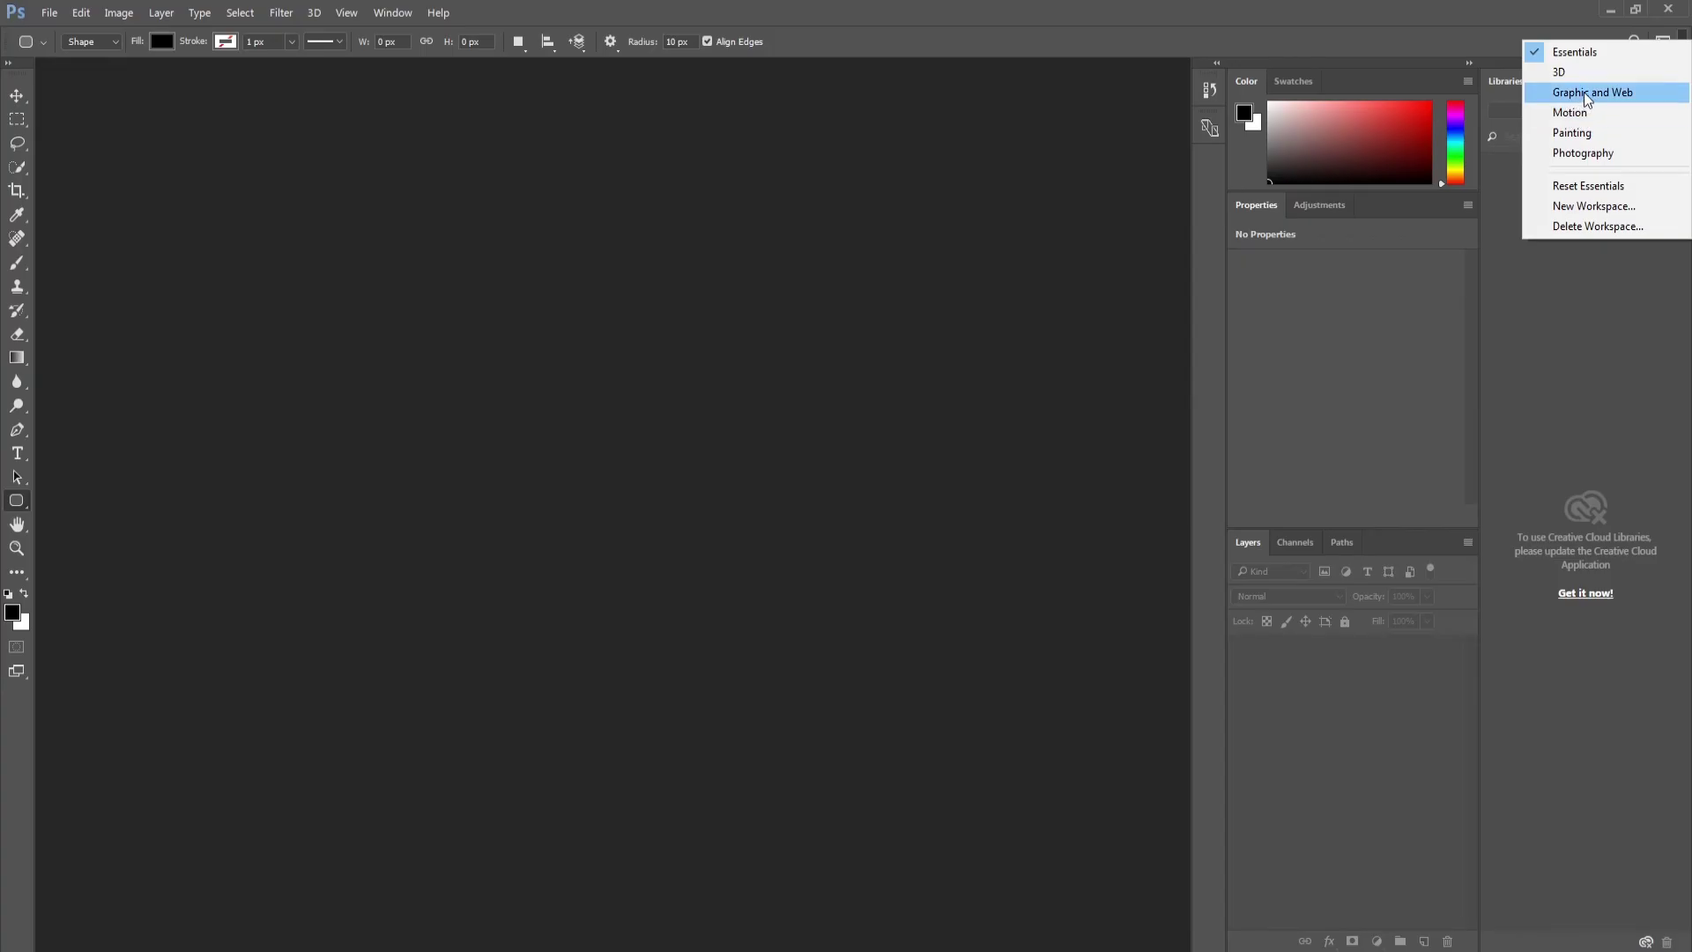
left_click(1582, 93)
left_click(1679, 43)
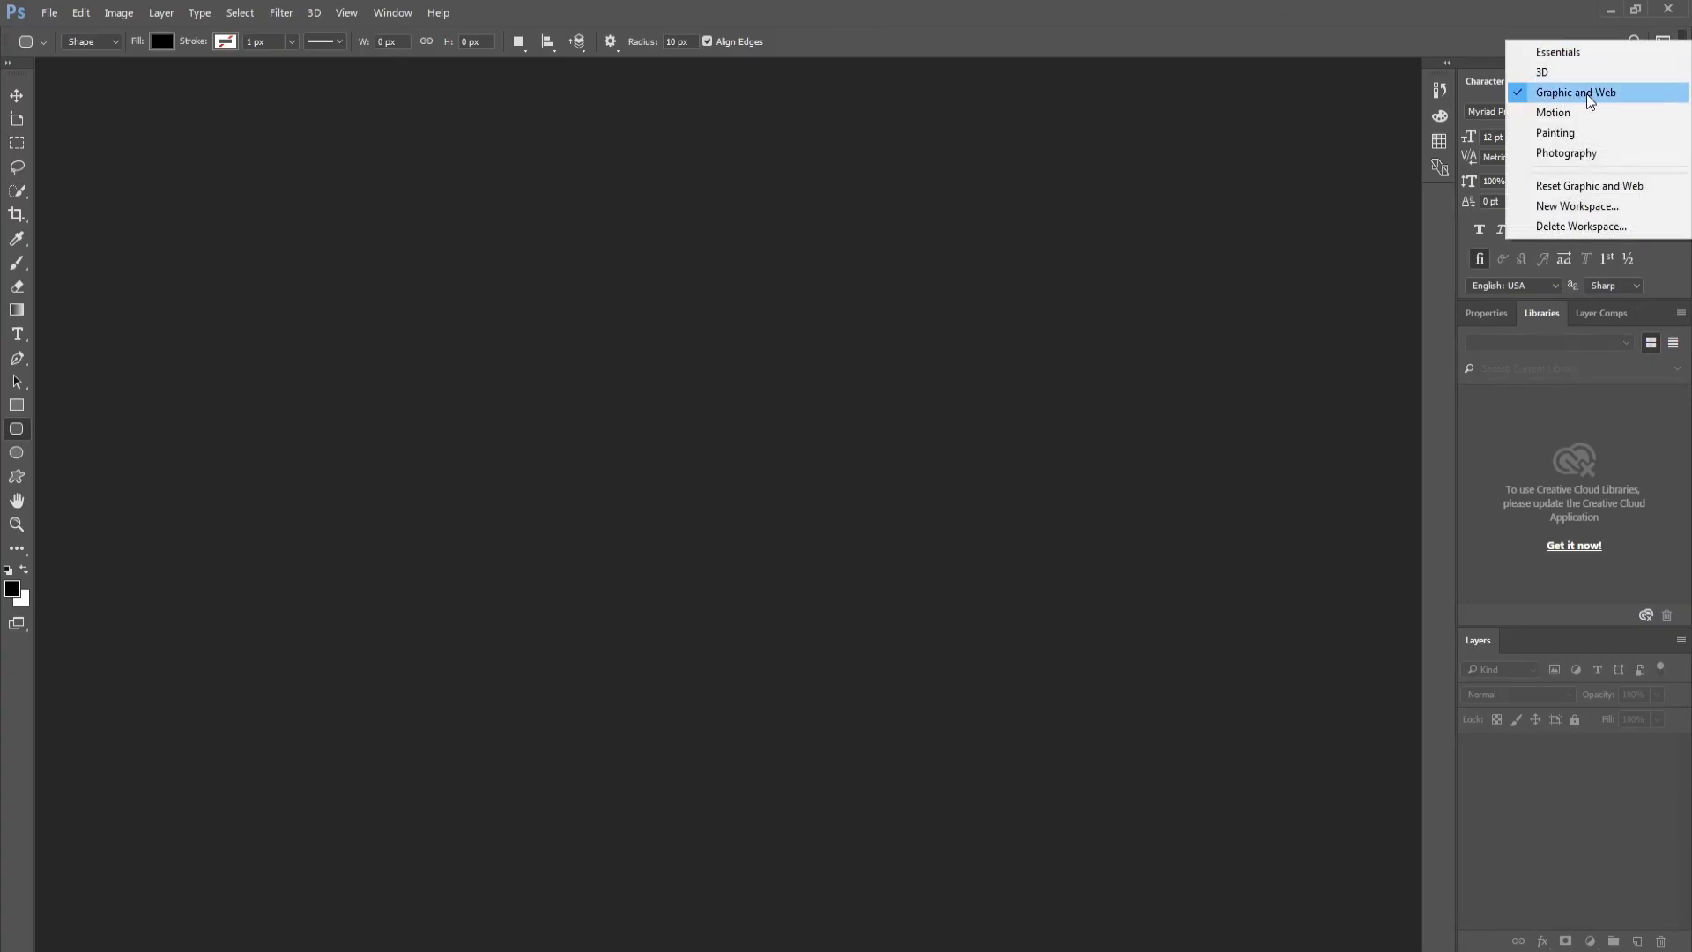
left_click(1557, 71)
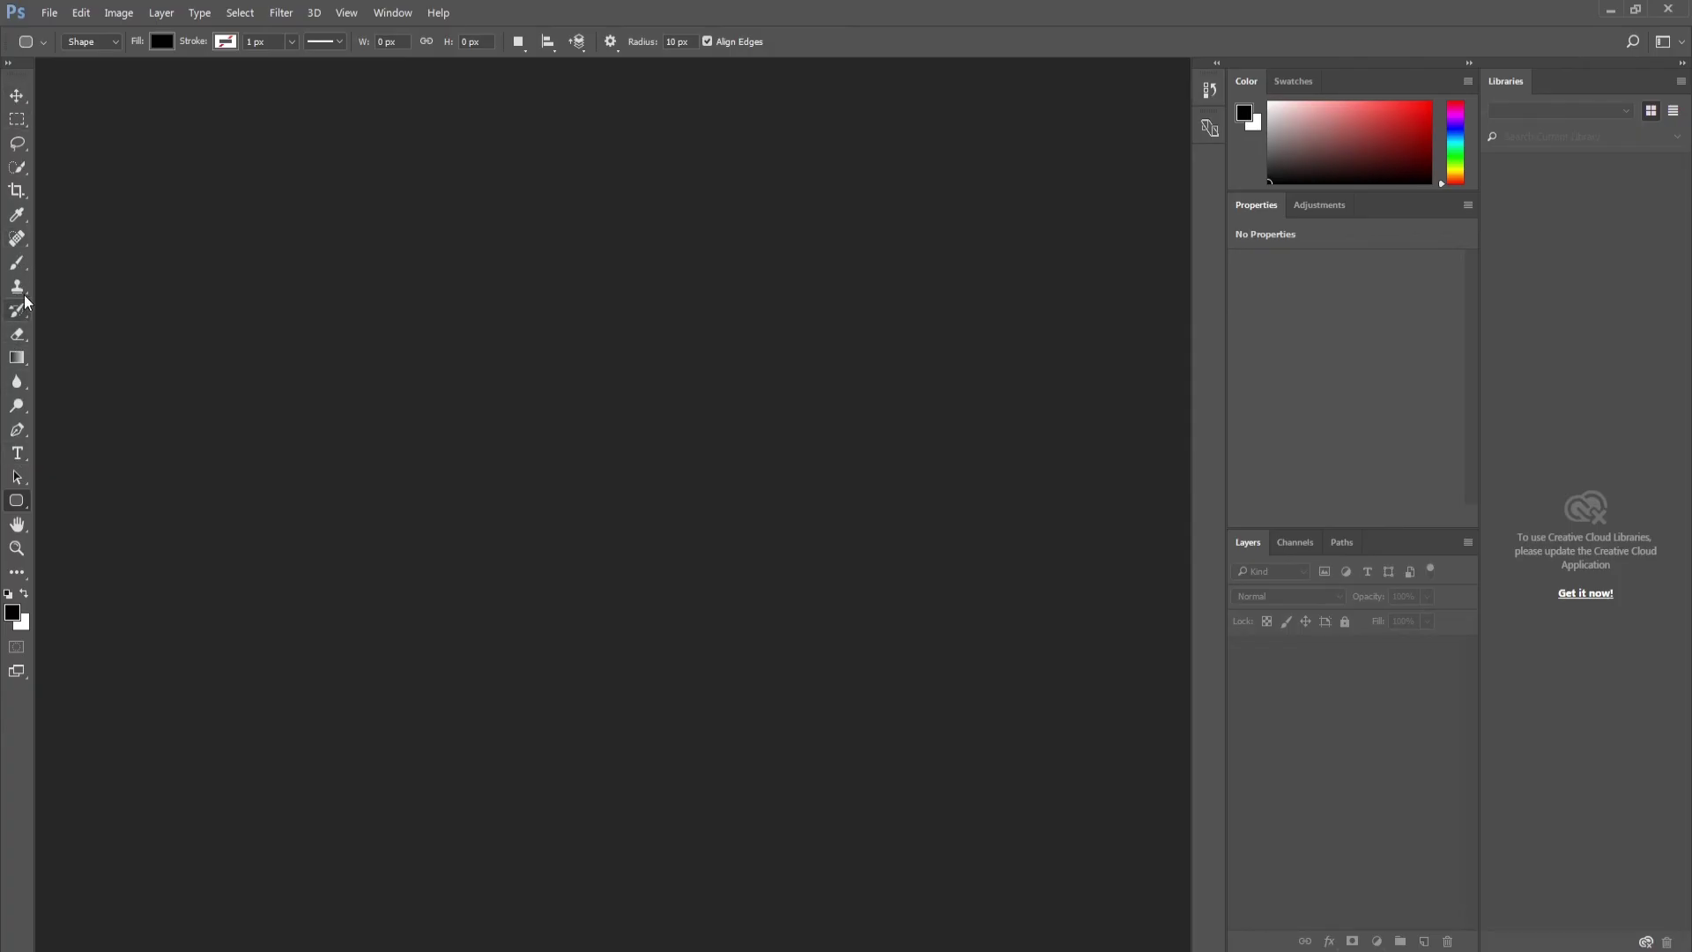
left_click(10, 63)
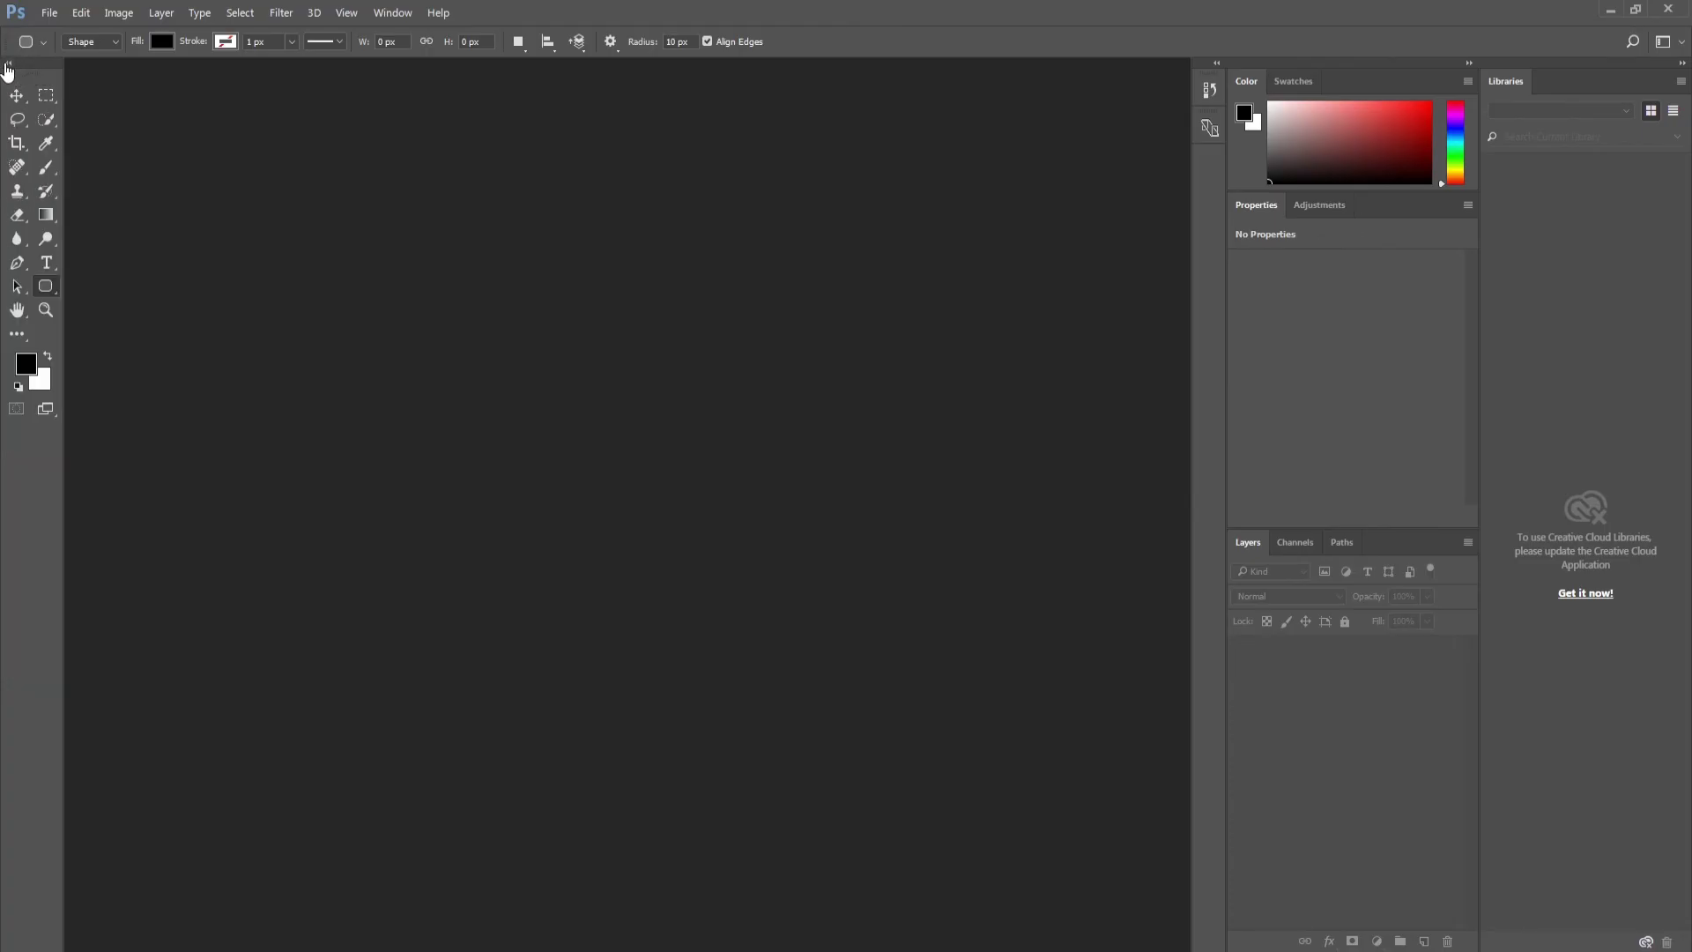
left_click(9, 65)
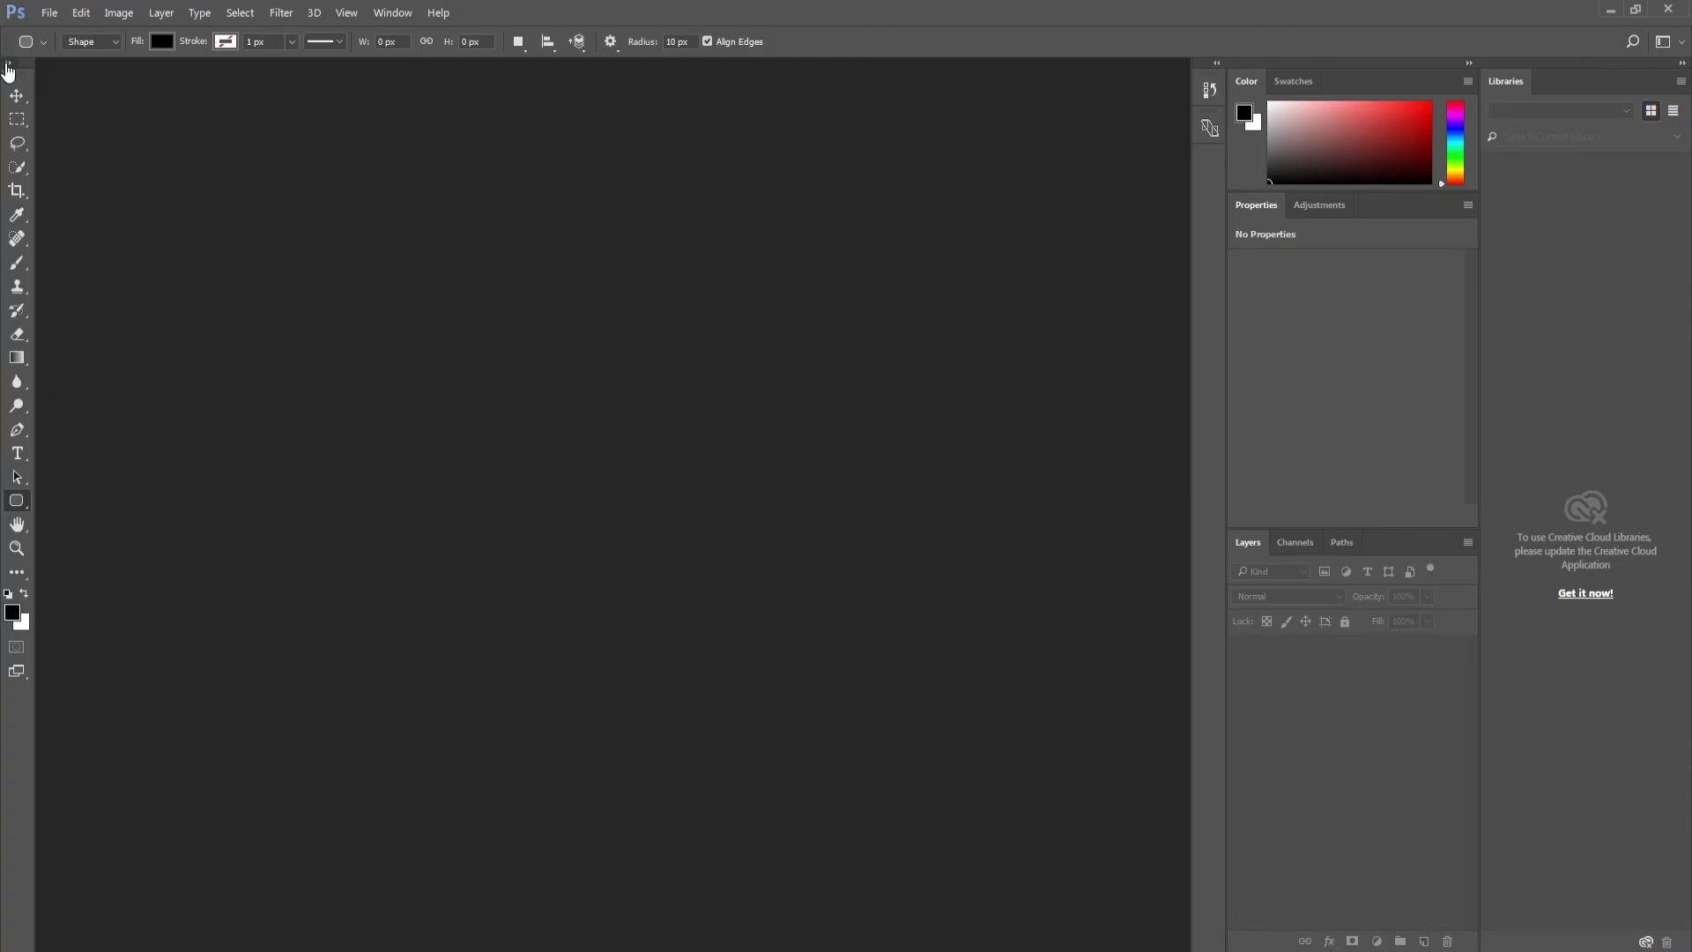
left_click(8, 65)
left_click(9, 65)
left_click(9, 66)
left_click(9, 65)
mouse_move(17, 85)
left_mouse_down()
mouse_move(253, 131)
mouse_move(1051, 170)
left_mouse_up()
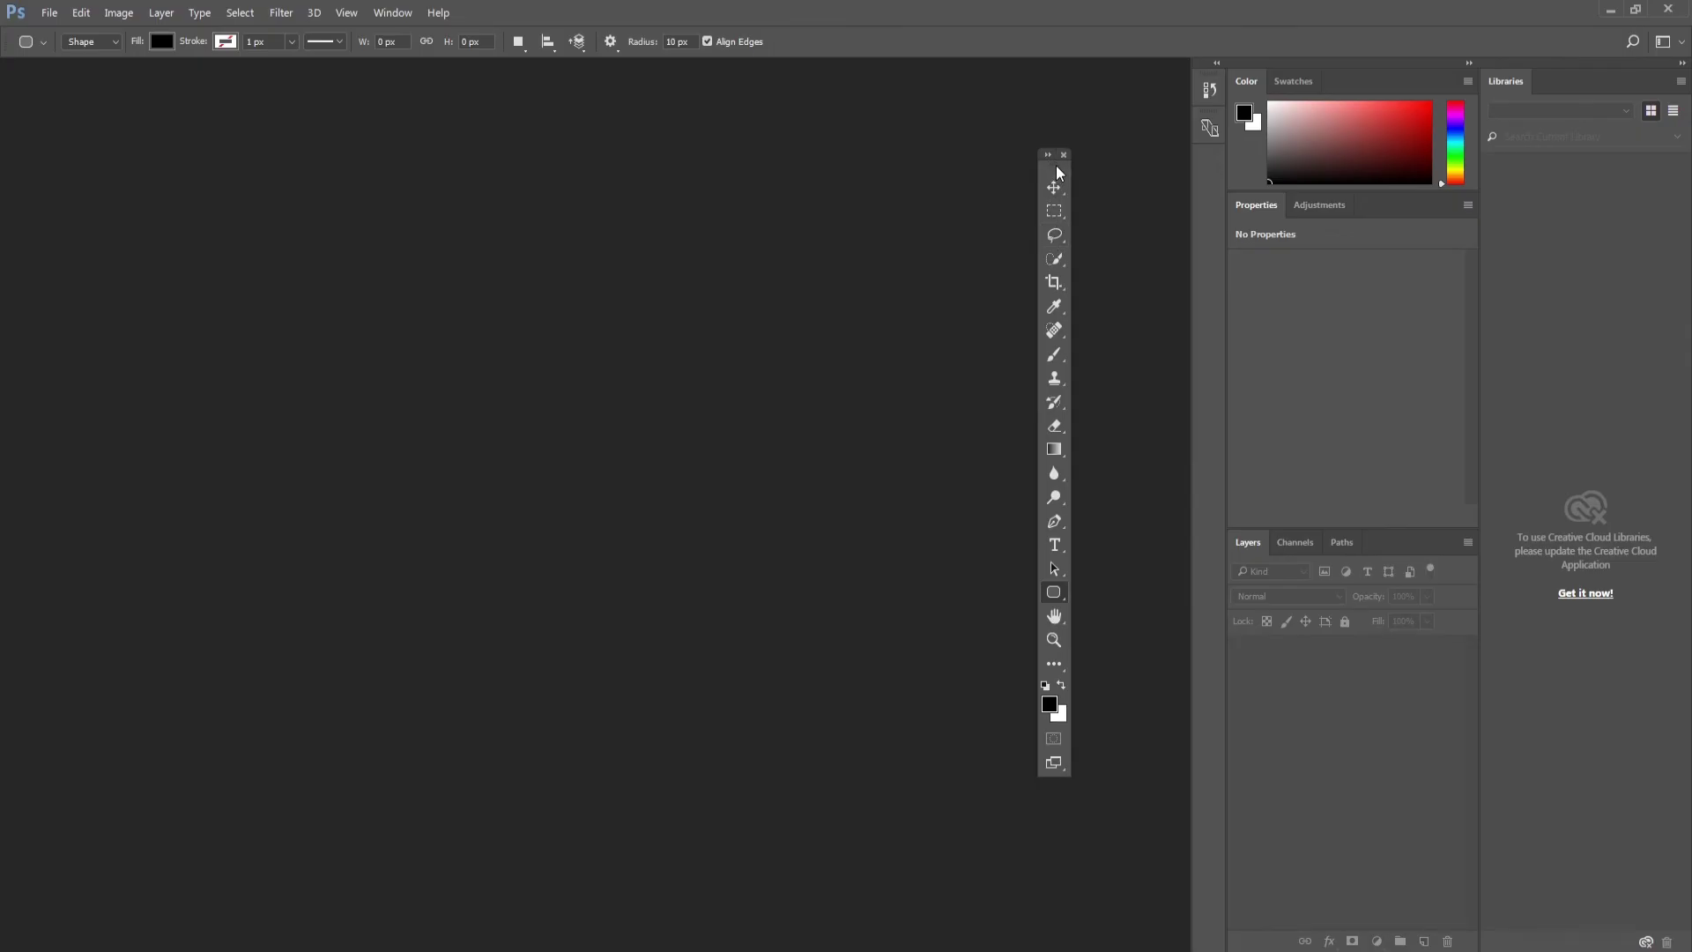
mouse_move(1060, 169)
left_mouse_down()
mouse_move(1184, 174)
mouse_move(1183, 147)
mouse_move(1184, 164)
left_mouse_up()
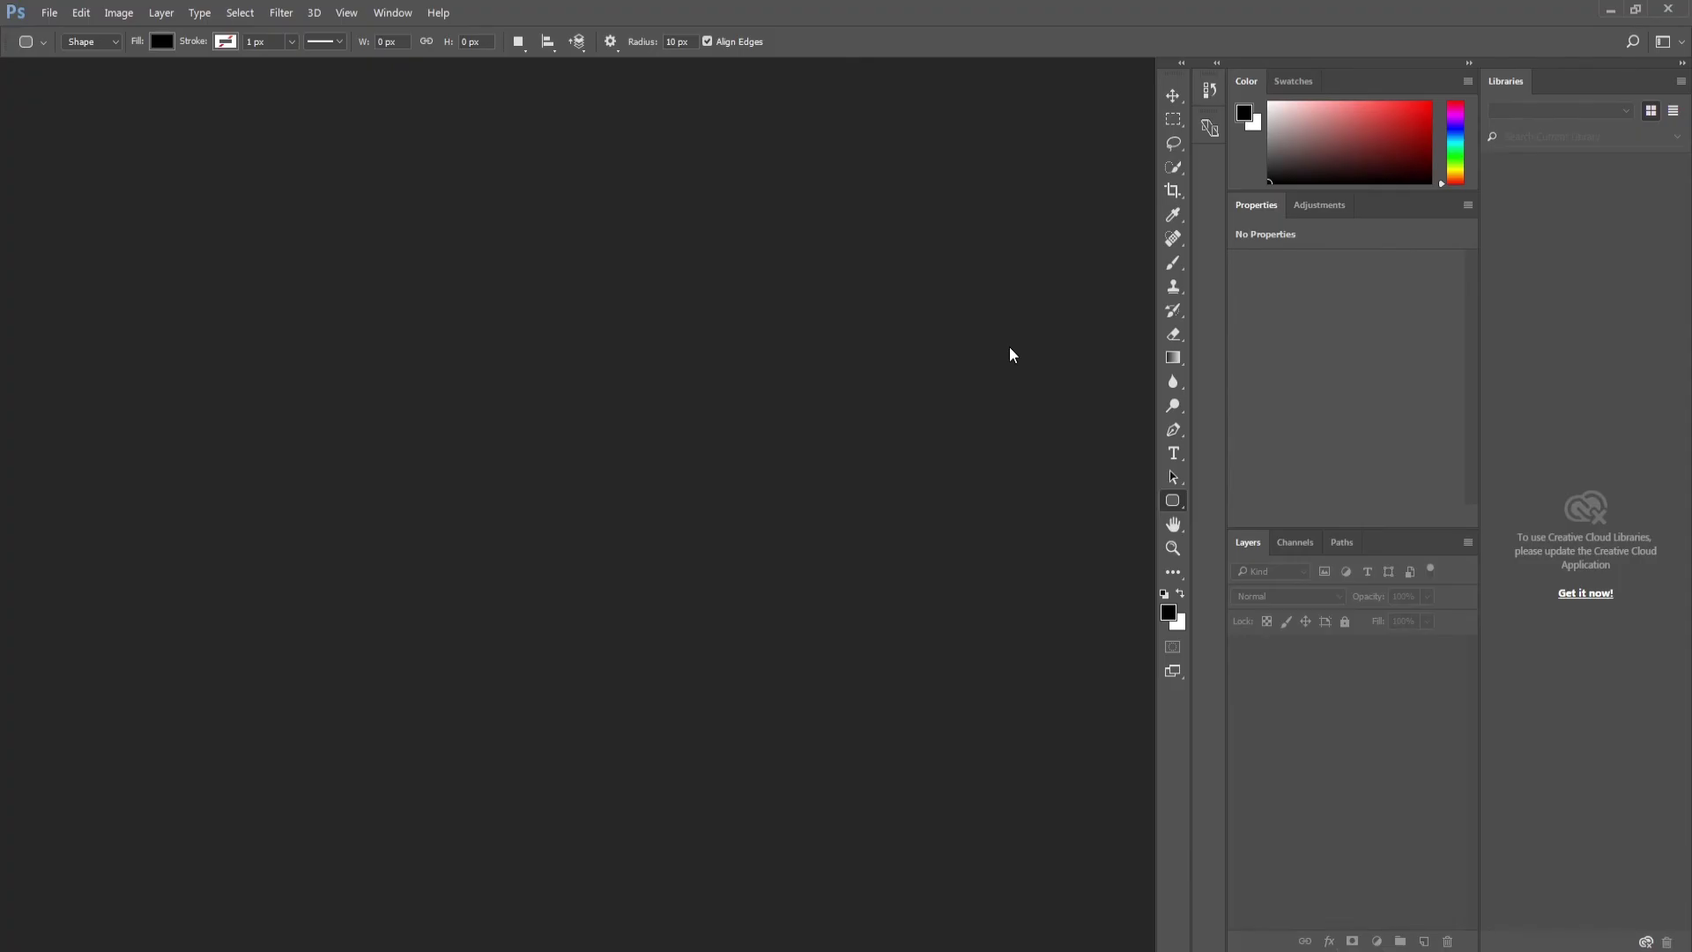
left_click_drag(1172, 72, 2, 139)
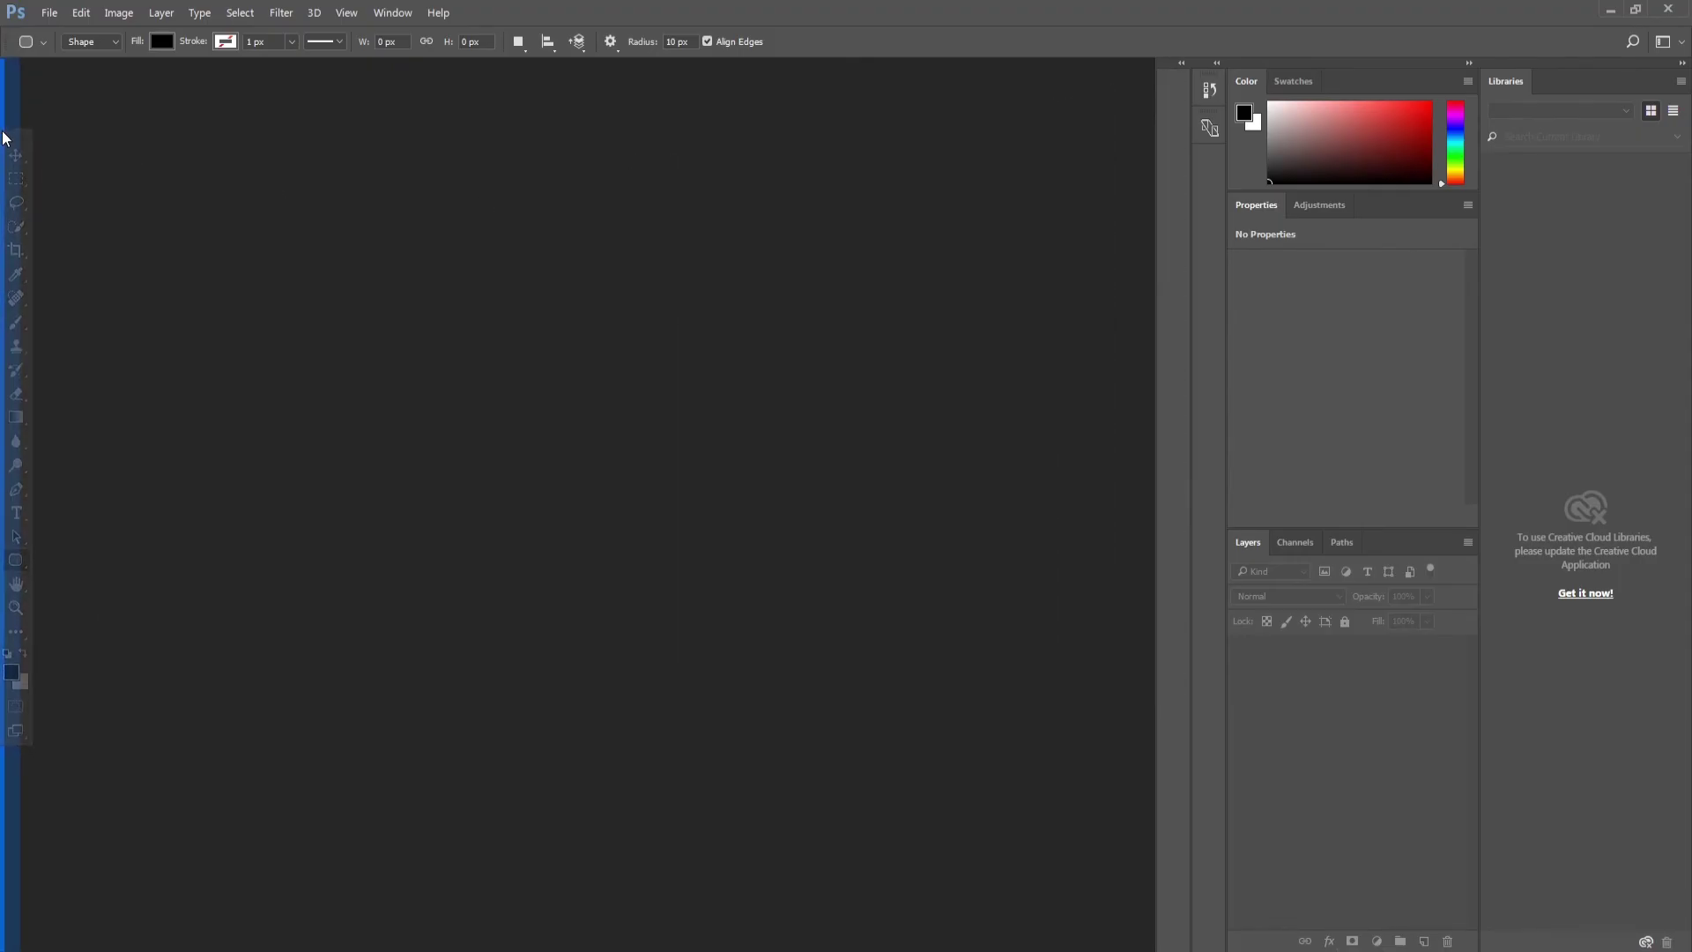
left_click_drag(2, 138, 1, 138)
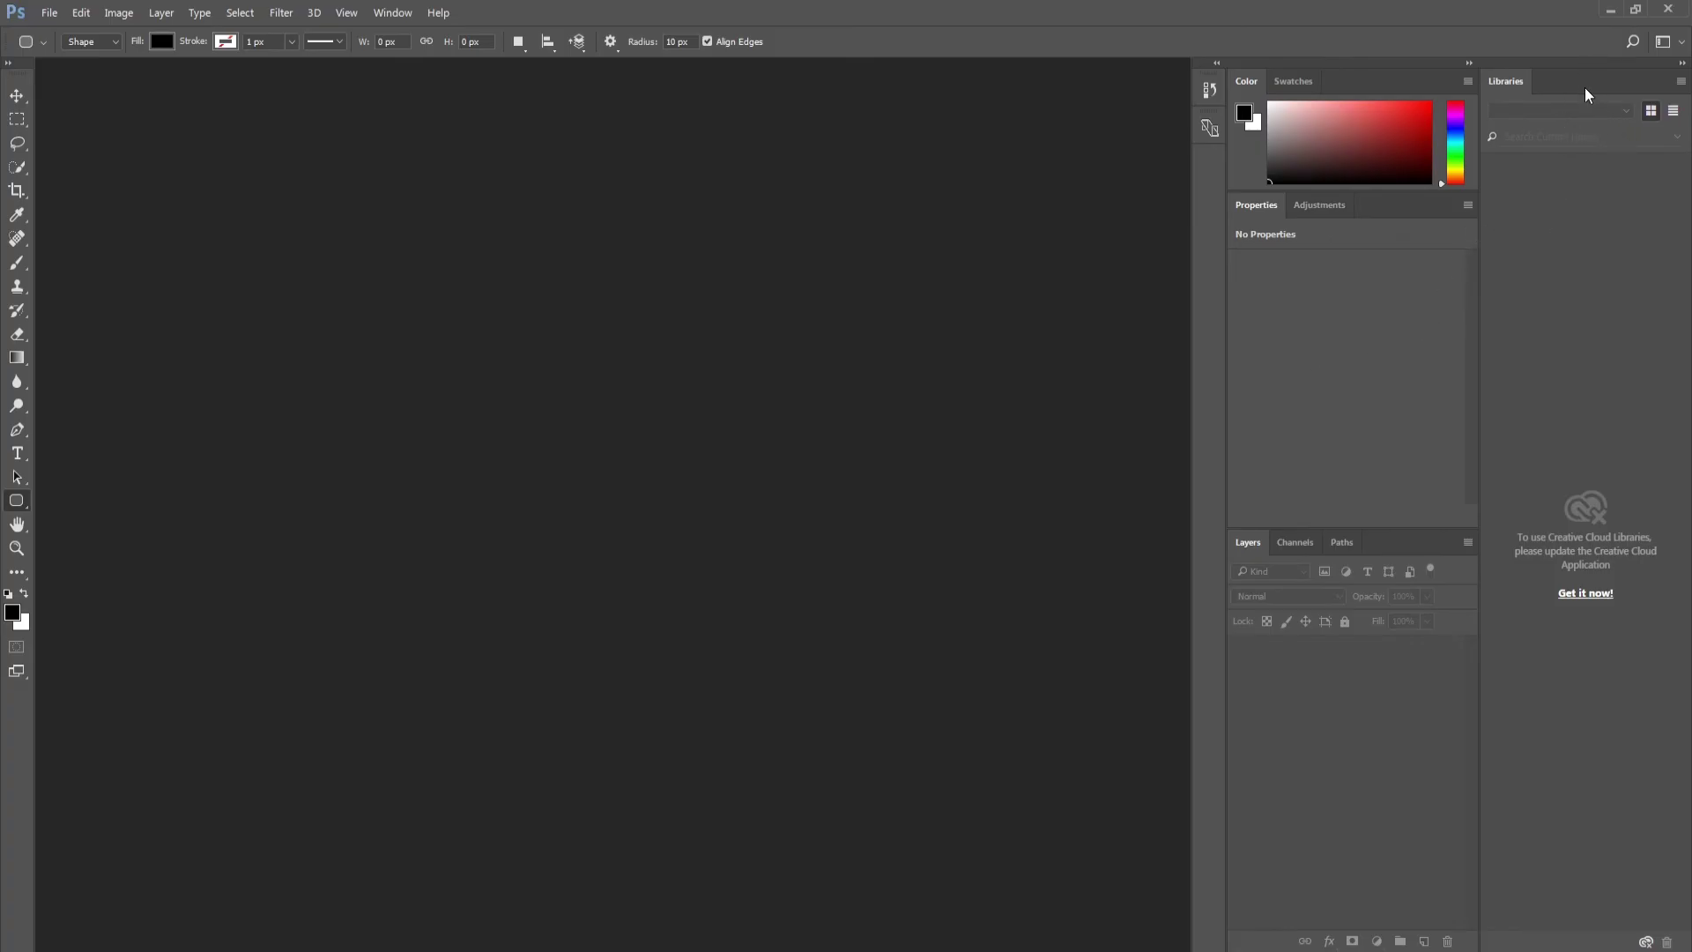
left_click(1682, 63)
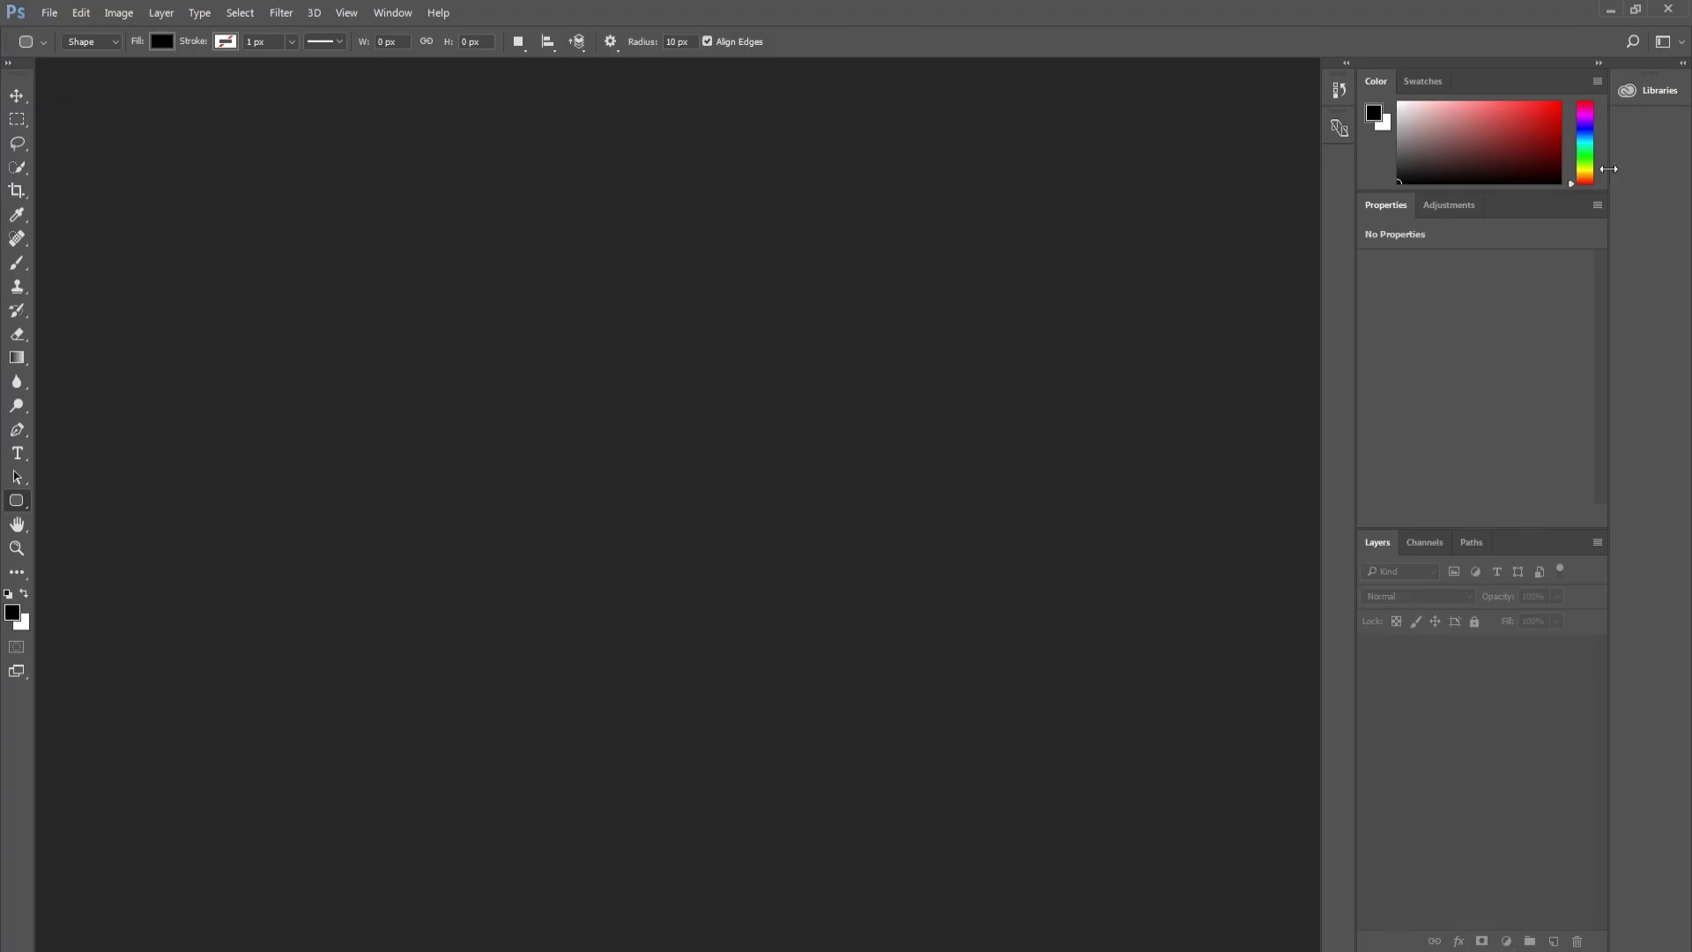
Resize and undock the Libraries panel, and collapse the Color and Swatches panels to icons
mouse_move(1609, 168)
left_mouse_down()
mouse_move(1484, 169)
mouse_move(1685, 186)
left_mouse_up()
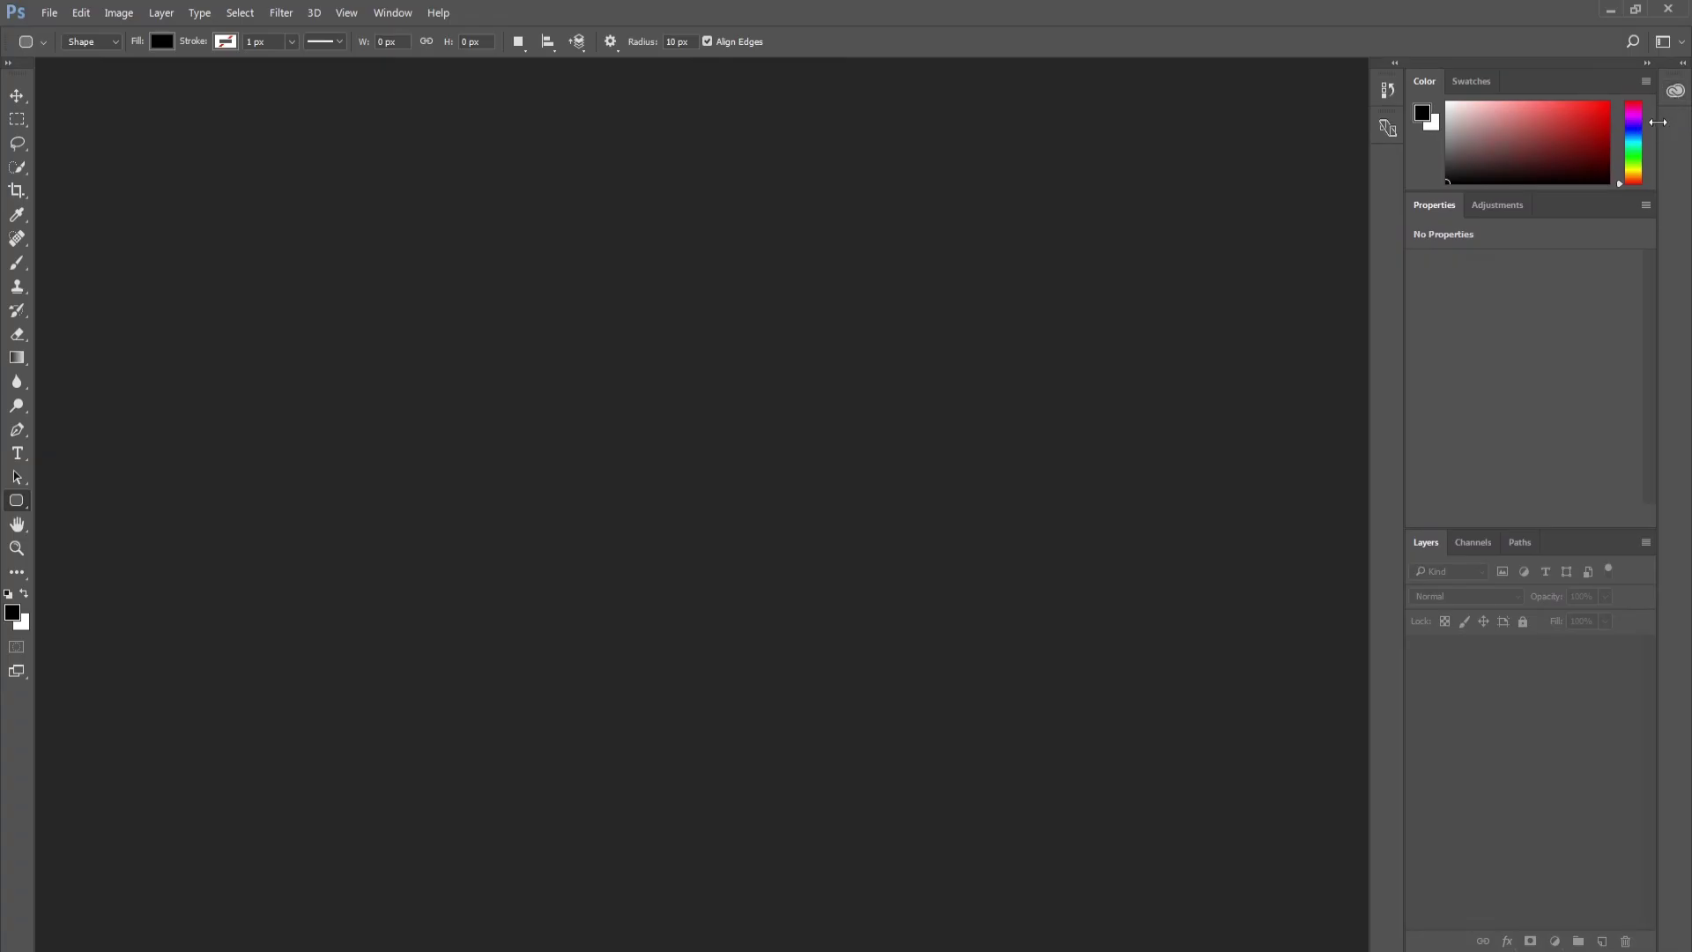
left_click_drag(1658, 122, 1530, 124)
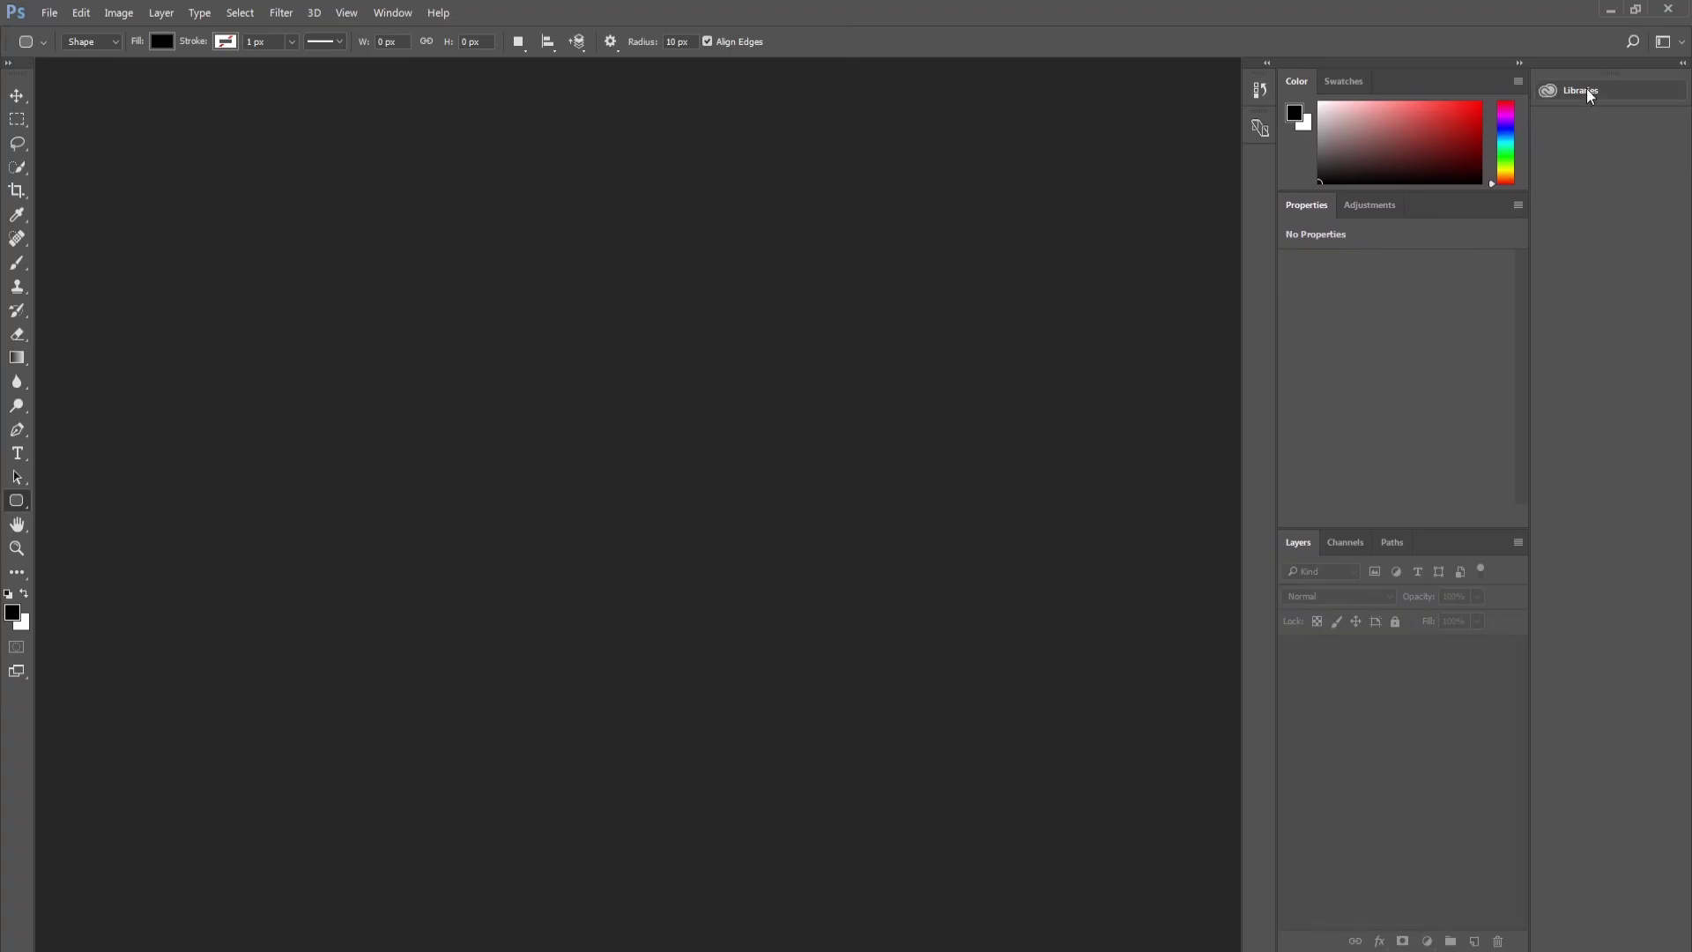
left_click_drag(1602, 92, 1262, 165)
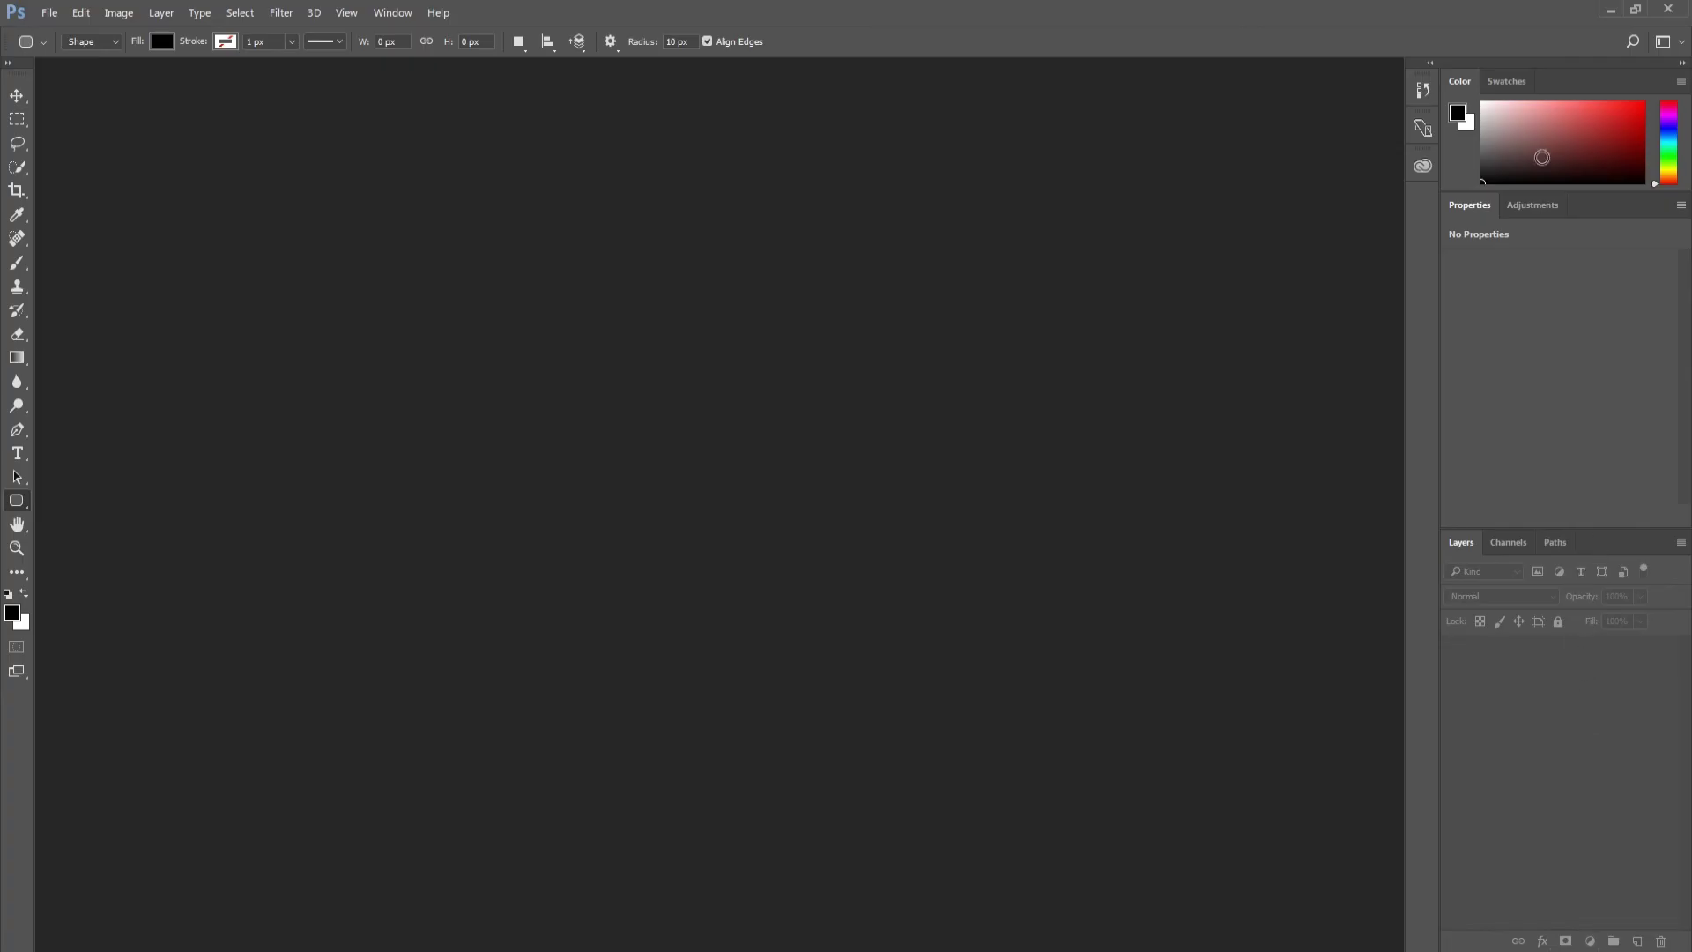
left_click_drag(1463, 87, 1421, 199)
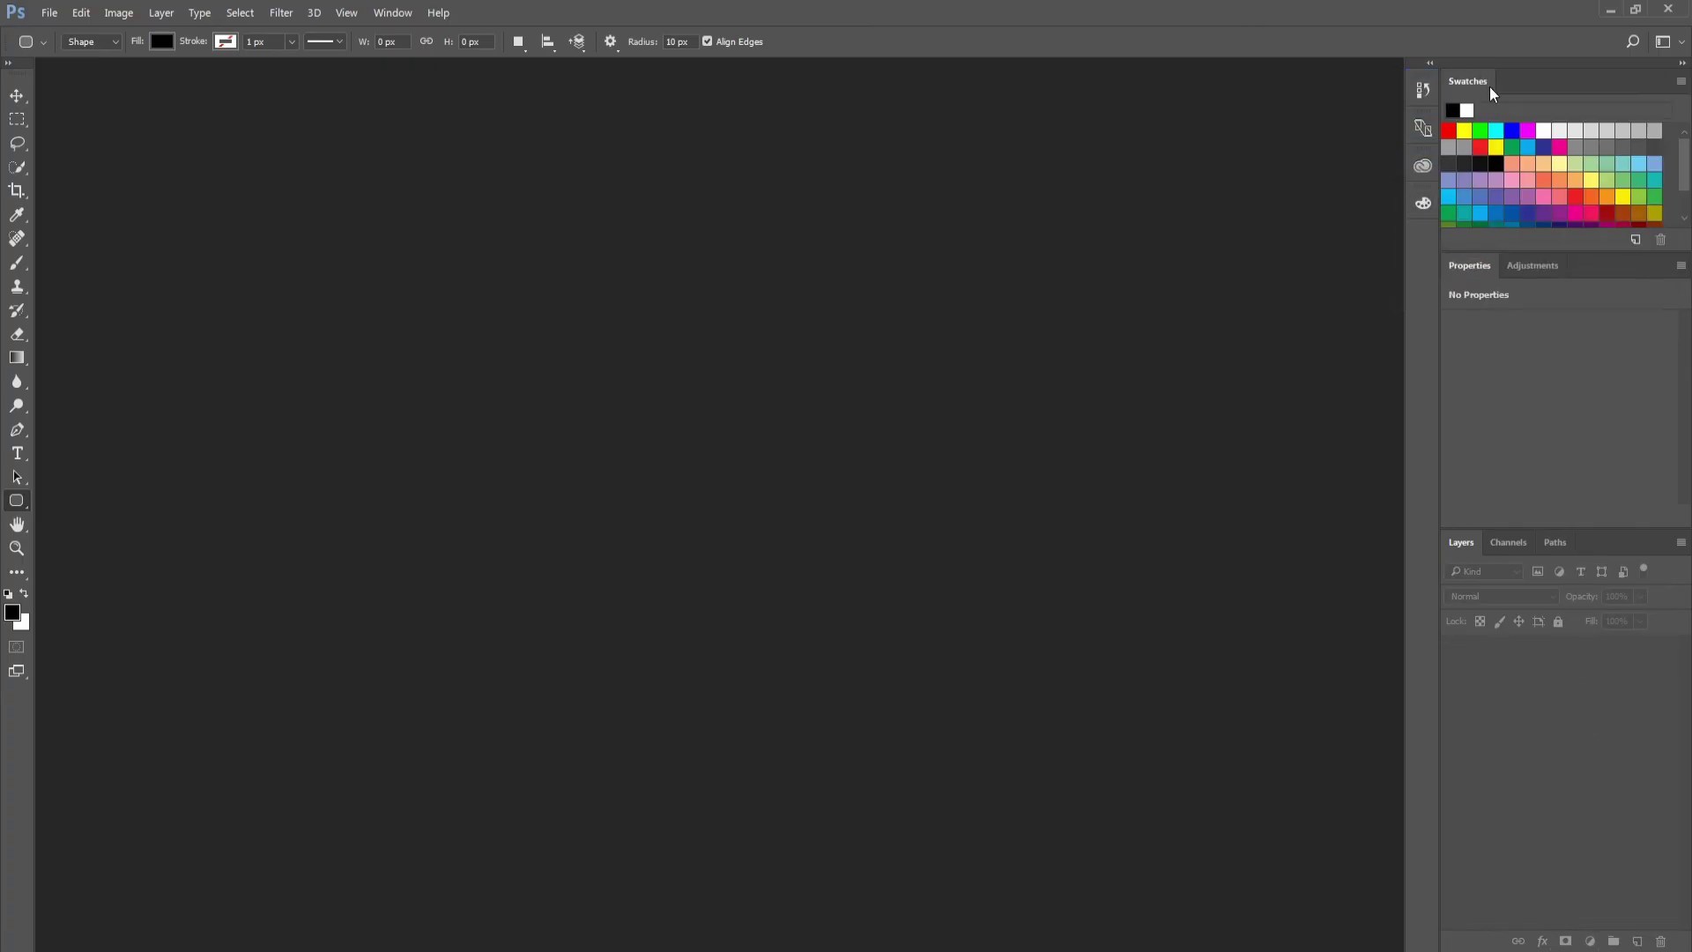
left_click_drag(1472, 130, 1423, 208)
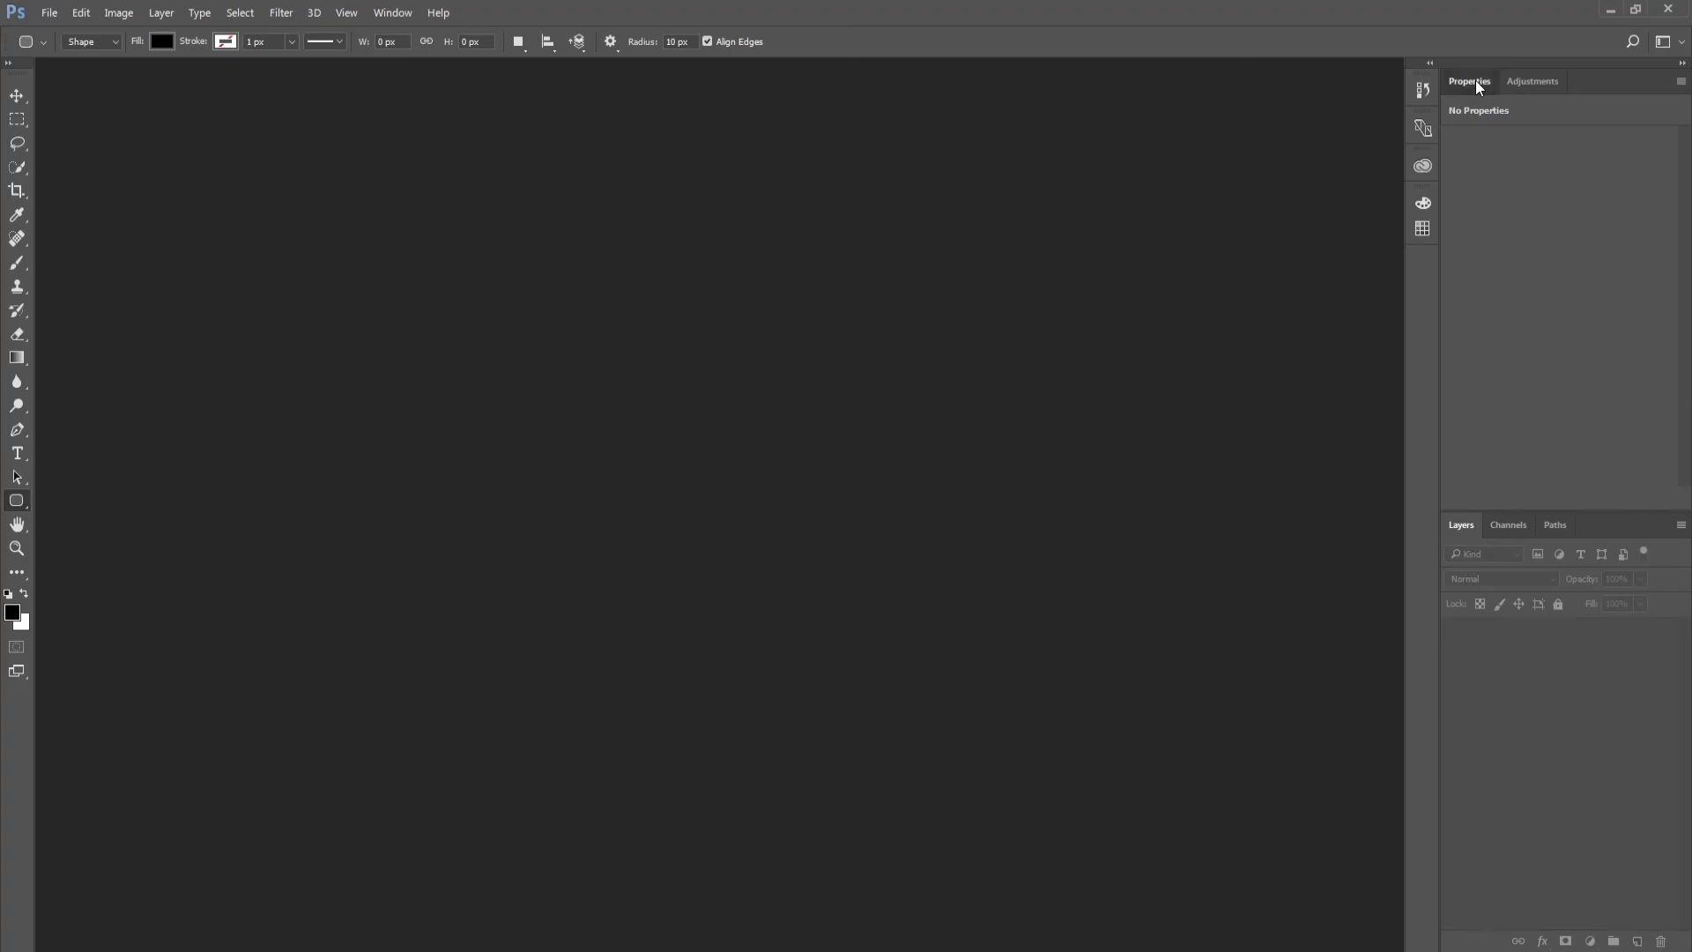
Close the floating Properties panel, narrow the Layers column, and collapse Adjustments back to an icon
left_click_drag(1475, 83, 852, 187)
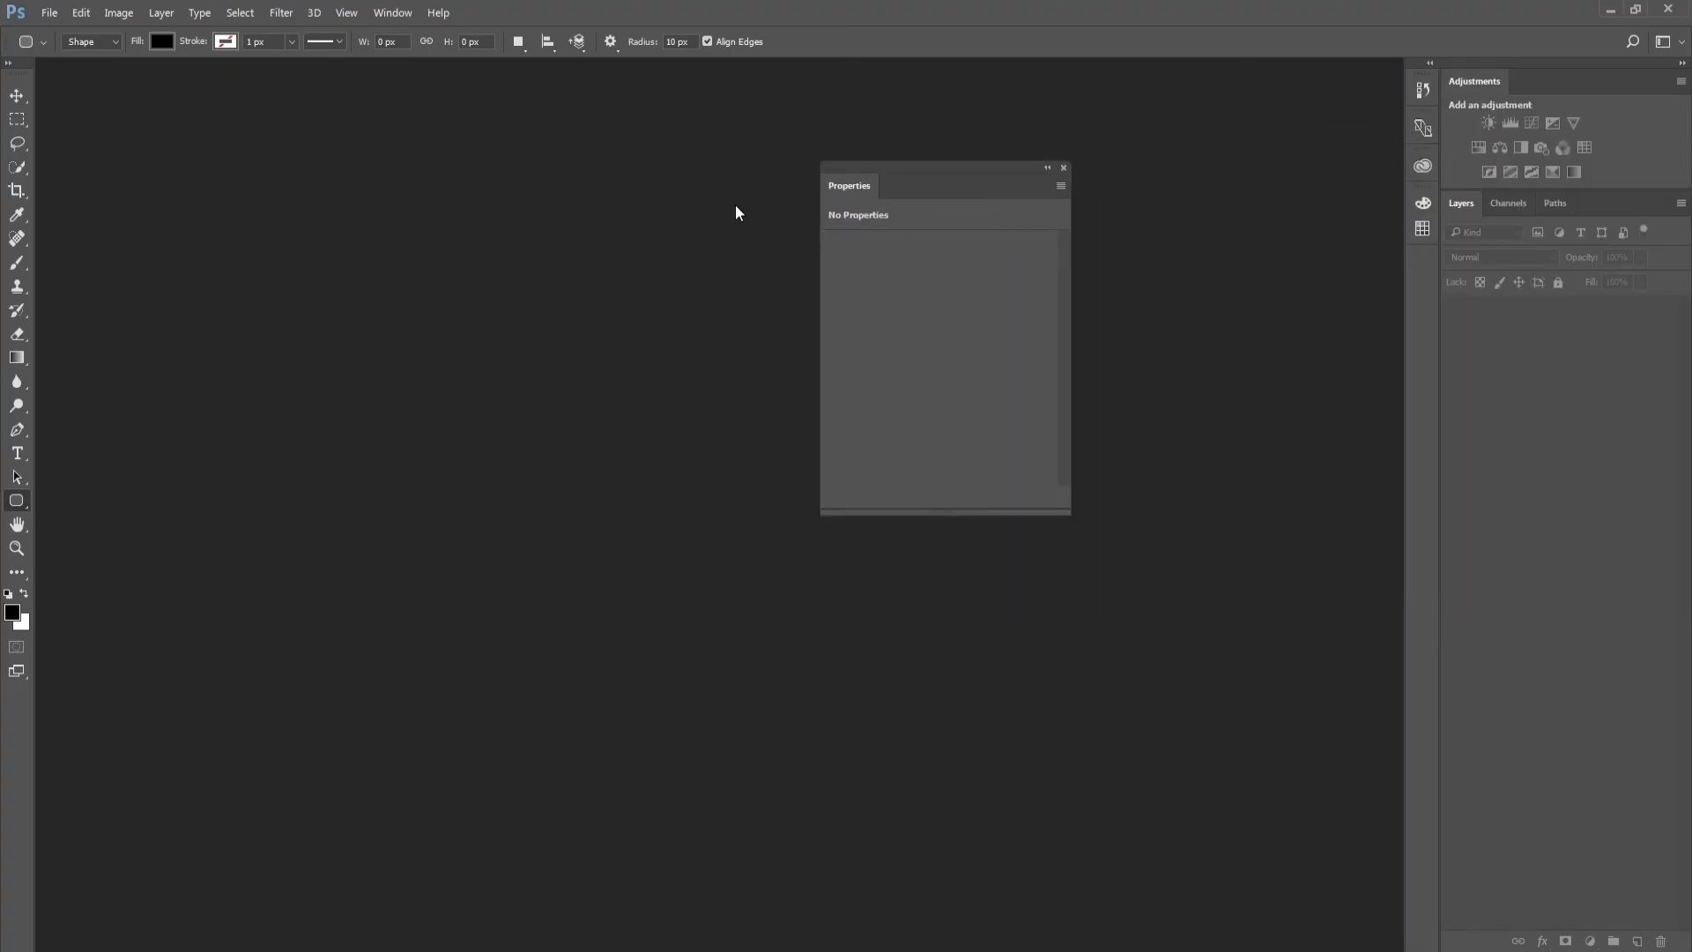
left_click(1065, 167)
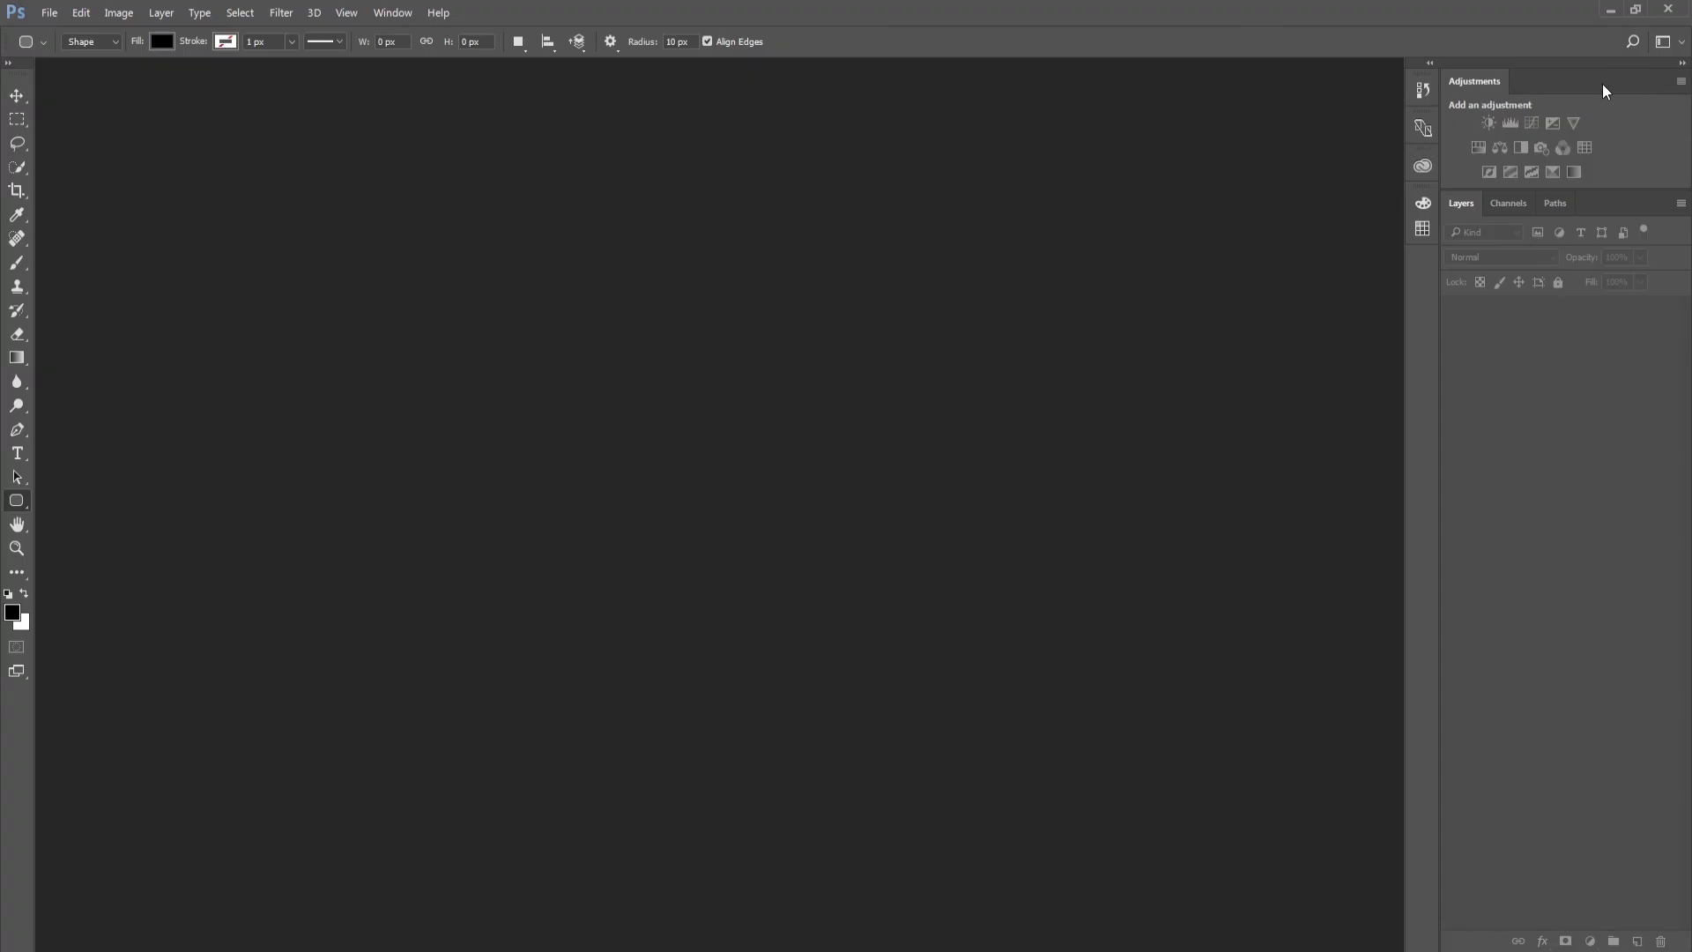
left_click_drag(1465, 81, 1425, 263)
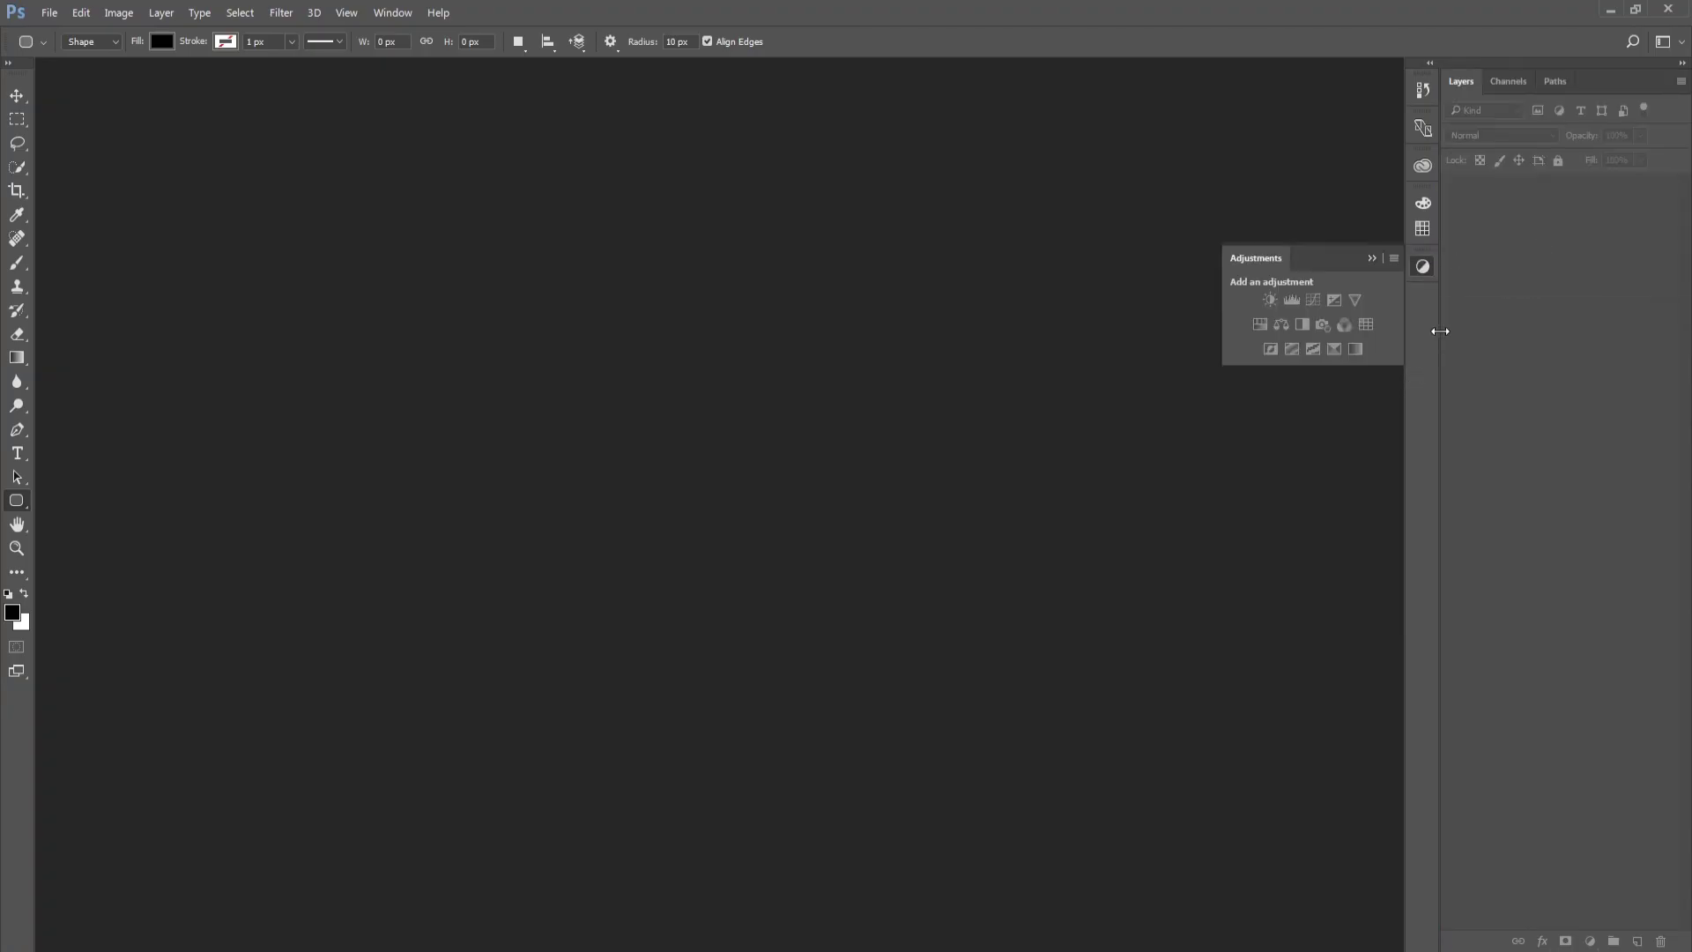
left_click_drag(1439, 332, 1530, 330)
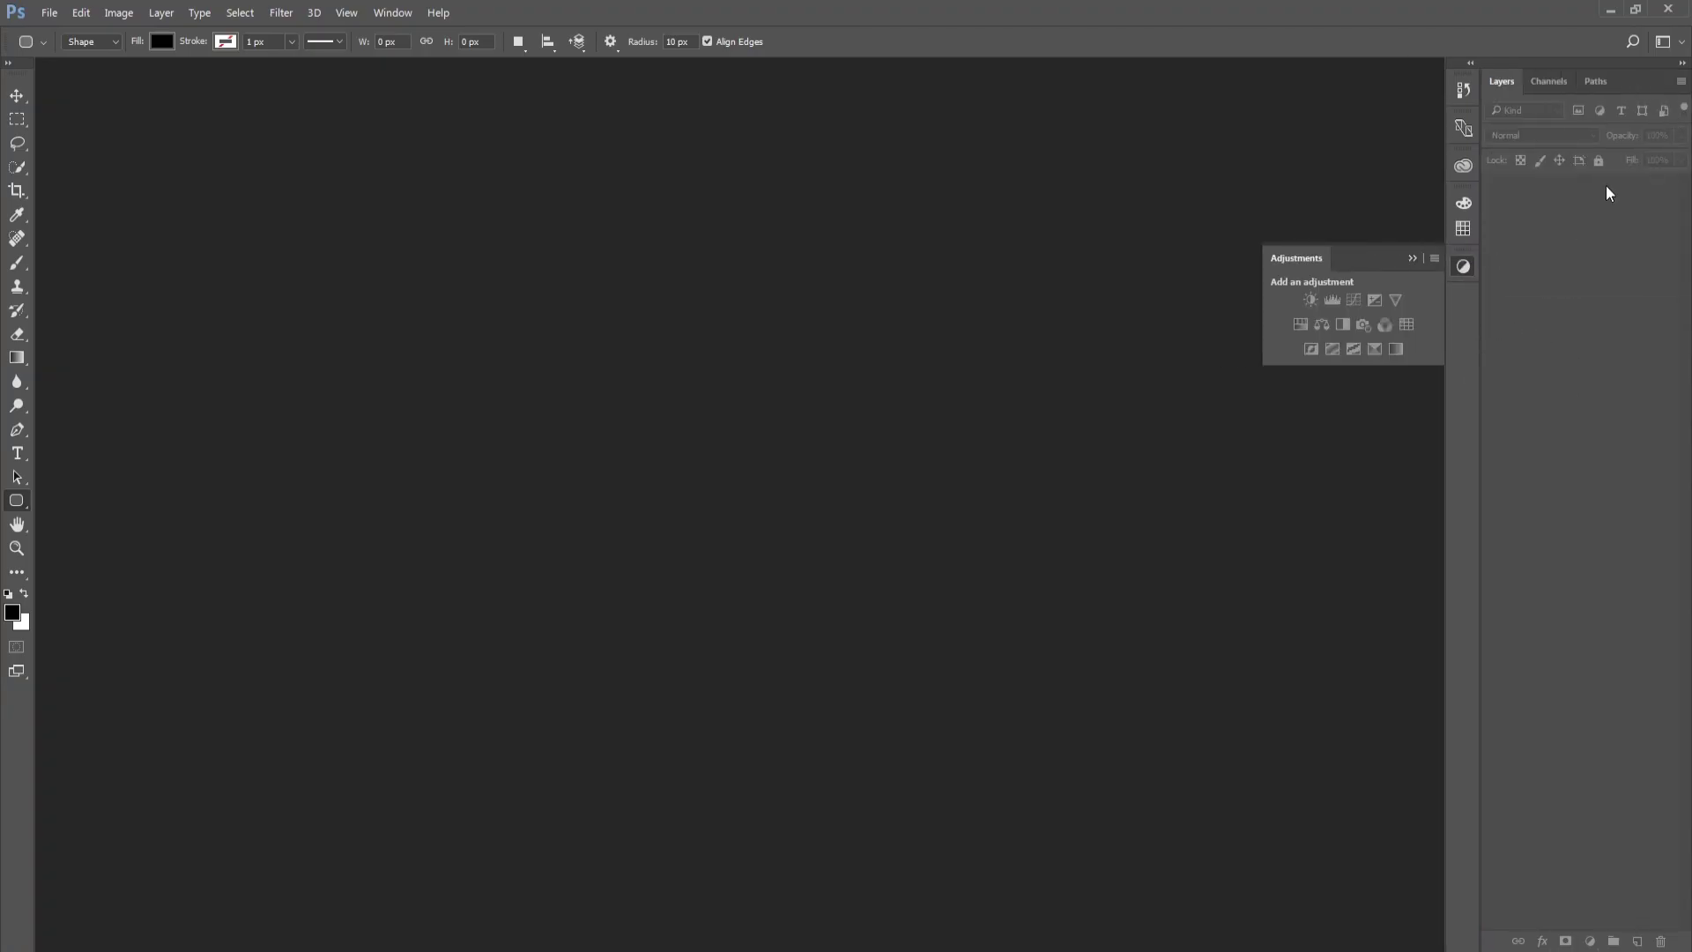
left_click(1547, 83)
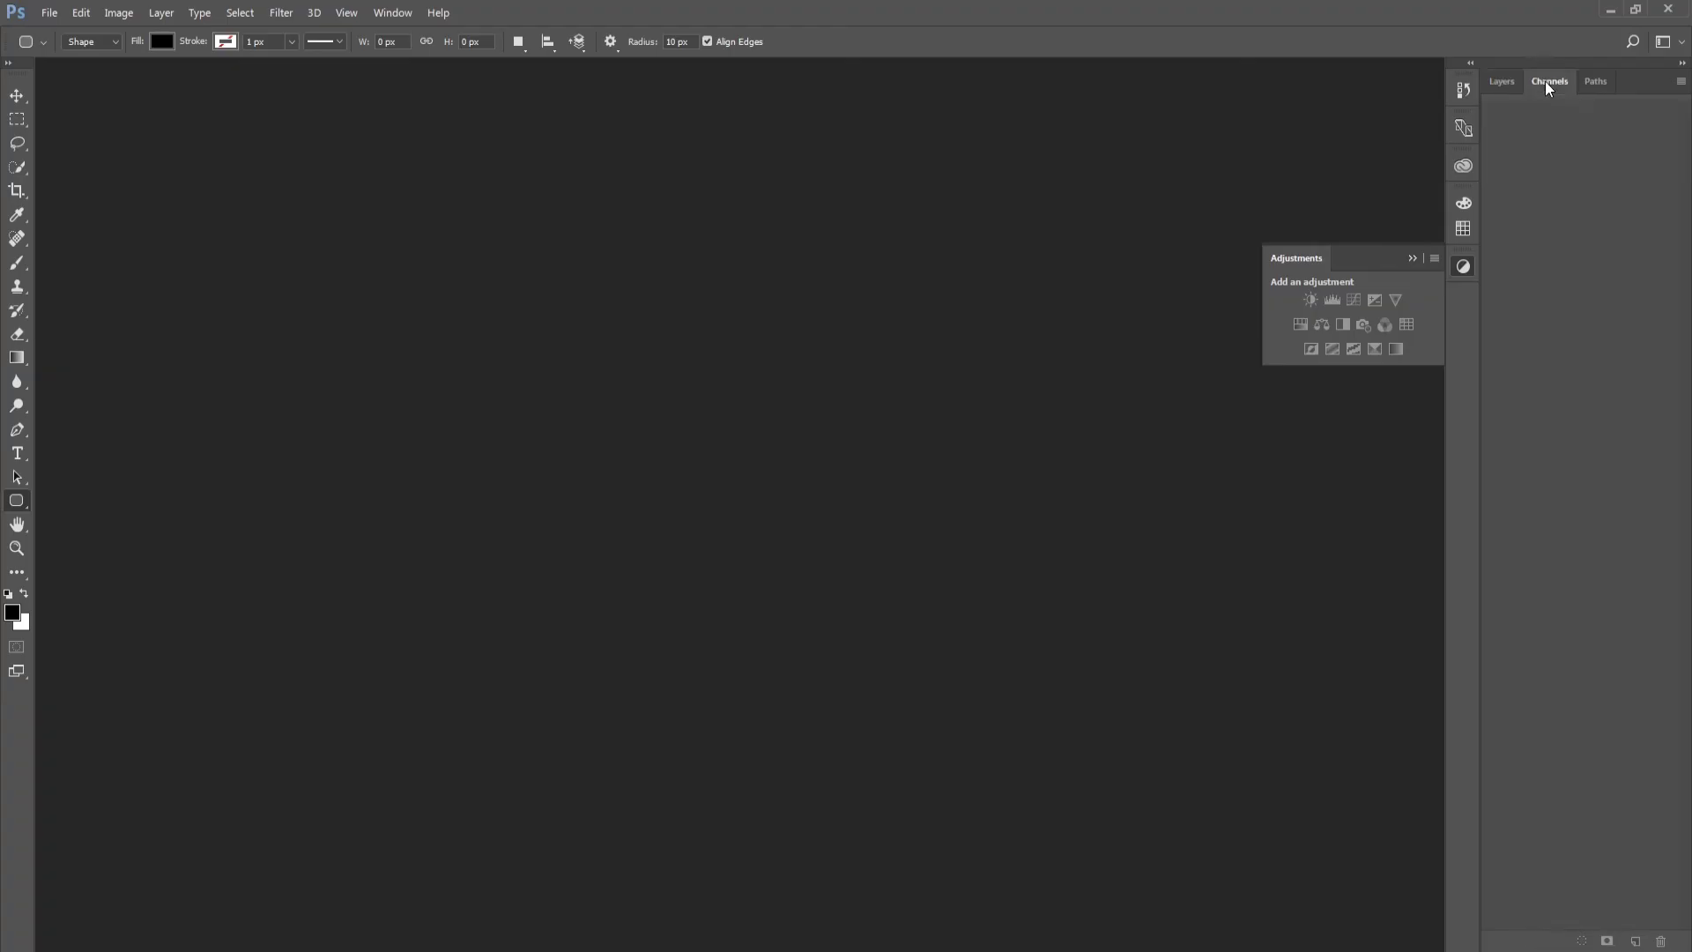
left_click(1505, 81)
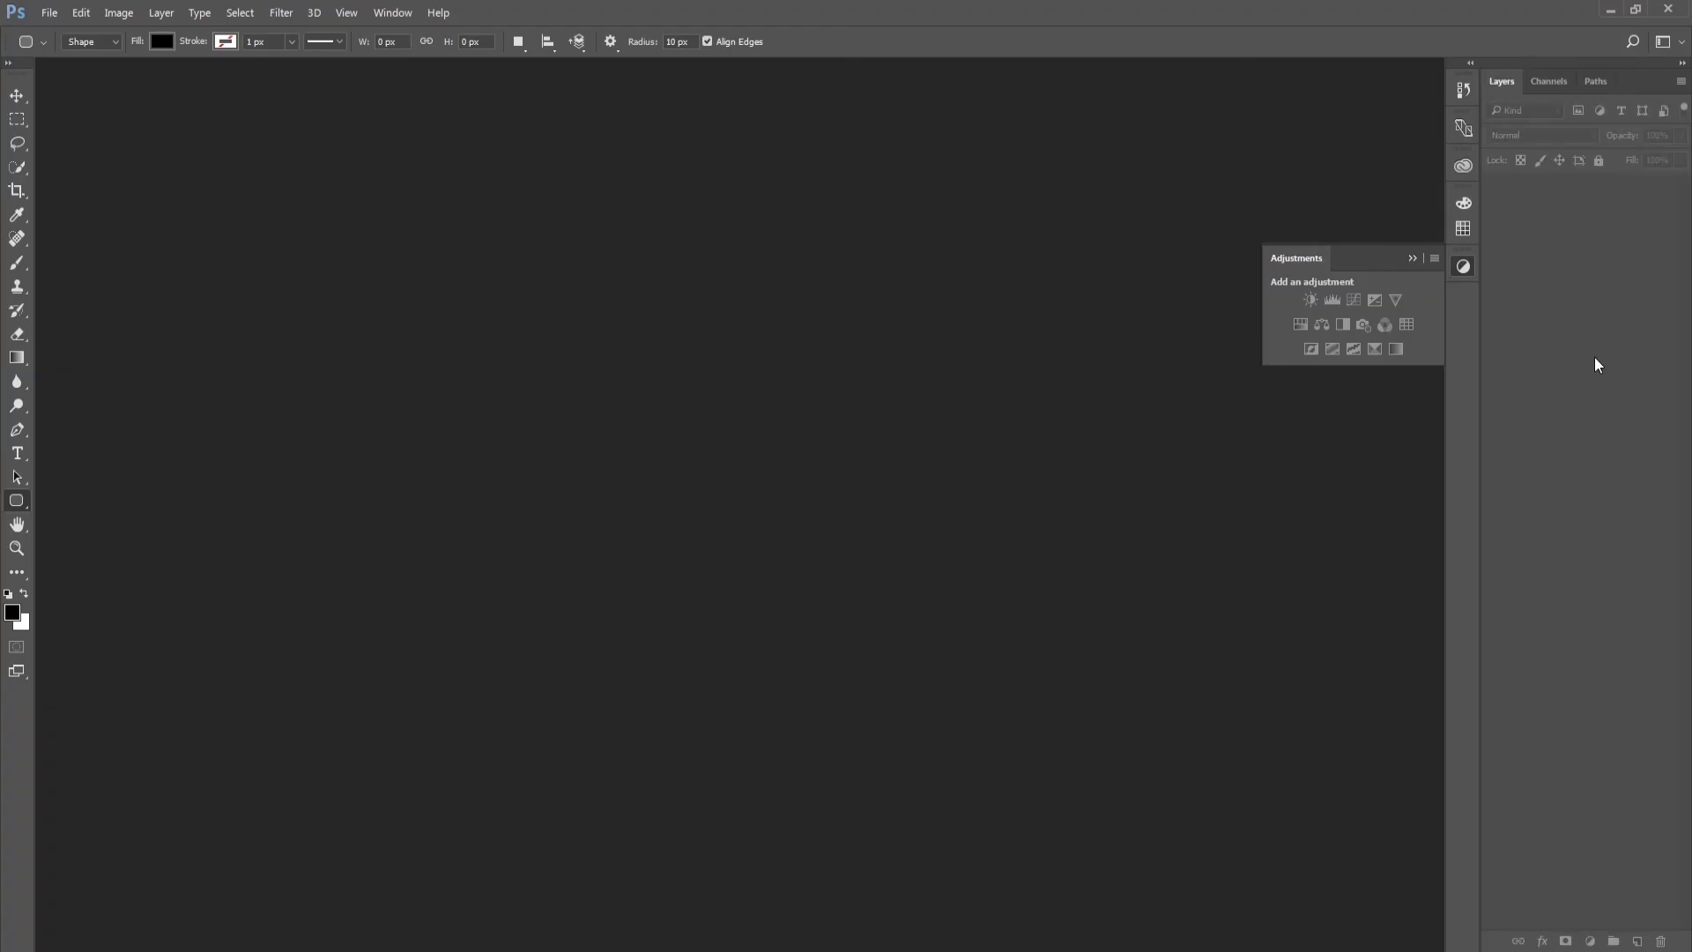
left_click(1412, 257)
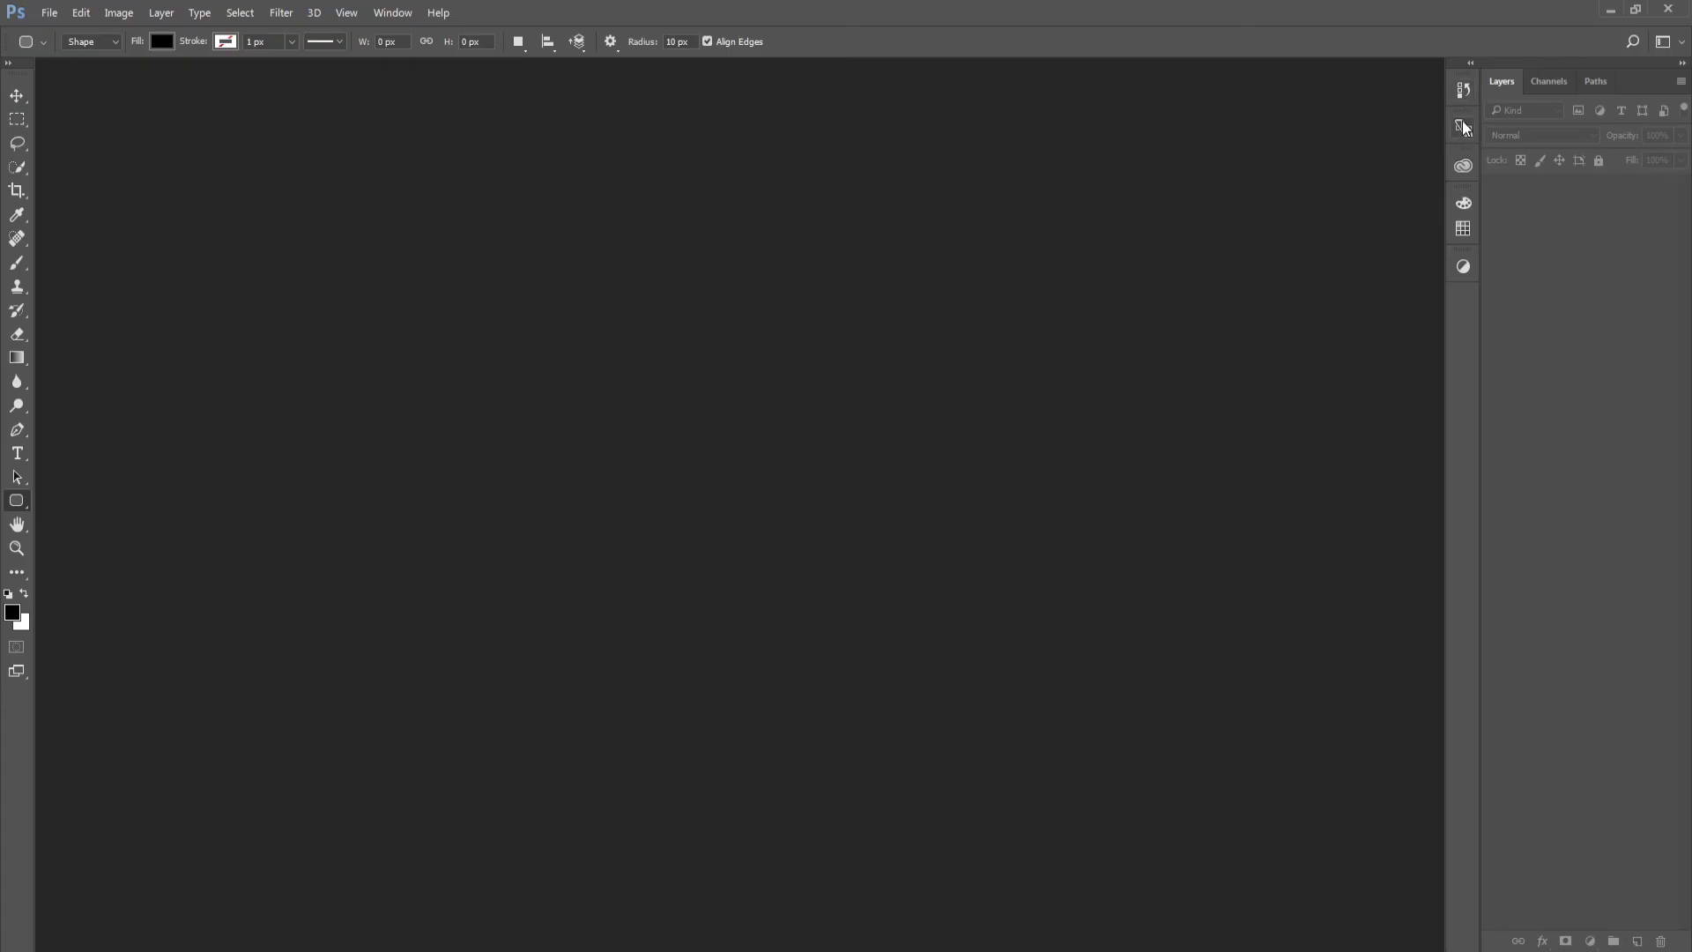
Add the Channels, Character and Character Styles panels from the Window menu
left_click(388, 12)
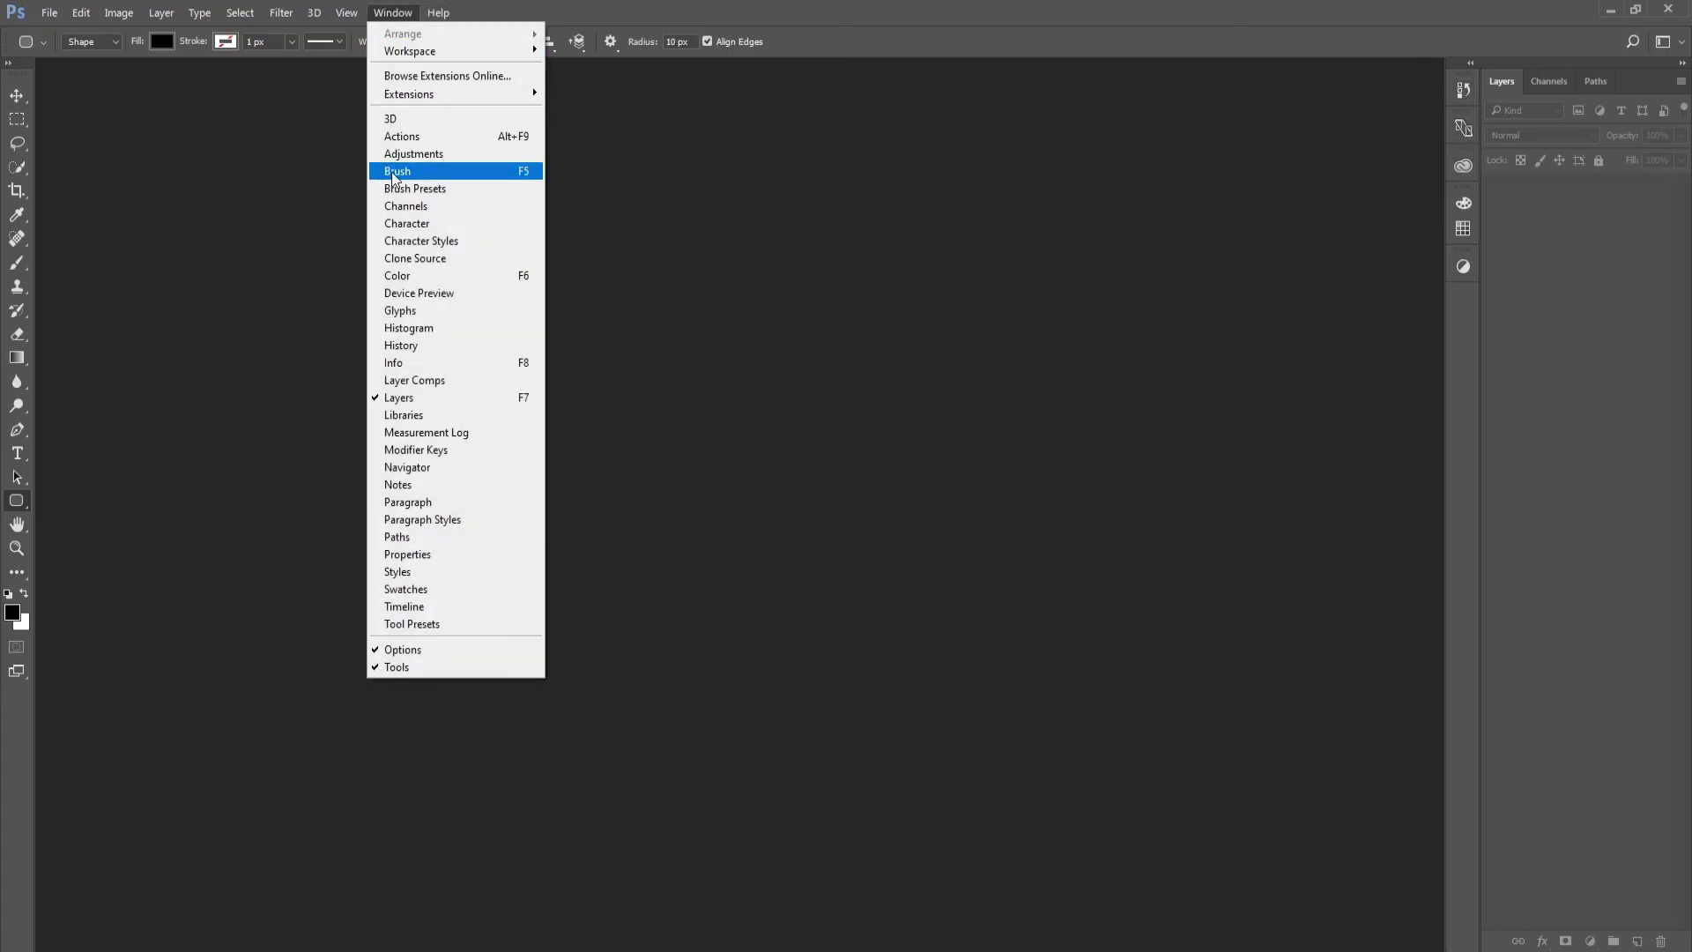
left_click(405, 205)
left_click(395, 14)
left_click(394, 14)
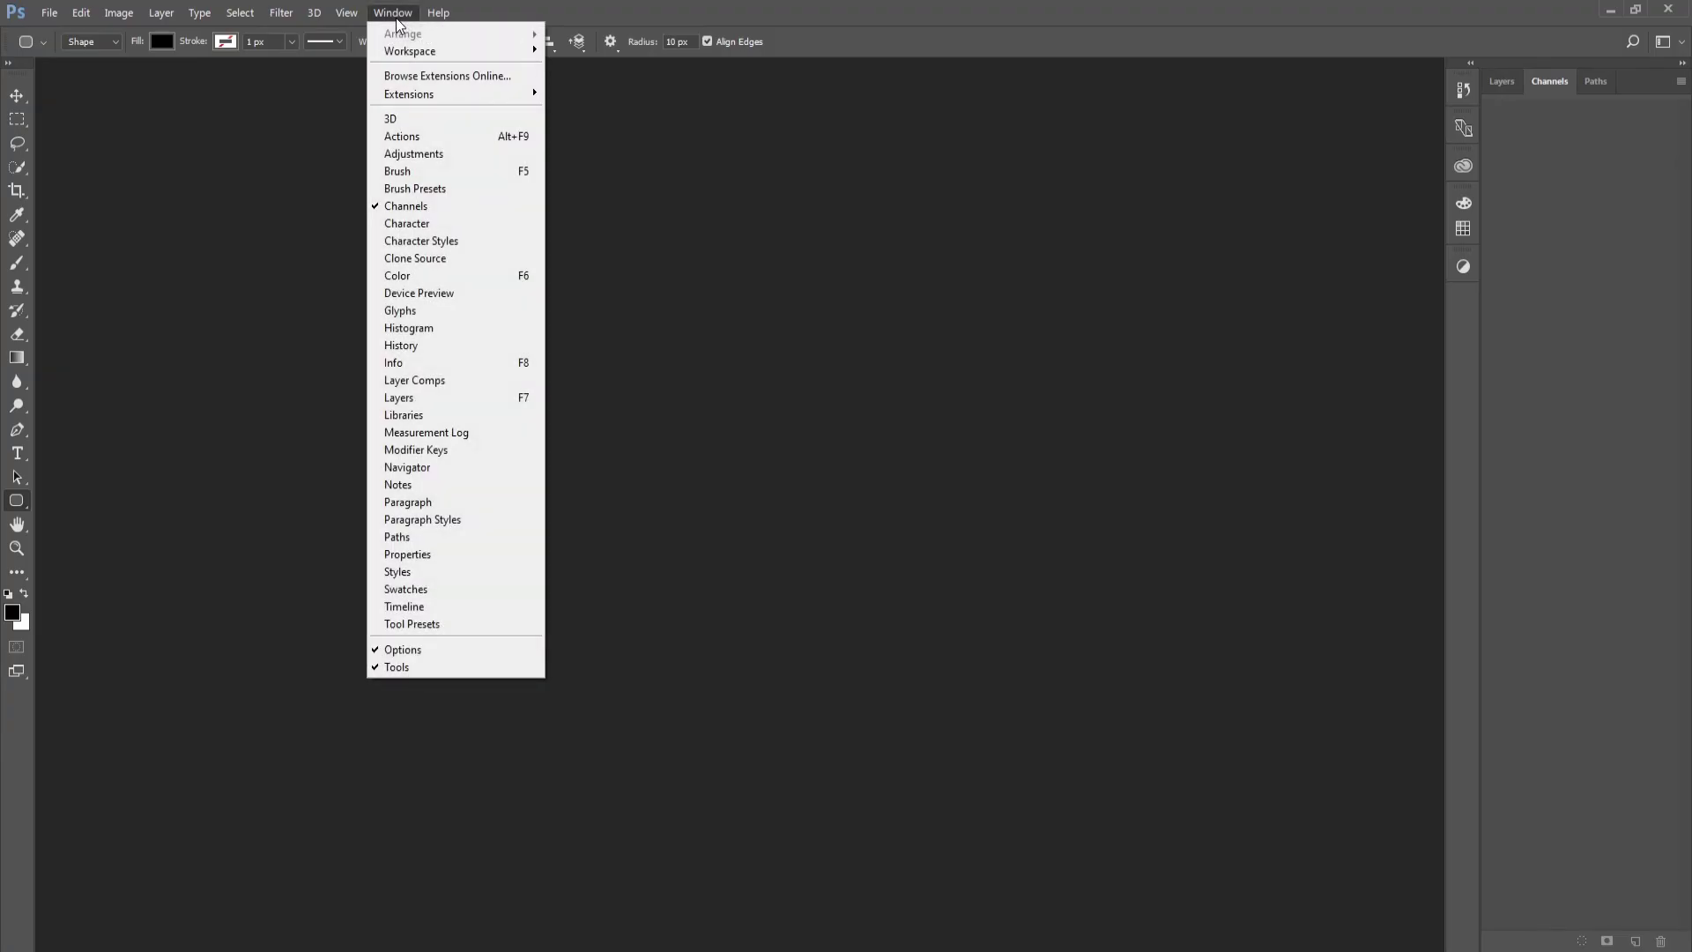
left_click(417, 225)
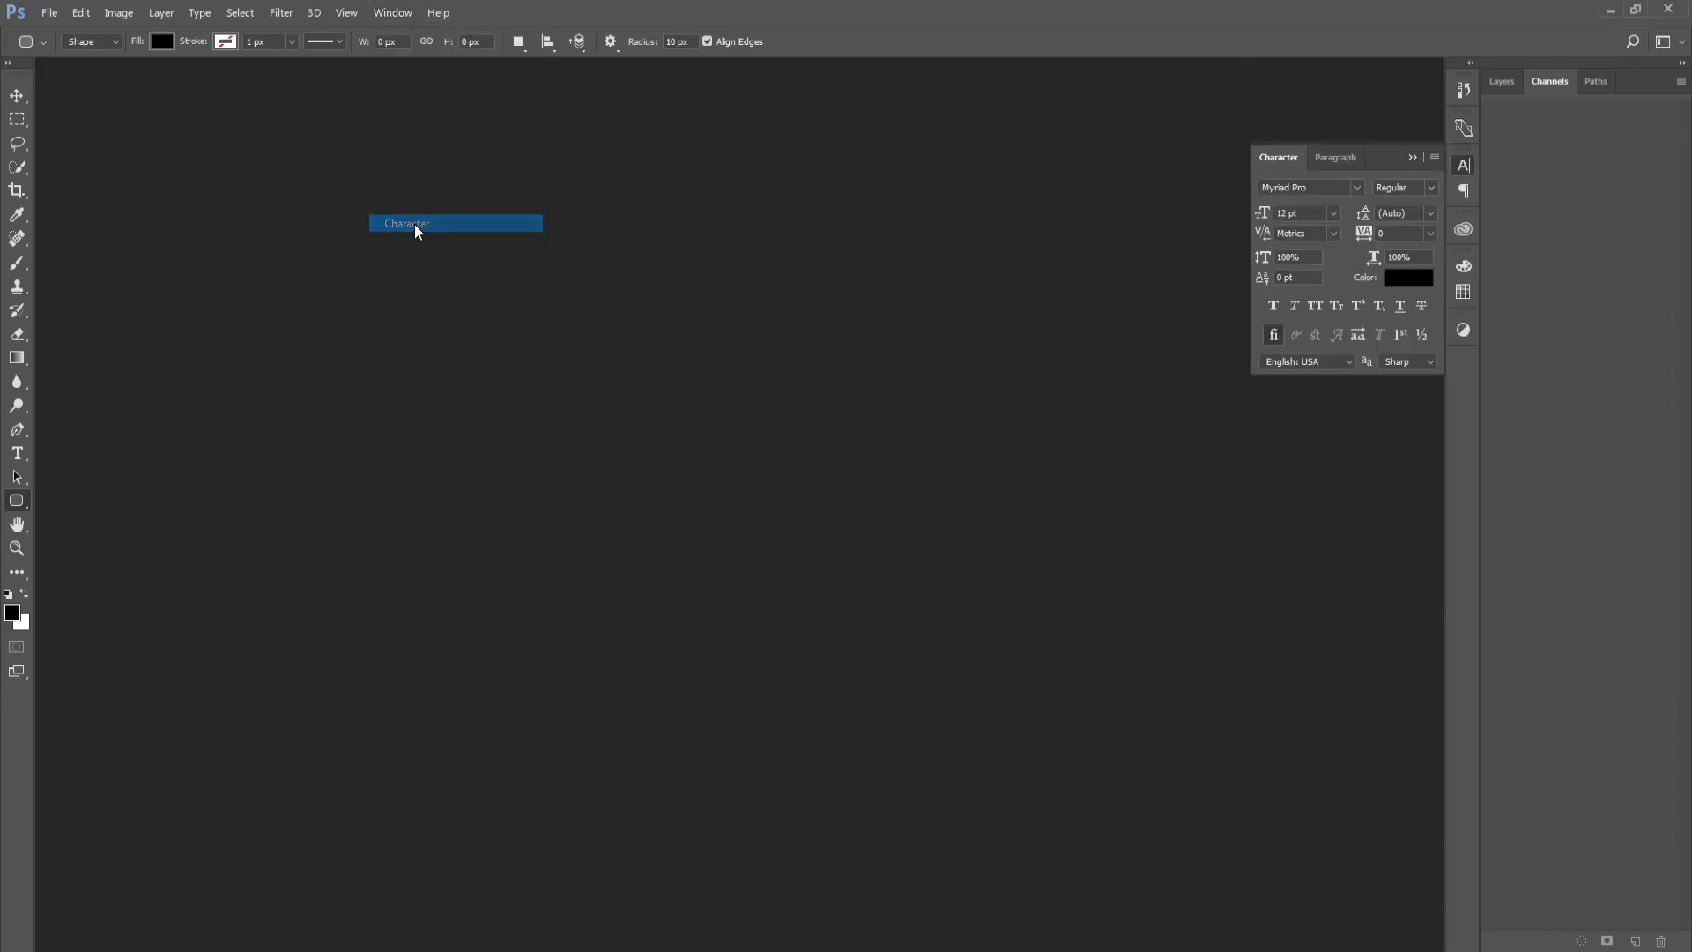
left_click(398, 15)
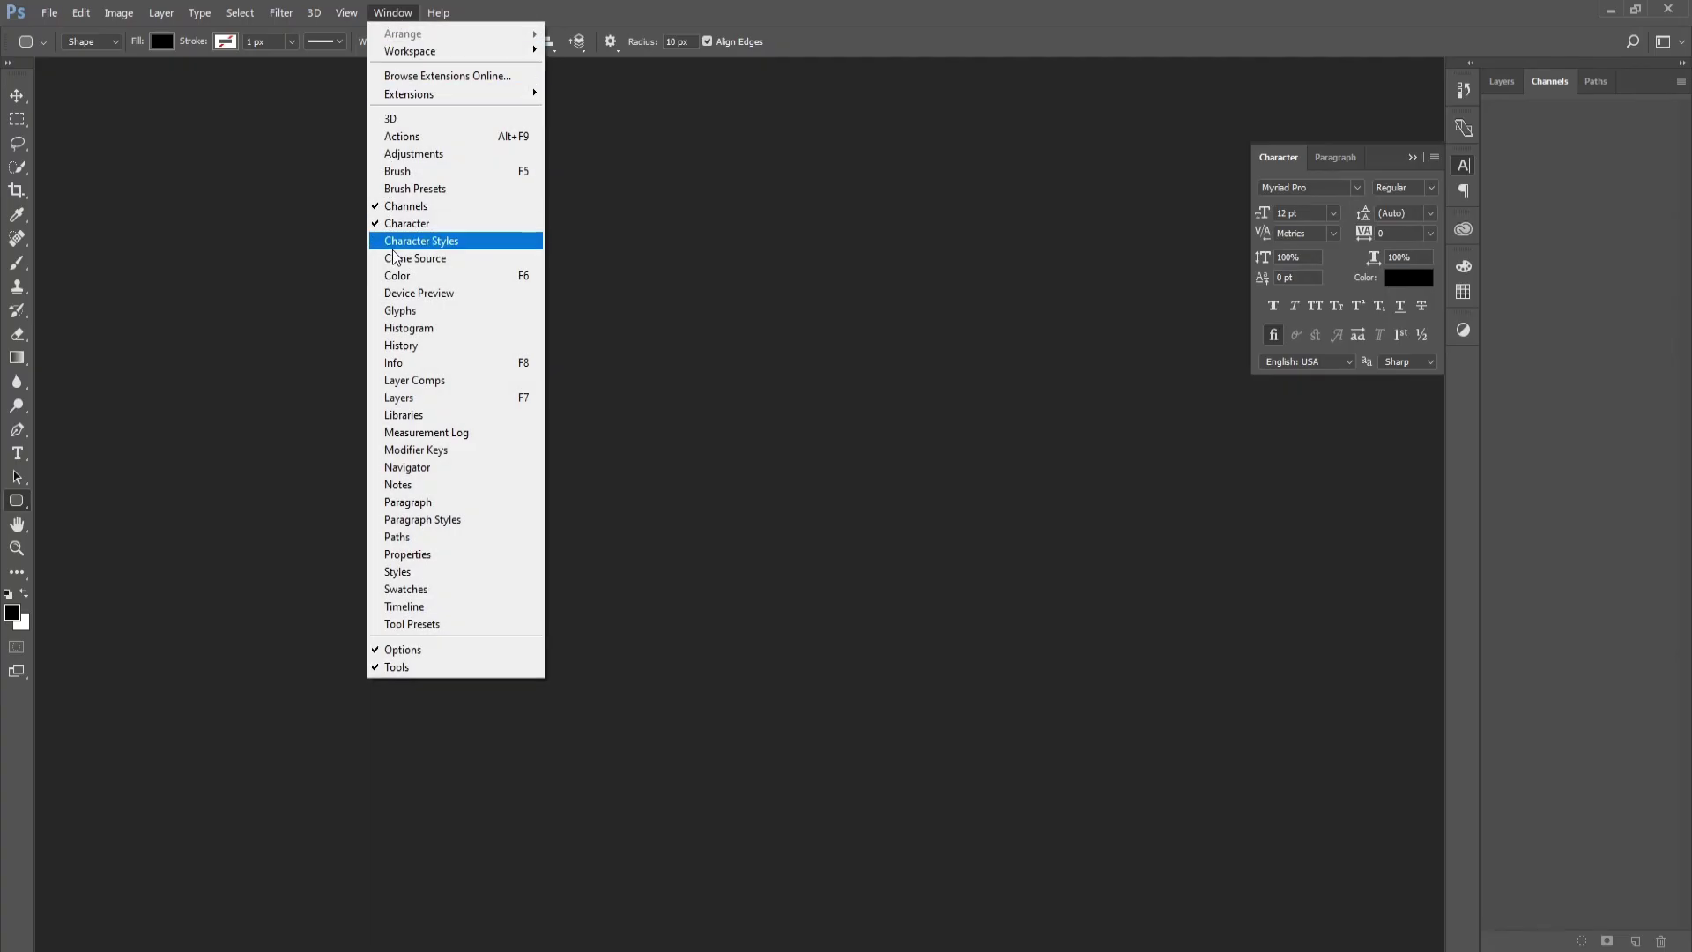
left_click(414, 239)
Add the Paragraph, Paragraph Styles and Actions panels, then collapse the dock to icons
left_click(392, 14)
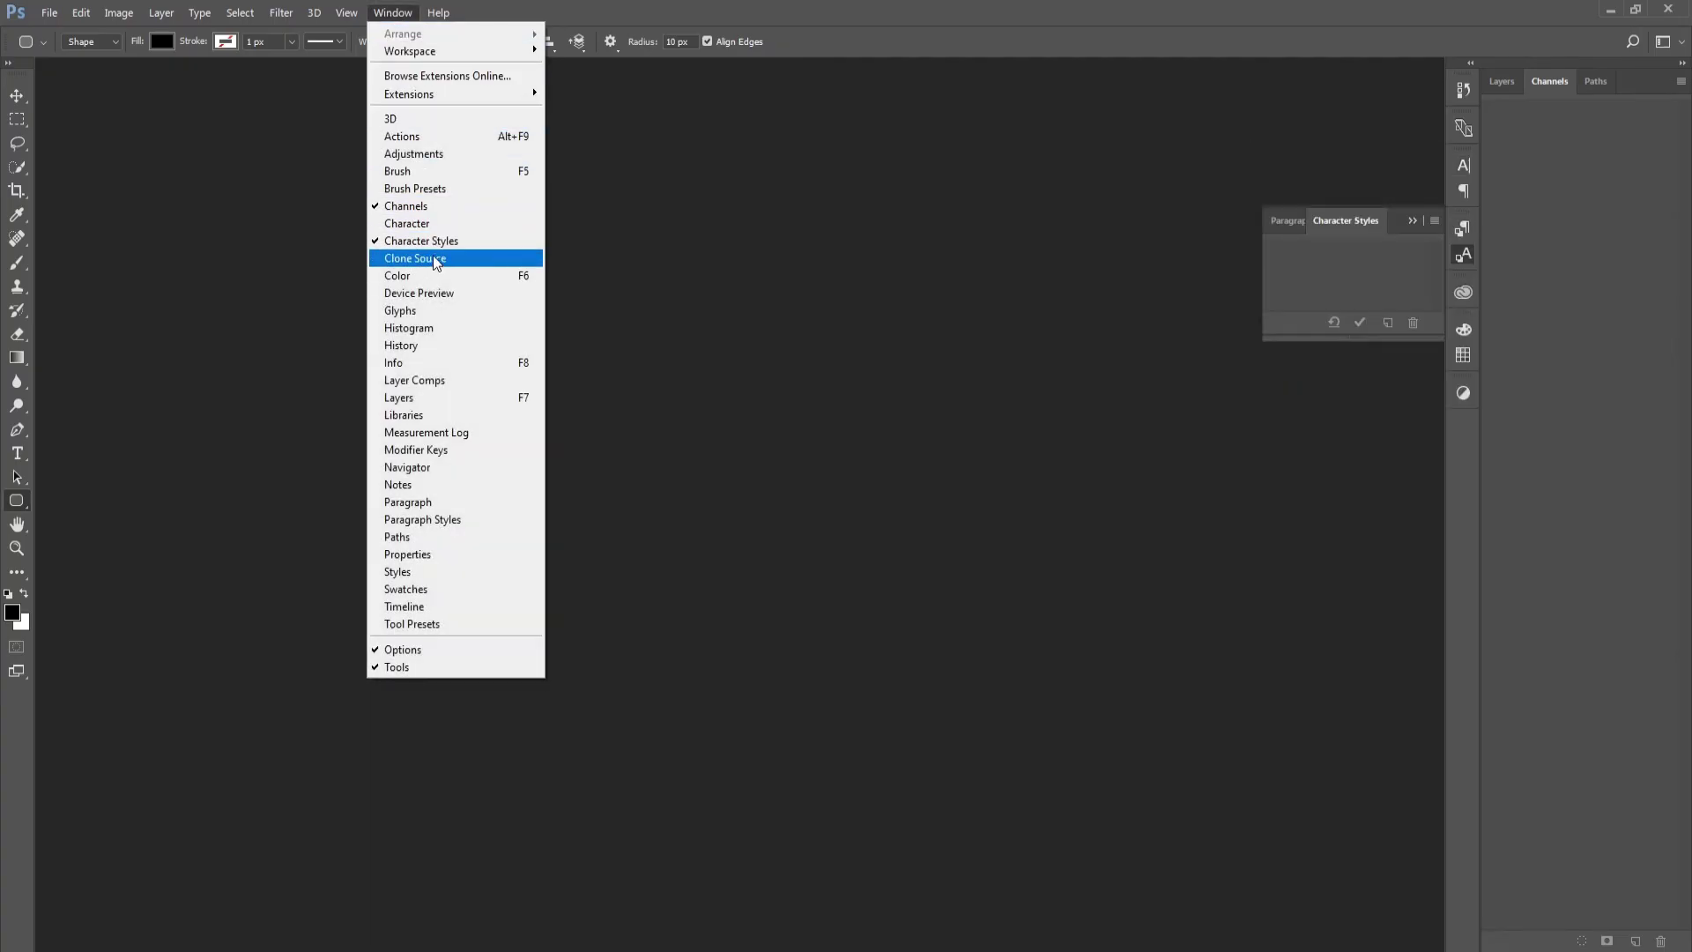
left_click(431, 501)
left_click(393, 14)
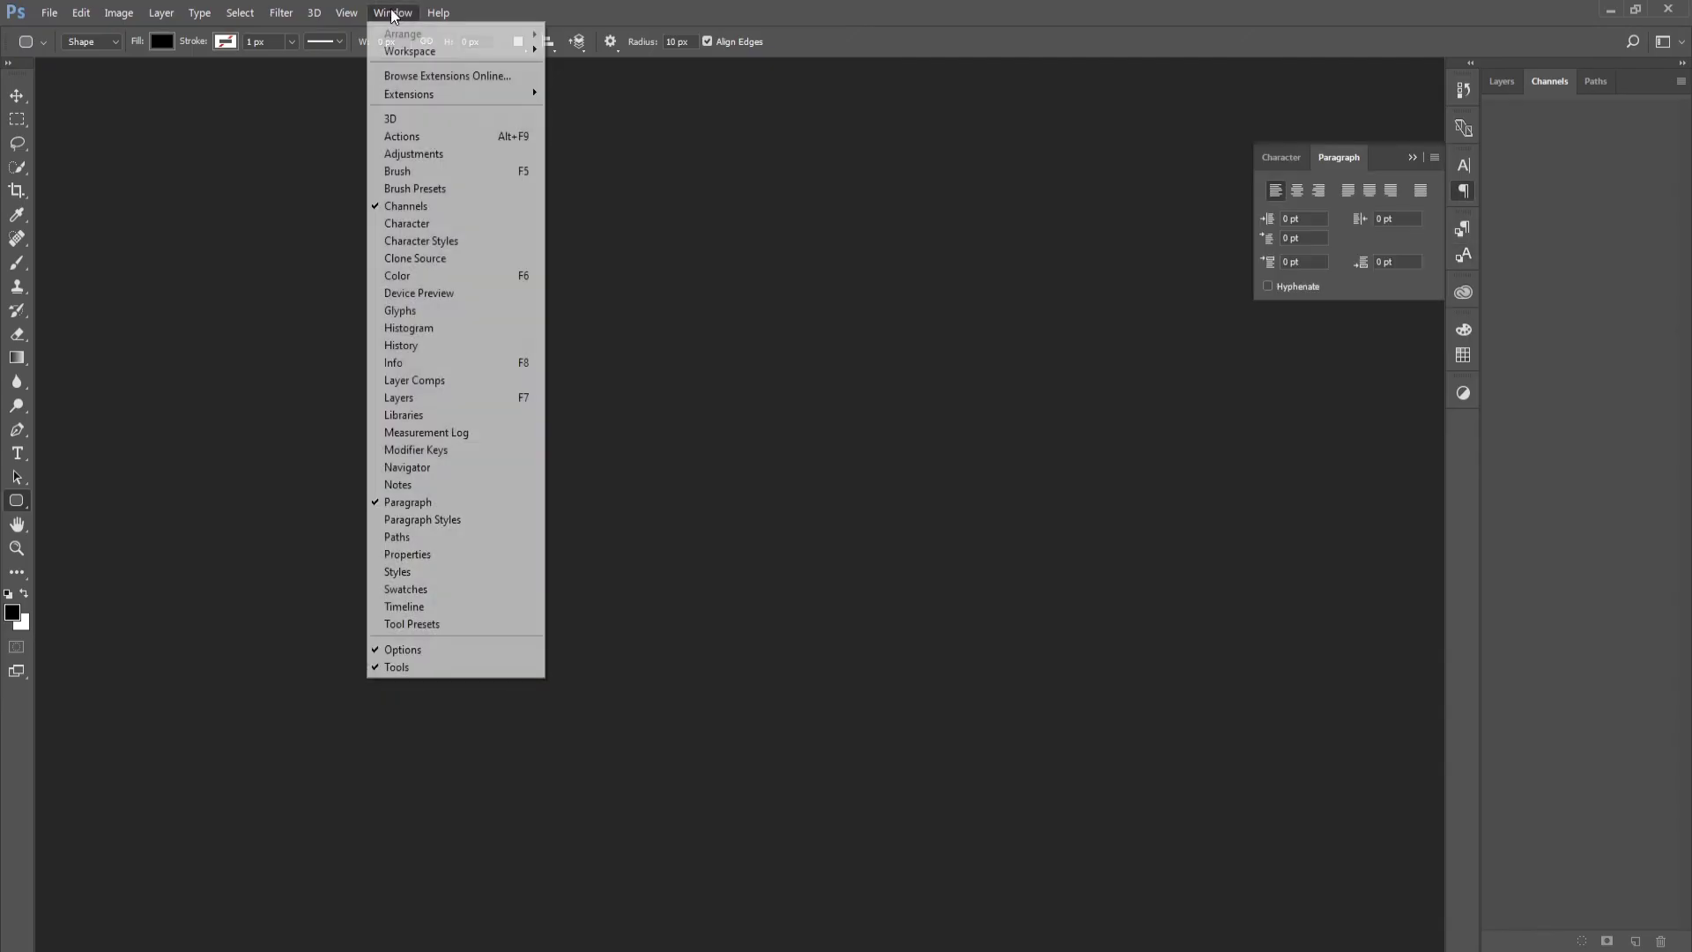
left_click(446, 519)
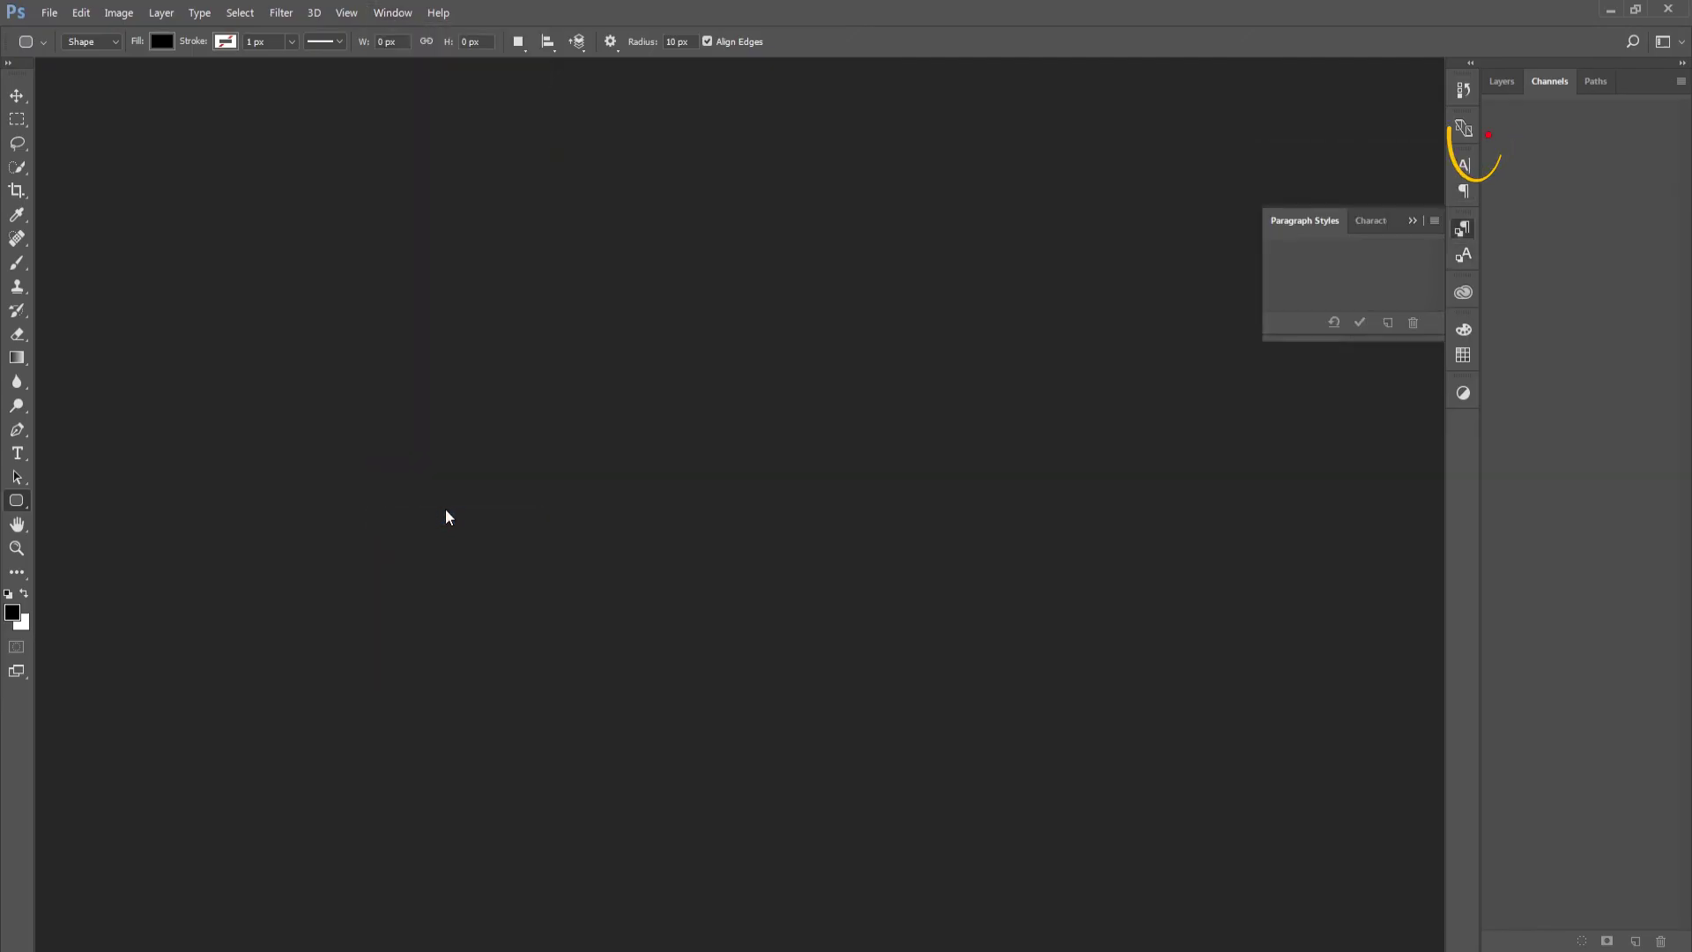
left_click(393, 13)
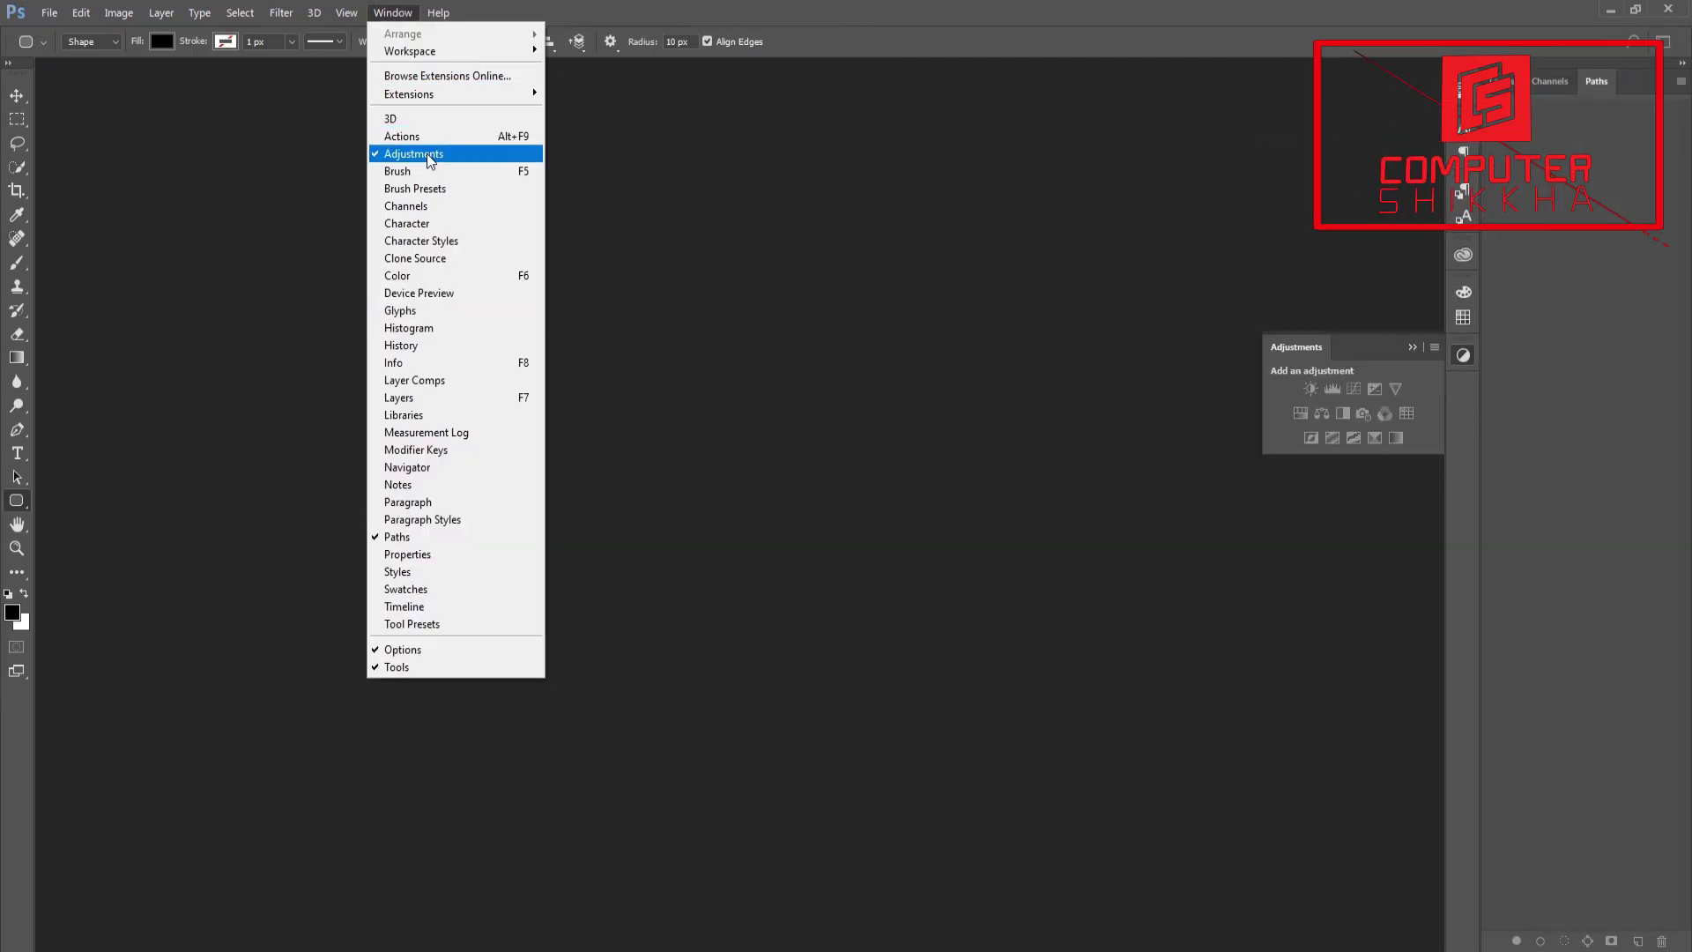
left_click(451, 135)
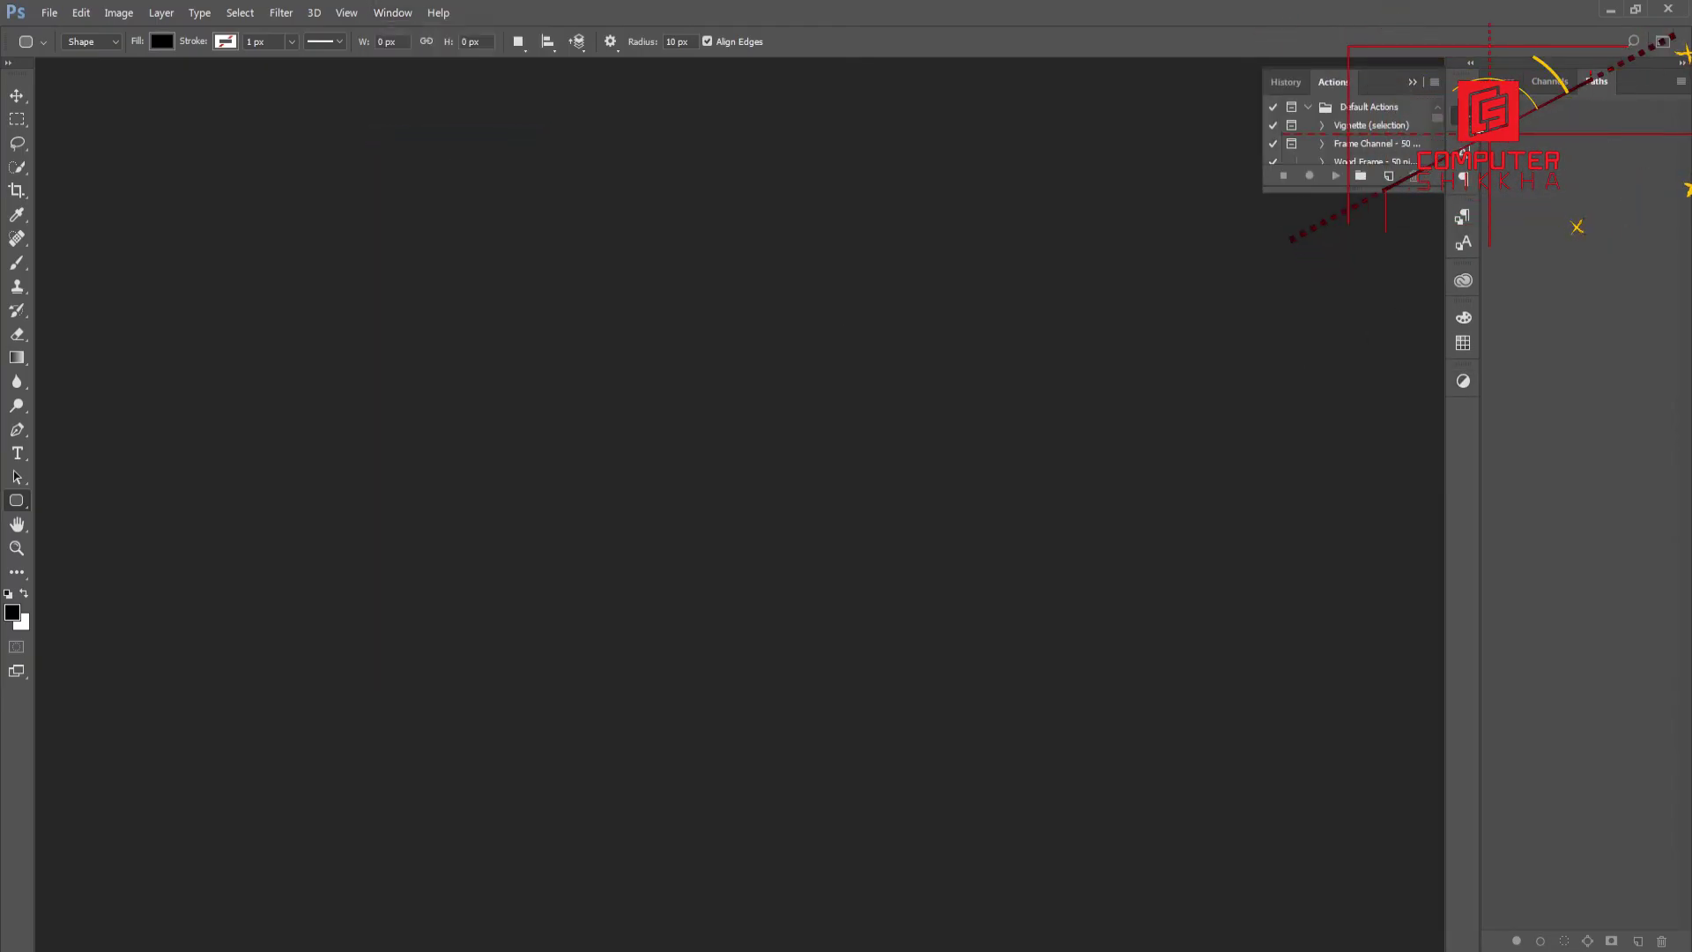
left_click(1413, 82)
left_click_drag(1481, 431, 1509, 450)
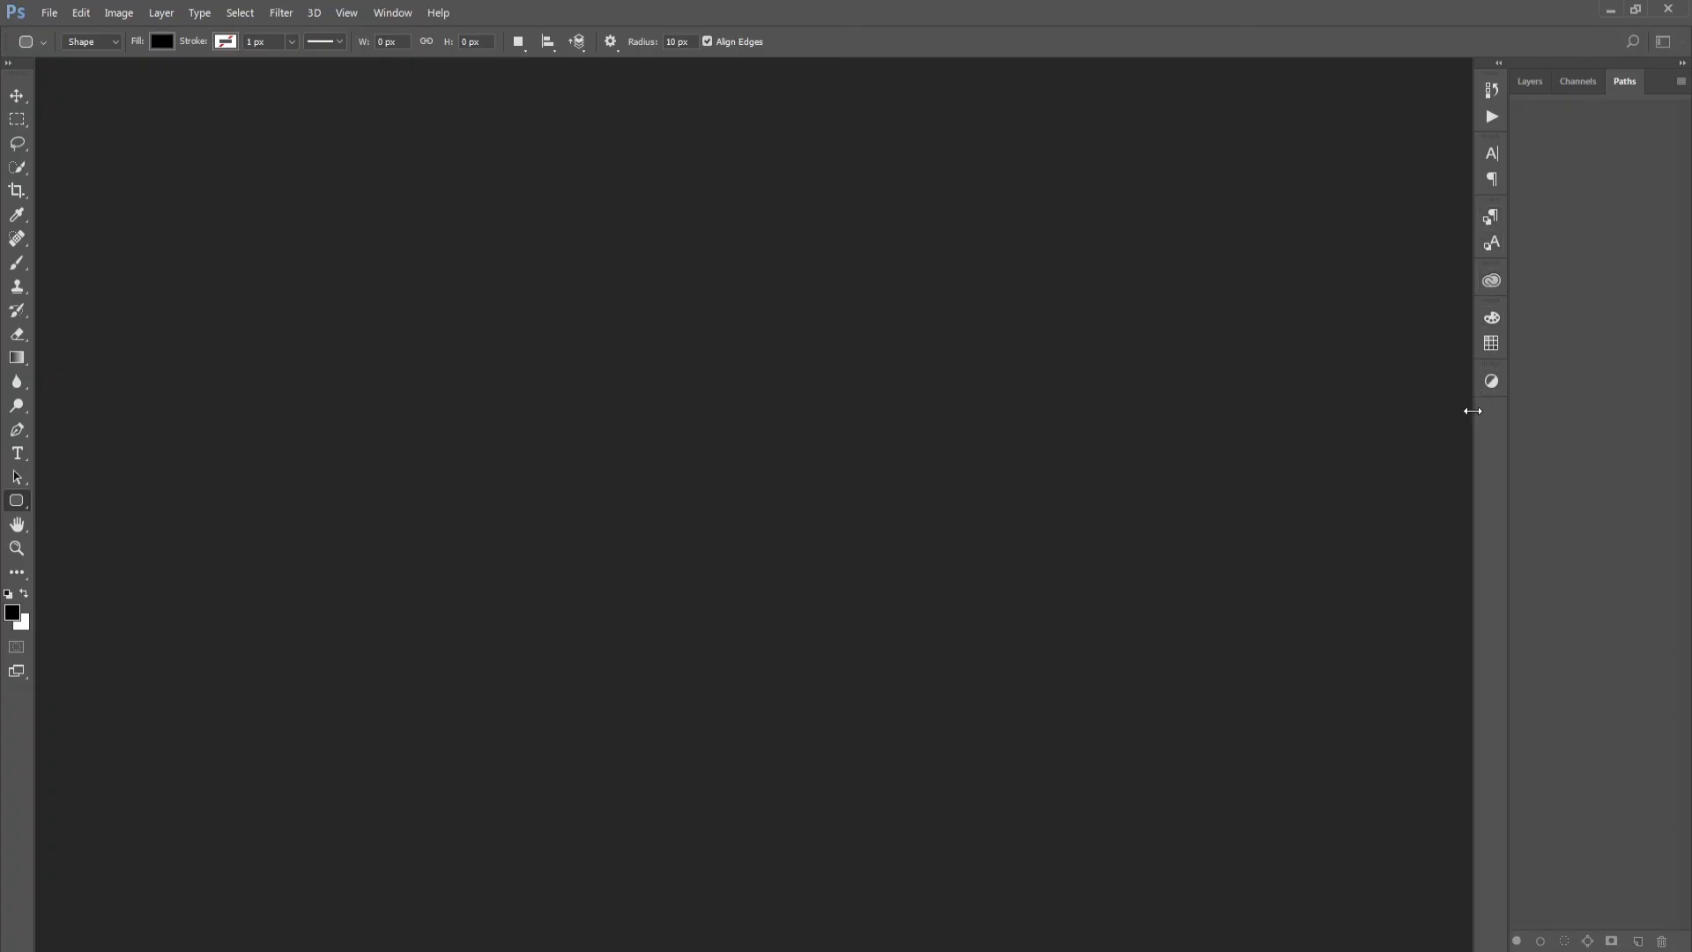
left_click_drag(1473, 411, 1351, 412)
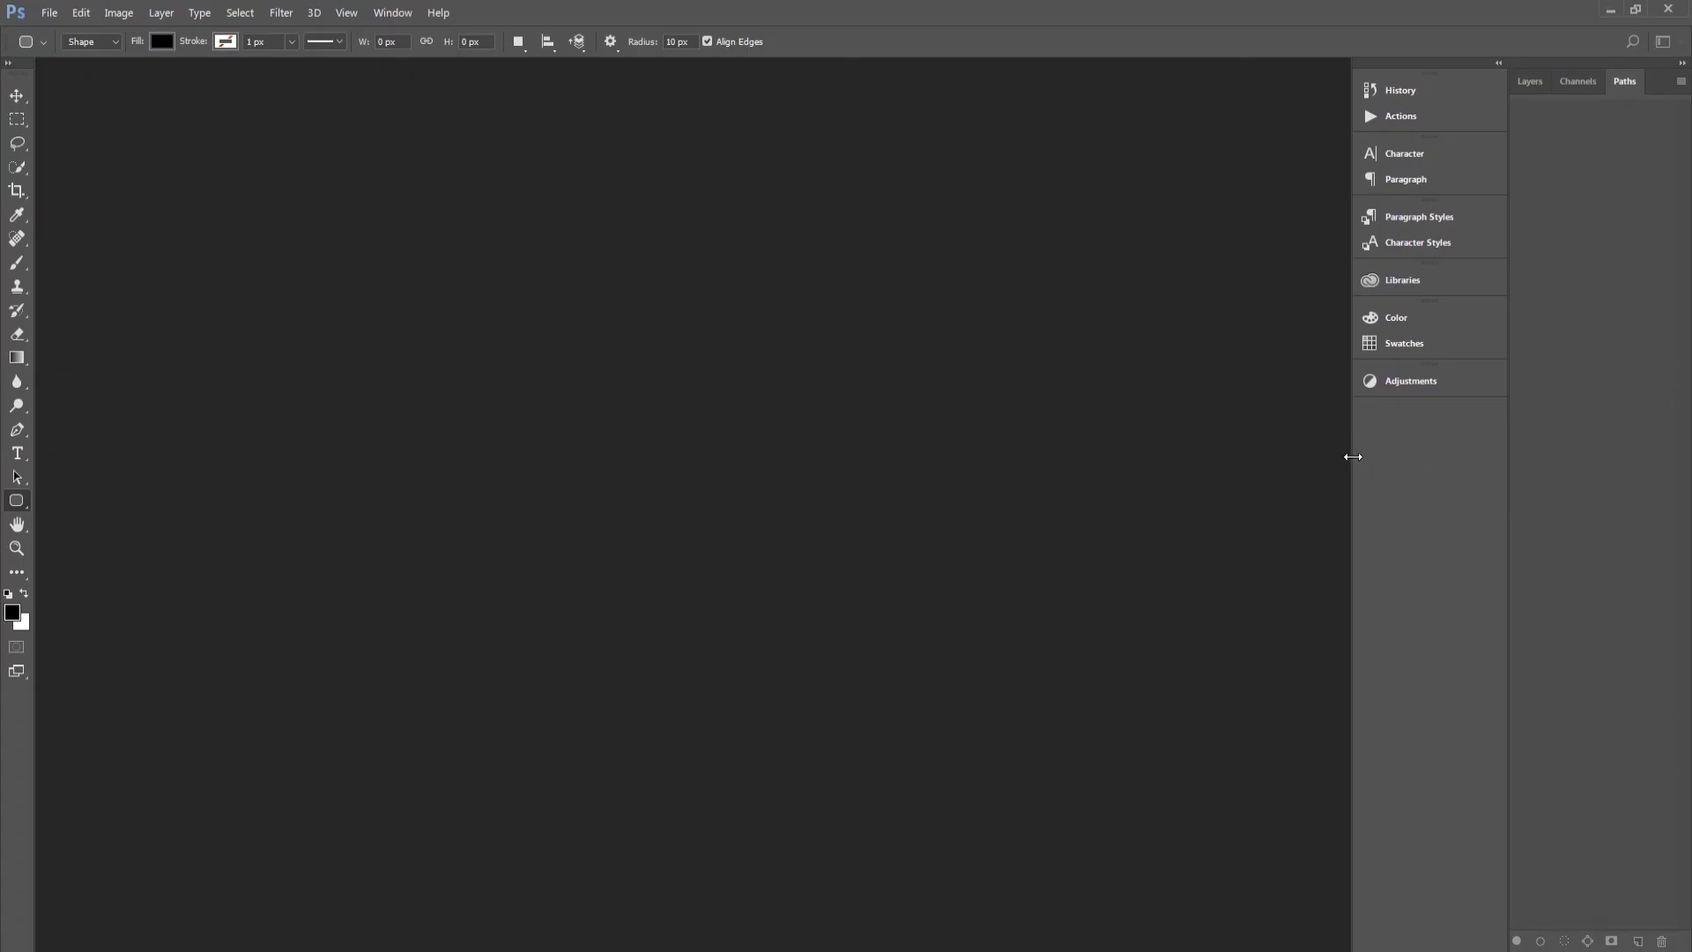
left_click_drag(1353, 456, 1477, 457)
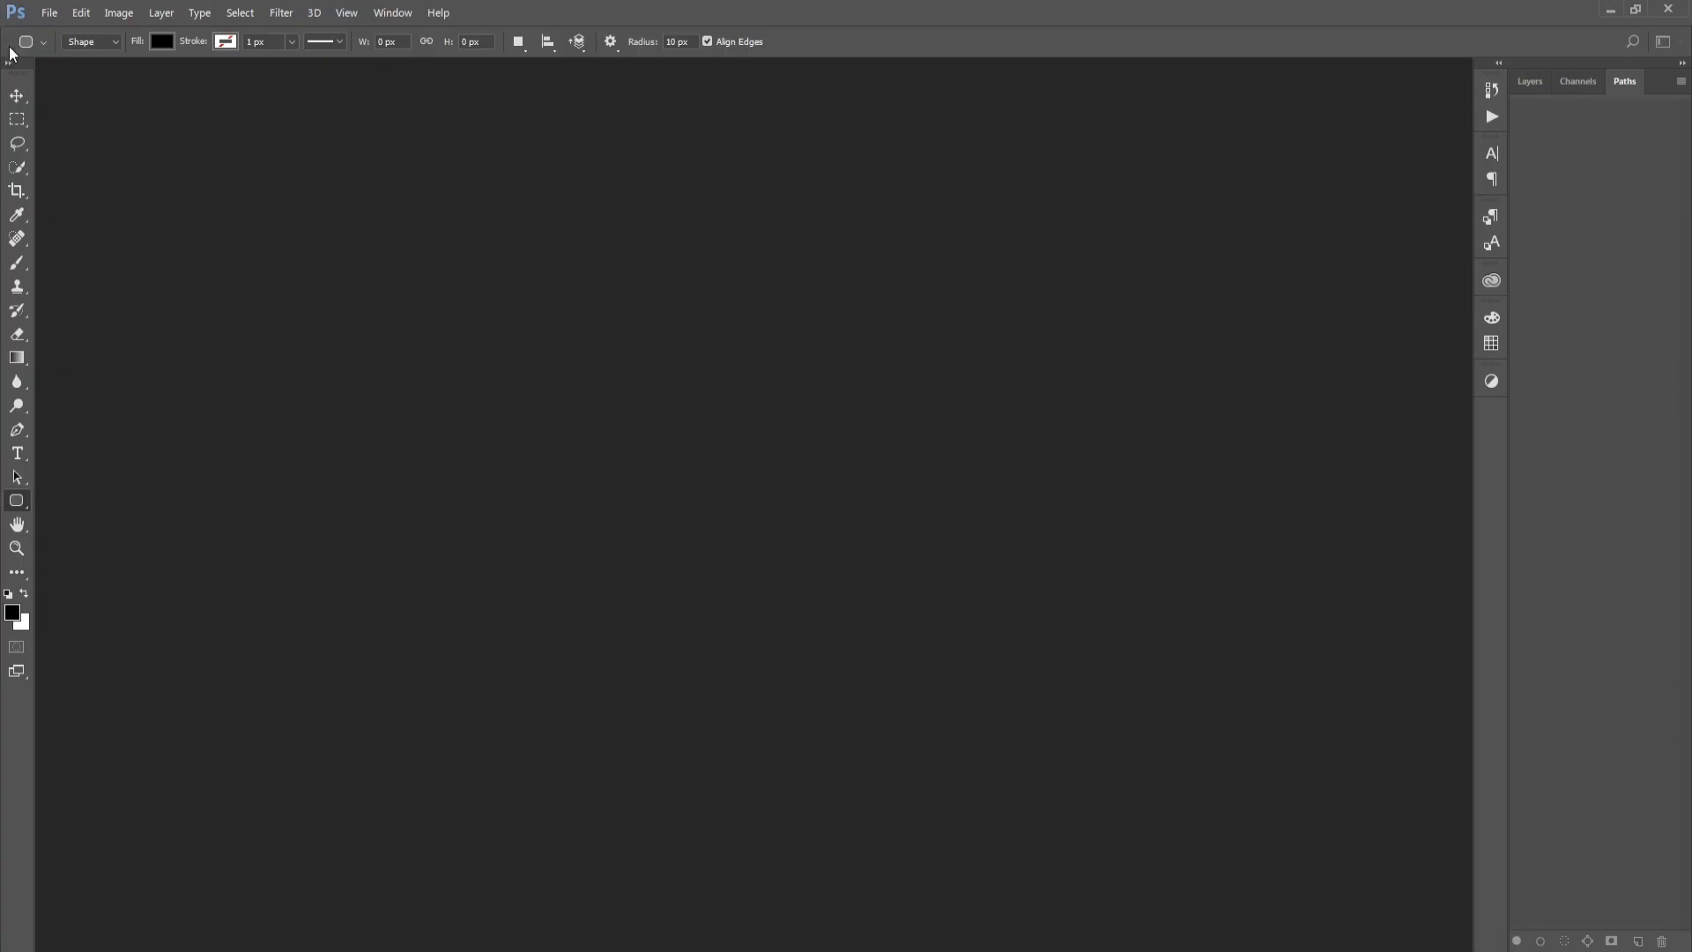
left_click_drag(9, 53, 143, 368)
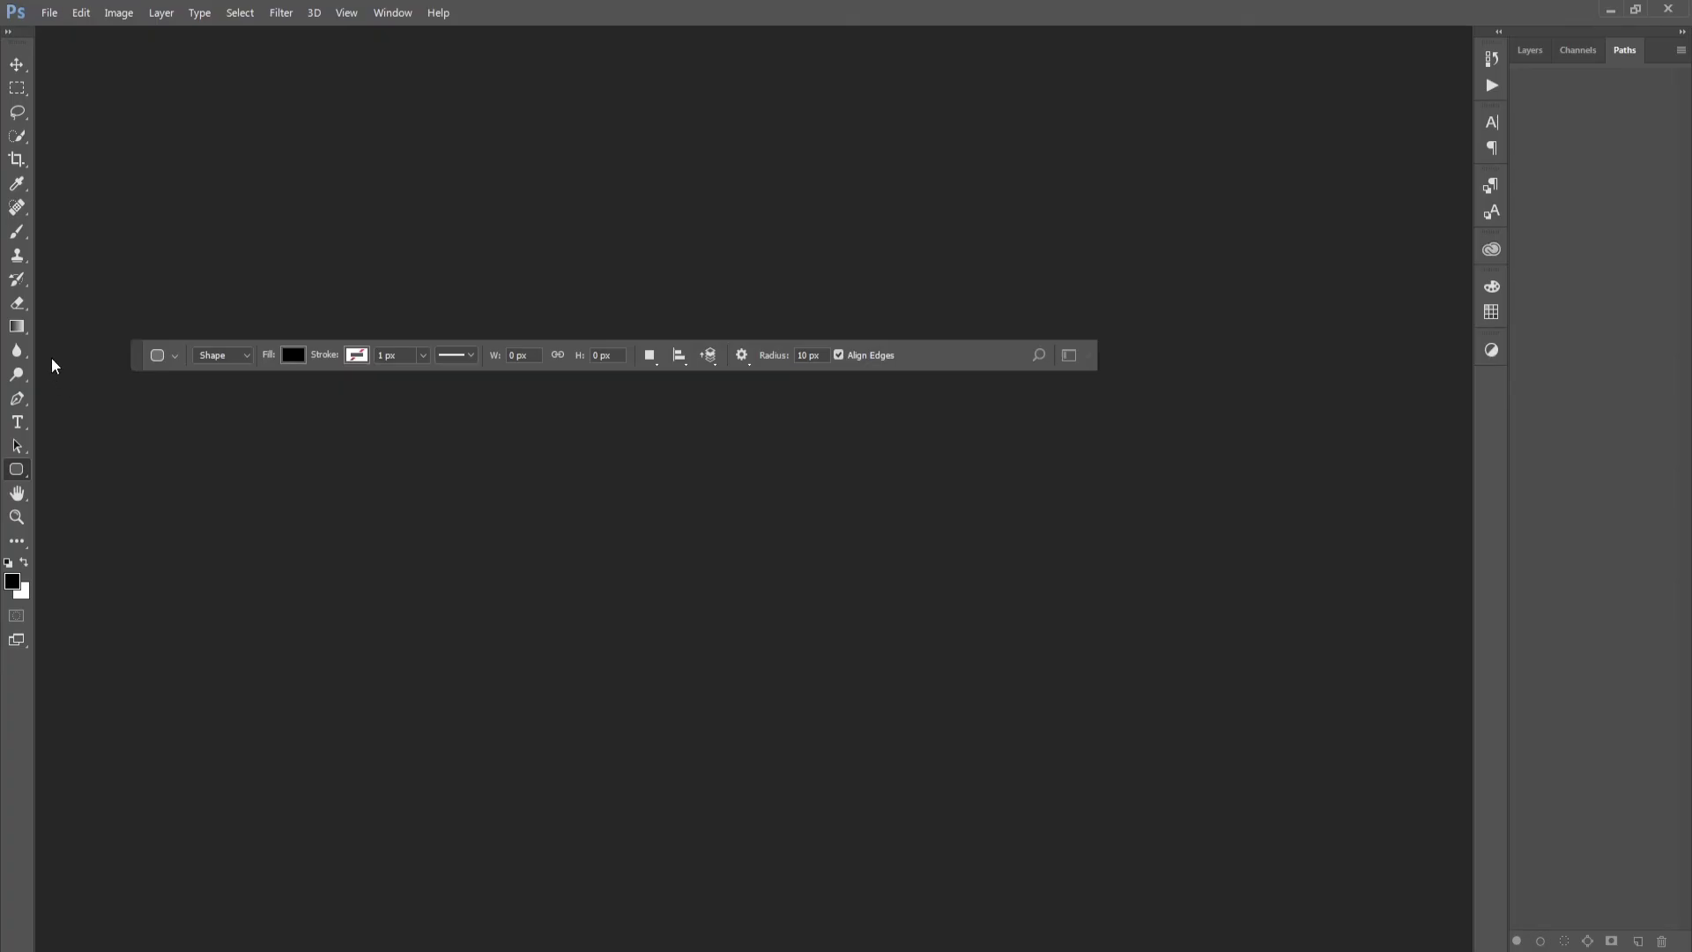
mouse_move(135, 357)
left_mouse_down()
mouse_move(84, 931)
mouse_move(48, 44)
left_mouse_up()
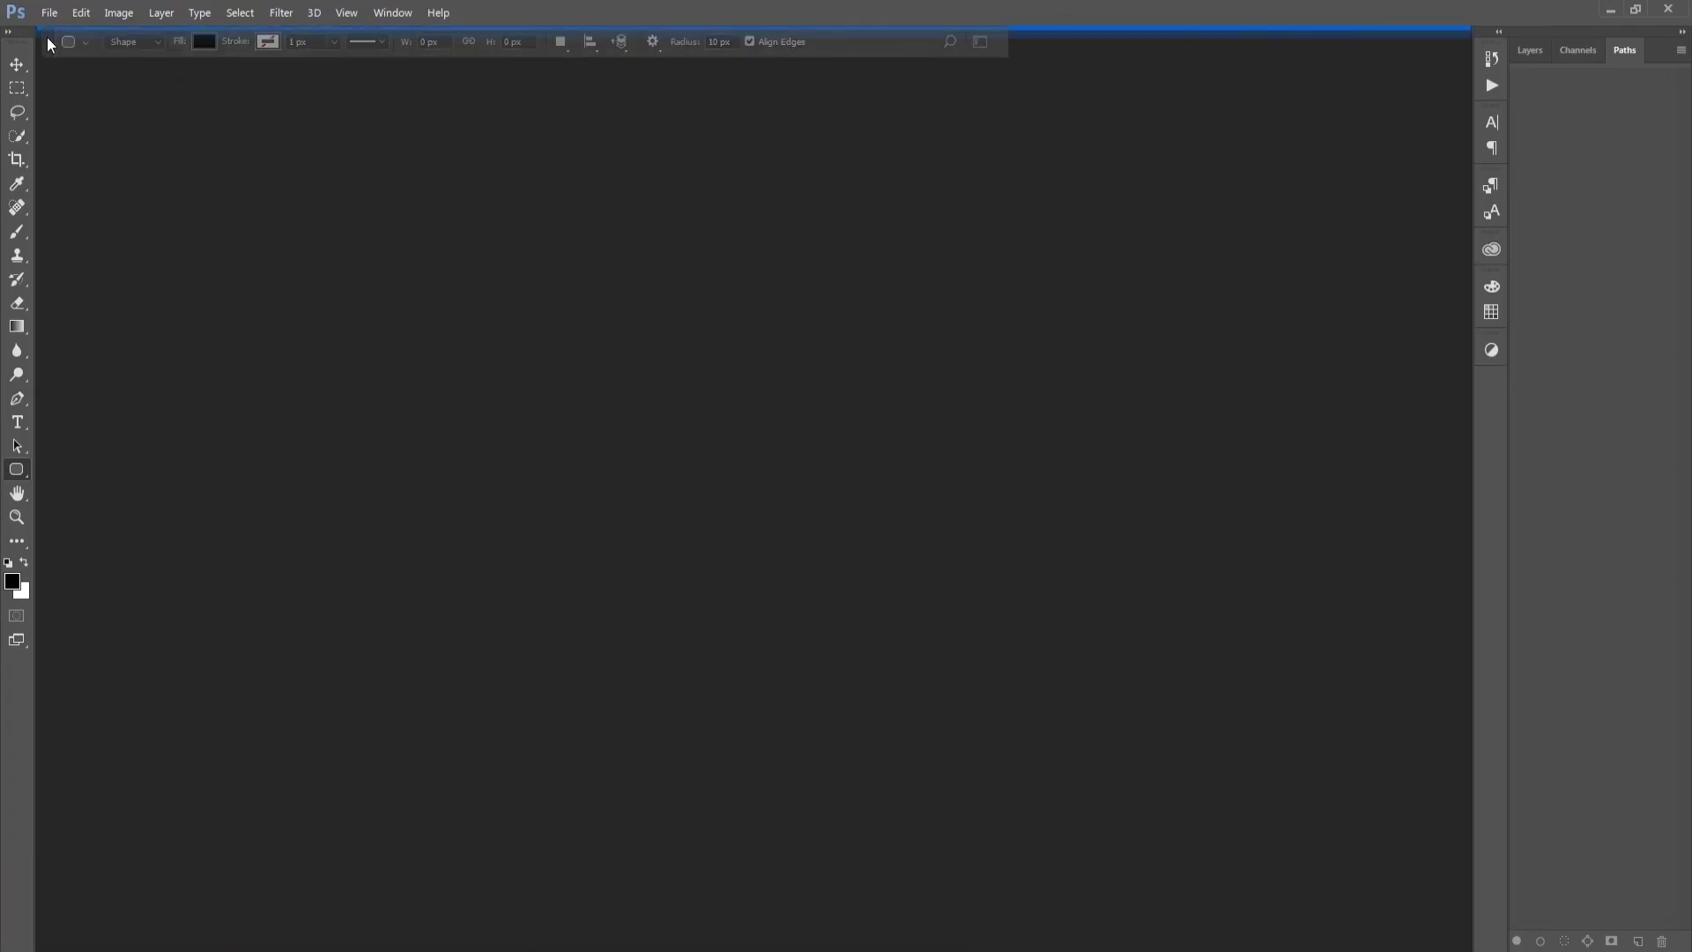
left_click_drag(49, 44, 43, 38)
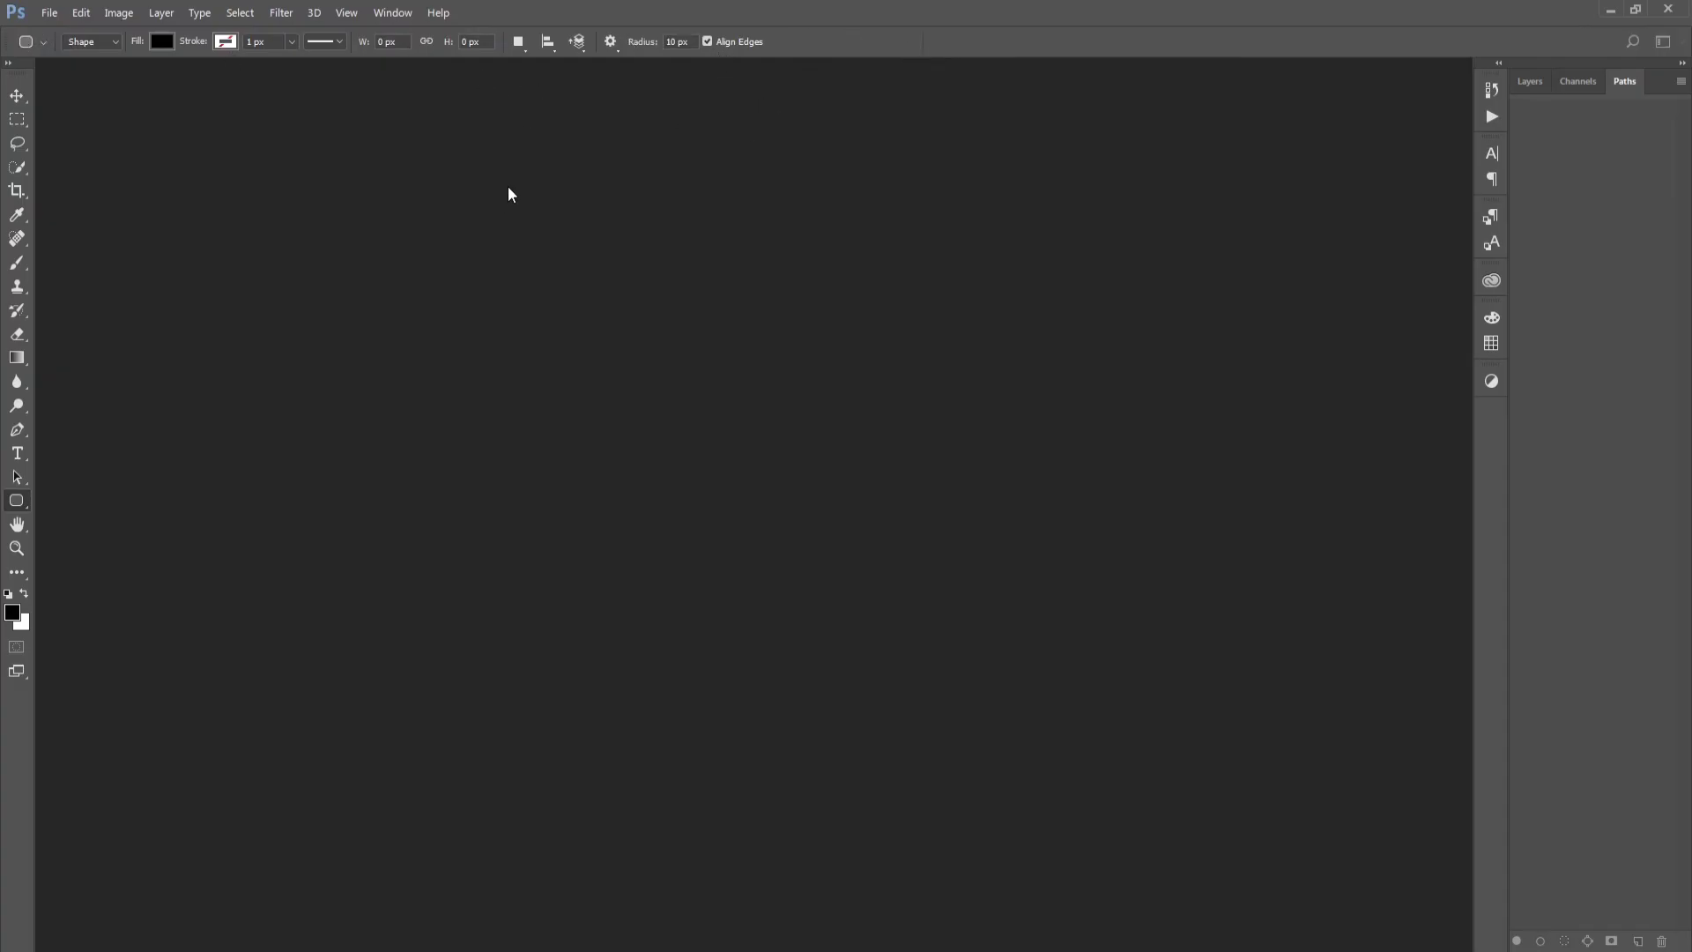
Open Part 4.psd, Part 4-1.tif and placeholder.png together, dismissing the new Library prompt
key("ctrl+o")
left_click(904, 255, "ctrl")
left_click(300, 396, "ctrl")
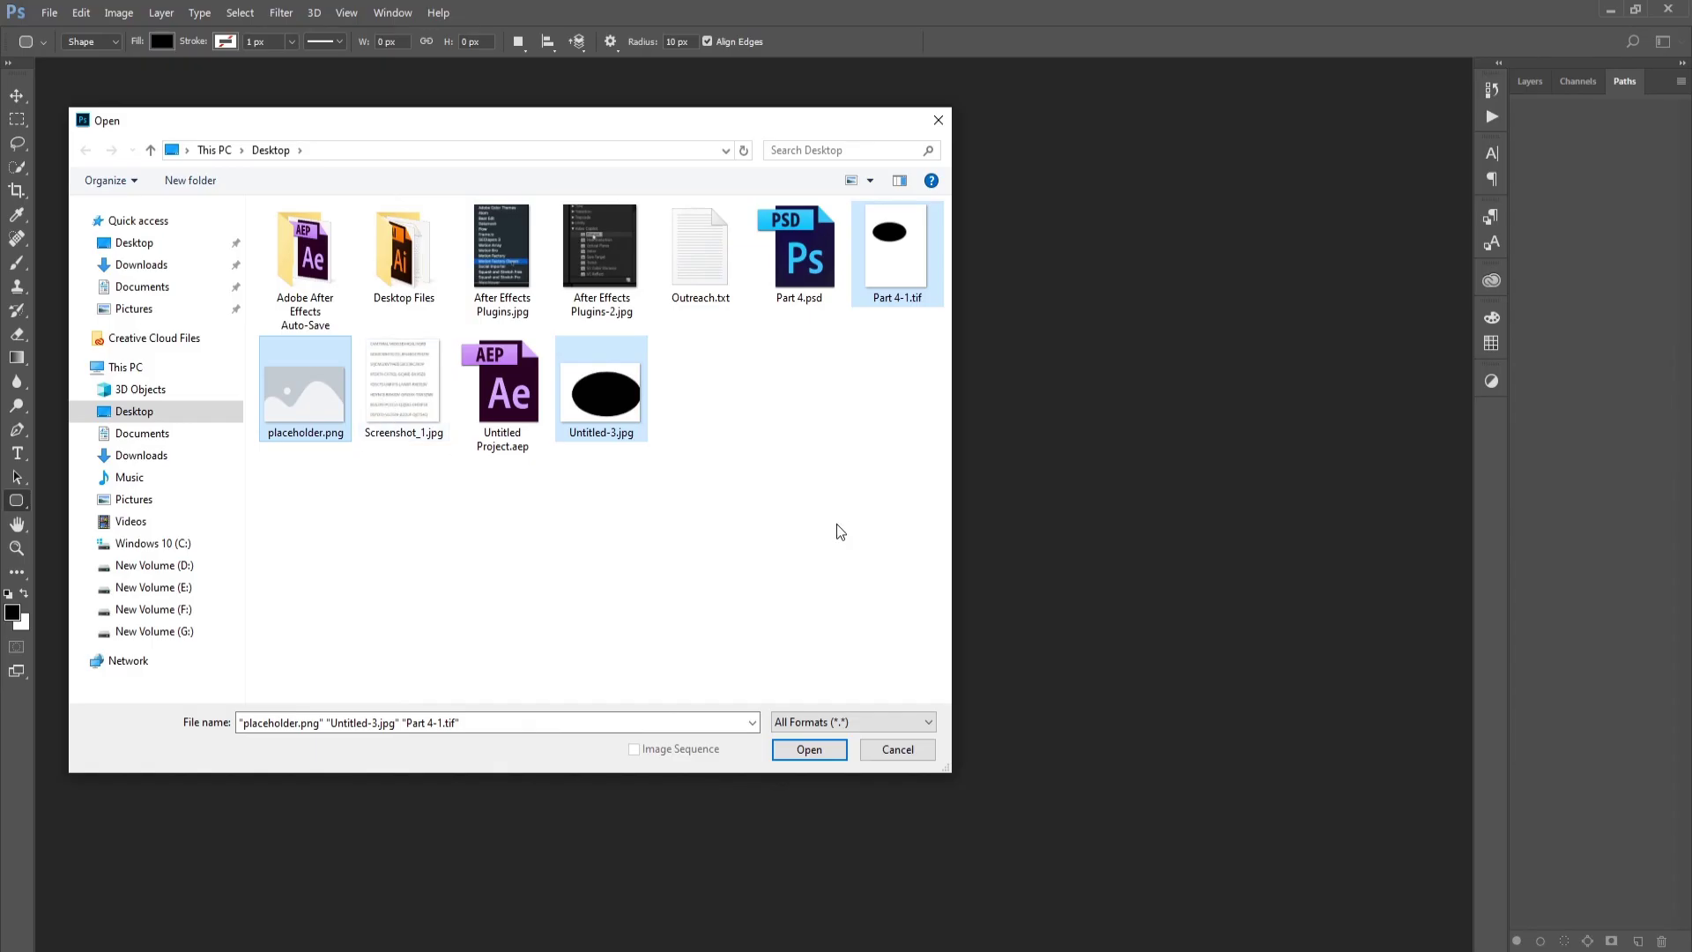
left_click(820, 282, "ctrl")
left_click(809, 750)
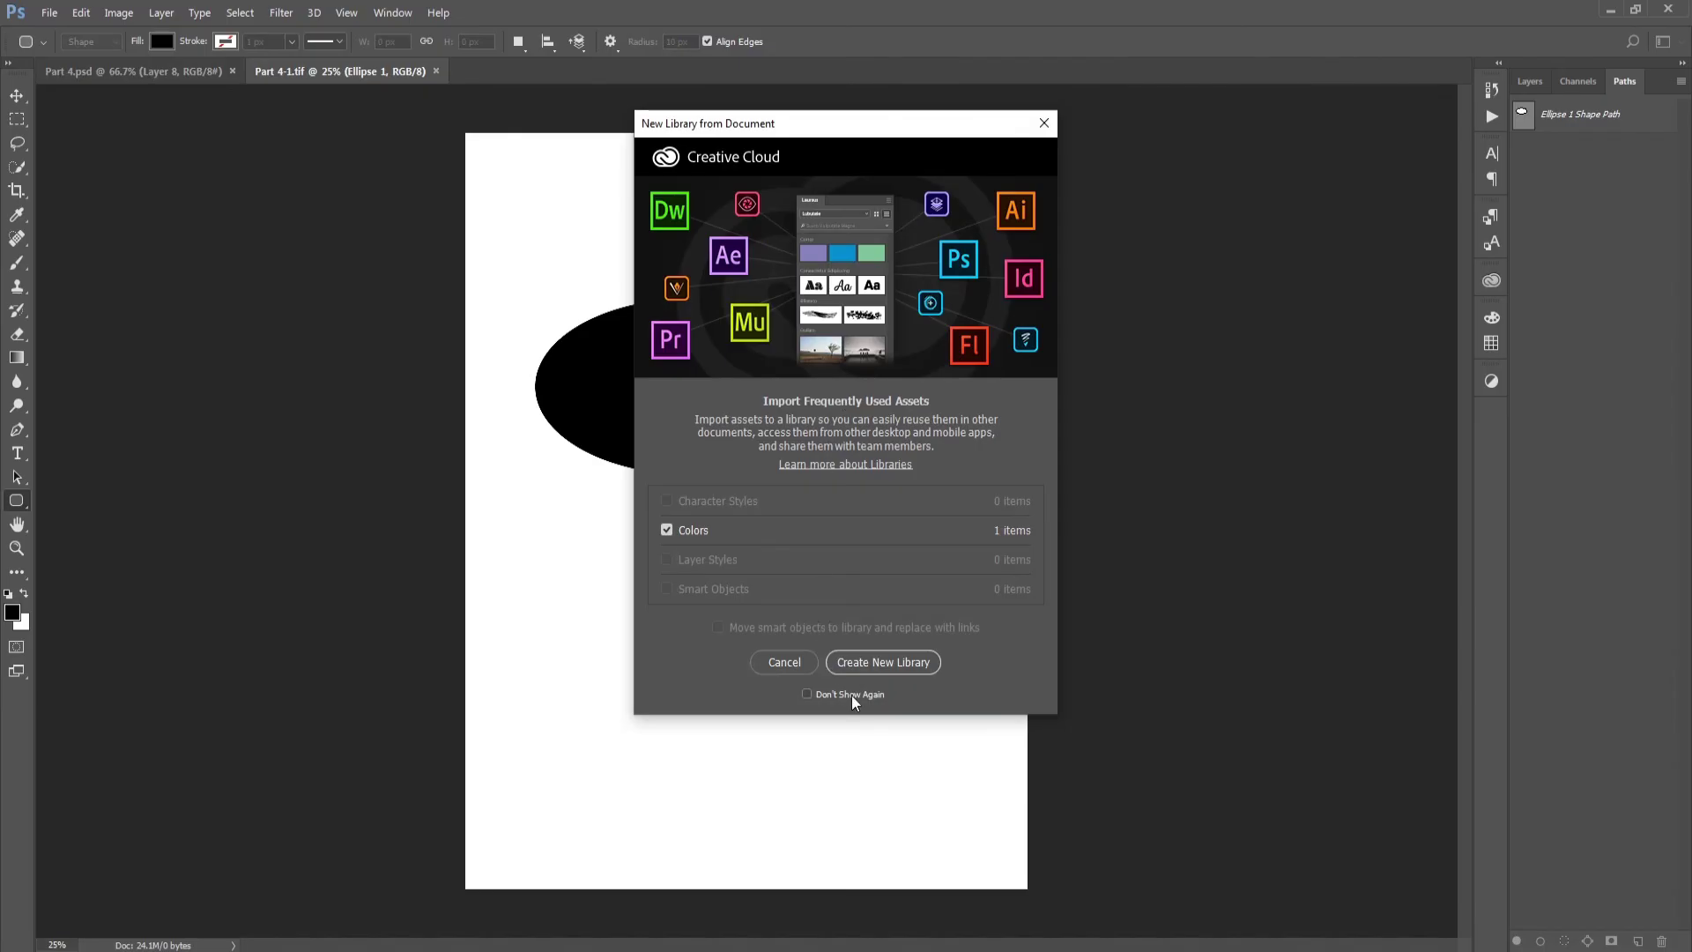
left_click(781, 670)
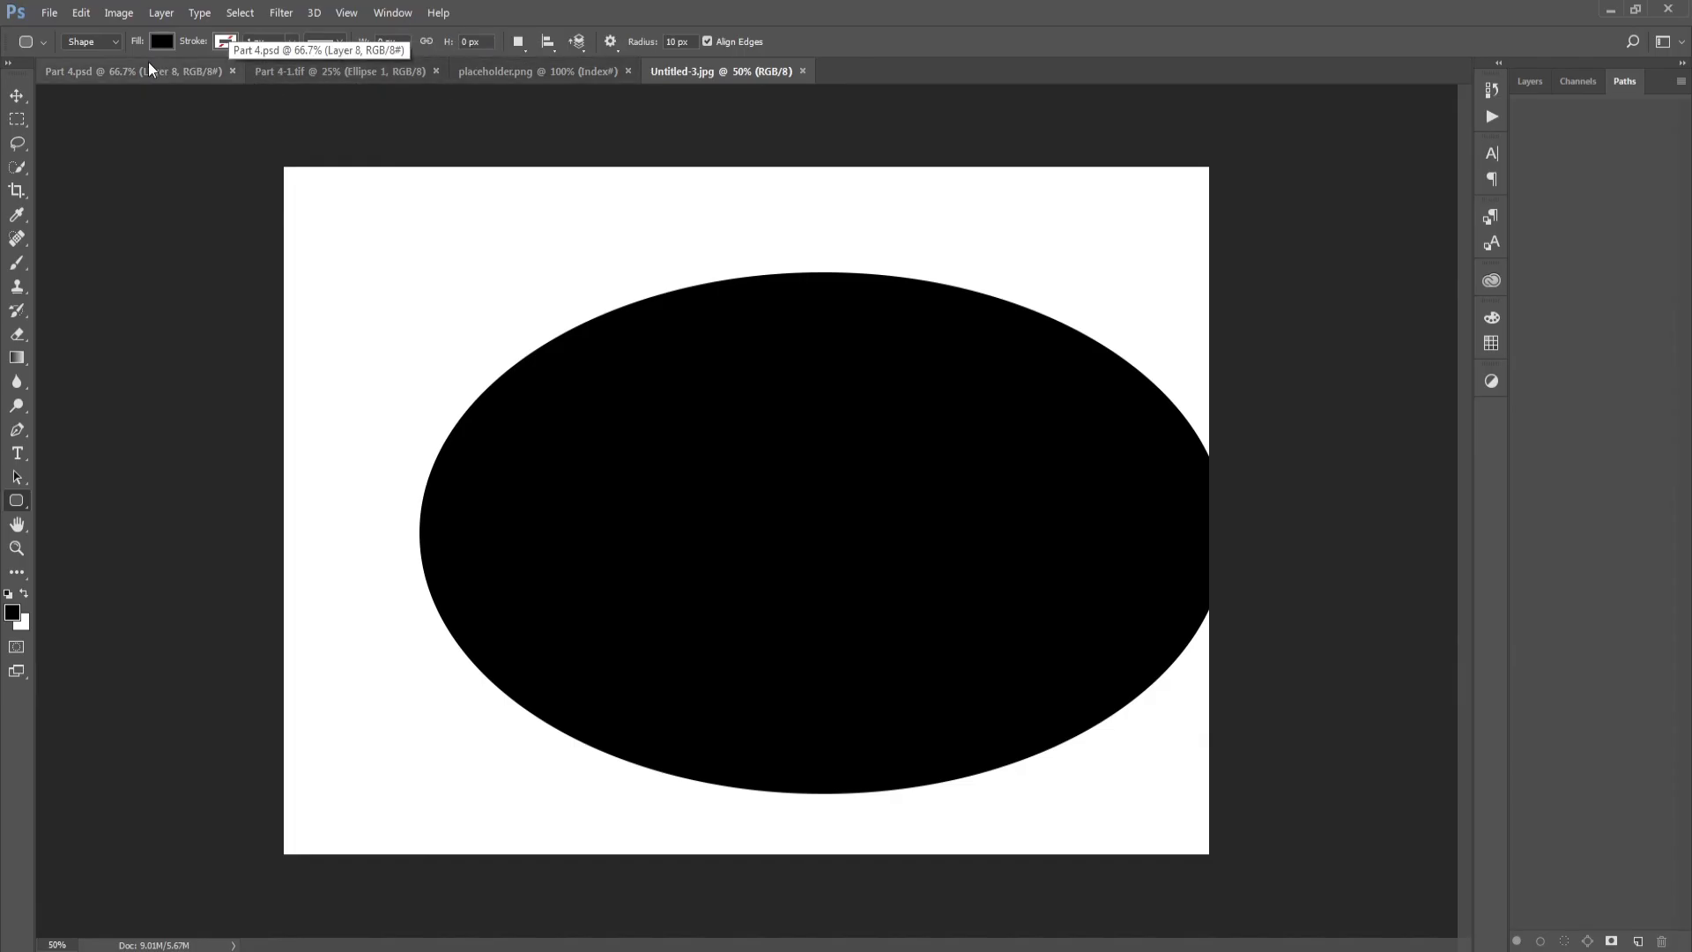
Float the placeholder.png document window, reposition it, and close Untitled-3.jpg
left_click(573, 74)
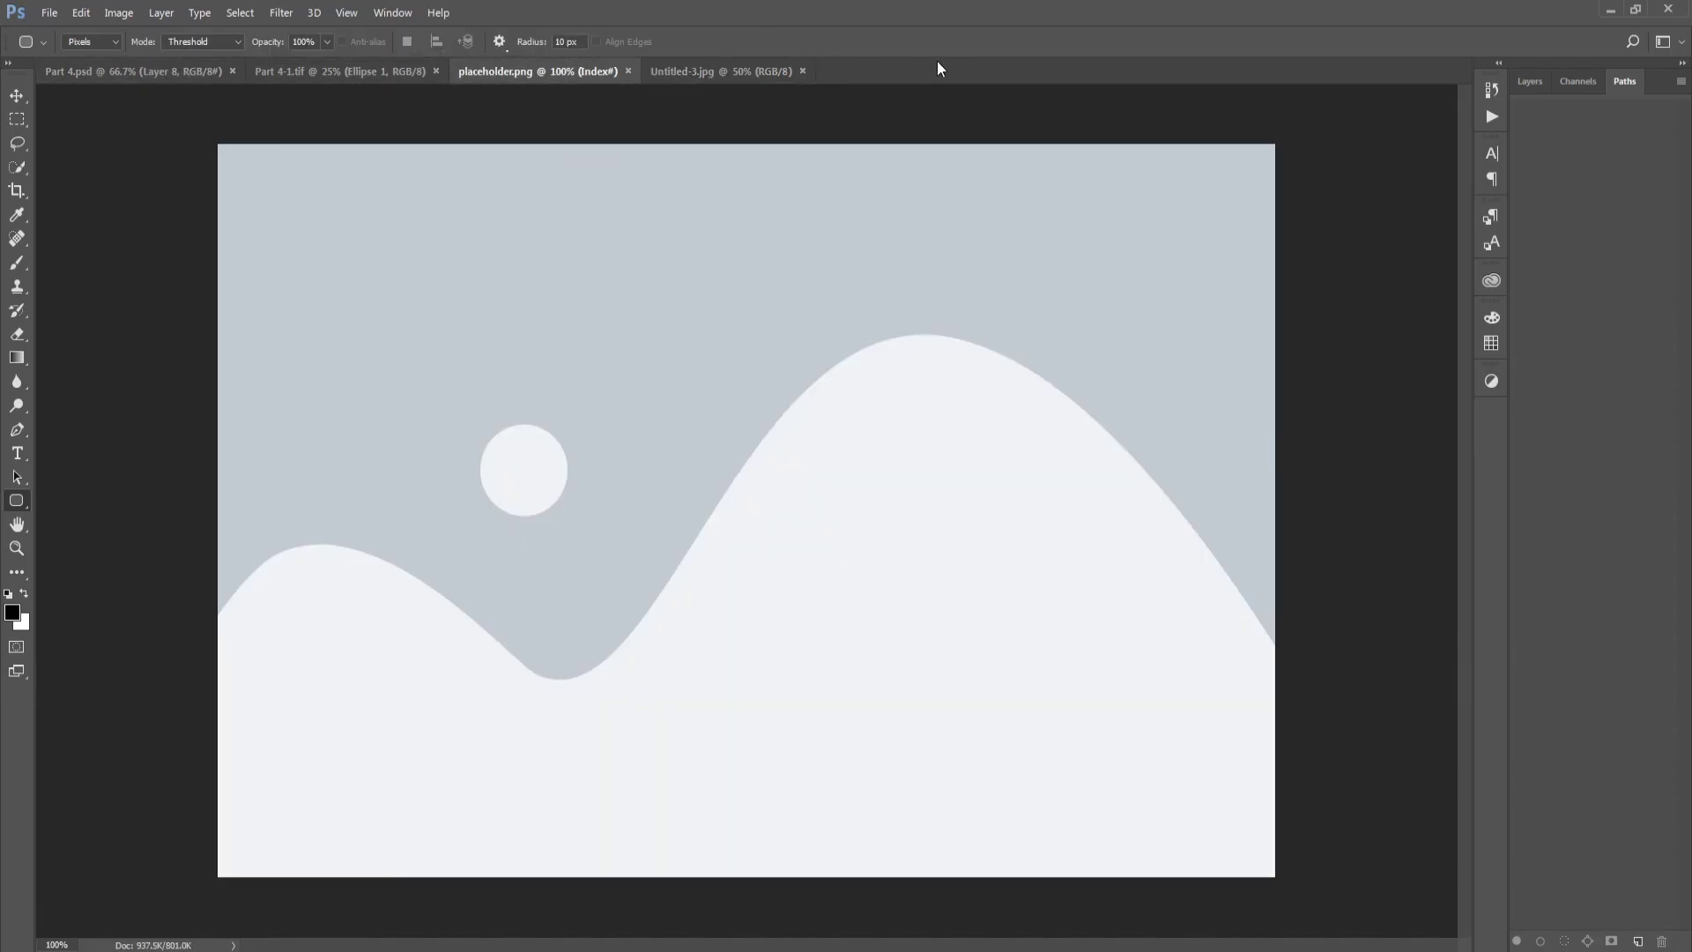
left_click_drag(928, 74, 956, 259)
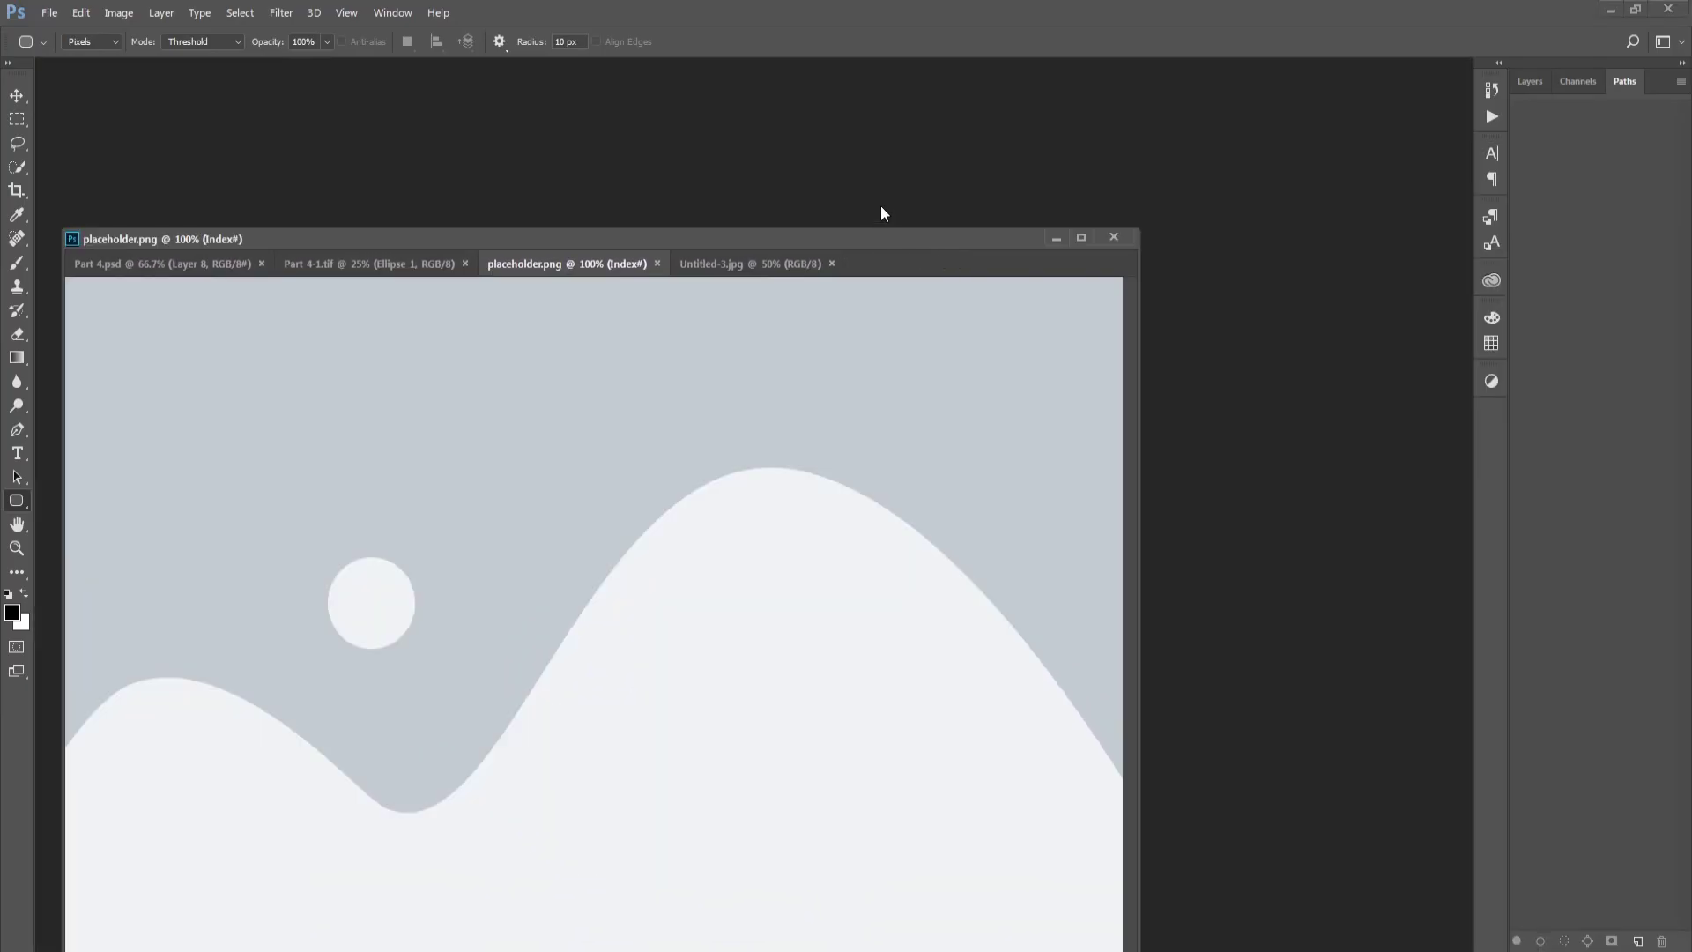
mouse_move(823, 253)
left_mouse_down()
mouse_move(810, 167)
mouse_move(827, 152)
left_mouse_up()
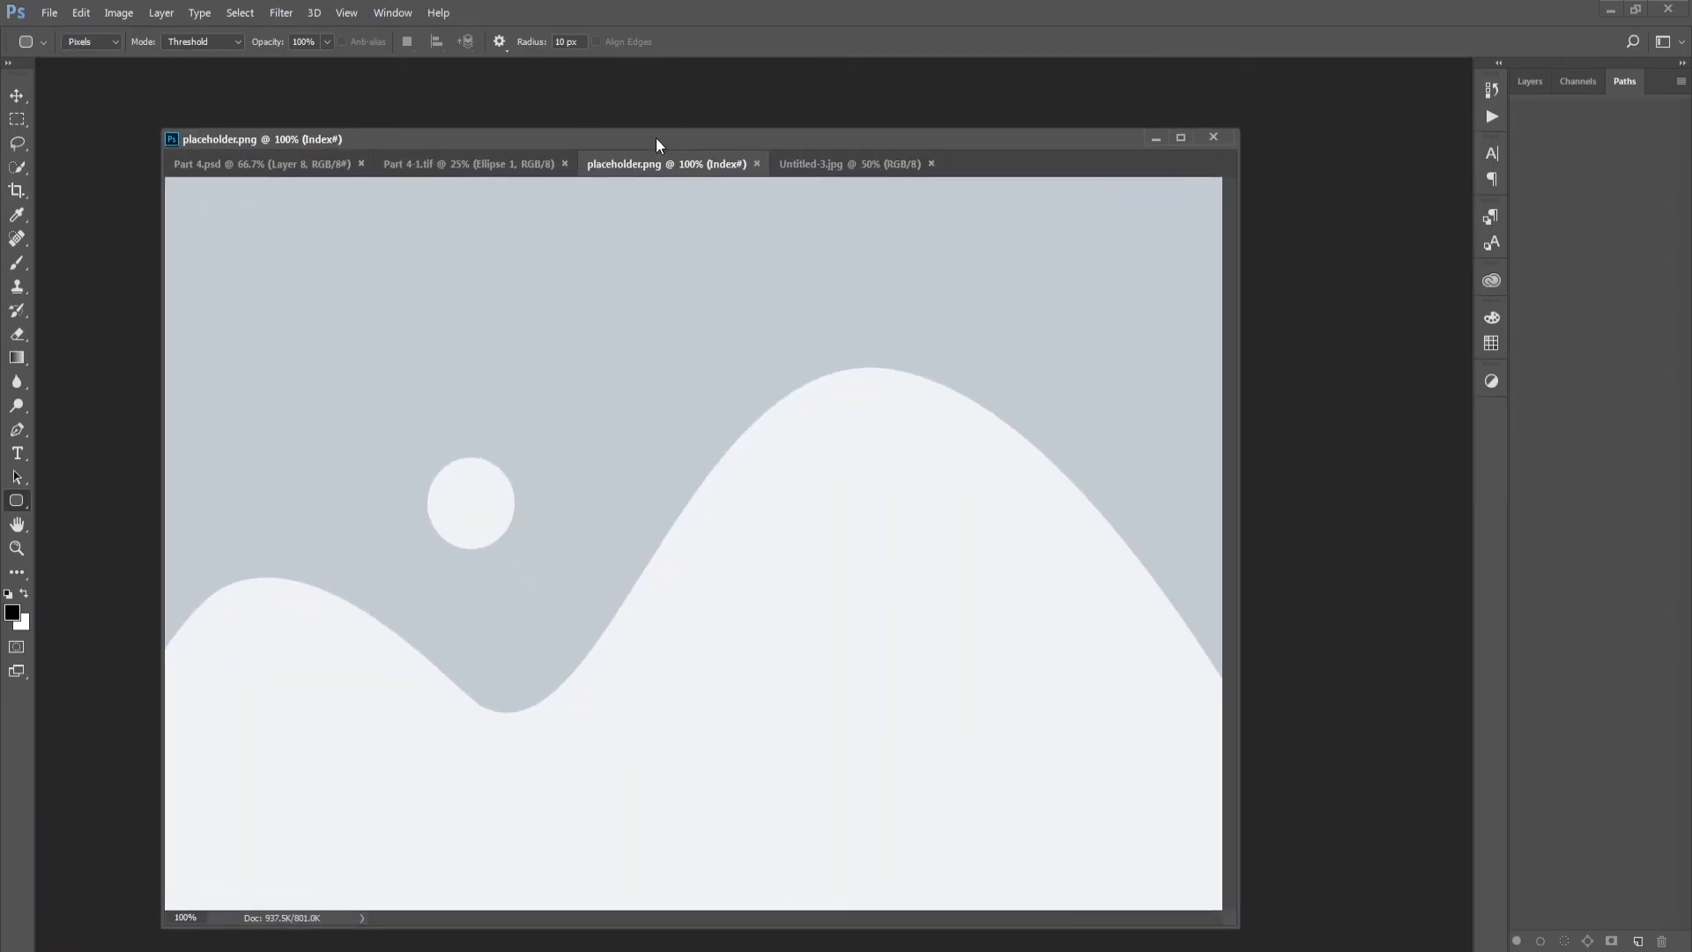
left_click_drag(654, 147, 629, 123)
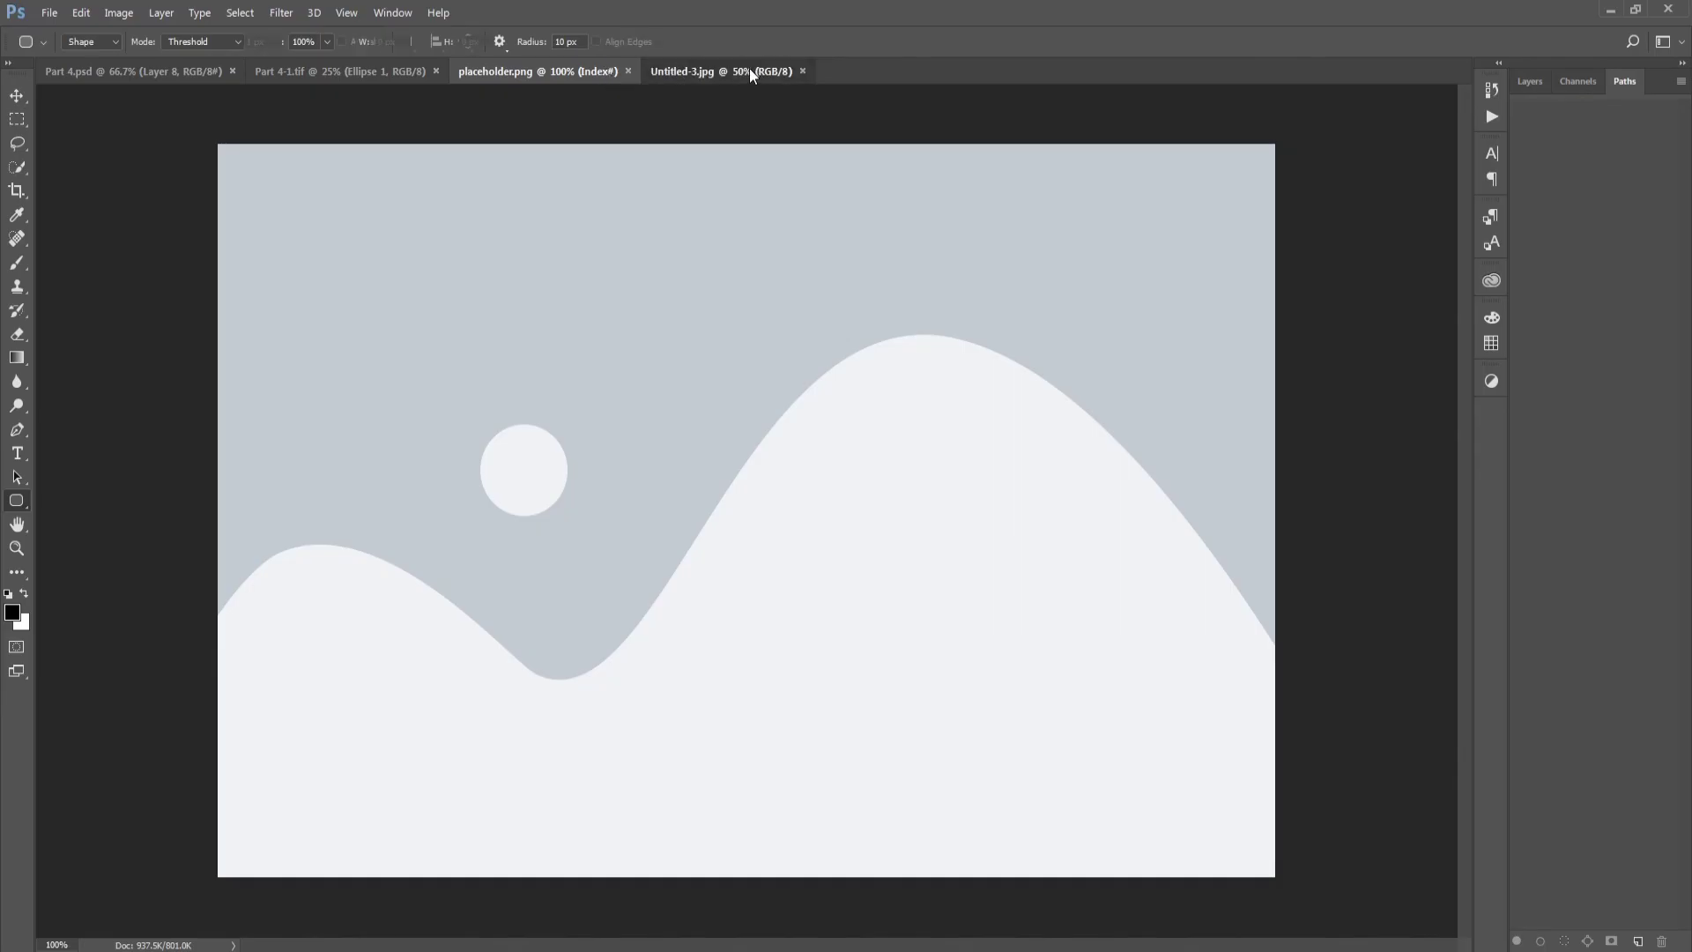
left_click(751, 75)
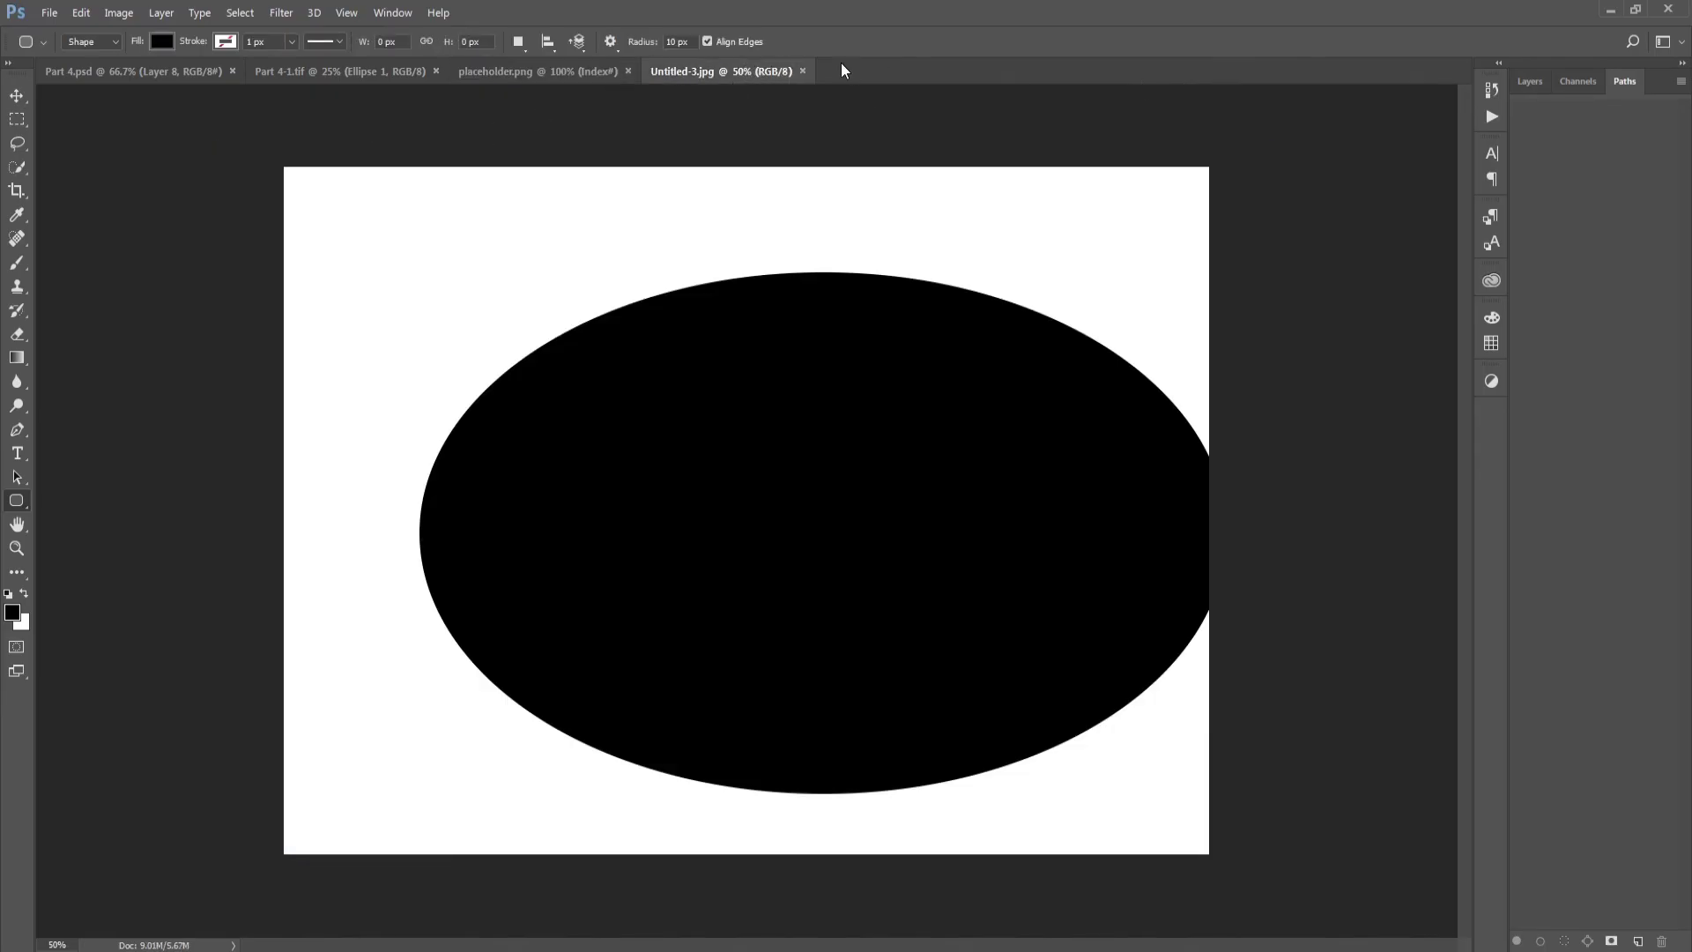
left_click(803, 71)
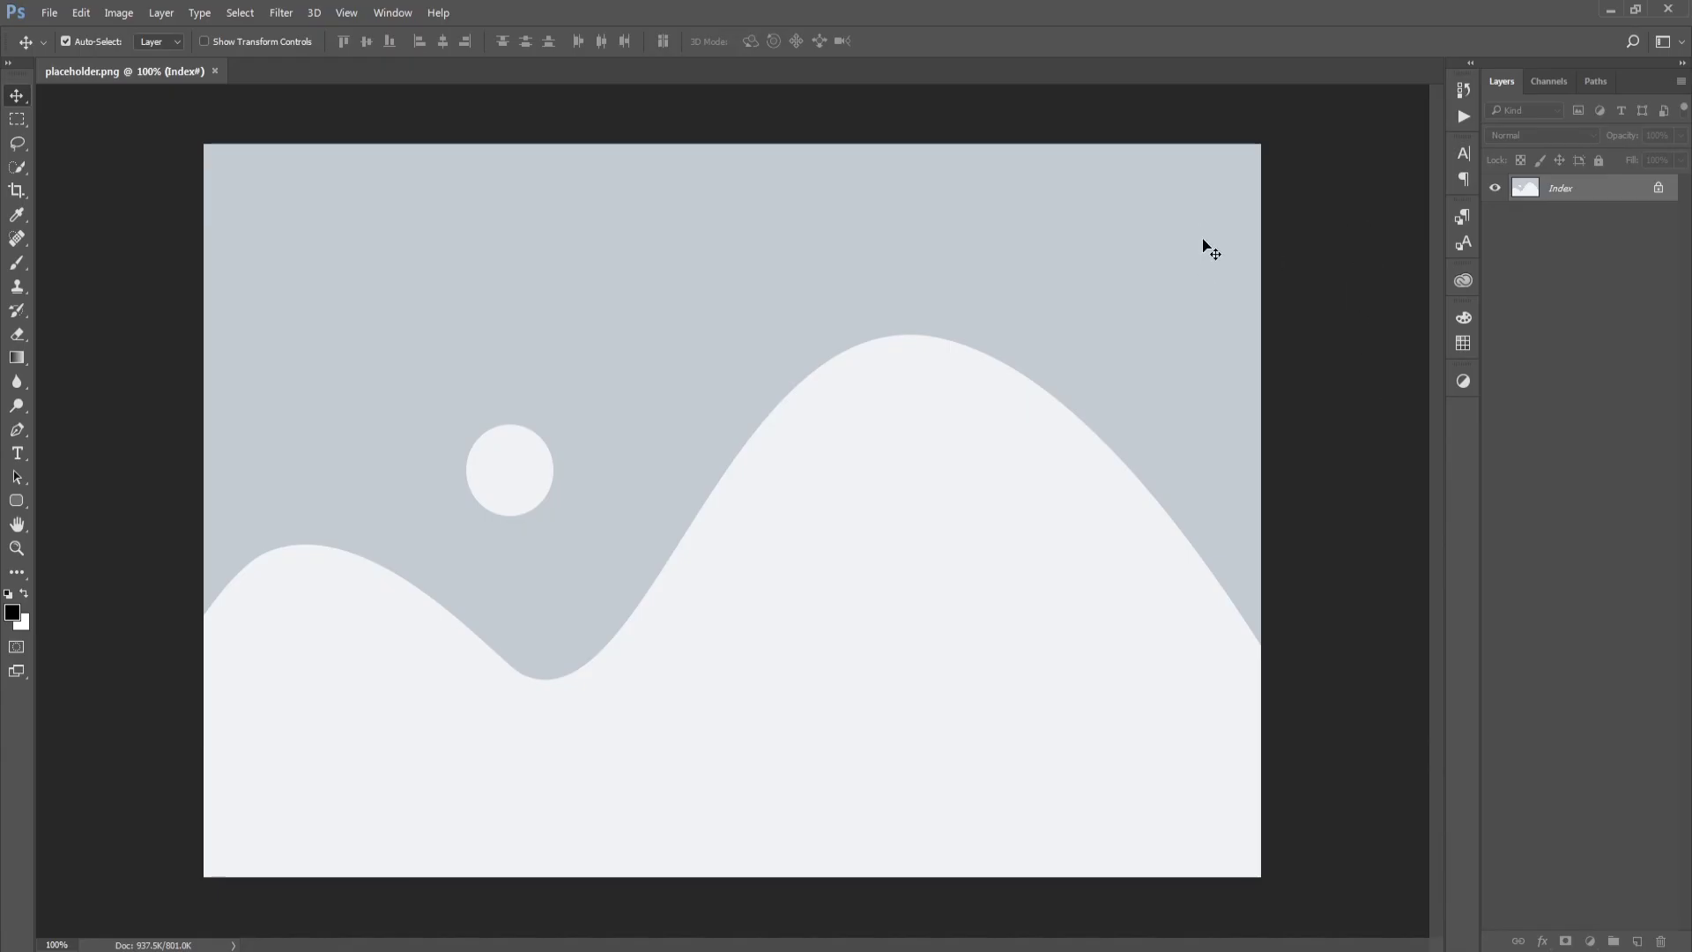
Try black, dark gray, medium gray, light gray and custom blue pasteboard colours
right_click(1367, 225)
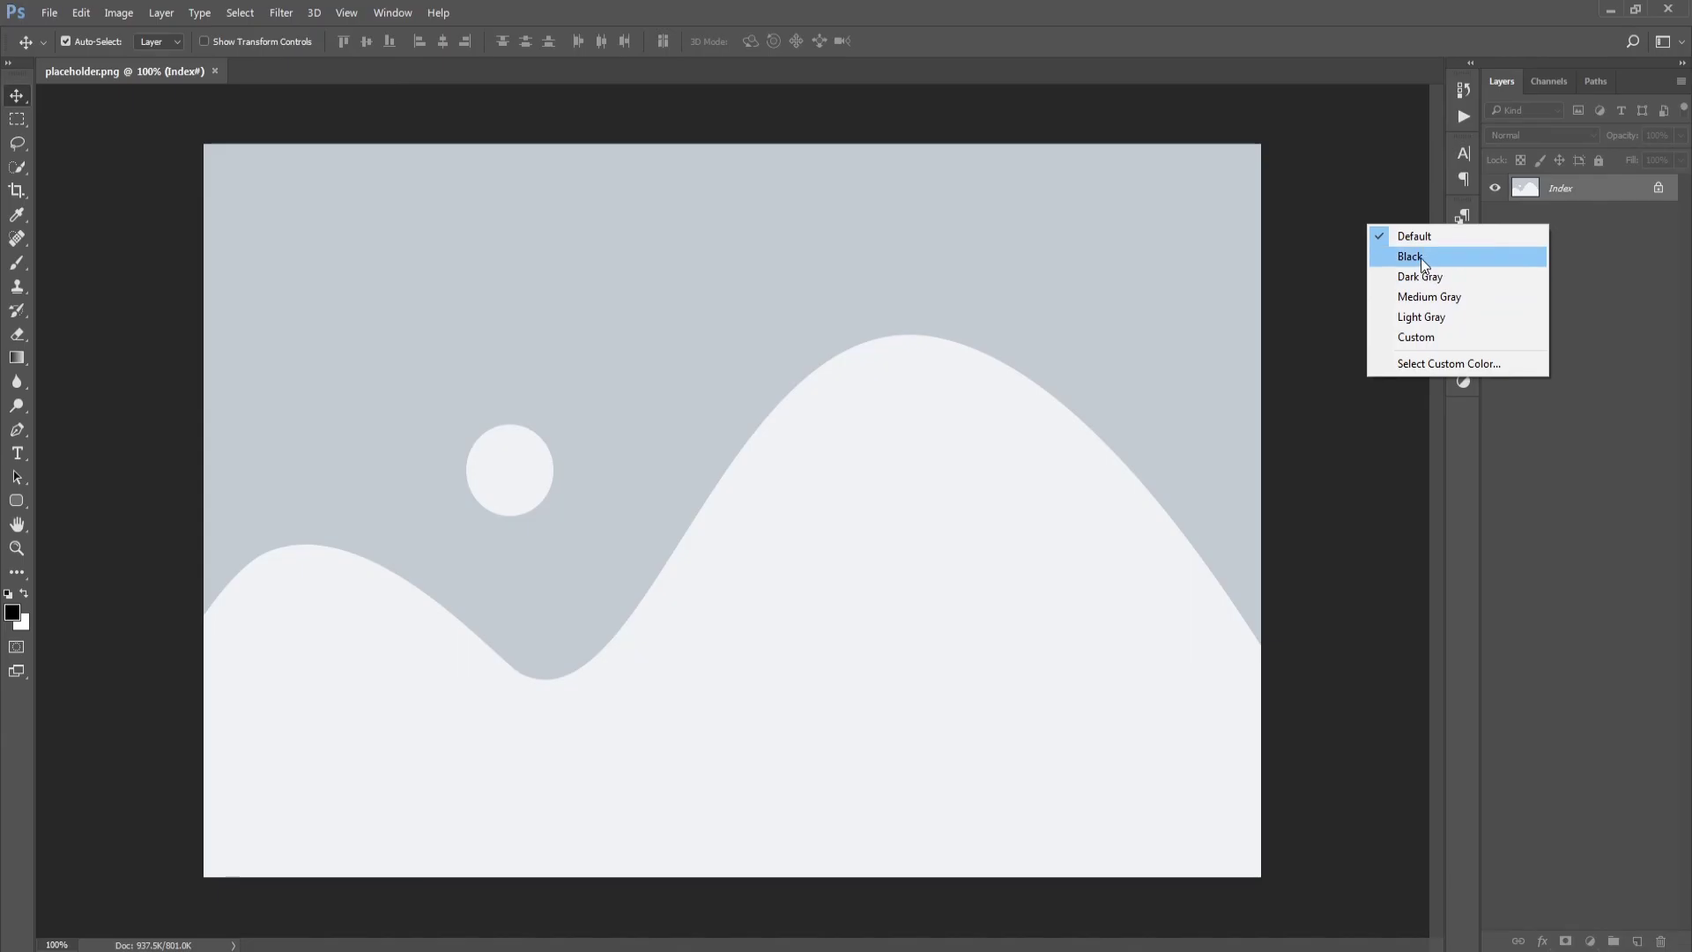
left_click(1410, 256)
right_click(1349, 243)
left_click(1357, 289)
right_click(1339, 273)
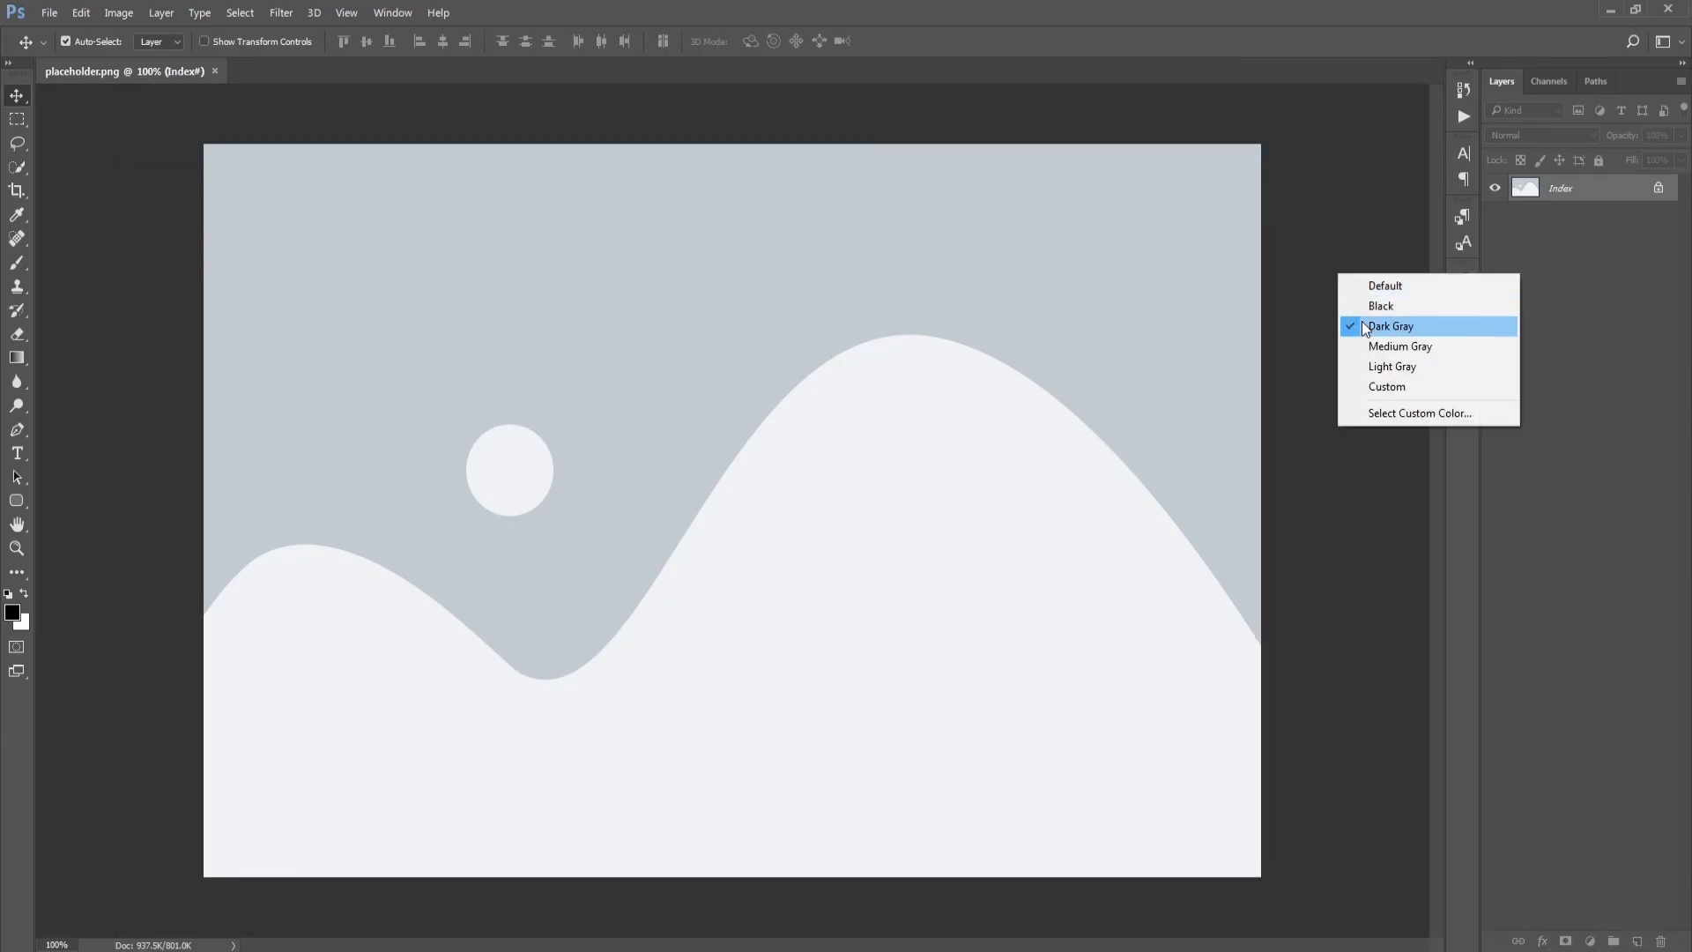
left_click(1380, 346)
left_click(1380, 396)
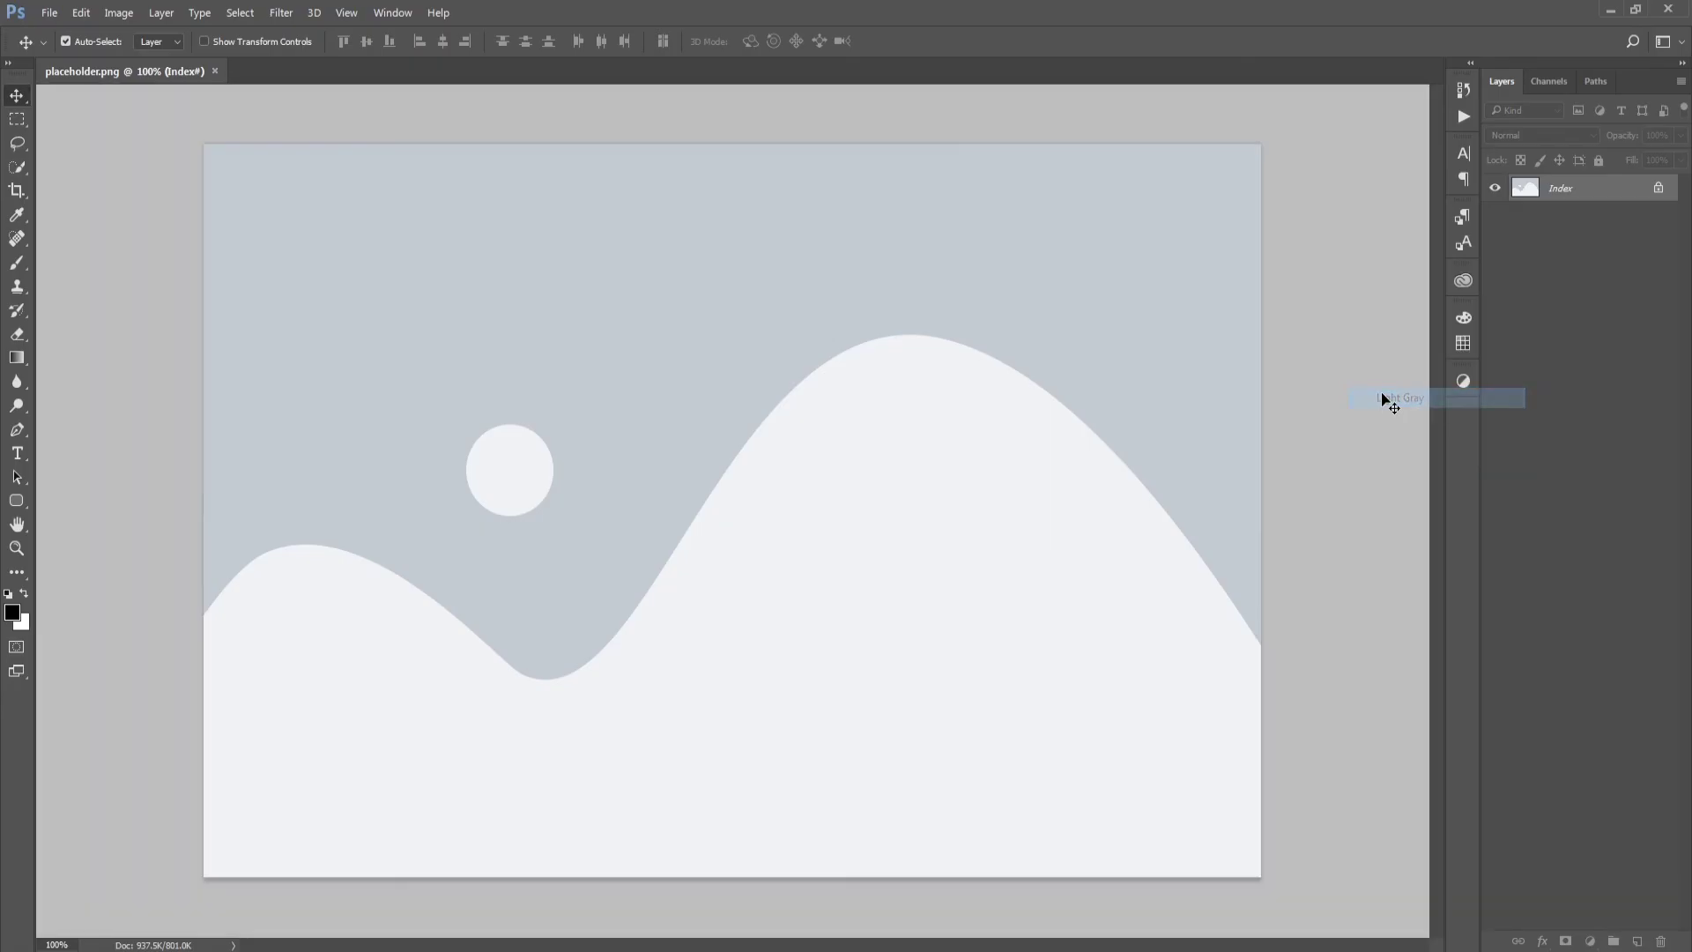
right_click(1326, 236)
left_click(1377, 351)
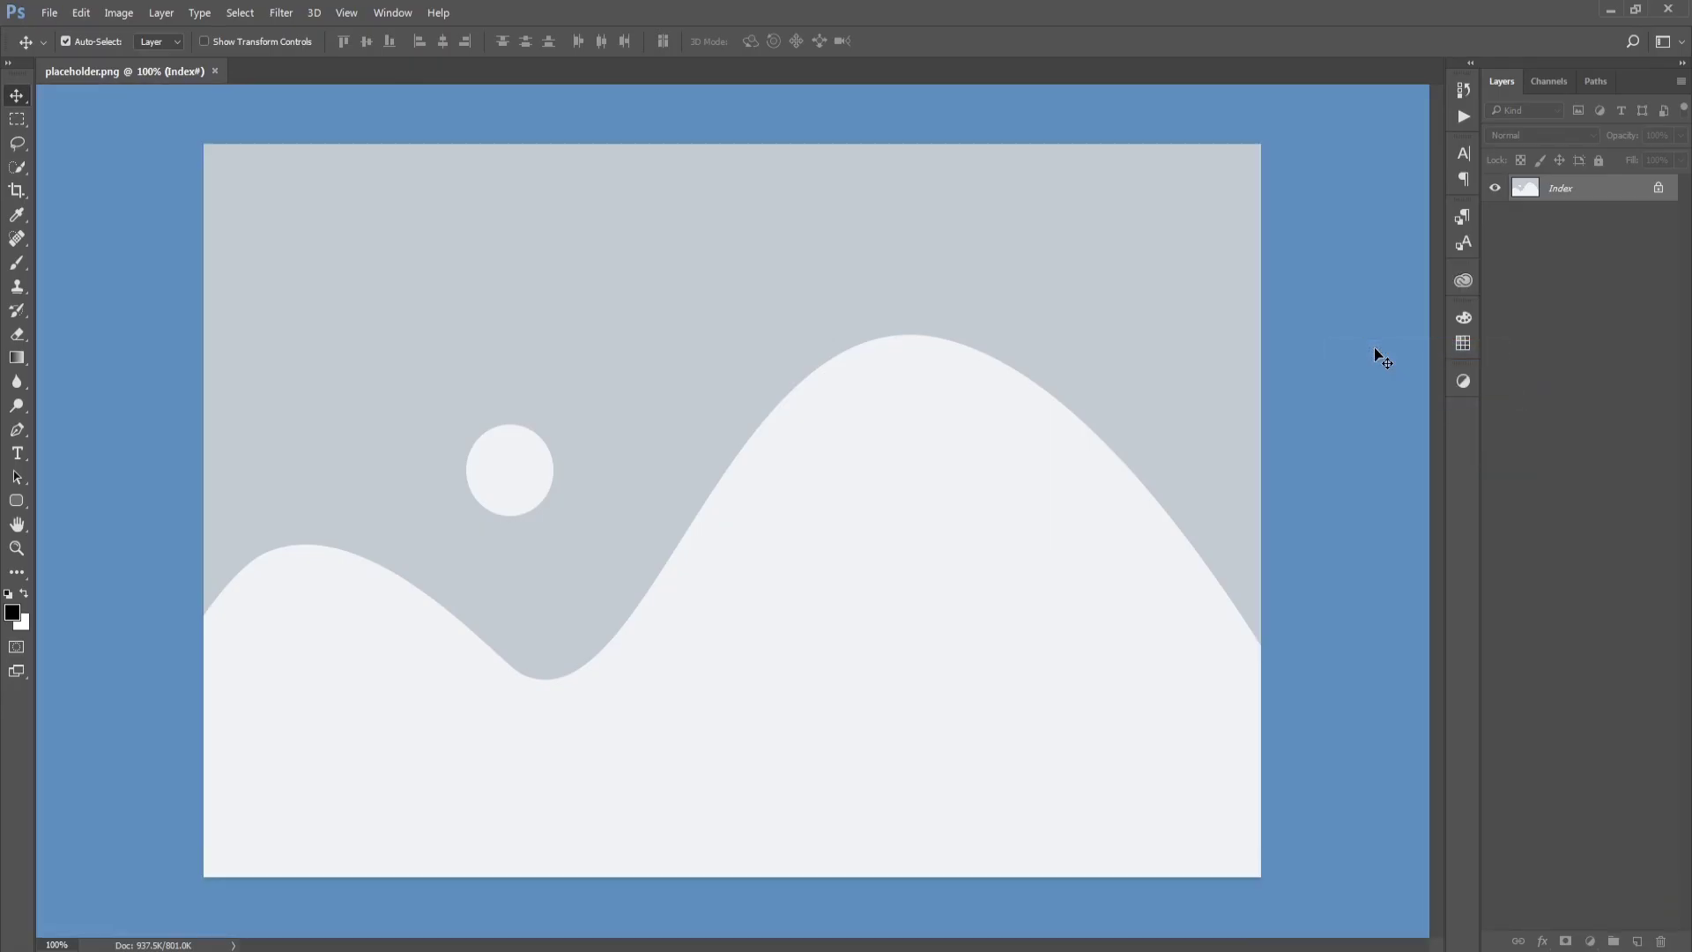
Pick a custom dark green pasteboard colour, then restore the Default pasteboard colour
right_click(1305, 221)
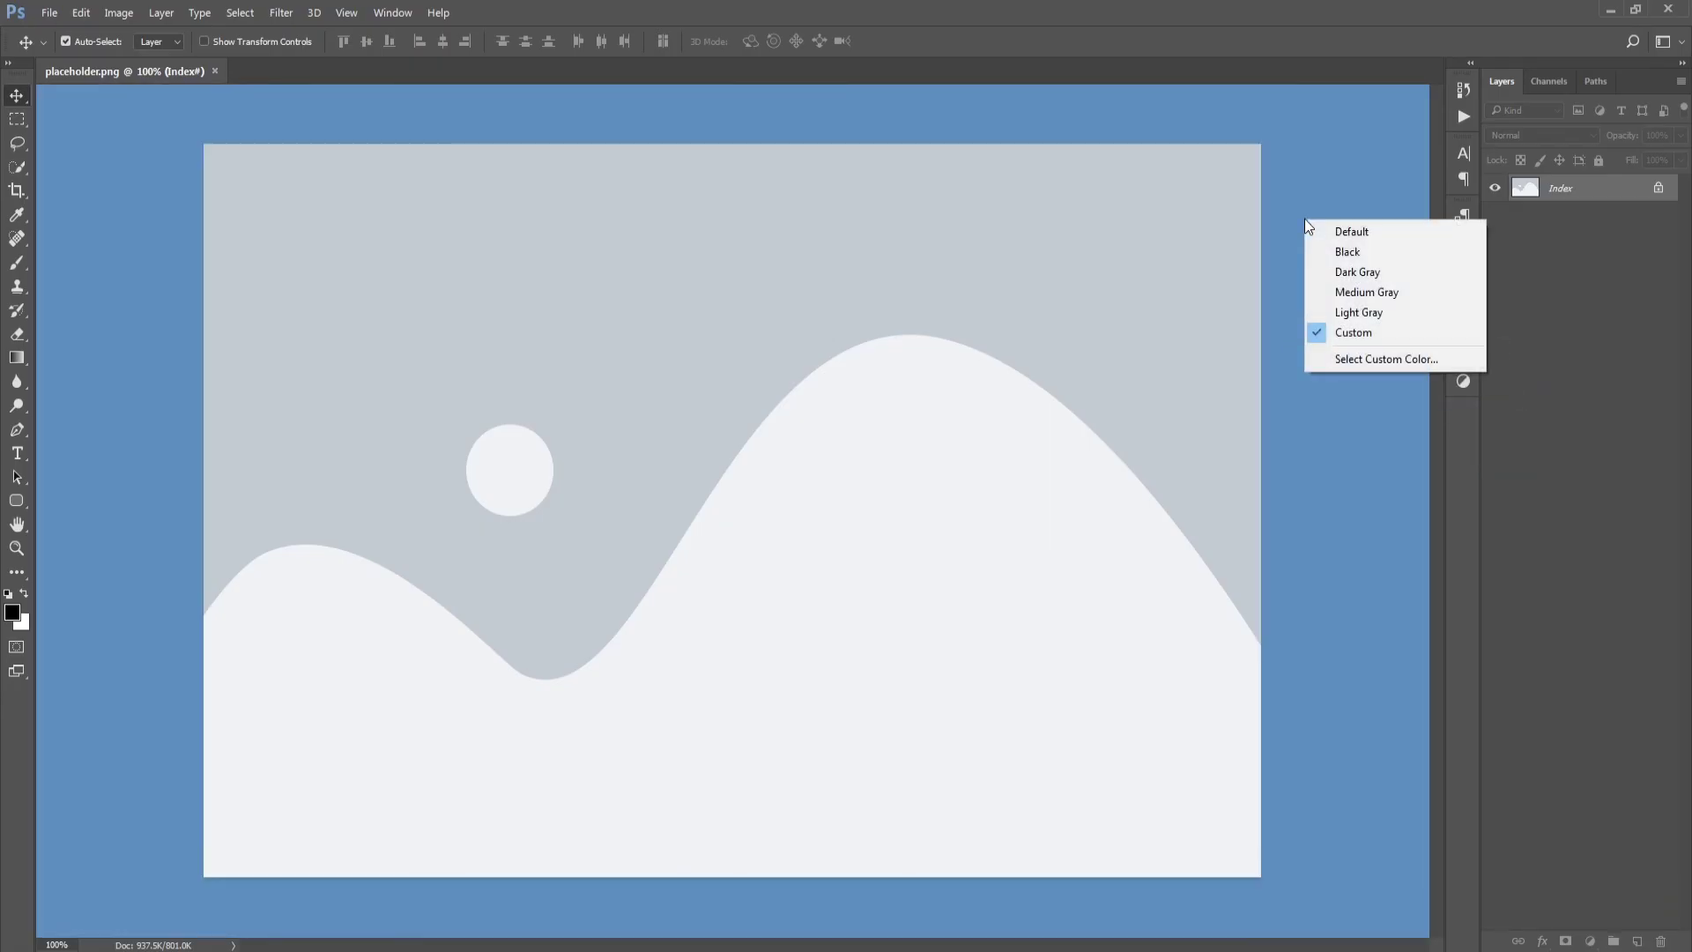
left_click(1389, 366)
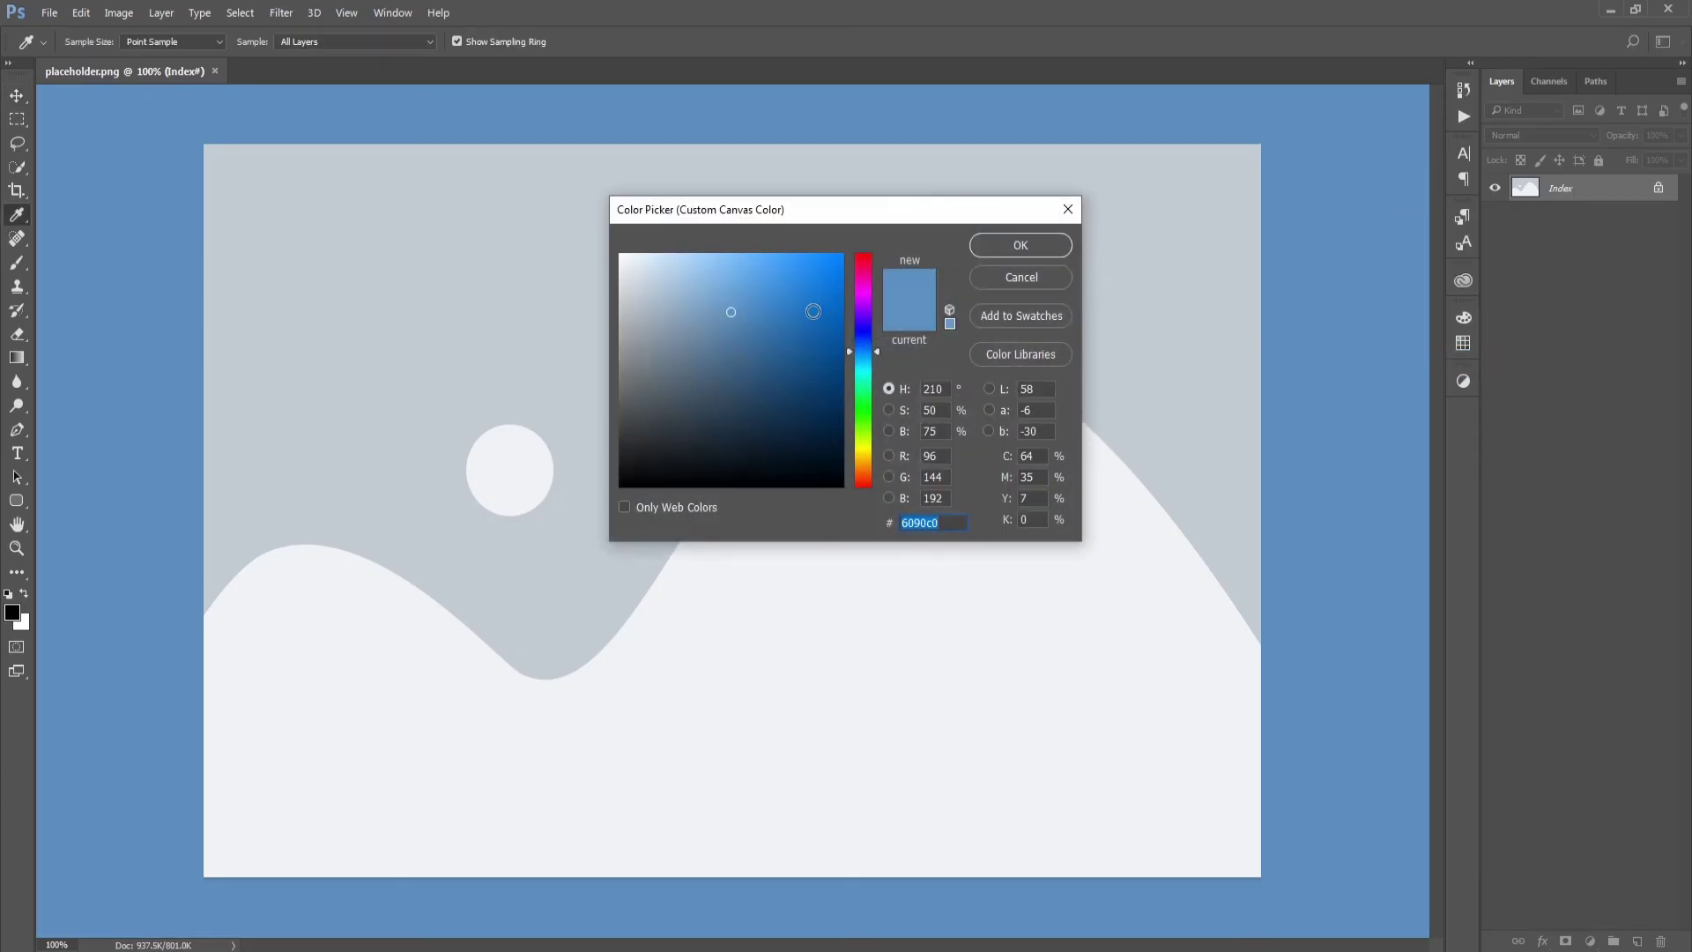
left_click(815, 305)
left_click(863, 427)
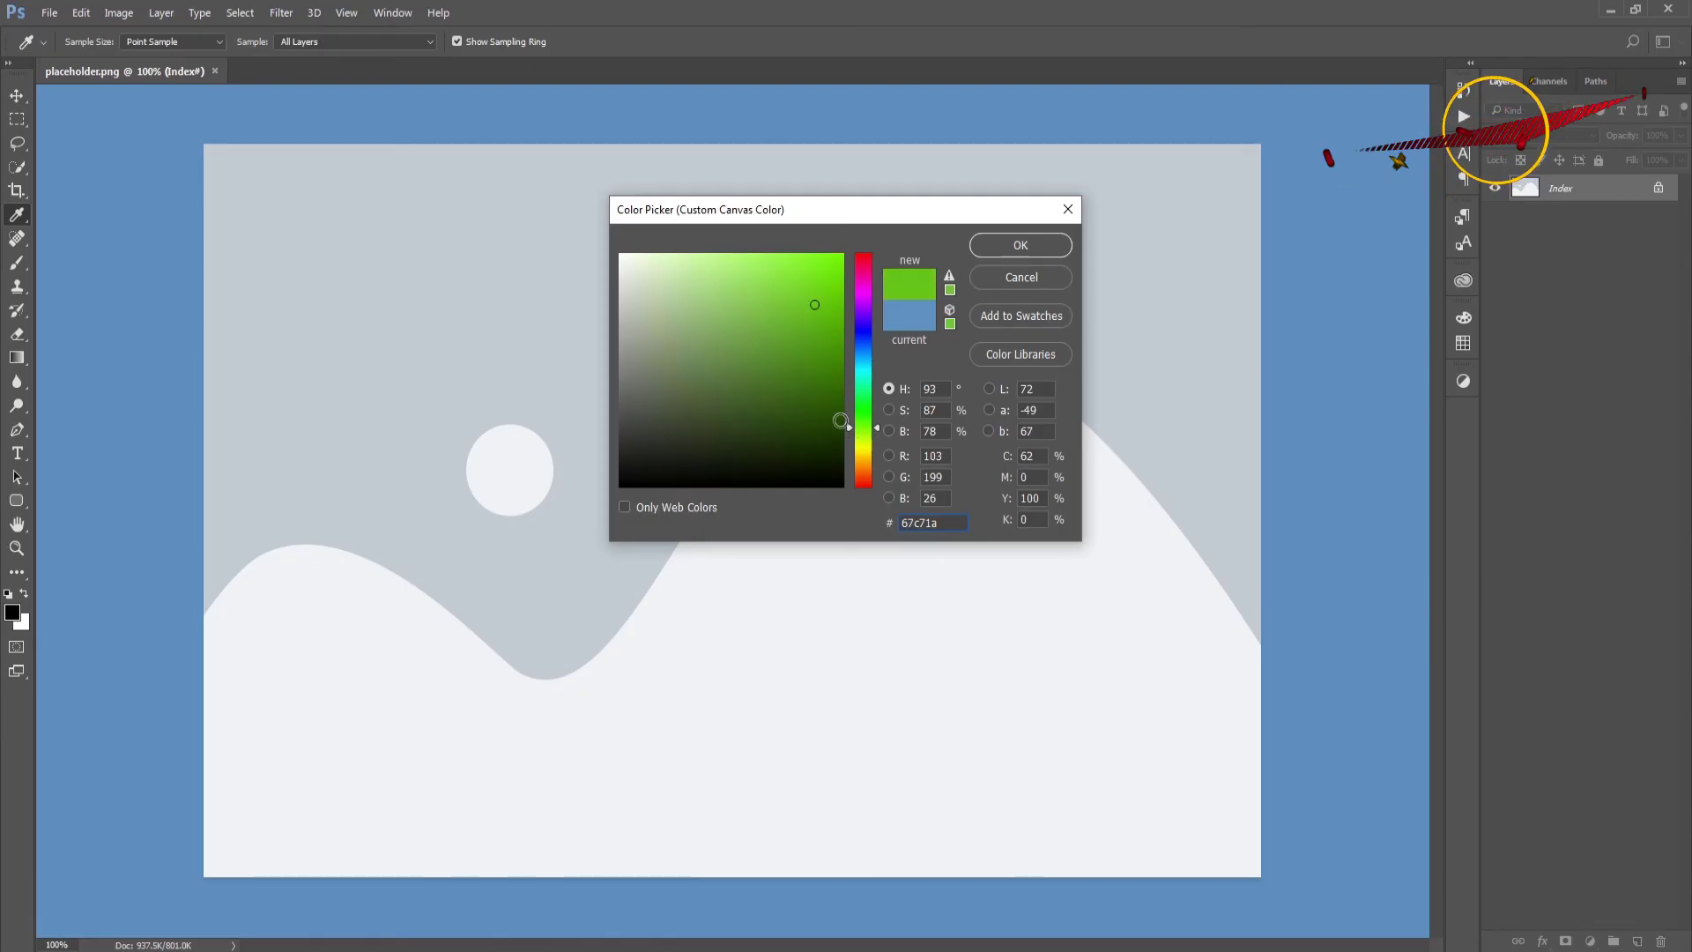
left_click(816, 373)
left_click(1057, 248)
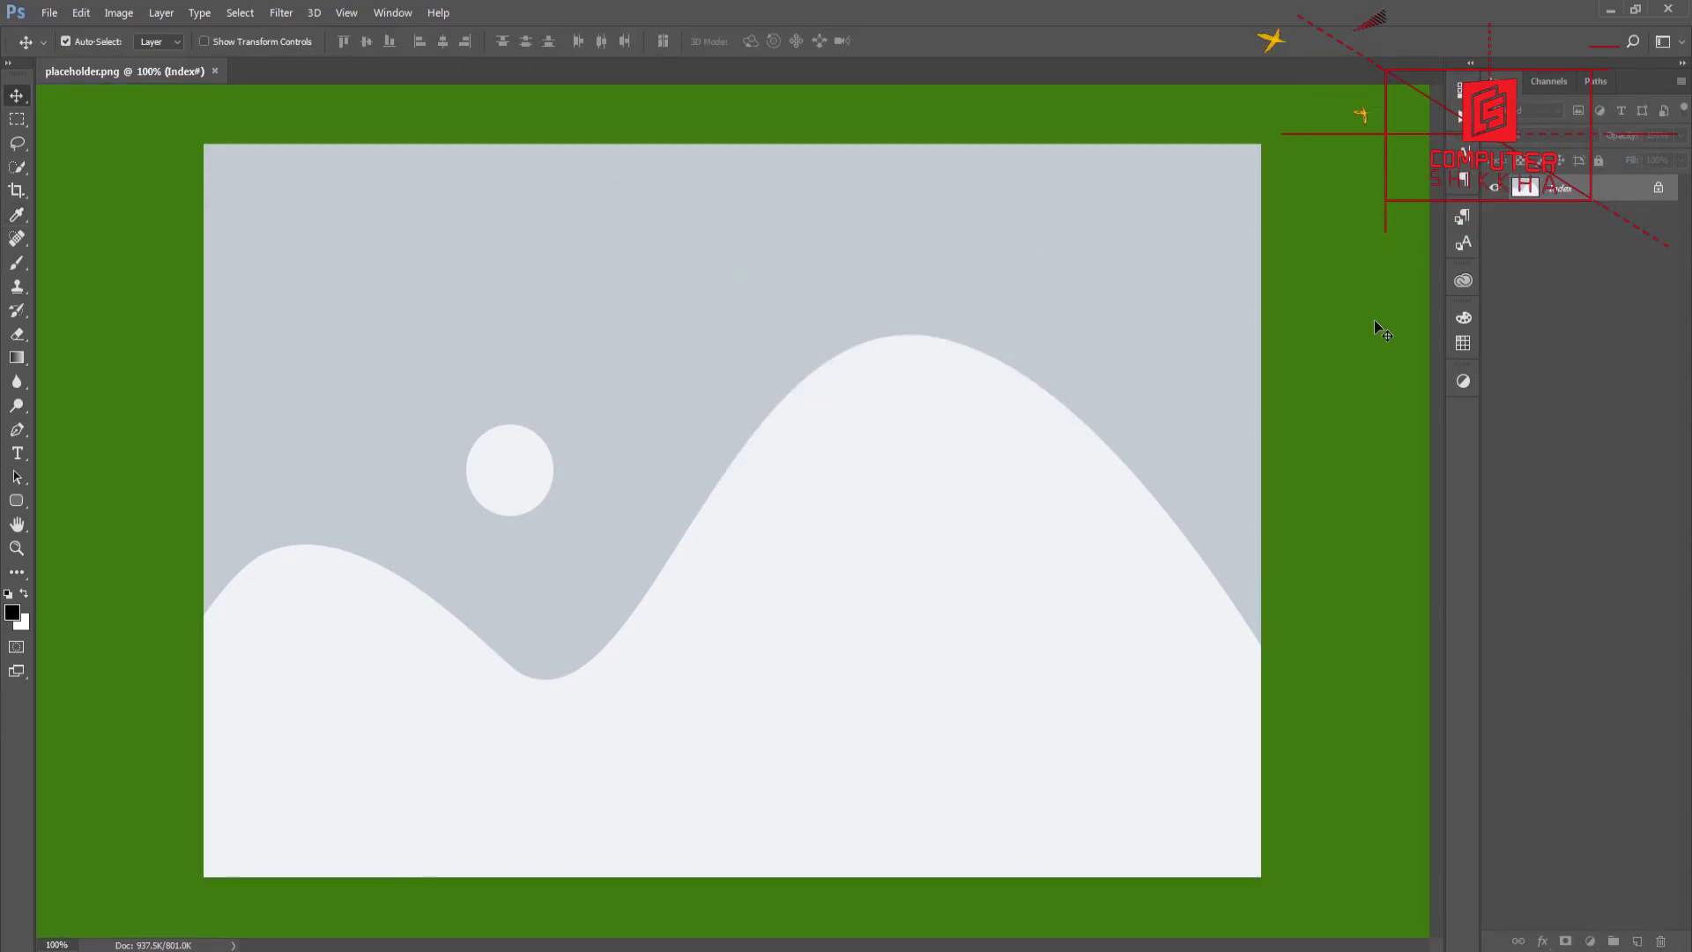
key("v")
right_click(1331, 214)
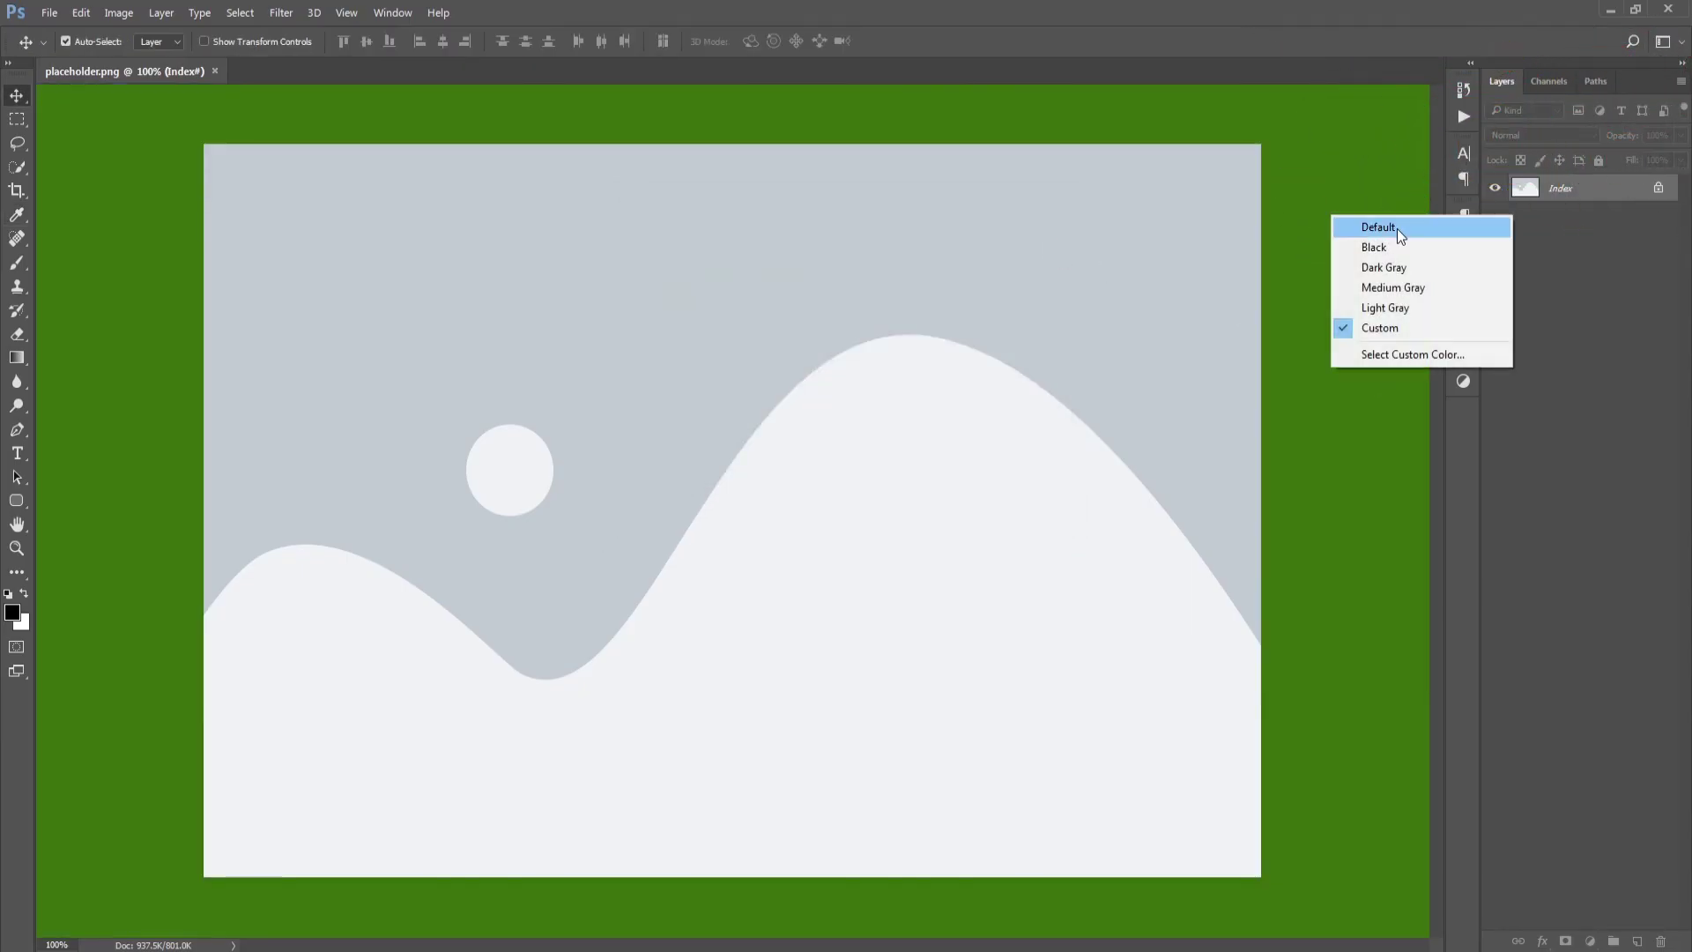
left_click(1402, 230)
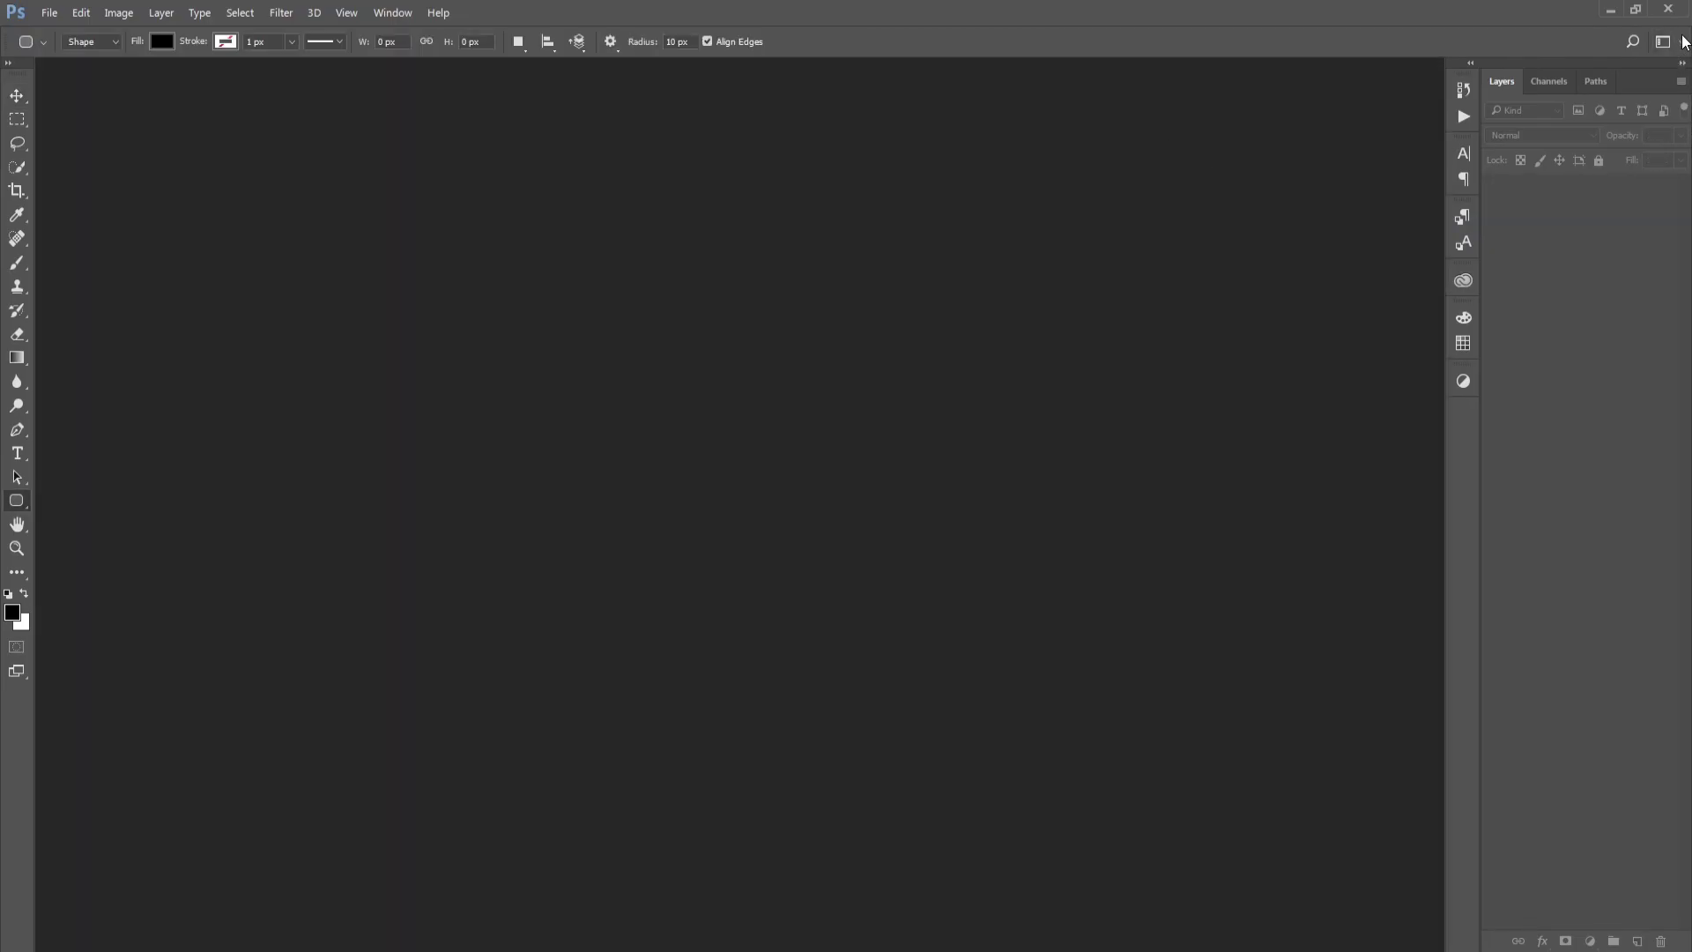
Save the current panel layout as a new workspace named 'M' and confirm it is active
left_click(1683, 43)
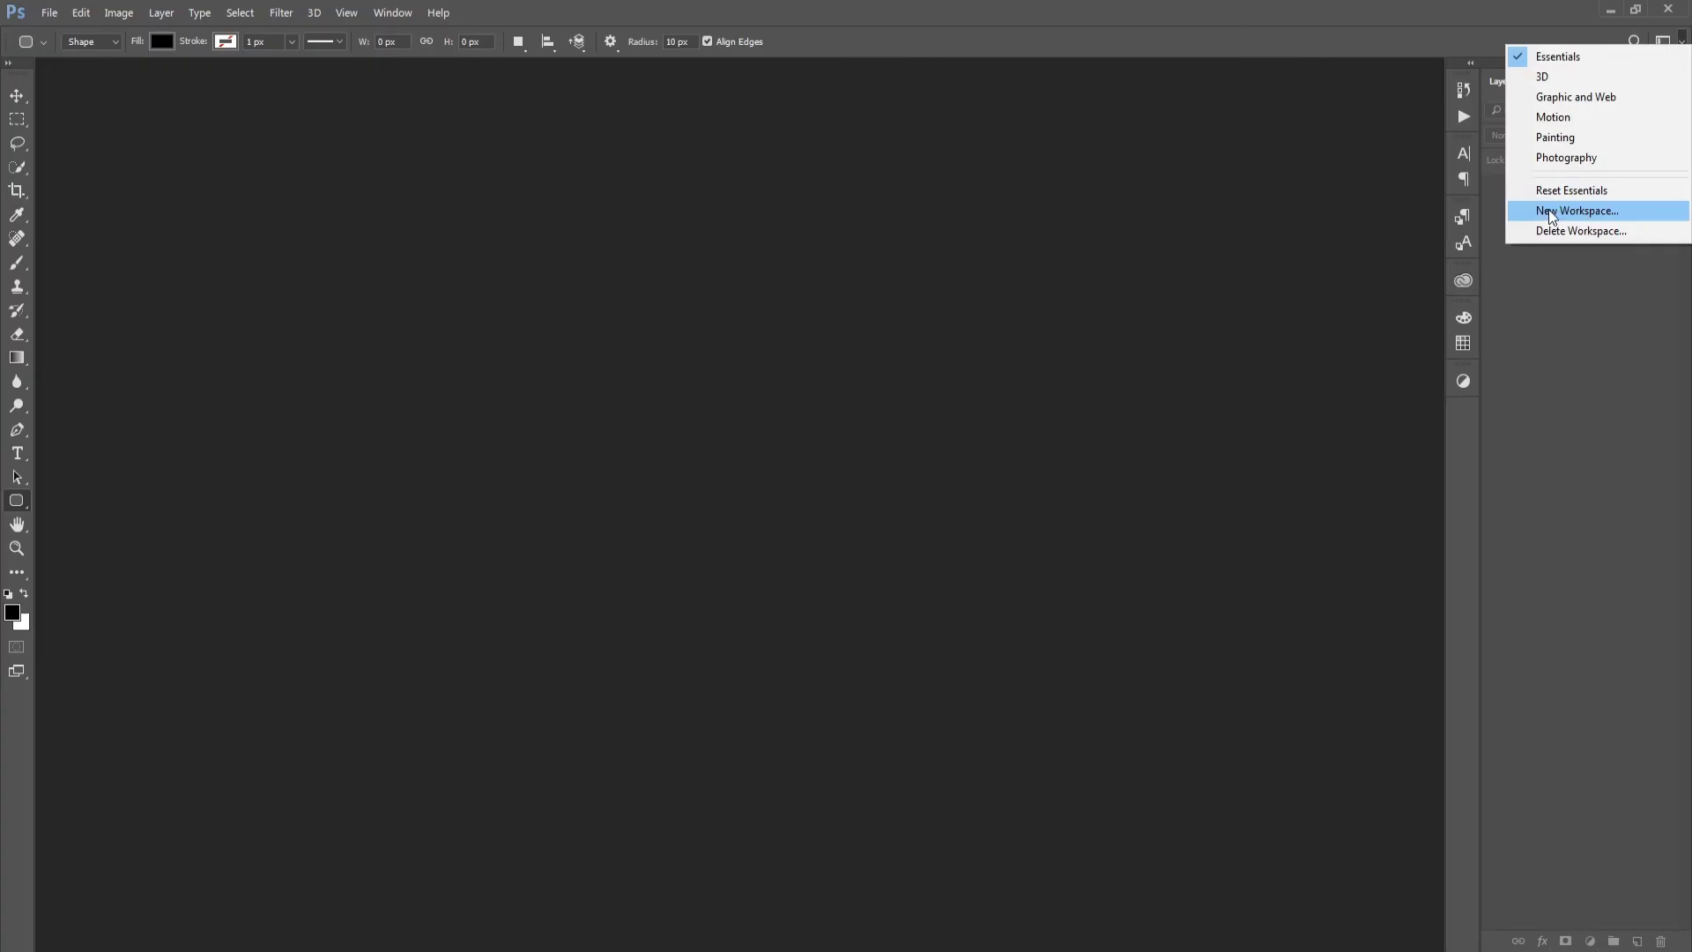
left_click(1576, 212)
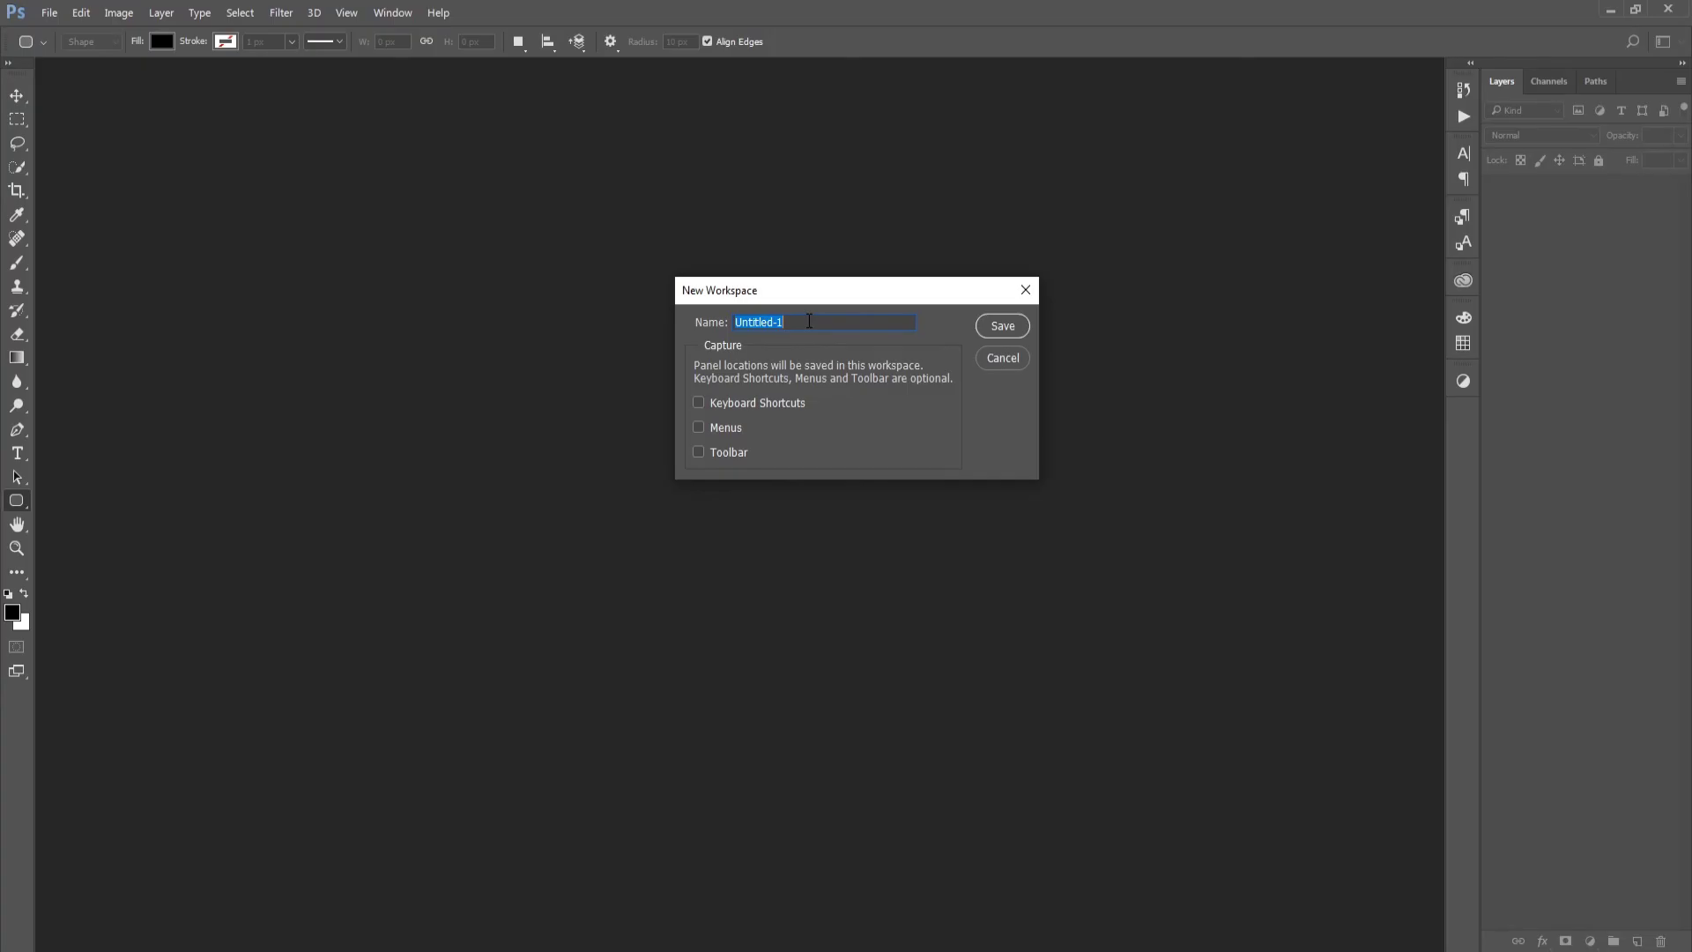
type("Masum")
left_click(1004, 327)
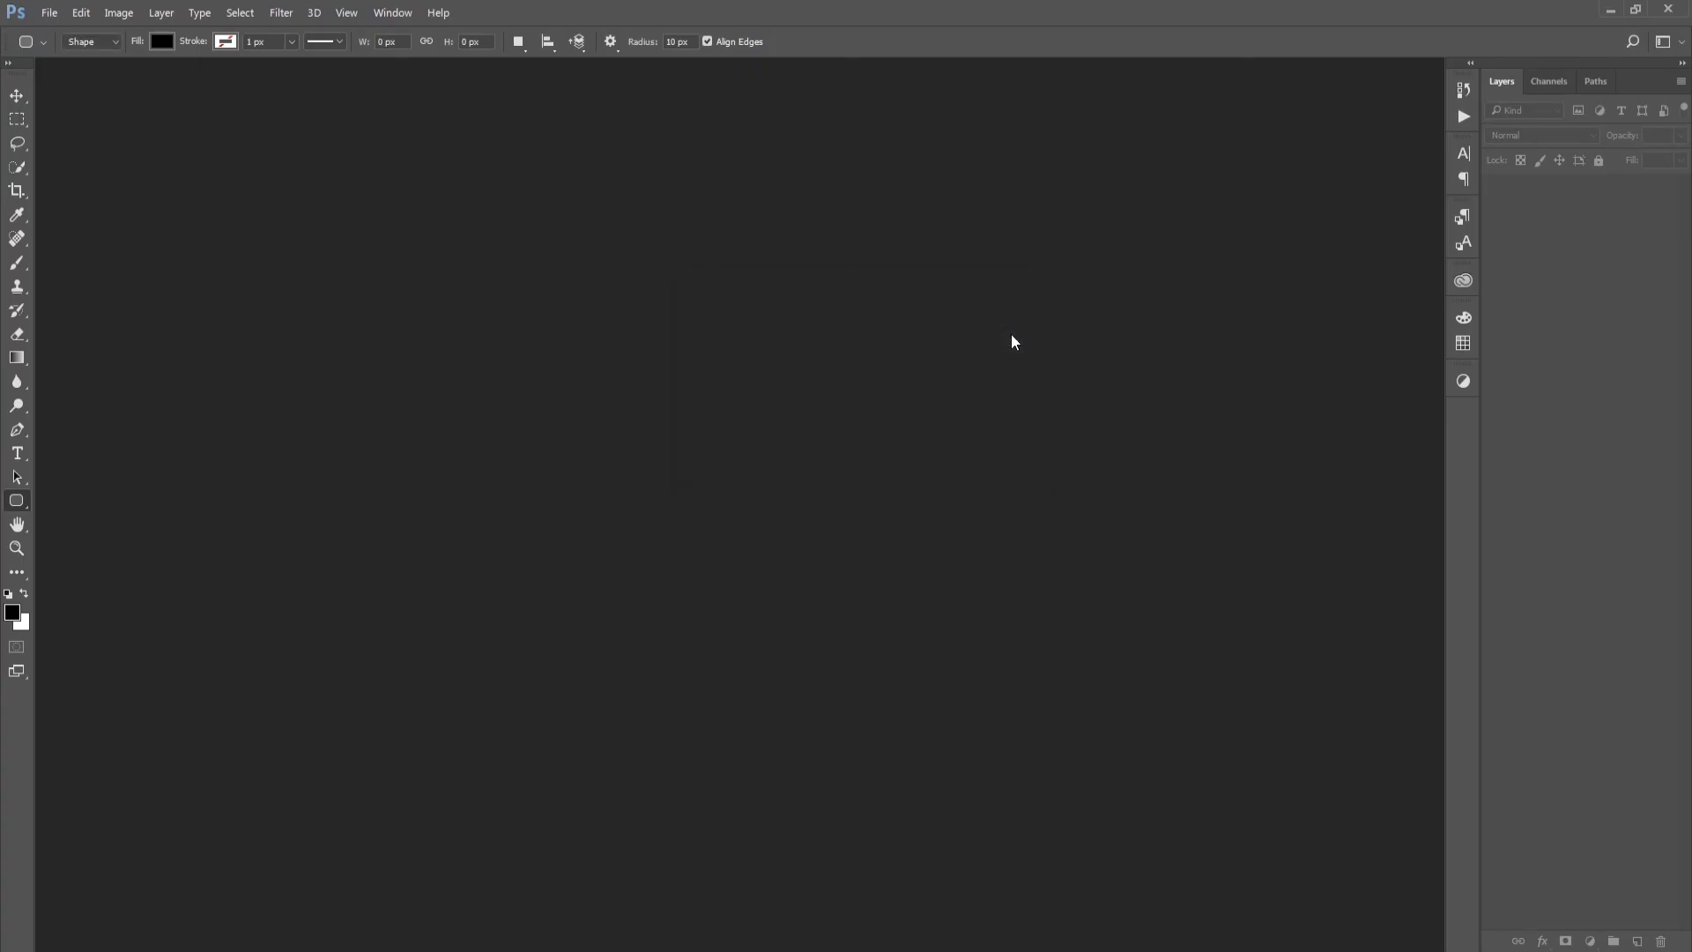
left_click(1680, 41)
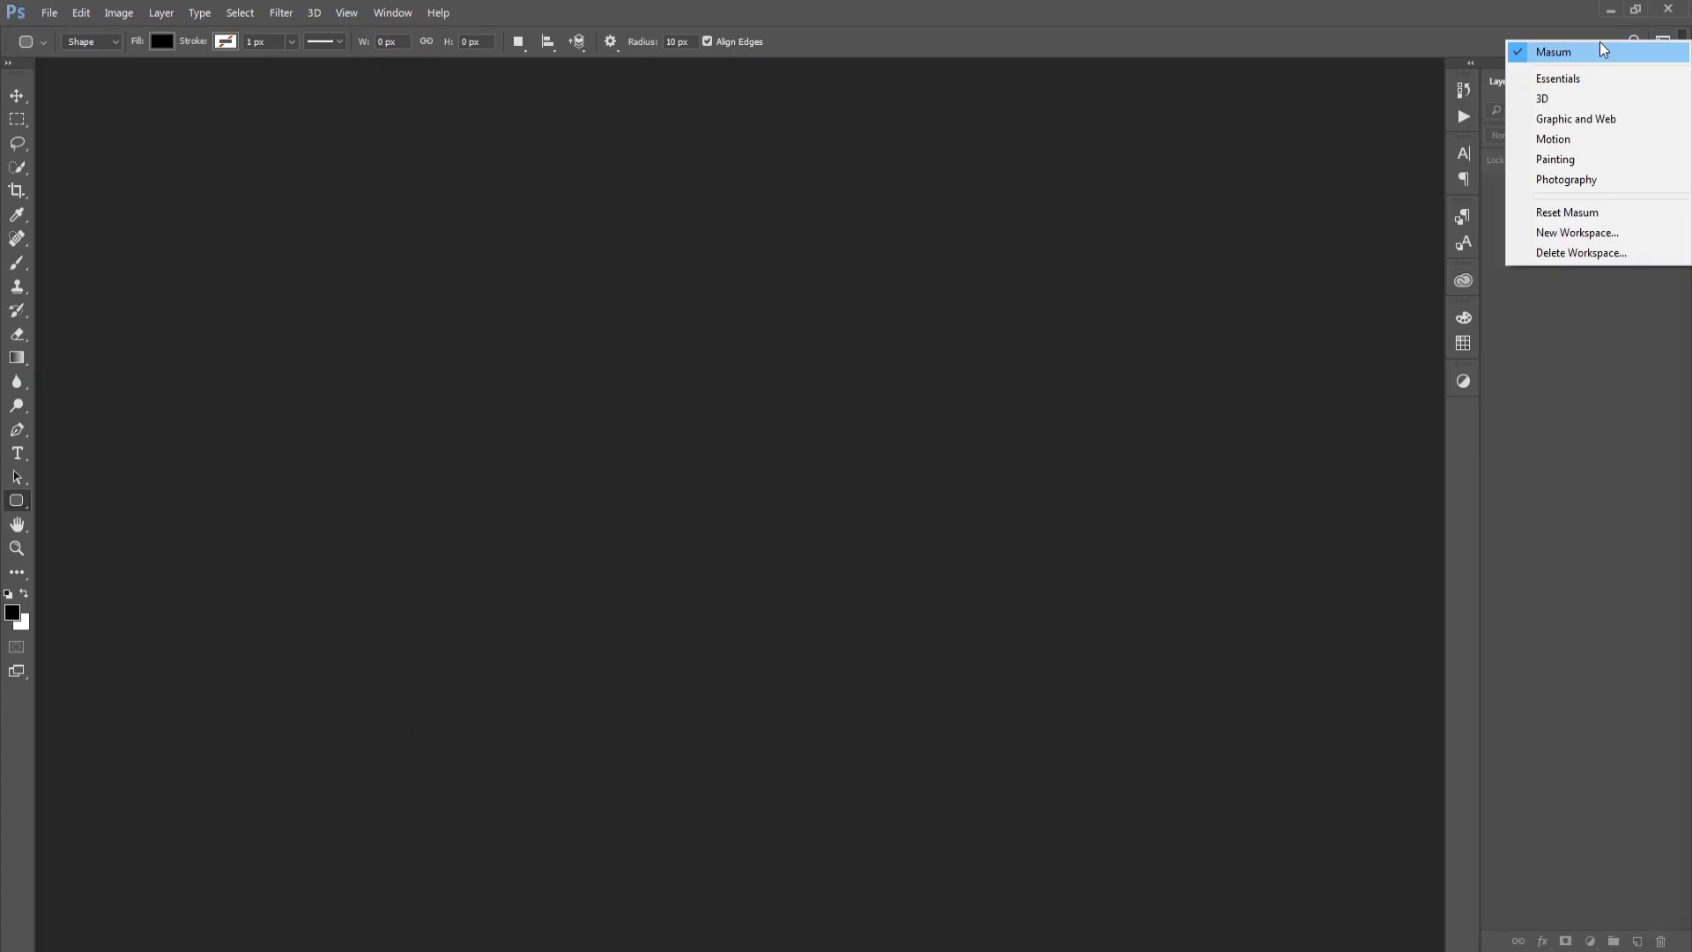
left_click(1573, 118)
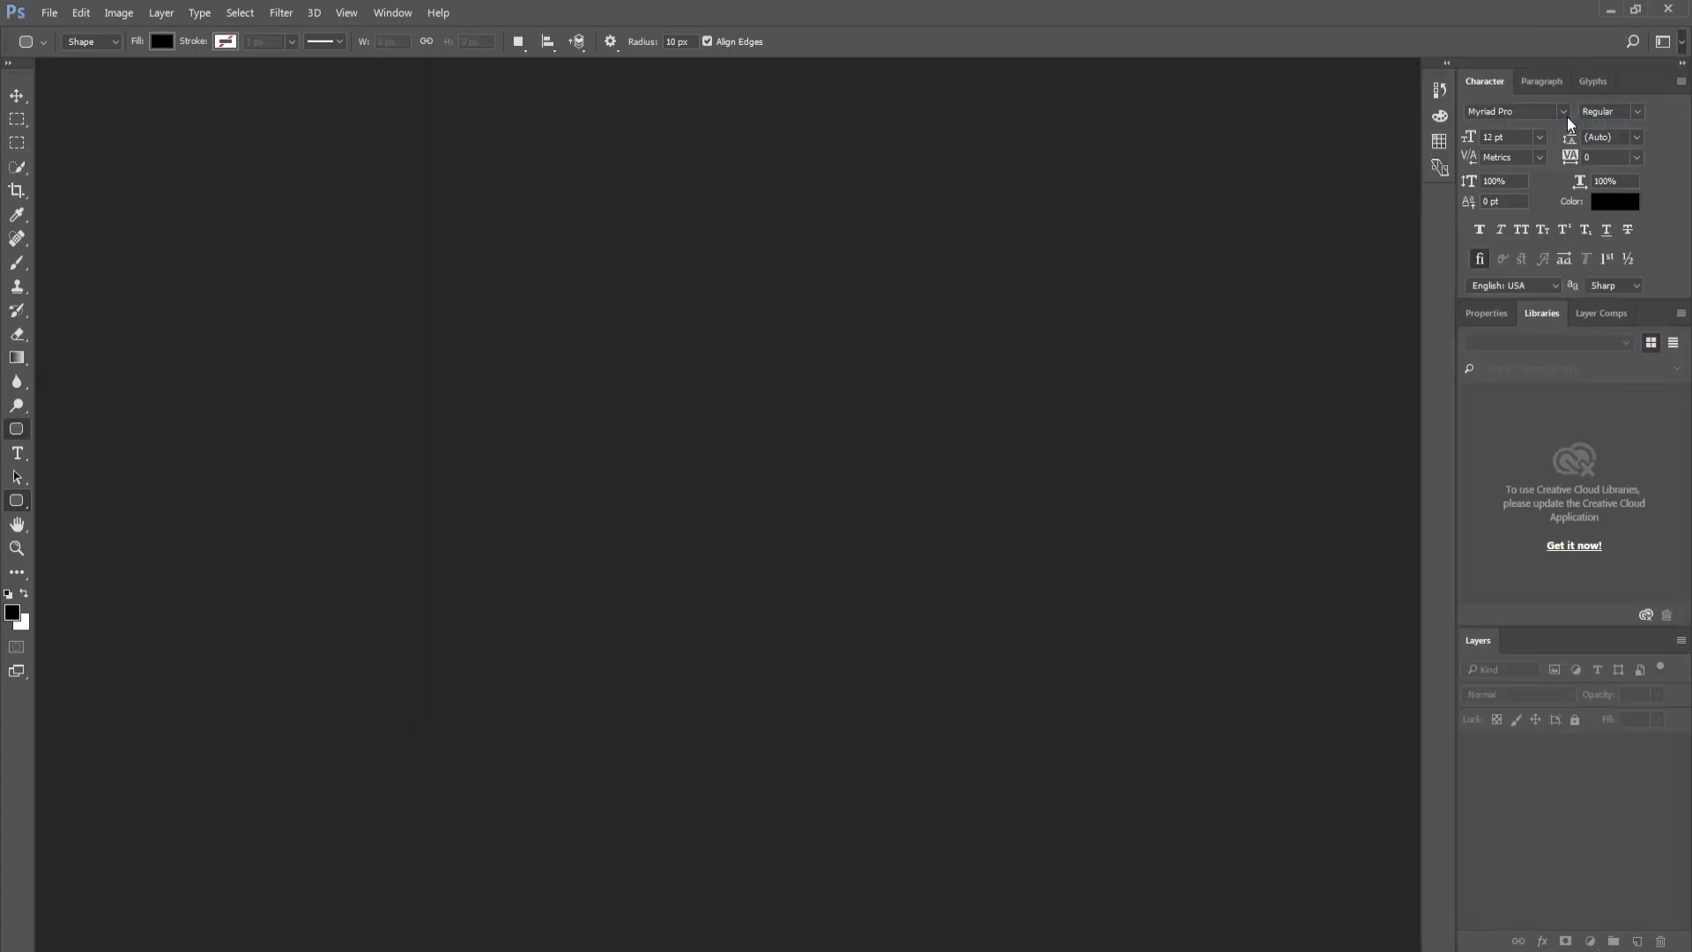
left_click(1681, 41)
left_click(1560, 182)
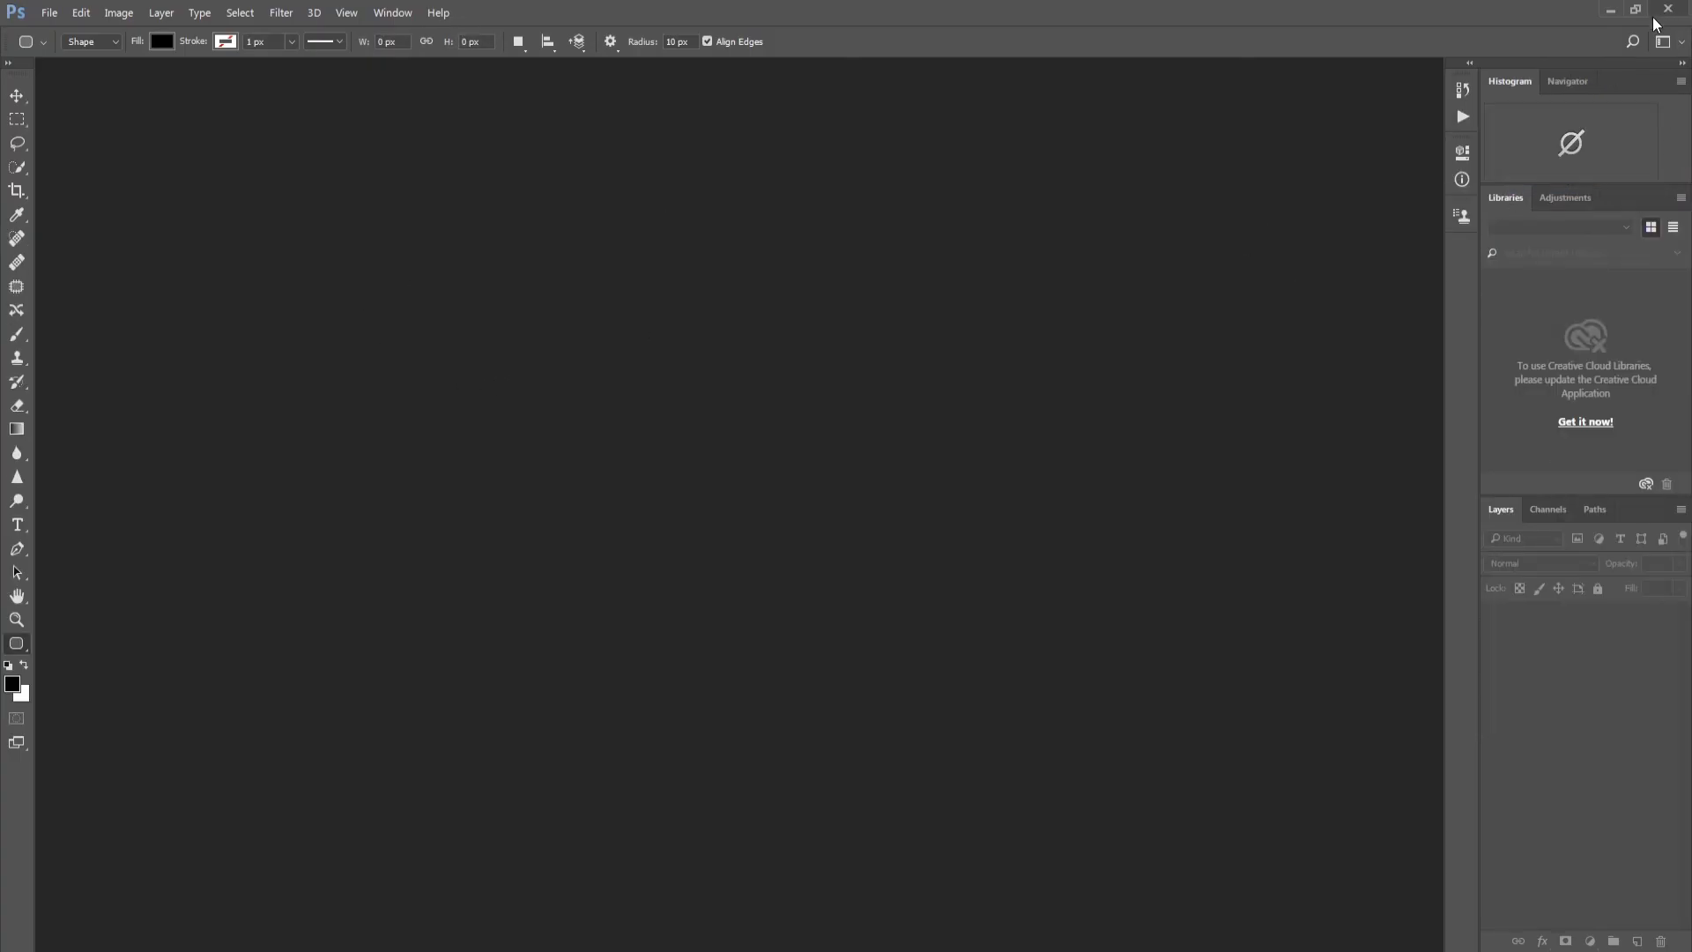
left_click(1687, 42)
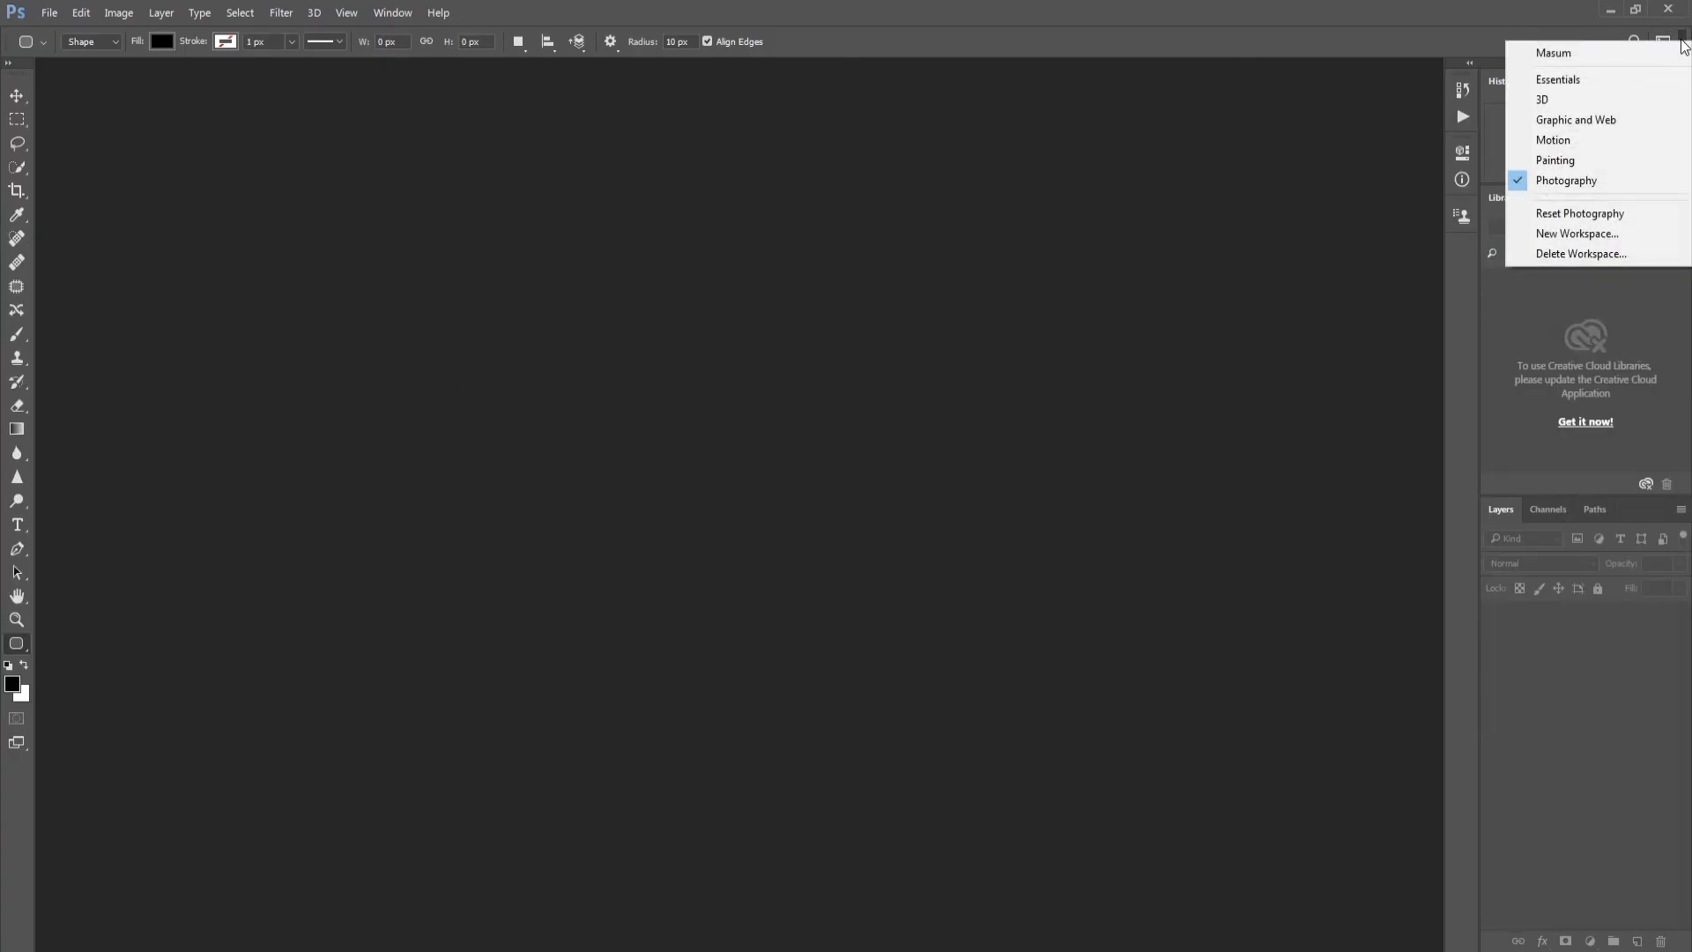
left_click(1574, 53)
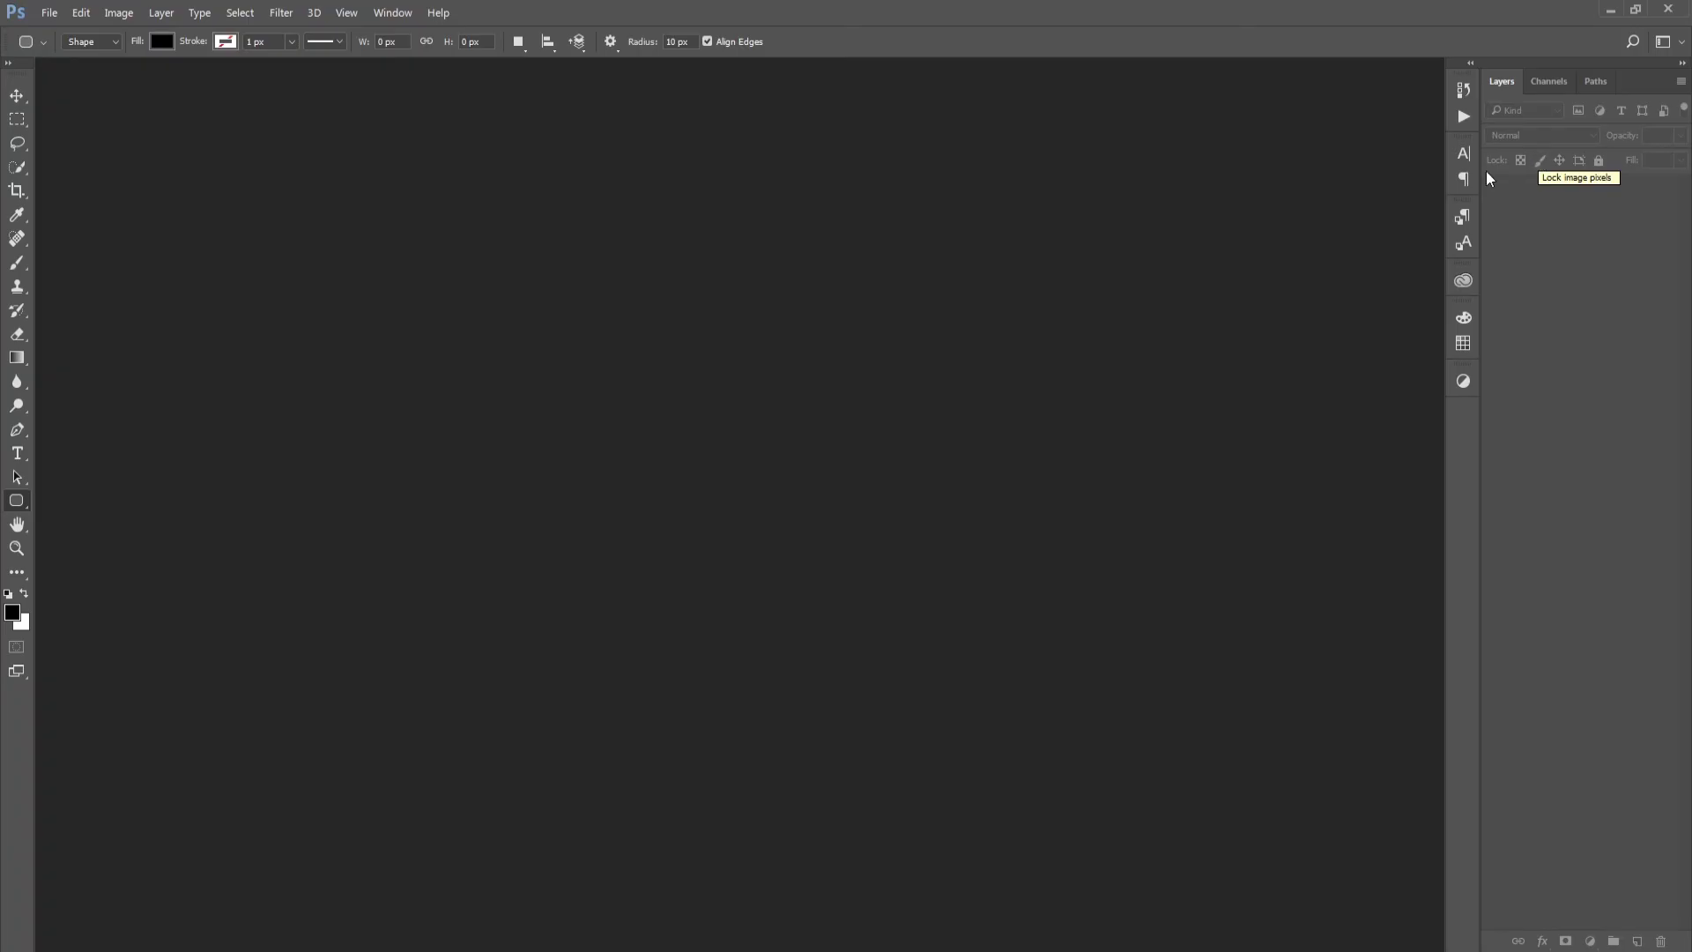
left_click_drag(12, 75, 407, 160)
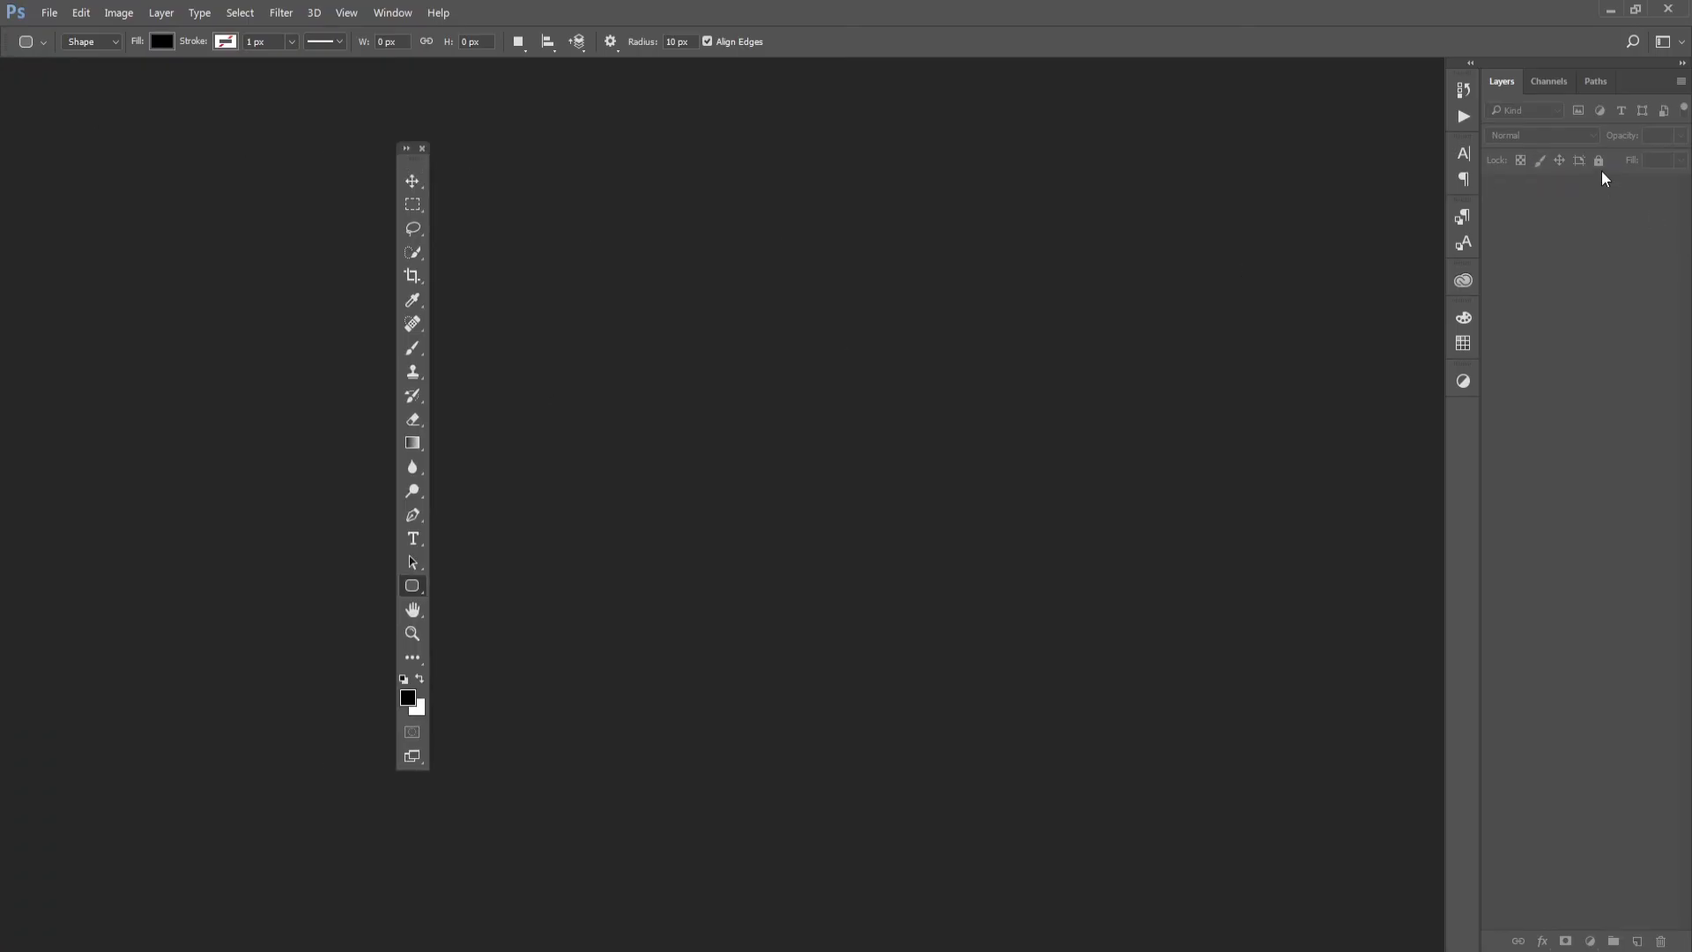
left_click_drag(1549, 81, 994, 200)
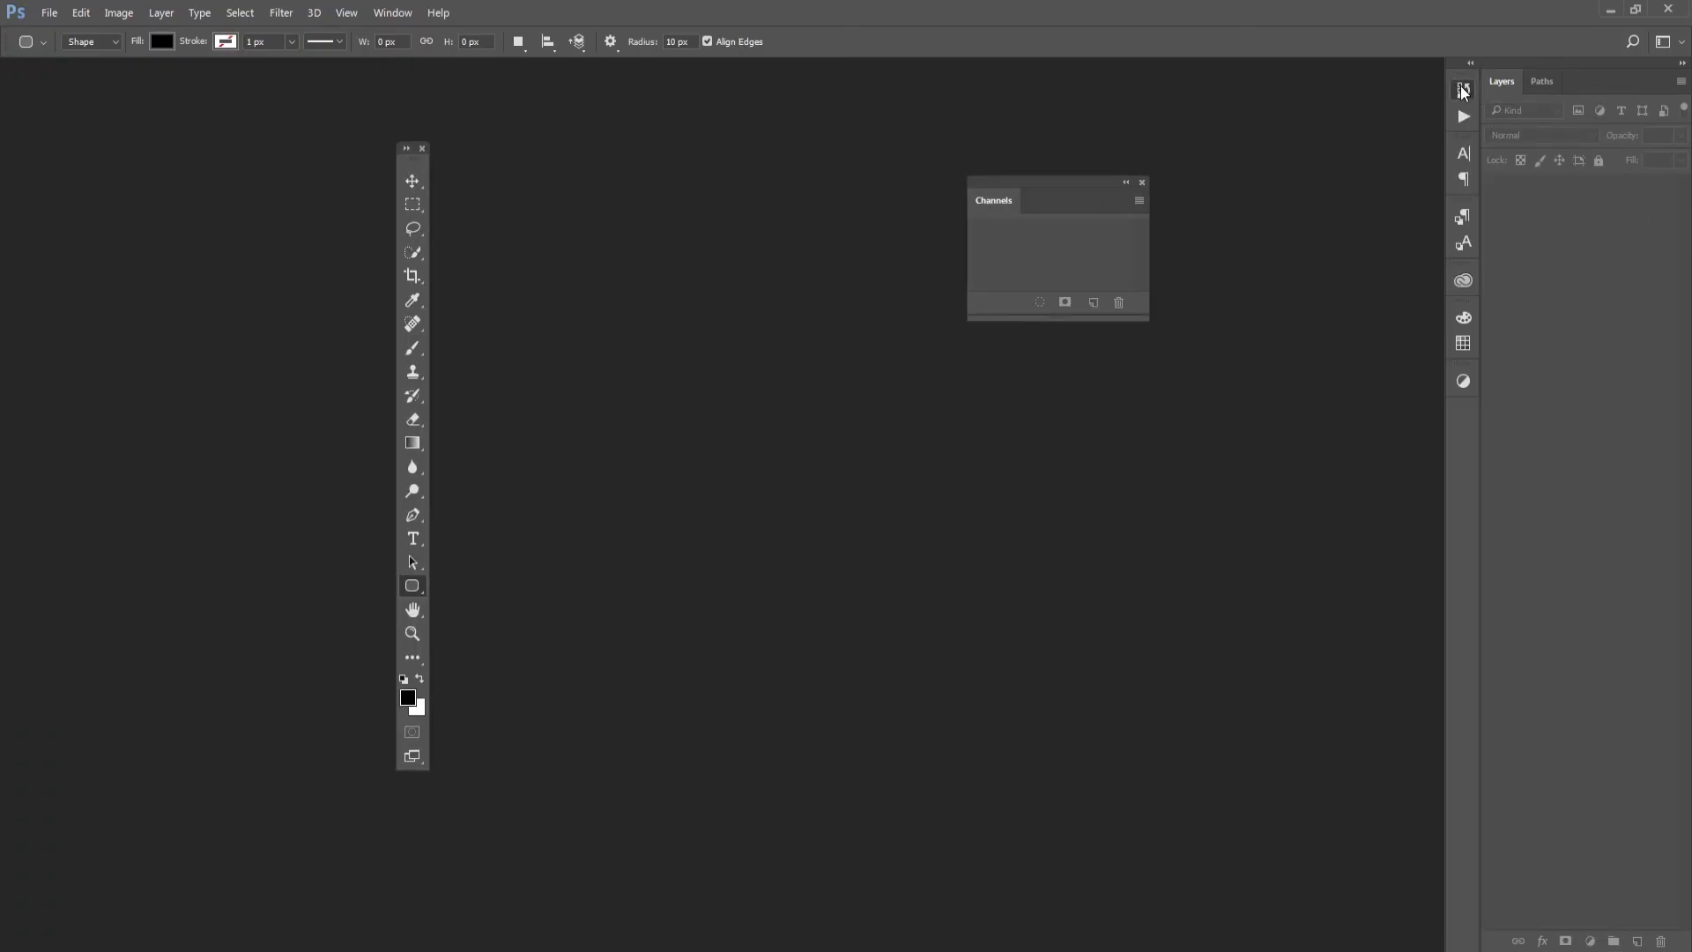
left_click_drag(1461, 86, 998, 247)
left_click_drag(972, 185, 683, 216)
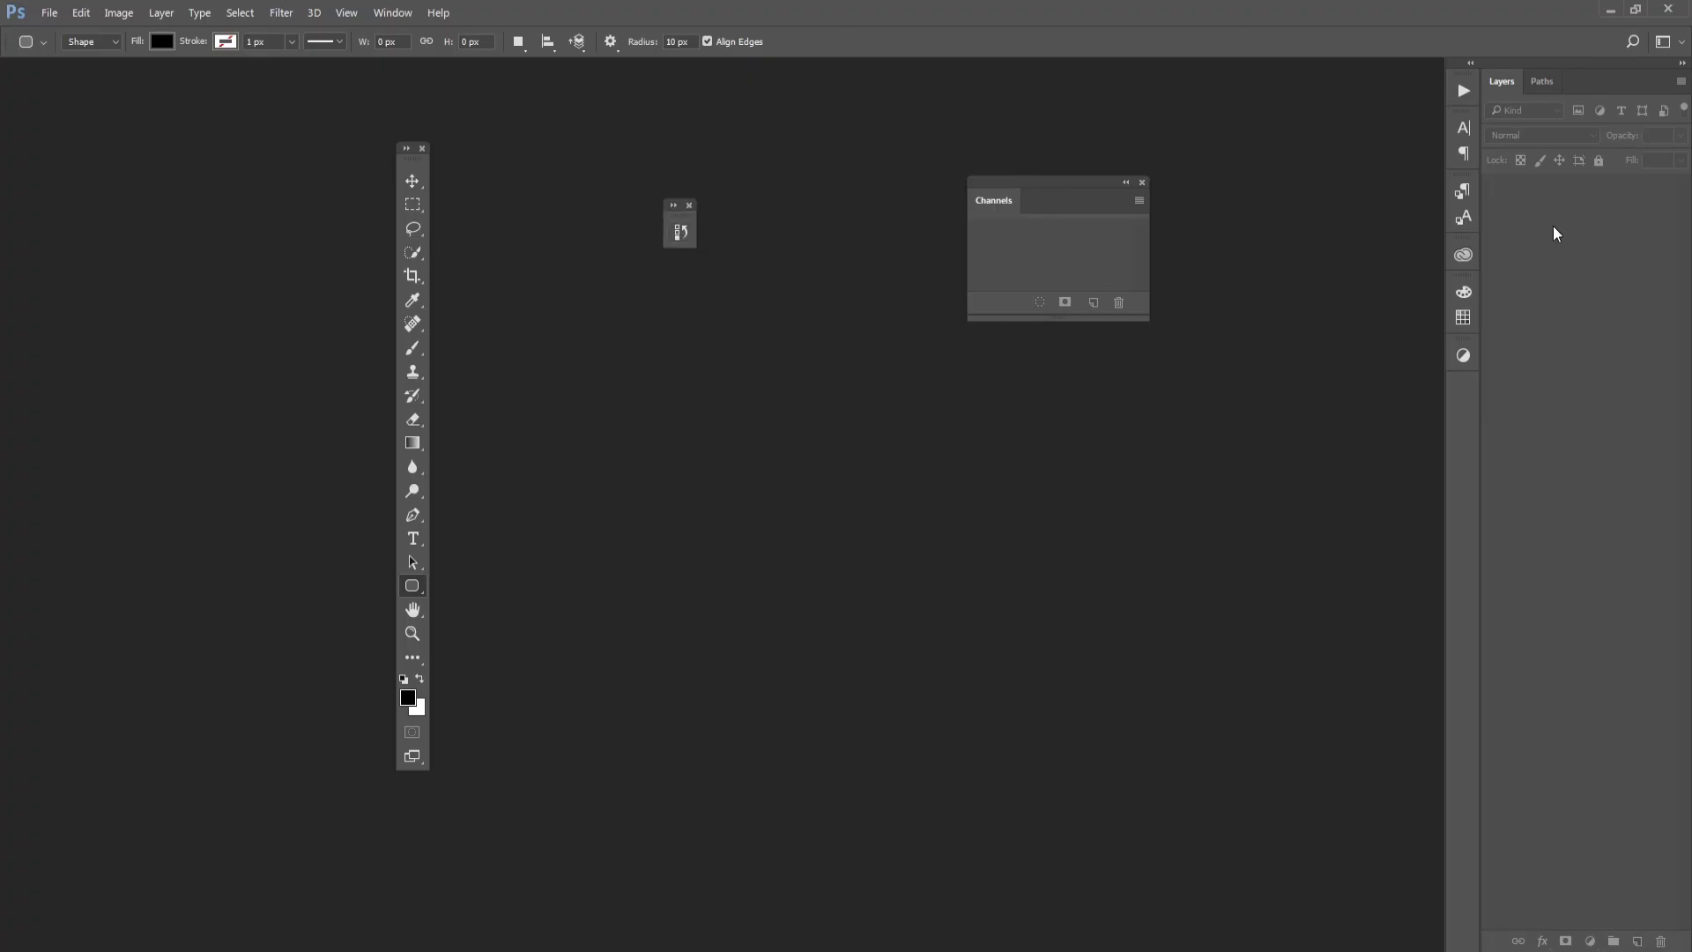
left_click_drag(1464, 217, 801, 511)
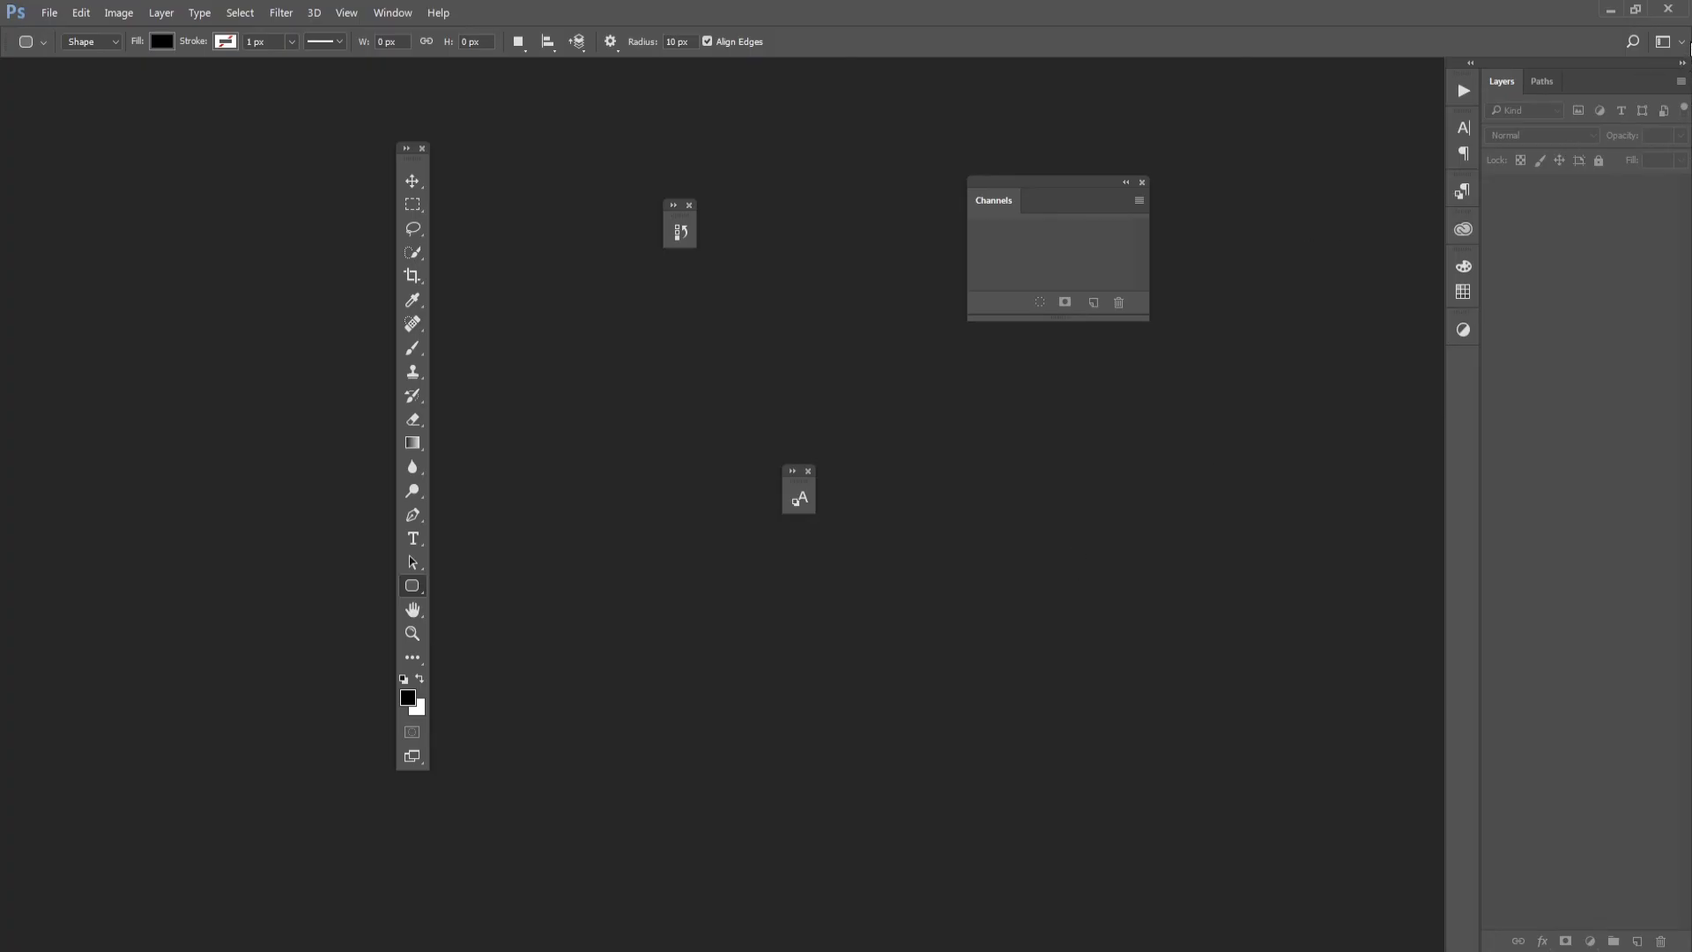
left_click(1680, 45)
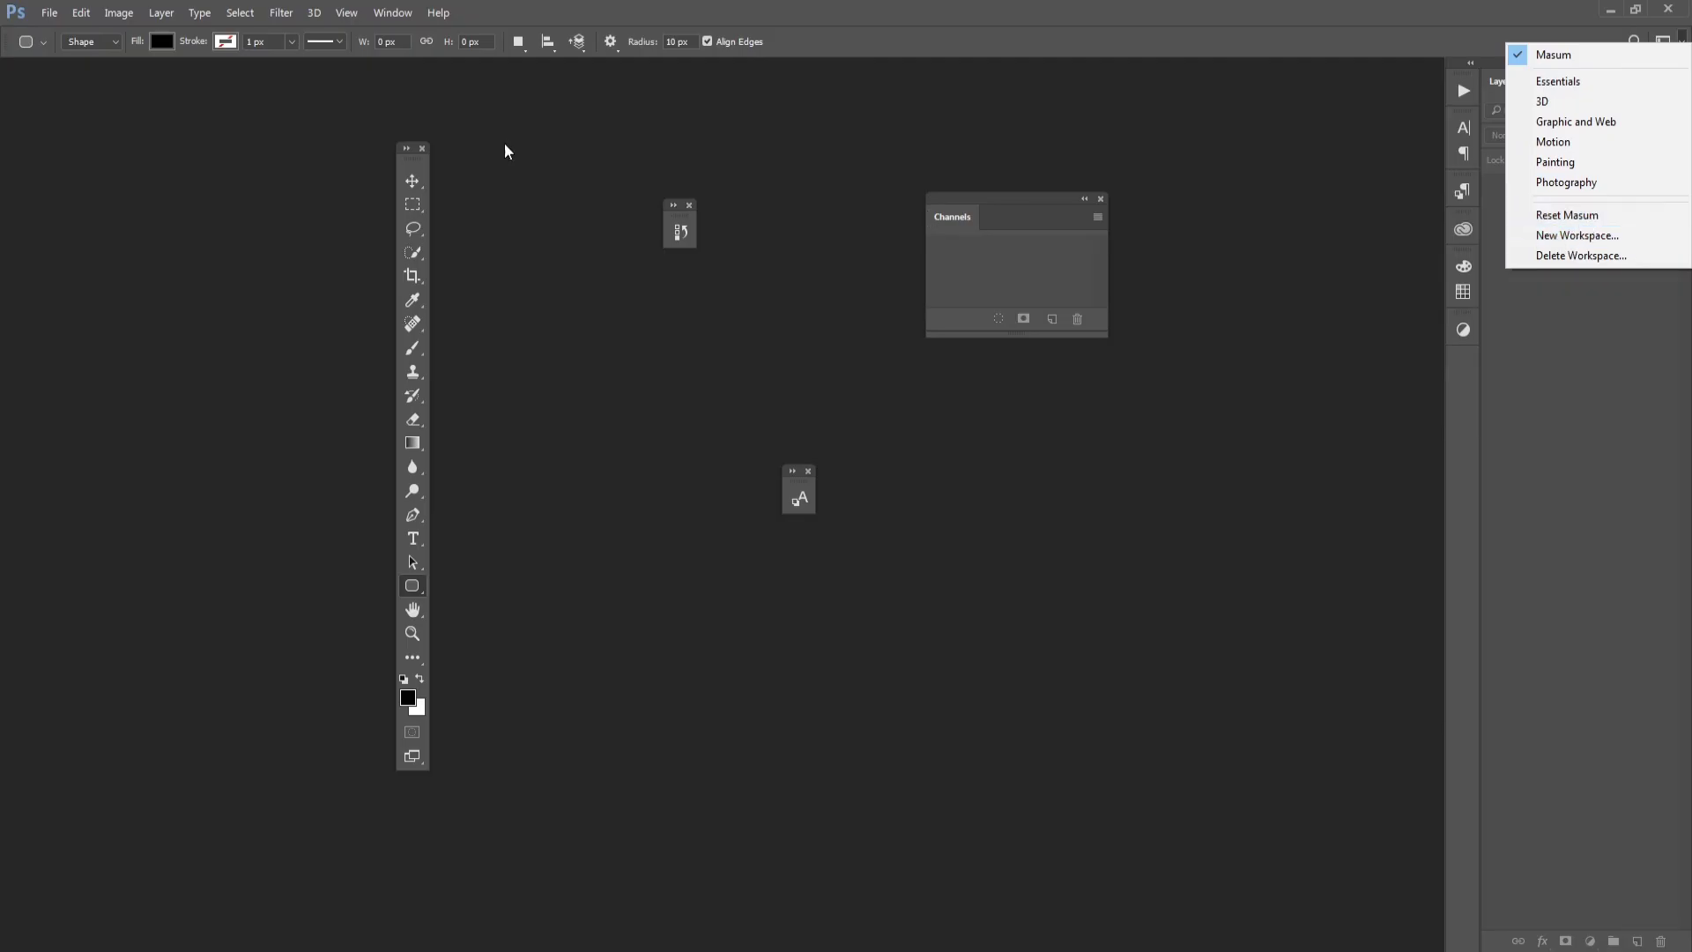
left_click(377, 15)
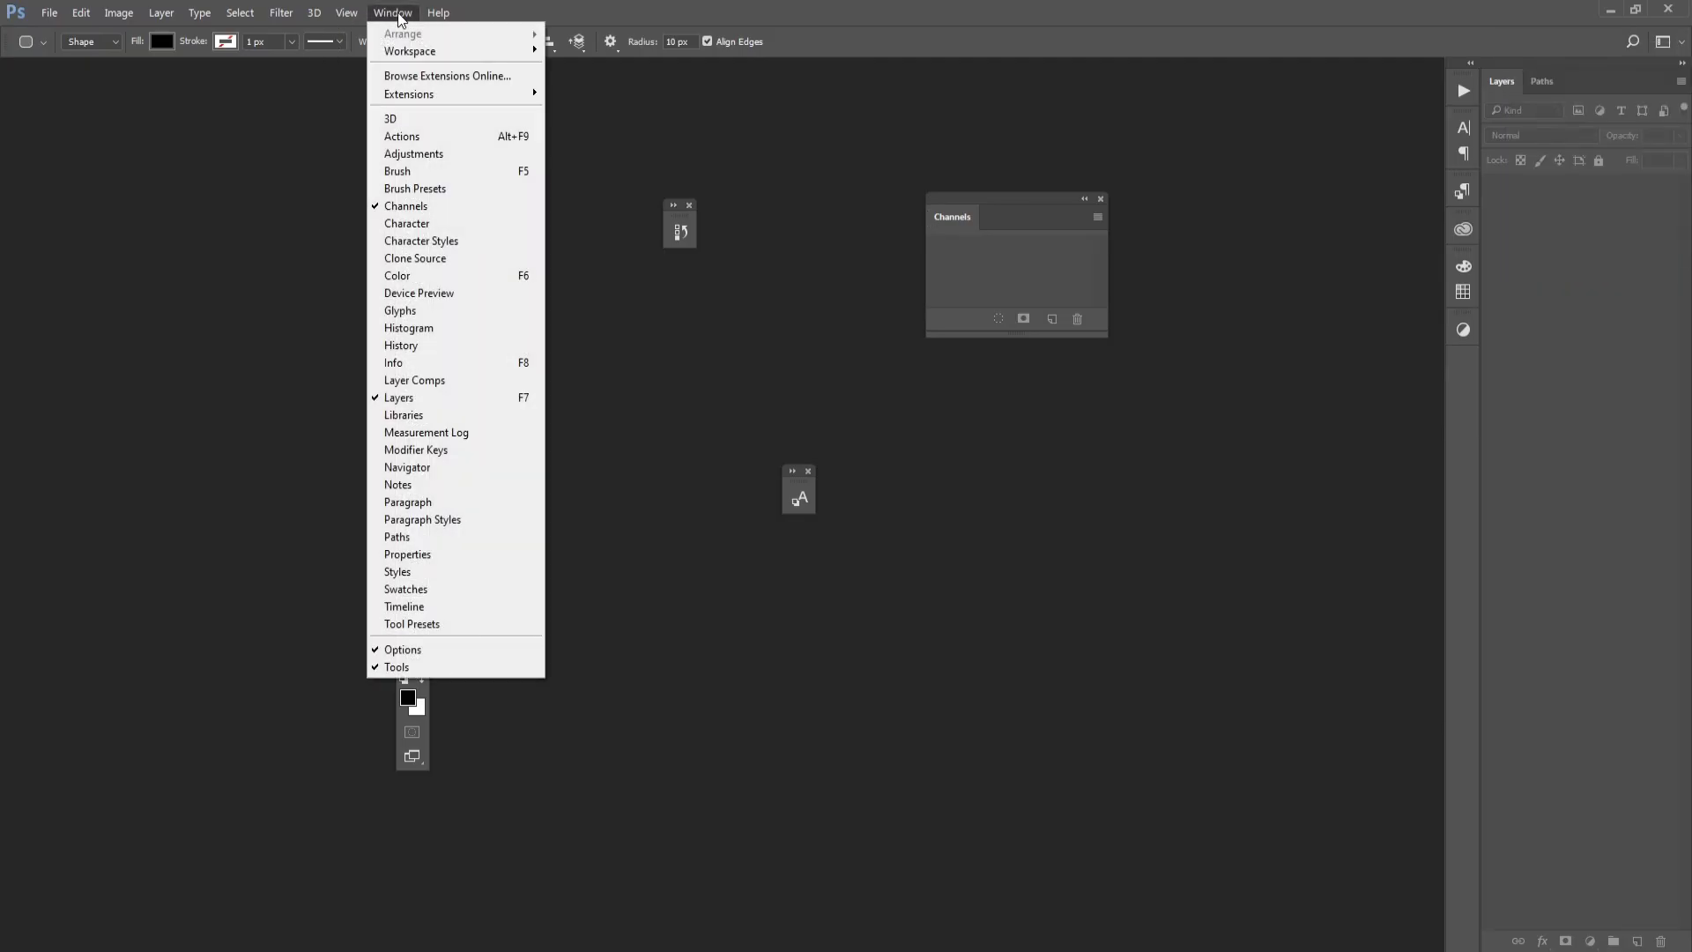
mouse_move(410, 50)
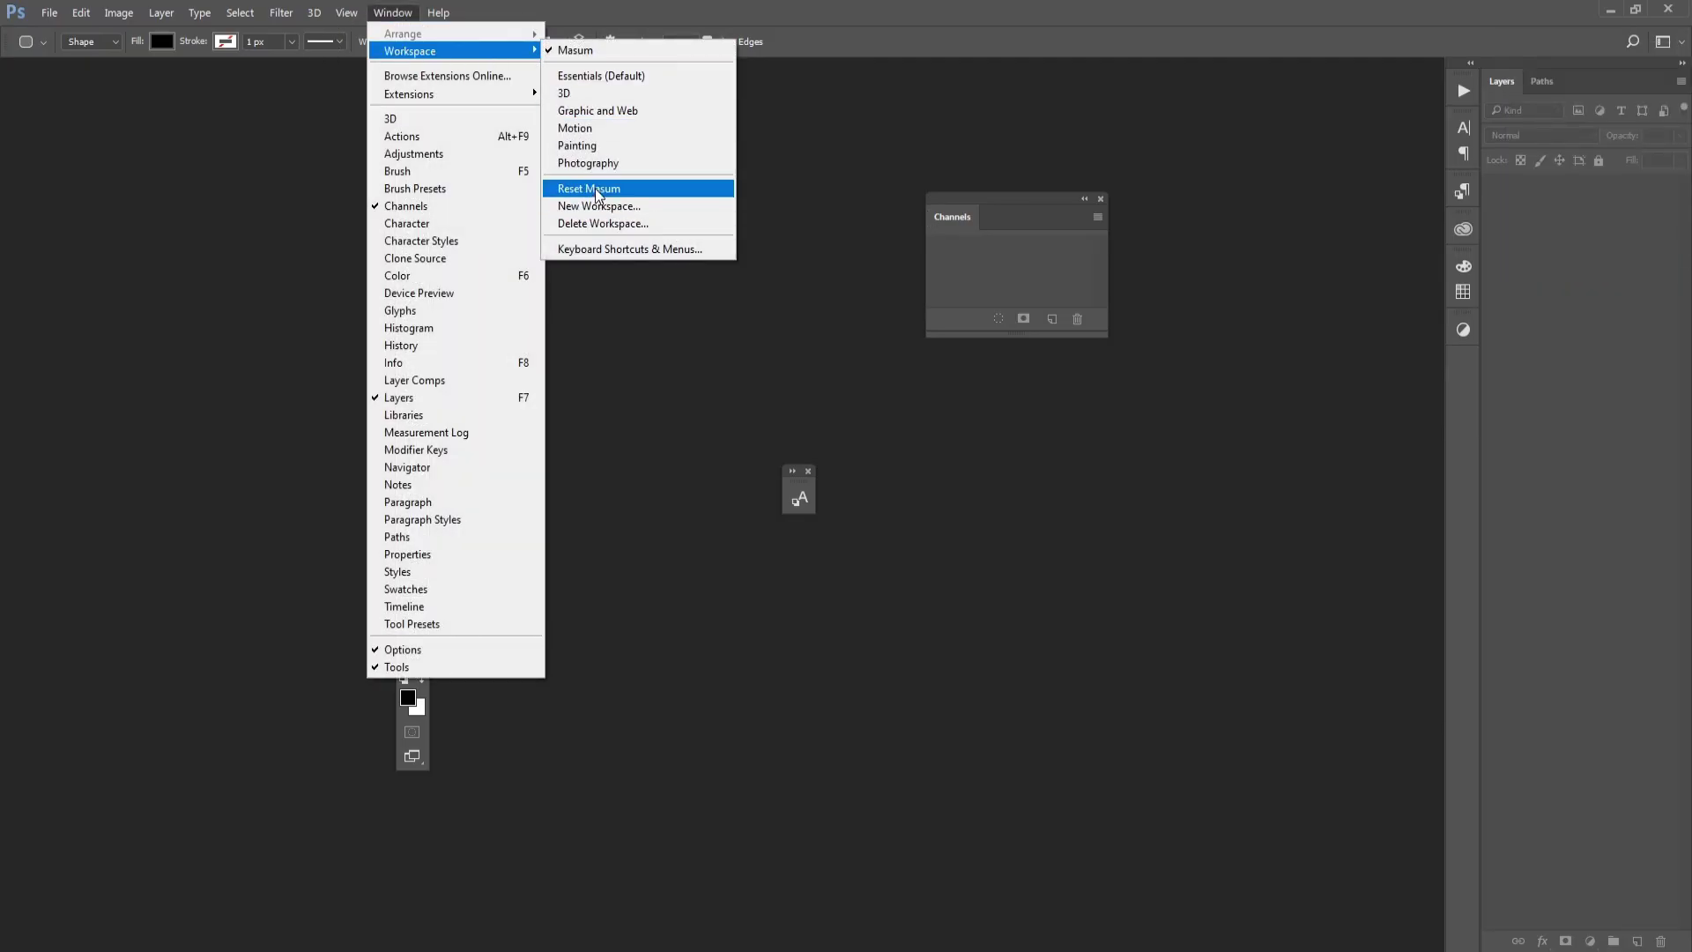
left_click(597, 191)
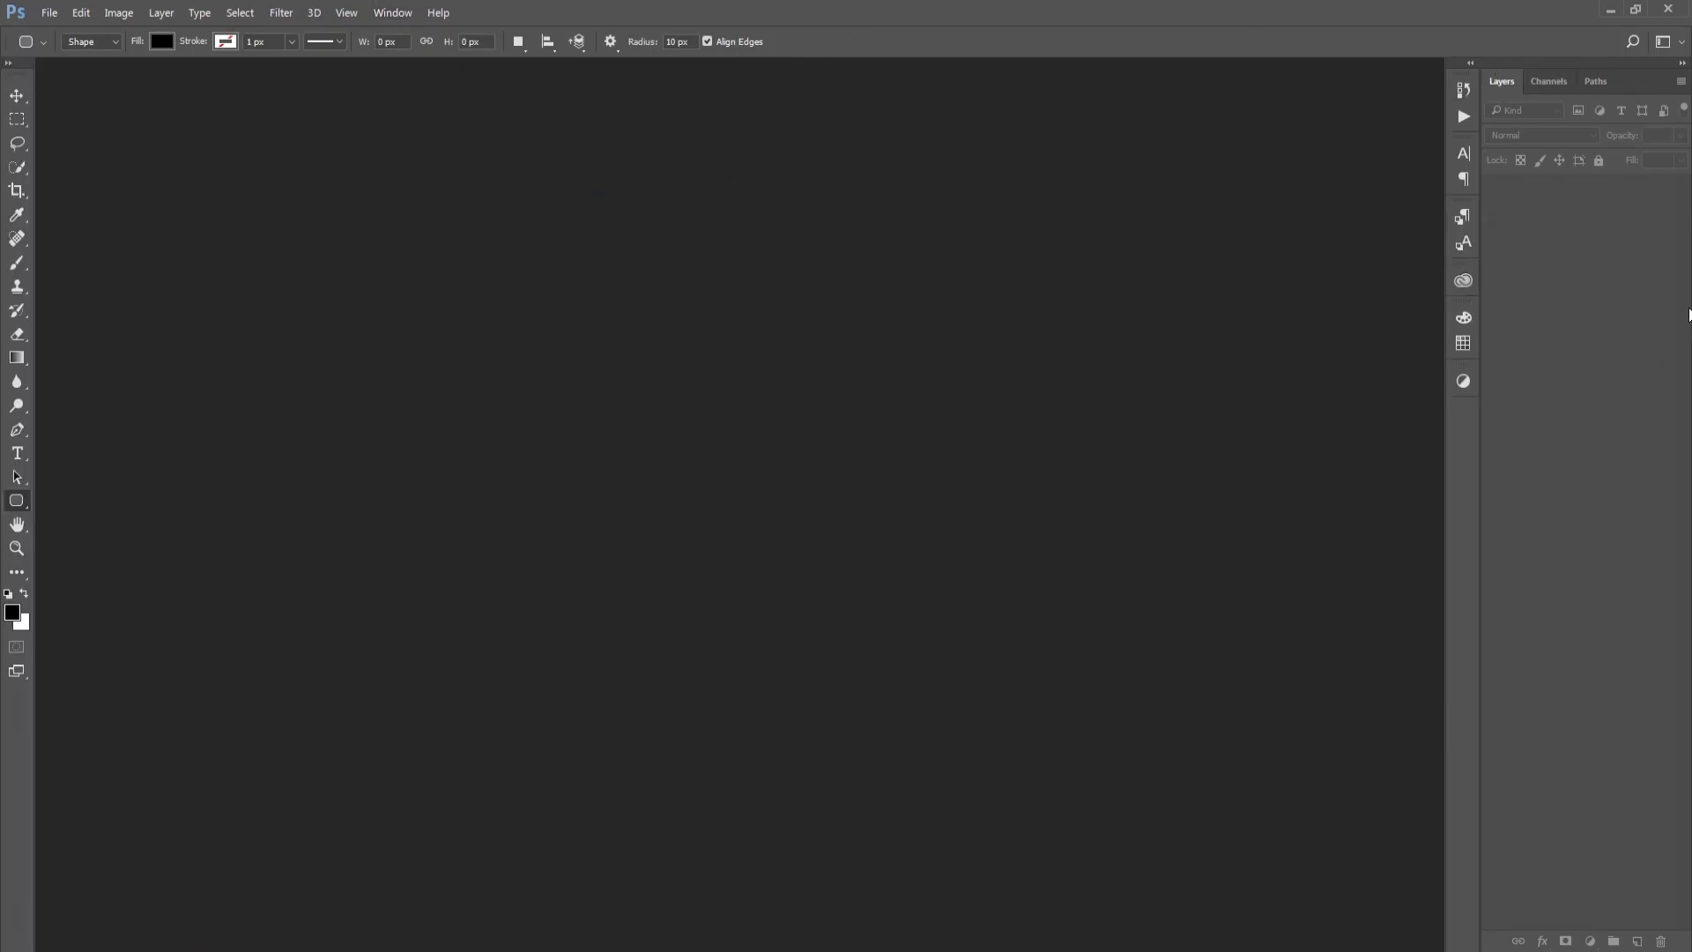